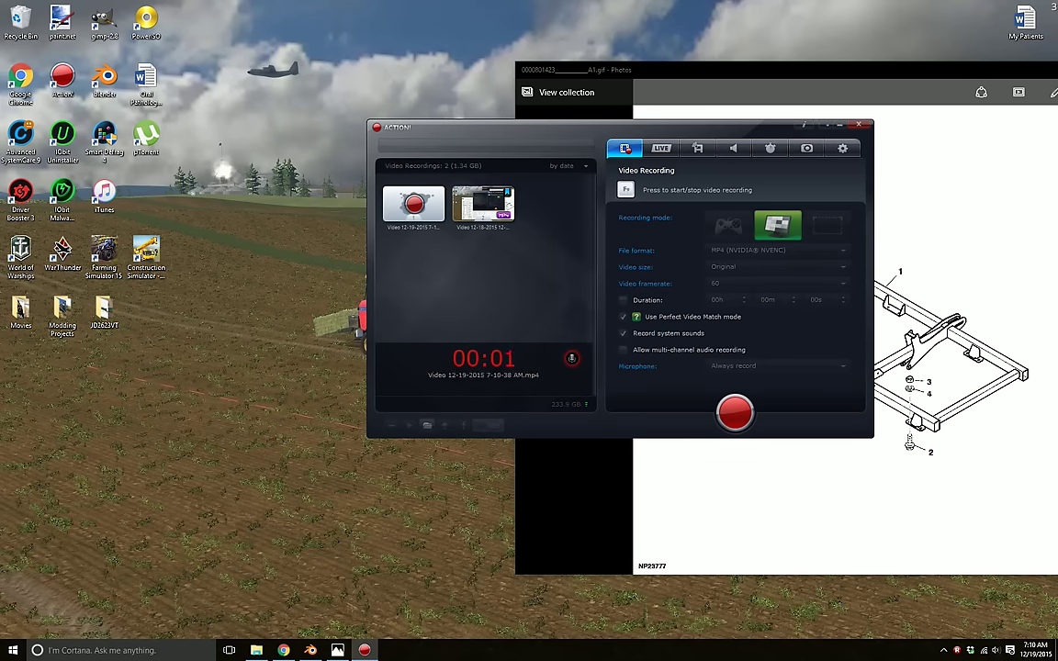
- Bring the wing frame reference diagram into view, then switch to the frame model in Blender
left_click_drag(755, 126, 651, 123)
left_click(820, 76)
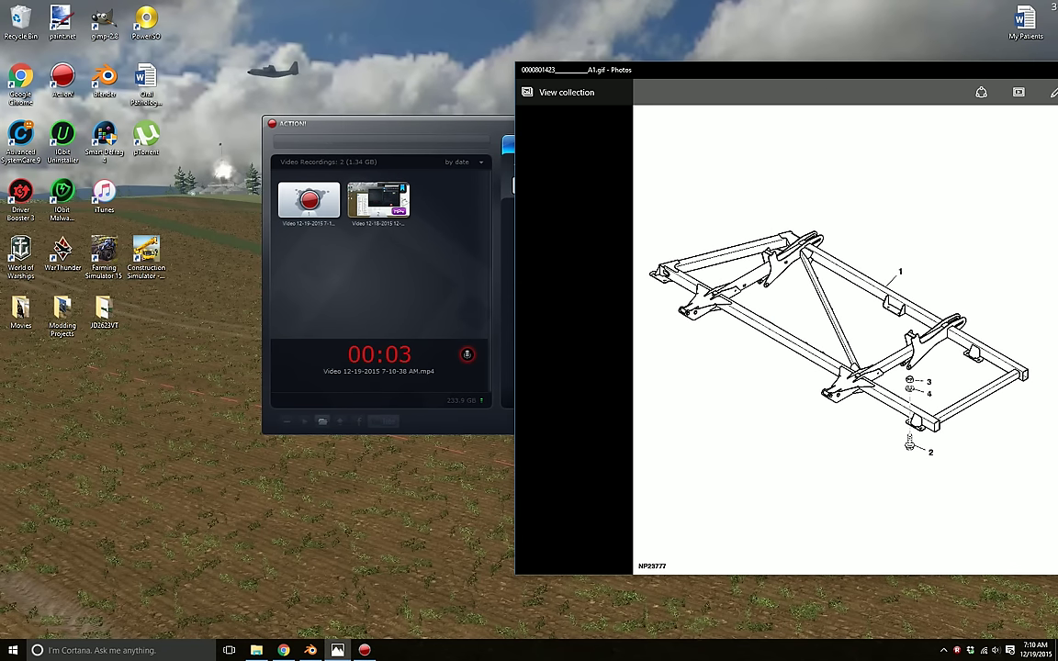
left_click(310, 650)
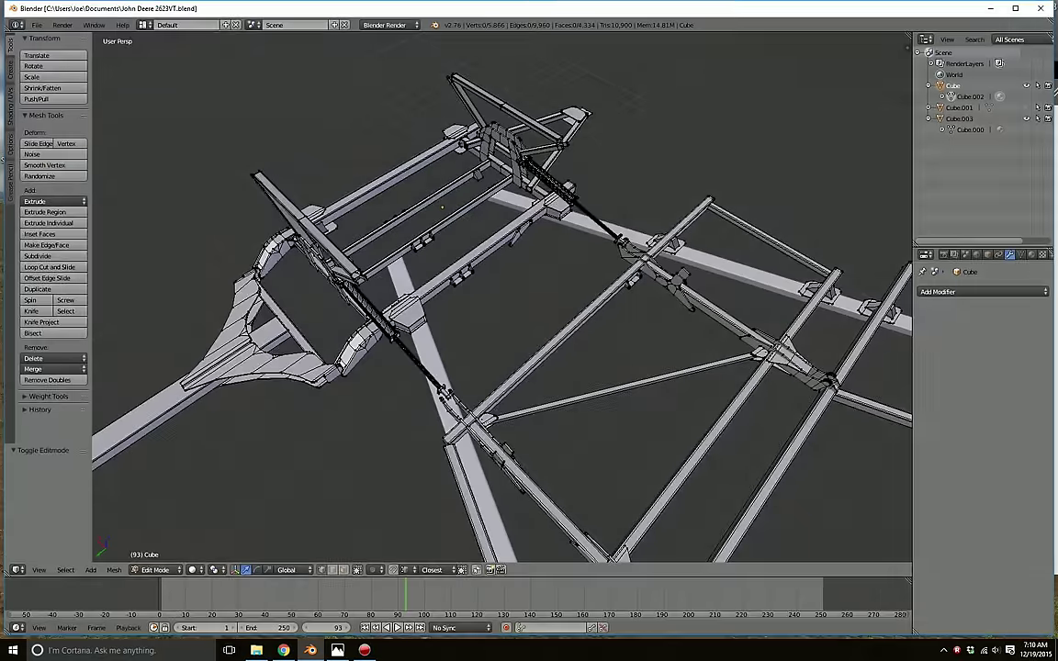
- Duplicate the double bracket on the main frame's outer beam and move the copy about -1.504 along X to the wing frame
middle_click_drag(602, 522, 641, 503)
scroll(642, 503, "up", 4)
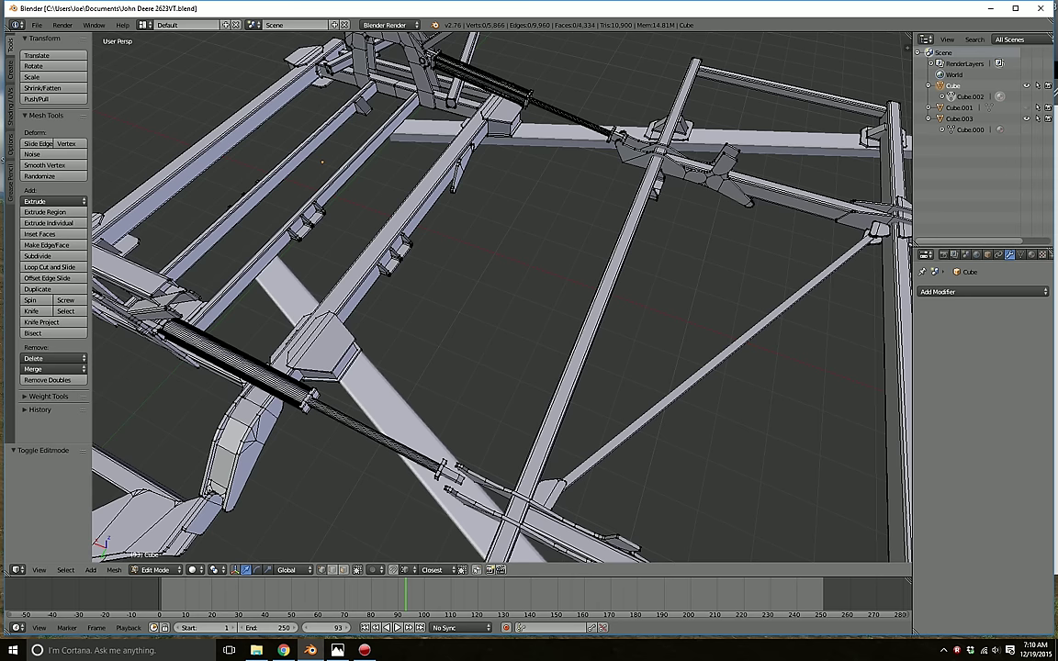
key("l")
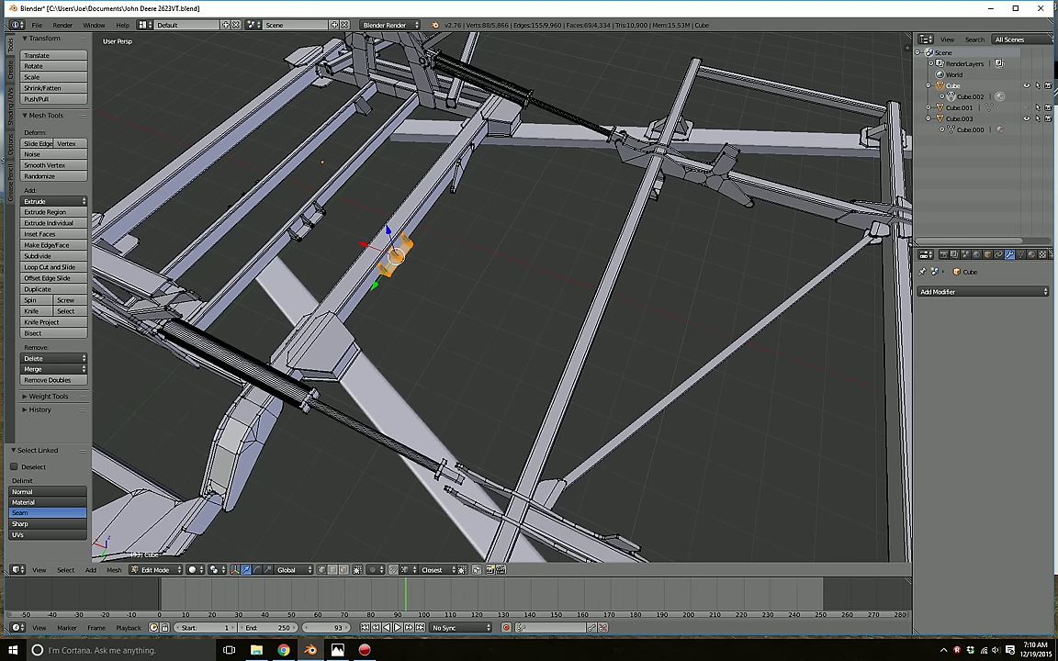
key("shift+d")
key("Escape")
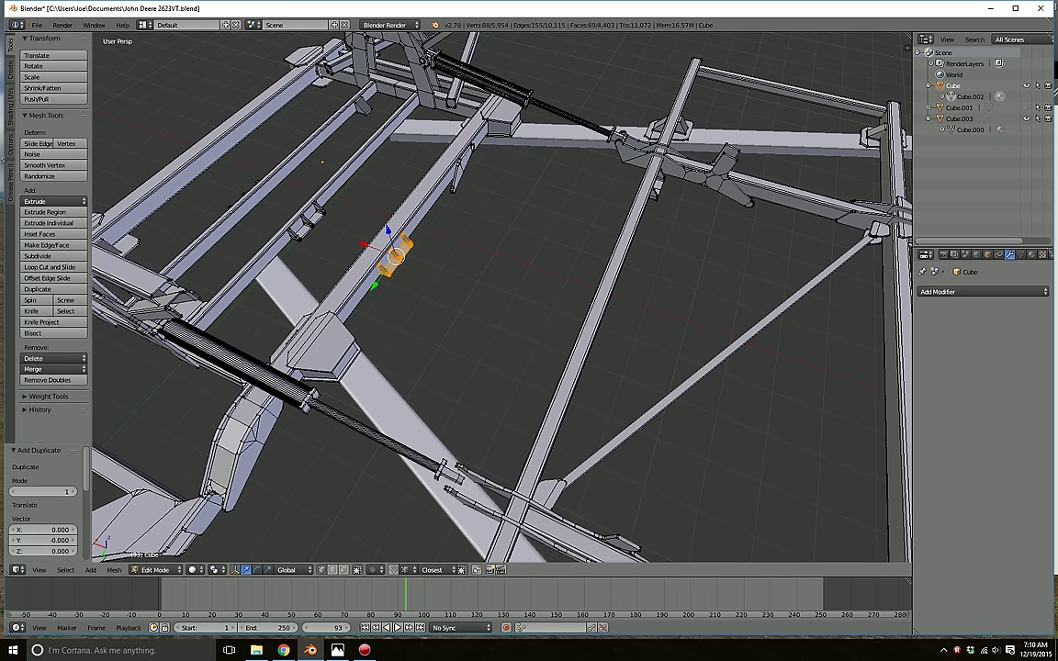
left_click_drag(363, 245, 570, 324)
- Check the wing frame diagram and nudge the copied double bracket about 0.029 along X against the wing frame's inner beam
left_click(338, 650)
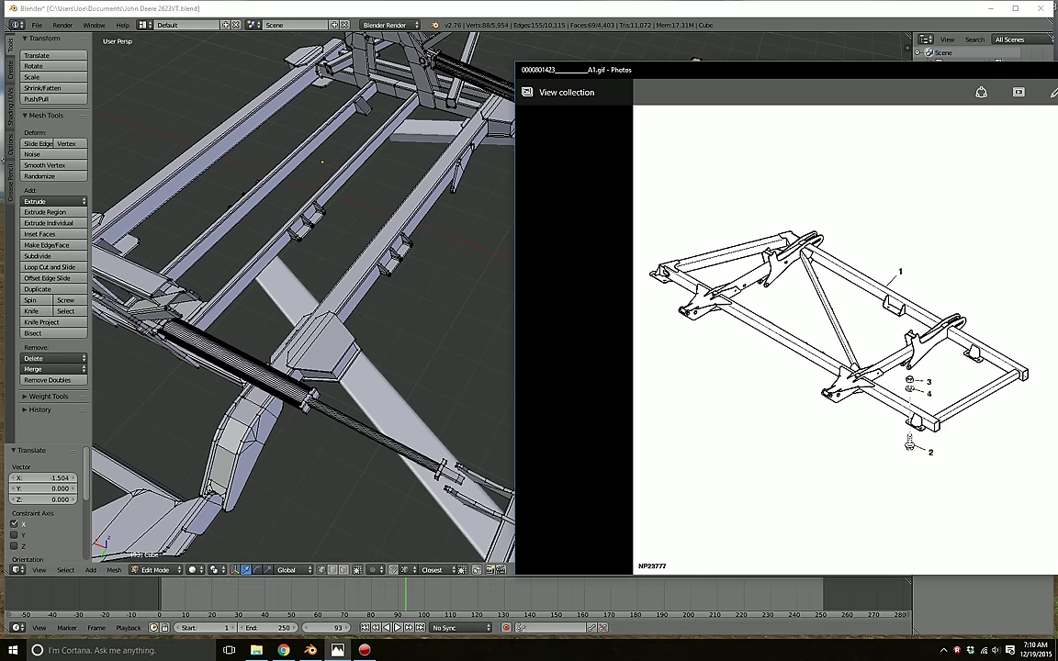
key("alt+Tab")
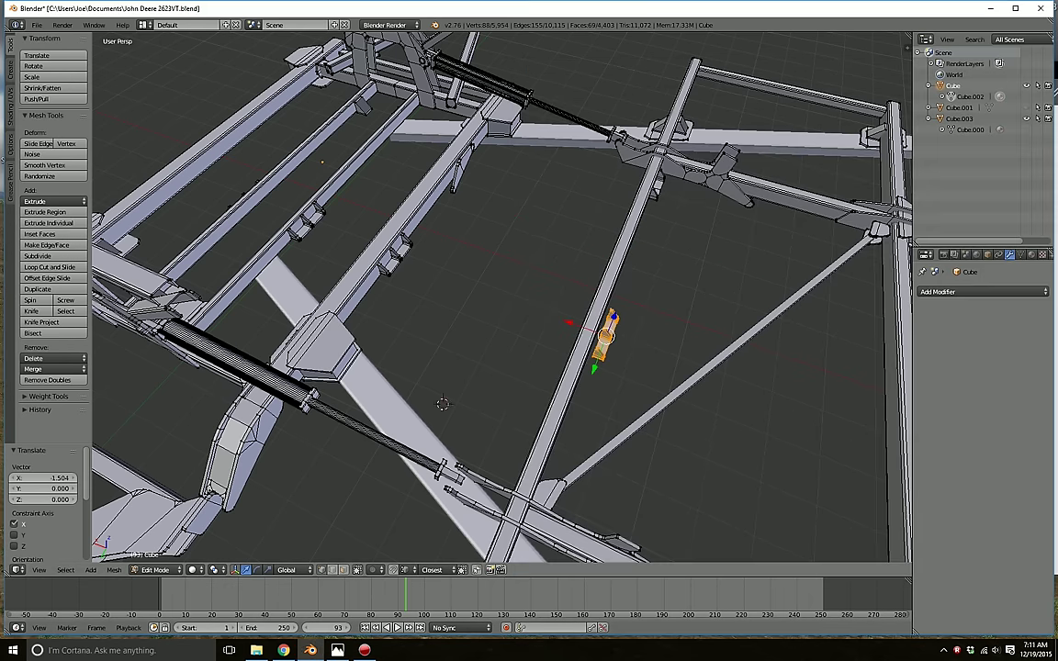
middle_click_drag(607, 336, 505, 312, "shift")
scroll(505, 315, "up", 6)
left_click_drag(477, 335, 464, 330)
scroll(465, 331, "down", 5)
middle_click_drag(465, 331, 451, 318, "shift")
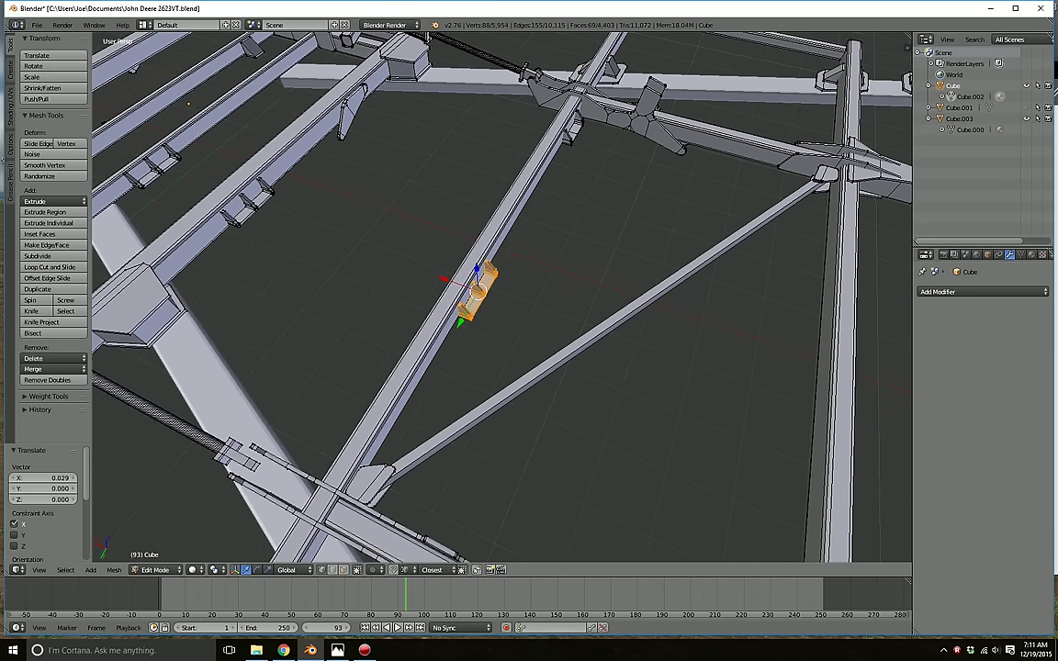
- Duplicate the double bracket on the wing frame's inner beam and move the copy about -1.3 along X toward the next beam
key("shift+d")
key("Escape")
left_click_drag(442, 279, 705, 376)
middle_click_drag(705, 377, 603, 333, "shift")
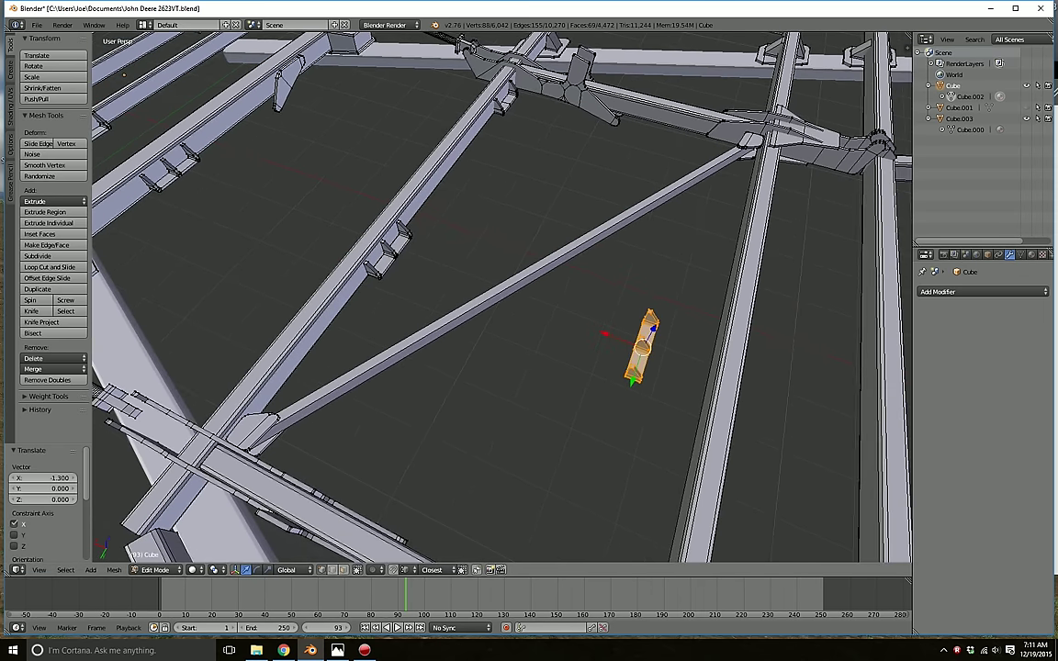
- Rotate the new double bracket copy 180° about the Z axis
left_click(257, 571)
left_click_drag(664, 382, 626, 326)
left_click(43, 478)
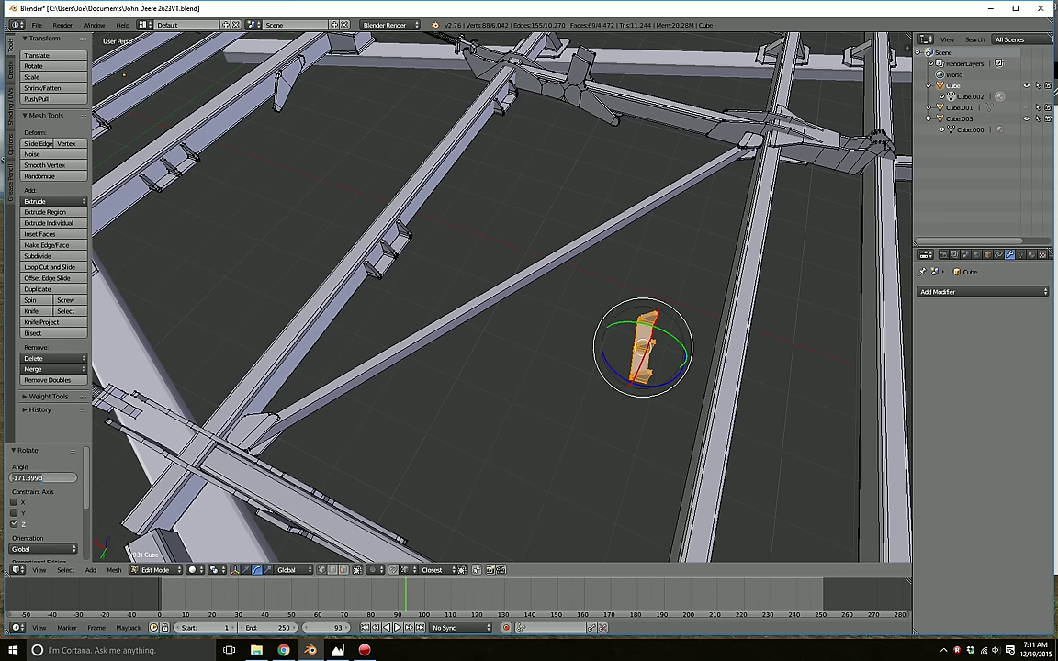
type("180")
key("Return")
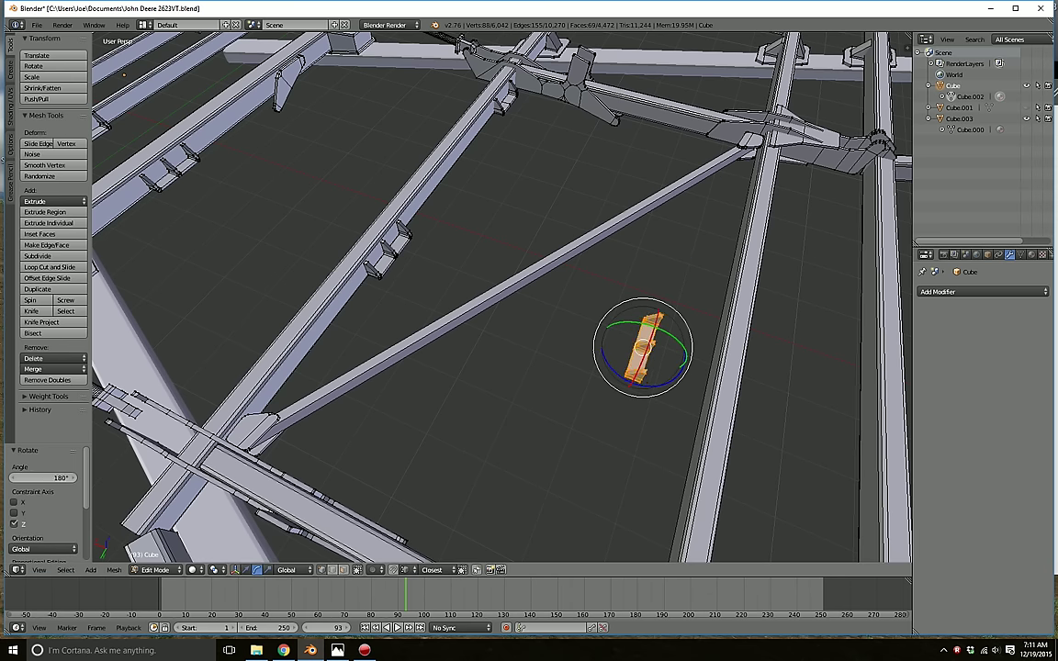
- Move the rotated double bracket along X against the wing frame's second beam and deselect everything
left_click(246, 570)
left_click_drag(603, 333, 662, 356)
middle_click_drag(663, 349, 703, 84)
middle_click_drag(427, 39, 744, 92)
scroll(488, 73, "up", 1)
scroll(489, 73, "up", 2)
middle_click_drag(588, 303, 320, 338, "shift")
scroll(413, 278, "down", 3)
key("a")
scroll(319, 338, "down", 4)
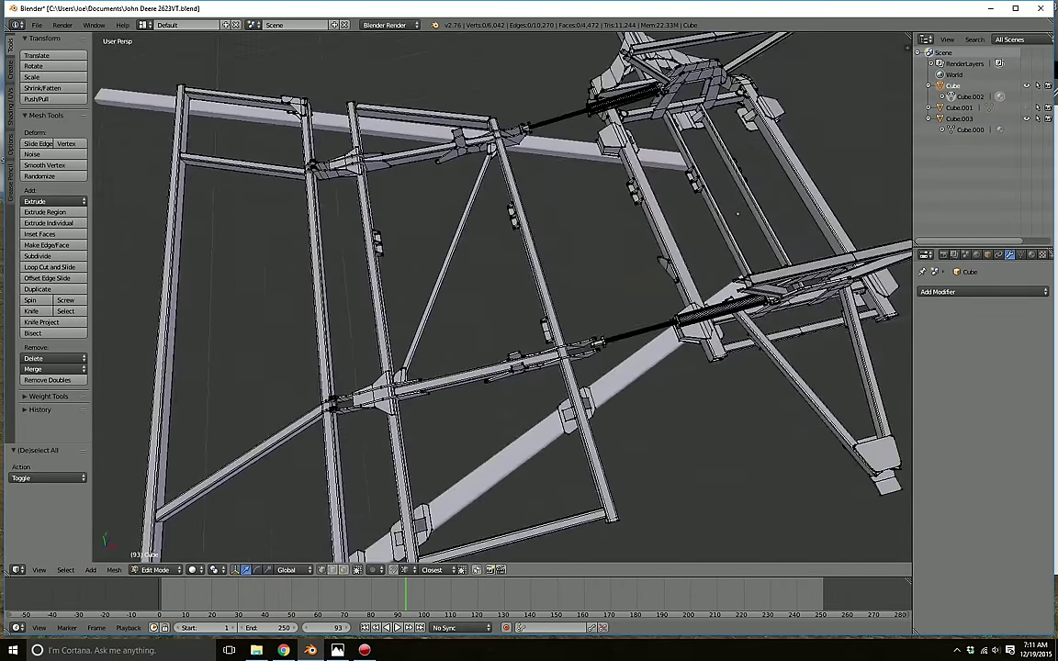
middle_click_drag(456, 96, 352, 179)
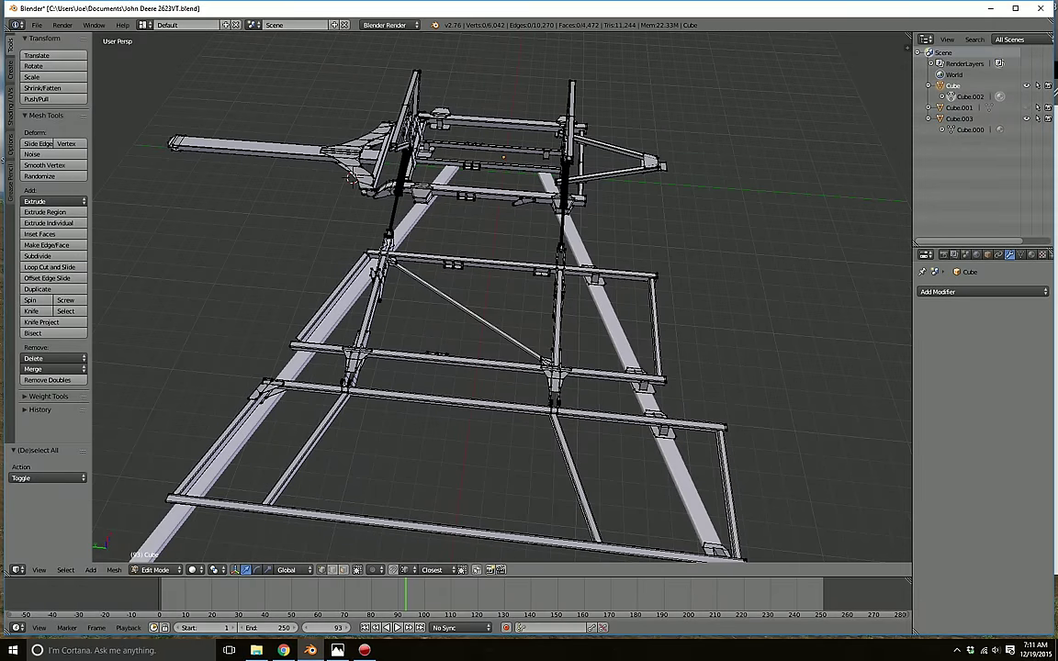
- Consult the wing frame diagram and the IronSearch photos of the 2012 John Deere 2623VT in Chrome for bracket placement
key("alt+Tab")
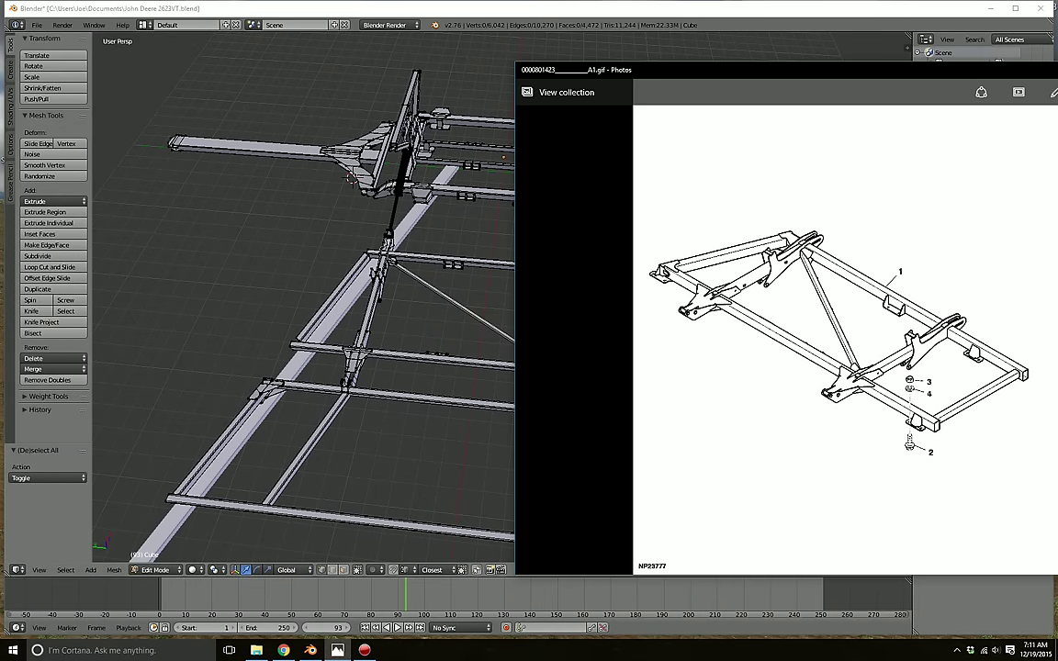
key("alt+Tab")
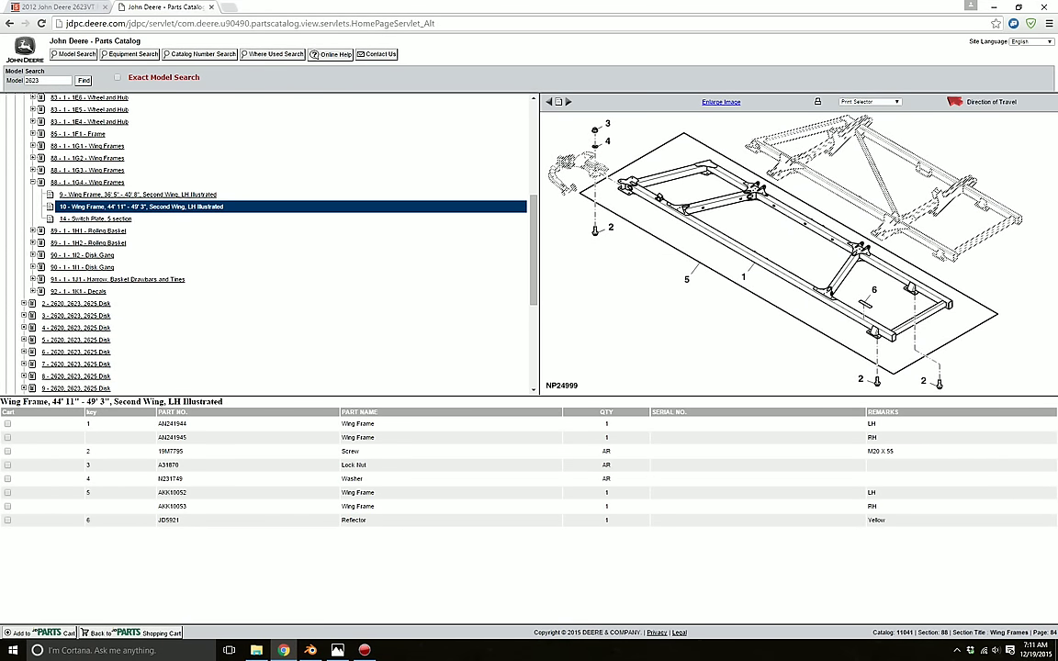
mouse_move(338, 650)
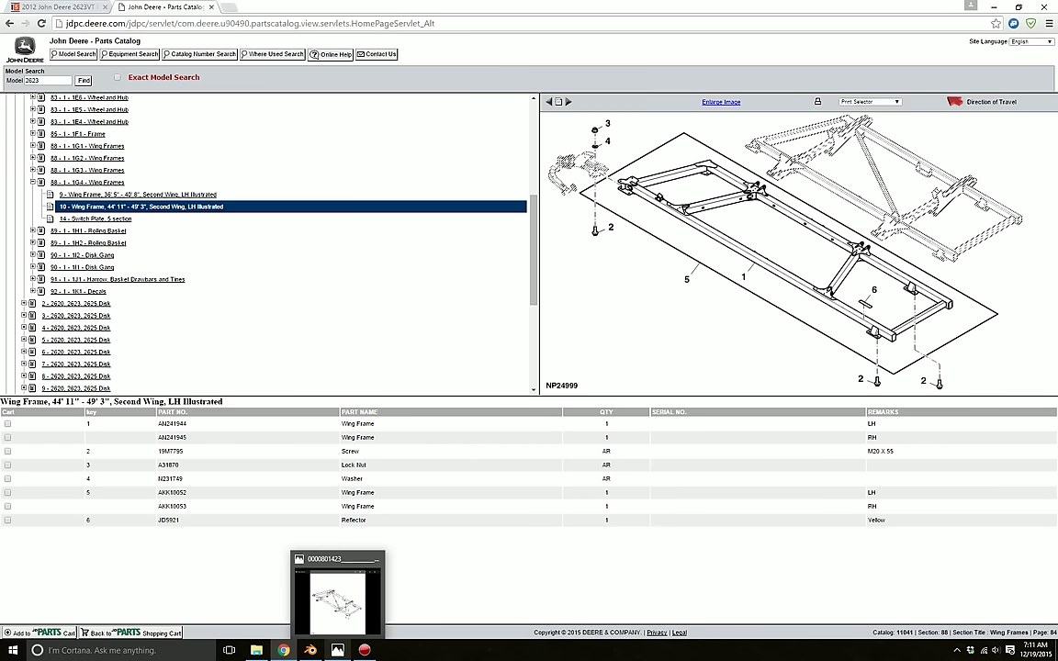
left_click(58, 7)
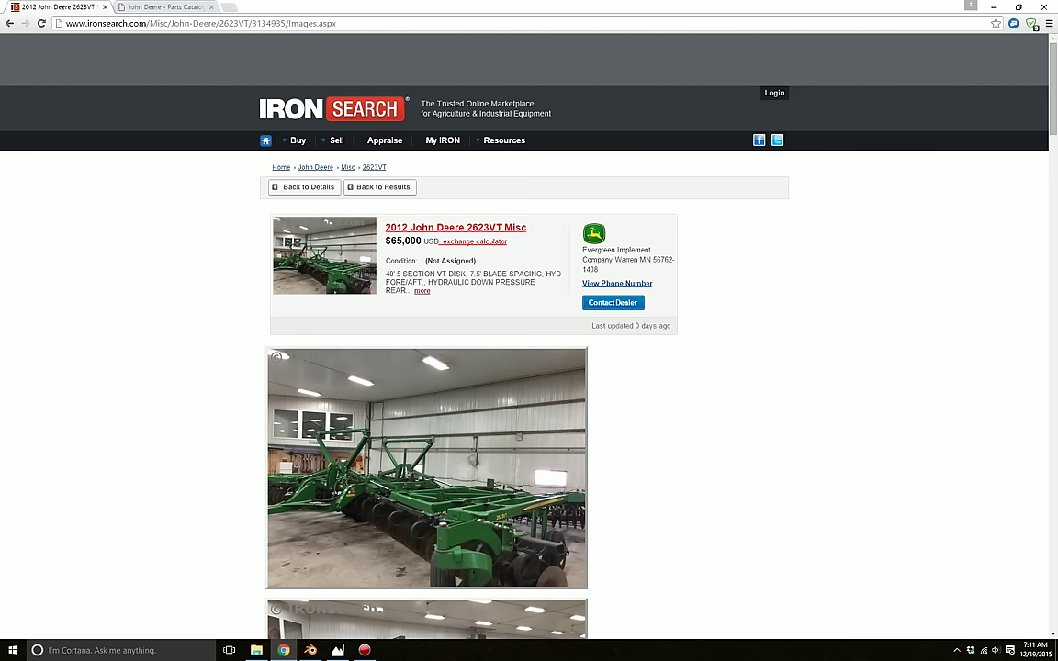
scroll(529, 368, "down", 3)
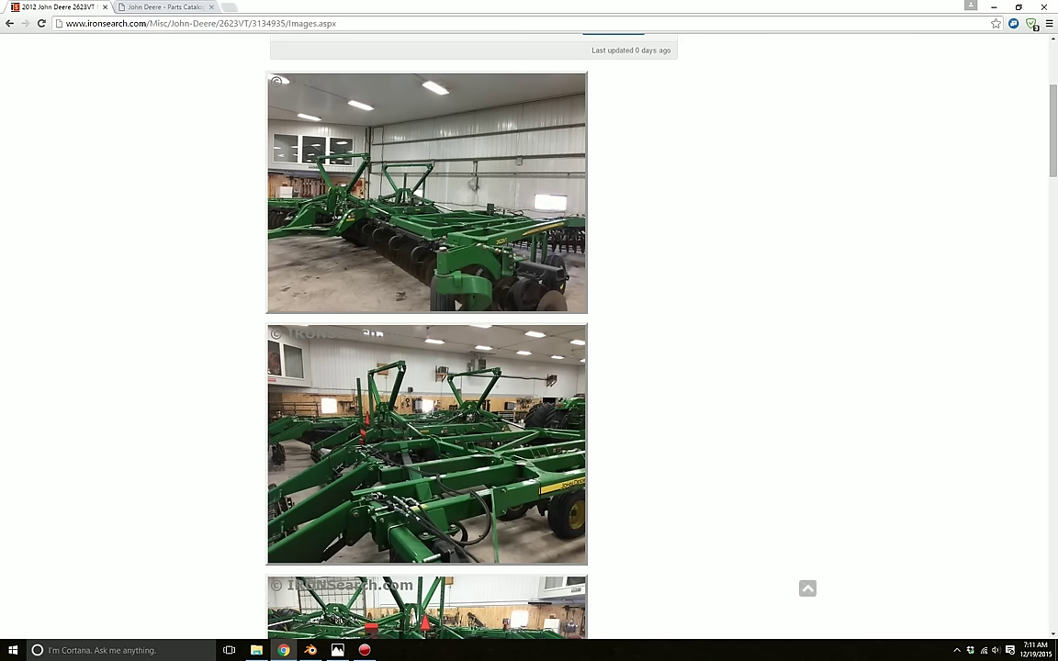
scroll(529, 367, "down", 6)
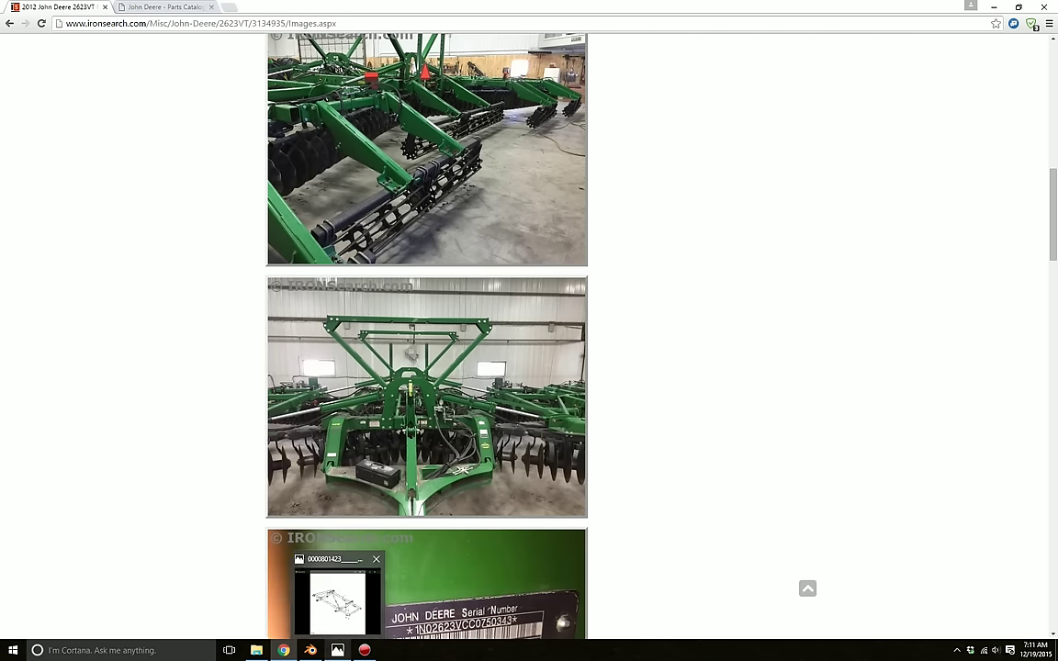
- Open the 1G4 Wing Frames overview in the John Deere Parts Catalog
key("ctrl+Tab")
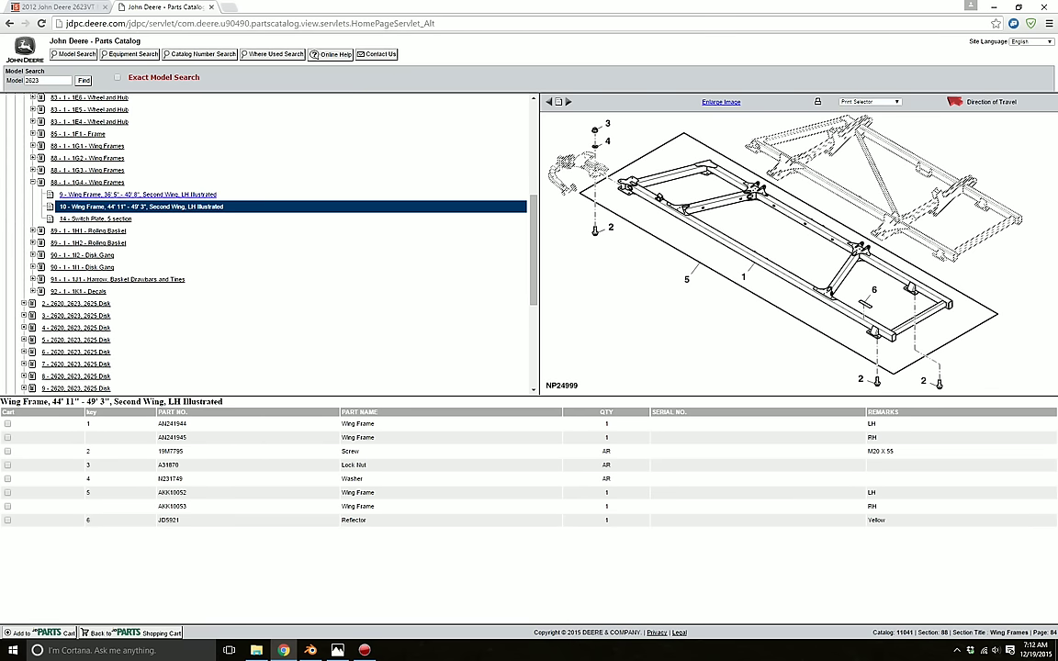
scroll(267, 244, "up", 2)
left_click(87, 293)
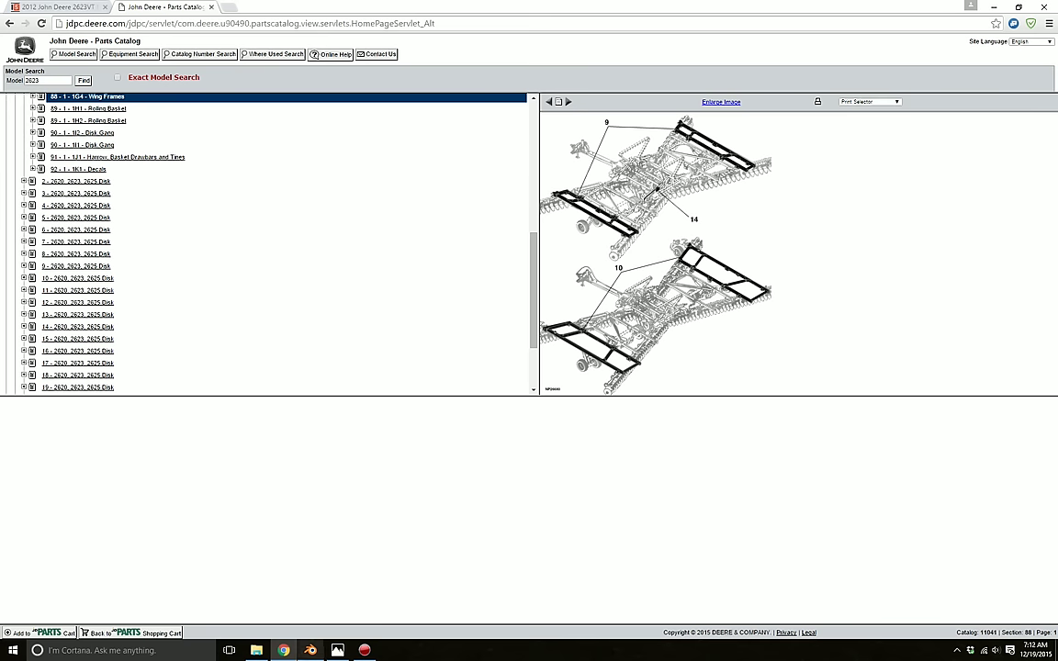
- Switch to Blender and delete the two copied double brackets from the wing frame beams
left_click(310, 650)
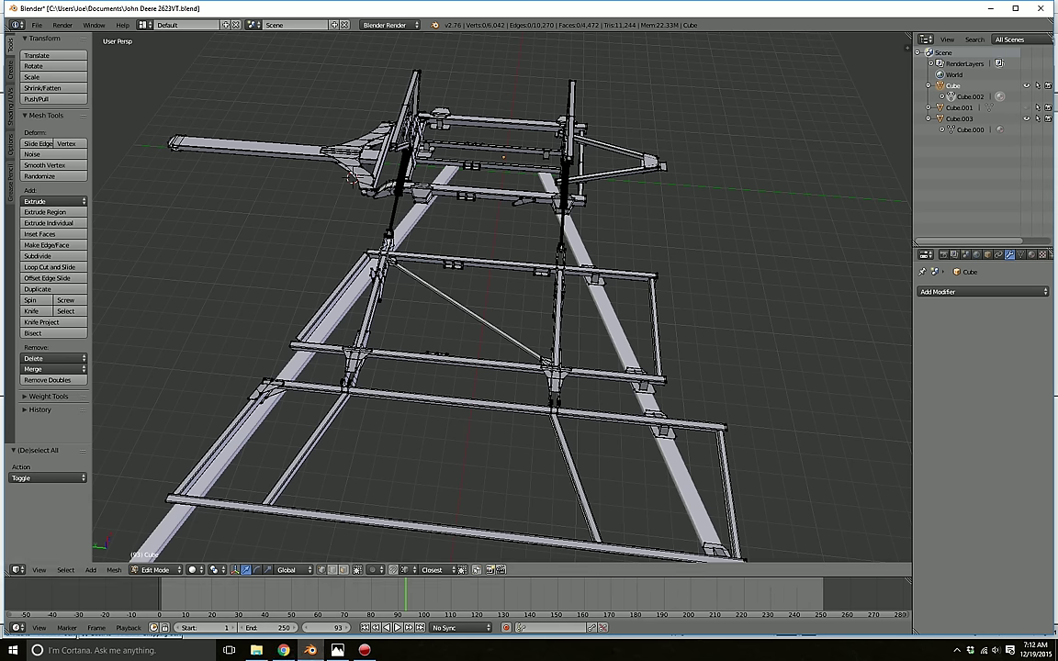
scroll(502, 298, "up", 3)
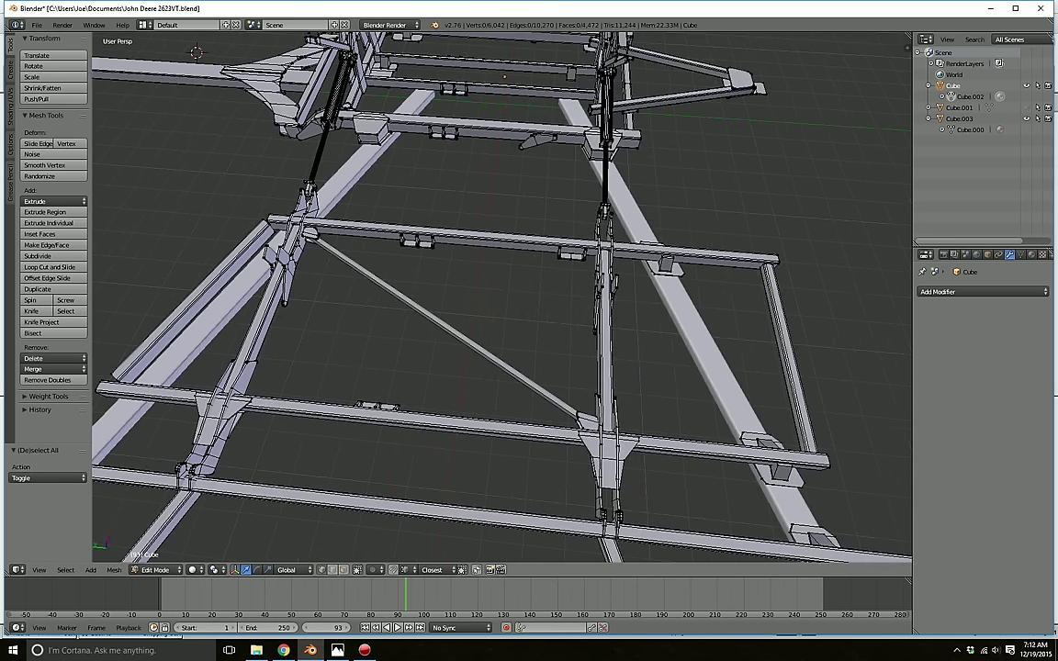
scroll(502, 294, "up", 2)
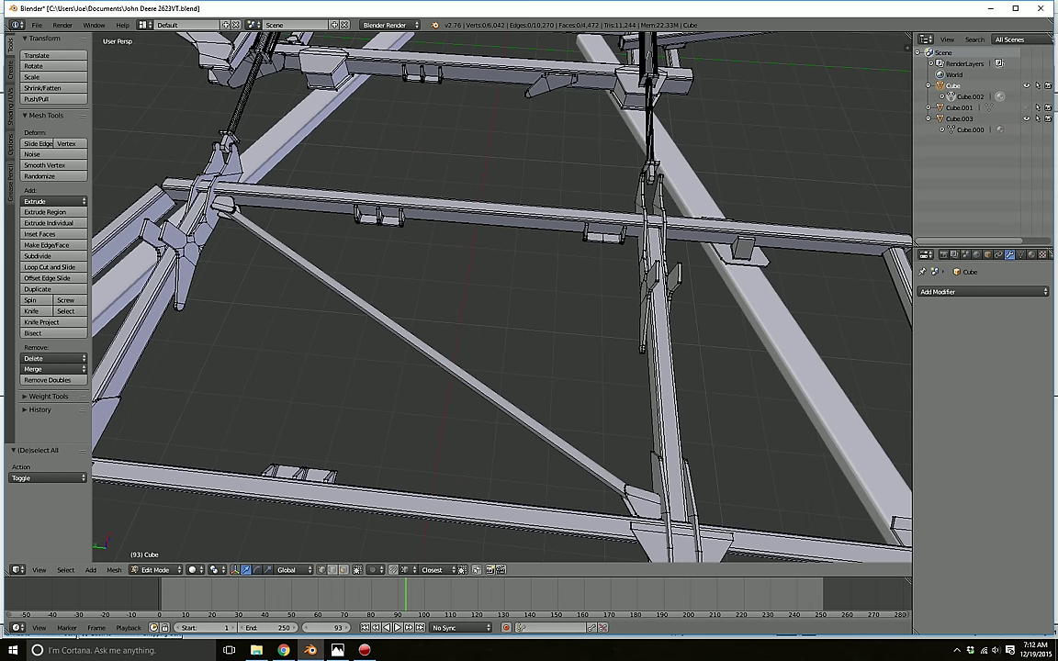
key("l")
key("l")
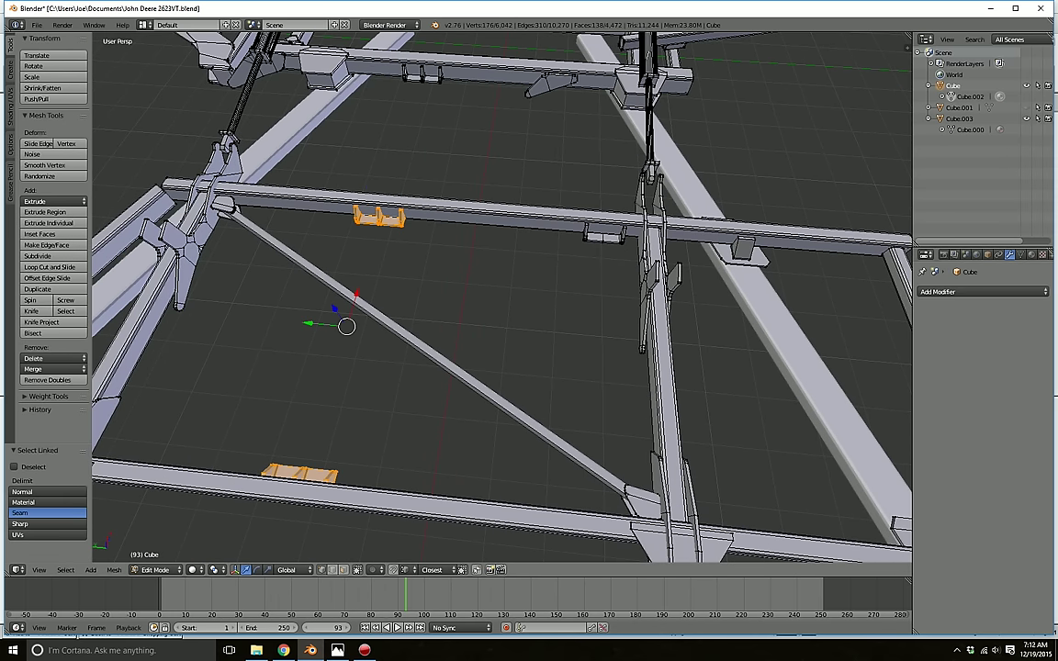
key("x")
left_click(299, 472)
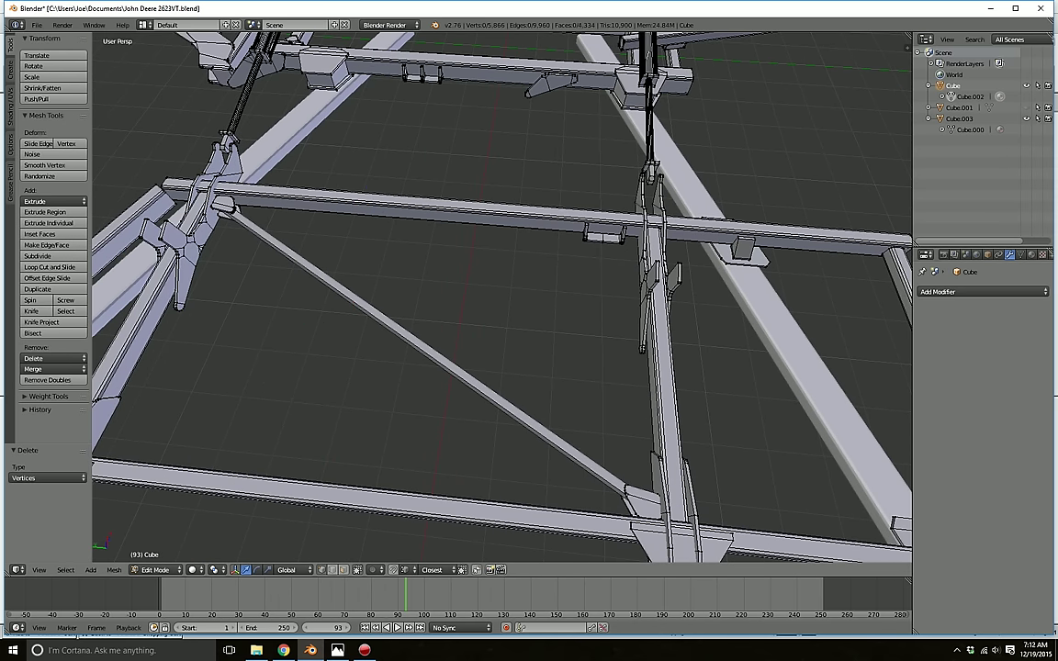
- Move the single bracket on the wing frame's inner beam about 0.351 along Y toward the beam's middle
scroll(501, 298, "down", 2)
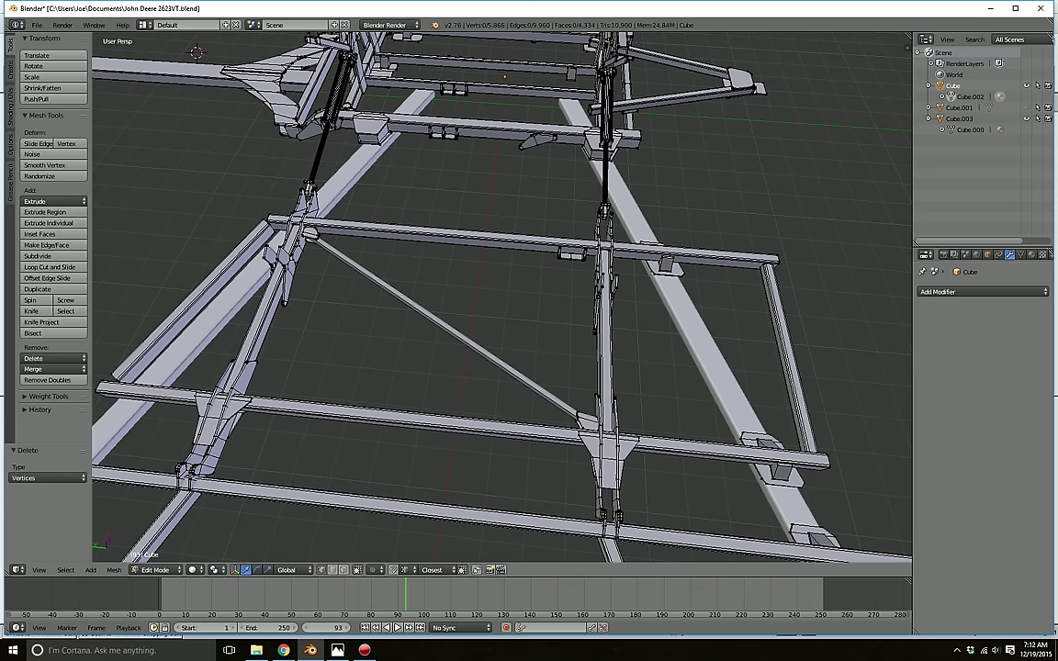
key("l")
key("g")
key("y")
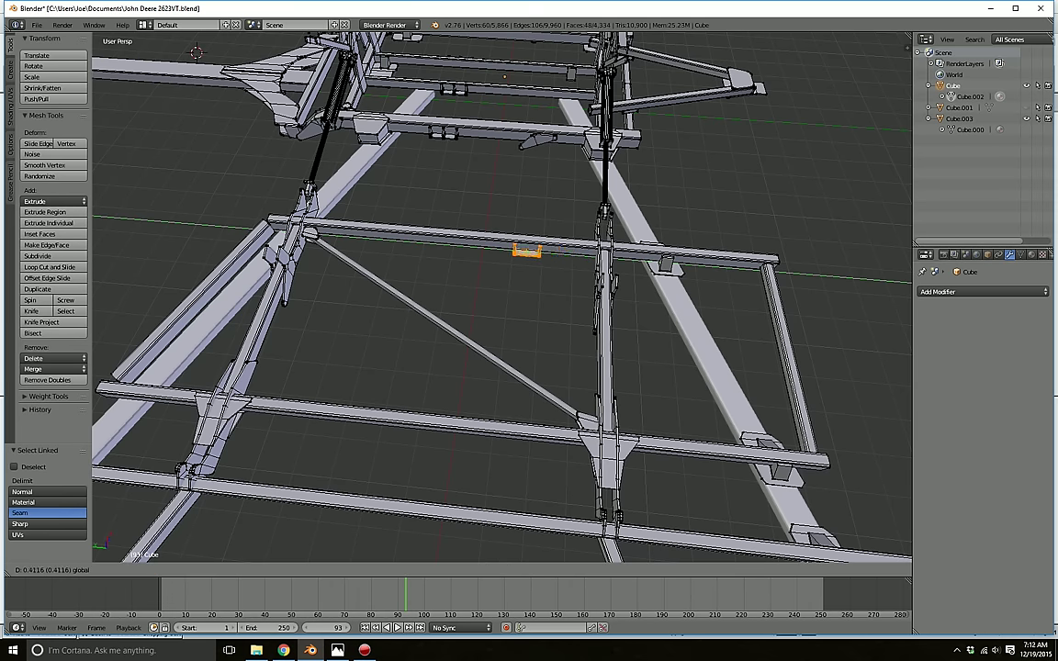
left_click_drag(464, 225, 489, 229)
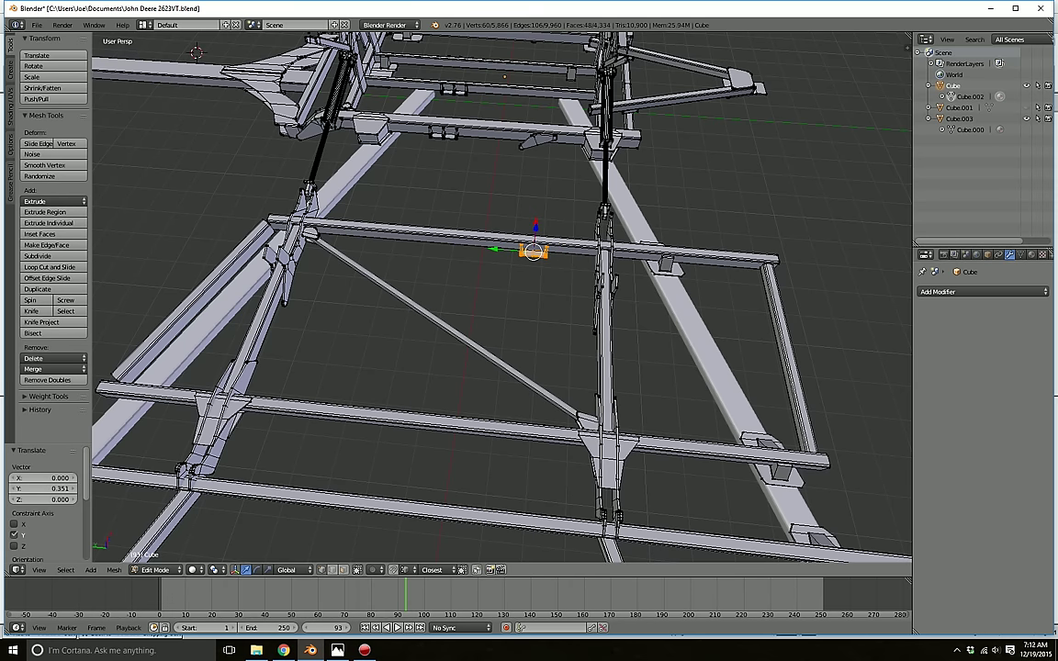
- Duplicate the single bracket and move the copy about -1.498 along X toward the wing frame's second beam
middle_click_drag(502, 248, 378, 290)
scroll(378, 290, "up", 2)
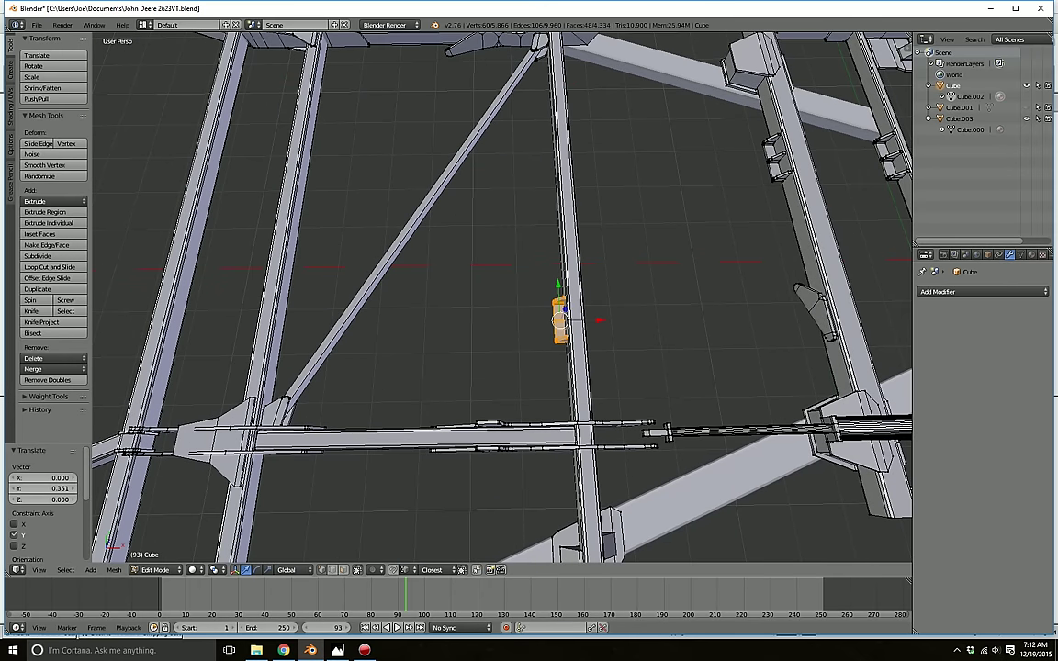
key("shift+d")
key("Escape")
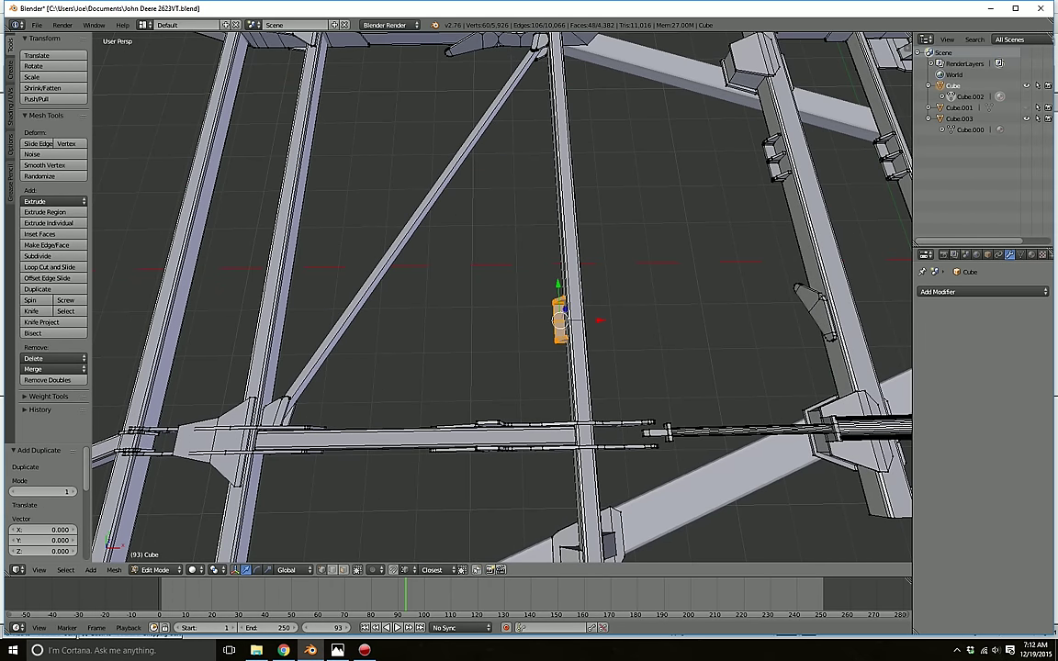
left_click_drag(598, 321, 338, 323)
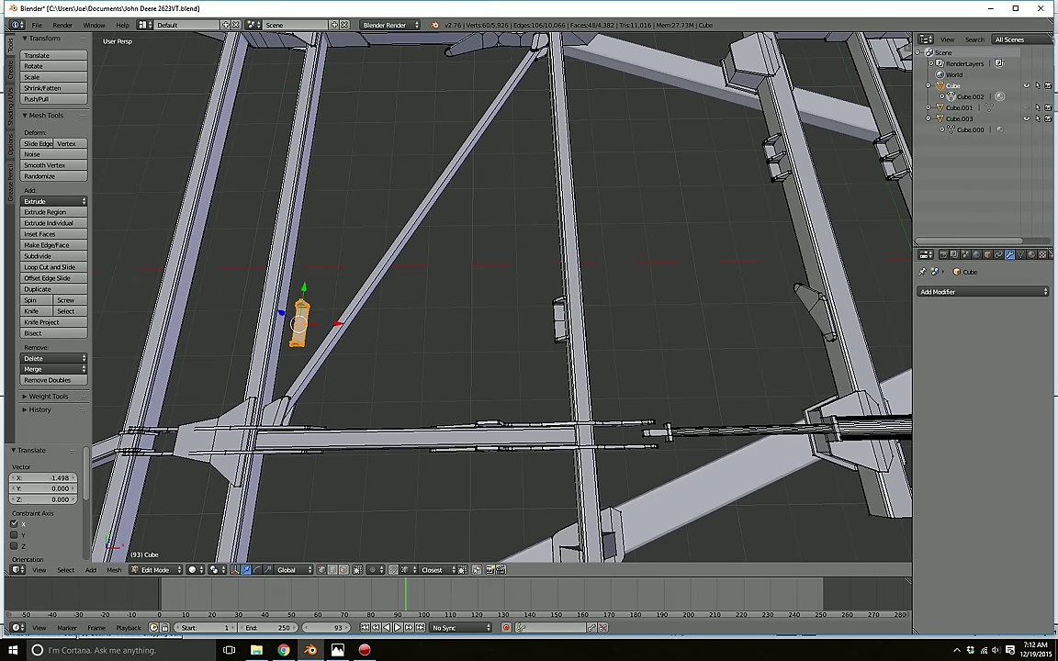
- Rotate the copied single bracket 180° about the Z axis
left_click(257, 570)
left_click_drag(296, 366, 283, 363)
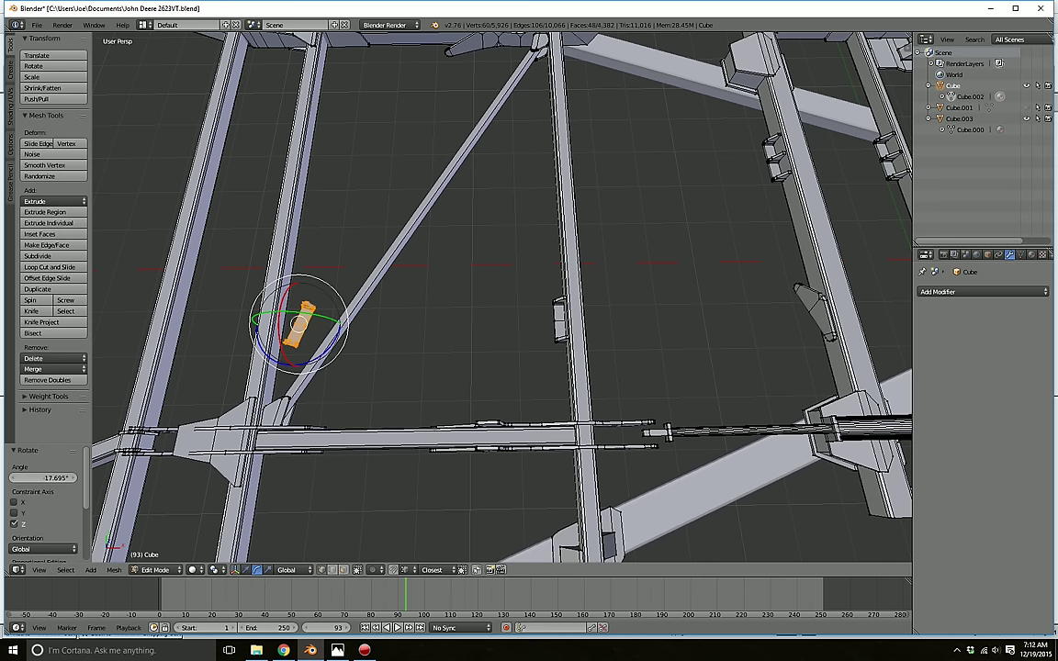
left_click(42, 477)
type("180")
key("Return")
- Move the rotated single bracket along X until it sits against the wing frame's second beam
left_click(246, 571)
scroll(368, 368, "up", 3)
middle_click_drag(367, 367, 618, 386, "shift")
scroll(619, 386, "down", 1)
left_click_drag(438, 354, 422, 354)
key("Return")
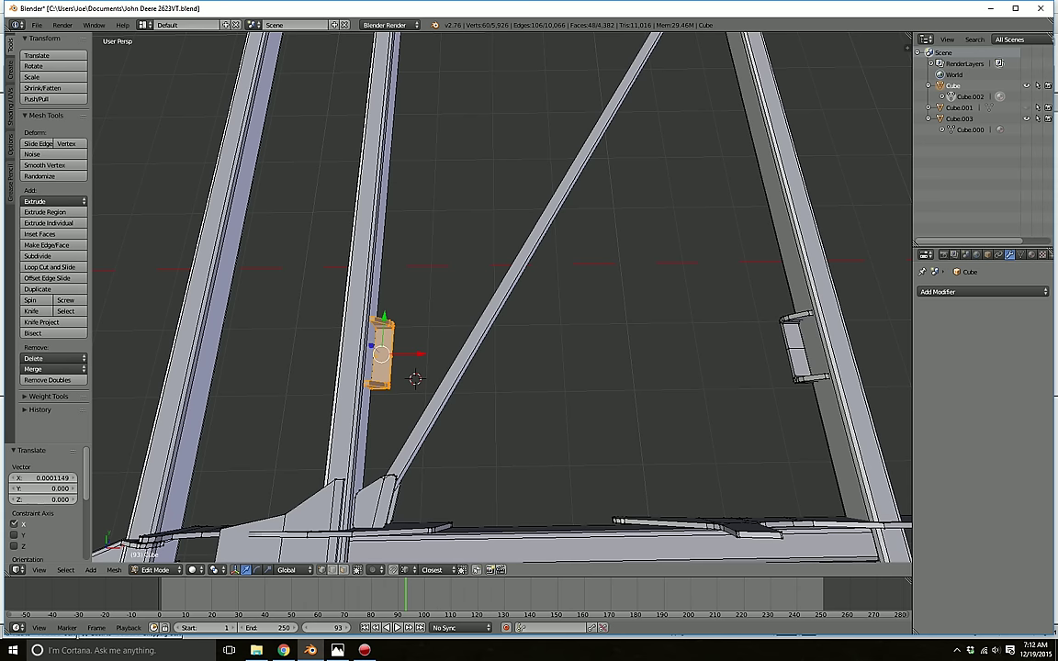
- Duplicate both single brackets together and move the copies about -2.467 along X toward the outer wing frame
key("l")
key("shift+d")
key("Escape")
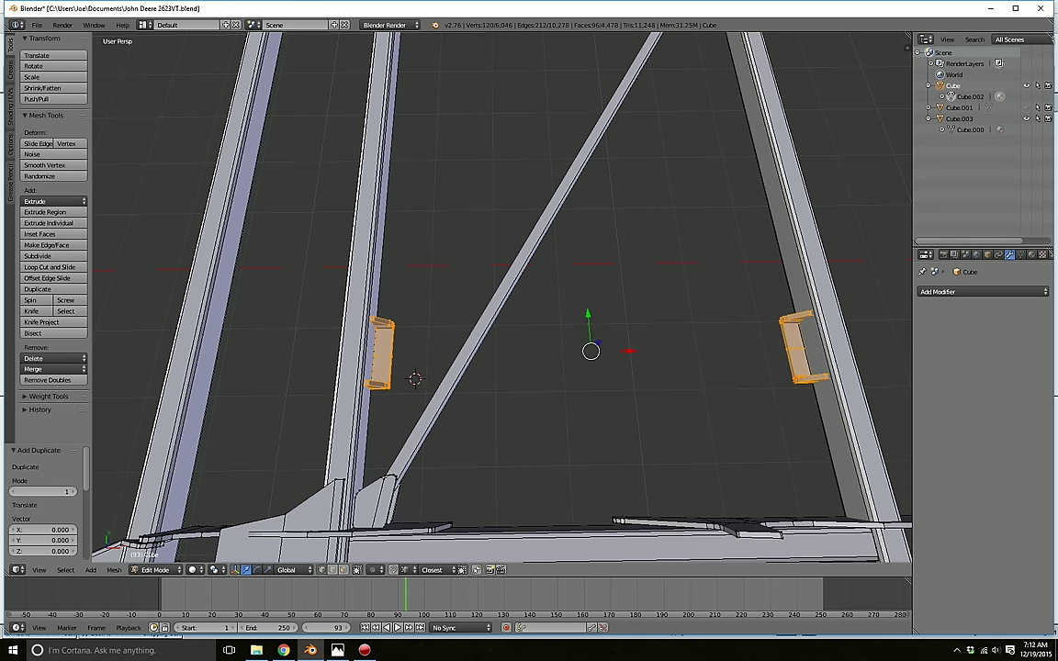
scroll(588, 331, "down", 4)
left_click_drag(586, 325, 240, 328)
middle_click_drag(241, 328, 371, 319, "shift")
scroll(377, 319, "up", 3)
scroll(294, 328, "up", 2)
middle_click_drag(230, 334, 365, 322, "shift")
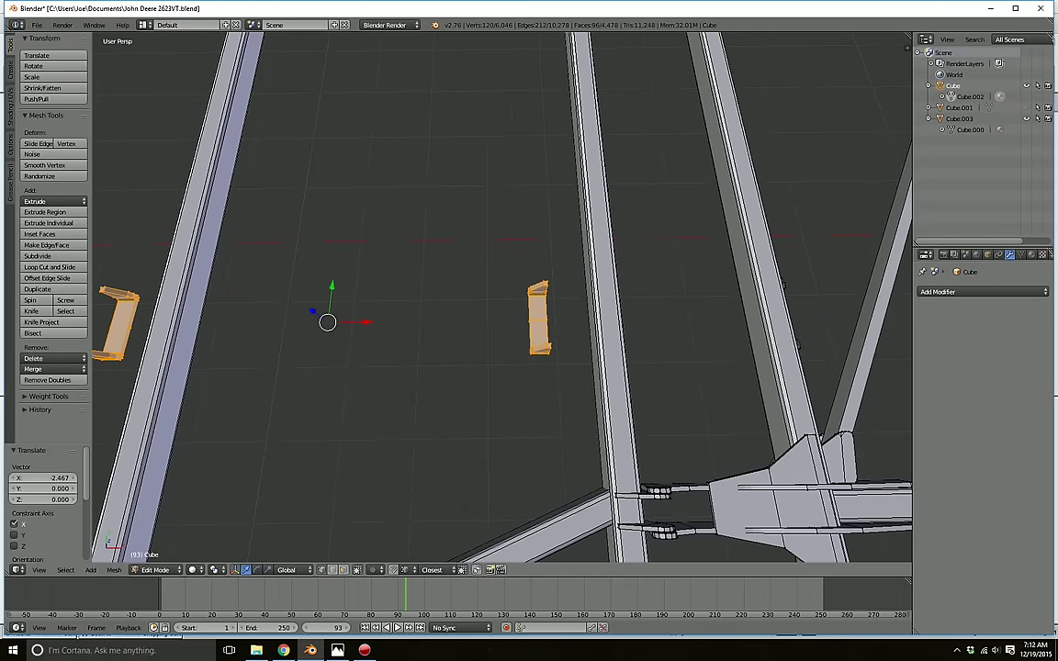
- Move the copied bracket pair about 0.155 along X until one bracket sits against the outer wing frame's inner beam
left_click_drag(366, 322, 407, 321)
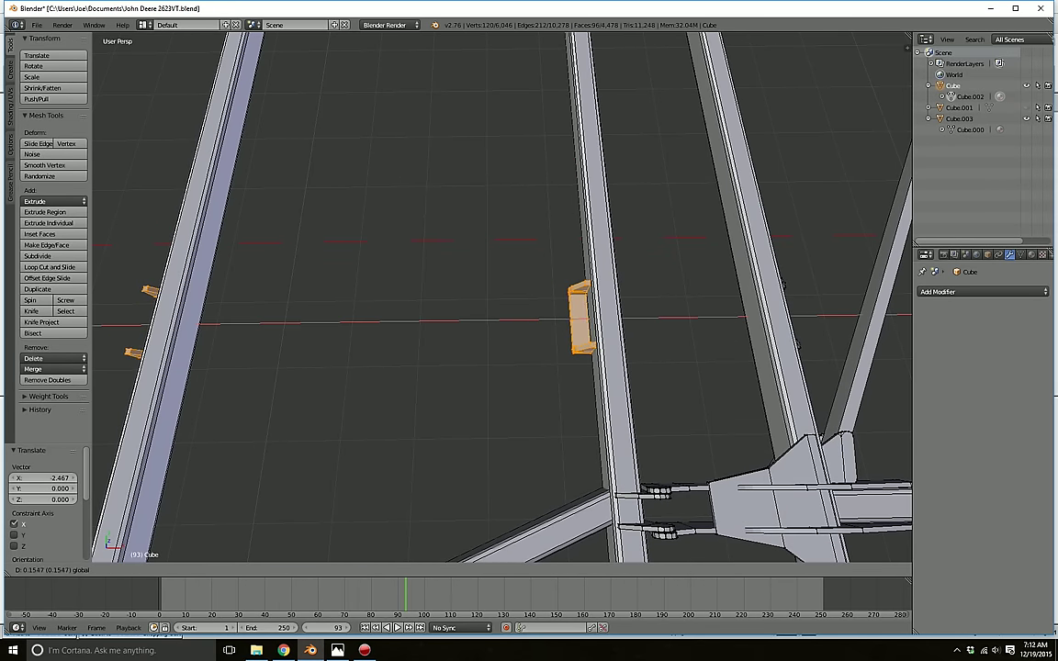
key("Return")
key("a")
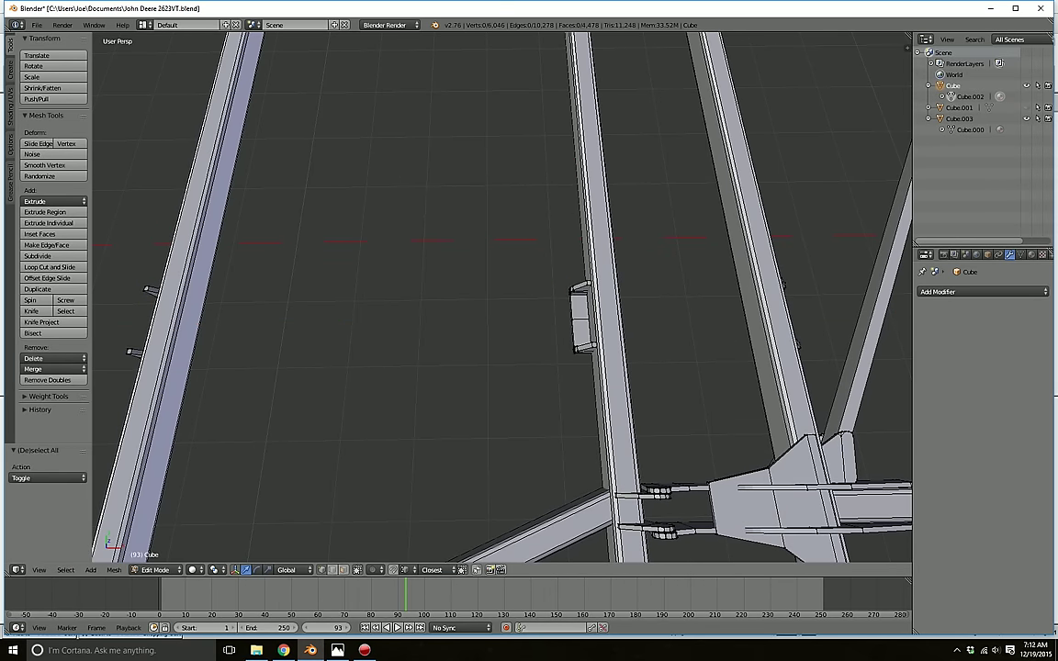
- Move the other copied bracket about 0.162 along X onto the inner face of the outer wing frame's far beam
key("l")
key("g")
key("x")
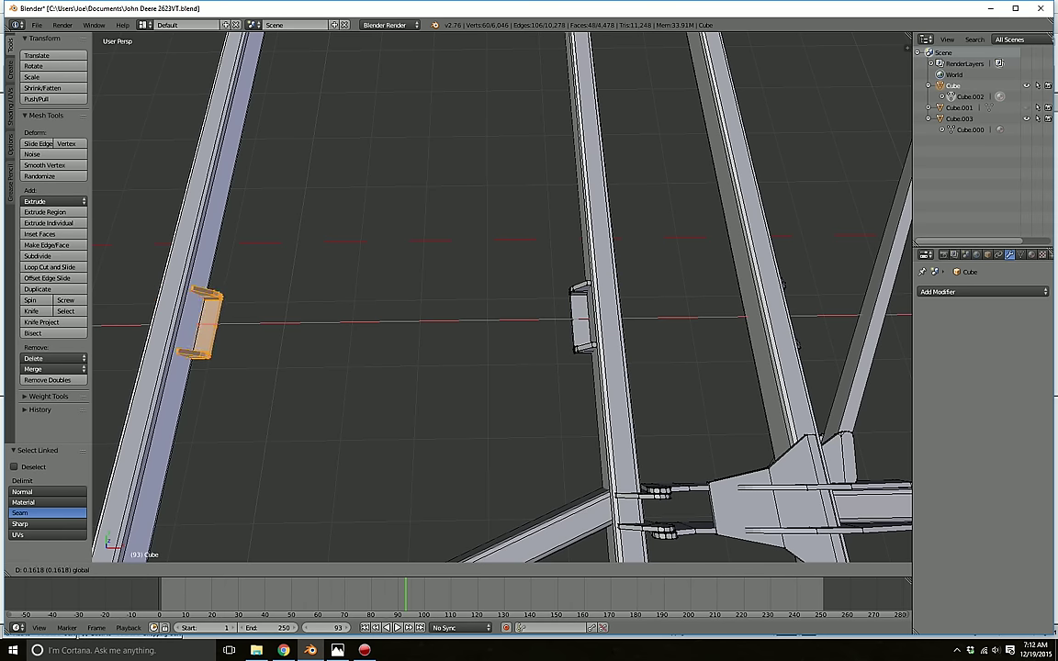
key("Return")
key("a")
- Examine the bracket placement across the wing frames and center frame from several angles
scroll(502, 297, "down", 3)
middle_click_drag(459, 322, 478, 347)
scroll(501, 297, "down", 4)
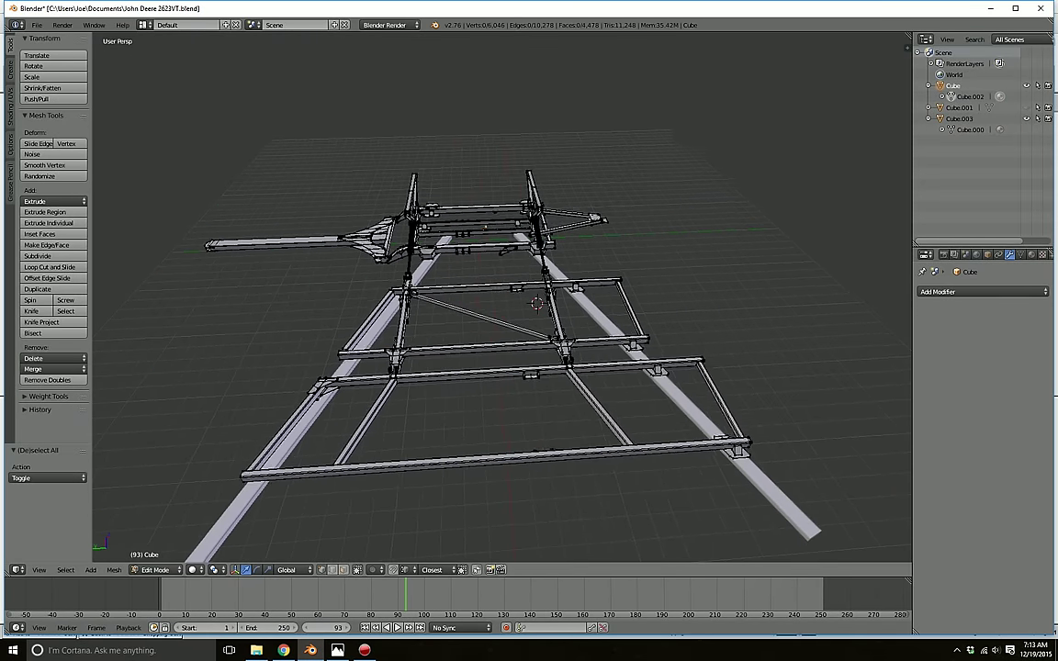
scroll(501, 297, "down", 3)
middle_click_drag(501, 297, 507, 340)
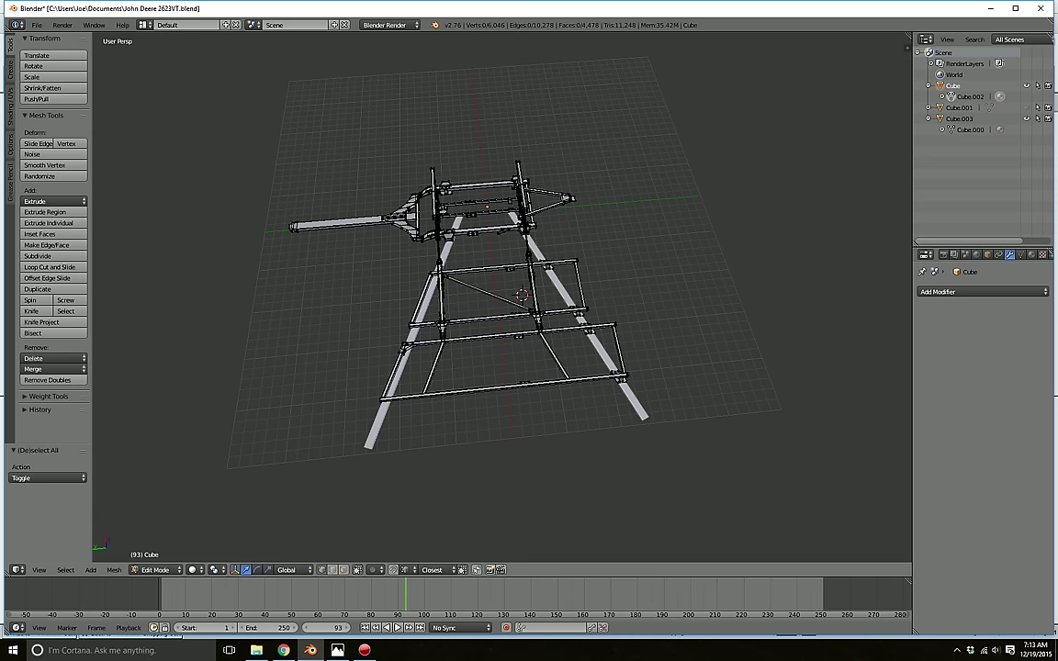
scroll(502, 297, "up", 2)
middle_click_drag(507, 321, 379, 321)
scroll(501, 297, "down", 1)
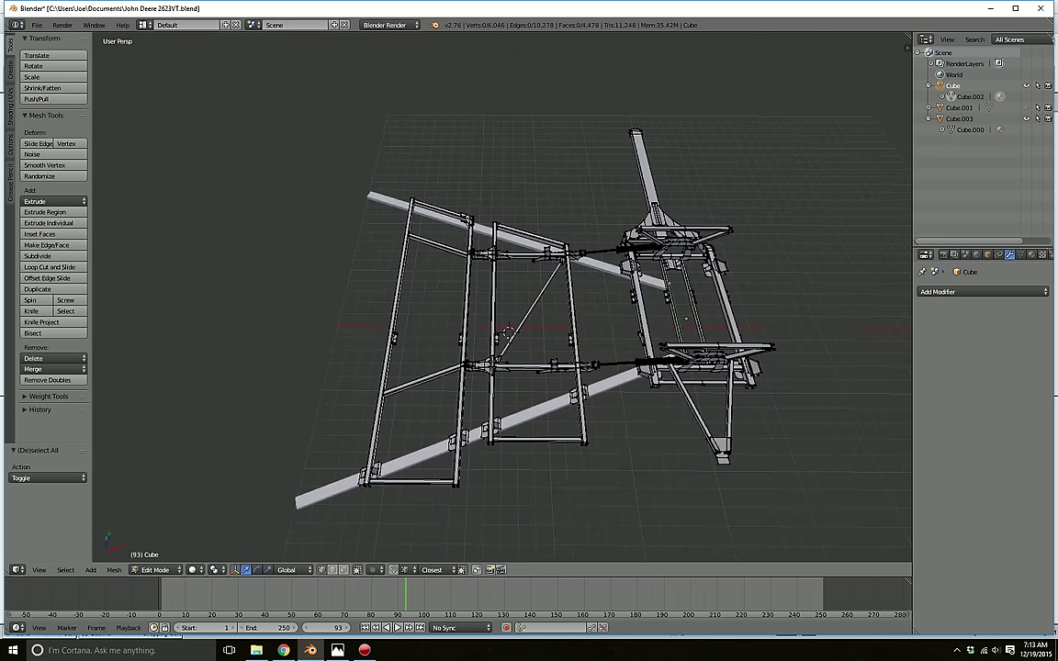
scroll(535, 319, "down", 4)
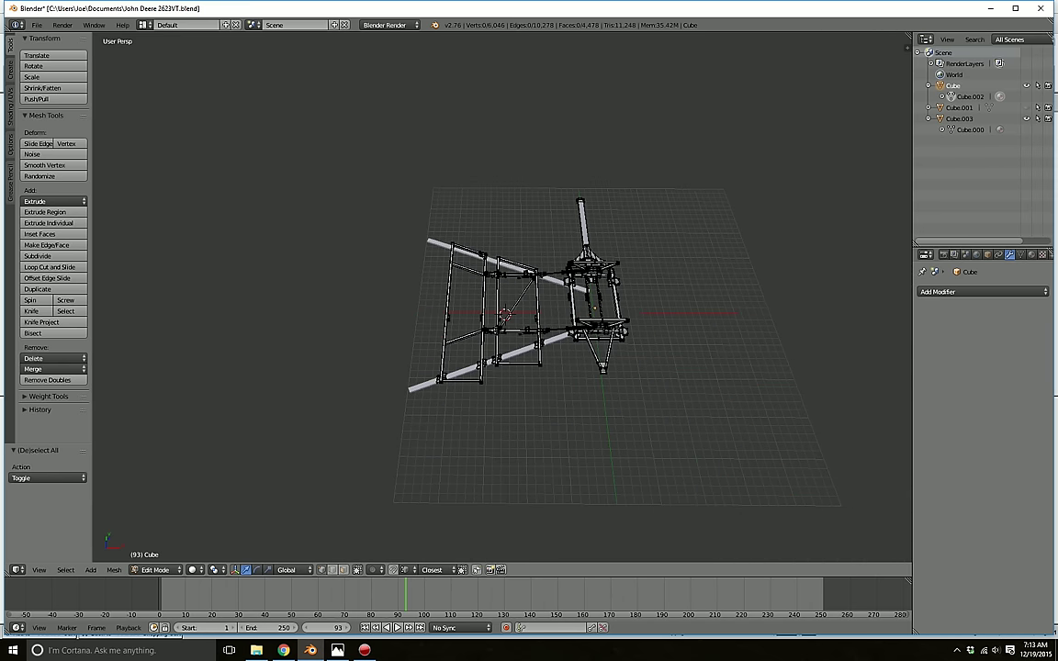
middle_click_drag(460, 303, 693, 237)
scroll(501, 298, "up", 1)
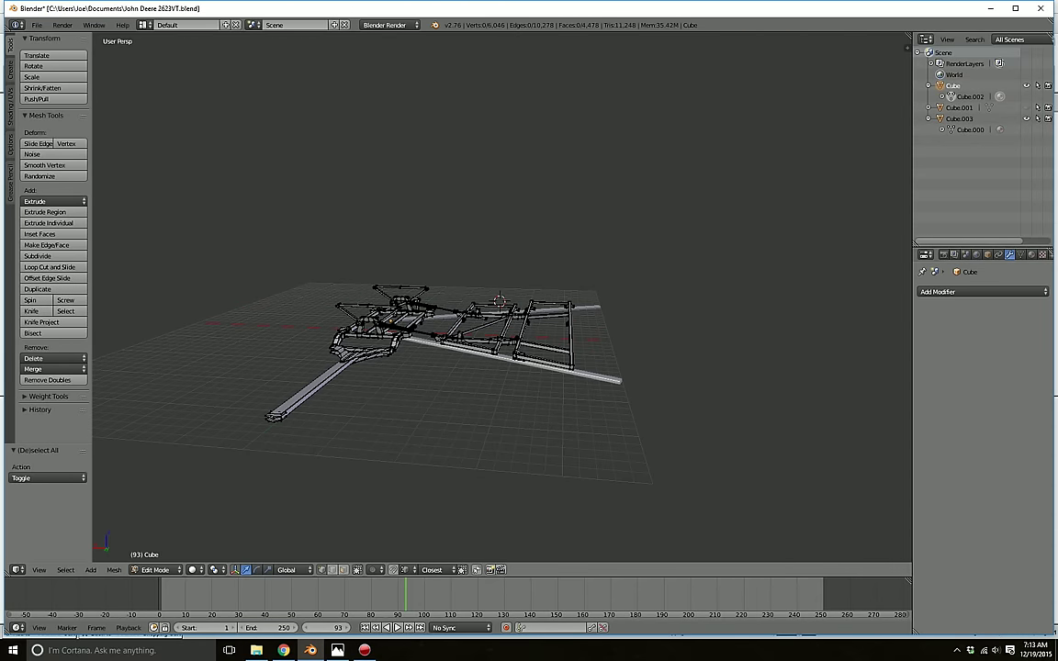
mouse_move(502, 298)
middle_mouse_down()
mouse_move(503, 319)
mouse_move(501, 299)
middle_mouse_up()
scroll(503, 320, "up", 3)
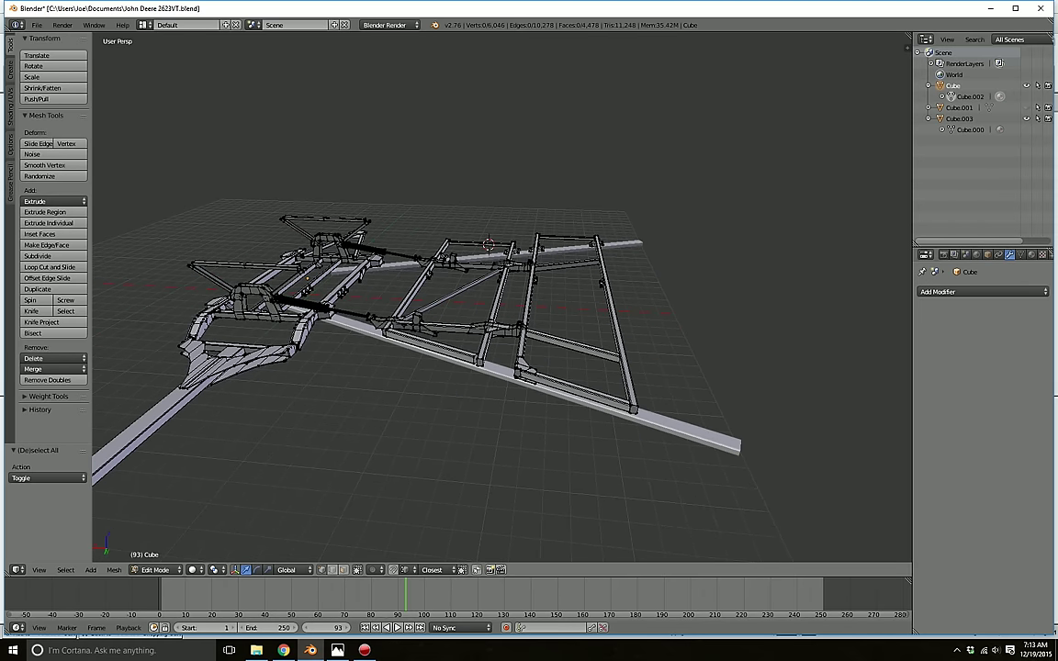
scroll(502, 299, "up", 6)
middle_click_drag(501, 300, 610, 296, "shift")
scroll(513, 267, "down", 7)
scroll(516, 281, "up", 1)
scroll(516, 281, "up", 4)
middle_click_drag(751, 147, 788, 133)
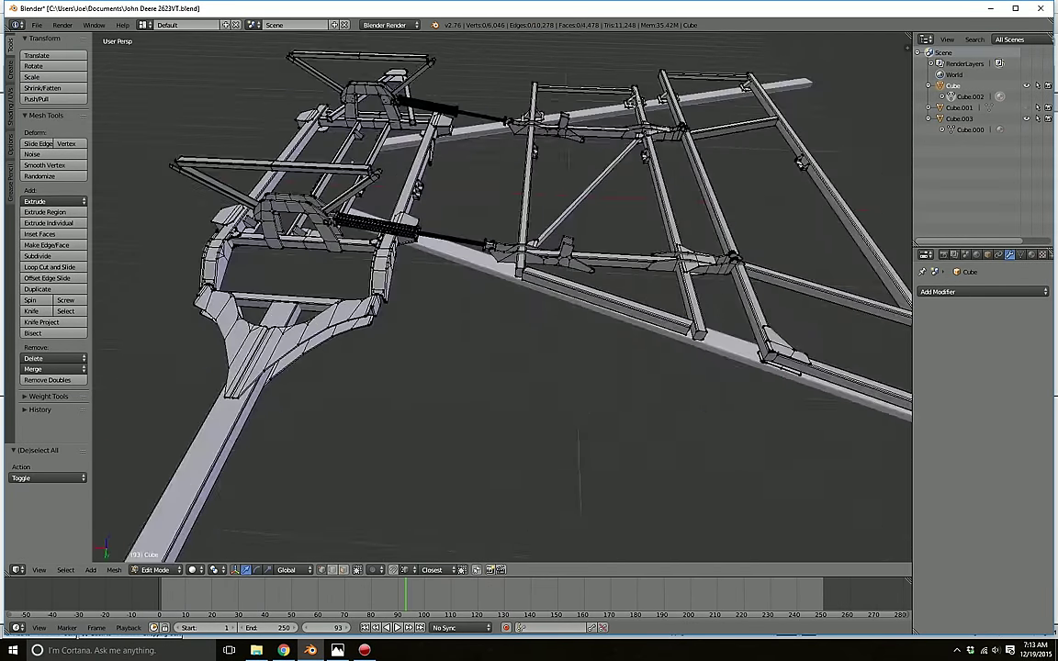
- Move the notched plate between the center frame's inner crossbeams along Y to the end opposite the hitch and rotate it 180° about Z
scroll(788, 133, "up", 3)
middle_click_drag(243, 206, 393, 215)
scroll(393, 215, "down", 3)
scroll(469, 294, "down", 2)
middle_click_drag(468, 294, 427, 317)
scroll(427, 317, "up", 4)
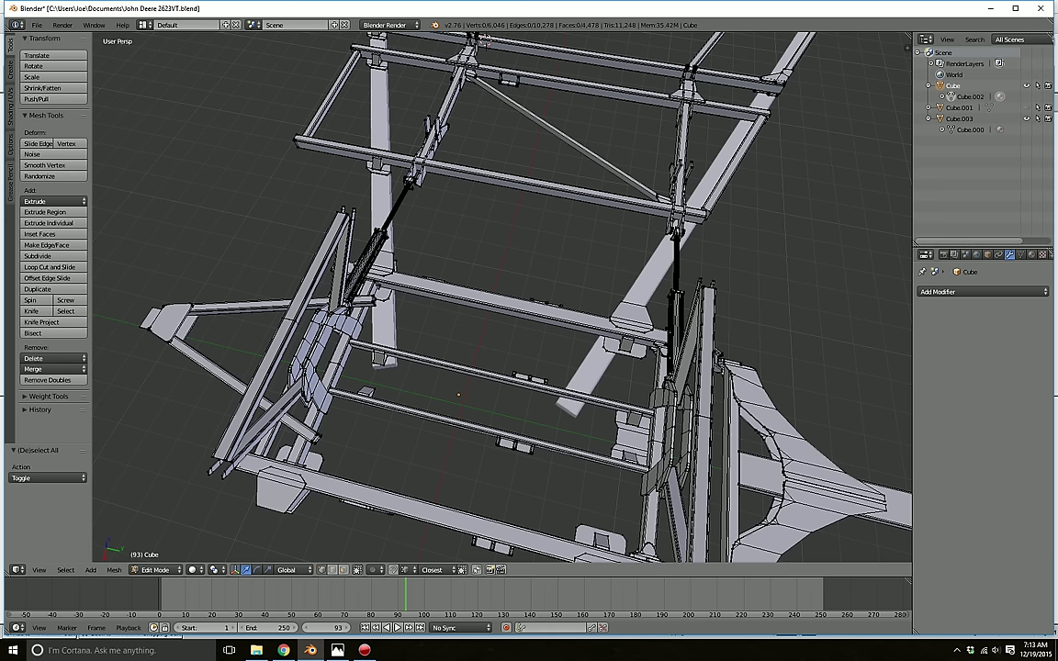
key("l")
left_click_drag(673, 450, 322, 373)
left_click(257, 570)
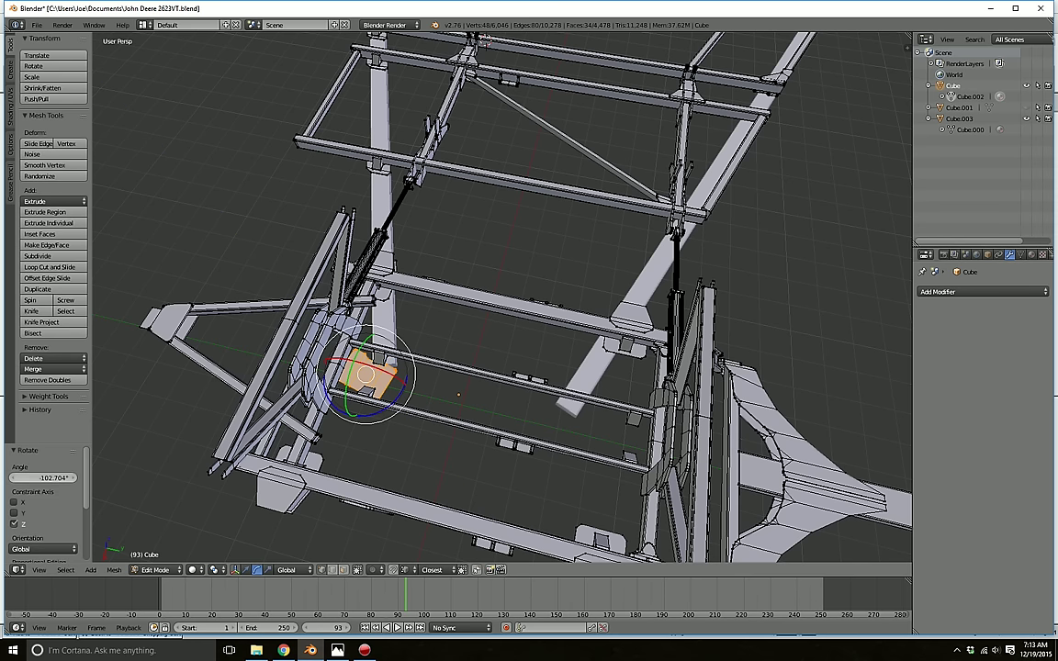
left_click(43, 477)
type("180")
key("Return")
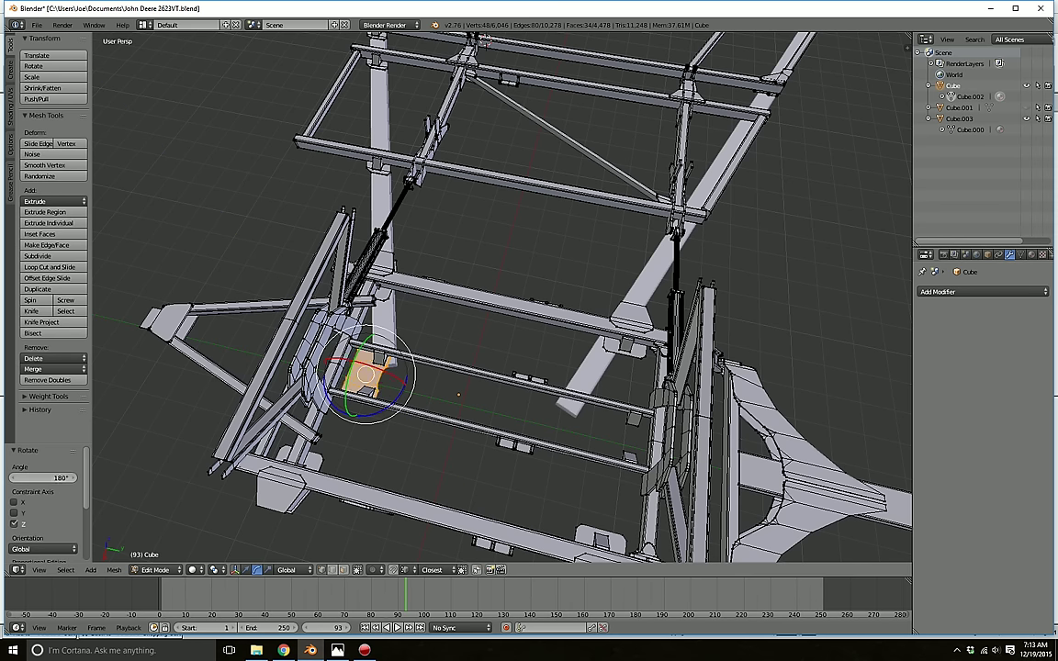
- Shift the rotated notched plate slightly along negative Y until it sits against the center frame's side rail
left_click(246, 570)
left_click_drag(402, 384, 396, 382)
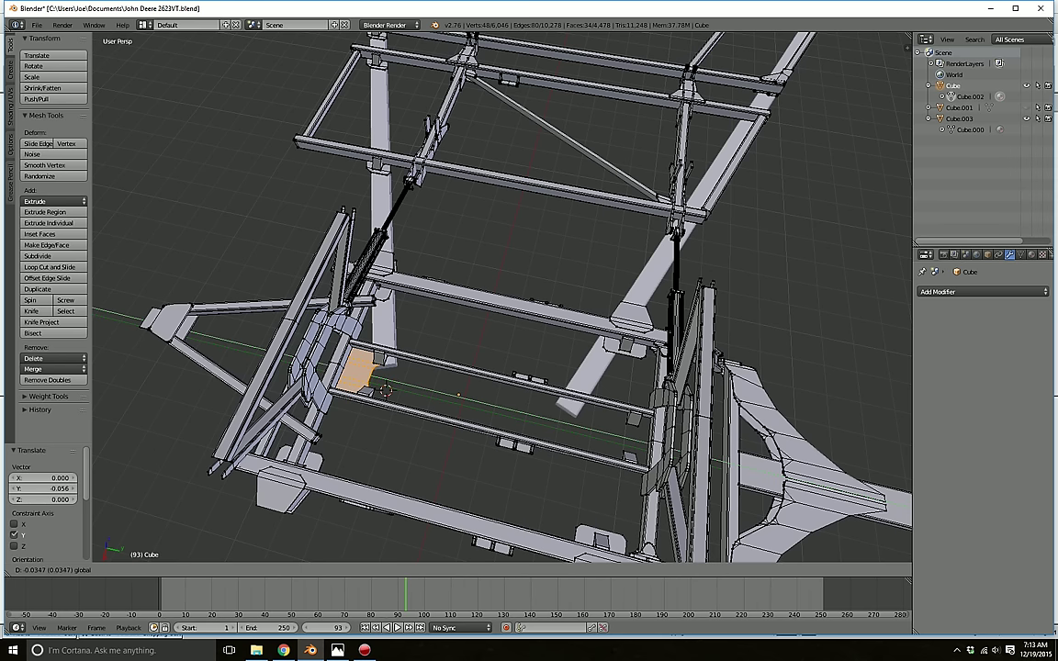
key("a")
- Delete the vertices of the two leftover tabs on the center frame's inner crossbeams near the hitch end
key("l")
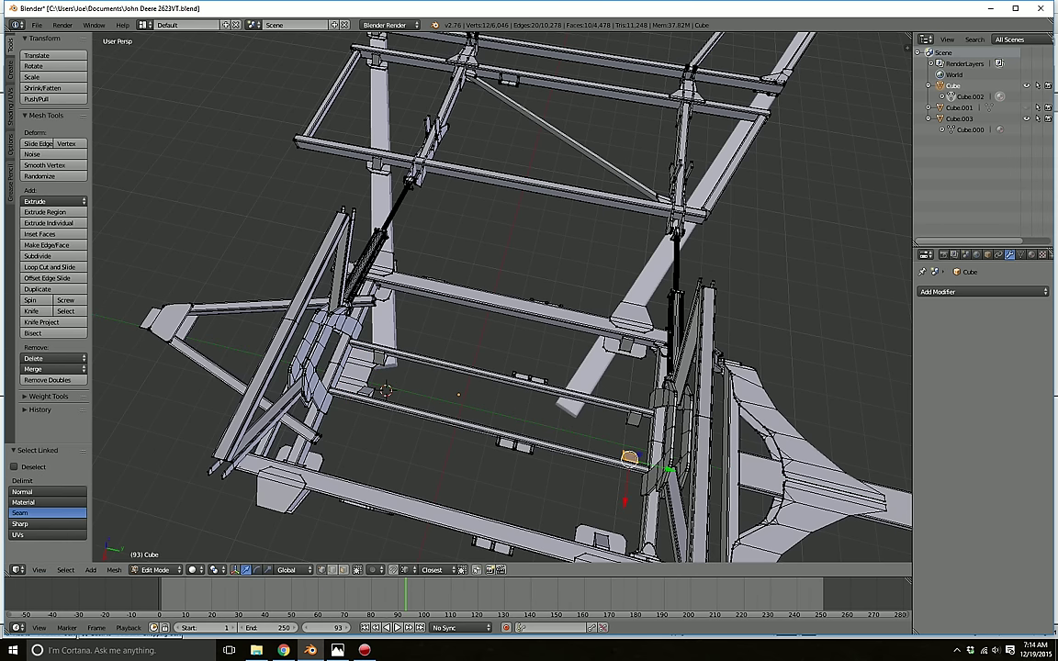
key("x")
key("Return")
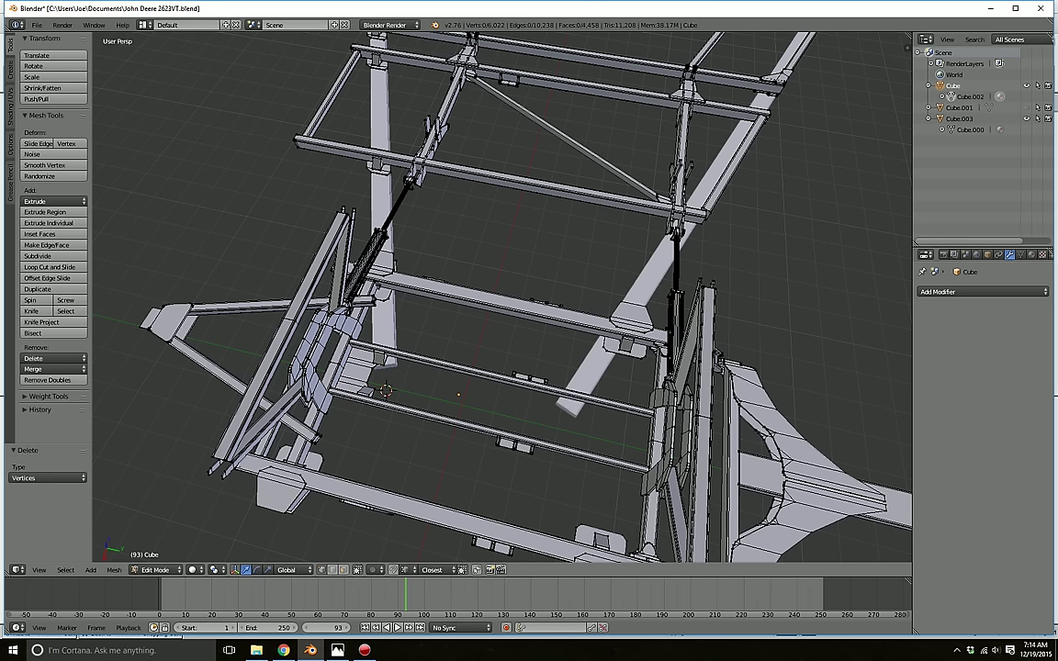
- Select the two tabs beside the relocated notched plate and move them along negative Y toward the plate
key("l")
key("l")
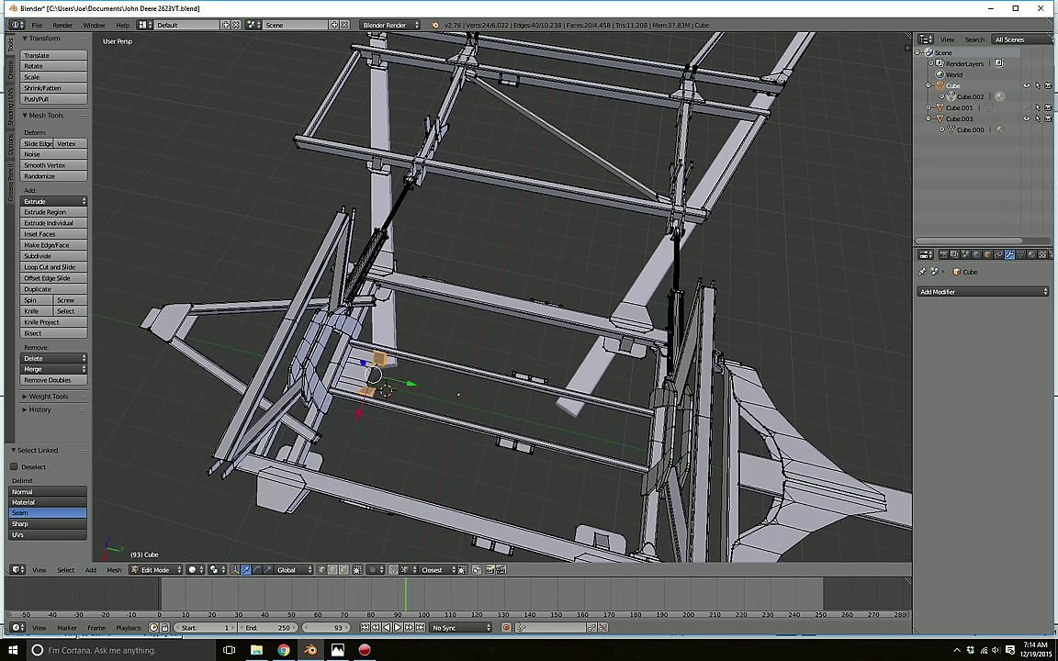
scroll(384, 363, "up", 3)
middle_click_drag(384, 363, 459, 367)
left_click_drag(449, 387, 423, 384)
key("a")
scroll(425, 384, "down", 3)
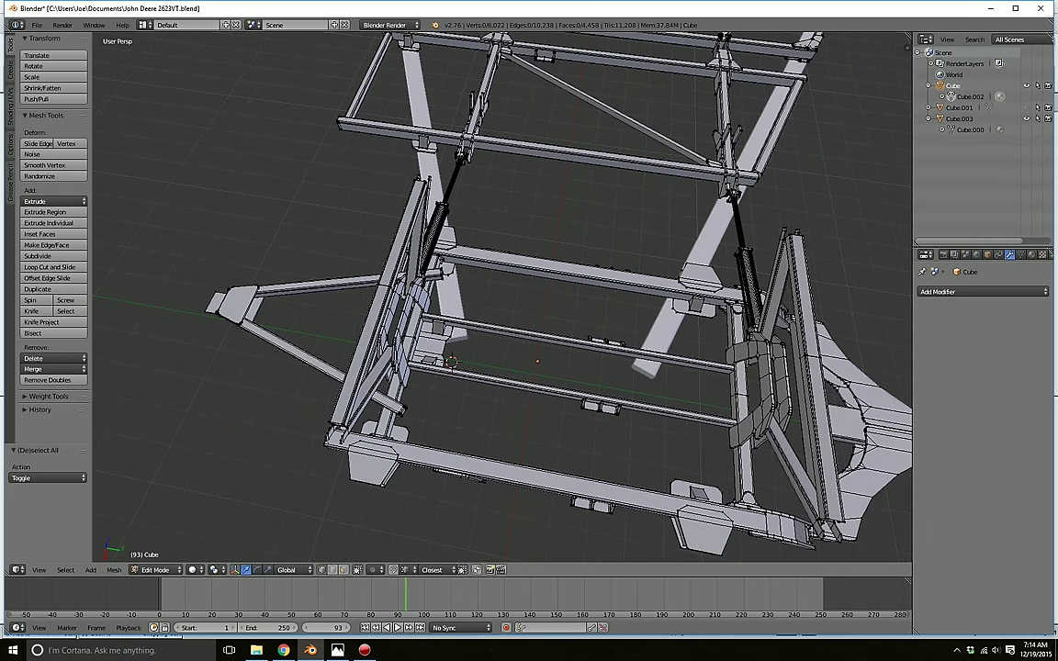
- Switch to Photos, review the center and wing frame parts diagrams, and compare them with the modelled frames in Blender
scroll(422, 367, "down", 5)
middle_click_drag(422, 367, 661, 363)
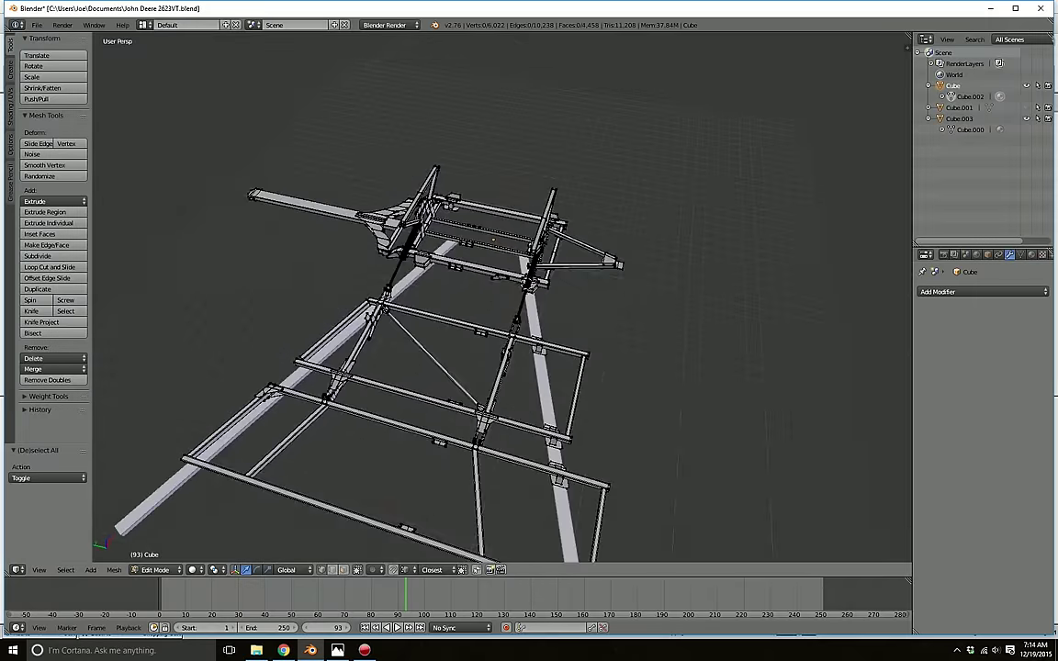
scroll(503, 299, "up", 4)
left_click(338, 650)
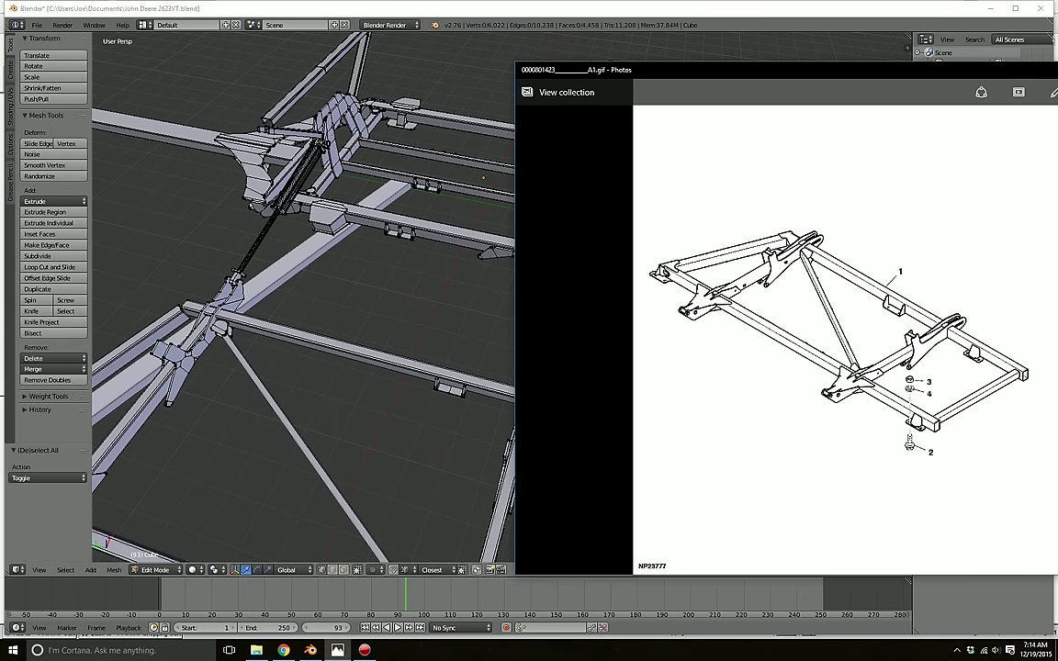
left_click(520, 327)
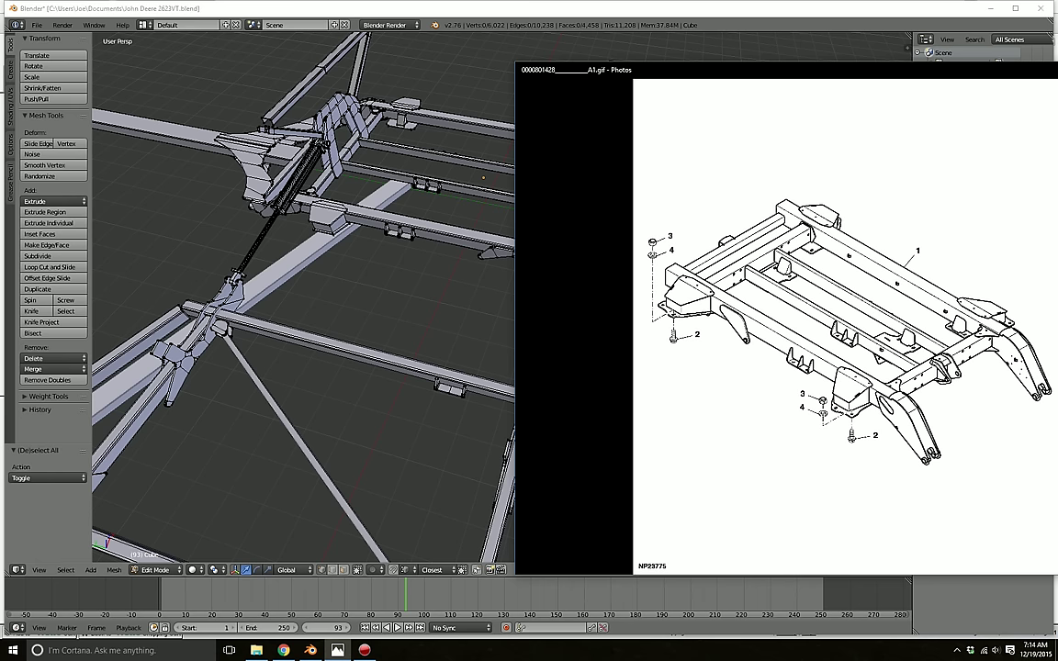
key("Right")
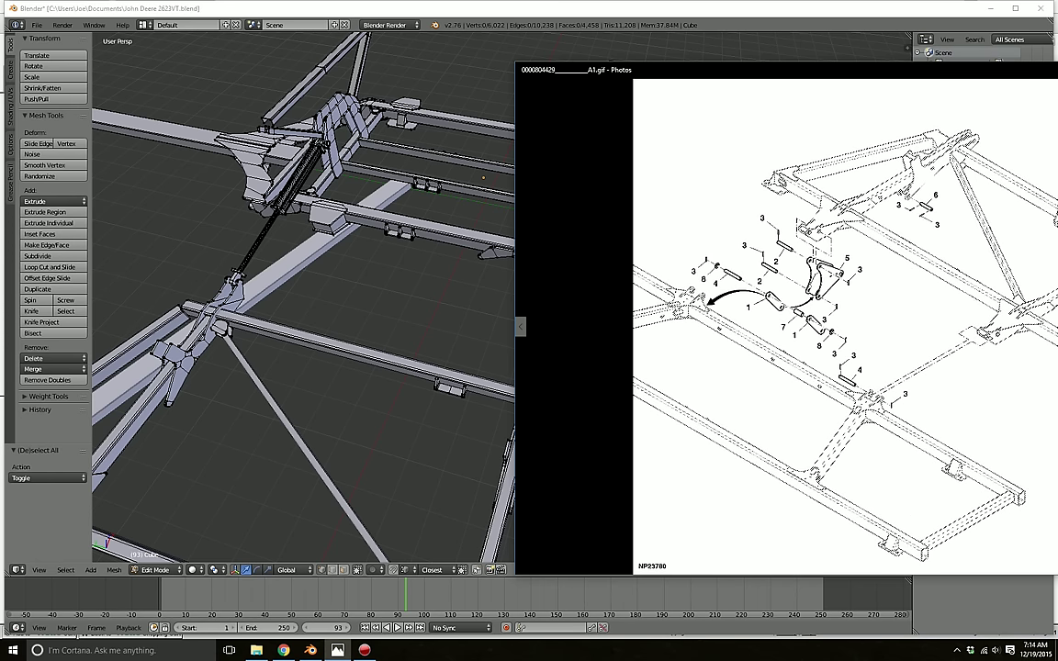
key("Right")
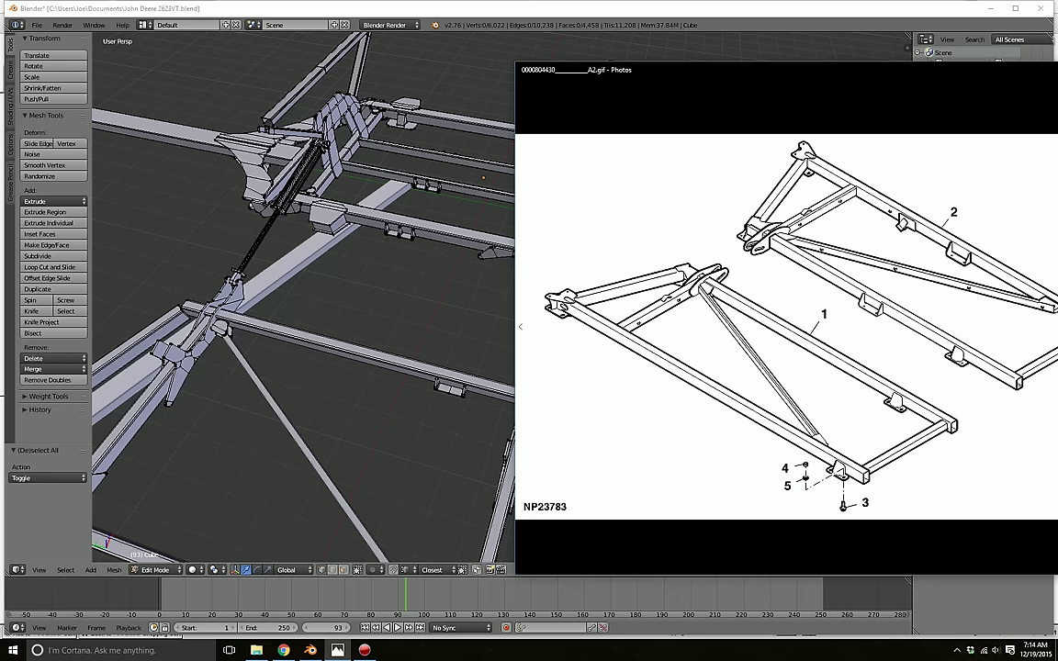
key("alt+Tab")
middle_click_drag(425, 425, 663, 340, "shift")
mouse_move(502, 331)
middle_mouse_down()
mouse_move(558, 323)
mouse_move(643, 284)
mouse_move(569, 368)
mouse_move(675, 365)
mouse_move(719, 397)
mouse_move(726, 363)
mouse_move(680, 419)
middle_mouse_up()
scroll(726, 363, "up", 4)
scroll(726, 362, "down", 7)
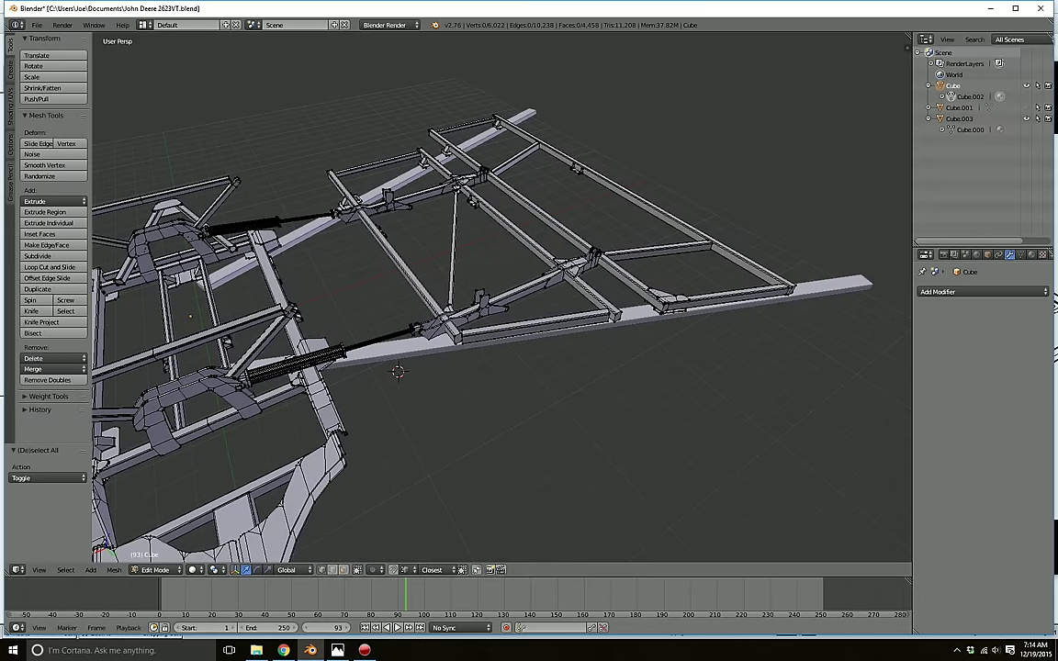
- Review the remaining parts diagrams in Photos, go back to inner wing frame drawing NP23777, and return to Blender
key("alt+Tab")
key("Right")
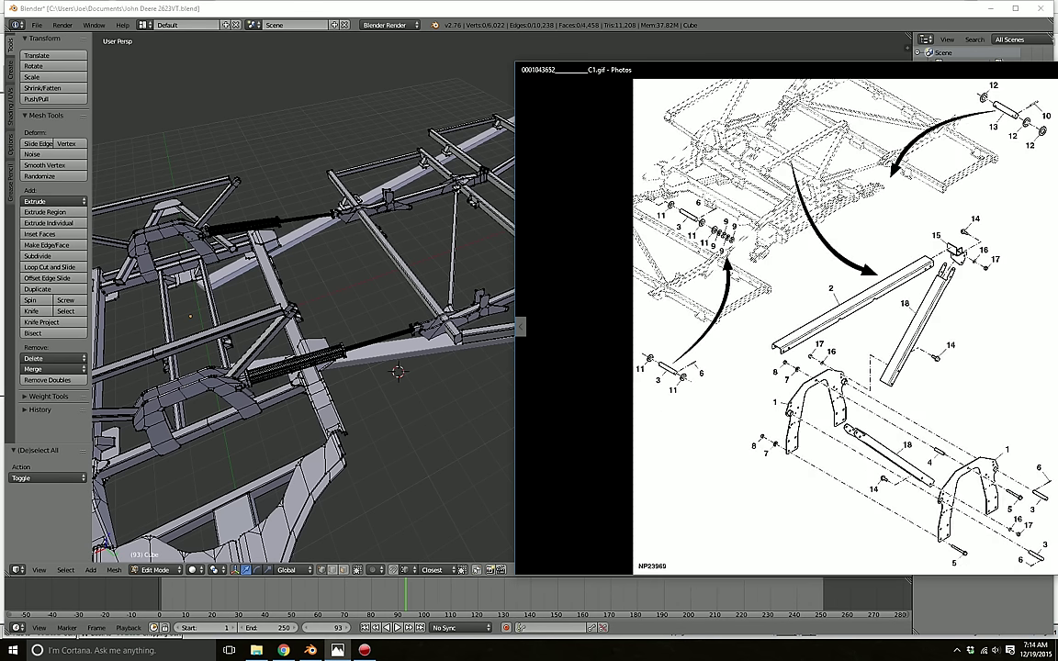
key("Right")
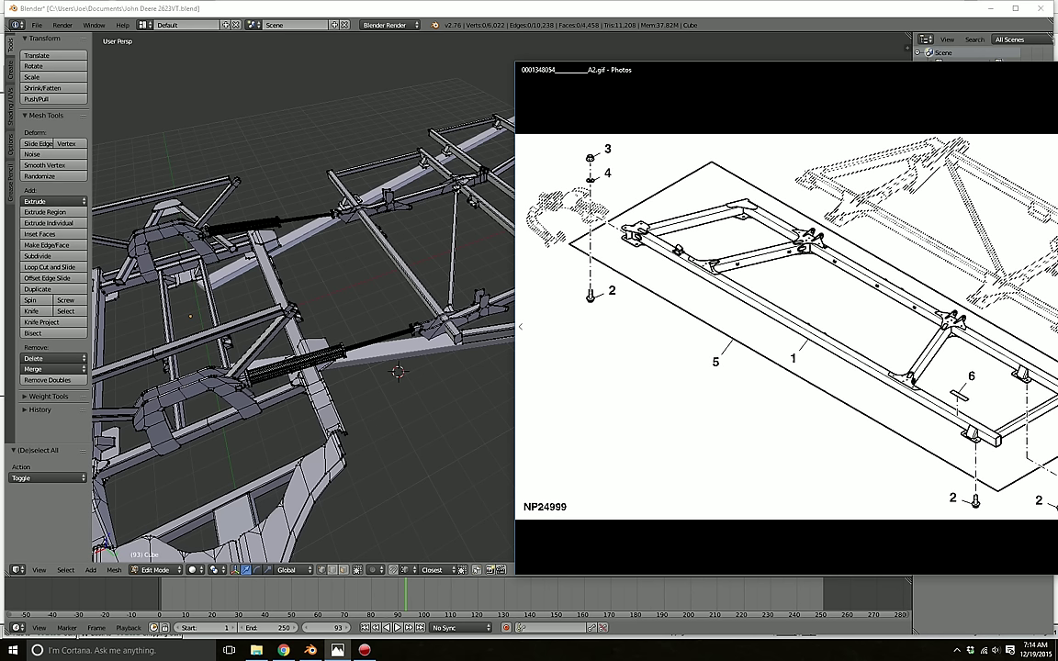
key("Left")
key("Left")
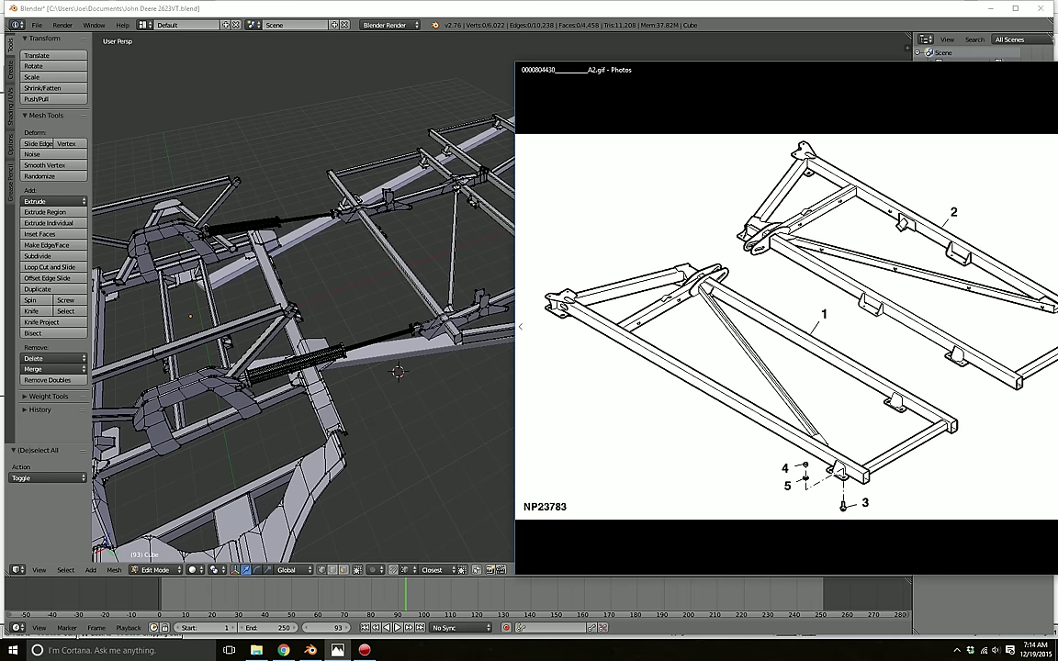
key("Left")
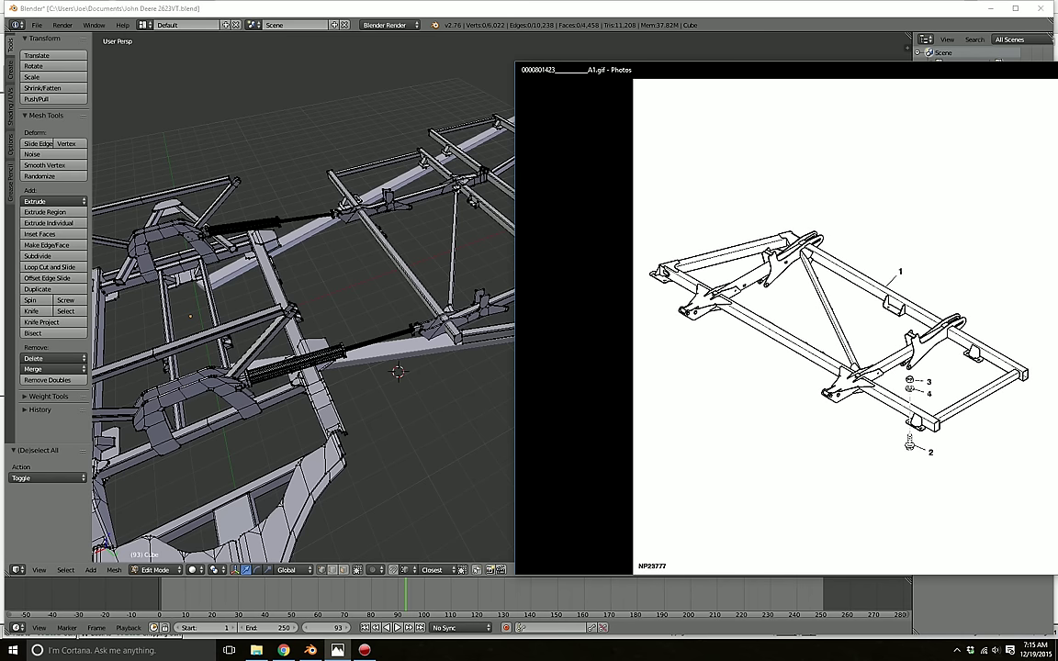
left_click(484, 428)
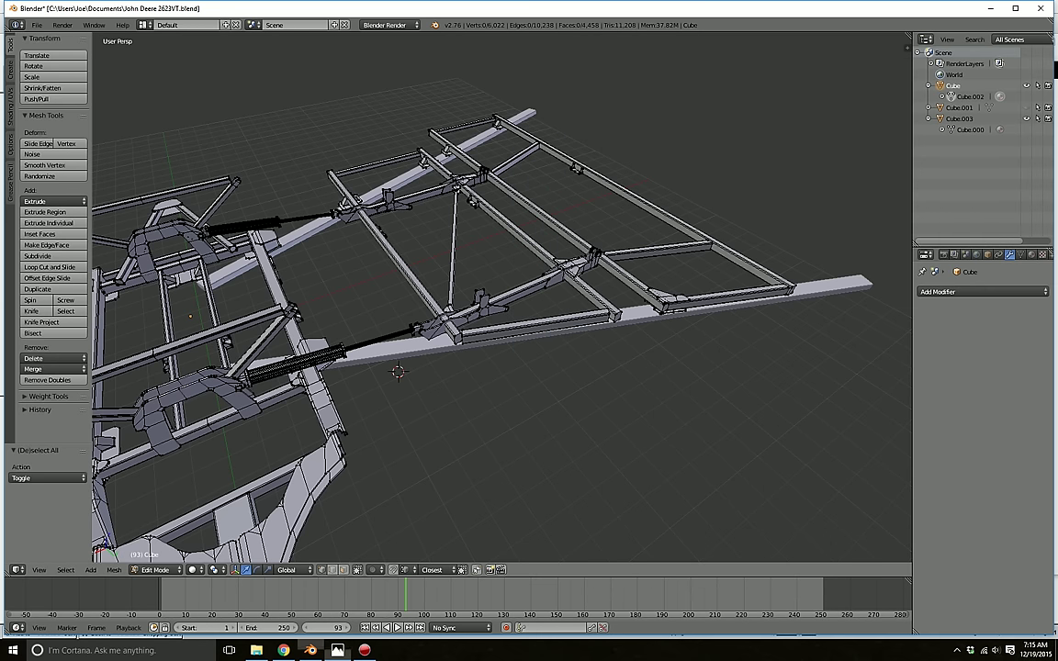
- Switch to face selection and select the narrow edge face of the upper corner plate where the outer wing frame's beams meet
scroll(484, 428, "up", 3)
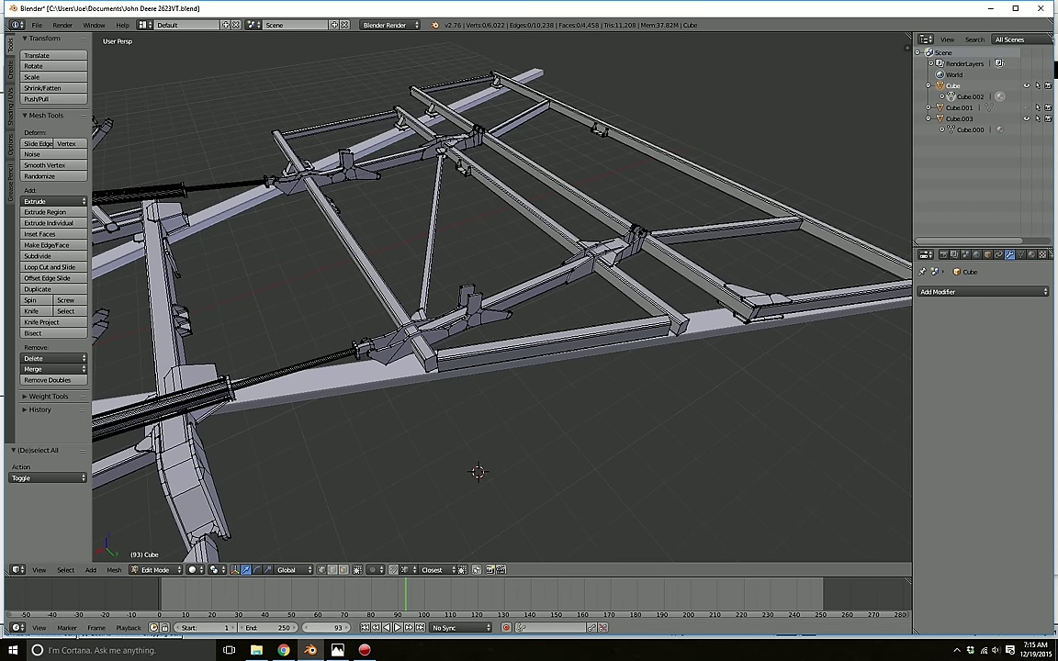
scroll(501, 298, "up", 3)
middle_click_drag(551, 298, 368, 299, "shift")
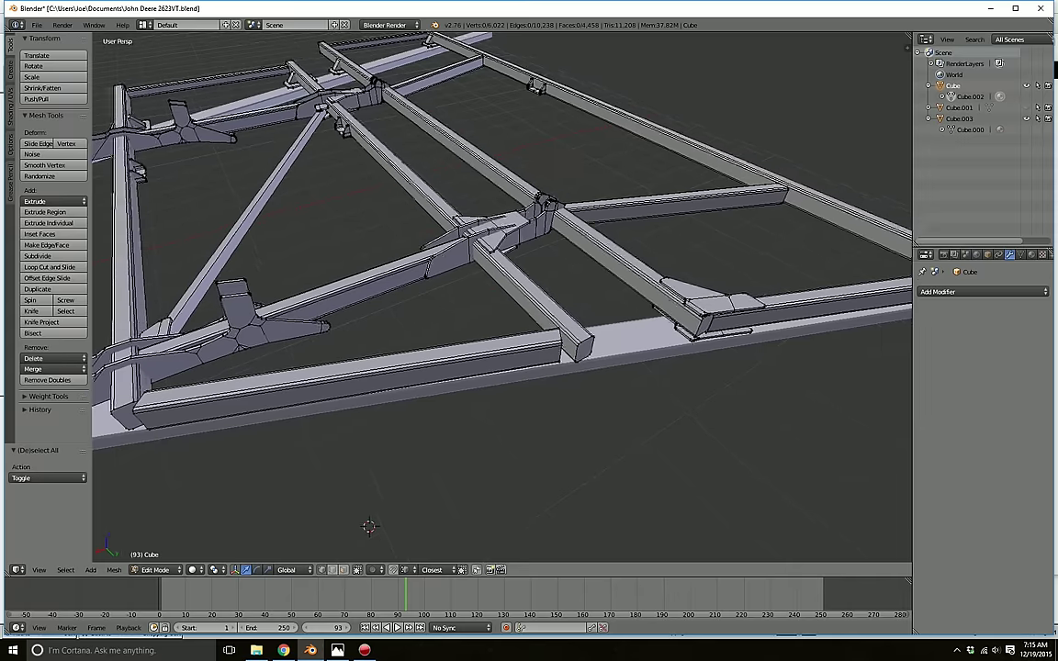
scroll(502, 298, "up", 3)
middle_click_drag(551, 303, 358, 299, "shift")
scroll(501, 297, "up", 2)
middle_click_drag(501, 298, 502, 275)
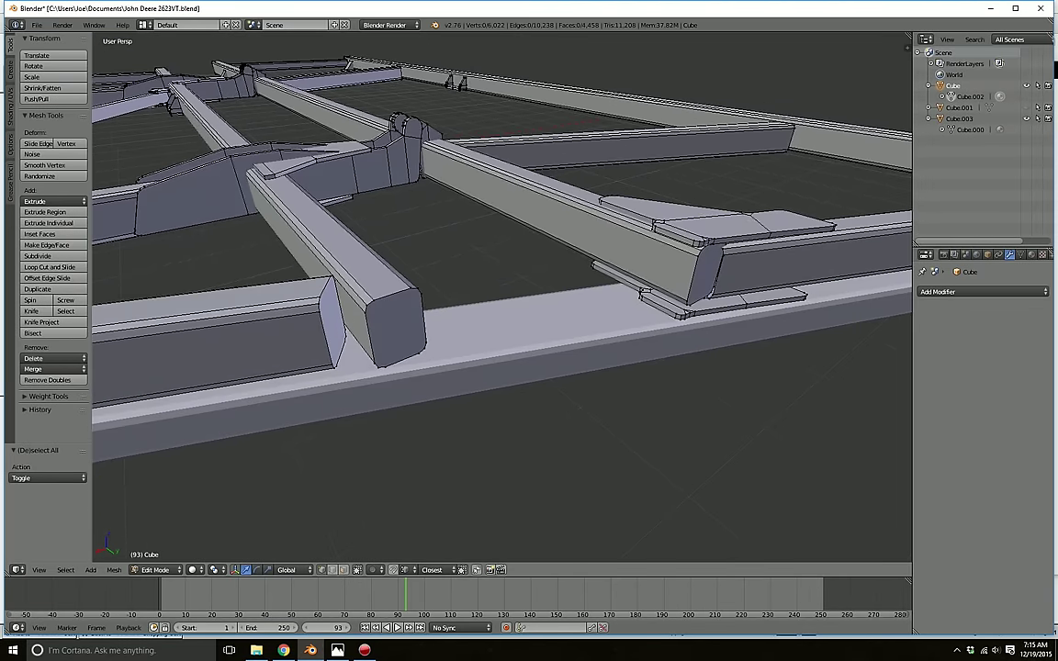
left_click(343, 570)
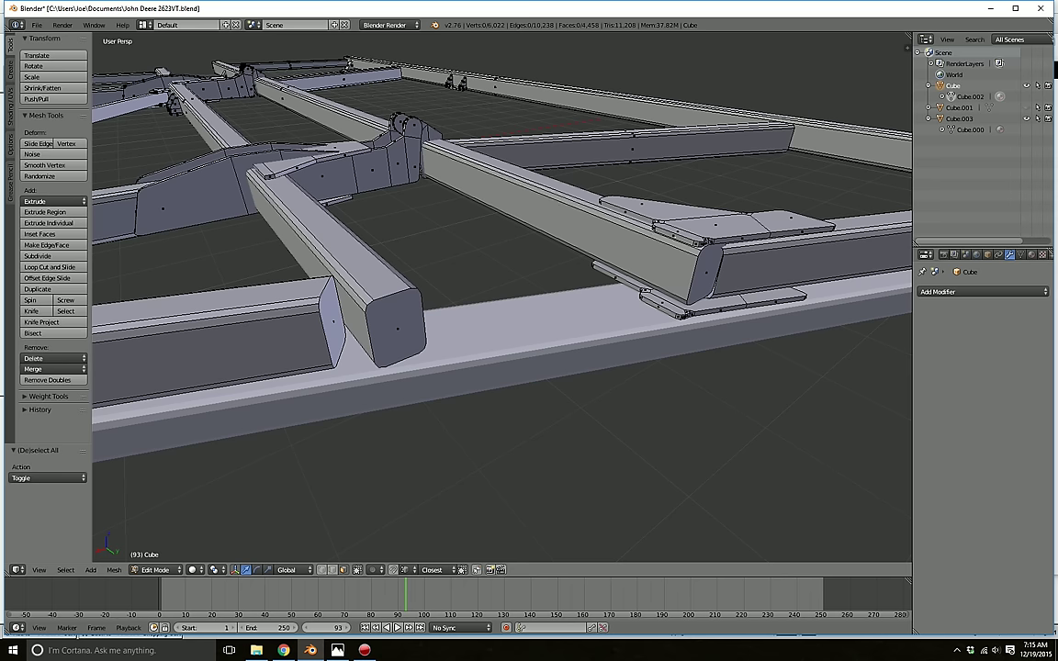
right_click(675, 237)
left_click_drag(648, 245, 608, 261)
key("e")
left_click(607, 255)
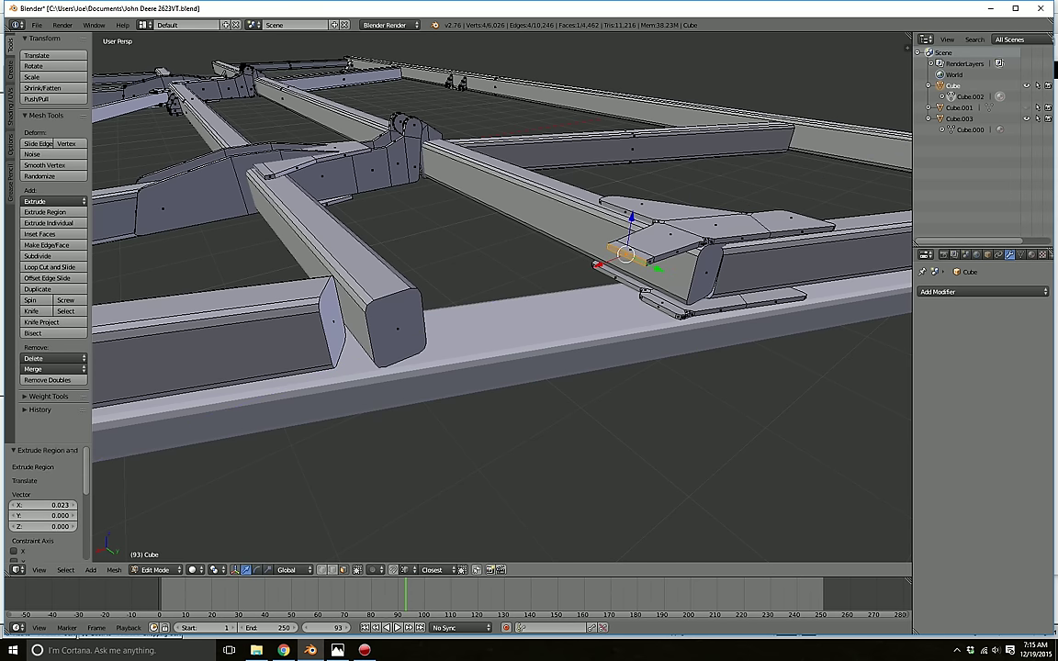
key("ctrl+z")
key("ctrl+z")
- Duplicate the selected edge face, move the copy clear of the beam along X, and extrude it into a flat rectangular plate
key("shift+d")
key("Return")
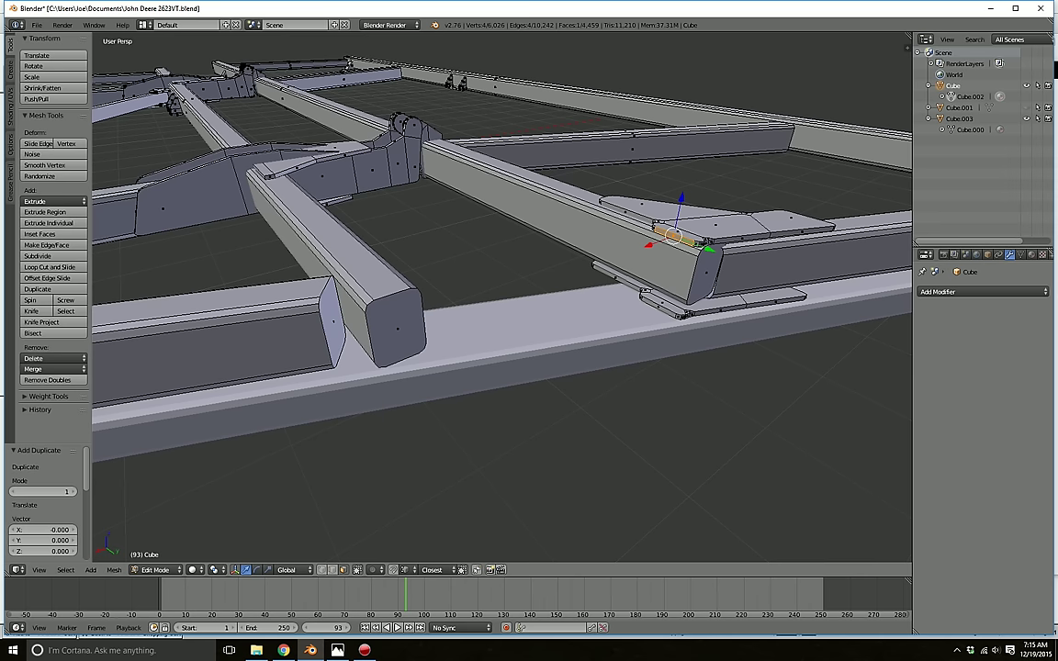
left_click_drag(649, 246, 620, 257)
key("e")
left_click(519, 297)
key("a")
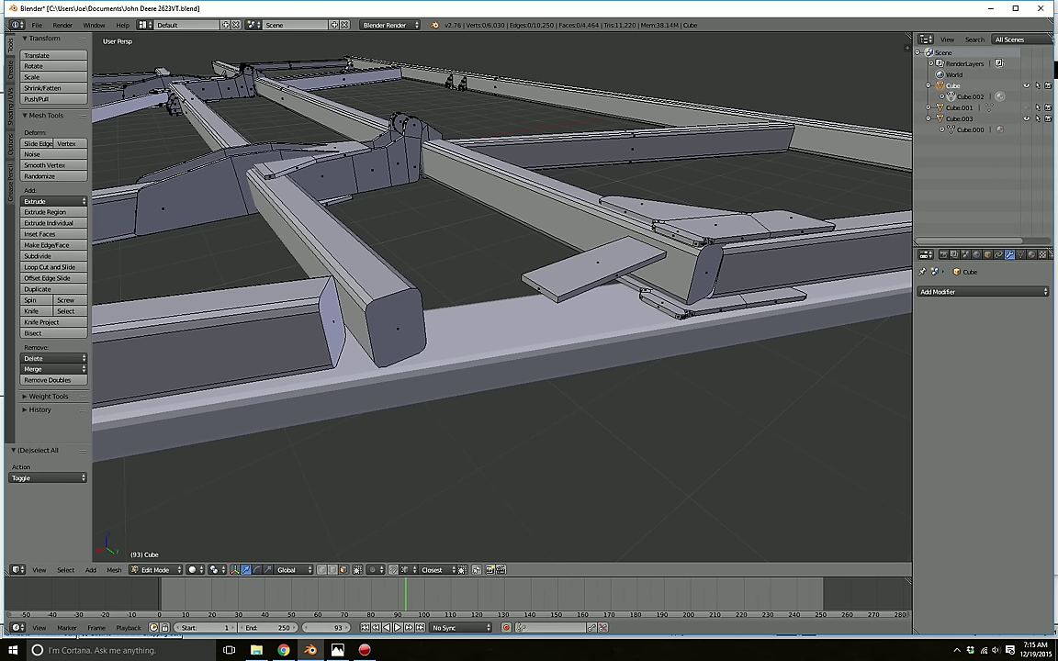
- Select the whole new plate and move it across to the inner wing frame's corner beside the cylinder bracket
key("l")
left_click_drag(568, 277, 370, 355)
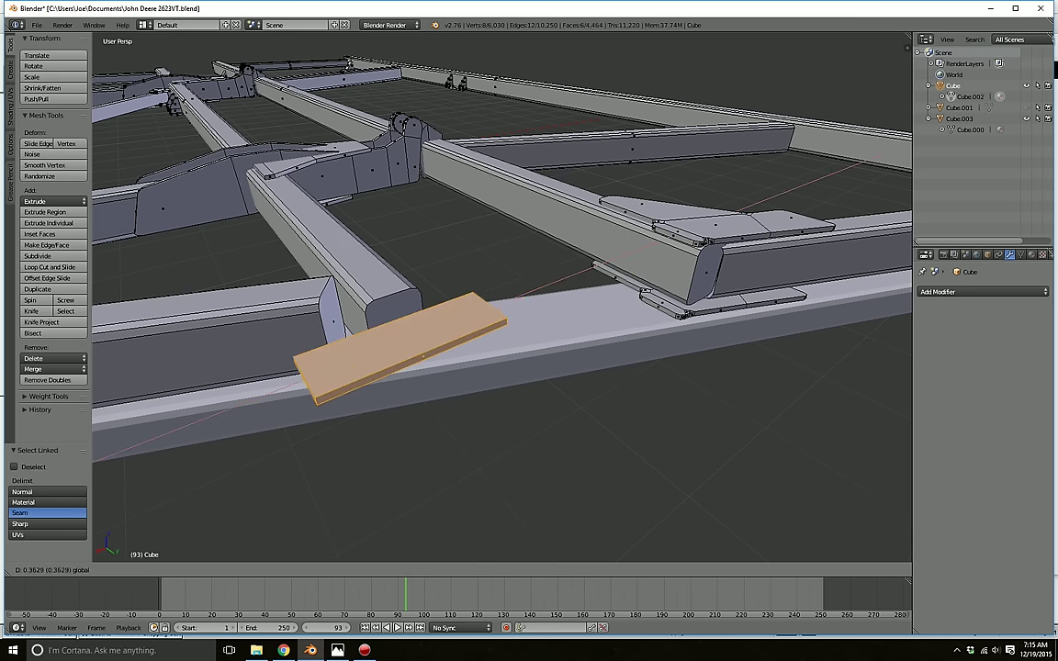
scroll(370, 356, "down", 6)
middle_click_drag(370, 356, 525, 320)
left_click_drag(560, 249, 541, 404)
left_click_drag(586, 374, 478, 357)
- Move the plate 0.141 along Y and nudge it along X to sit over the joint of the long beam and end rail
middle_click_drag(477, 357, 514, 219, "shift")
scroll(588, 262, "up", 6)
middle_click_drag(521, 320, 531, 314)
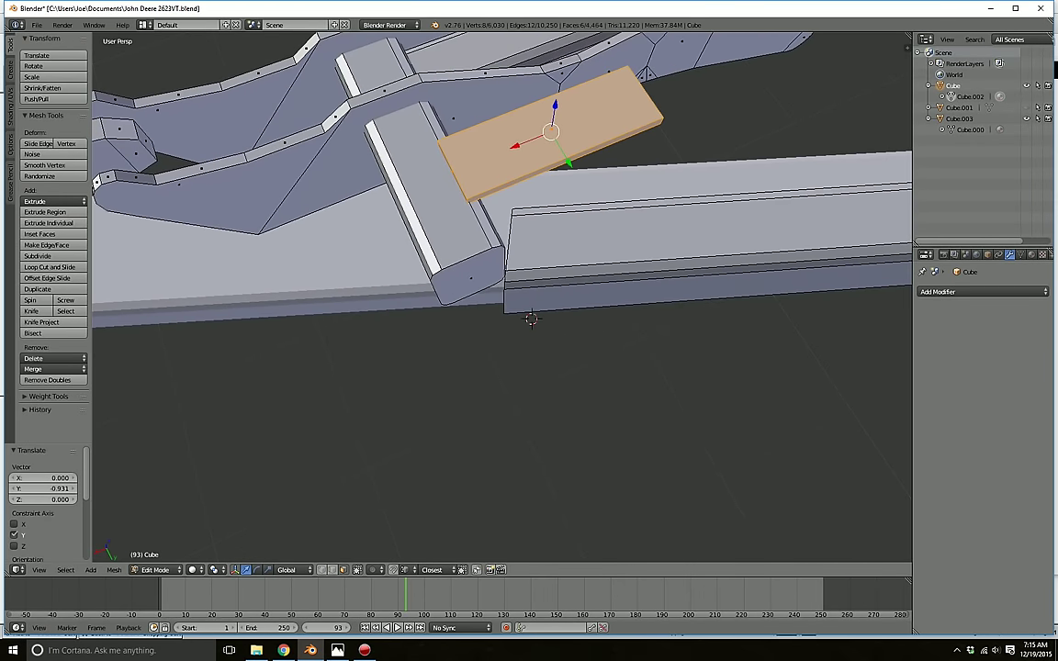
key("g")
key("y")
left_click_drag(625, 260, 626, 260)
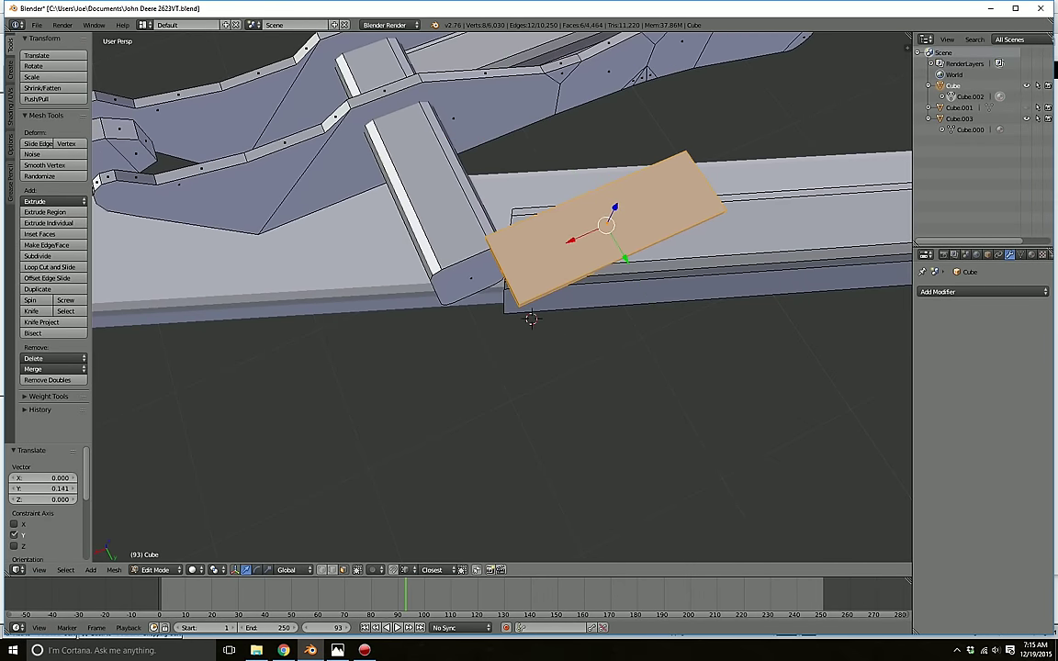
mouse_move(626, 260)
middle_mouse_down()
mouse_move(626, 239)
mouse_move(621, 283)
mouse_move(624, 254)
middle_mouse_up()
scroll(621, 283, "up", 1)
scroll(620, 283, "down", 1)
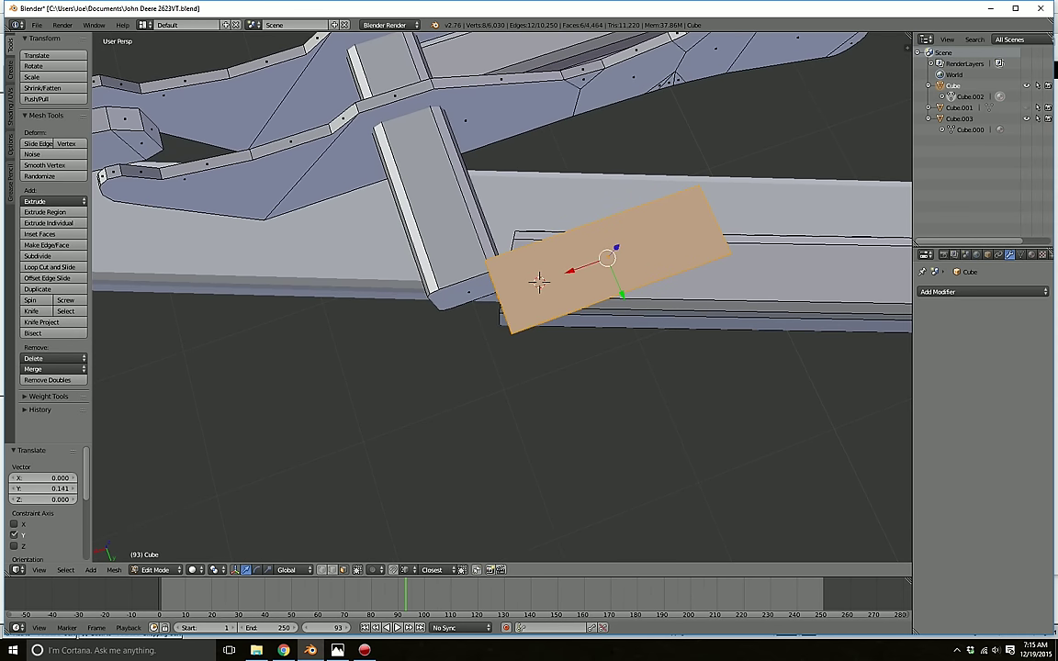
mouse_move(570, 271)
left_mouse_down()
mouse_move(582, 266)
mouse_move(574, 271)
left_mouse_up()
key("a")
- Extrude the plate's end face outward across the top of the inner wing frame's long beam
middle_click_drag(573, 271, 647, 542)
scroll(630, 241, "up", 3)
middle_click_drag(634, 459, 602, 514)
scroll(602, 514, "up", 2)
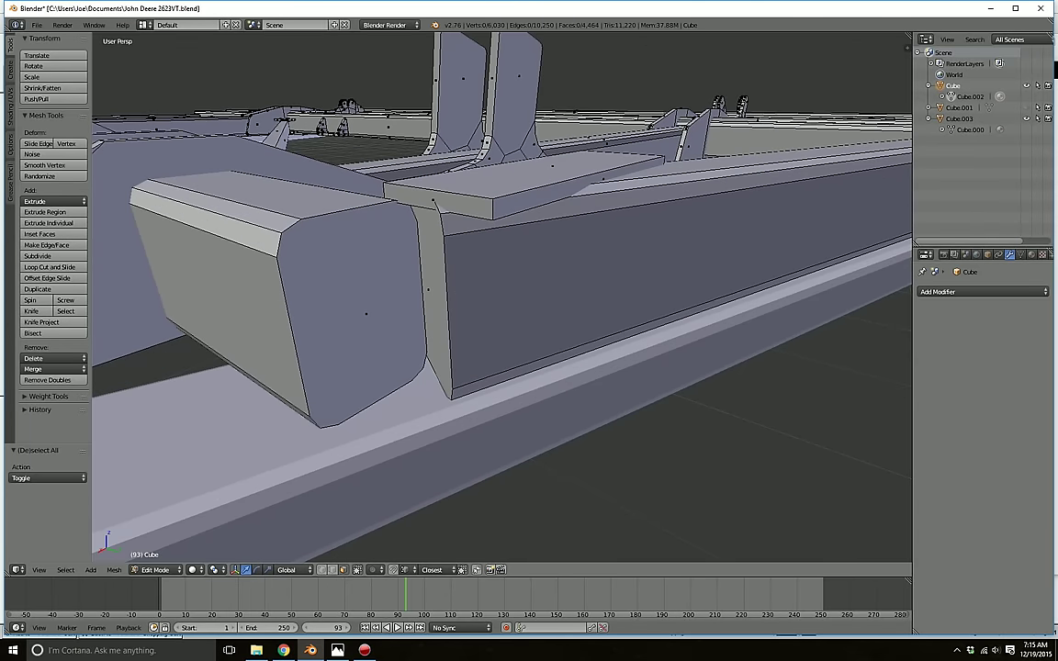
right_click(433, 200)
key("e")
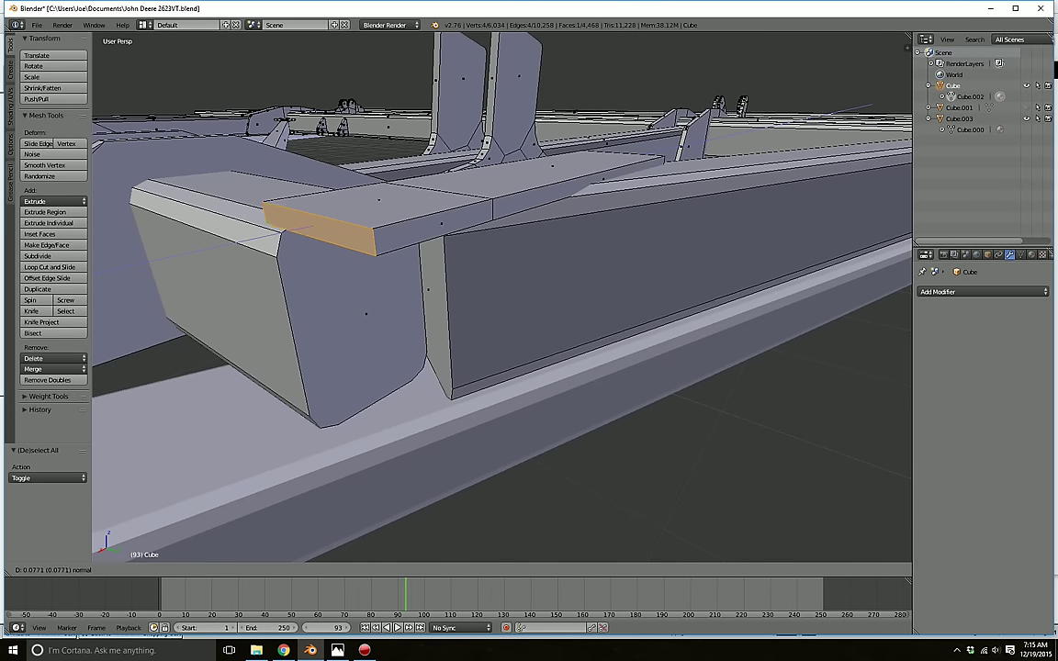
left_click(276, 237)
key("a")
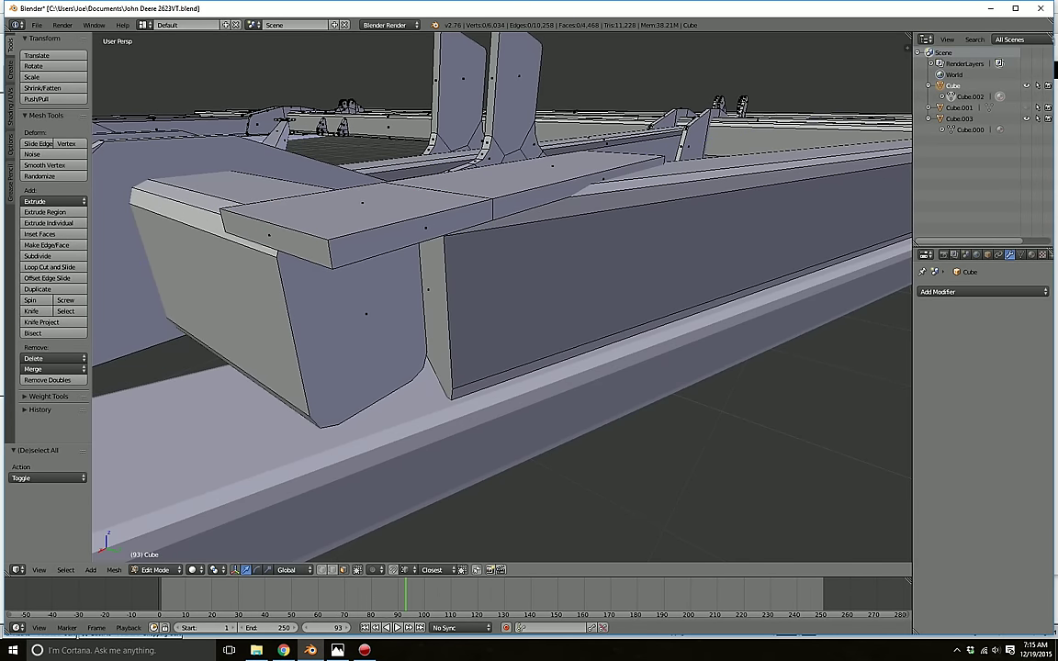
- Select the whole joint plate and raise it slightly along Z above the beams
key("l")
left_click_drag(493, 147, 493, 137)
key("a")
- Compare the modelled joint plate with inner wing frame drawing NP23777 in Photos and return to Blender
scroll(501, 298, "down", 4)
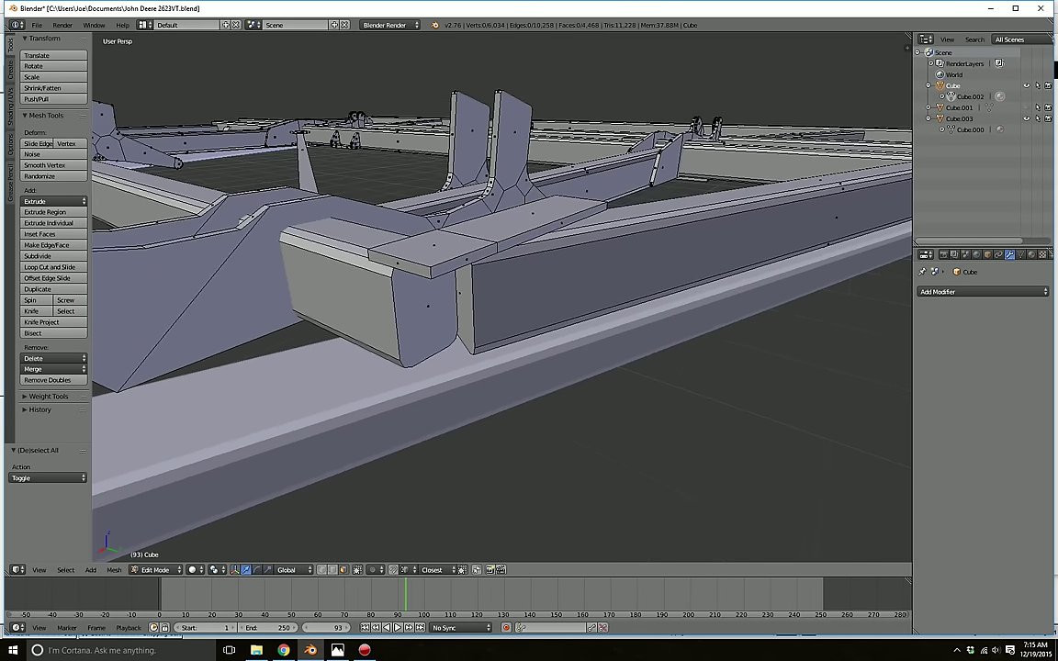
middle_click_drag(496, 257, 515, 354)
scroll(514, 354, "up", 4)
scroll(502, 298, "down", 8)
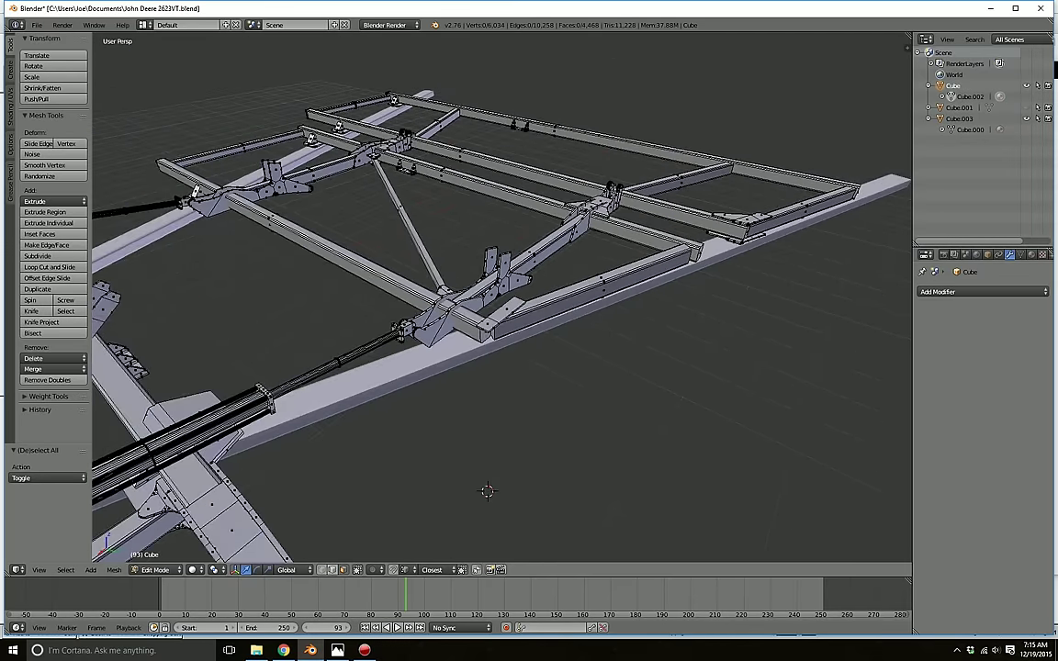
left_click(338, 650)
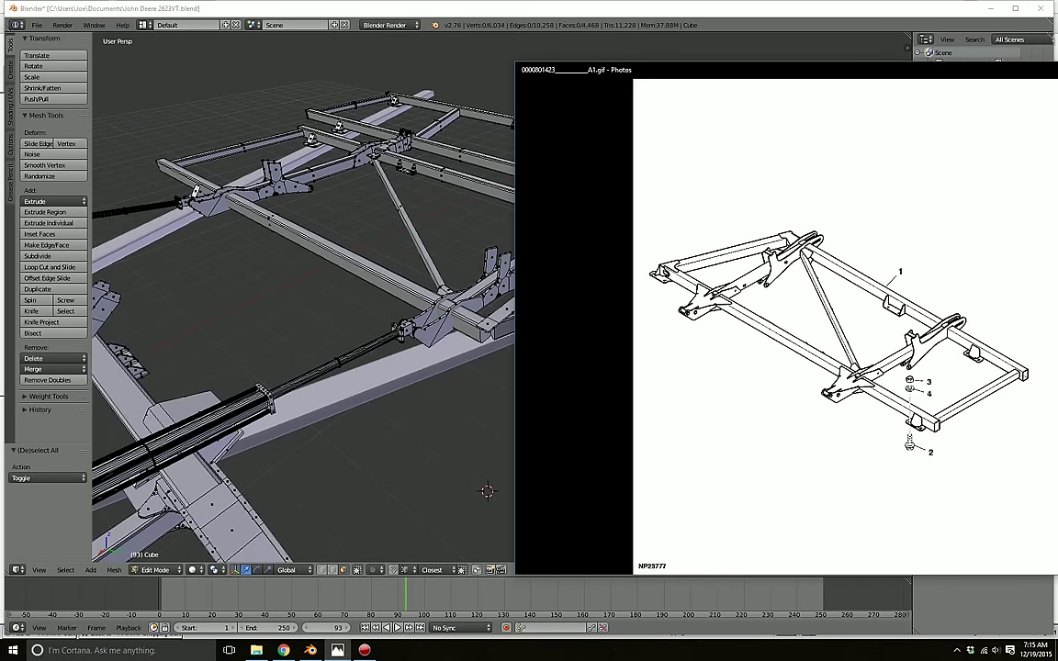
left_click(414, 481)
middle_click_drag(413, 482, 675, 473)
scroll(675, 473, "up", 2)
middle_click_drag(533, 230, 492, 358, "shift")
scroll(546, 441, "up", 4)
scroll(502, 297, "up", 1)
left_click(338, 650)
mouse_move(311, 650)
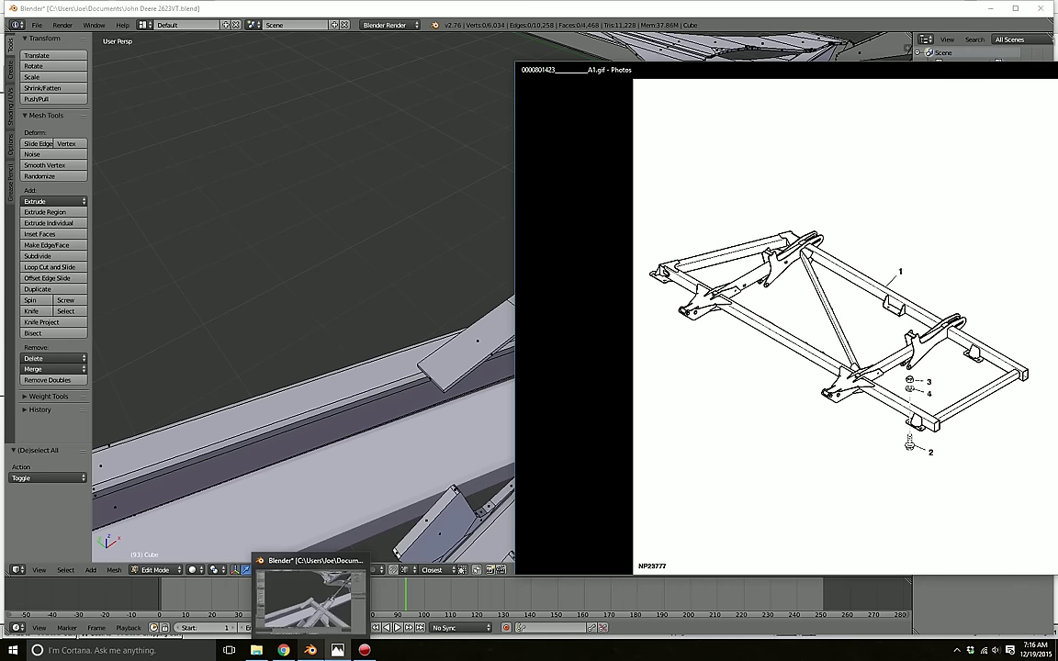
left_click(311, 651)
- Select the whole joint plate and shift it slightly along positive X over the long beam
middle_click_drag(515, 368, 379, 389)
key("l")
key("g")
key("x")
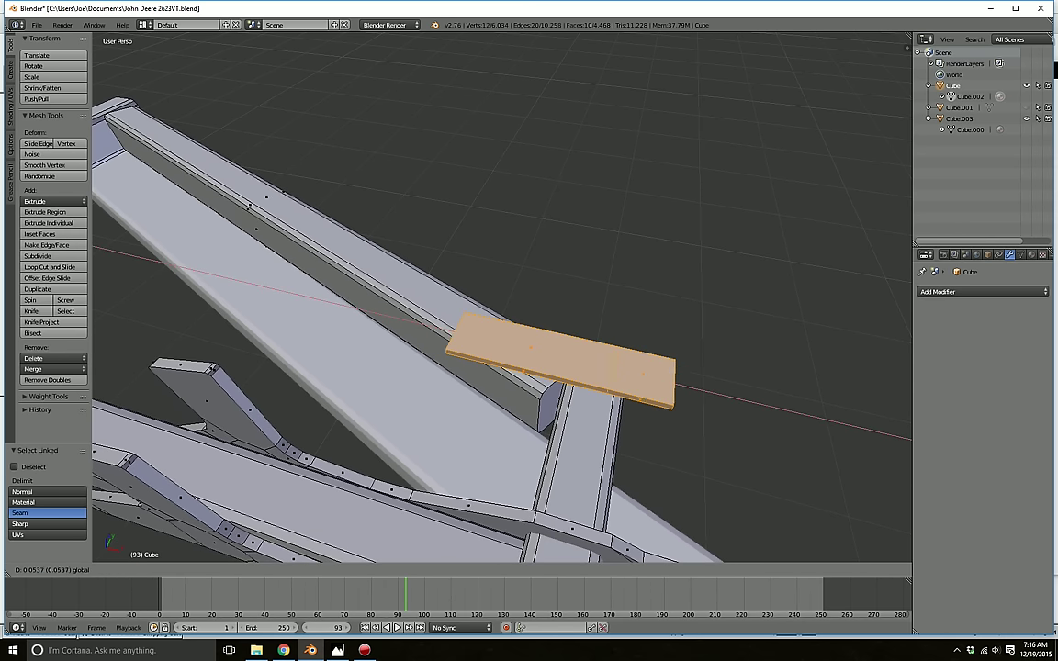
key("Return")
key("a")
- Lengthen the plate over the end rail by moving its end face 0.042 along negative X and slightly further
middle_click_drag(496, 368, 624, 317)
right_click(390, 491)
middle_click_drag(390, 490, 307, 507)
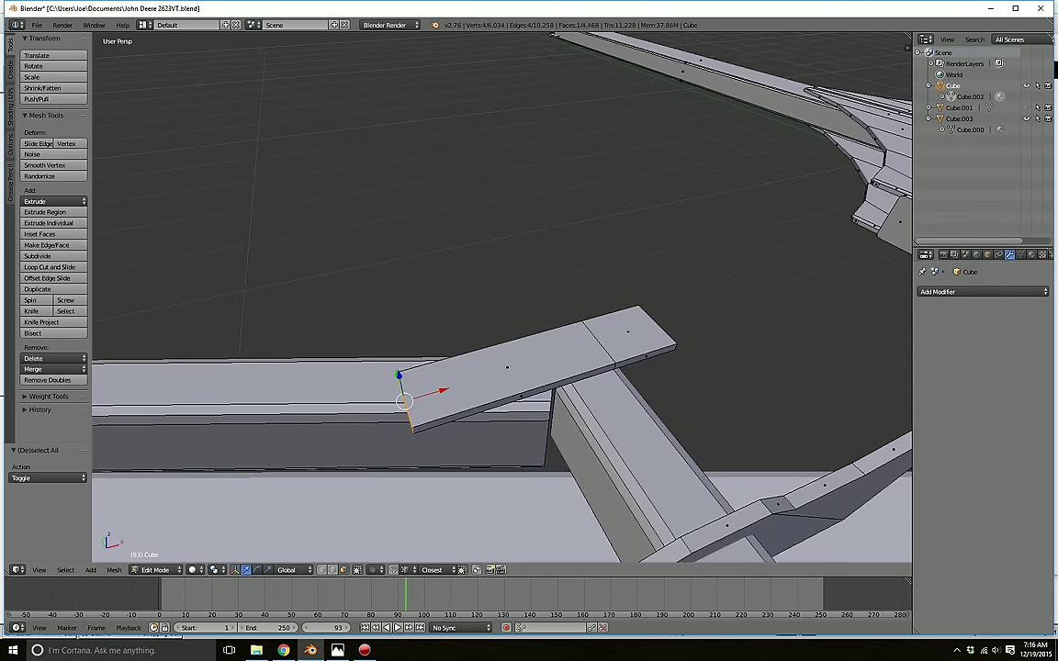
key("g")
key("x")
key("Return")
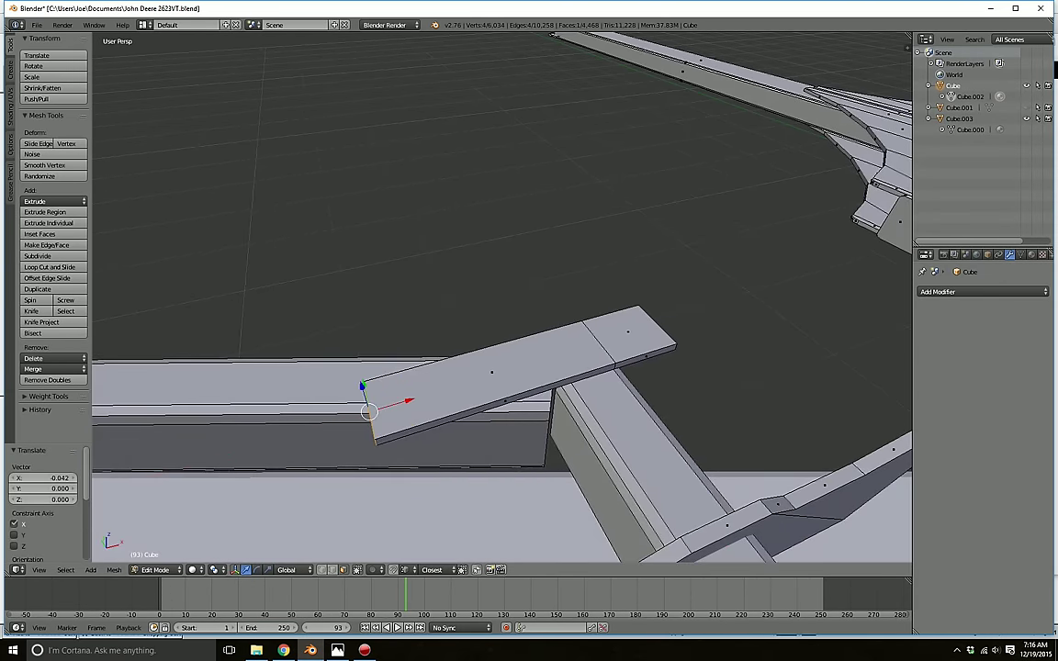
middle_click_drag(404, 404, 625, 391)
middle_click_drag(514, 404, 578, 432)
left_click_drag(446, 472, 408, 484)
middle_click_drag(408, 484, 271, 505)
scroll(502, 298, "up", 1)
key("a")
- Select the inner side faces of both plate segments and move them along Y to widen the plate
right_click(668, 360)
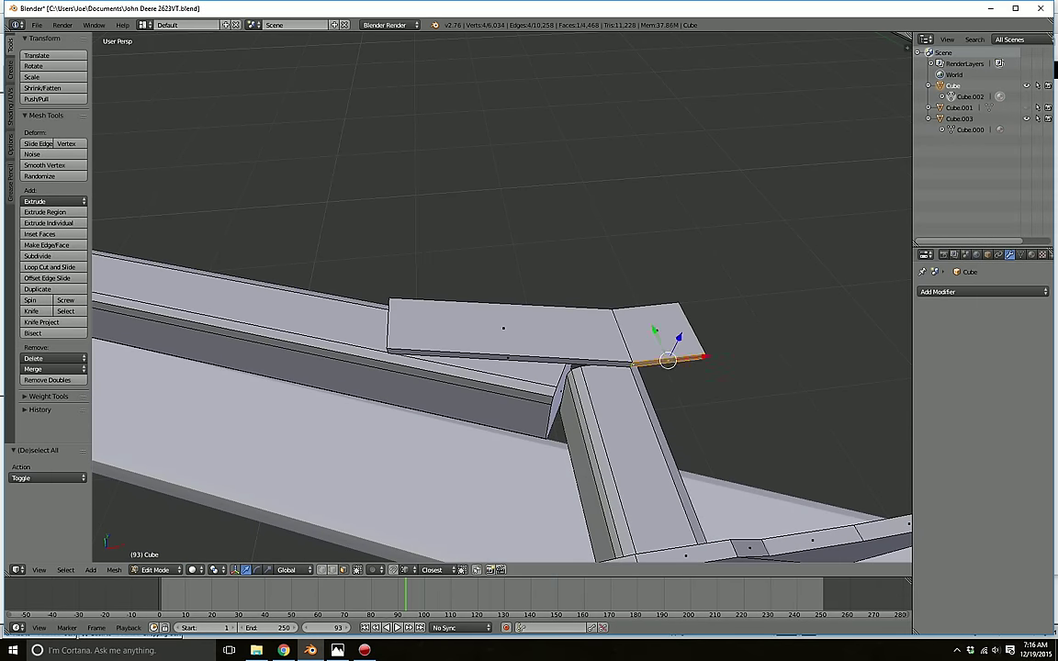
right_click(508, 357, "shift")
left_click_drag(565, 327, 567, 341)
key("a")
- Pull the end face of the plate's short segment back along X toward the long beam's edge
middle_click_drag(568, 341, 442, 322)
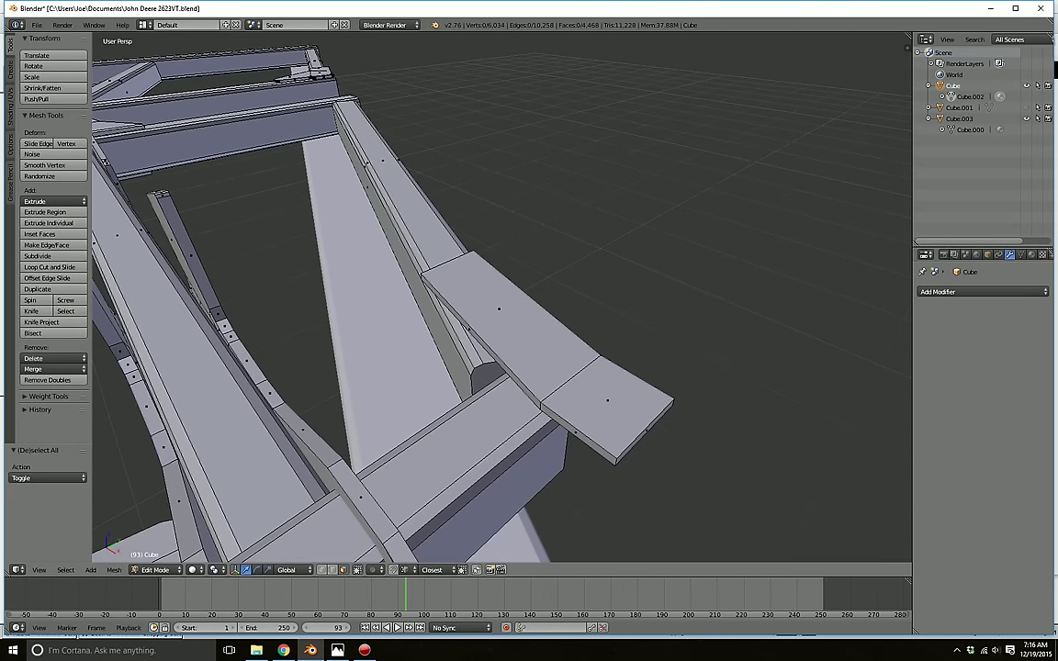
right_click(647, 430)
left_click_drag(680, 454, 628, 421)
key("a")
- Add a loop cut across the middle of the plate's longer segment
middle_click_drag(629, 422, 721, 391)
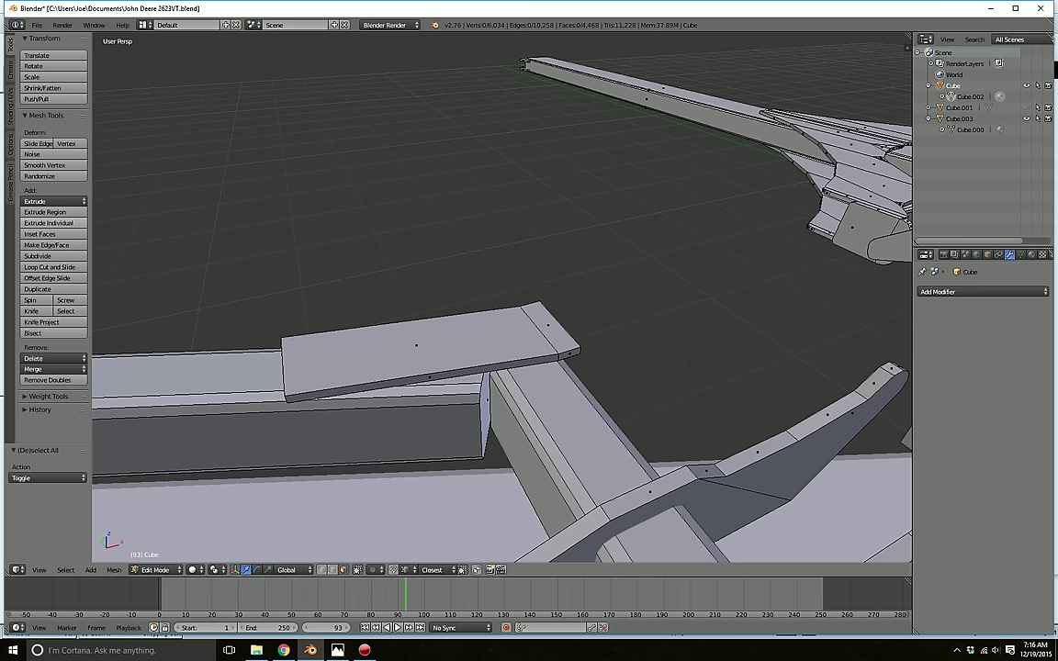
key("ctrl+r")
double_click(418, 349)
key("a")
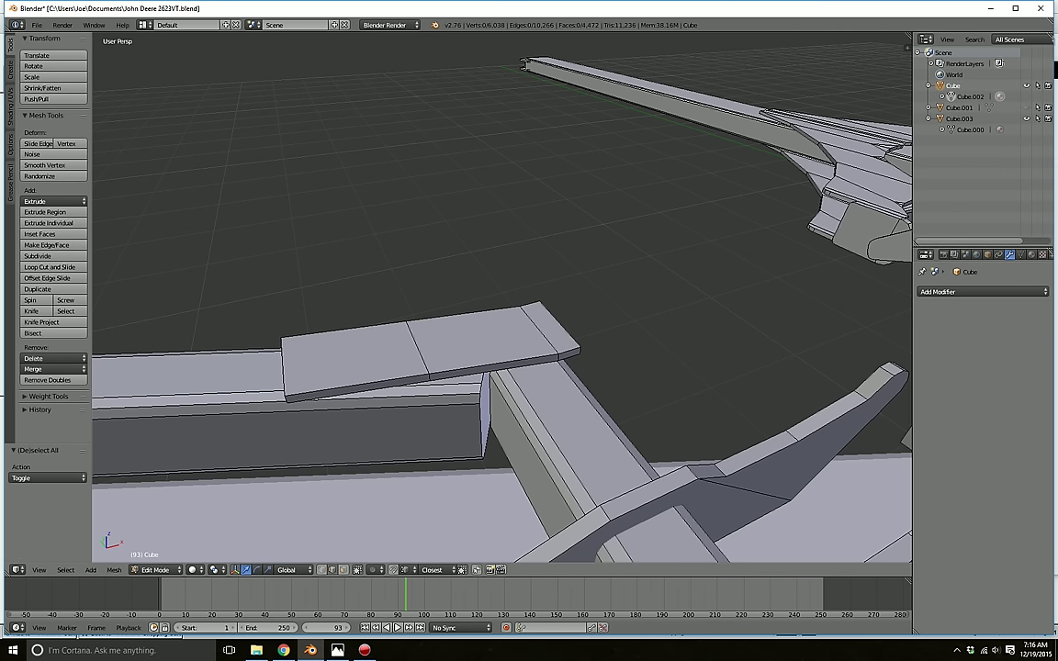
- Extrude the side face above the long beam about 0.15 along the beam and move its end 0.030 along X
key("3")
right_click(496, 367)
key("e")
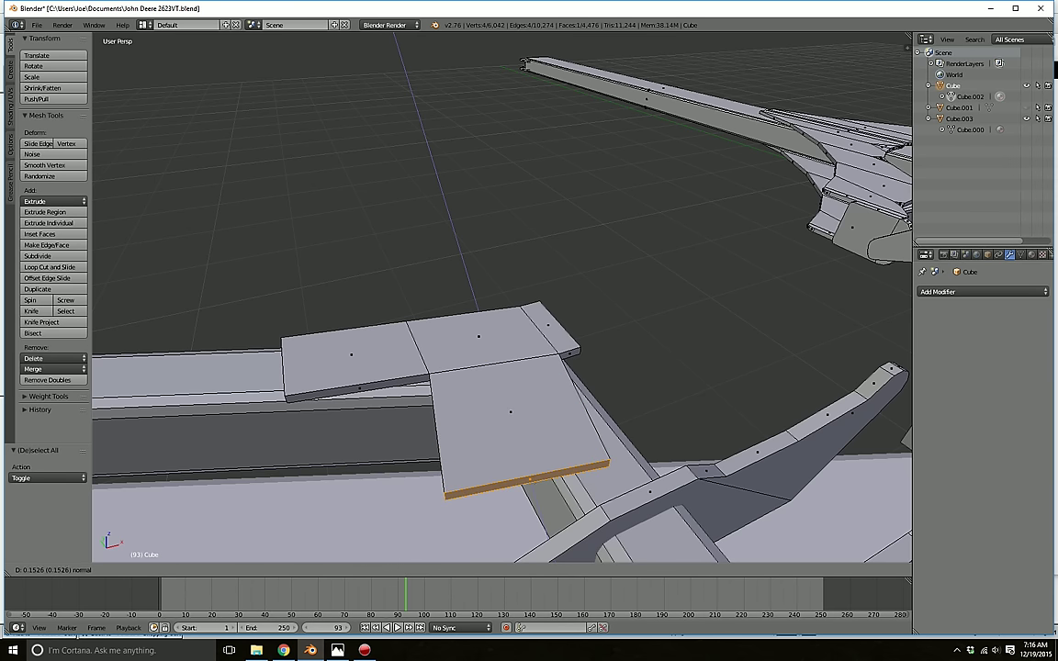
left_click(525, 488)
middle_click_drag(525, 488, 478, 519)
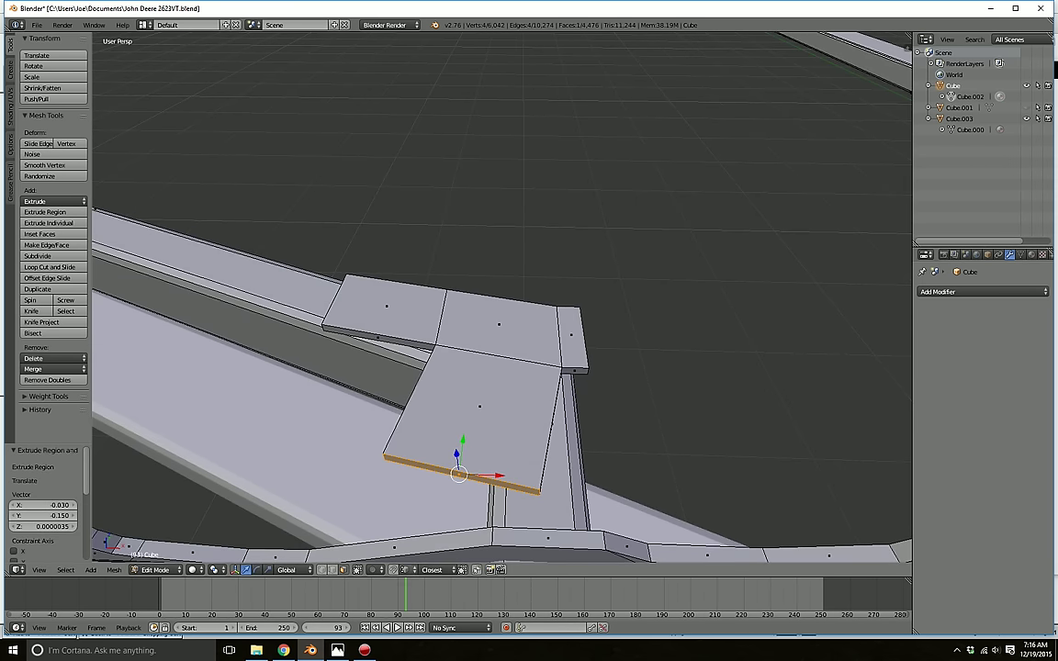
left_click_drag(498, 476, 531, 483)
- Switch to edge selection and move the extruded tab's outer corner edge along Y to square its end
middle_click_drag(531, 482, 611, 464)
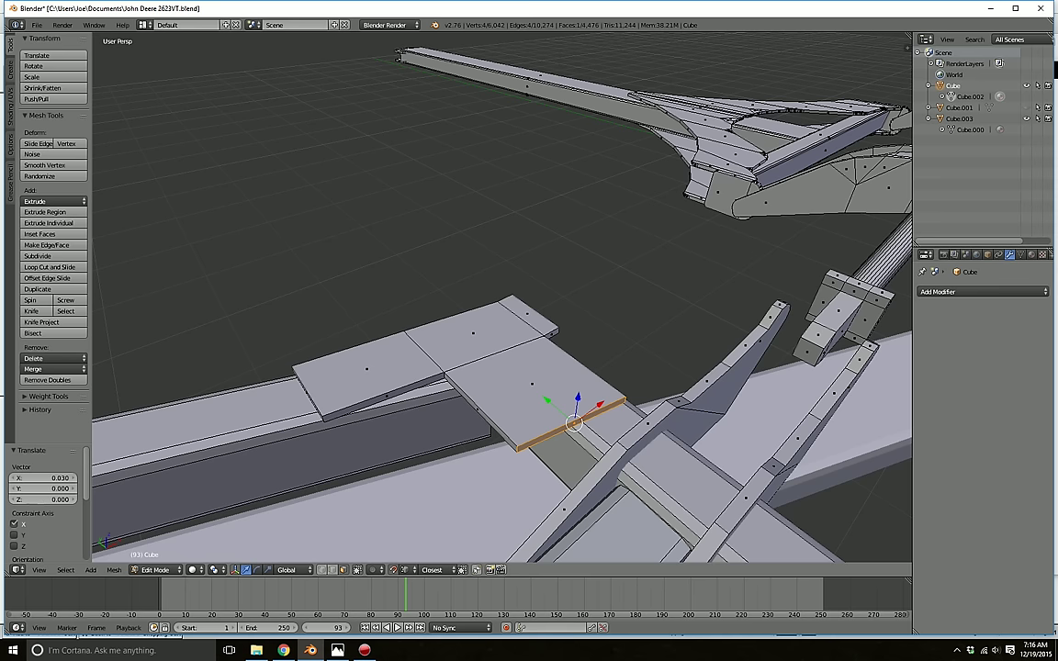
left_click(321, 570)
middle_click(631, 401)
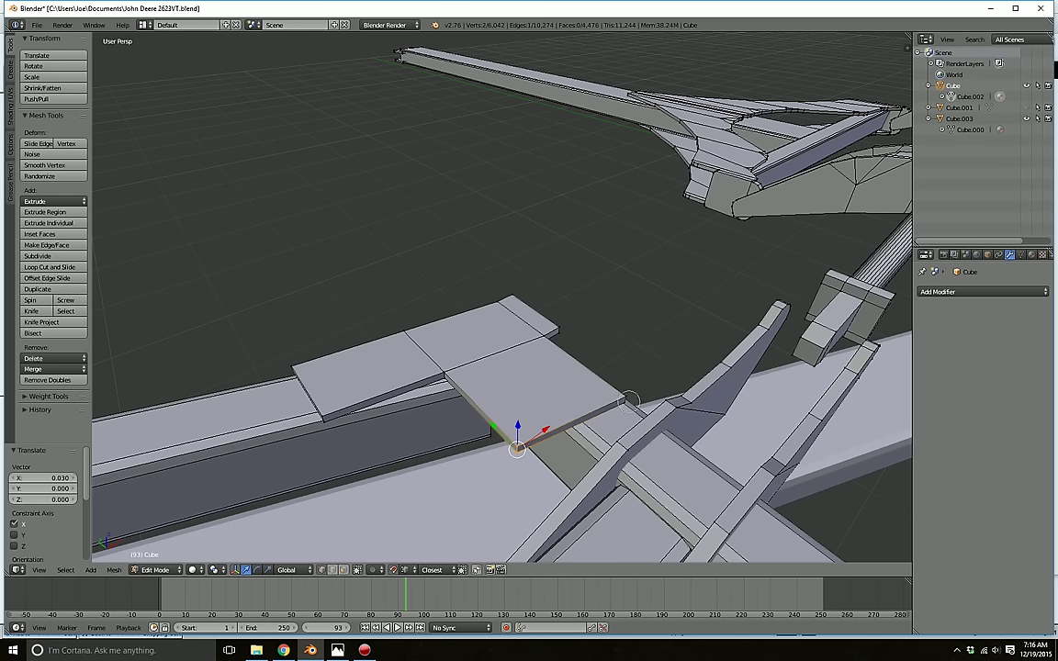
right_click(631, 401)
key("g")
key("y")
left_click(626, 397)
key("a")
- Taper the tab by moving its inner corner edge 0.079 along X and nudging it slightly further onto the long beam
middle_click_drag(626, 396, 567, 416)
key("c")
left_click(476, 467)
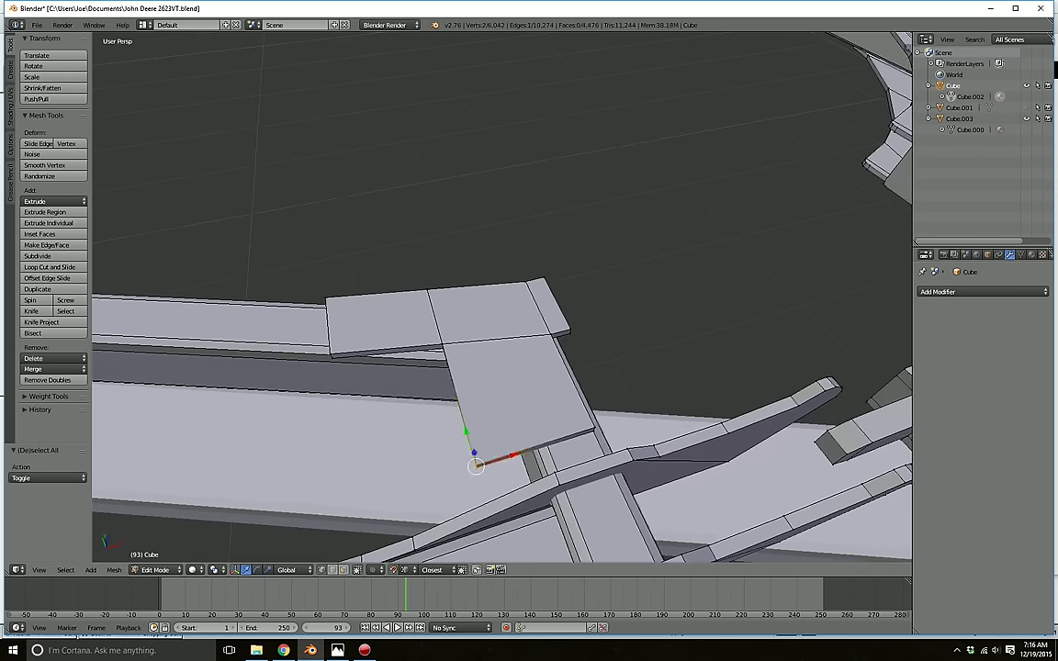
key("g")
key("x")
left_click(540, 446)
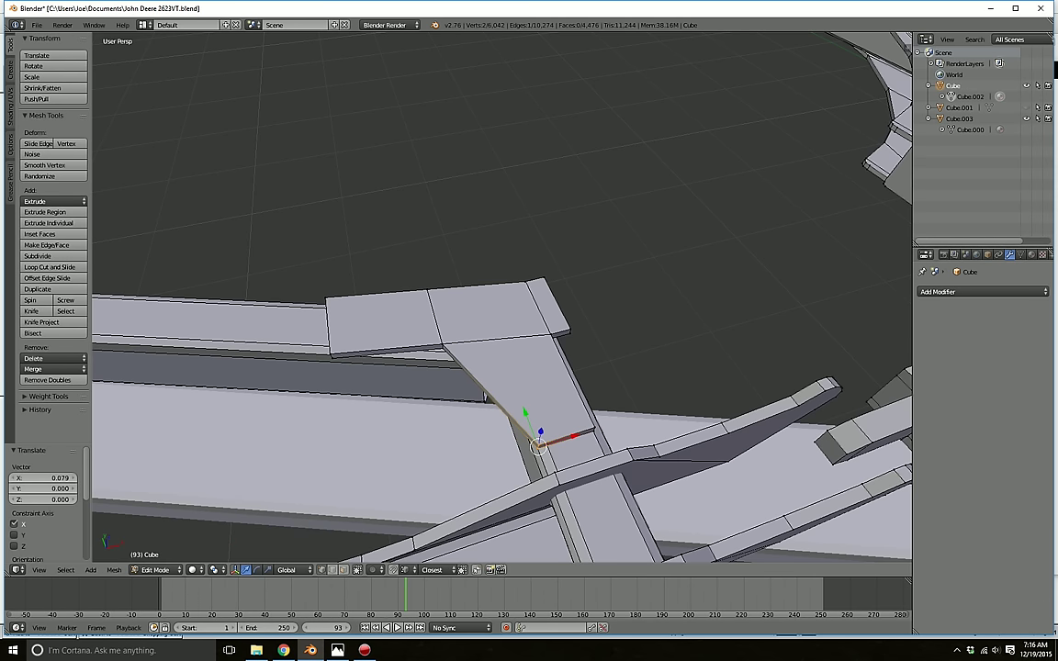
middle_click_drag(540, 445, 500, 441)
key("g")
key("x")
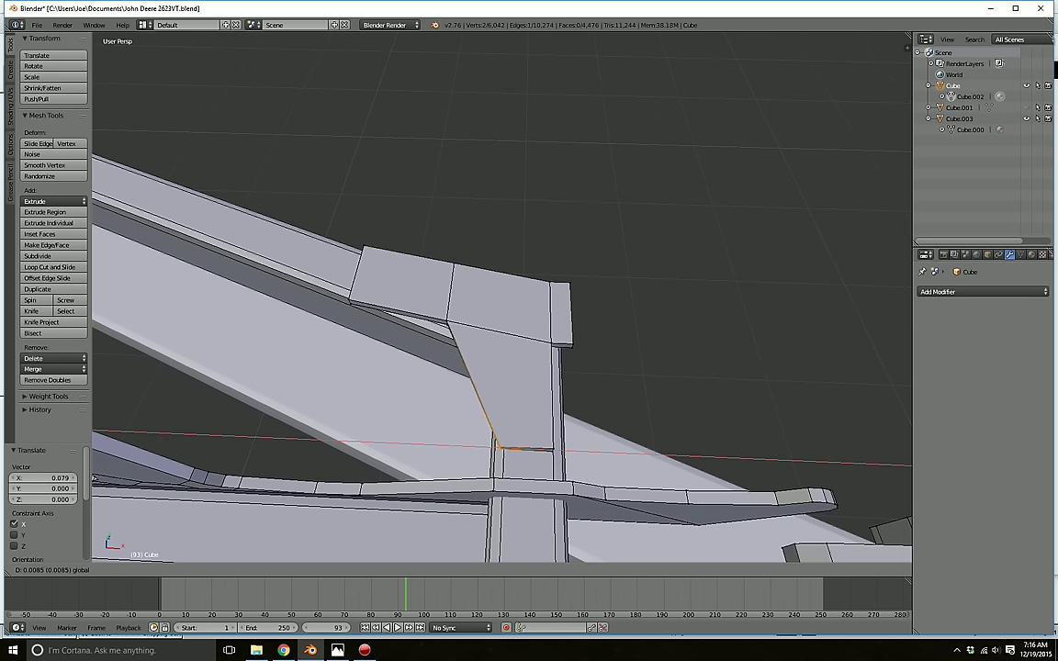
key("Return")
key("a")
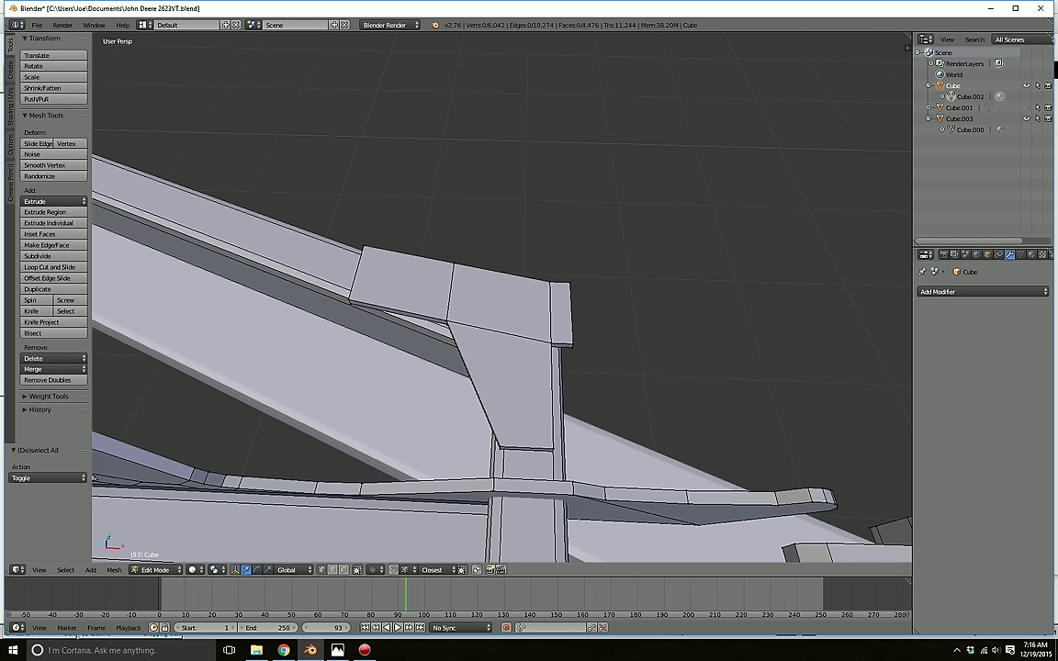
- Select the whole gusset plate and shift it about 0.007 along X
key("l")
key("g")
key("x")
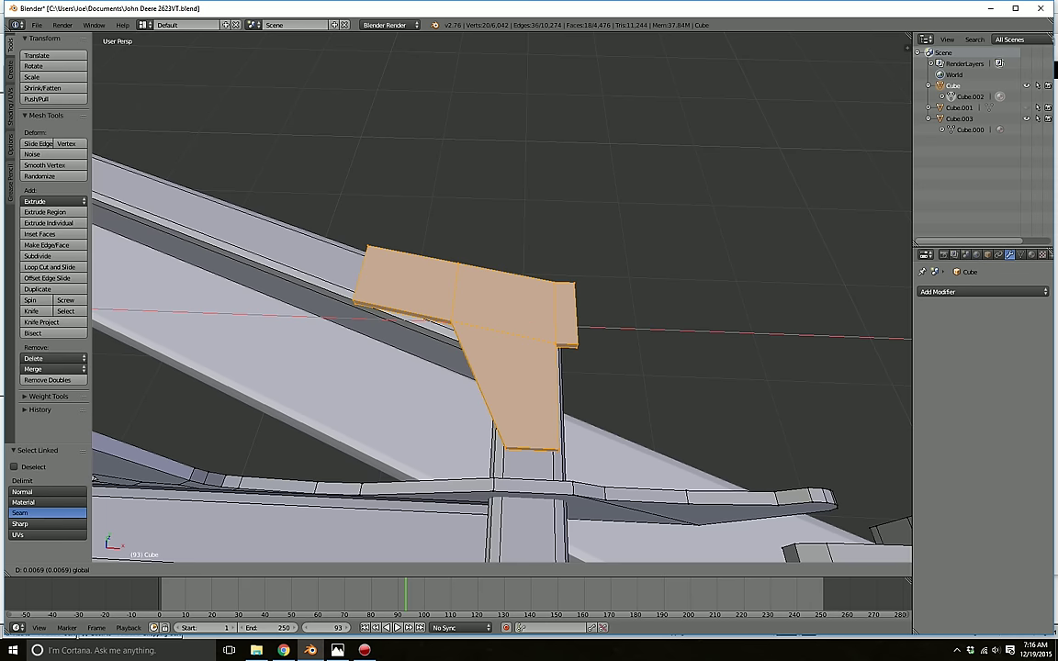
key("Return")
key("a")
- Select the corner edge at the lower end of the gusset plate and move it about -0.002 along X
right_click(512, 442)
key("g")
key("x")
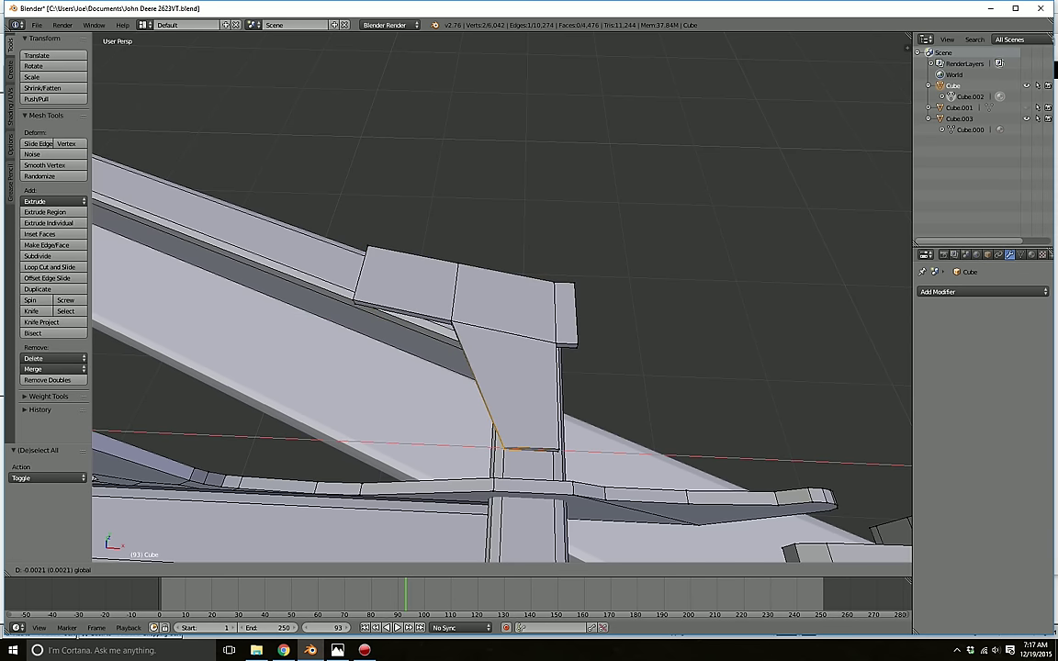
key("Return")
key("a")
- Select the end edges of the gusset plate's short arm and extend them along Y toward the paired bracket plates
middle_click_drag(503, 446, 421, 459)
key("c")
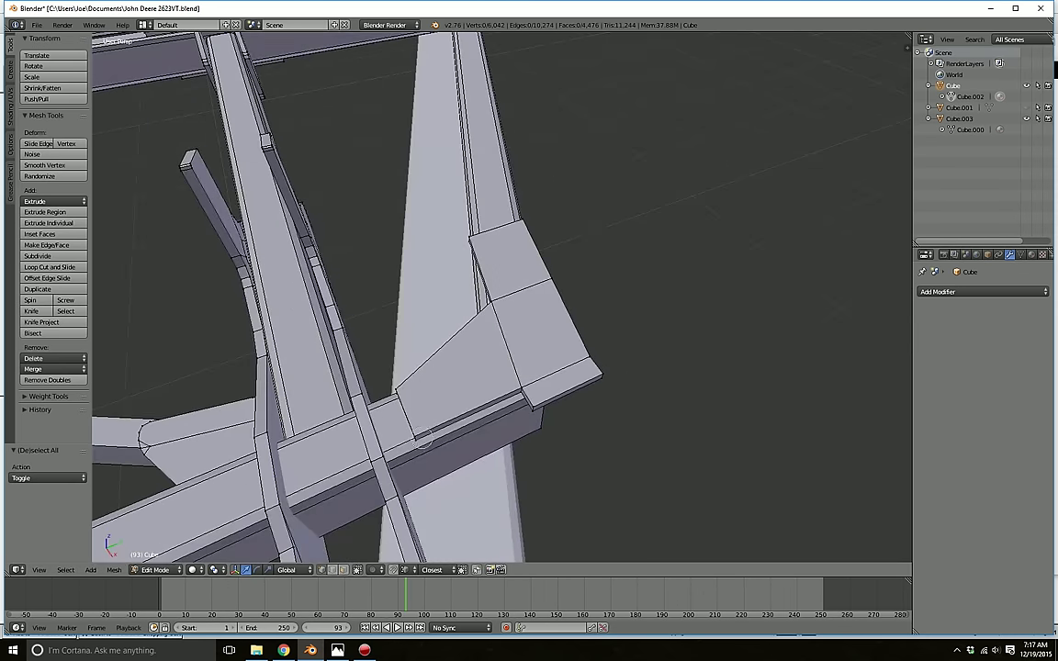
left_click_drag(414, 435, 400, 395)
right_click(395, 393)
middle_click_drag(397, 395, 629, 386)
left_click_drag(583, 352, 611, 362)
key("a")
- Move the gusset plate's inner corner edge about -0.025 along Y to the long beam's edge and nudge it slightly further
right_click(466, 381)
middle_click_drag(466, 381, 525, 386)
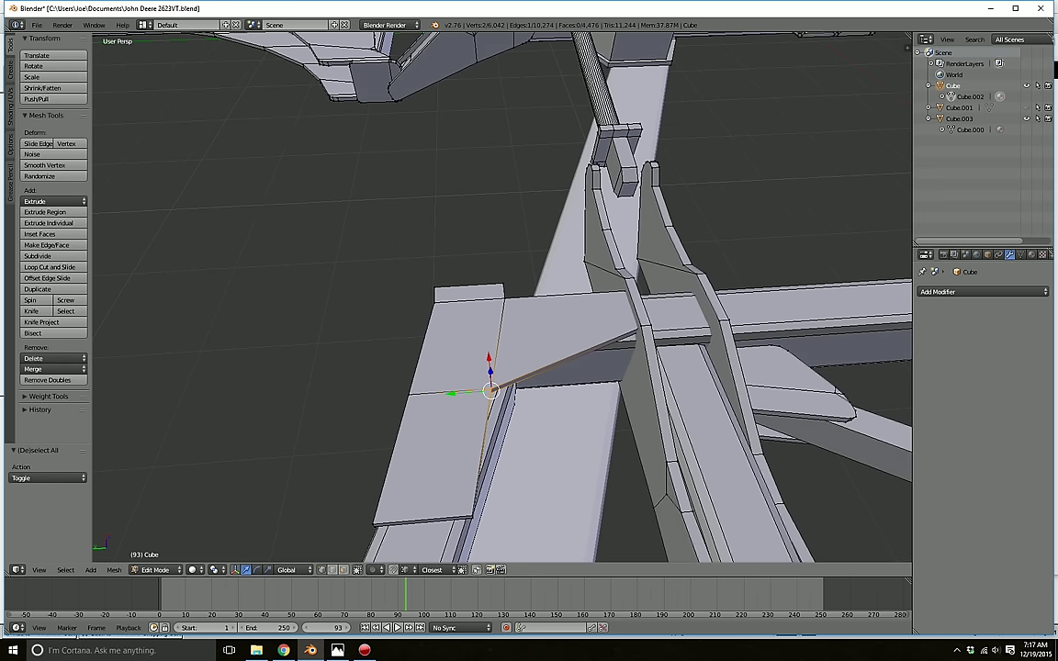
key("g")
key("y")
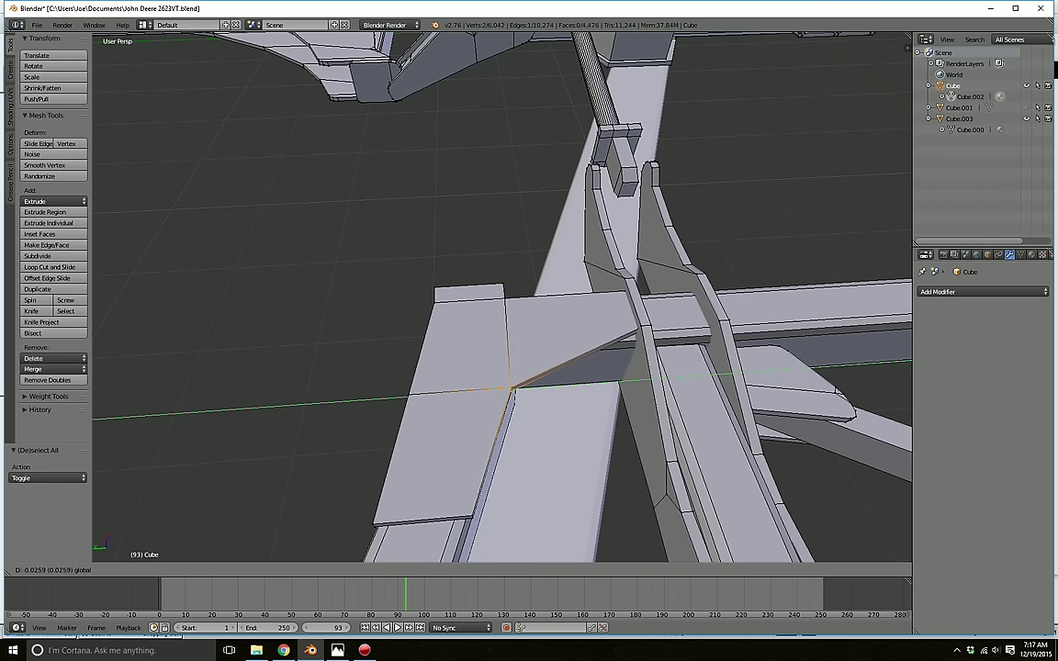
left_click(514, 389)
middle_click_drag(514, 389, 542, 392)
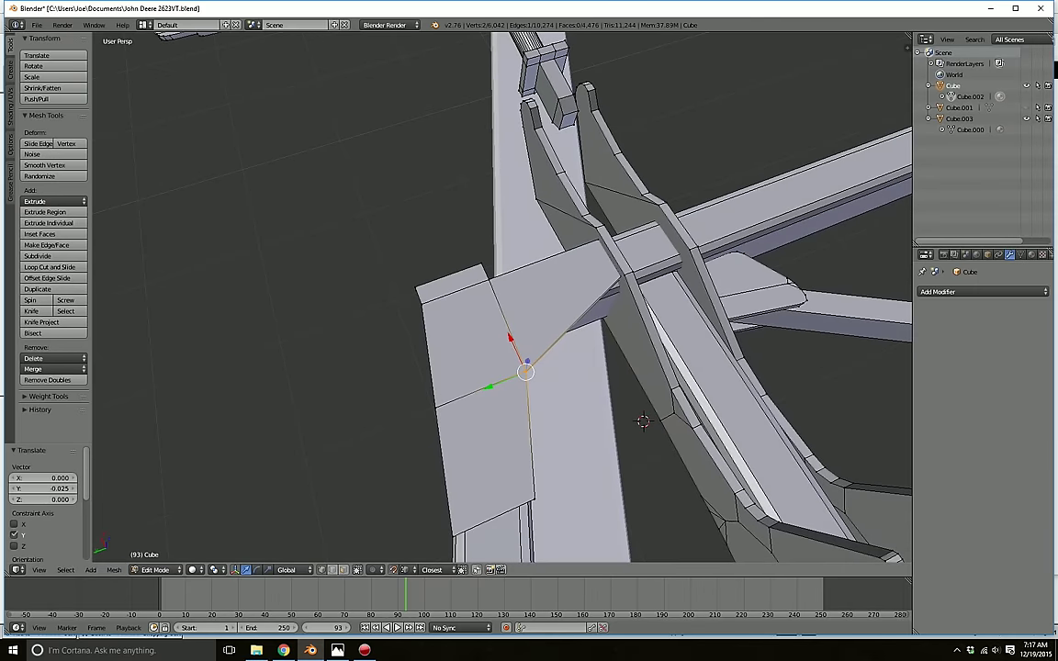
left_click_drag(489, 387, 493, 384)
key("a")
- Move the end edges of the plate's long-beam arm -0.016 along X and 0.034 along Y to align them with the beam
middle_click_drag(493, 384, 469, 296)
scroll(414, 308, "down", 3)
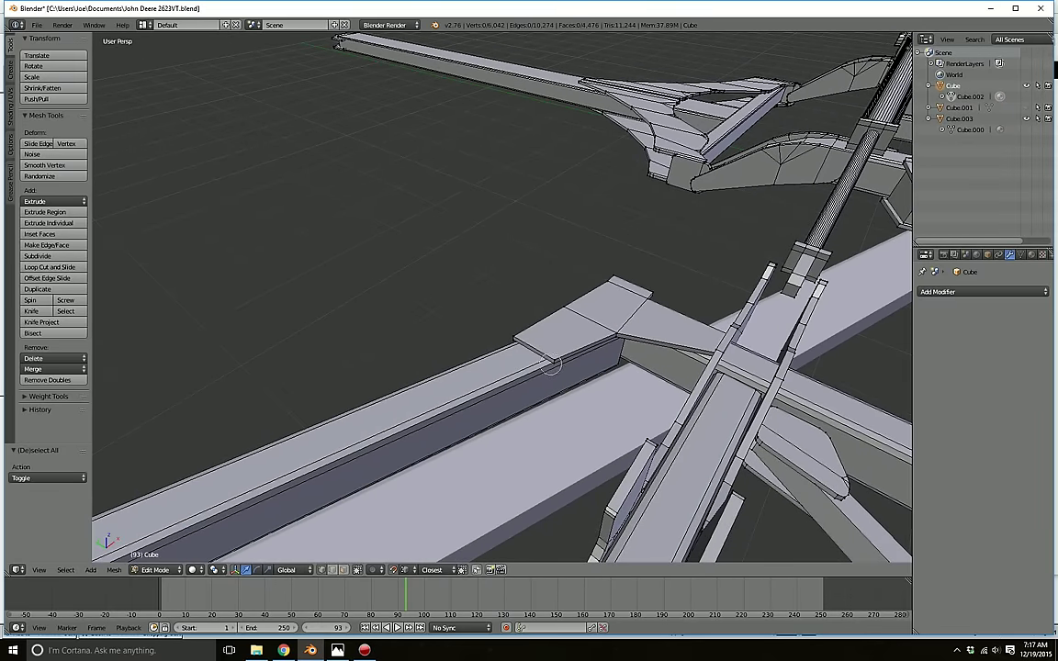
mouse_move(552, 366)
left_mouse_down()
mouse_move(520, 341)
mouse_move(536, 347)
left_mouse_up()
middle_click_drag(536, 346, 607, 340)
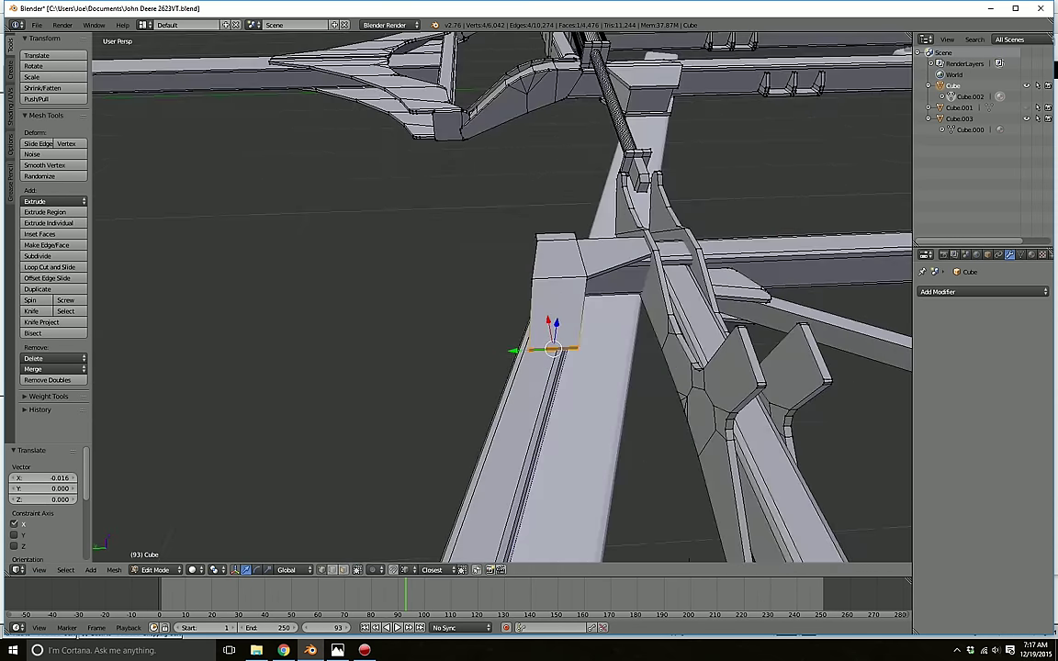
left_click_drag(513, 351, 499, 353)
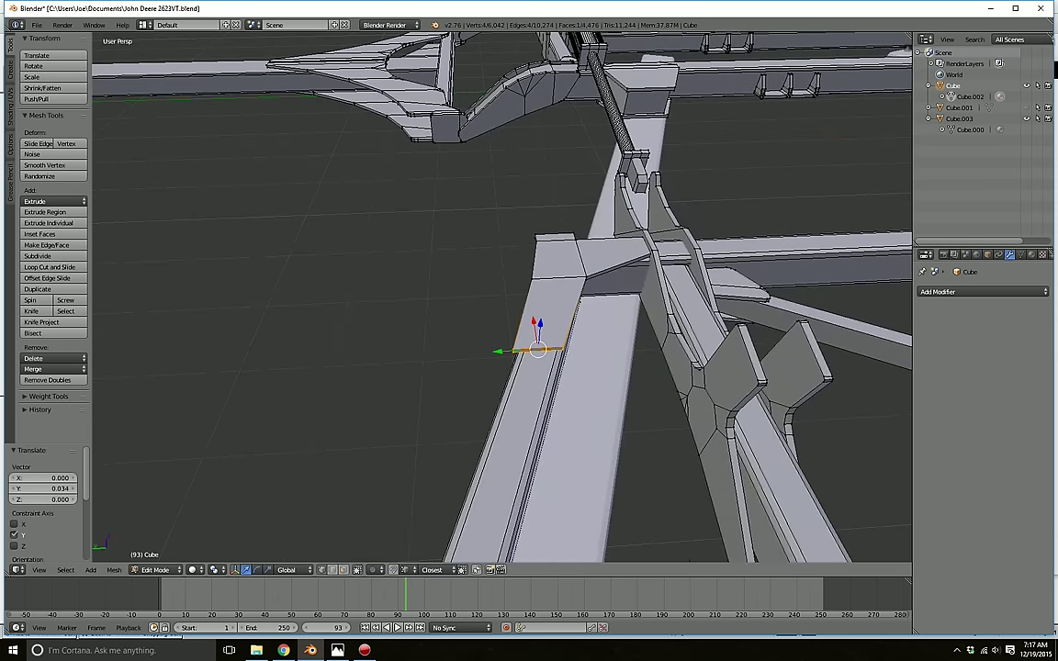
key("a")
- Move the outer corner edge of the plate's end tab about -0.012 along Y and adjust it slightly
middle_click_drag(501, 358, 550, 443)
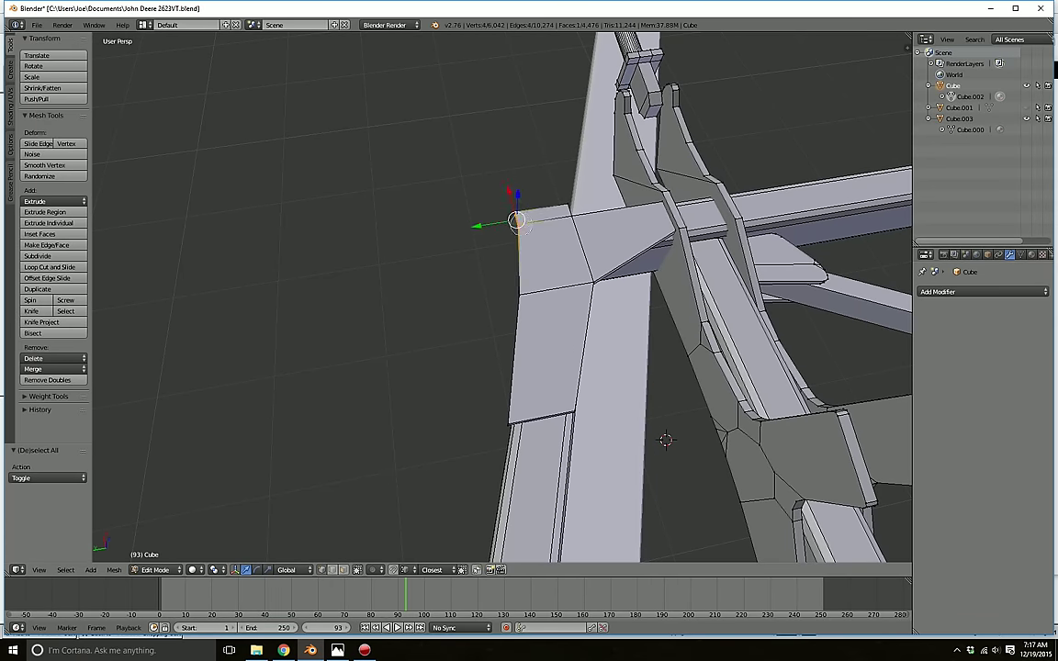
key("g")
key("y")
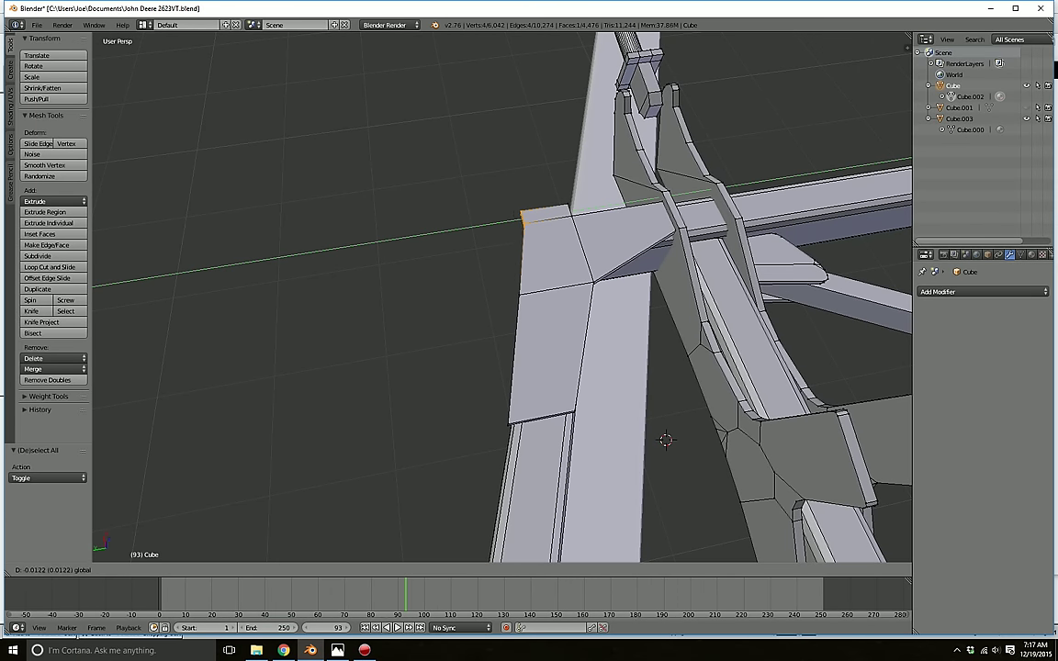
left_click_drag(486, 224, 484, 224)
key("a")
- Select the entire gusset plate and allow hidden geometry to be selected through the mesh
middle_click_drag(487, 239, 726, 174)
middle_click_drag(460, 404, 379, 309, "shift")
scroll(502, 299, "up", 2)
scroll(502, 298, "up", 1)
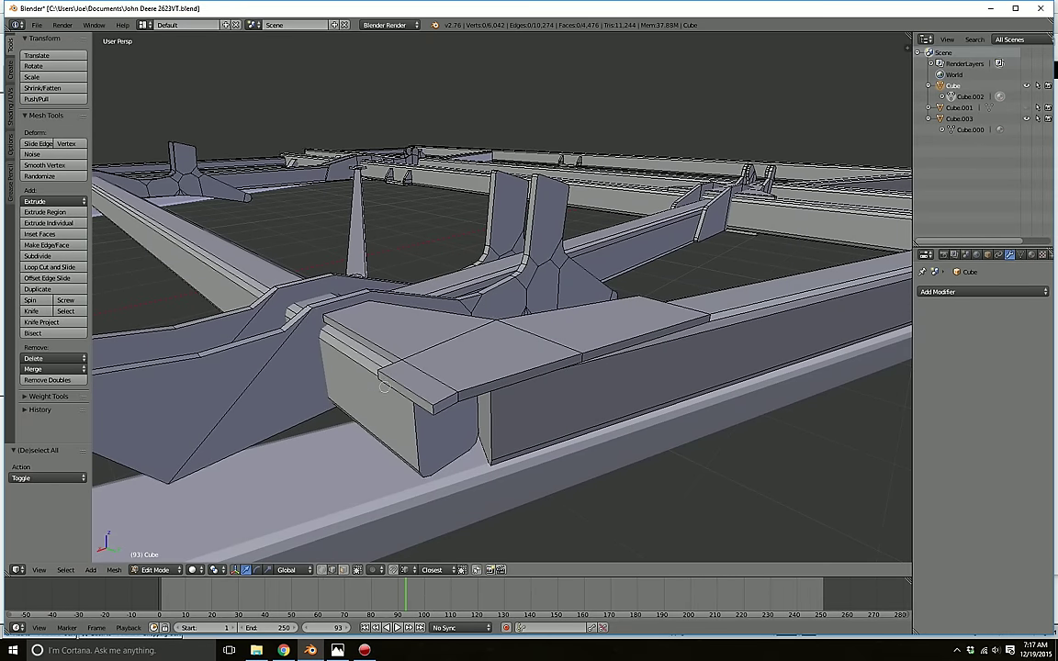
key("l")
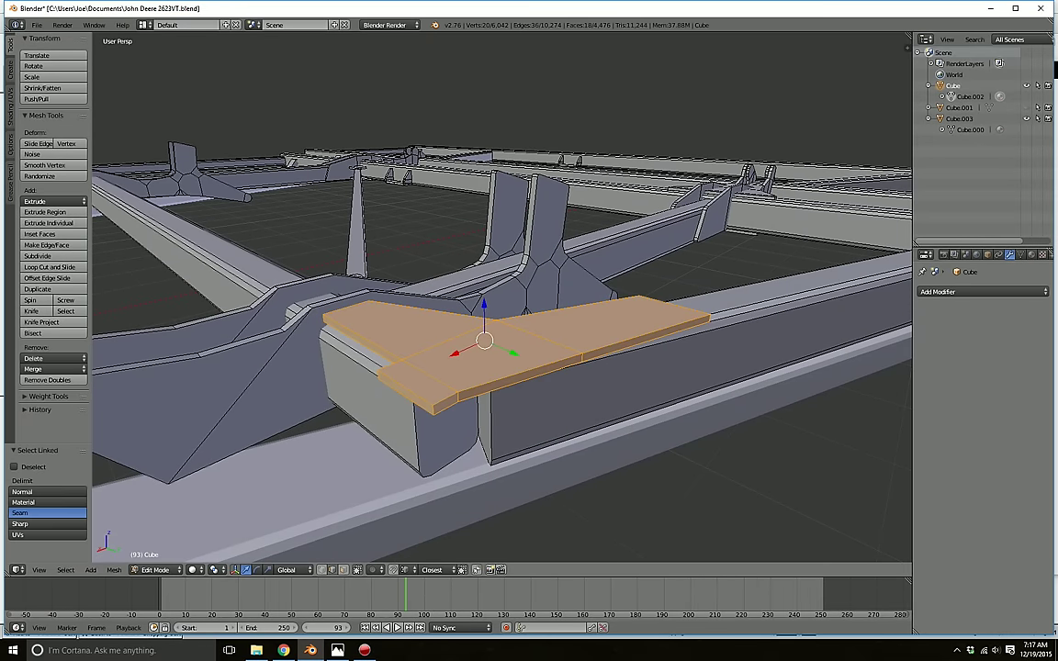
left_click(356, 571)
- Remove the plate's long edges and faces from the selection, keeping only its short vertical corner edges selected
middle_click_drag(445, 422, 494, 446)
key("c")
middle_click(494, 447)
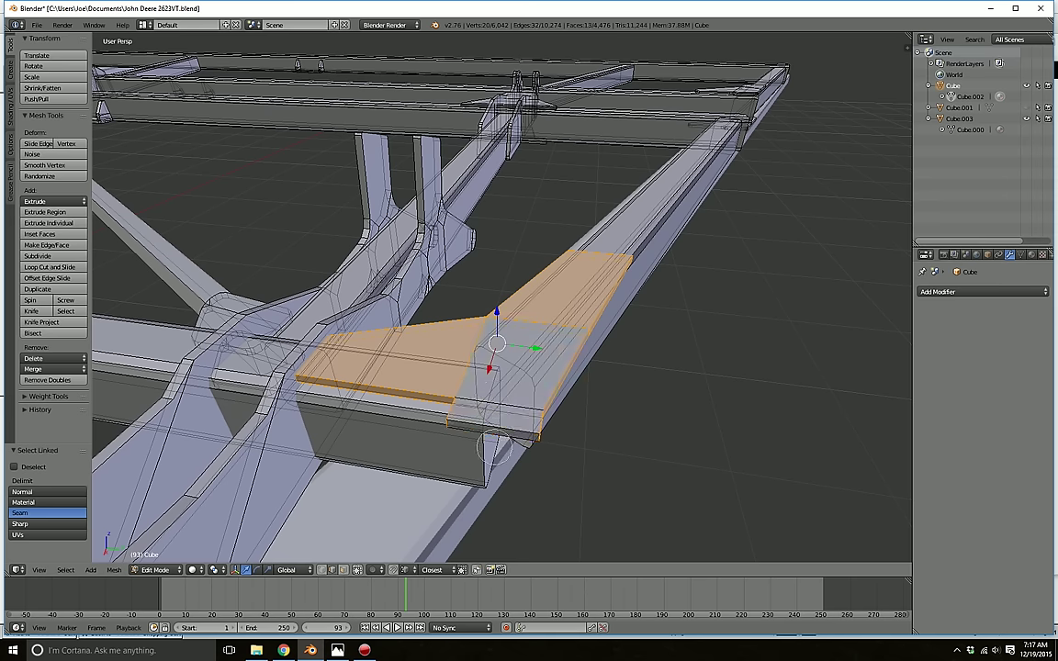
middle_click_drag(430, 326, 385, 396)
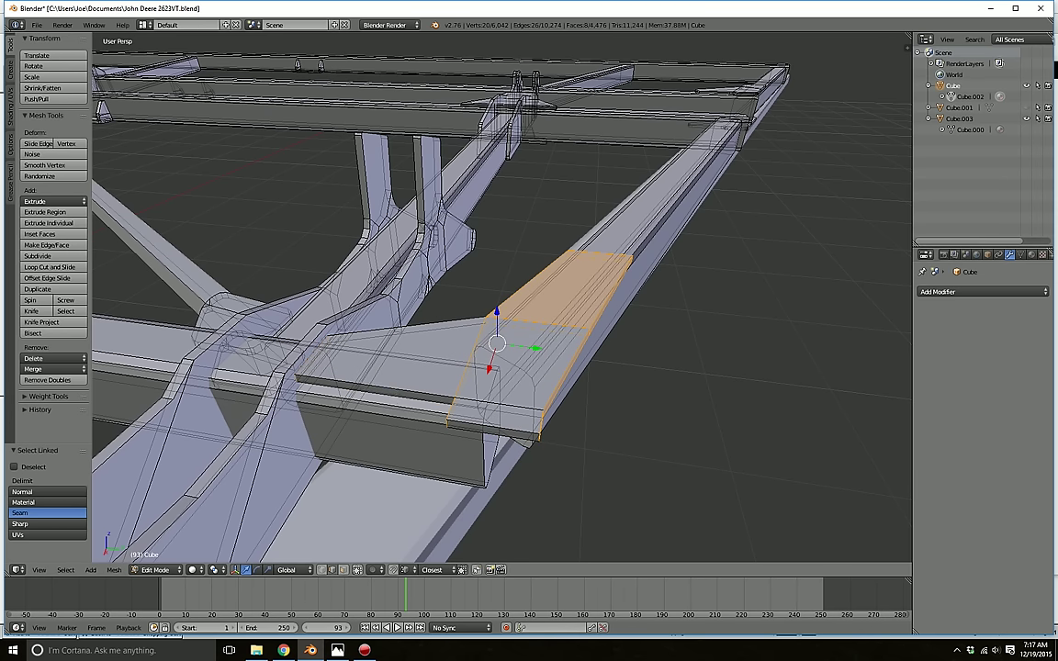
mouse_move(496, 337)
middle_mouse_down()
mouse_move(442, 332)
mouse_move(435, 342)
middle_mouse_up()
key("c")
middle_click(436, 343)
middle_click(489, 395)
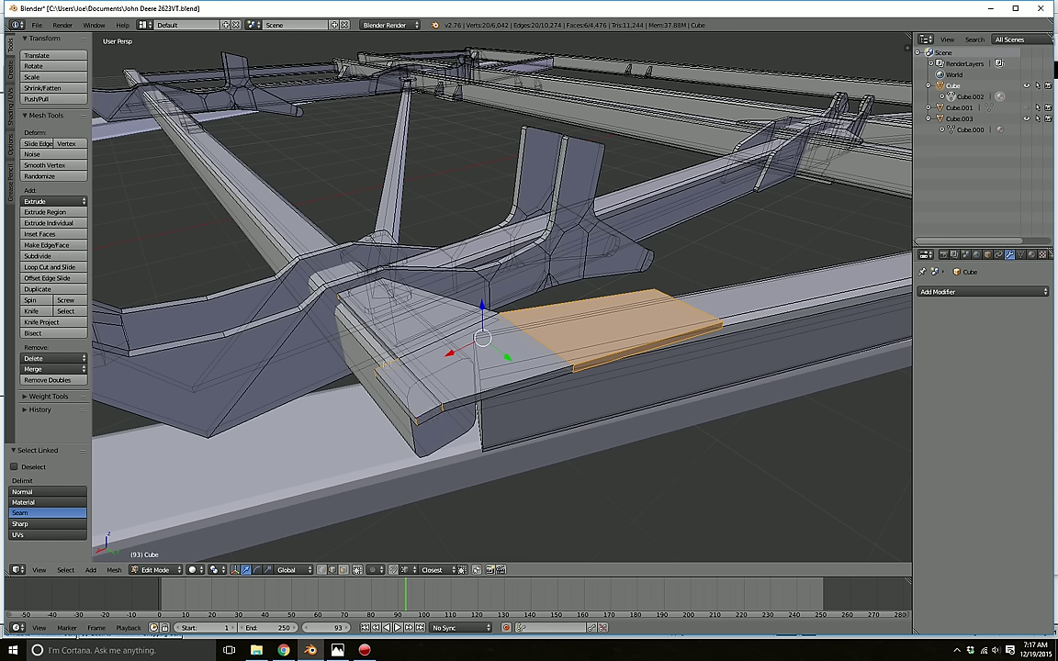
key("c")
middle_click(532, 351)
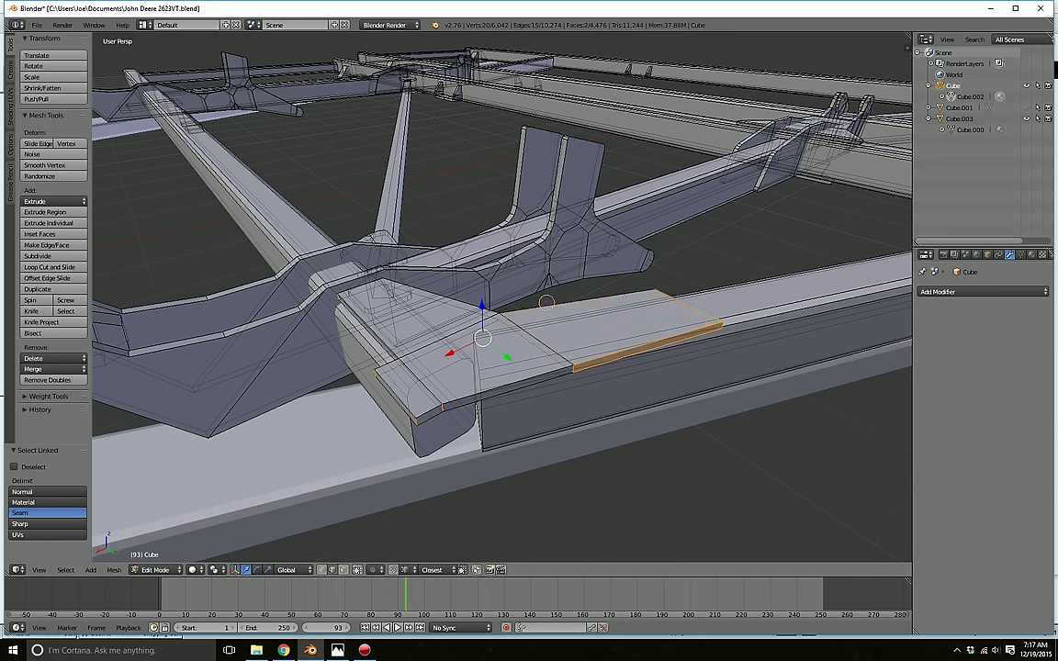
middle_click_drag(546, 302, 616, 381)
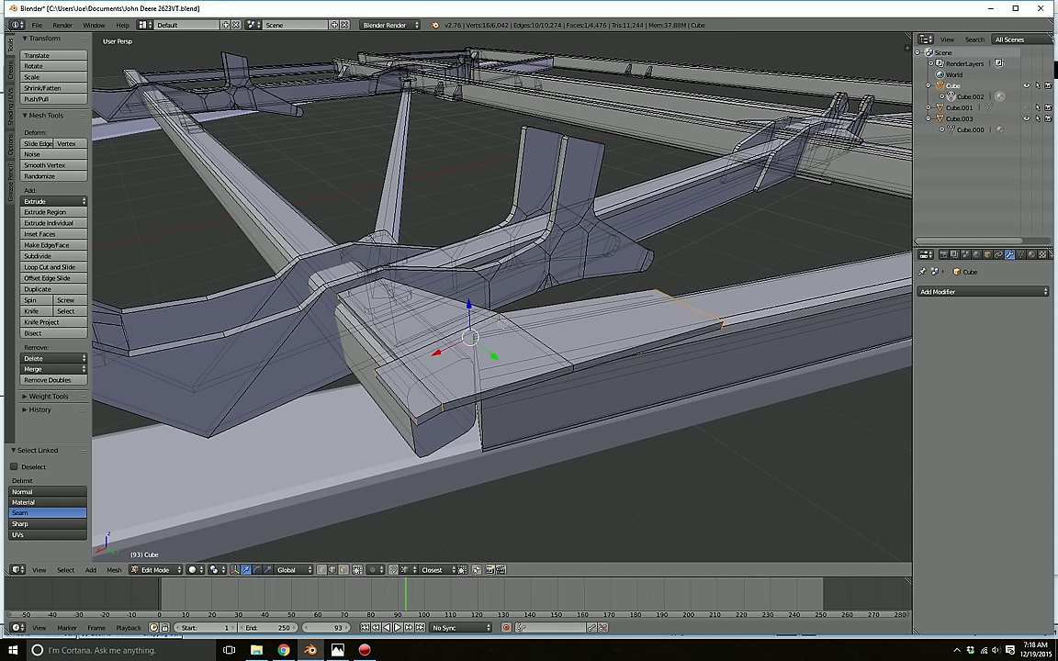
key("ctrl+z")
- Bevel the selected plate corners with 2 segments and about 0.012 offset, and limit selection to visible geometry again
key("ctrl+b")
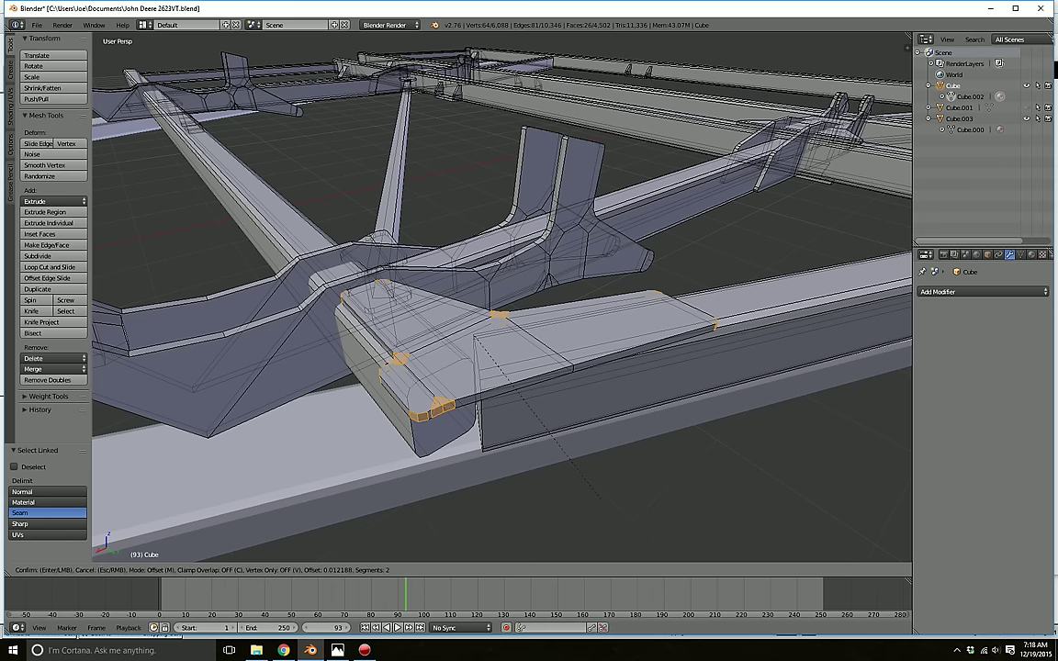
left_click(602, 500)
key("a")
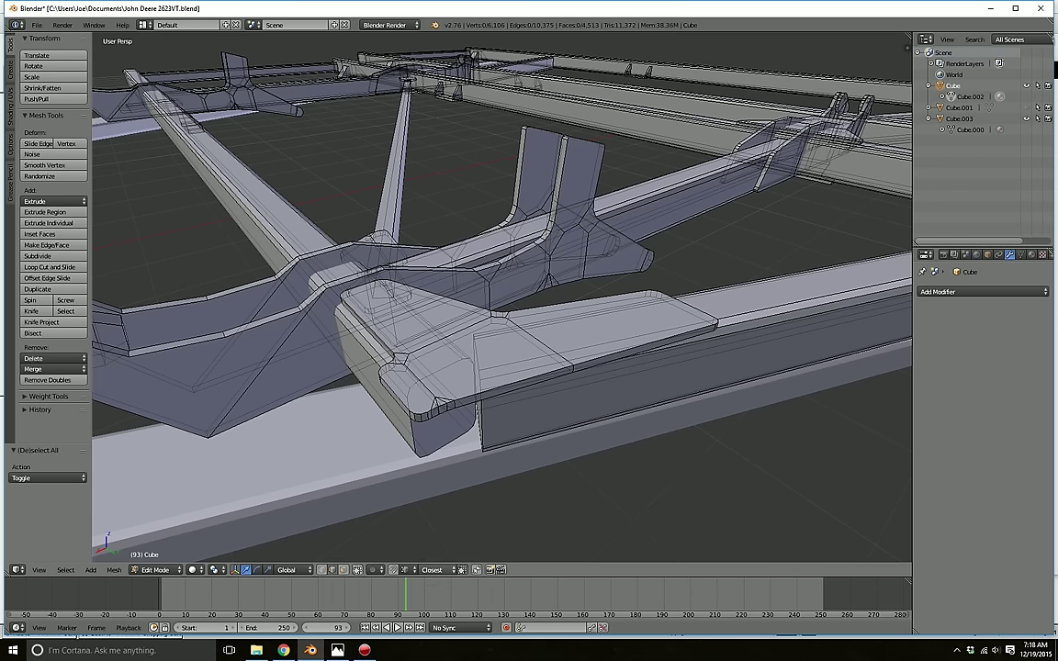
left_click(357, 570)
middle_click_drag(491, 519, 528, 498)
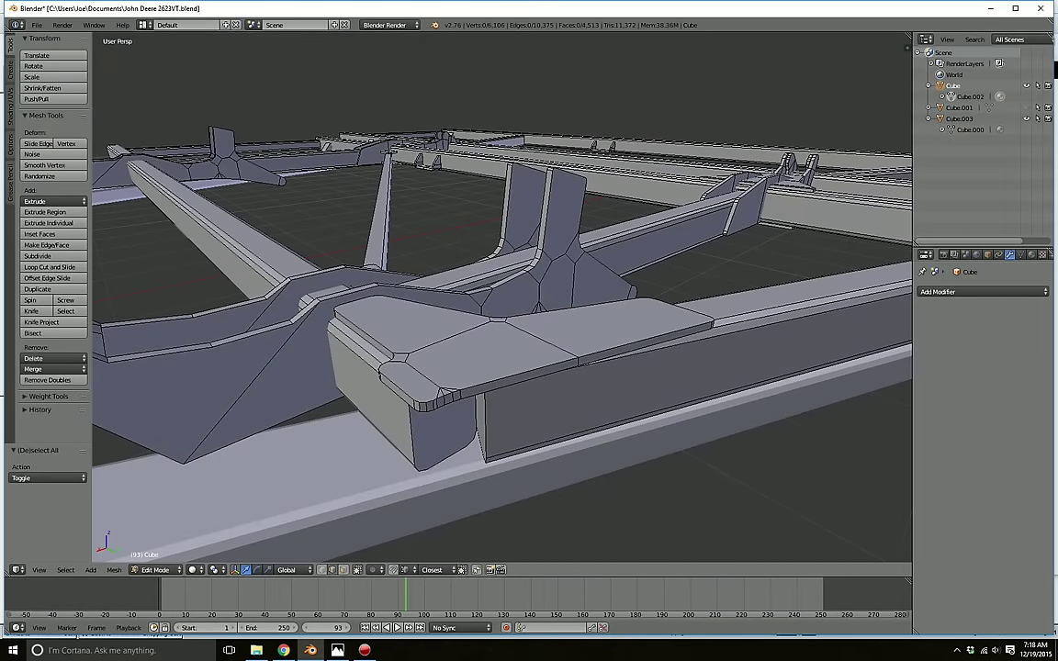
- Duplicate the rounded gusset plate and lower the copy along Z, first by 0.105 and then about 0.044 more, beneath the beams
key("l")
key("shift+d")
key("Escape")
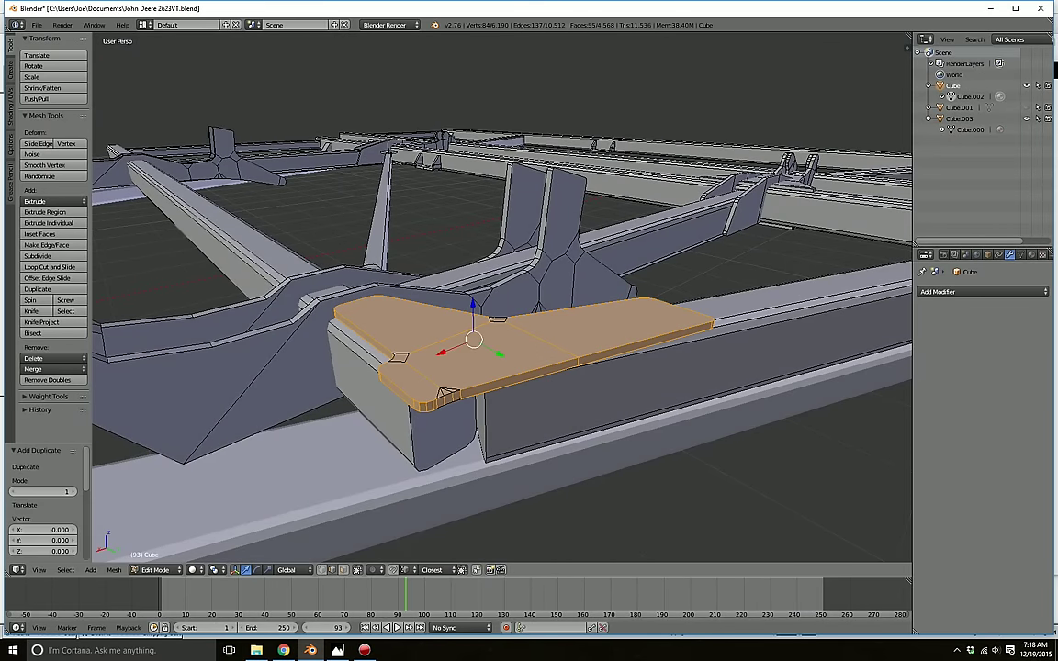
left_click_drag(473, 304, 473, 376)
middle_click_drag(473, 376, 469, 334)
left_click_drag(475, 384, 475, 443)
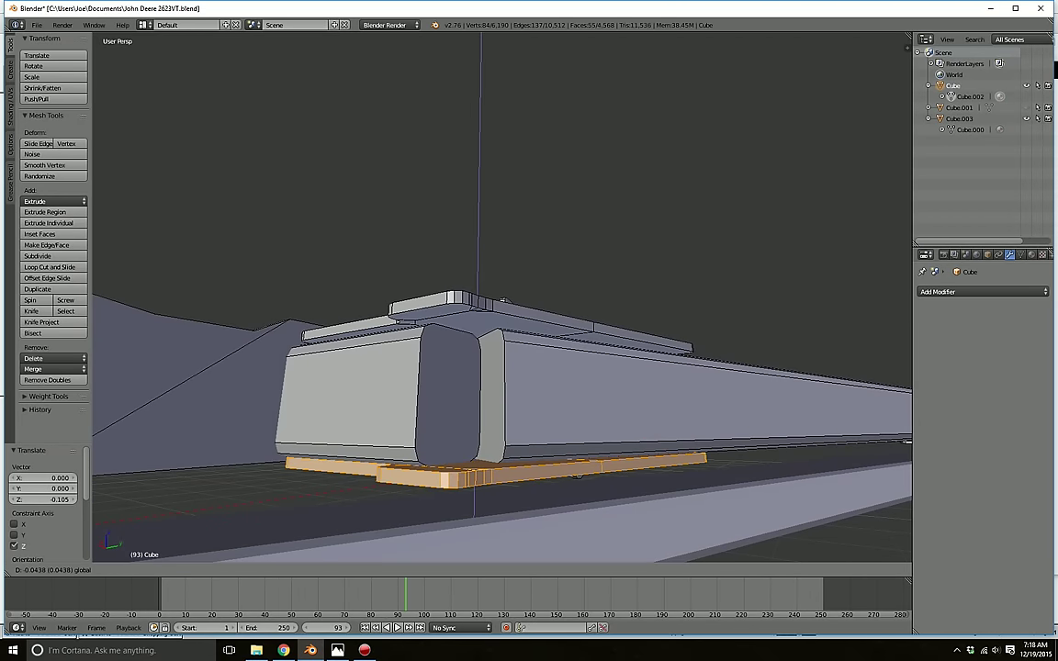
key("a")
scroll(475, 439, "down", 6)
middle_click_drag(423, 443, 395, 496)
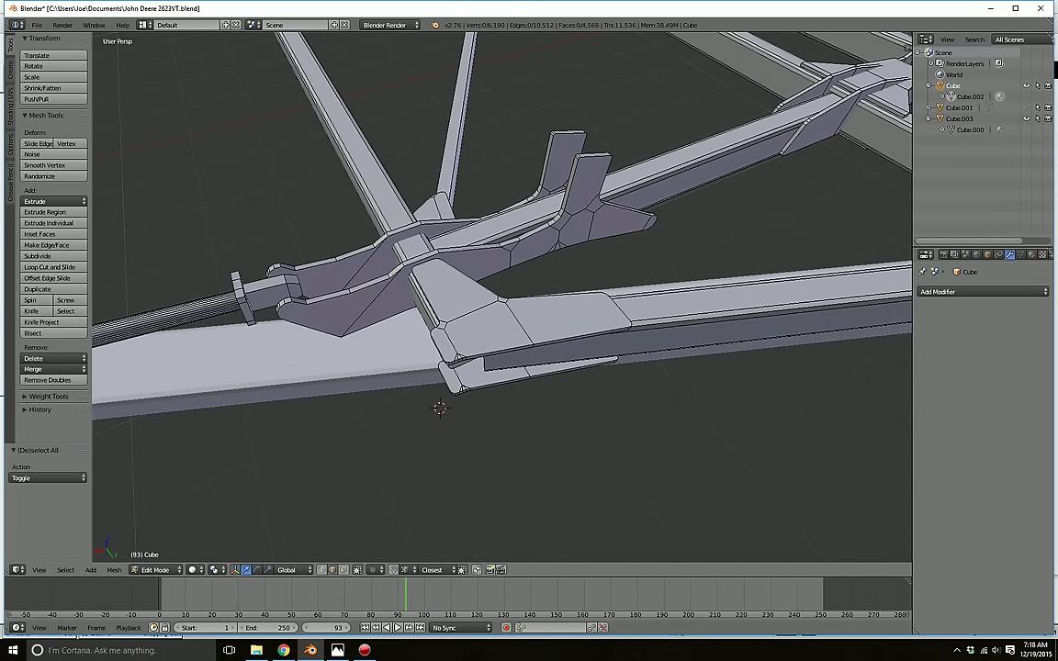
- Select both the upper and lower gusset plates and shift them about 0.014 along X
key("l")
key("l")
key("g")
key("x")
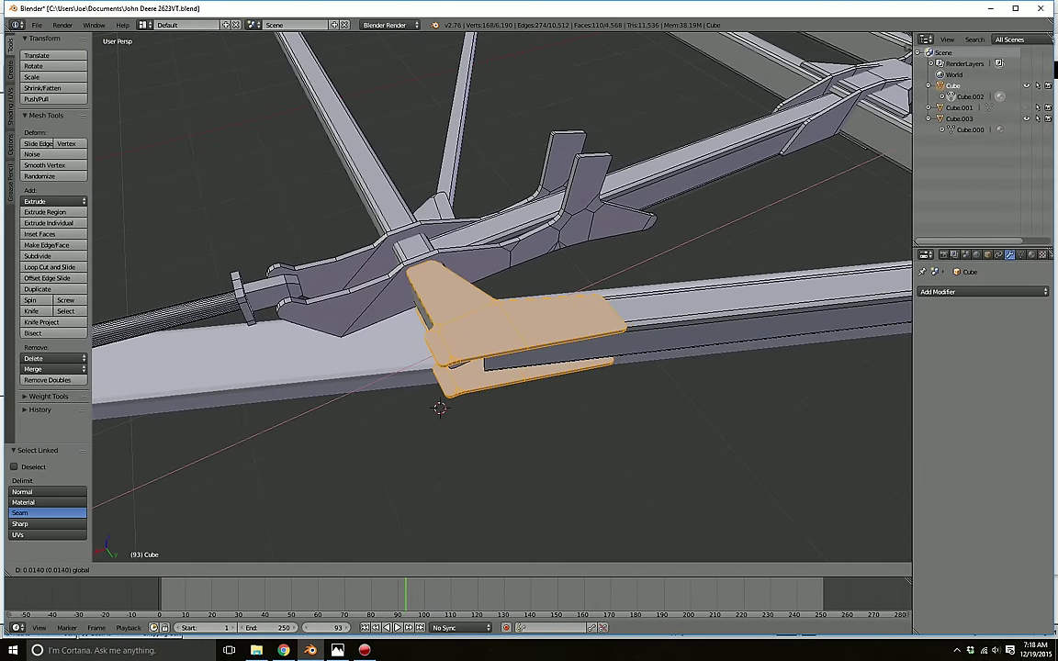
left_click(515, 340)
key("a")
- Select only the long-beam arm ends of both gusset plates, through the mesh, and shift them slightly along Y
scroll(515, 340, "down", 3)
middle_click_drag(496, 349, 499, 311)
scroll(501, 298, "up", 3)
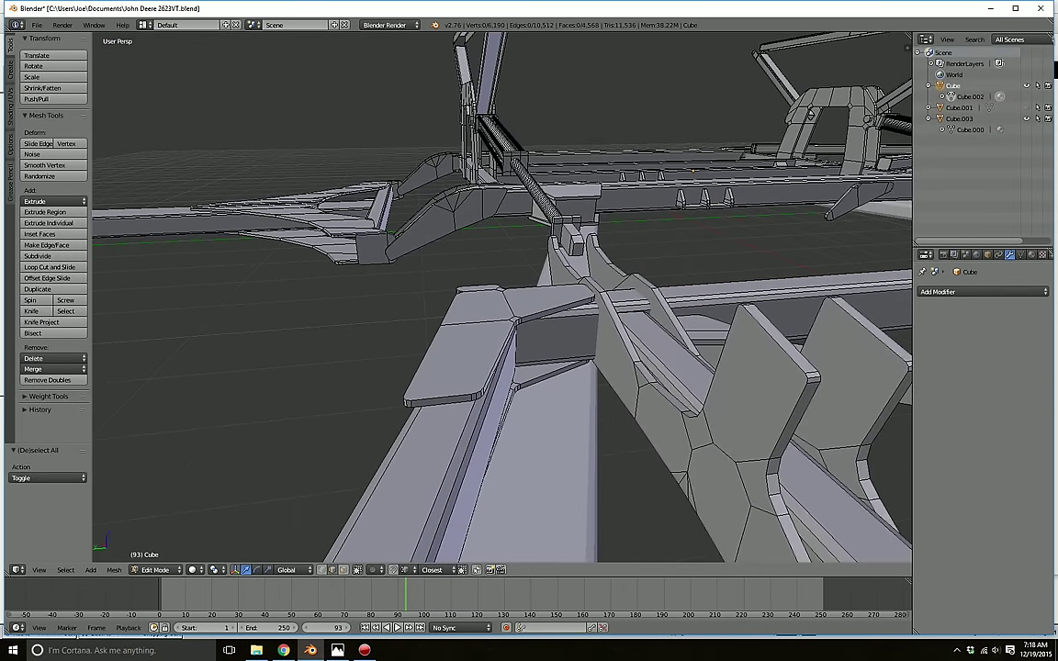
key("l")
key("l")
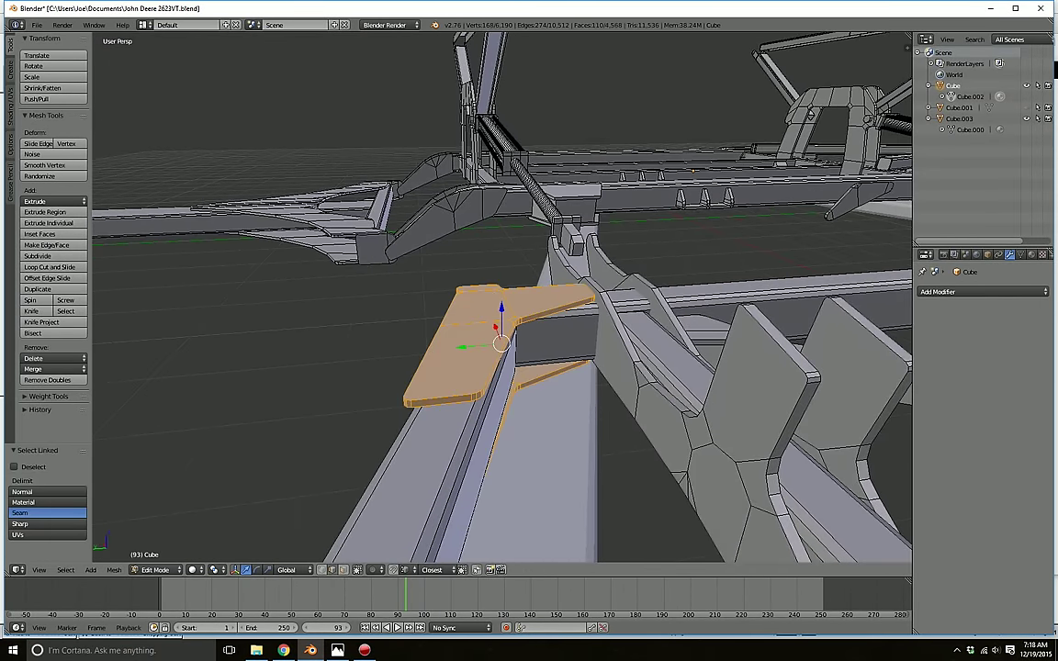
left_click(357, 571)
middle_click_drag(405, 395, 446, 450)
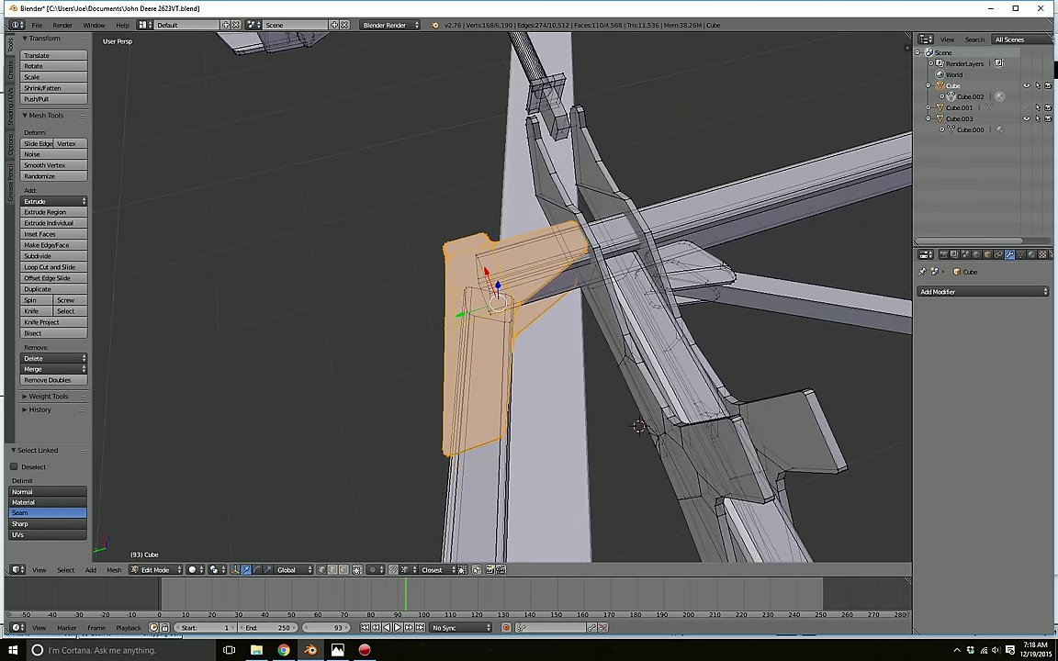
mouse_move(539, 307)
middle_mouse_down()
mouse_move(460, 227)
mouse_move(402, 224)
mouse_move(404, 188)
mouse_move(450, 154)
mouse_move(430, 138)
mouse_move(404, 141)
mouse_move(420, 140)
middle_mouse_up()
right_click(402, 232)
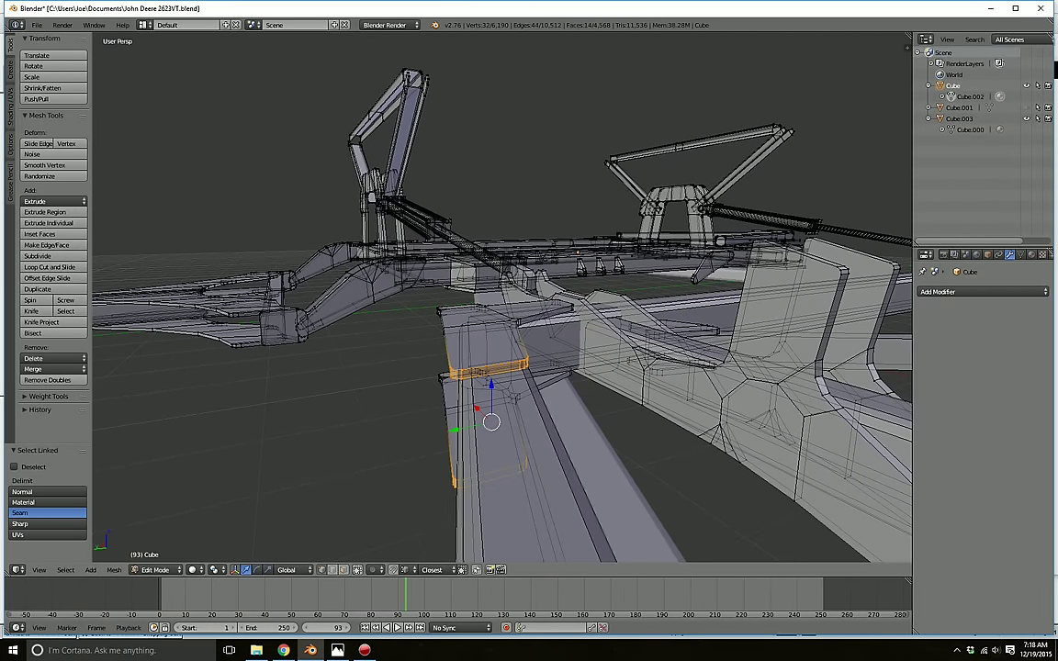
left_click_drag(455, 430, 457, 430)
key("a")
- Select both gusset plates without the ends of their long-beam arms and move the selection -0.020 along Y
middle_click_drag(456, 429, 766, 439)
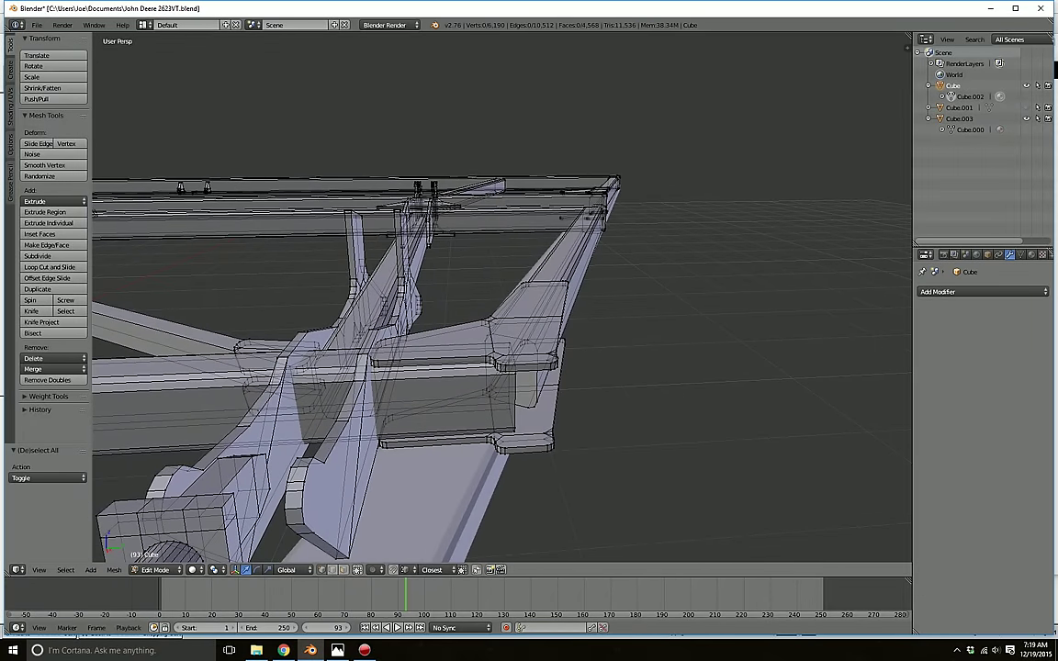
key("l")
key("l")
middle_click_drag(528, 335, 460, 423)
key("c")
mouse_move(608, 311)
middle_mouse_down()
mouse_move(651, 294)
mouse_move(716, 235)
middle_mouse_up()
key("Escape")
left_click_drag(521, 390, 508, 391)
- Narrow the selection to the short arms and outer tabs of both plates and move them -0.014 along Y
middle_click_drag(511, 393, 441, 450)
key("c")
key("Escape")
mouse_move(584, 394)
middle_mouse_down()
mouse_move(592, 363)
mouse_move(655, 314)
middle_mouse_up()
key("g")
key("y")
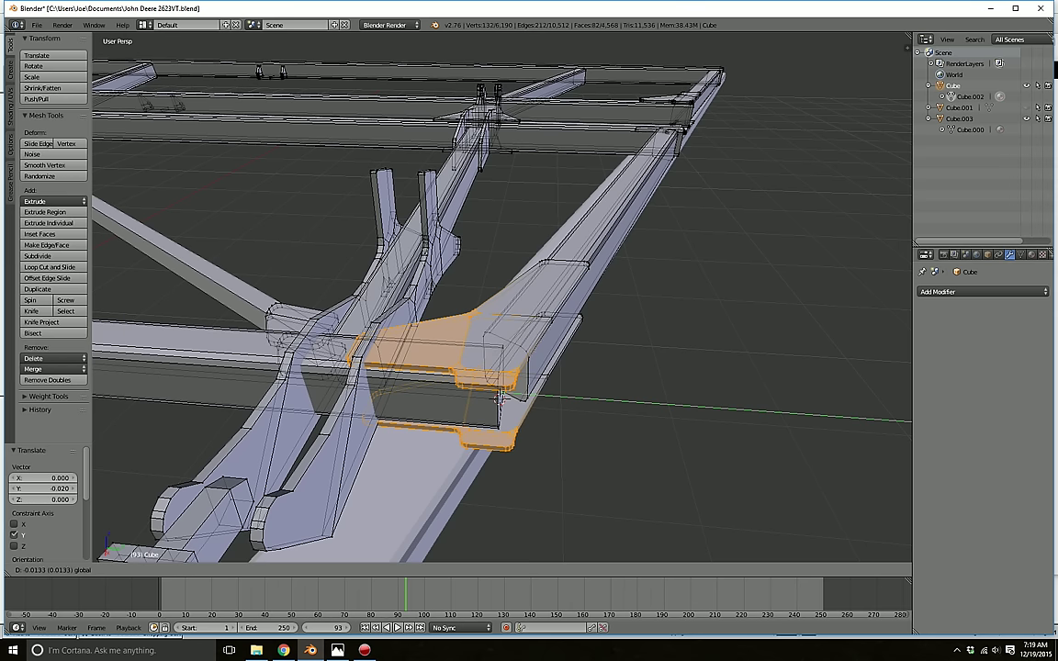
left_click(482, 311)
- Move only the short-arm ends of both plates about 0.033 along Y, clear of the bracket plate, and restore visible-only selection
mouse_move(482, 310)
middle_mouse_down()
mouse_move(512, 322)
mouse_move(533, 427)
middle_mouse_up()
key("c")
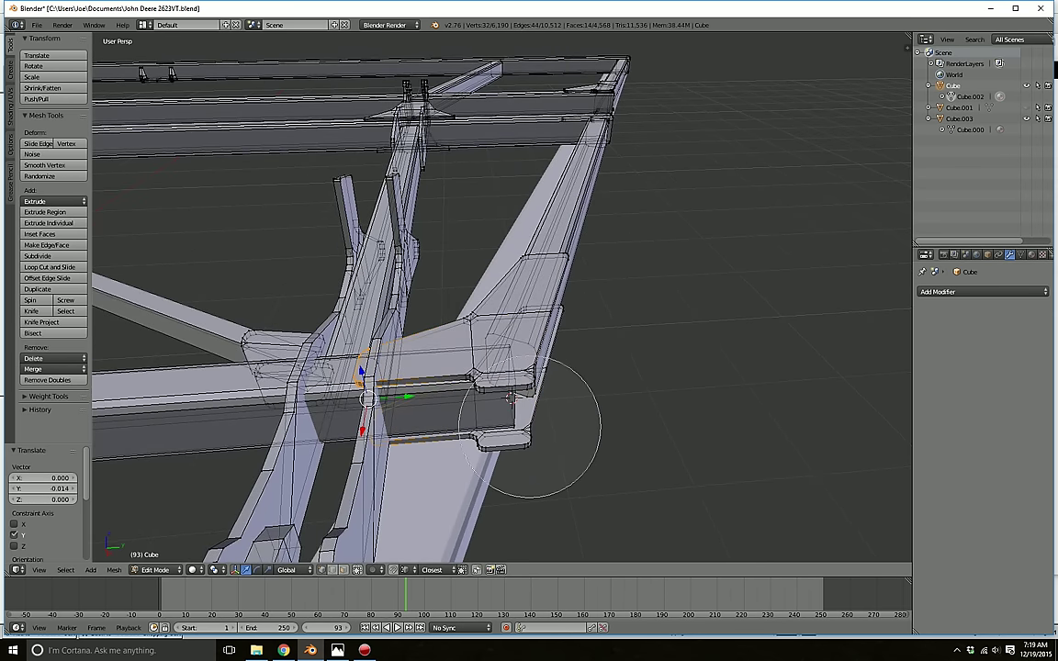
key("Escape")
key("g")
key("y")
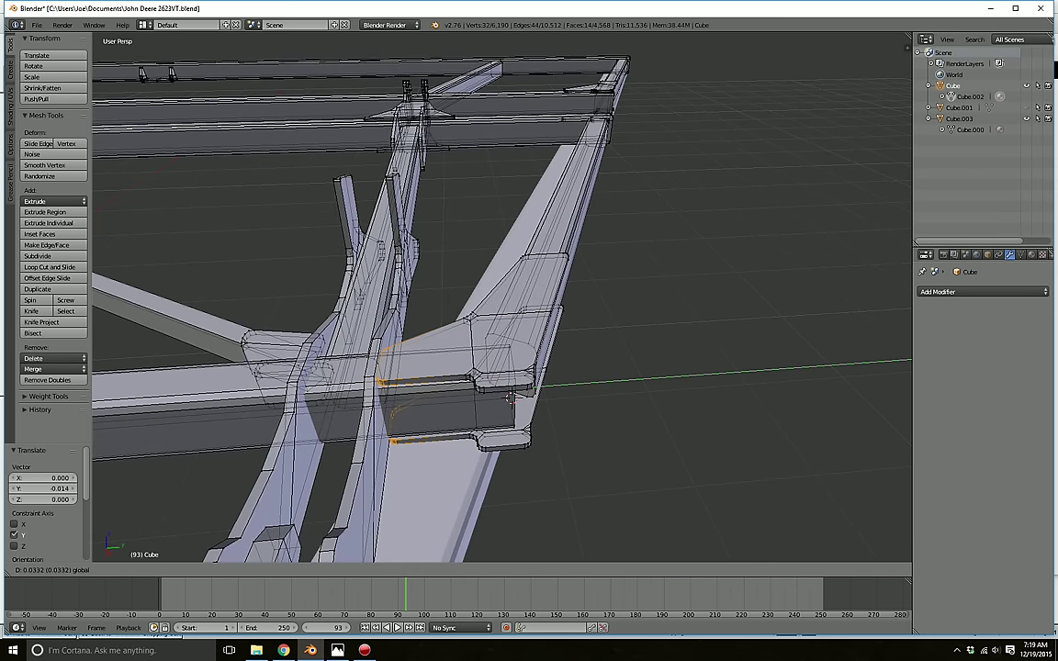
left_click(488, 322)
key("a")
left_click(357, 570)
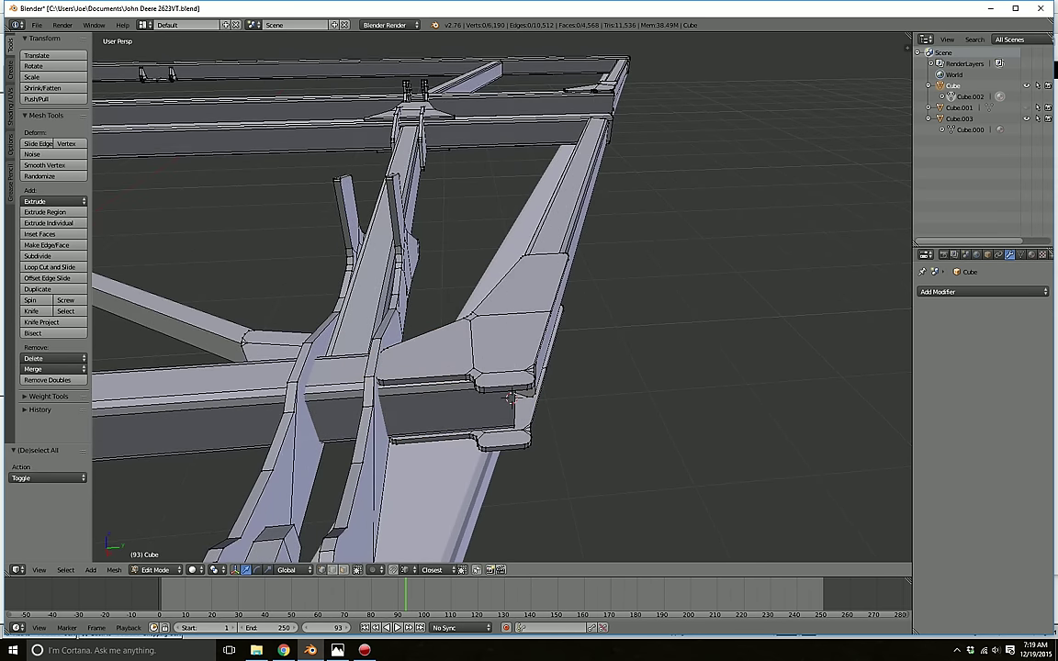
- Select both whole gusset plates, move them 0.016 along Y, and allow selection through the mesh
mouse_move(487, 395)
middle_mouse_down()
mouse_move(395, 367)
mouse_move(381, 344)
mouse_move(473, 335)
mouse_move(537, 404)
mouse_move(565, 344)
mouse_move(523, 404)
mouse_move(496, 389)
middle_mouse_up()
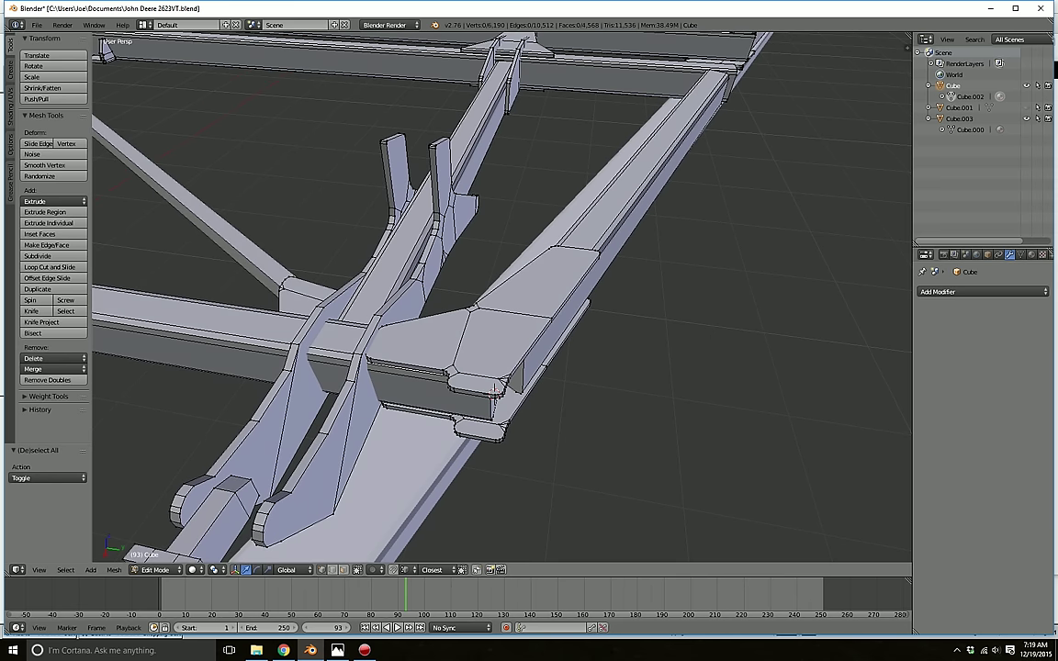
key("l")
key("l")
left_click_drag(521, 361, 530, 364)
left_click(357, 570)
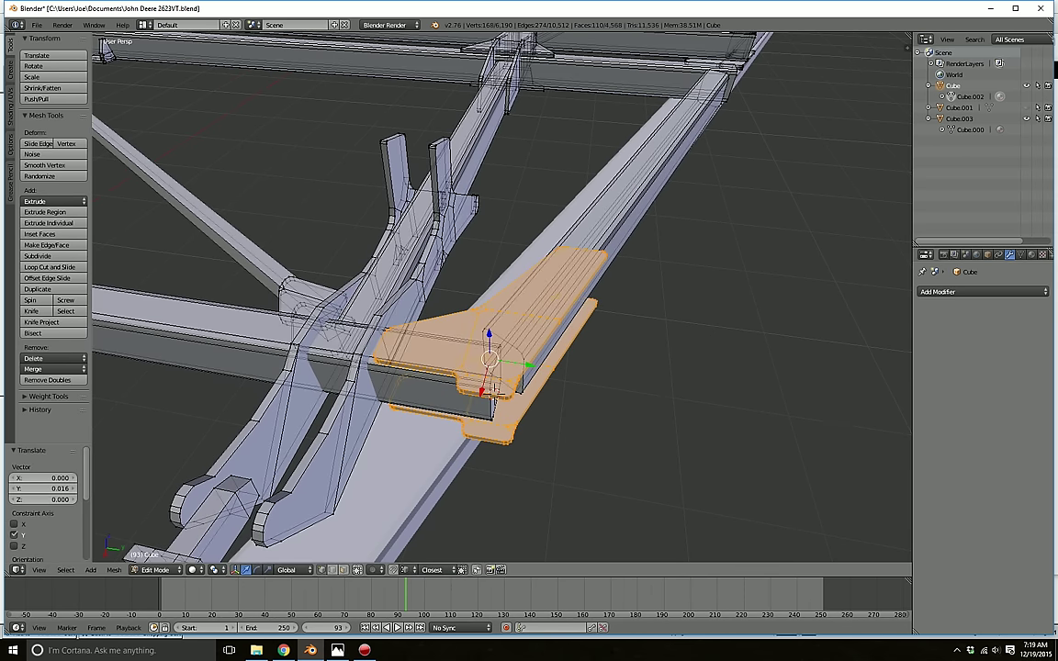
- Narrow the selection to the short-arm ends of both gusset plates and move them along Y with visible-only shading
middle_click_drag(497, 332, 537, 355)
key("c")
scroll(540, 355, "down", 3)
middle_click_drag(558, 280, 581, 421)
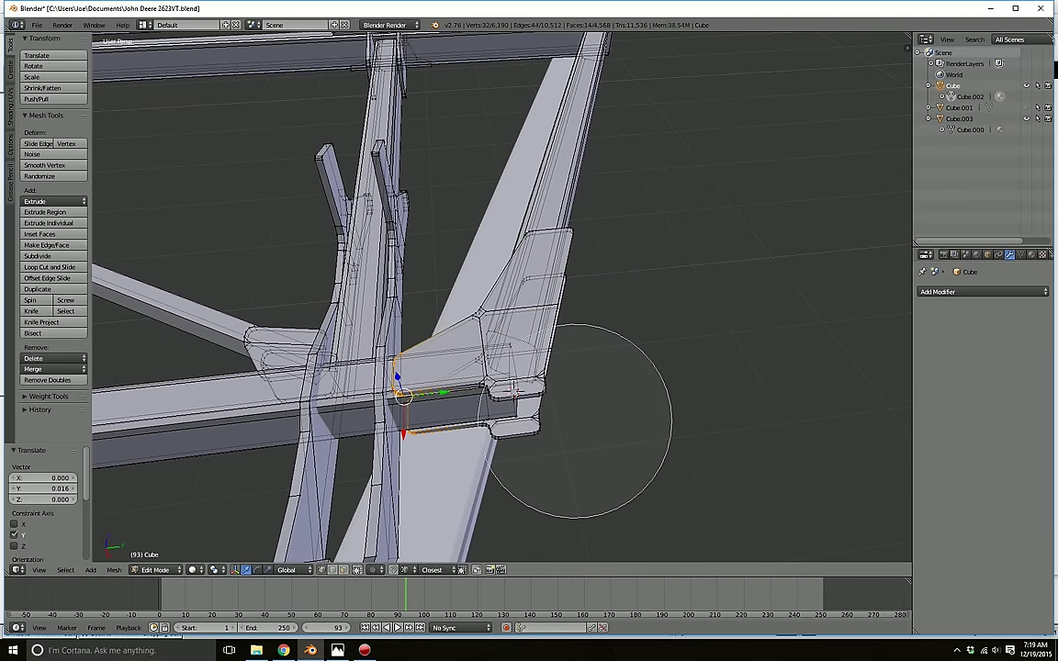
right_click(581, 421)
key("z")
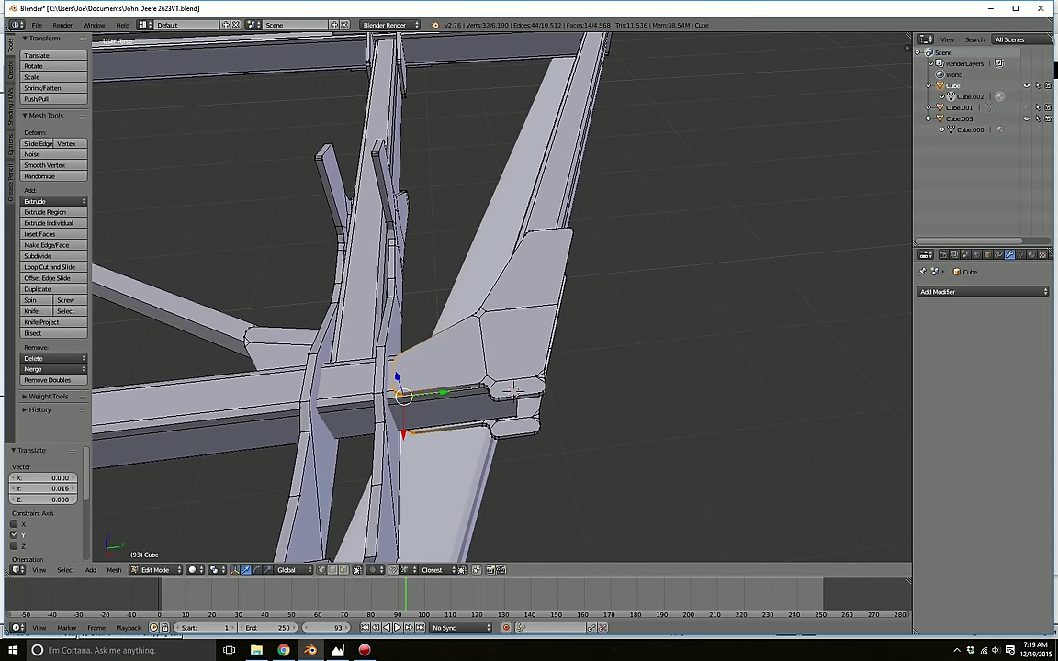
key("g")
key("y")
left_click(569, 405)
key("a")
- Examine the gusset joint and the neighbouring frame corners and compare them with the wing frame diagram in the photo viewer
scroll(570, 404, "down", 1)
middle_click_drag(570, 404, 477, 413)
scroll(460, 395, "up", 2)
middle_click_drag(498, 374, 338, 321)
scroll(507, 373, "down", 2)
scroll(413, 351, "down", 3)
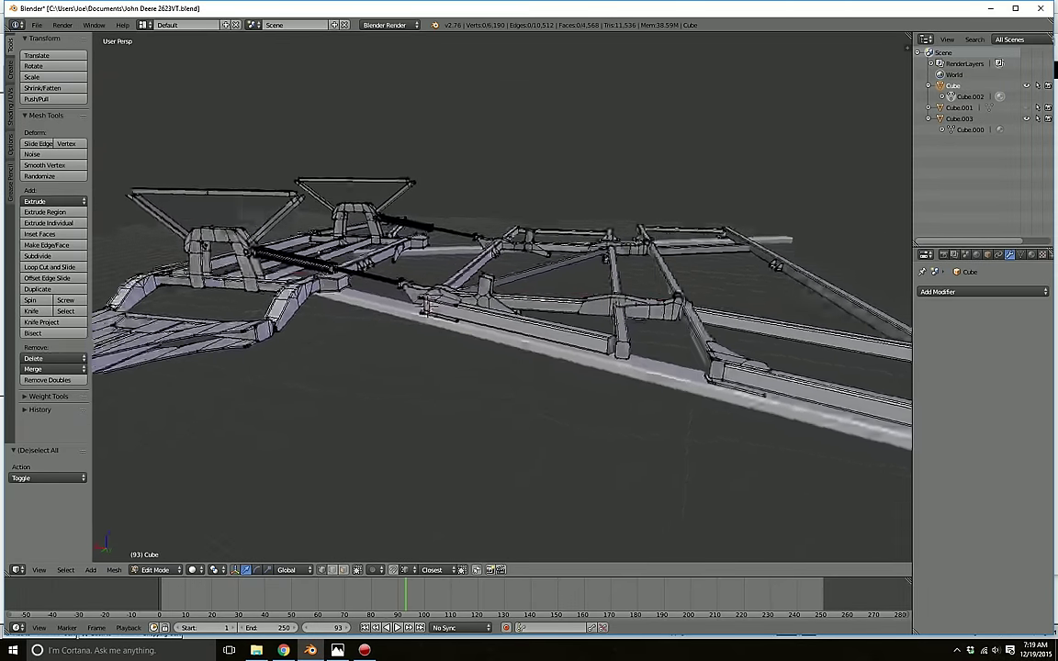
middle_click_drag(428, 306, 643, 296)
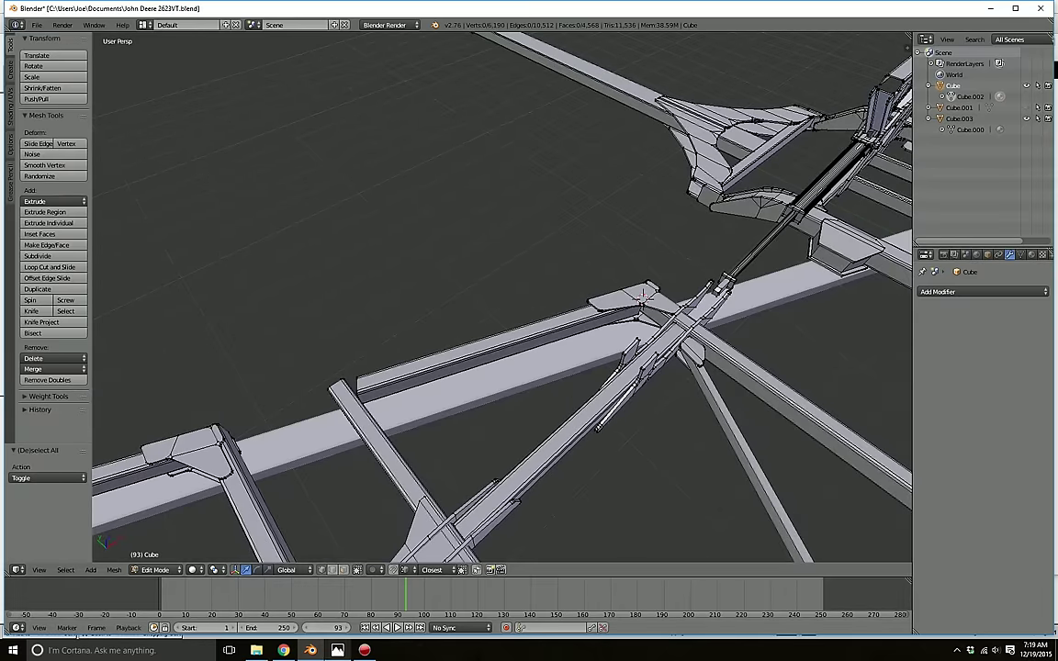
left_click(338, 651)
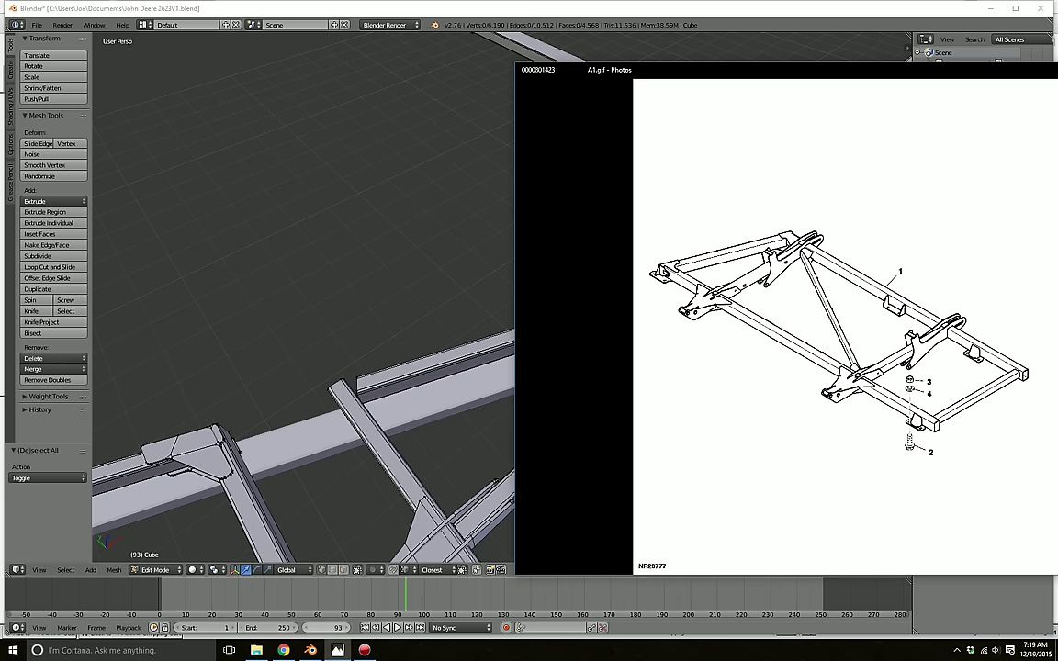
mouse_move(284, 650)
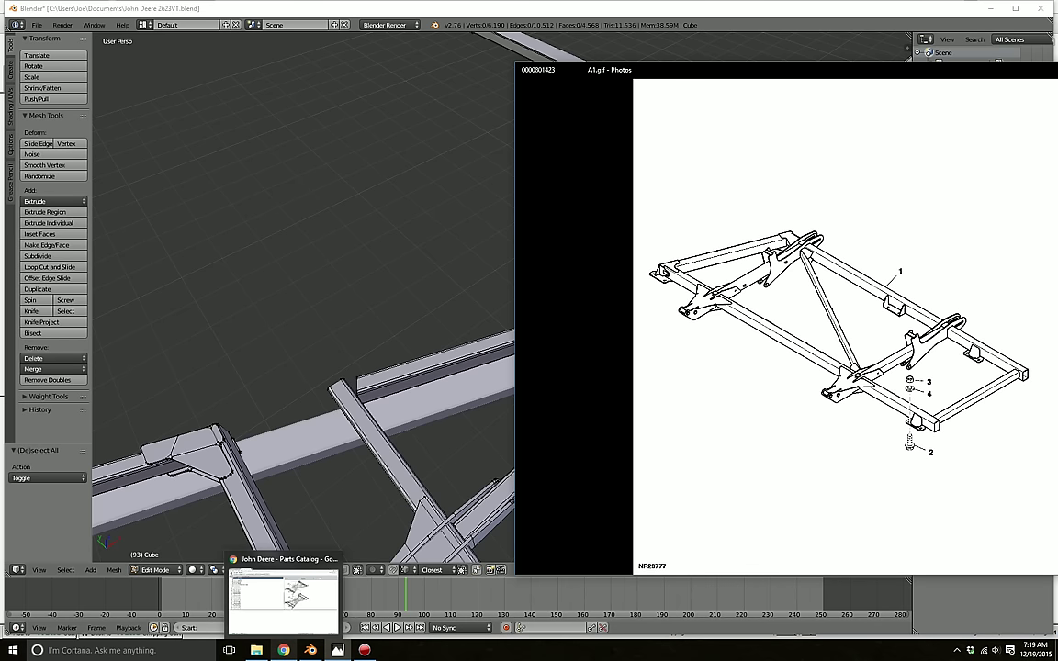
left_click(311, 650)
- Select only the inner end corners of both gusset plates' short arms through the mesh and move them -0.134 along X
middle_click_drag(634, 303, 457, 298, "shift")
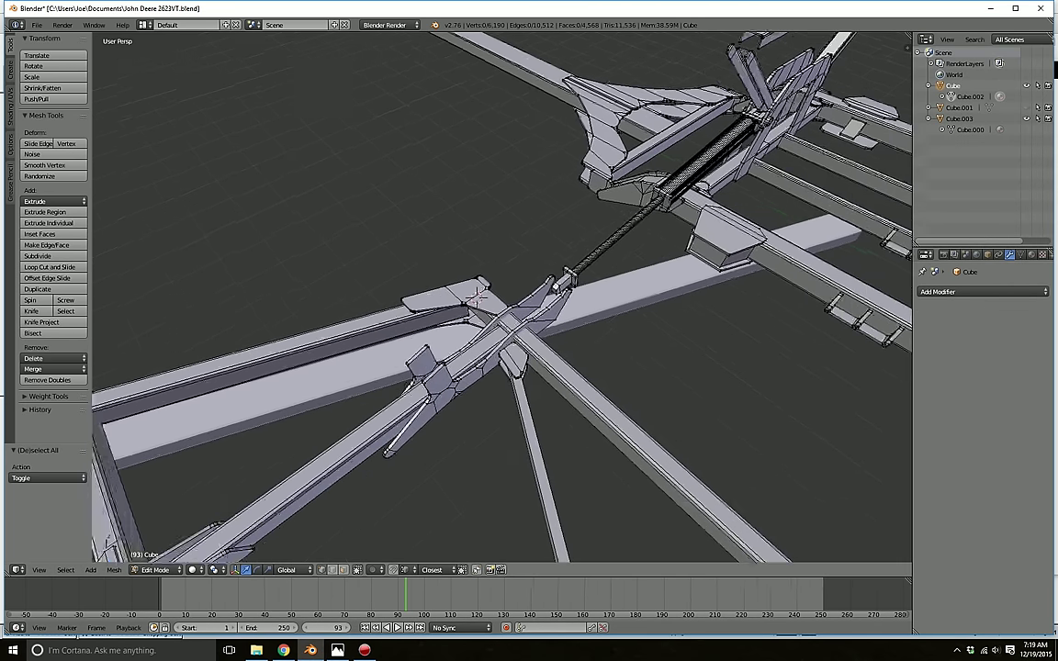
scroll(456, 299, "up", 4)
key("l")
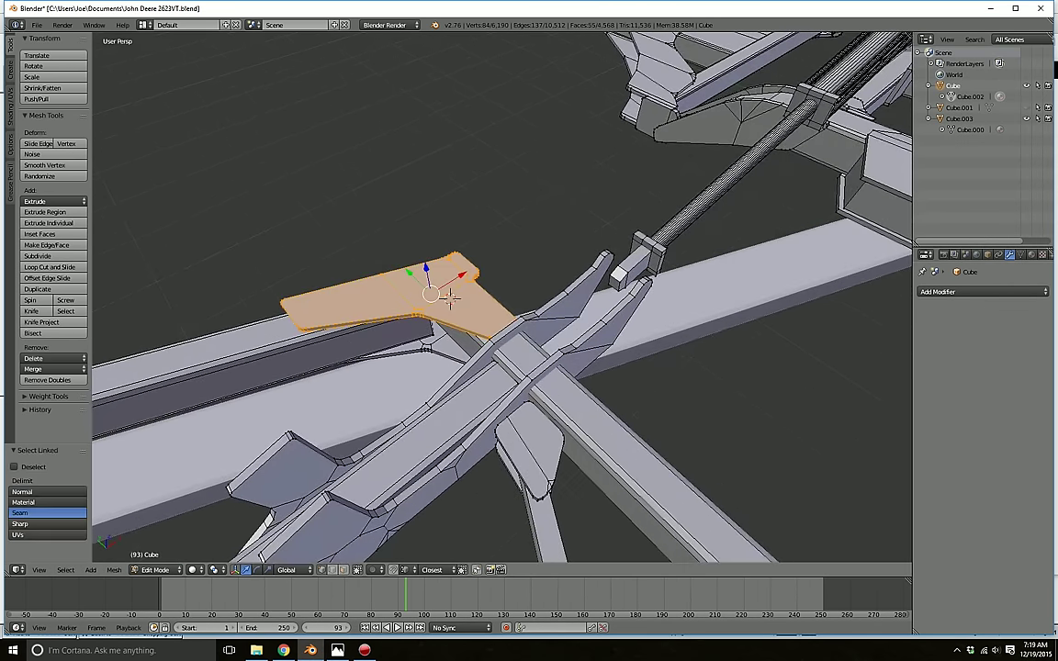
middle_click_drag(450, 297, 422, 286)
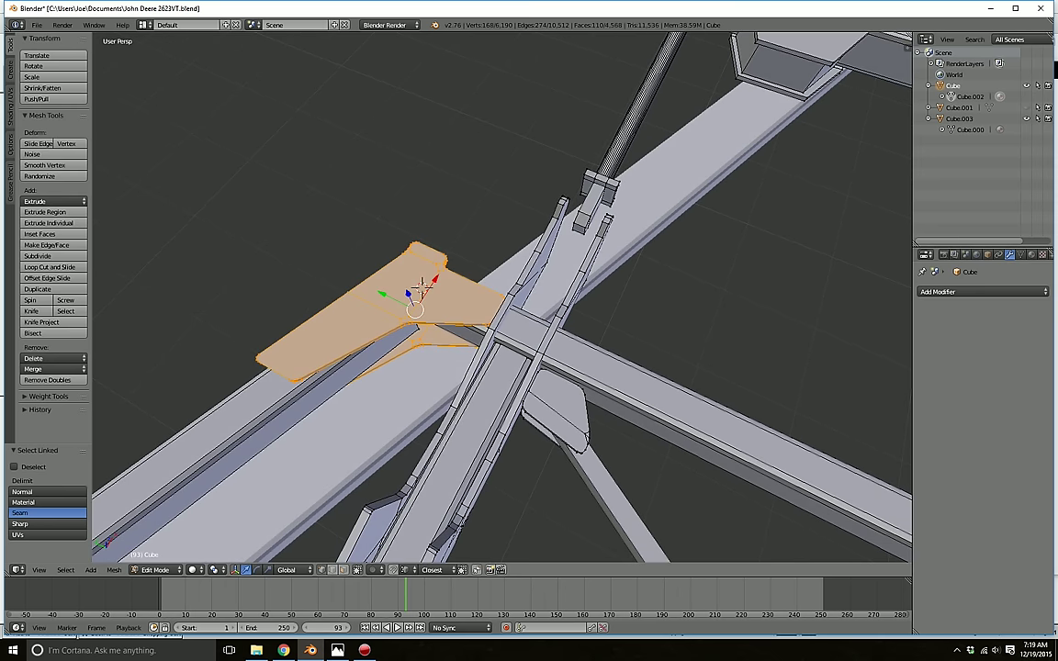
left_click(358, 570)
key("c")
scroll(248, 356, "down", 4)
scroll(248, 357, "up", 2)
mouse_move(262, 347)
middle_mouse_down()
mouse_move(317, 335)
mouse_move(348, 289)
mouse_move(327, 312)
mouse_move(244, 318)
middle_mouse_up()
right_click(348, 289)
scroll(441, 303, "up", 2)
key("c")
middle_click_drag(634, 293, 630, 280)
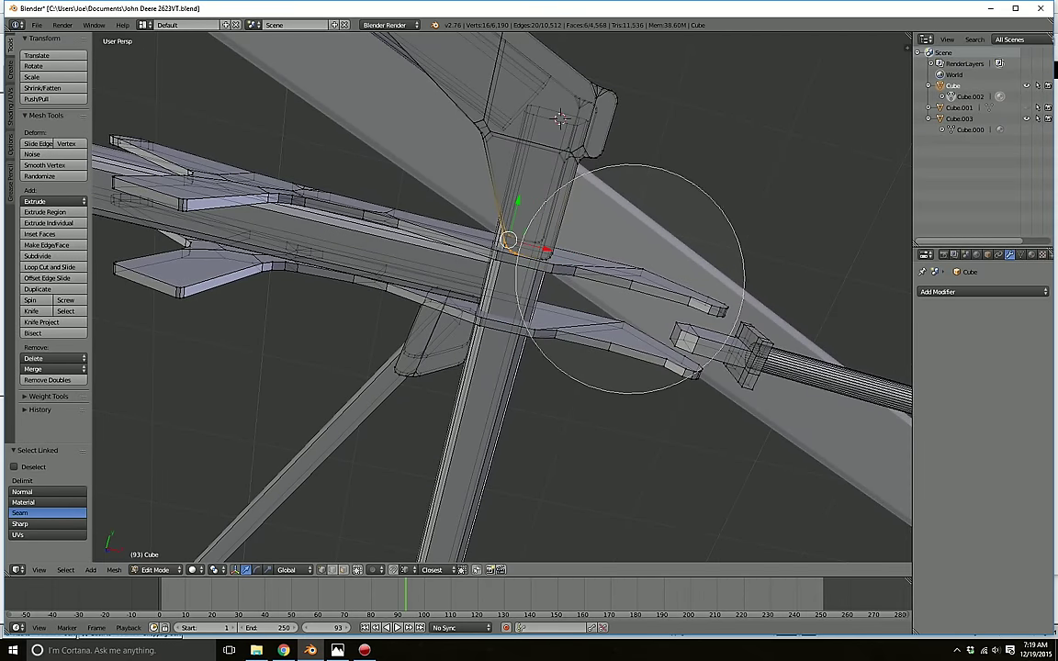
right_click(630, 280)
left_click_drag(547, 249, 465, 230)
- Select the inner edge of the short arms with the inside-corner vertices of both plates and move them about 0.058 along X
middle_click_drag(466, 230, 224, 147)
scroll(441, 229, "down", 2)
middle_click_drag(441, 230, 468, 336)
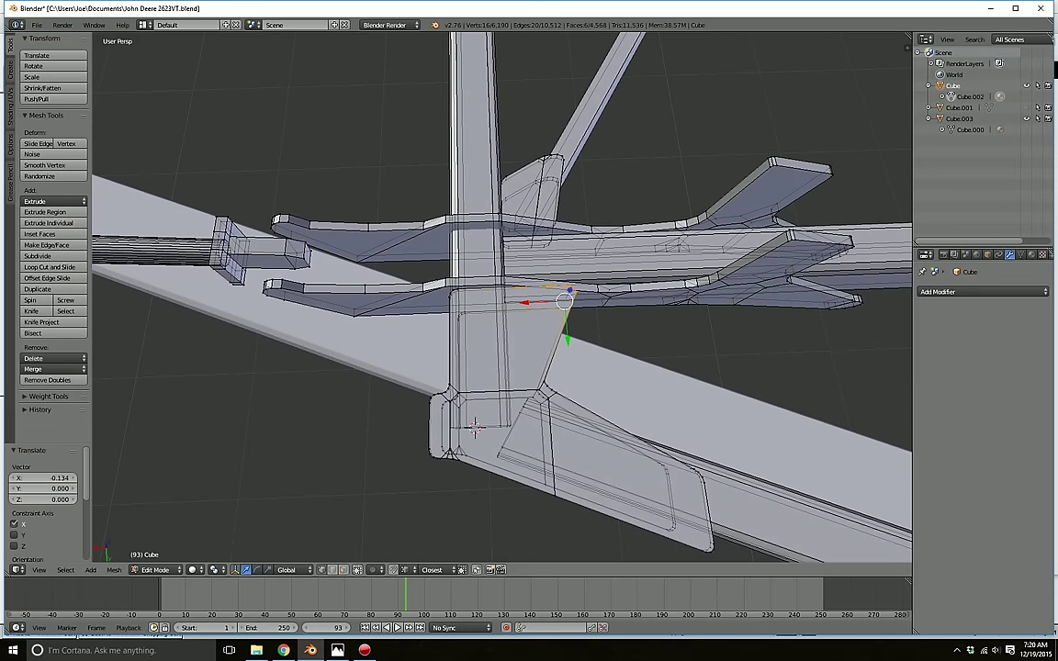
key("a")
key("l")
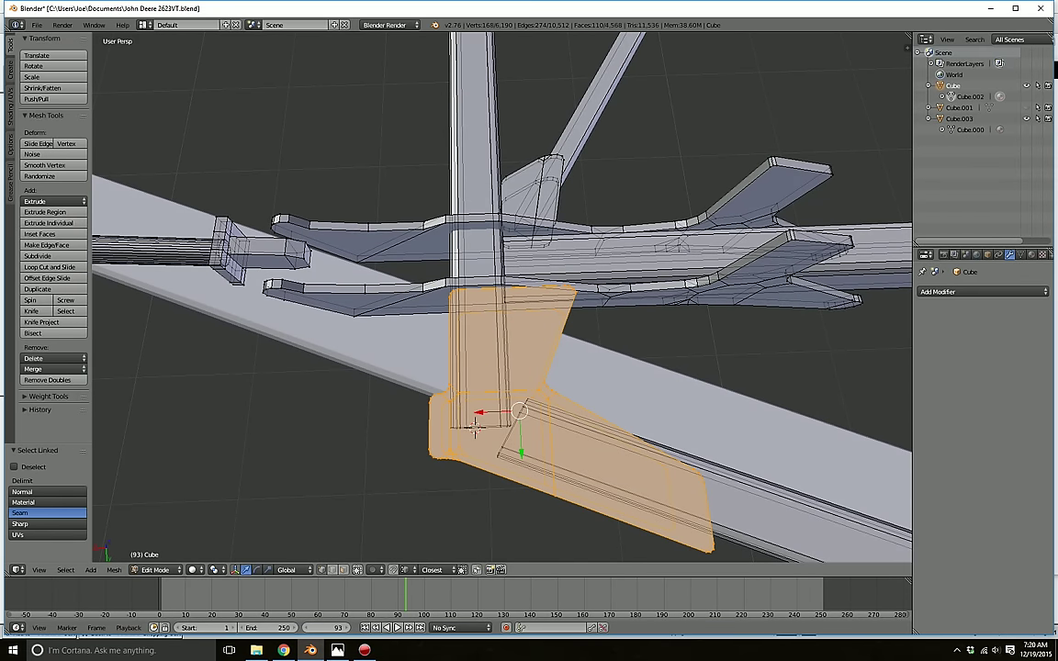
key("c")
middle_click_drag(414, 440, 380, 439)
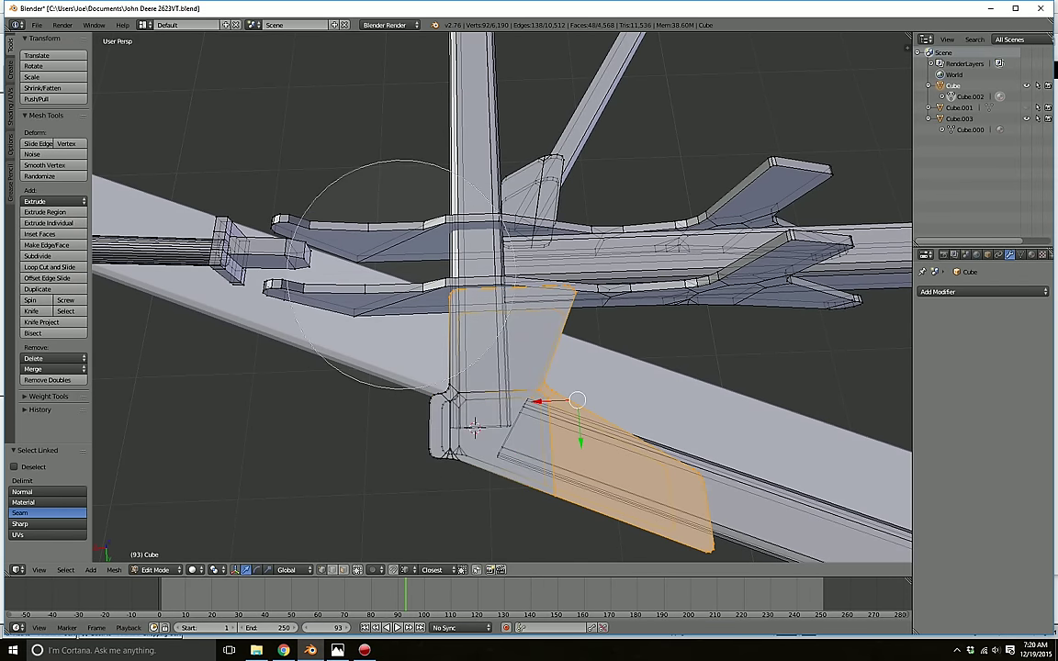
scroll(535, 526, "up", 3)
middle_click(710, 538)
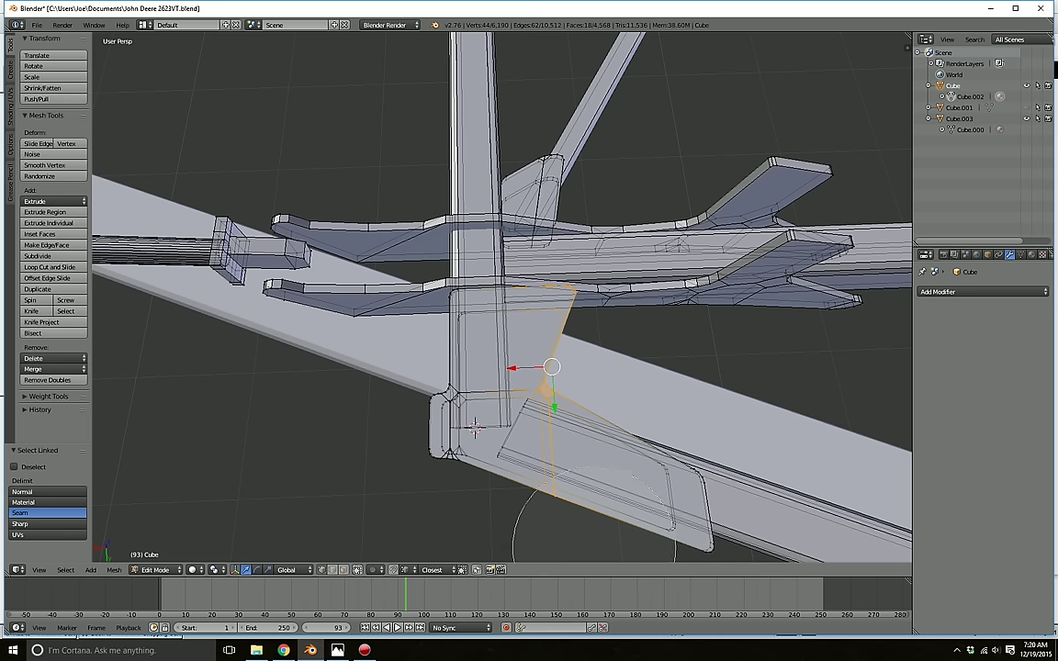
right_click(510, 512)
left_click_drag(511, 358, 495, 358)
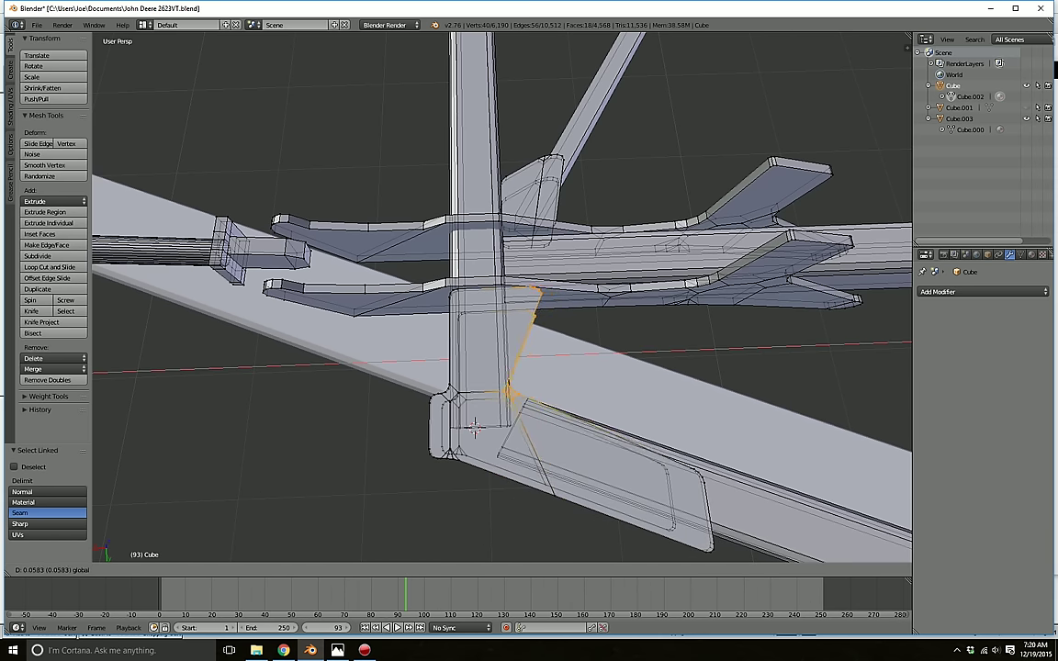
left_click(486, 512)
- Move the inner end corners of both plates' long arms about -0.019 along Y and restore visible-only selection
key("a")
middle_click_drag(707, 445, 590, 414, "shift")
key("c")
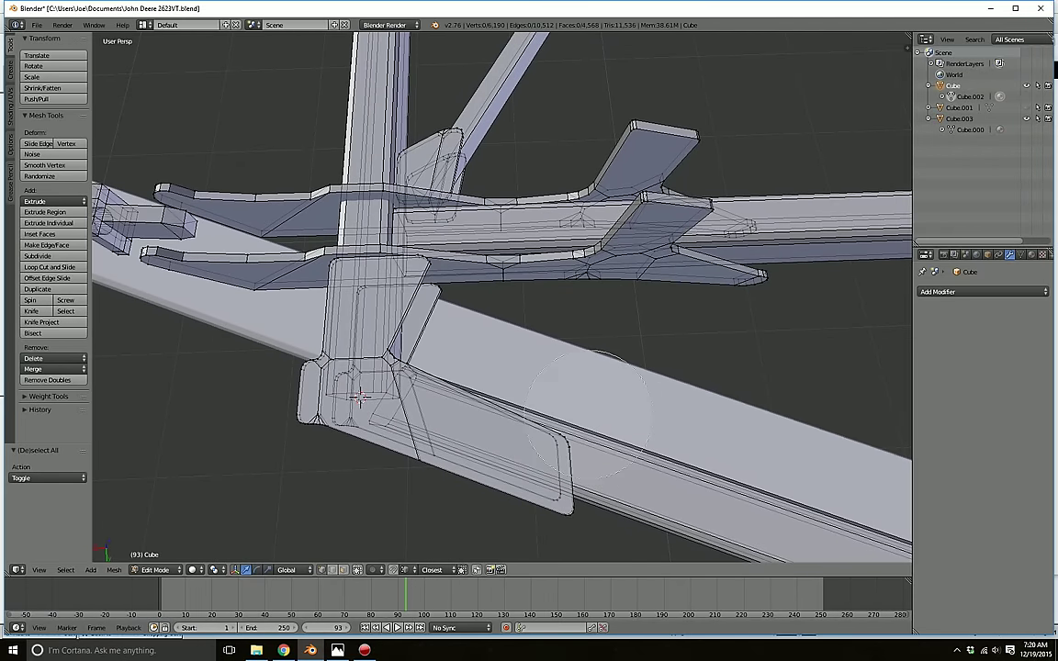
key("g")
key("y")
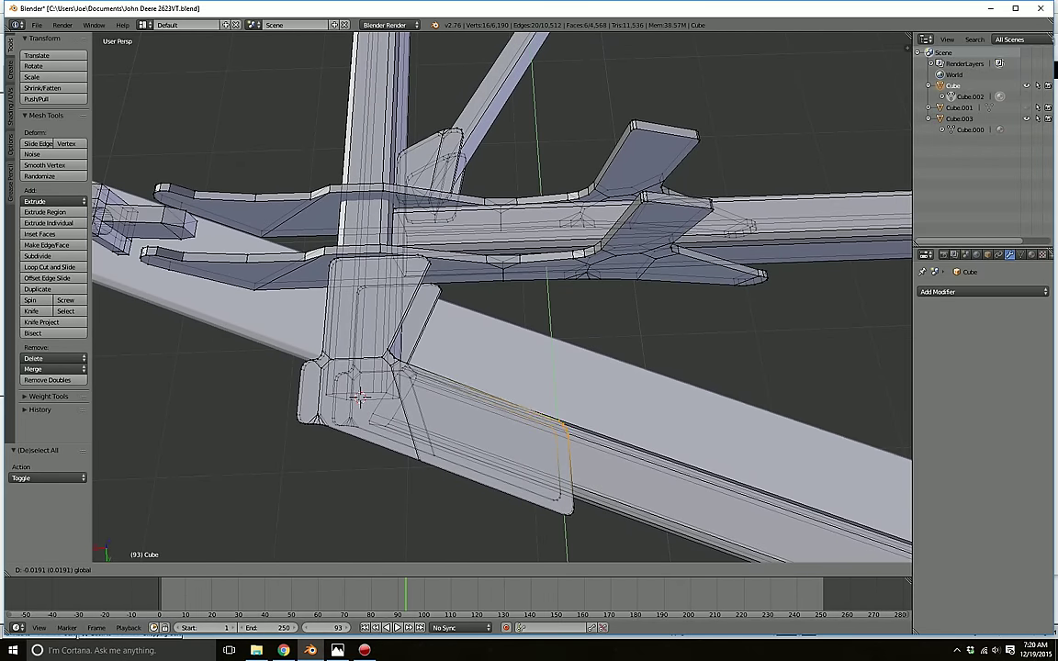
left_click(562, 439)
key("a")
left_click(357, 570)
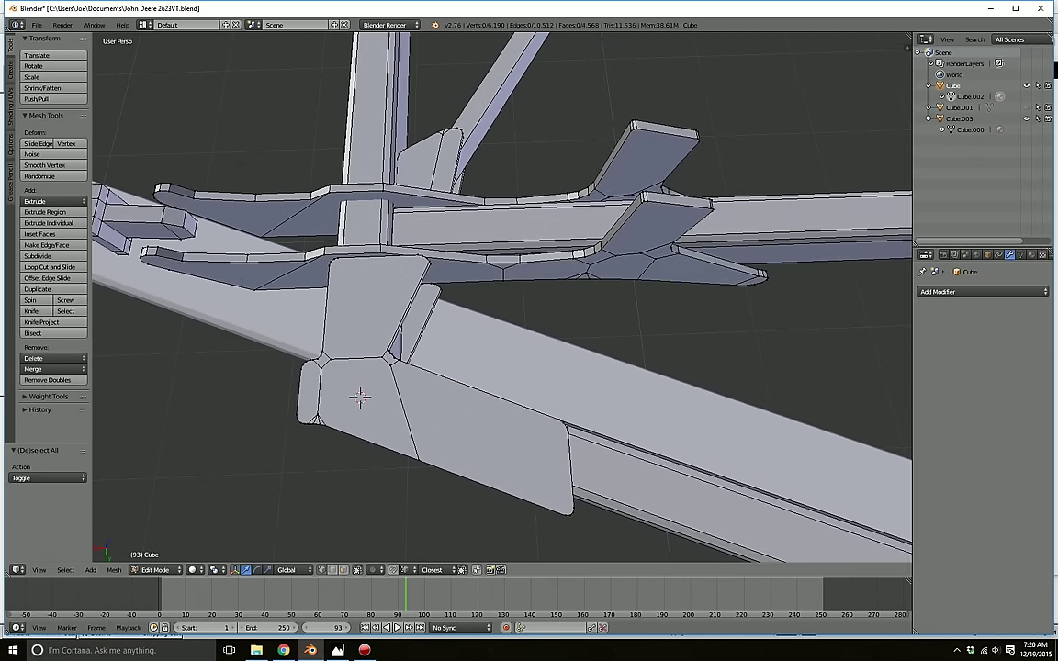
- Inspect the reshaped gusset plates and the frame's other corners, and check them against the wing frame diagram
middle_click_drag(514, 413, 248, 405)
middle_click_drag(460, 367, 657, 363)
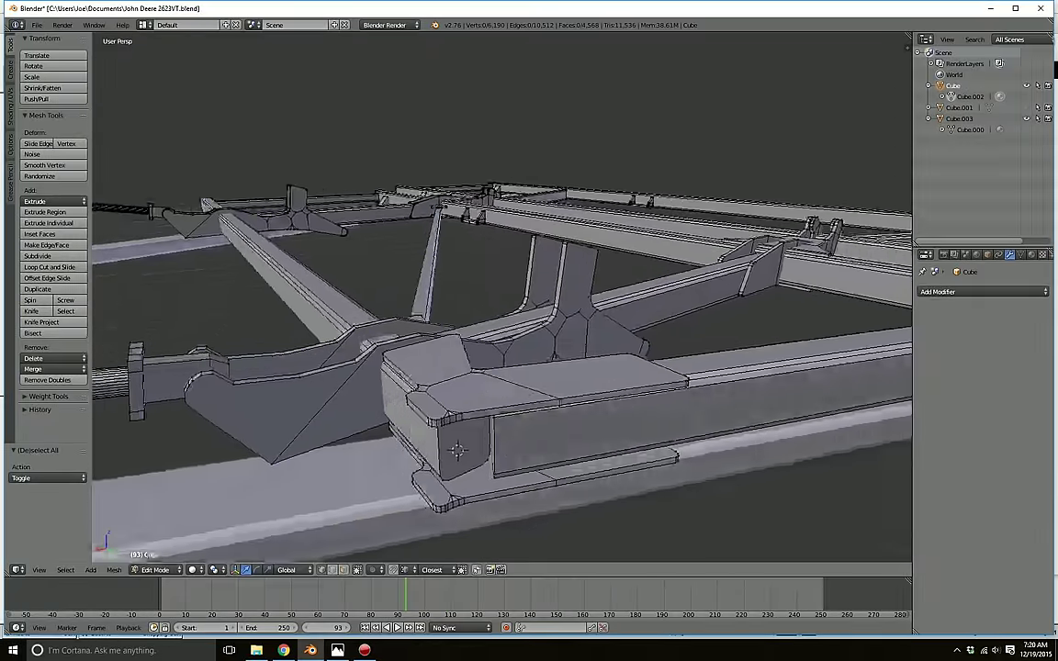
scroll(459, 386, "down", 3)
middle_click_drag(404, 349, 652, 390)
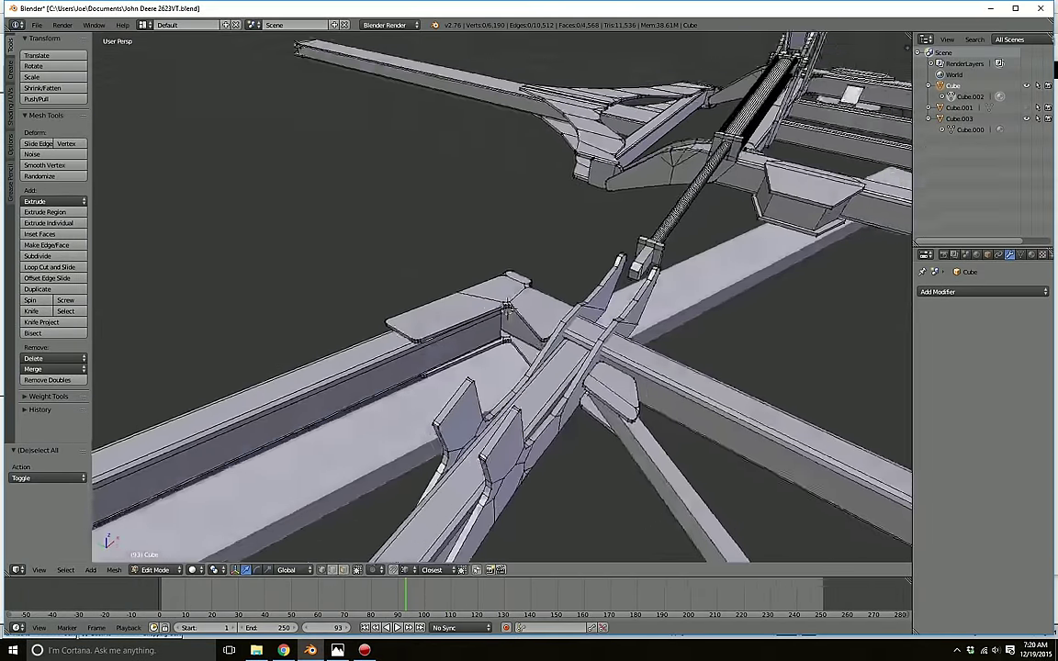
middle_click_drag(507, 306, 744, 372)
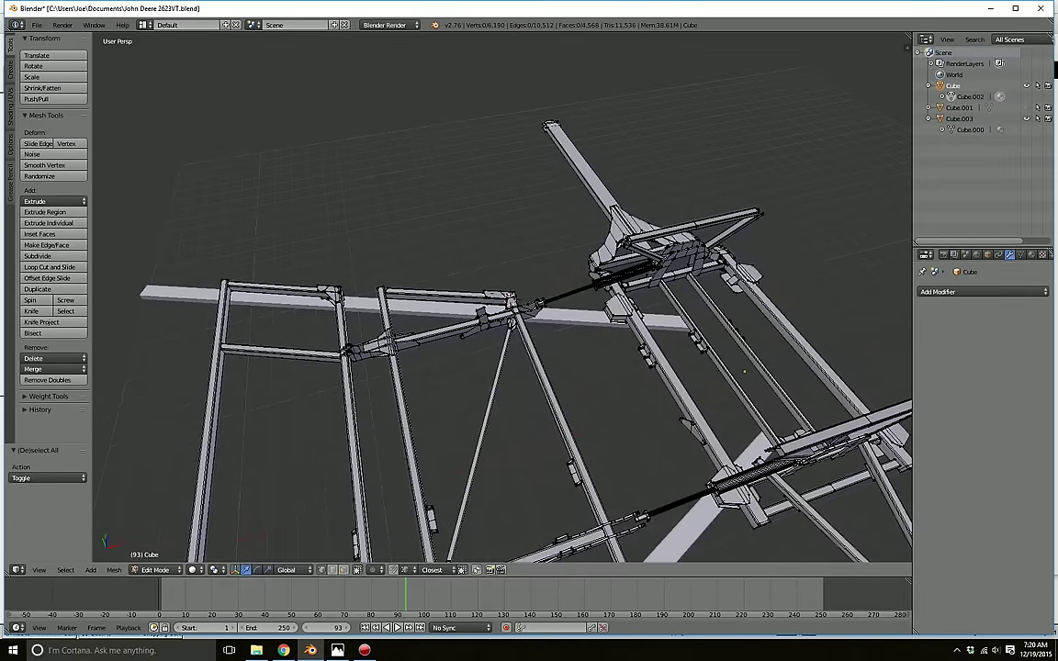
middle_click_drag(503, 331, 521, 391, "shift")
scroll(584, 292, "up", 3)
scroll(585, 292, "down", 2)
scroll(521, 368, "up", 3)
left_click(337, 650)
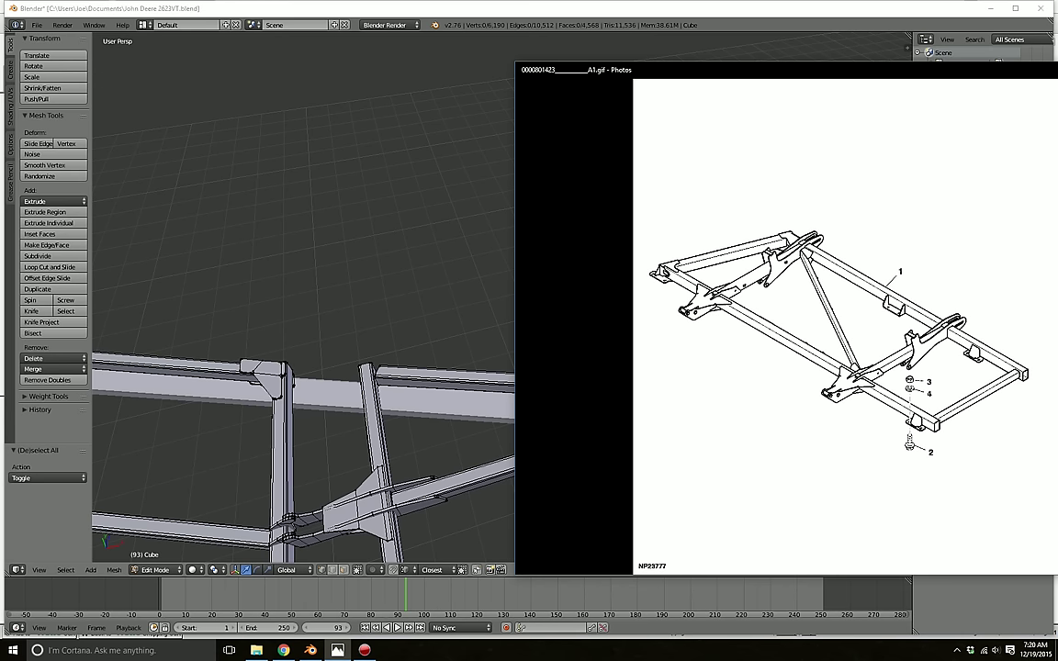
left_click(449, 456)
- Switch to face selection and try to select the end face of the upper gusset plate's long arm
middle_click_drag(450, 456, 514, 372)
scroll(465, 448, "up", 2)
left_click(344, 570)
scroll(555, 430, "up", 2)
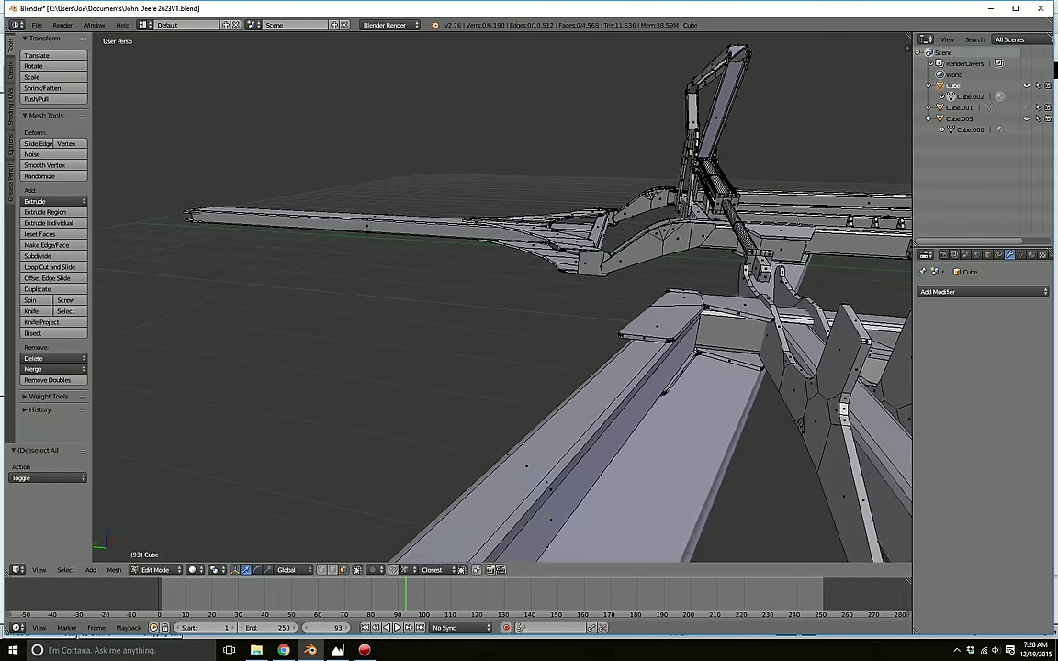
scroll(636, 330, "up", 1)
middle_click_drag(635, 331, 664, 399, "shift")
key("c")
scroll(664, 400, "up", 8)
right_click(666, 401)
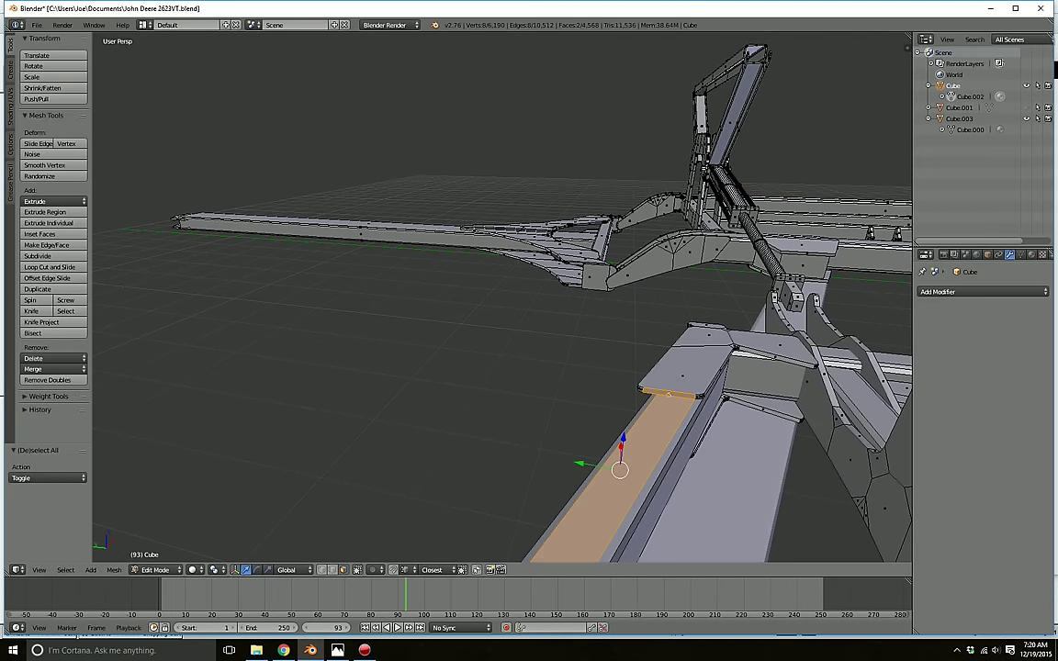
right_click(669, 394)
key("a")
- Duplicate the edge face of the upper plate's outer tab, offset it along X, and extrude it 0.160 along X
middle_click_drag(404, 528, 596, 410)
scroll(597, 499, "down", 2)
key("shift+d")
key("Return")
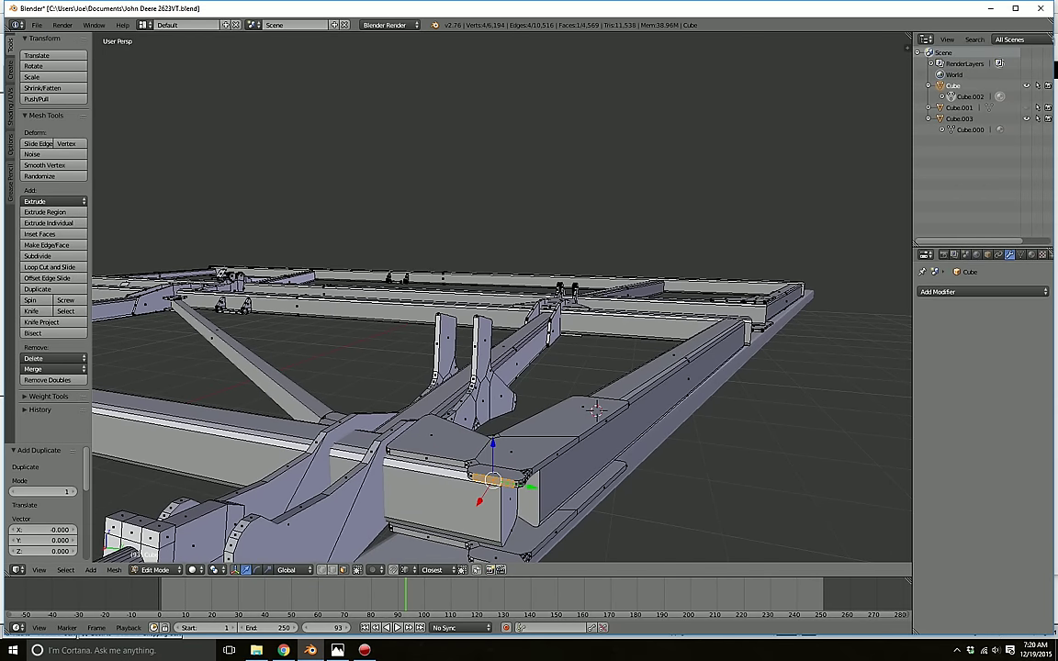
left_click_drag(479, 502, 462, 520)
key("e")
key("Return")
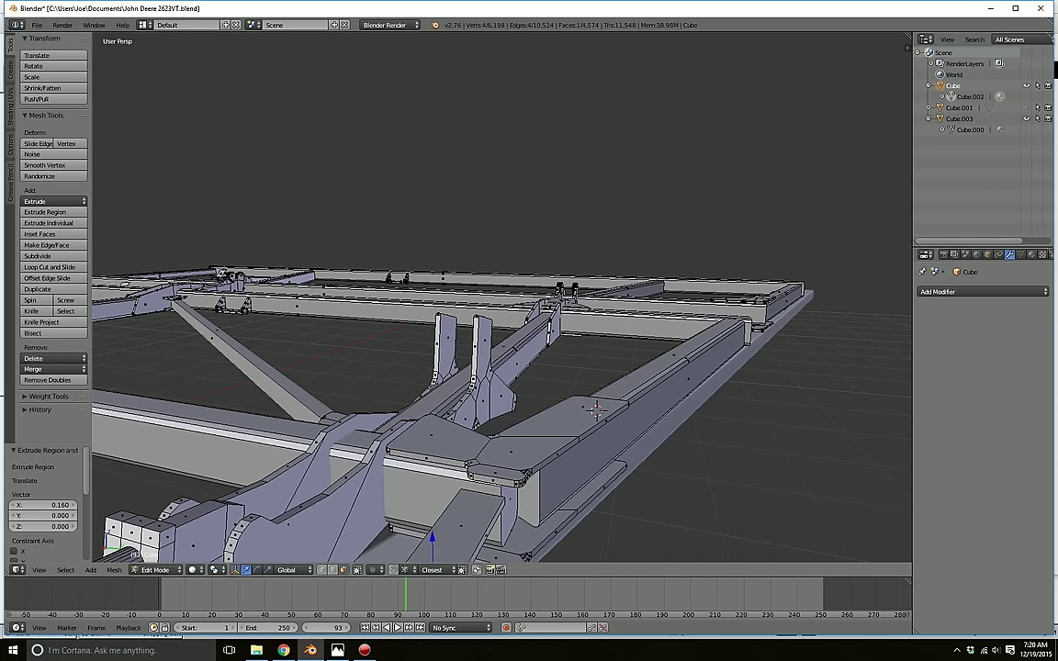
- Select the whole new strip and move it along Y and X to the bare corner at the far end of the end beam
scroll(501, 299, "down", 4)
middle_click_drag(502, 299, 518, 331)
key("a")
key("l")
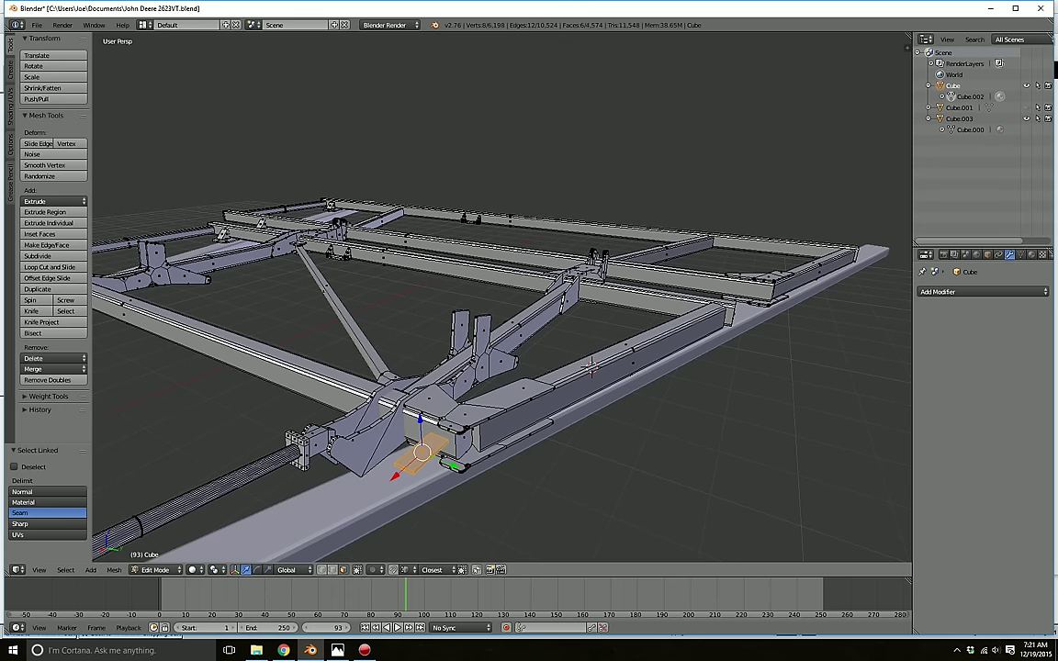
left_click_drag(454, 466, 546, 502)
middle_click_drag(545, 502, 502, 525)
left_click_drag(350, 549, 647, 353)
middle_click_drag(647, 353, 502, 364, "shift")
scroll(503, 364, "up", 2)
left_click_drag(535, 398, 614, 411)
middle_click_drag(613, 412, 878, 401)
scroll(770, 377, "up", 2)
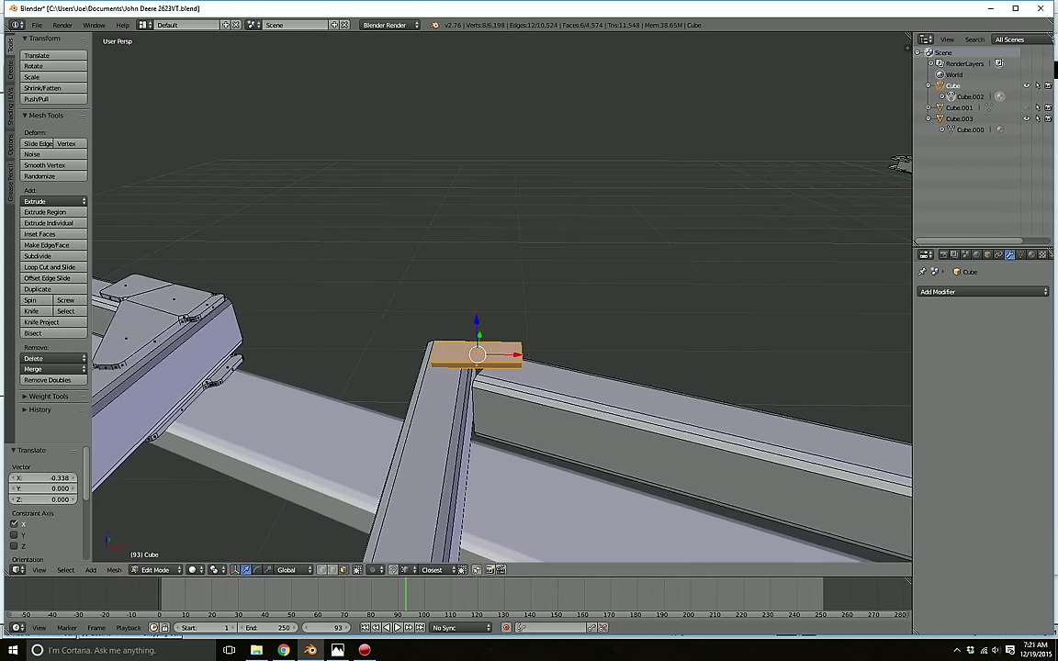
- Move the strip 0.065 along X over the end of the end beam and widen it slightly along Y
left_click_drag(518, 355, 556, 355)
middle_click_drag(556, 355, 799, 314)
scroll(799, 314, "up", 1)
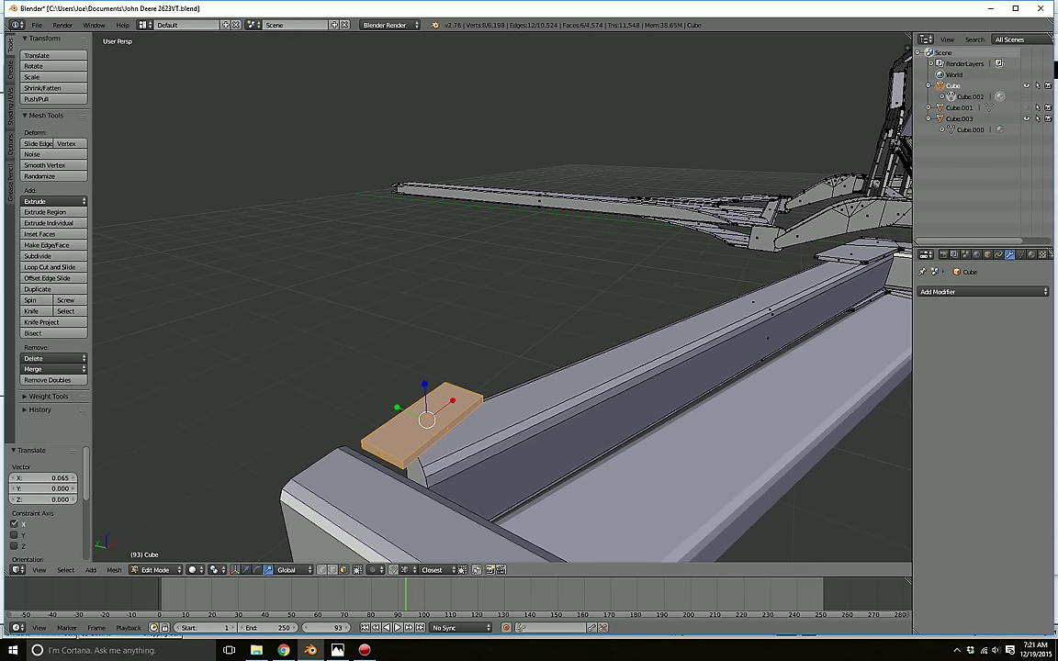
left_click_drag(396, 407, 386, 408)
key("a")
- Extrude the strip's end face across the long beam and its side face -0.123 along Y to form an L-shaped plate
left_click(386, 408)
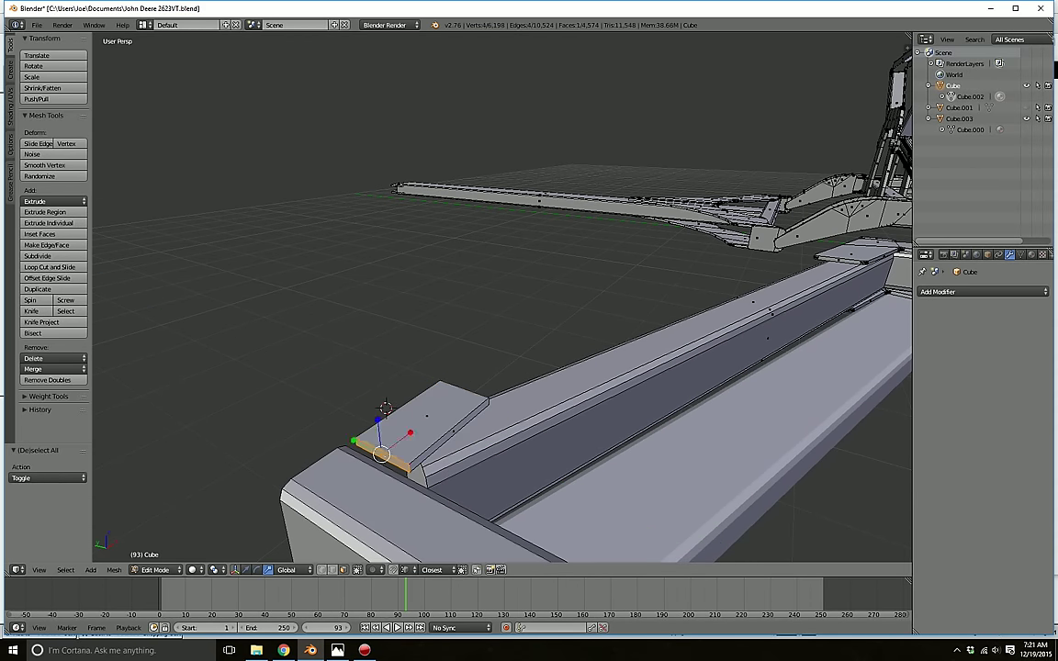
key("e")
left_click(310, 509)
key("a")
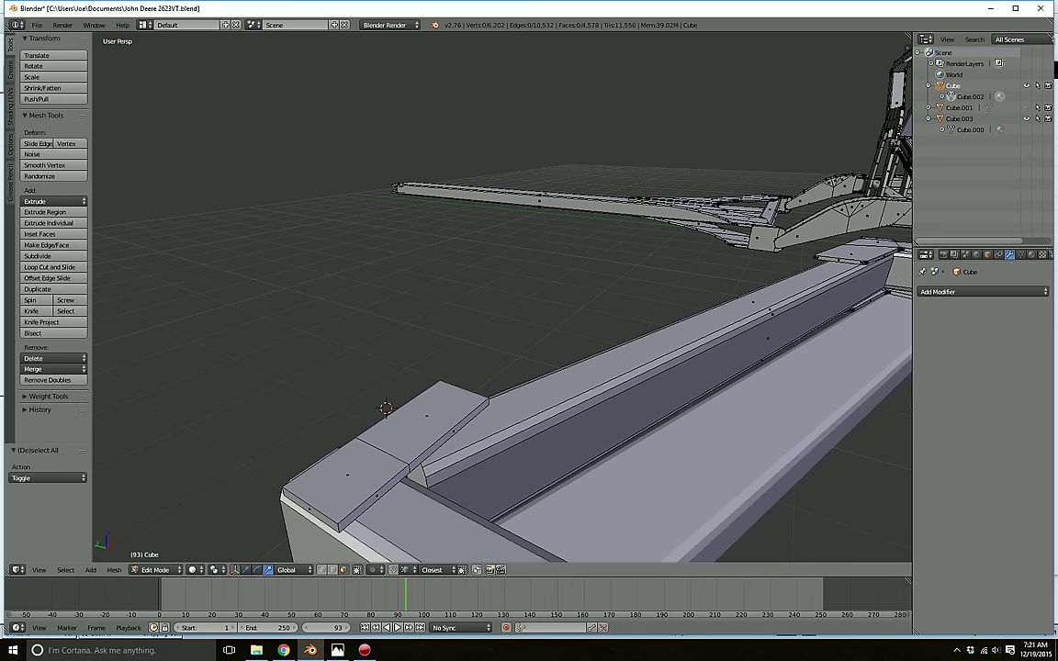
right_click(374, 498)
key("e")
left_click(472, 533)
scroll(472, 533, "down", 3)
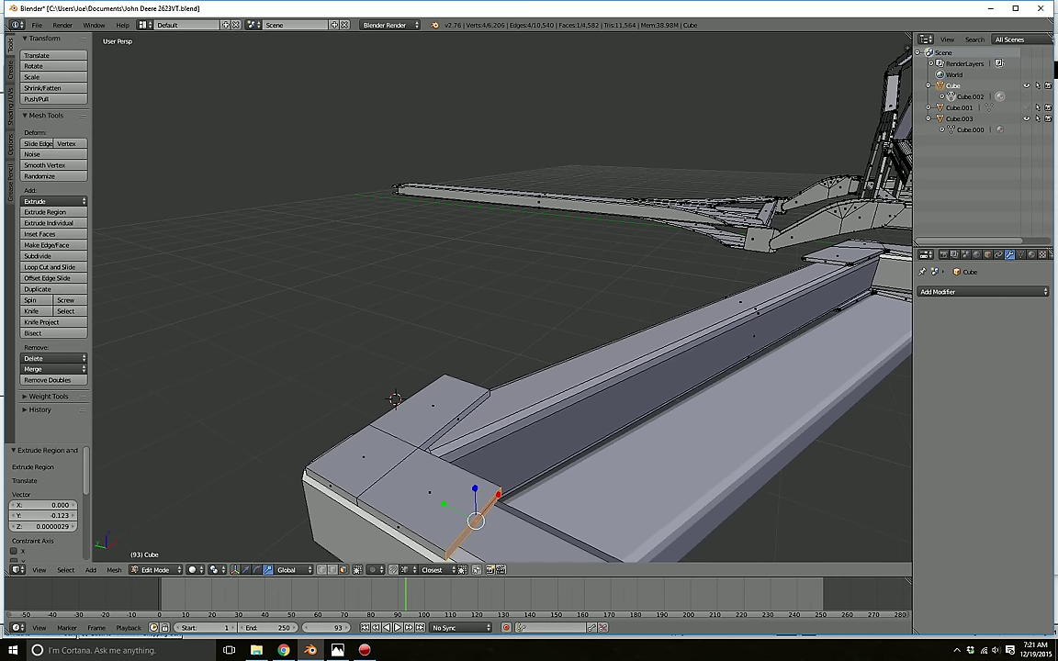
- Adjust the end face of the L-plate's long-beam arm along Y and narrow it along X to taper the arm
middle_click_drag(472, 533, 483, 538)
left_click_drag(446, 445, 481, 462)
left_click(481, 465)
key("a")
middle_click_drag(481, 465, 505, 419)
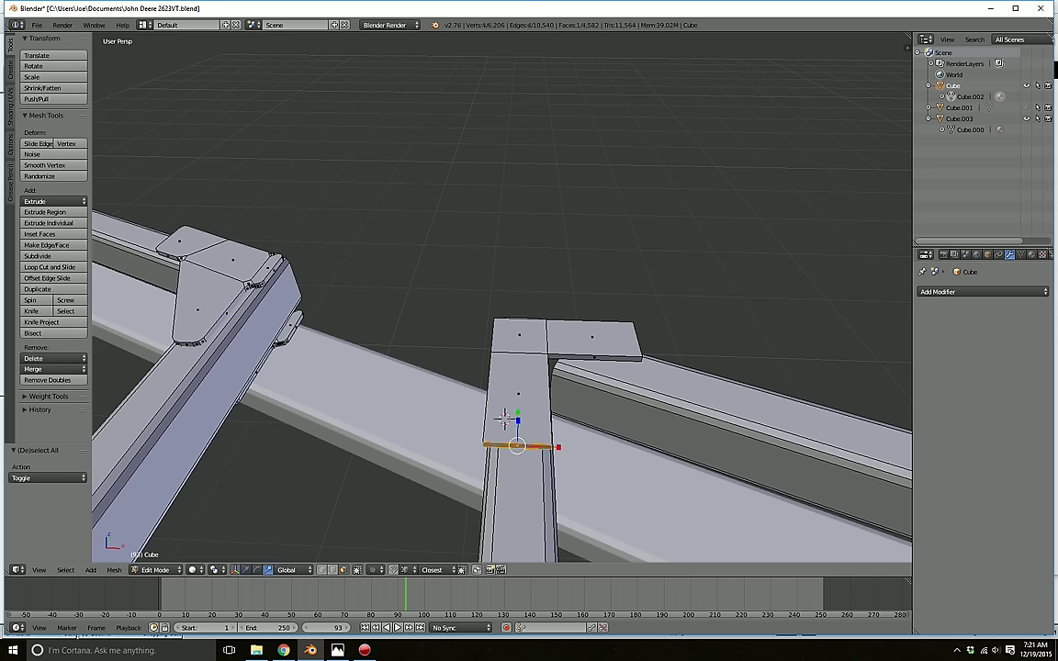
left_click_drag(560, 448, 549, 453)
key("a")
- Move the end face of the L-plate's other arm along X to lengthen it and along Y to follow the angled end beam
middle_click_drag(549, 453, 395, 430)
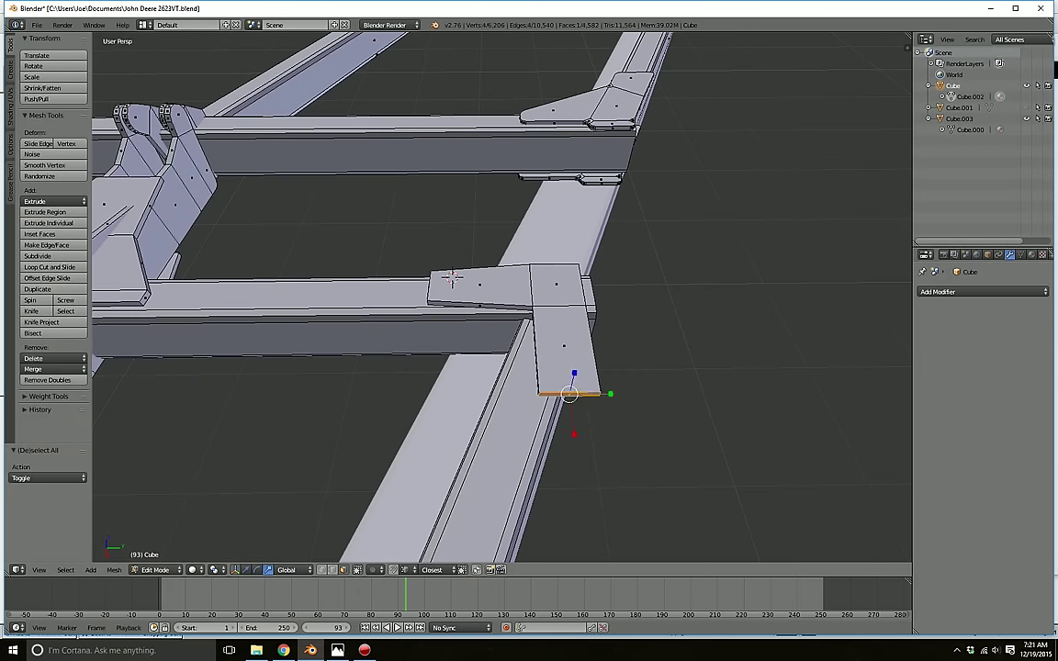
left_click_drag(574, 432, 573, 467)
left_click(572, 471)
left_click_drag(612, 425, 552, 427)
key("a")
middle_click_drag(552, 426, 355, 393)
scroll(267, 400, "up", 1)
scroll(502, 297, "up", 2)
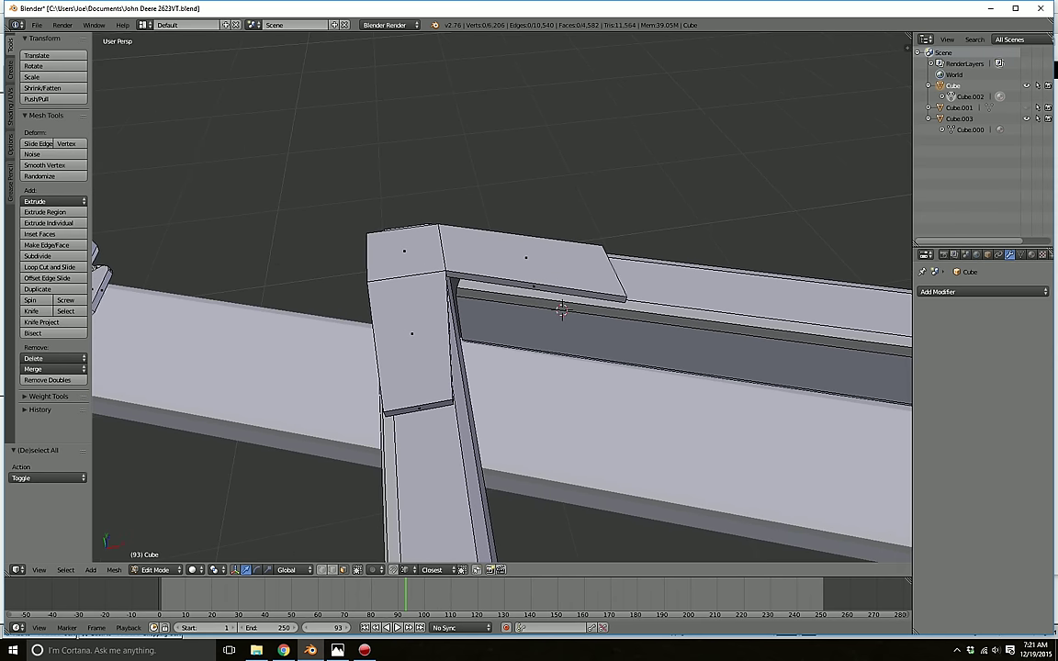
- Check the frame reference diagram and shift the outer side faces of the L-plate's corner and end-beam arm slightly inward along X
left_click(338, 650)
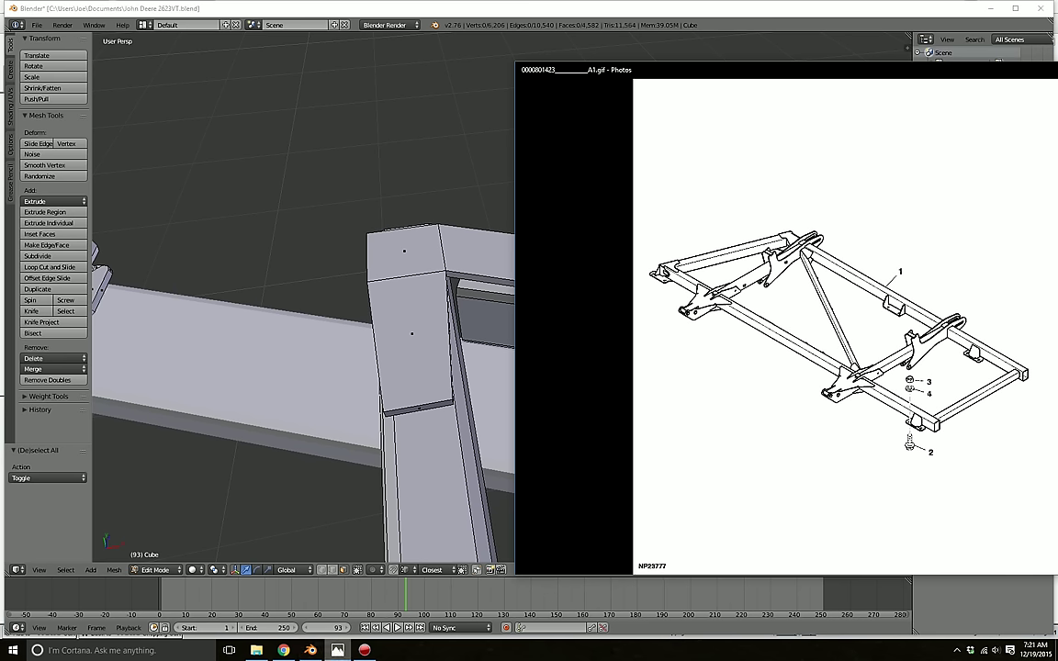
left_click(311, 650)
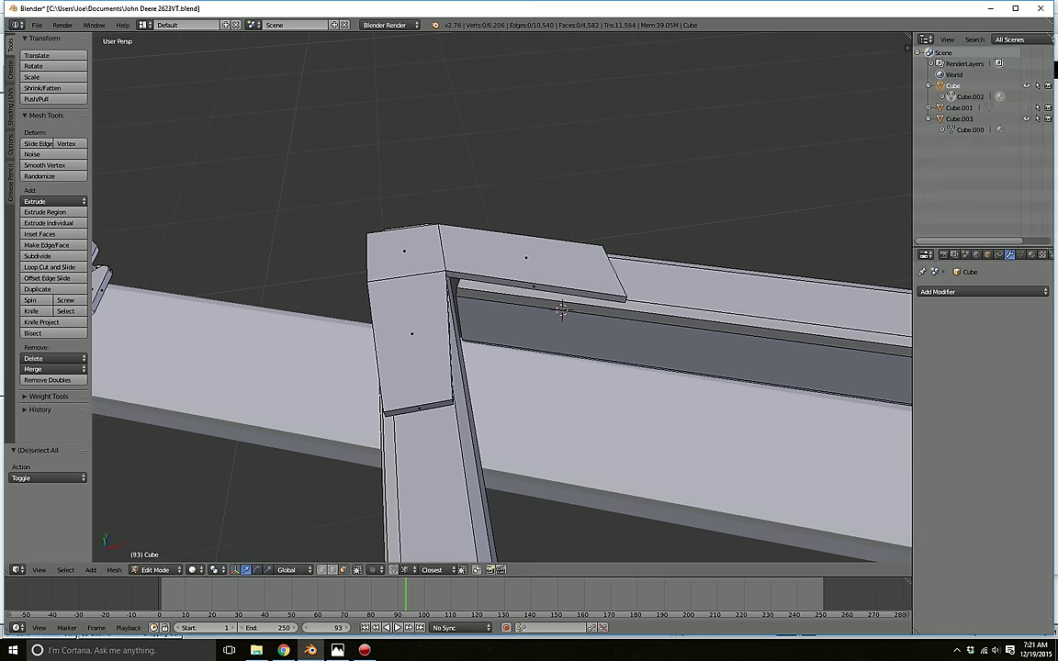
middle_click_drag(389, 405, 588, 322)
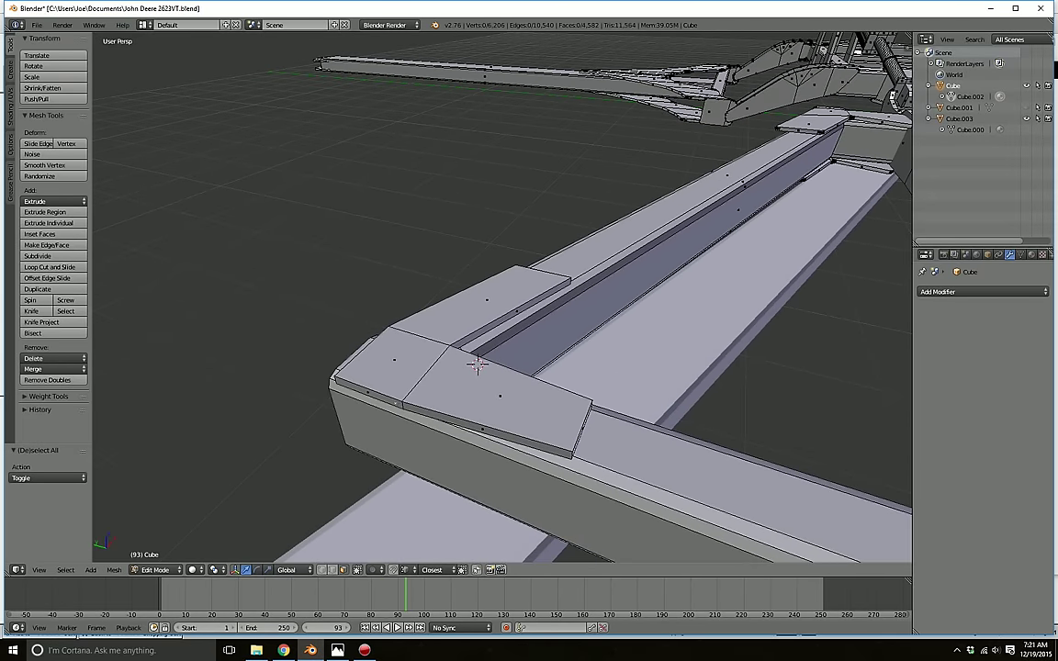
right_click(368, 393)
right_click(482, 430, "shift")
left_click_drag(449, 387, 457, 378)
- Extrude the outer side face of the L-plate's corner block outward by about 0.029 to form a short tab
key("a")
key("e")
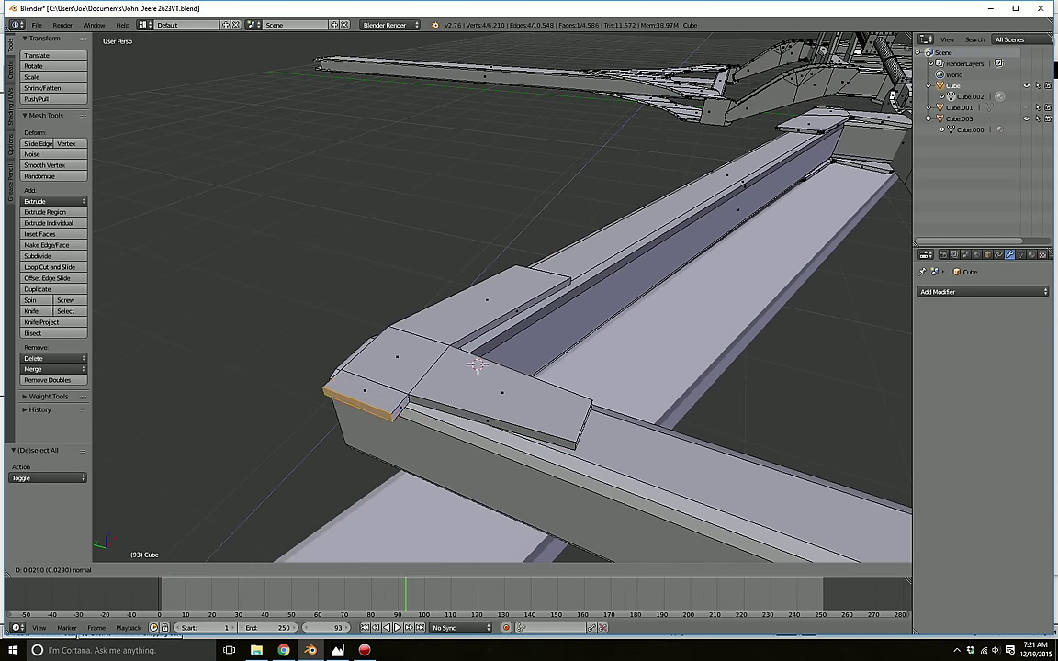
left_click(361, 403)
key("a")
- Try to narrow the long-beam arm by moving its inner side -0.007 along X, and undo the change
middle_click_drag(361, 403, 230, 432)
middle_click_drag(766, 515, 706, 484)
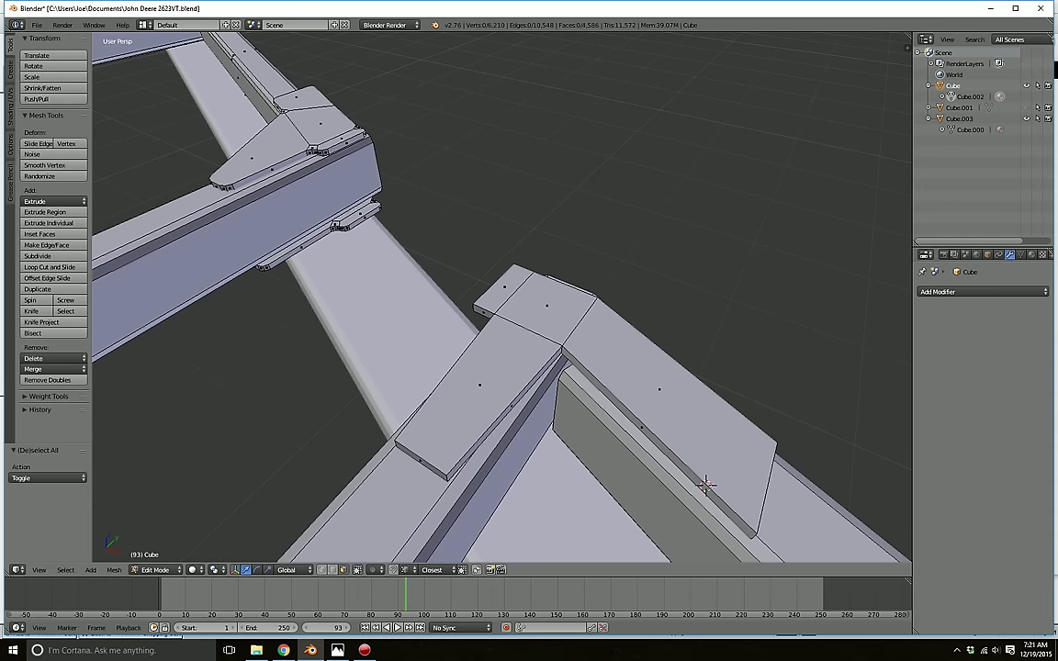
right_click(512, 405)
left_click_drag(546, 425, 538, 421)
middle_click_drag(537, 422, 602, 387)
scroll(602, 387, "down", 2)
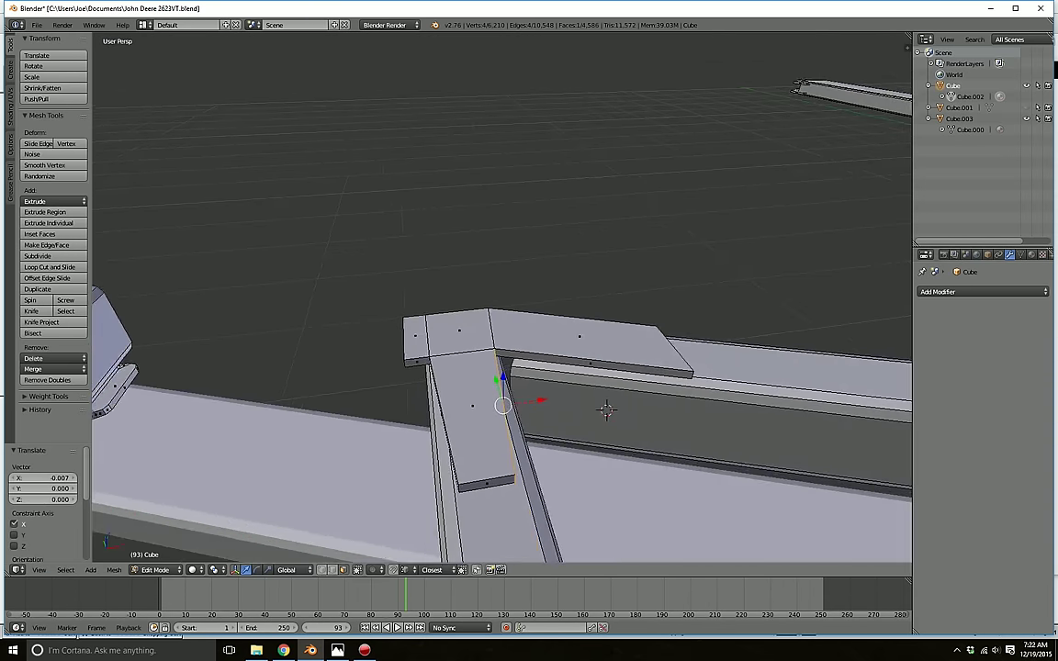
key("a")
key("ctrl+z")
key("ctrl+z")
key("ctrl+z")
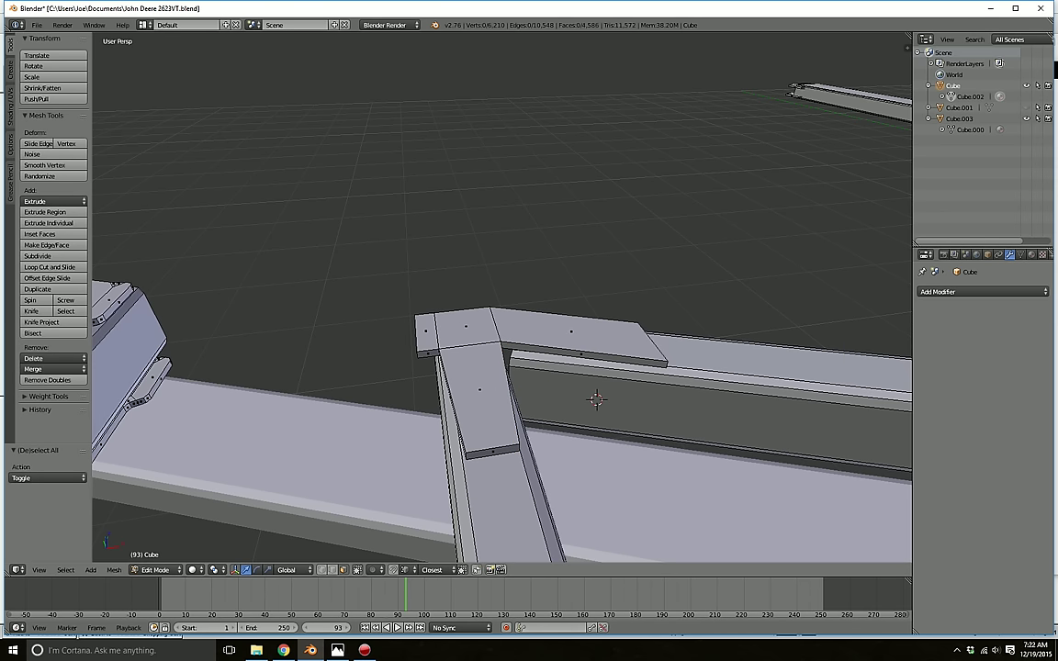
- Move the end-beam arm together with the inner side of the long-beam arm about -0.006 along X
key("l")
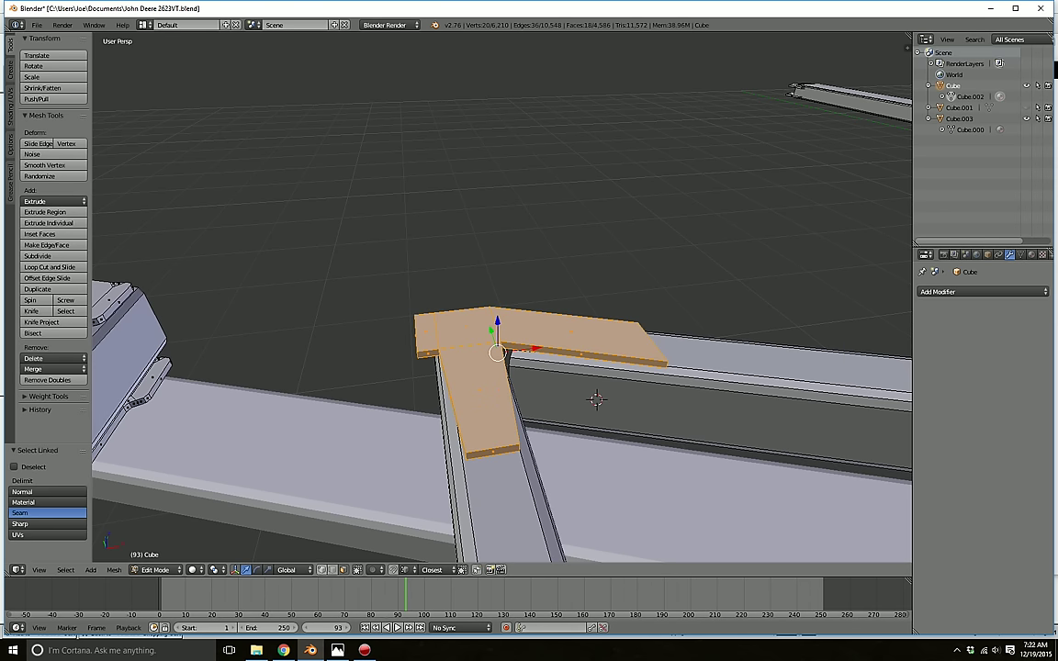
left_click(358, 570)
key("c")
scroll(395, 342, "down", 7)
middle_click_drag(411, 307, 439, 444)
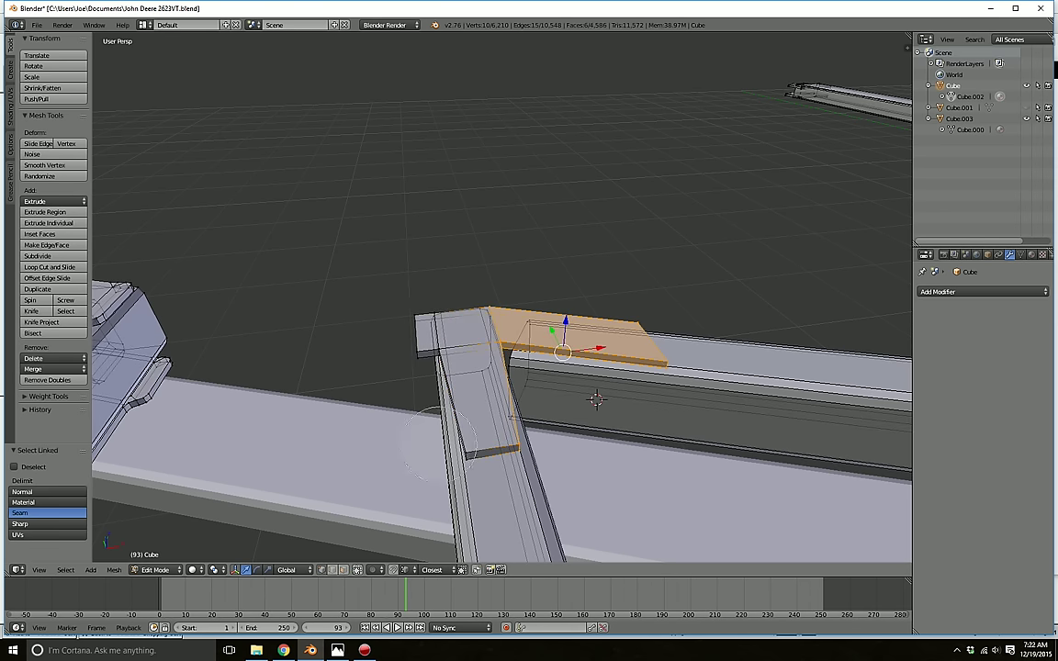
right_click(469, 460)
key("g")
key("x")
left_click(465, 460)
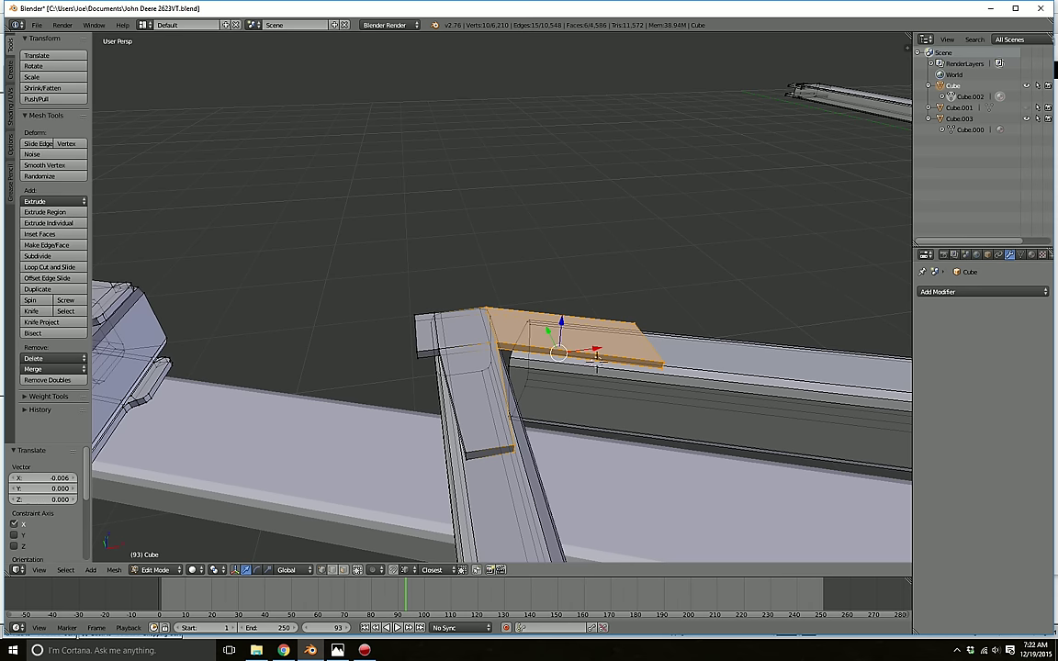
key("a")
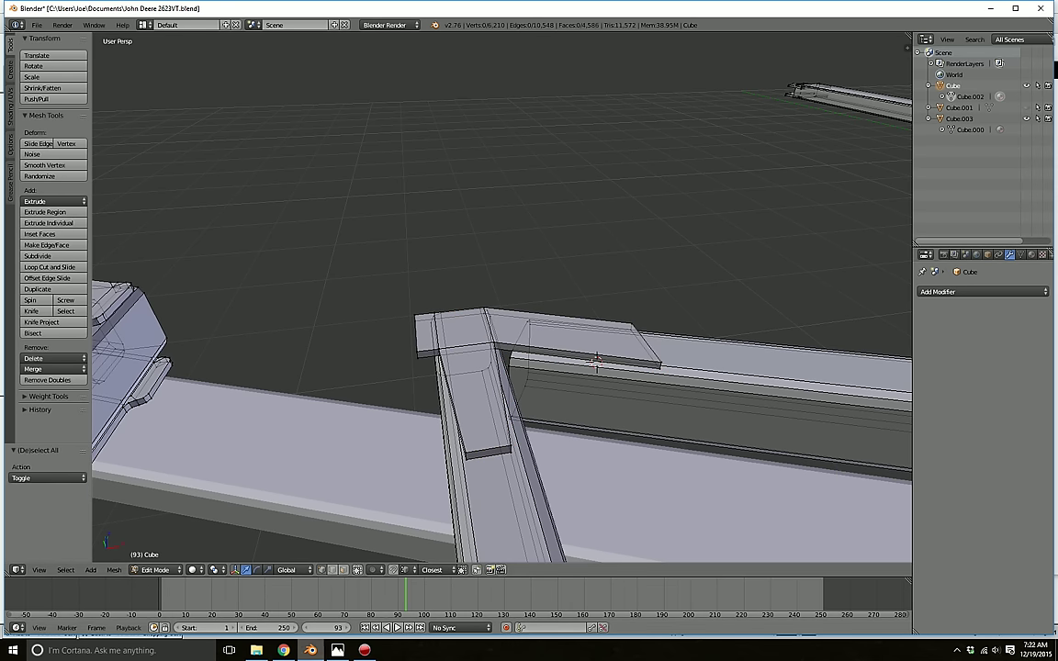
- Recheck the reference diagram and move the inner corner edge at the end-beam arm's tip -0.031 along X
left_click(338, 650)
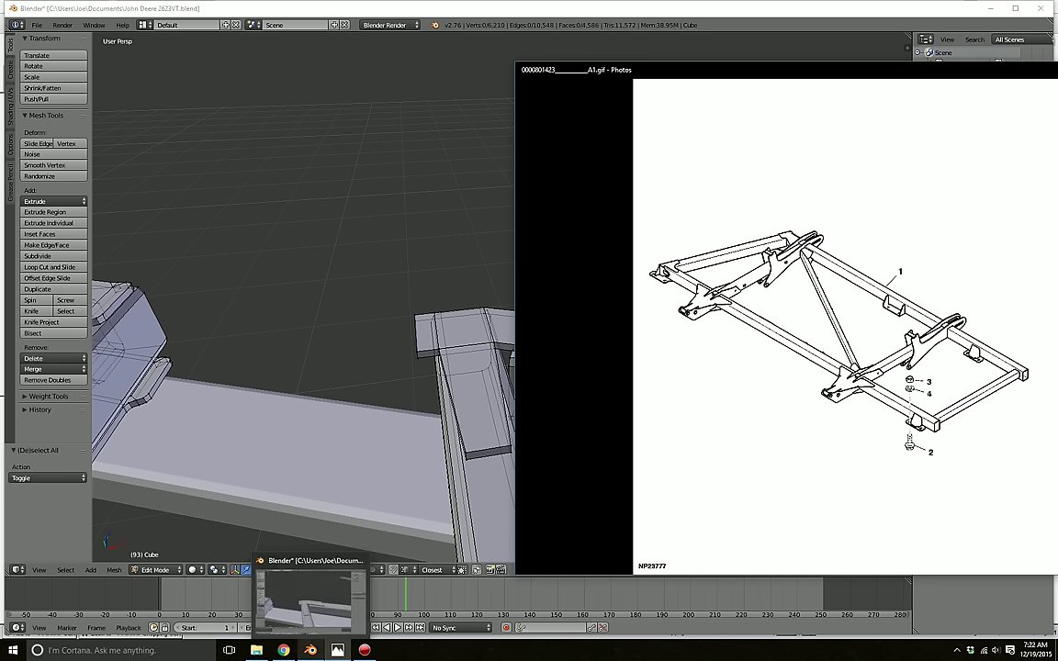
left_click(310, 651)
middle_click_drag(711, 349, 646, 388)
key("c")
right_click(700, 423)
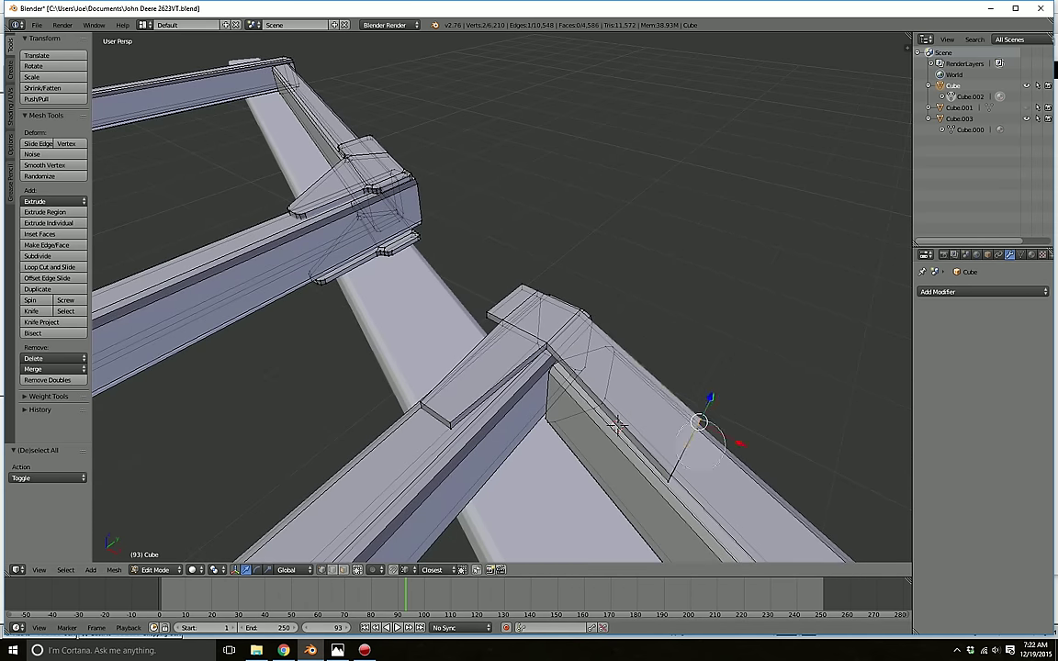
left_click(674, 482)
right_click(674, 482)
middle_click_drag(674, 480, 720, 450)
left_click_drag(691, 429, 668, 421)
middle_click_drag(669, 421, 595, 443)
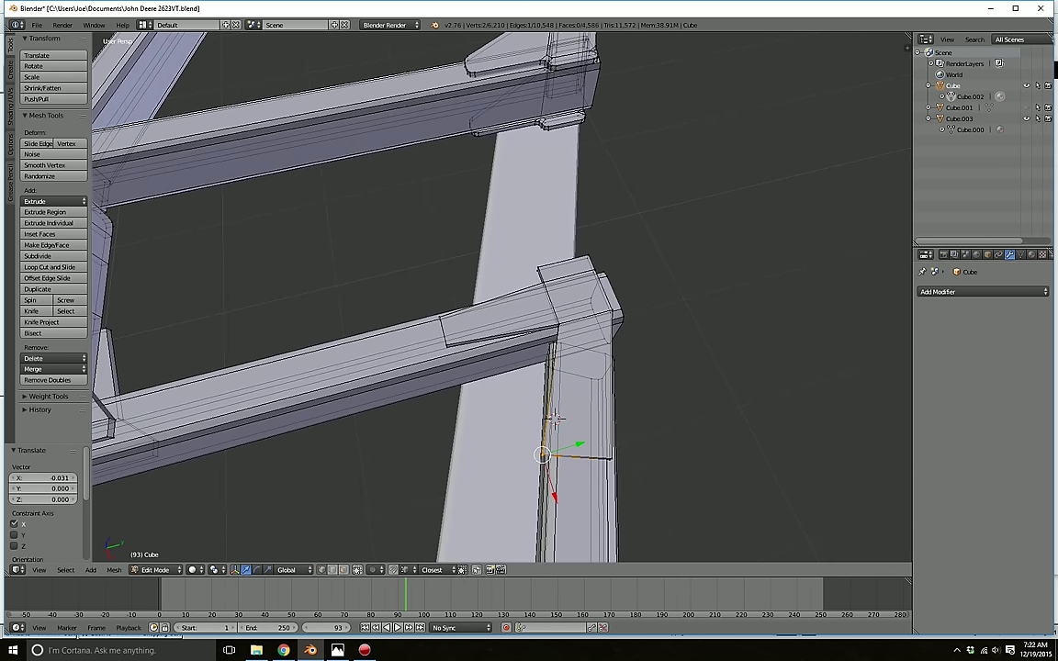
- Fine-tune the same tip edge of the end-beam arm slightly along Y and by -0.009 along X
left_click_drag(581, 442, 590, 440)
middle_click_drag(590, 440, 707, 386)
left_click_drag(588, 322, 635, 335)
left_click(576, 346)
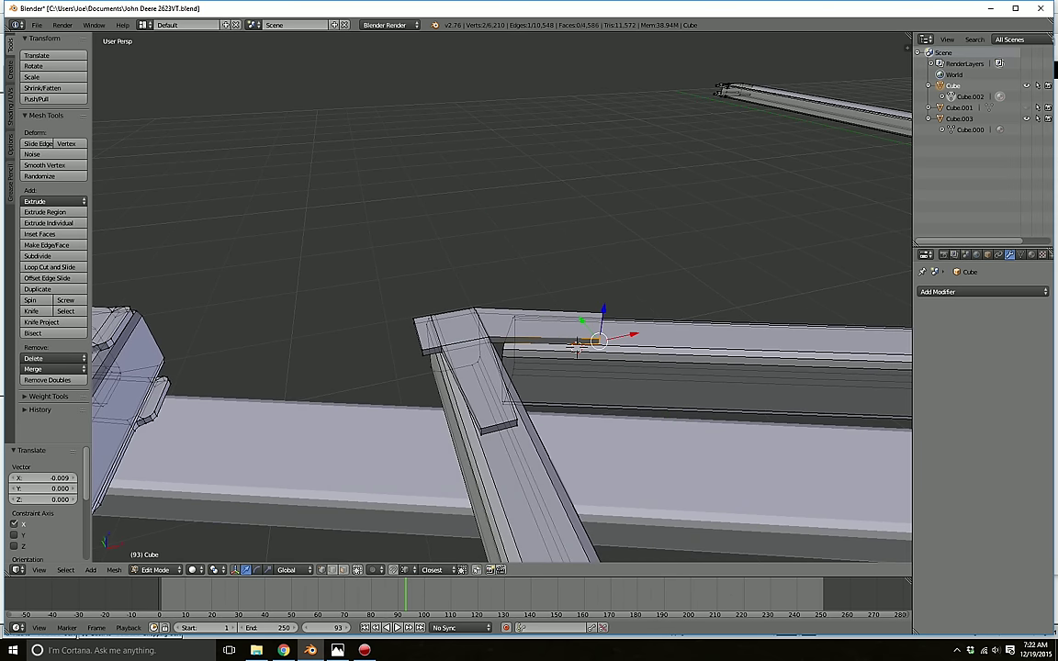
key("a")
- Bevel the L-plate's inner corner edge between the two arms with an offset of about 0.094 and 4 segments
middle_click_drag(577, 347, 512, 379)
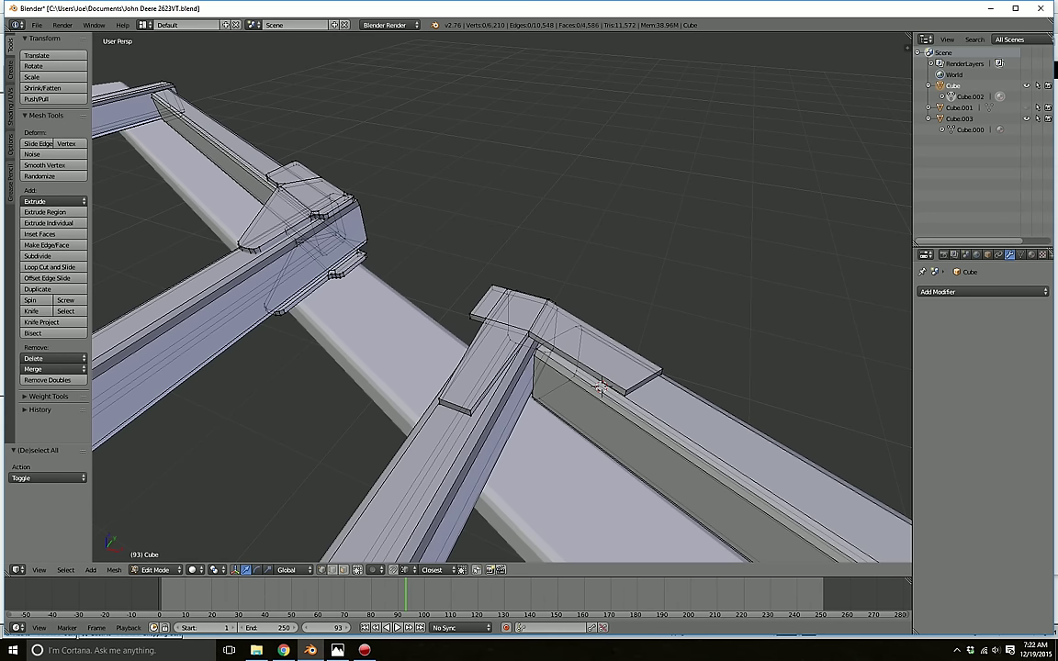
scroll(513, 378, "up", 2)
middle_click_drag(513, 379, 462, 354, "shift")
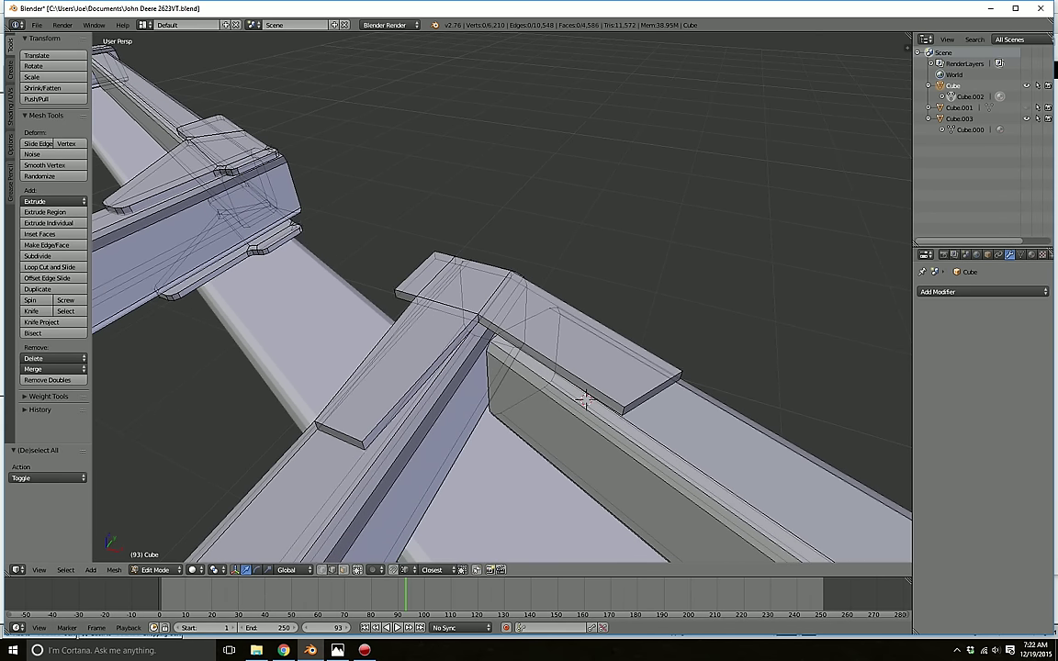
key("l")
mouse_move(361, 440)
middle_mouse_down()
mouse_move(391, 326)
mouse_move(426, 257)
mouse_move(483, 243)
mouse_move(611, 314)
mouse_move(620, 386)
mouse_move(663, 358)
middle_mouse_up()
right_click(663, 358)
left_click(356, 570)
key("ctrl+b")
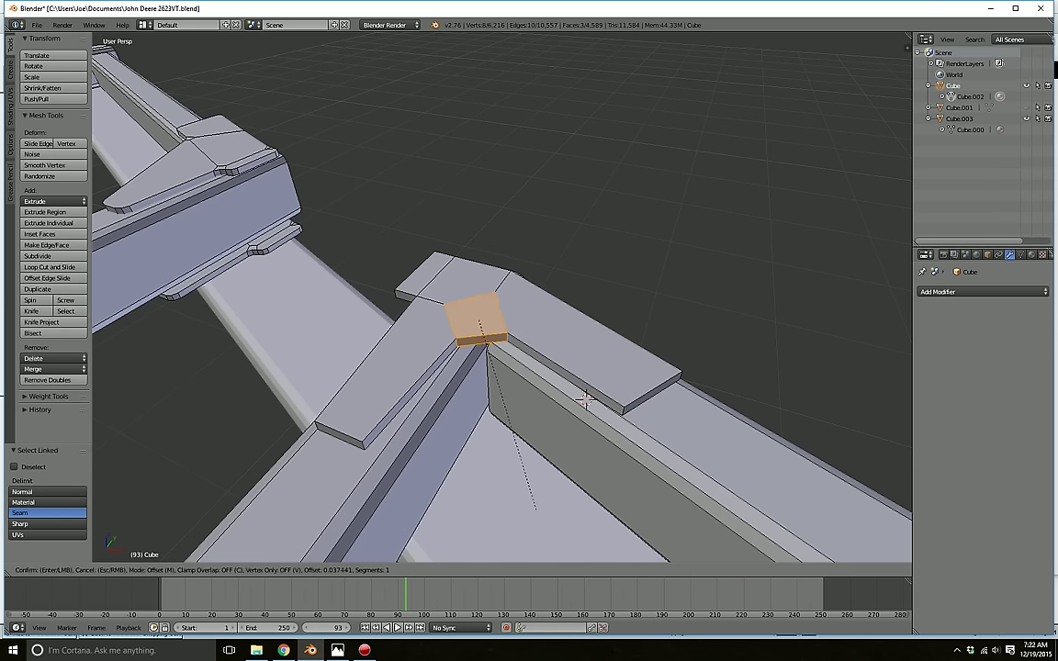
scroll(585, 399, "up", 3)
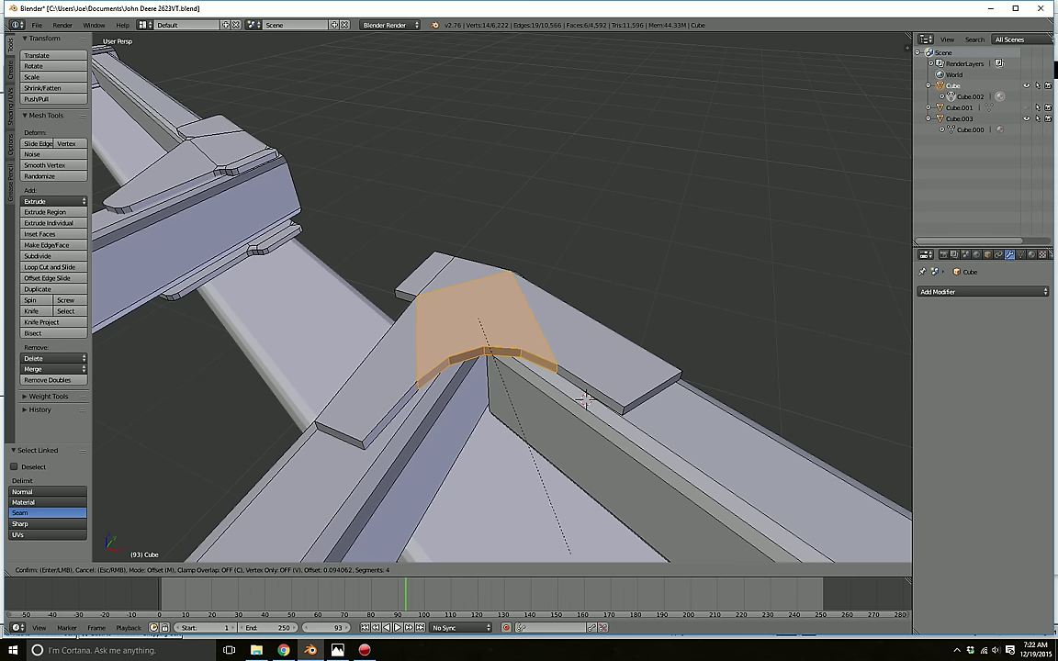
left_click(585, 399)
key("a")
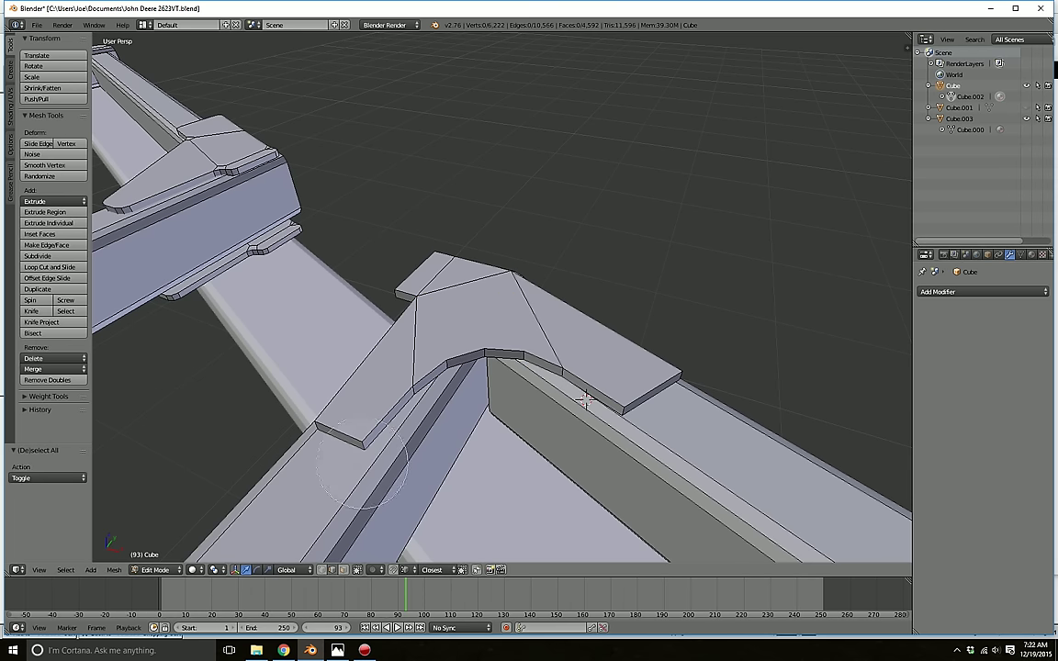
- Select the whole plate and deselect everything except the vertical corner edges at the arm tips, tab and outer corner
right_click(361, 450)
scroll(361, 450, "up", 3)
scroll(361, 450, "down", 2)
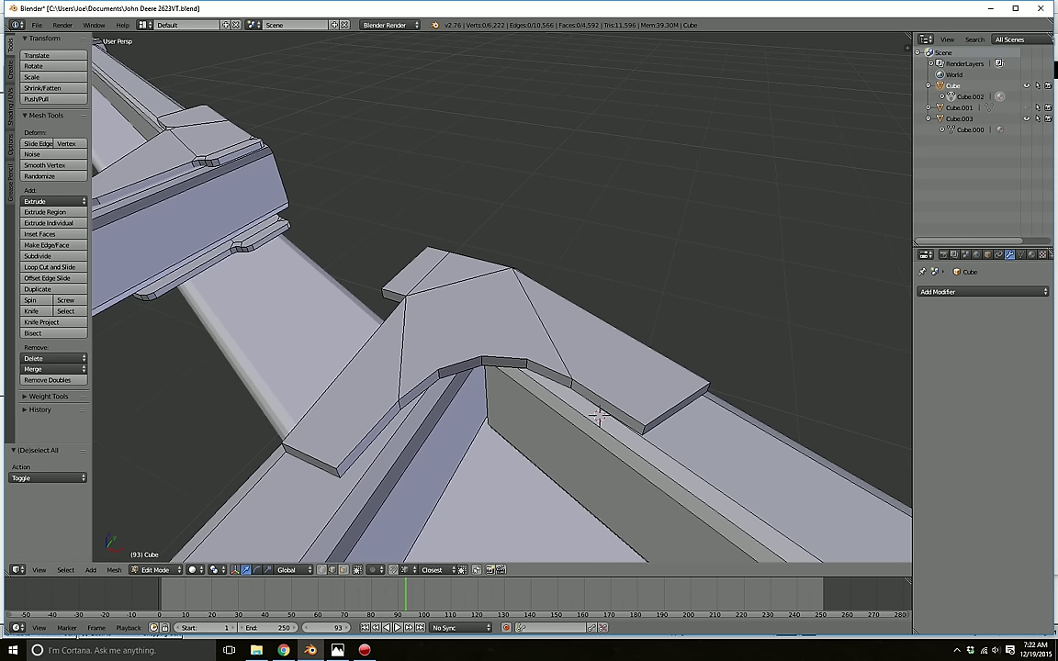
key("l")
left_click(358, 571)
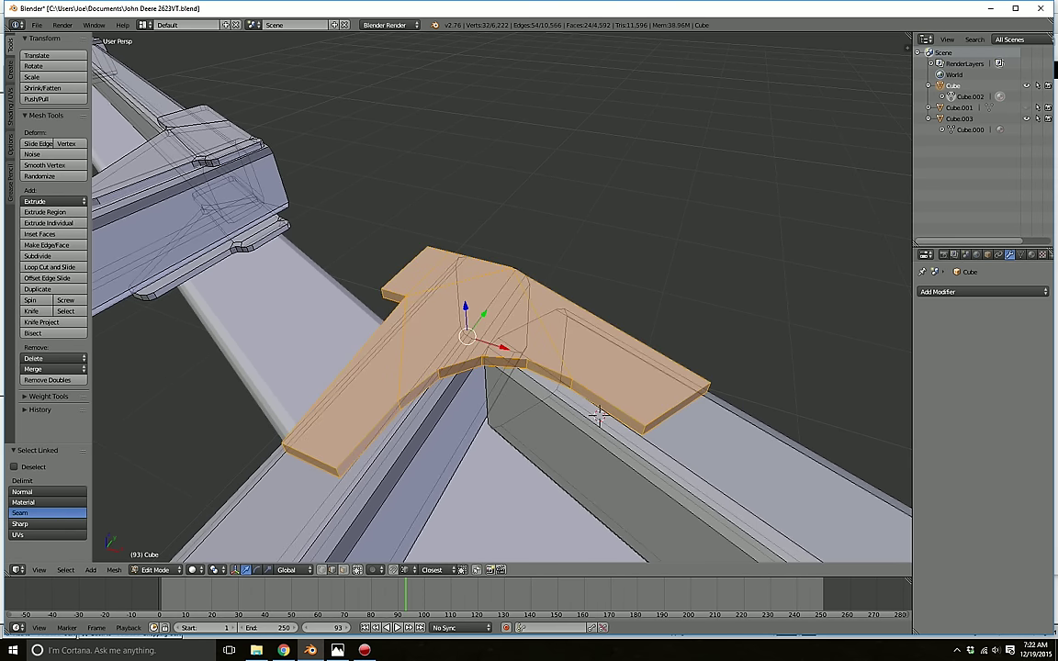
mouse_move(418, 407)
middle_mouse_down()
mouse_move(399, 380)
mouse_move(593, 345)
middle_mouse_up()
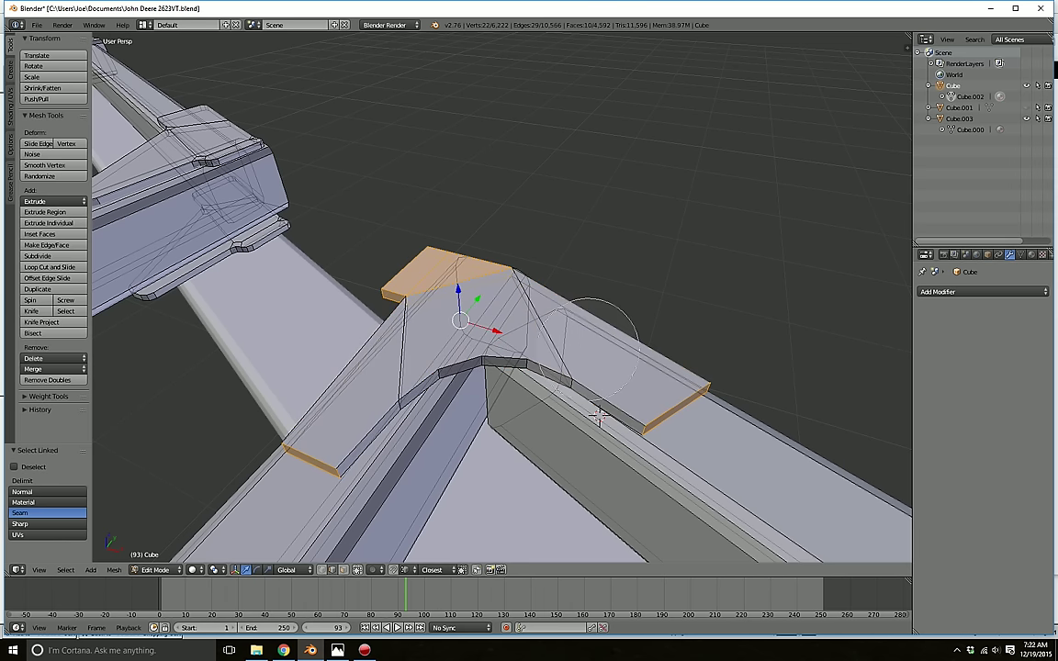
scroll(639, 373, "up", 3)
middle_click_drag(662, 397, 682, 424)
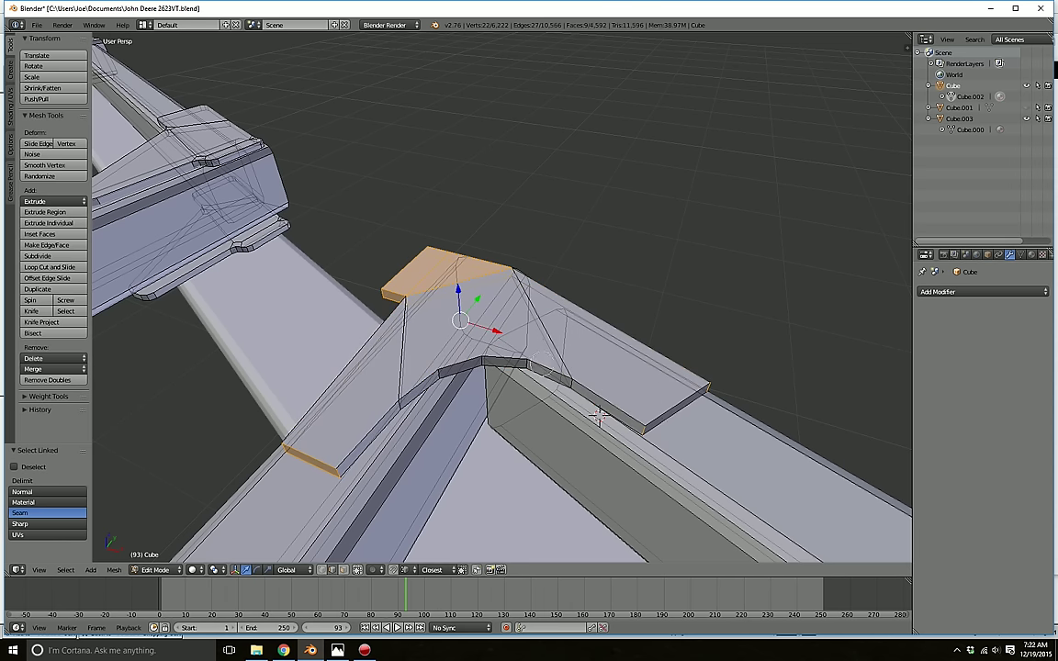
middle_click_drag(598, 416, 492, 275)
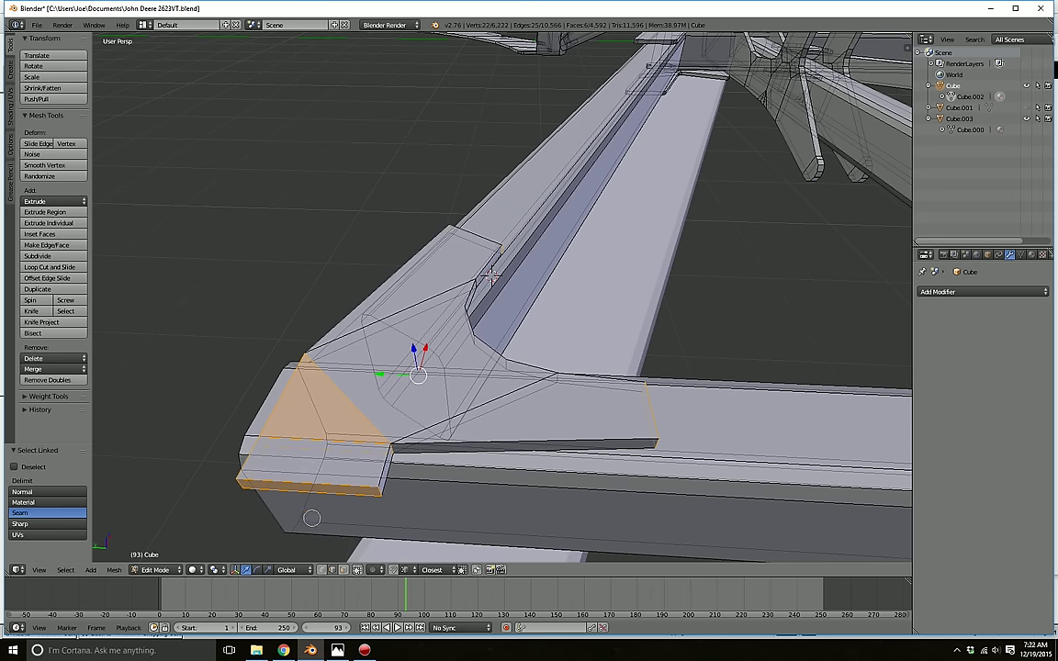
mouse_move(312, 518)
middle_mouse_down()
mouse_move(317, 468)
mouse_move(252, 428)
middle_mouse_up()
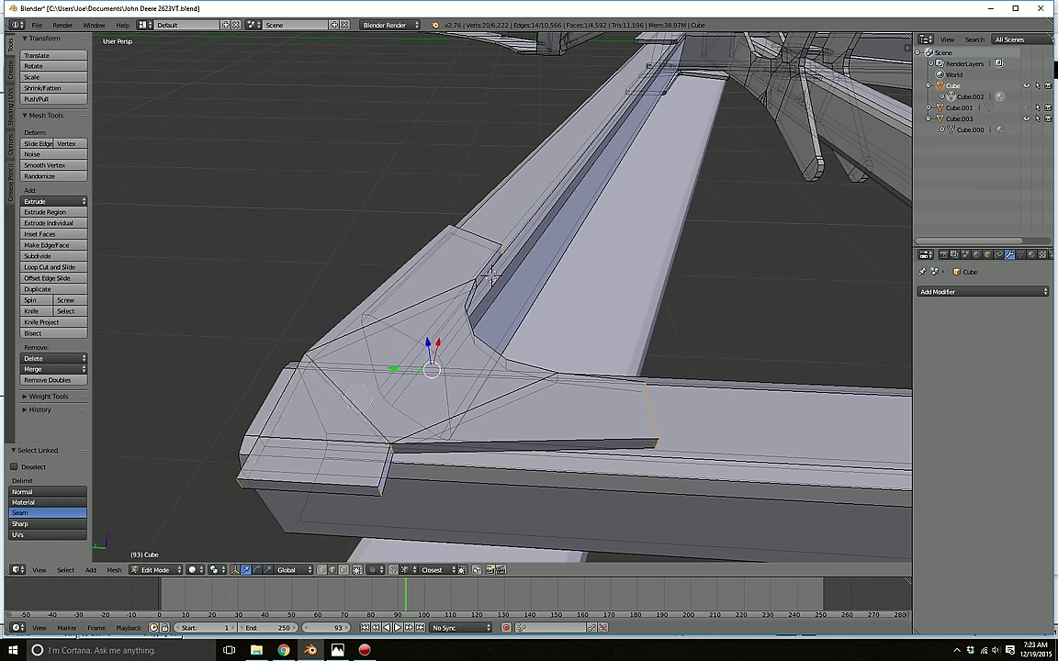
scroll(650, 447, "up", 1)
key("c")
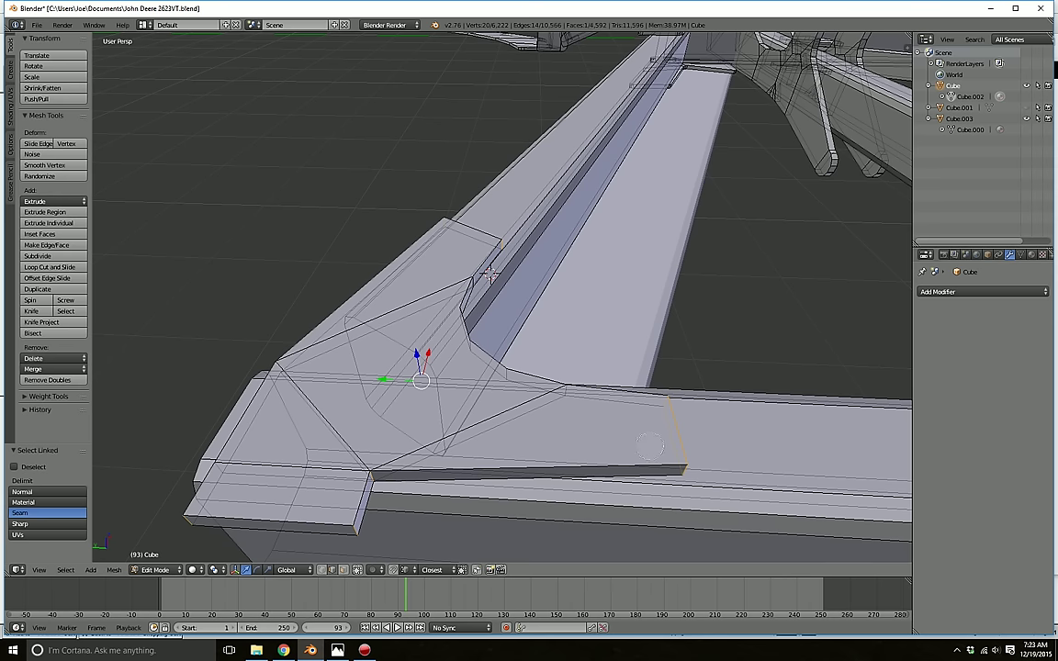
- Try to bevel all the selected plate corners together, and undo the bevel
key("ctrl+b")
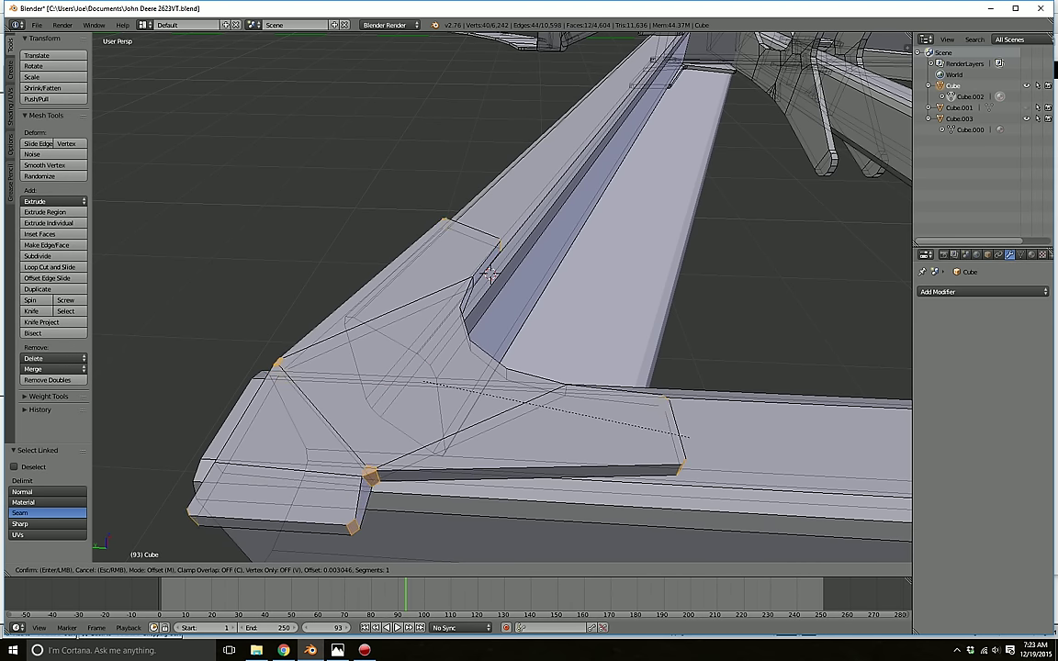
left_click(684, 466)
middle_click_drag(685, 466, 661, 475)
key("ctrl+z")
- Deselect the notch edge beside the tab and bevel the remaining plate corners by about 0.017 with 3 segments
middle_click(395, 416)
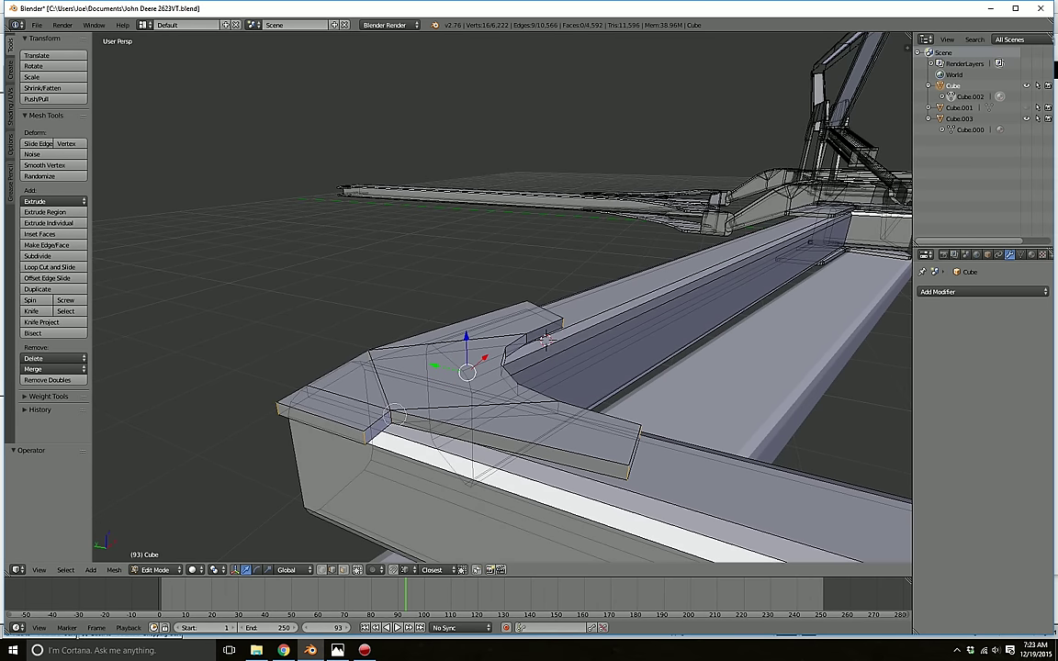
key("ctrl+b")
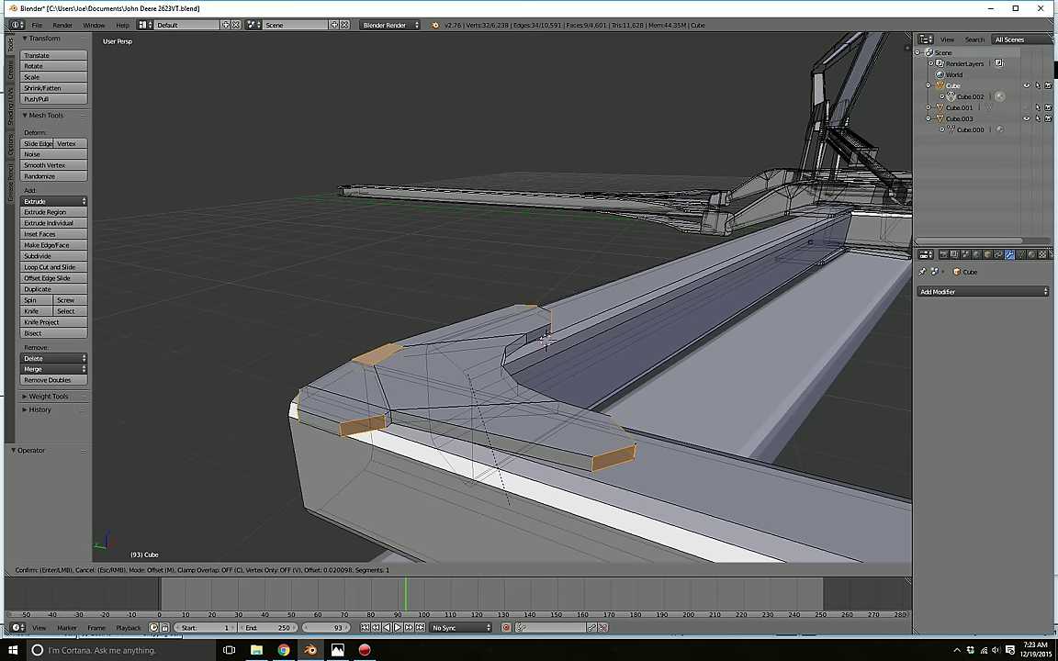
scroll(546, 340, "up", 1)
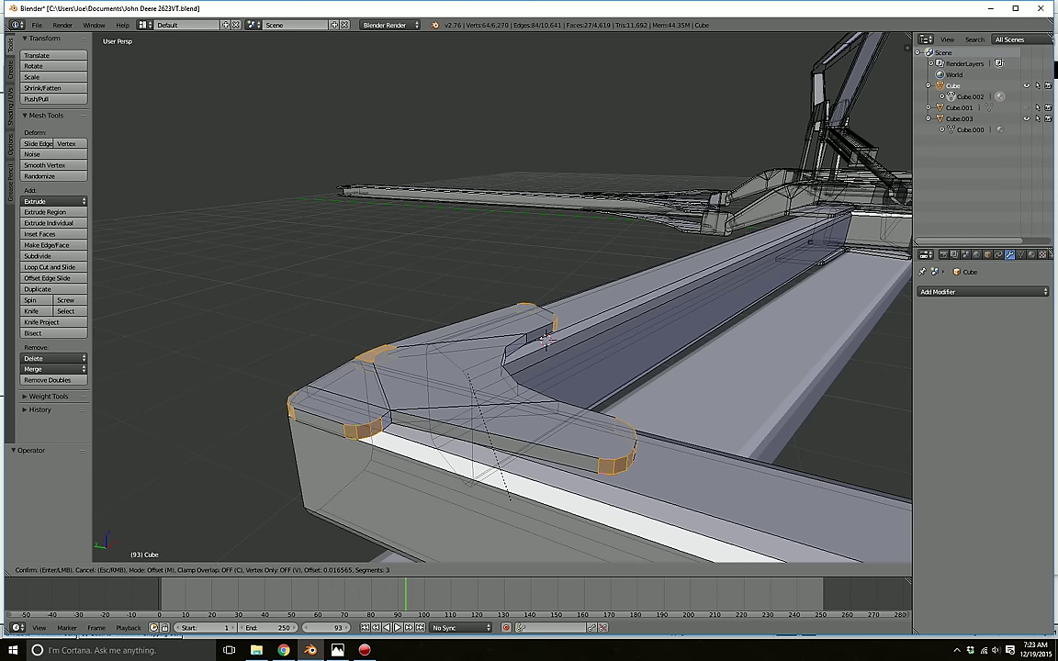
left_click(511, 500)
key("a")
- Round the notch edge between the tab and the end-beam arm with a multi-segment bevel
mouse_move(511, 501)
middle_mouse_down()
mouse_move(588, 546)
mouse_move(514, 508)
middle_mouse_up()
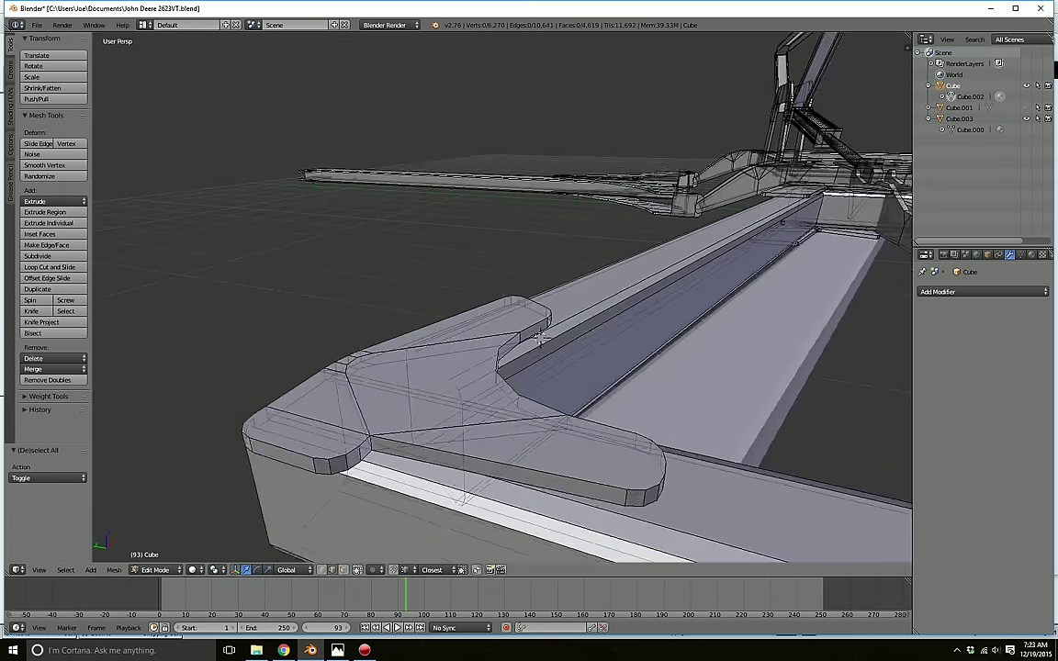
scroll(542, 340, "up", 1)
middle_click_drag(546, 342, 521, 378)
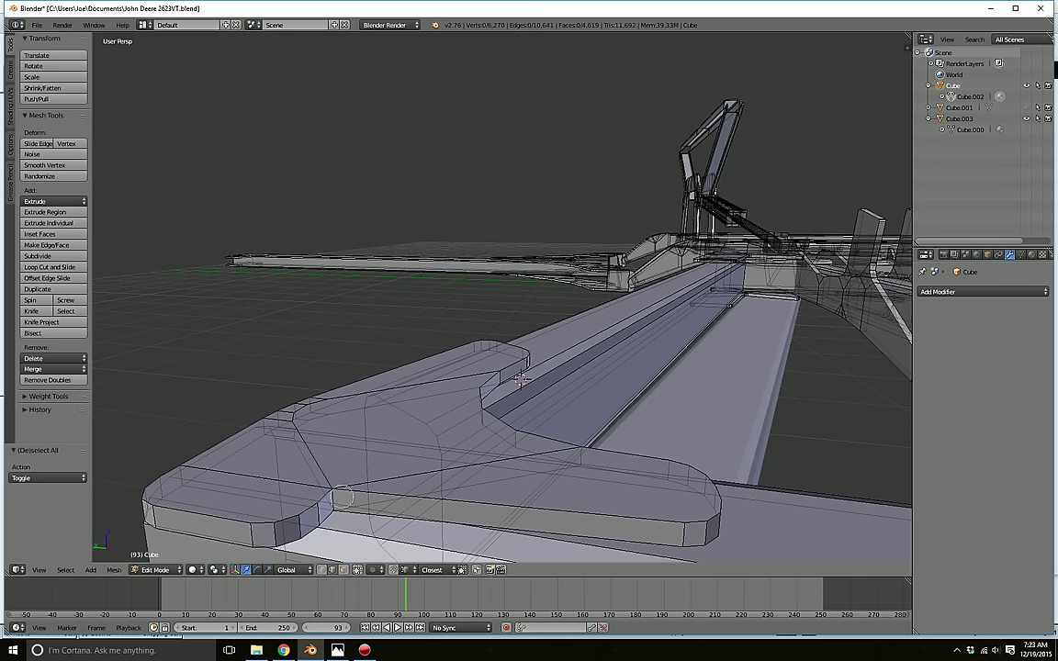
scroll(346, 501, "down", 1)
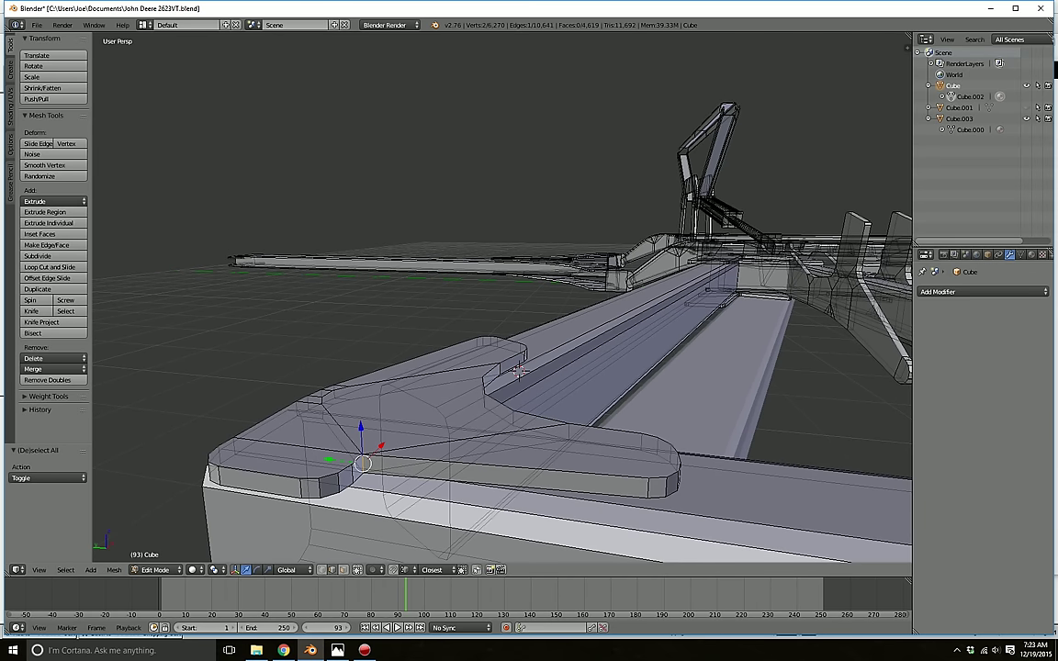
key("ctrl+b")
scroll(427, 508, "up", 1)
left_click(427, 508)
key("a")
- Select the whole corner gusset plate, turn off see-through display and nudge the plate very slightly along Y
middle_click_drag(427, 508, 459, 561)
key("l")
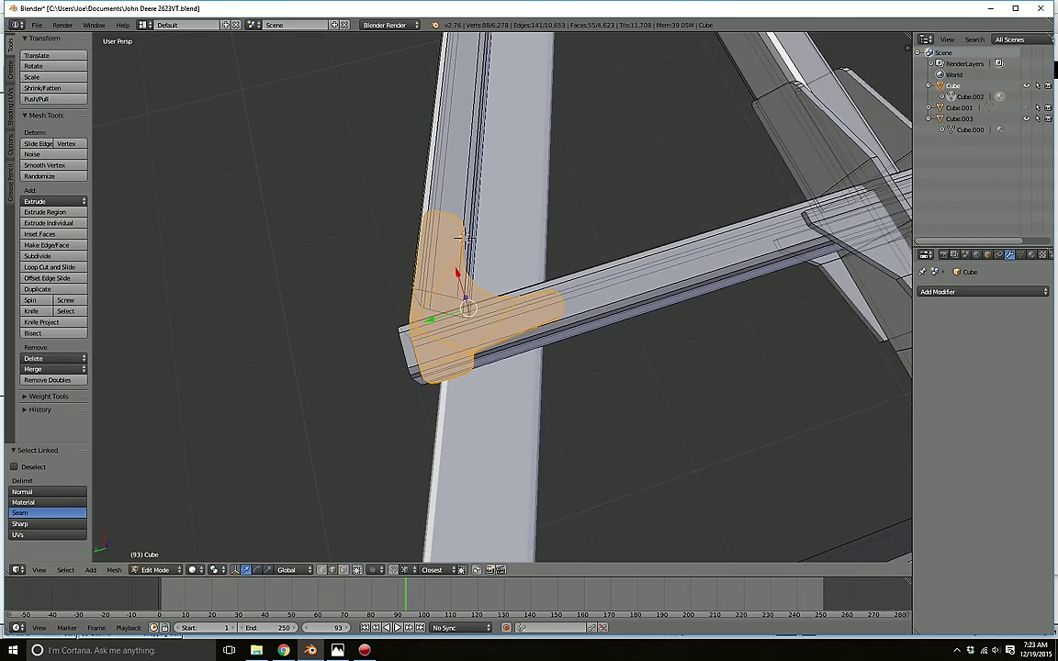
left_click(358, 571)
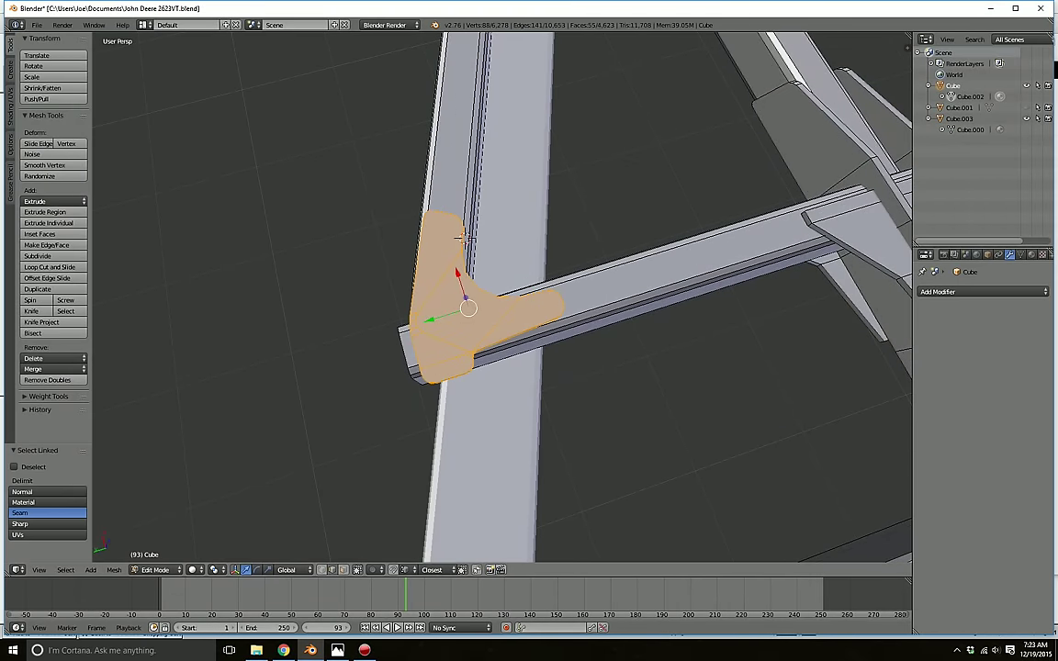
key("g")
key("y")
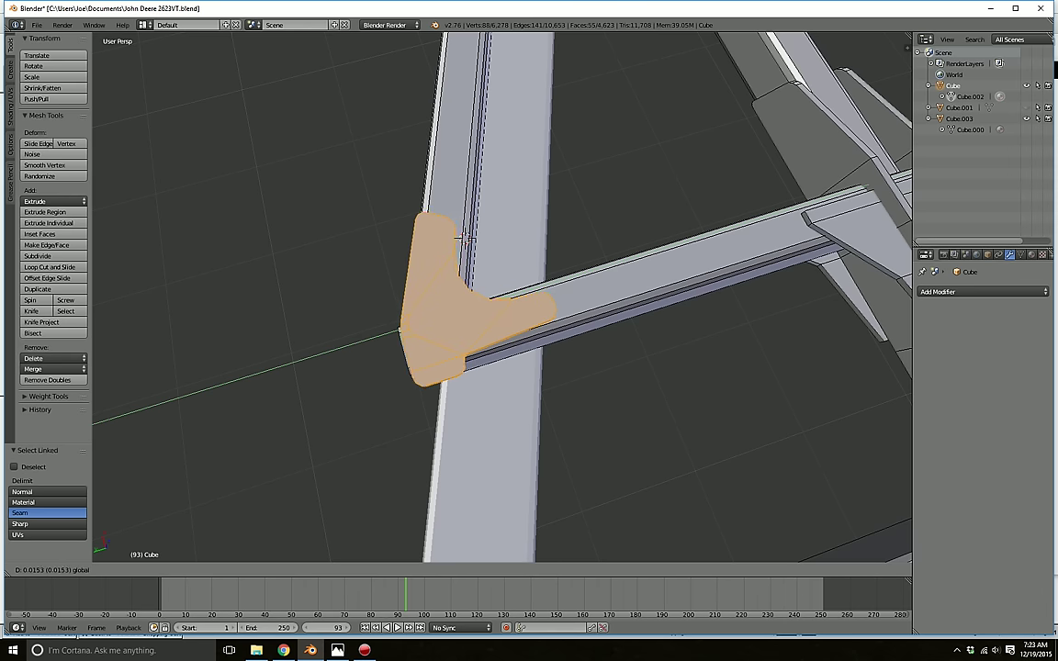
left_click(487, 303)
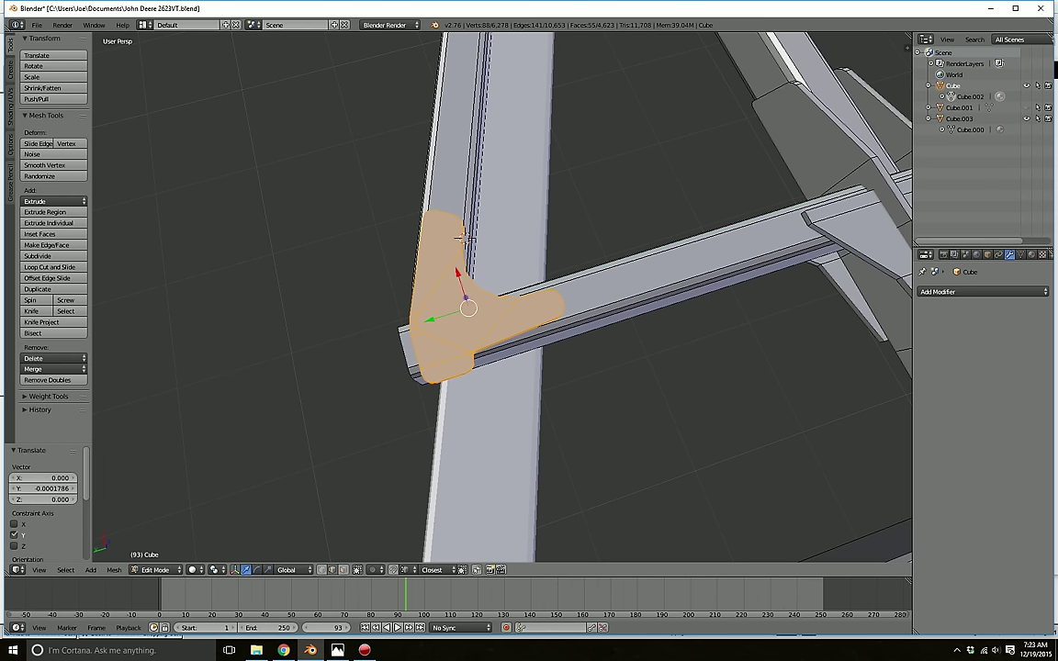
- Select the end face of the beam under the corner plate and shift it slightly inward along Y
middle_click_drag(487, 303, 634, 239, "shift")
key("a")
middle_click_drag(468, 266, 493, 259)
key("l")
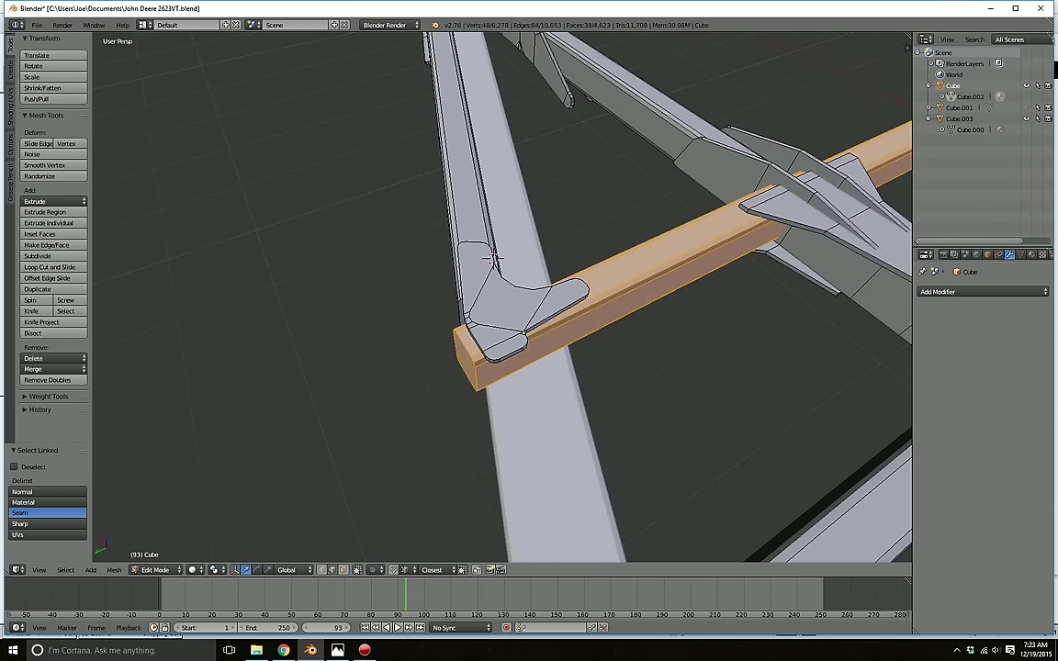
scroll(494, 259, "down", 10)
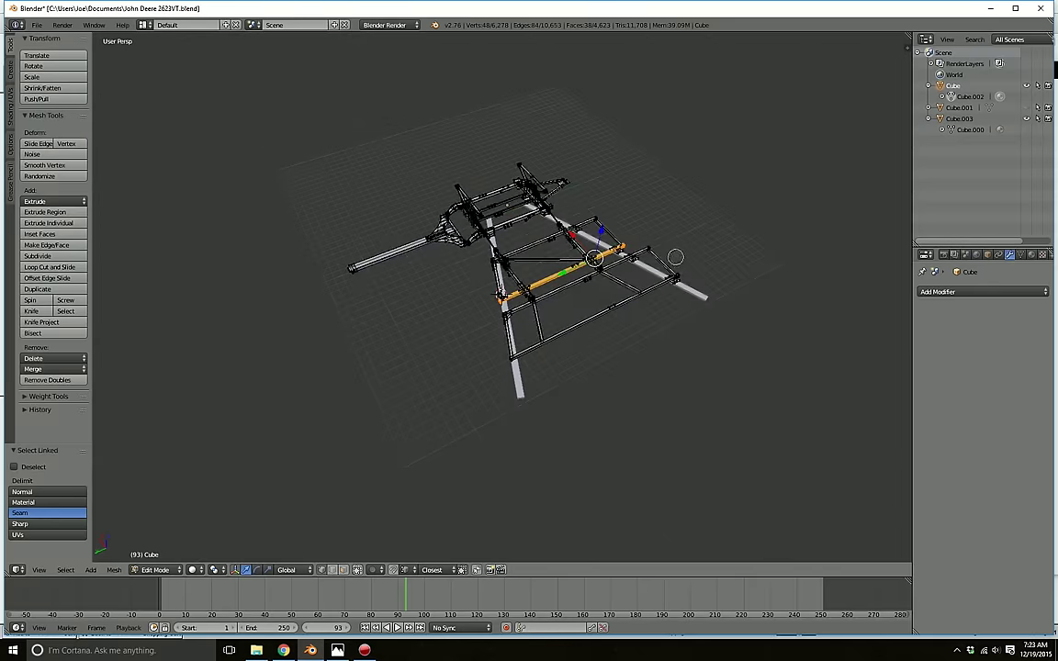
middle_click(621, 256)
right_click(621, 255)
scroll(502, 299, "up", 12)
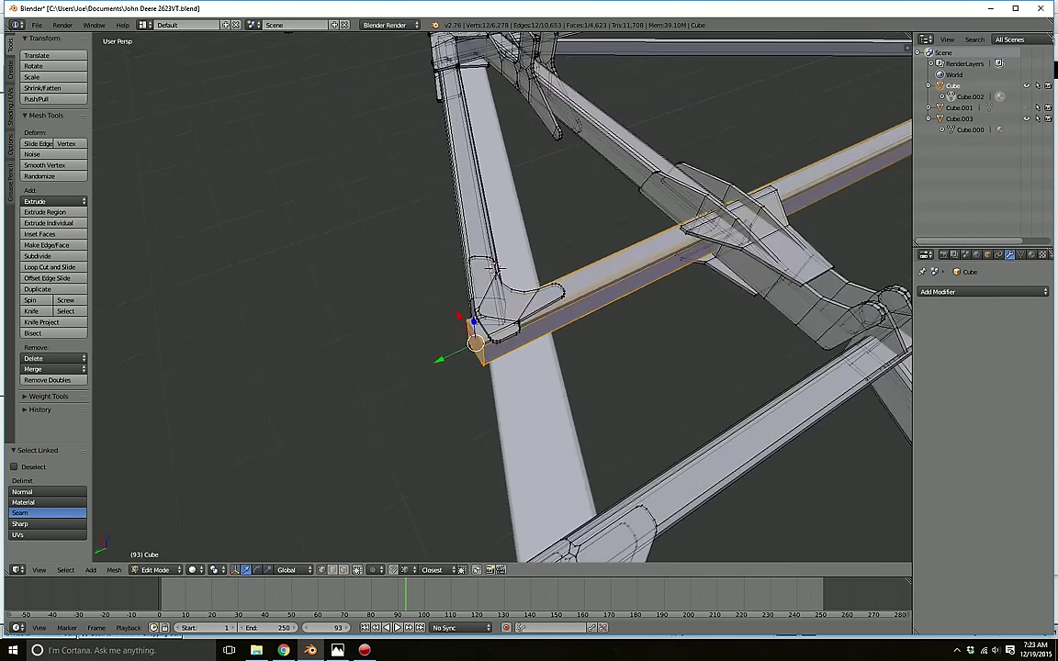
left_click_drag(442, 363, 447, 359)
key("a")
- Duplicate the finished corner plate in place and move the copy down along Z below the beam
scroll(451, 358, "down", 4)
middle_click_drag(450, 358, 464, 258)
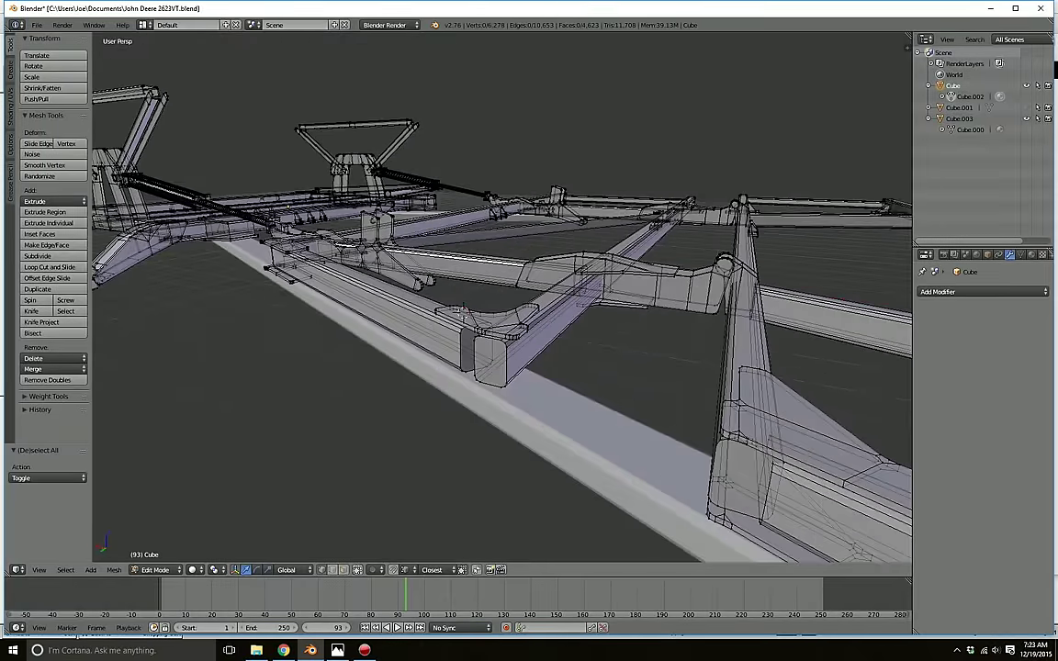
scroll(462, 313, "up", 1)
key("l")
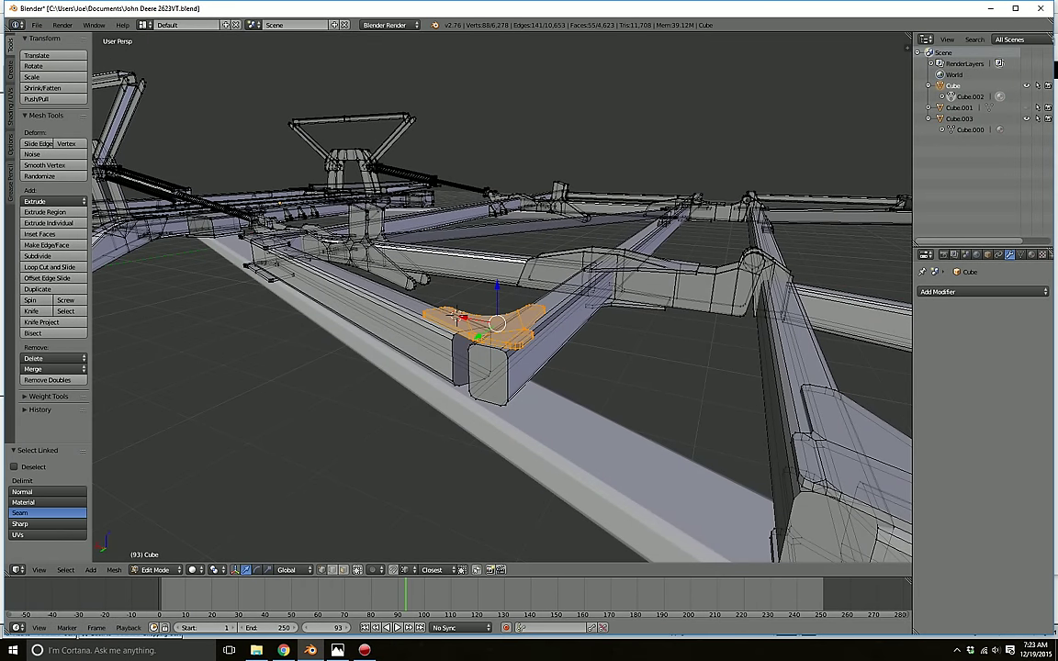
key("shift+d")
left_click(457, 317)
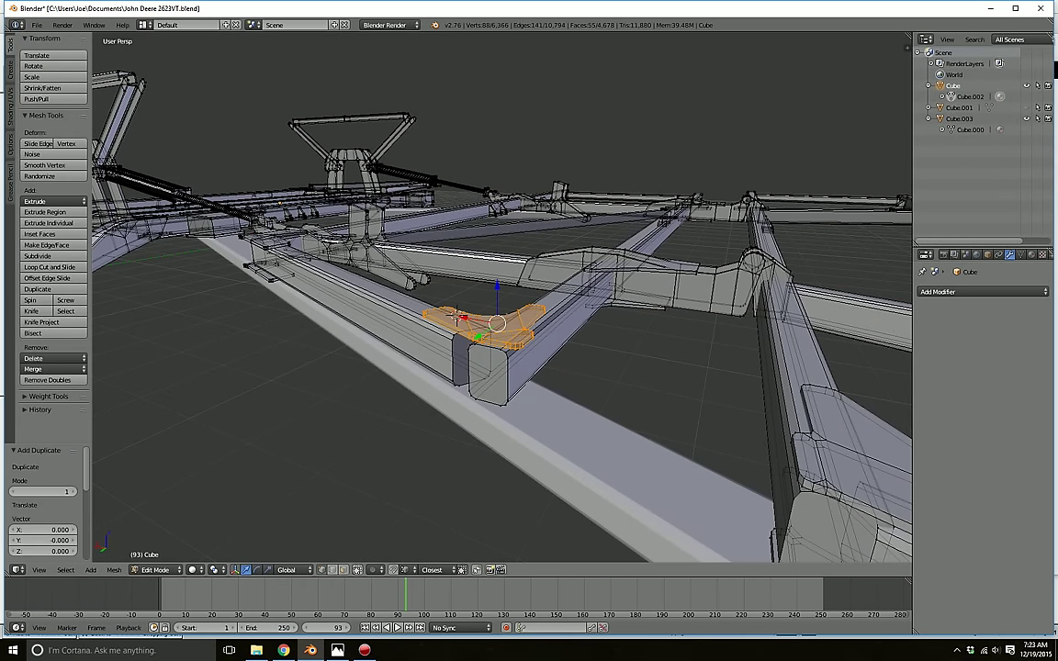
key("g")
key("z")
middle_click_drag(500, 368, 503, 360)
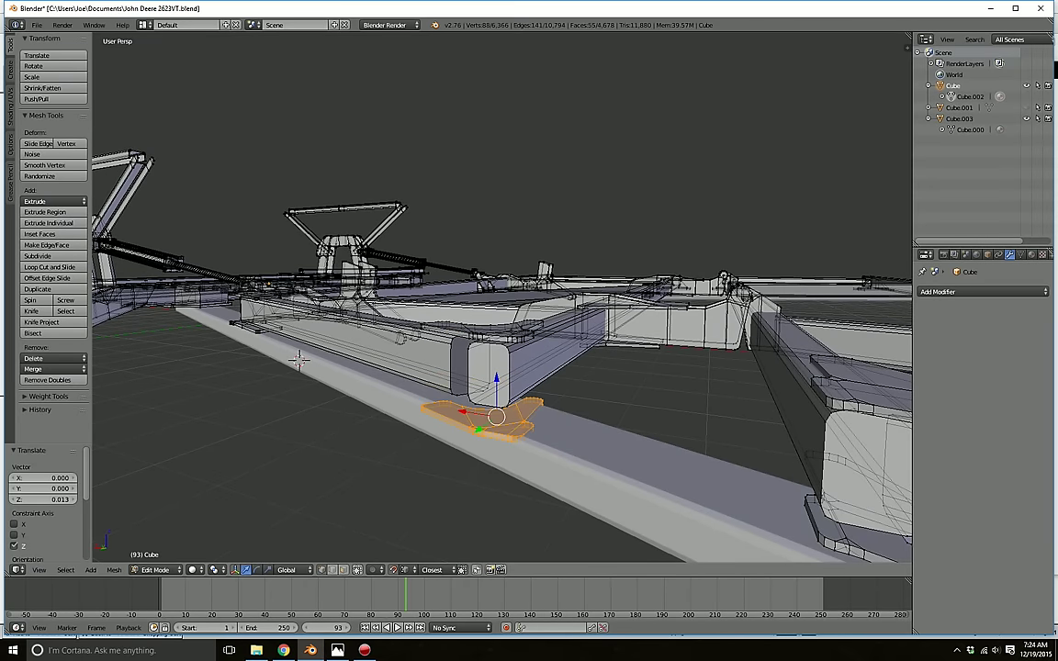
- Snap the duplicated plate along Z to the height of the existing lower plate at the neighbouring frame corner
middle_click_drag(500, 360, 620, 347)
scroll(551, 349, "down", 3)
middle_click_drag(459, 367, 735, 308, "shift")
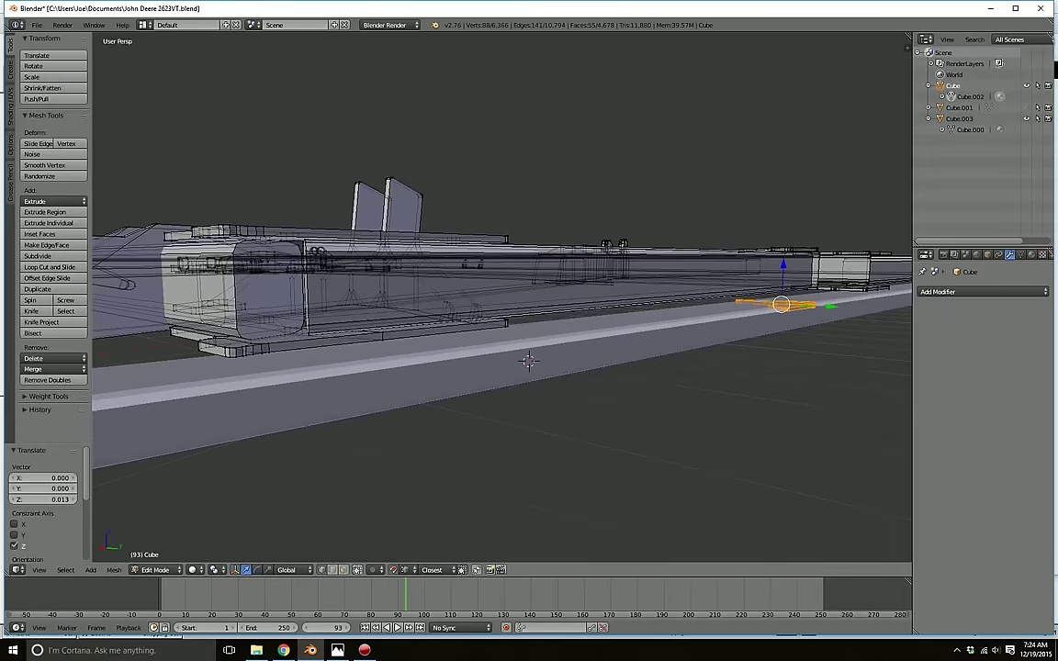
middle_click_drag(551, 349, 593, 344)
scroll(501, 298, "up", 3)
scroll(501, 298, "down", 1)
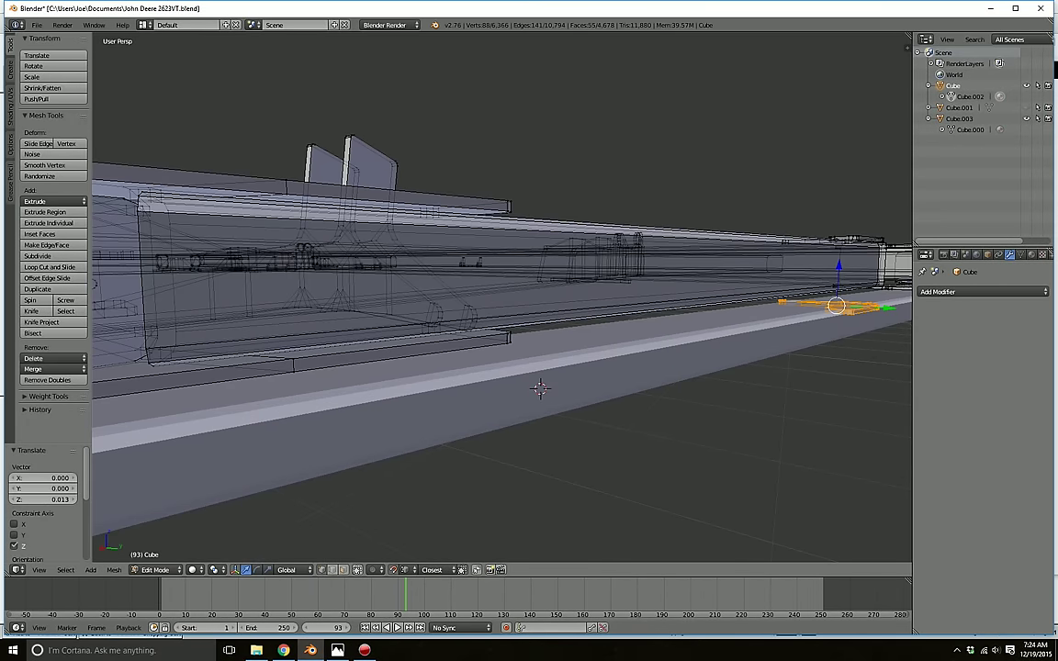
left_click_drag(839, 267, 510, 332)
key("a")
middle_click_drag(459, 321, 567, 352)
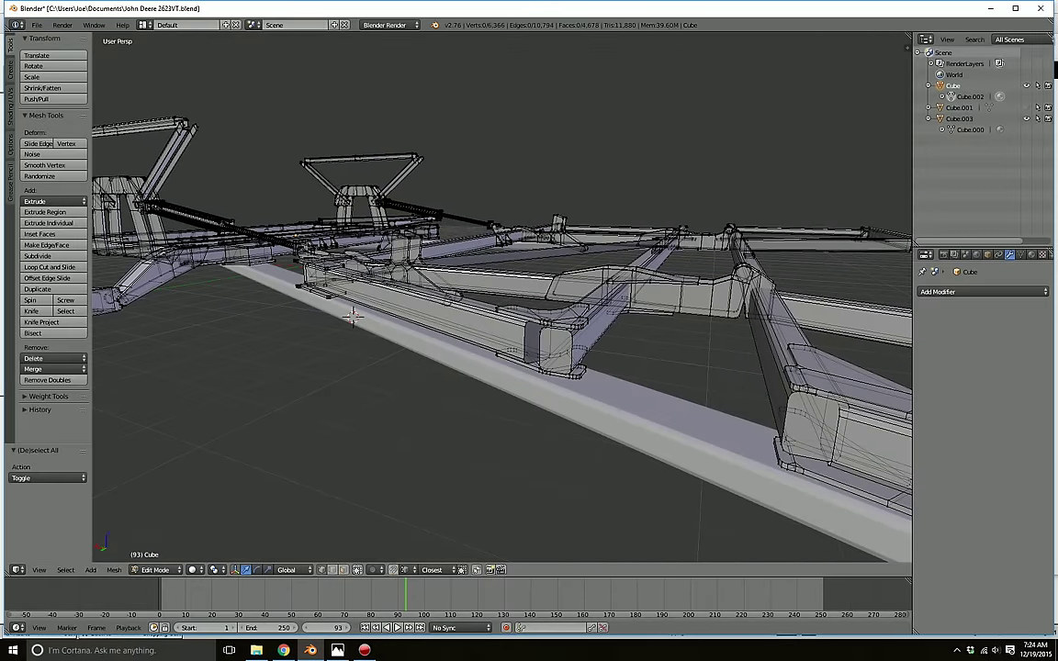
- Examine the wing frame's corner plates, hinges, brackets and cross members from several angles
middle_click_drag(501, 332, 528, 378)
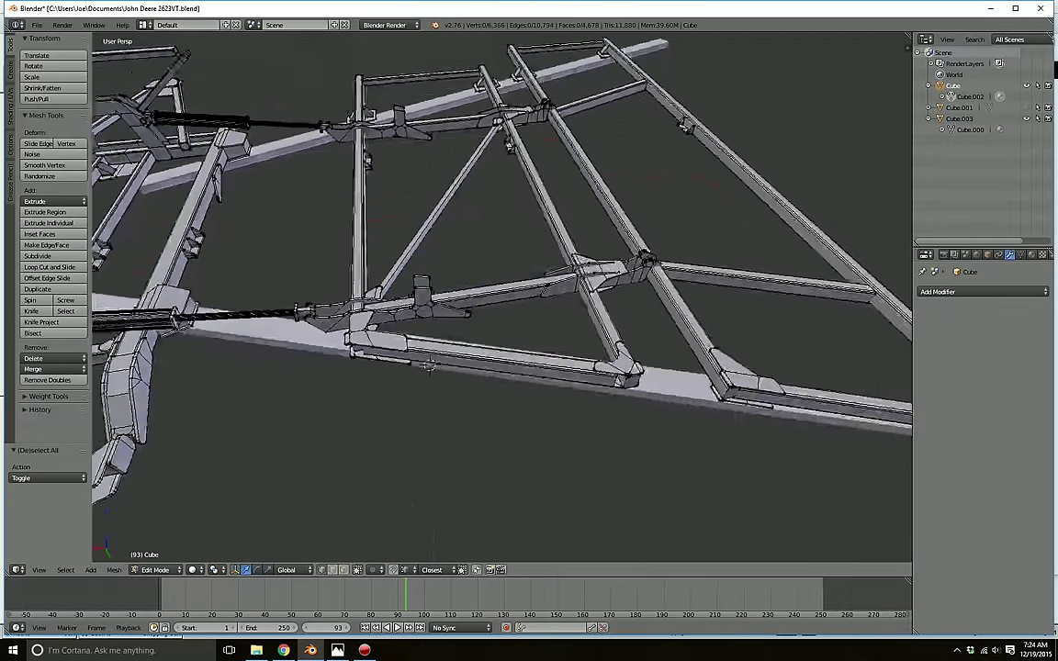
middle_click_drag(412, 505, 873, 393)
scroll(827, 383, "down", 3)
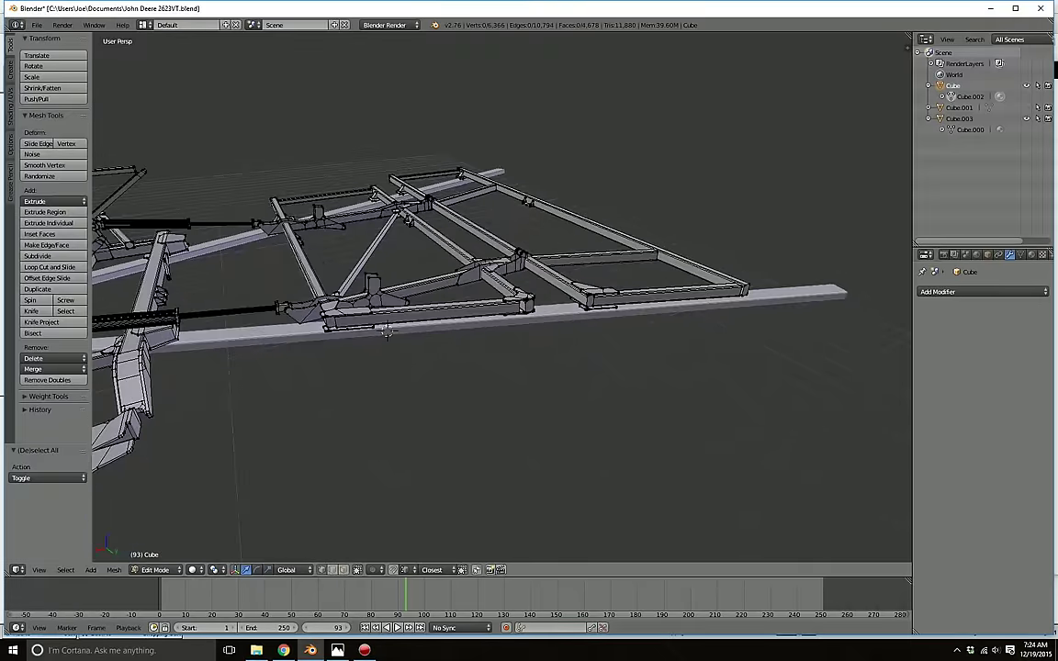
scroll(502, 297, "up", 7)
middle_click_drag(230, 385, 769, 326, "shift")
scroll(501, 297, "down", 5)
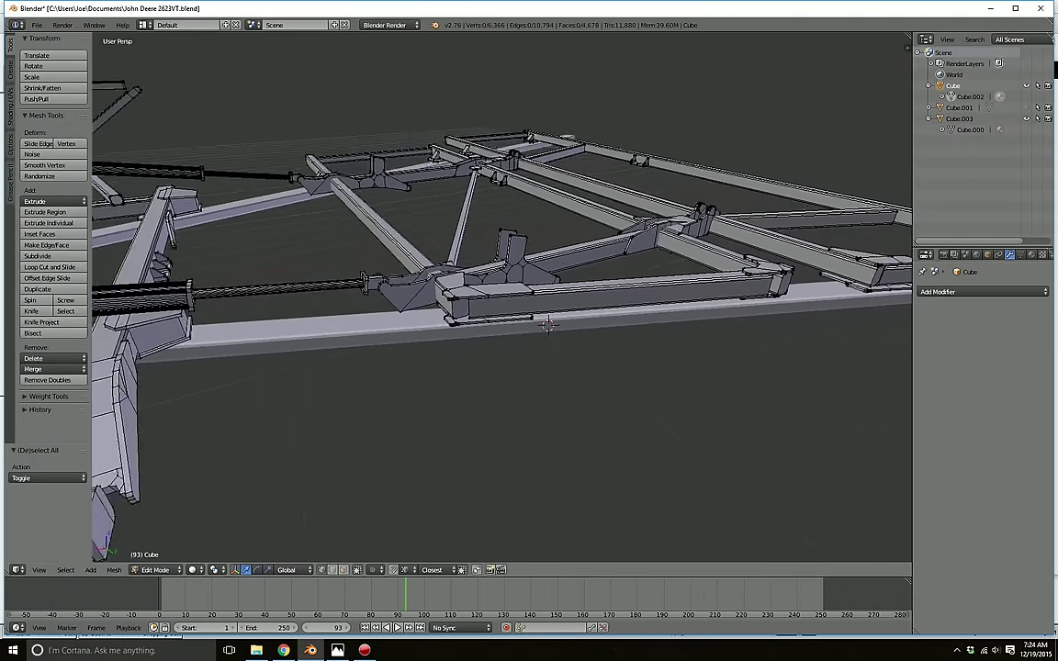
middle_click_drag(501, 298, 252, 385)
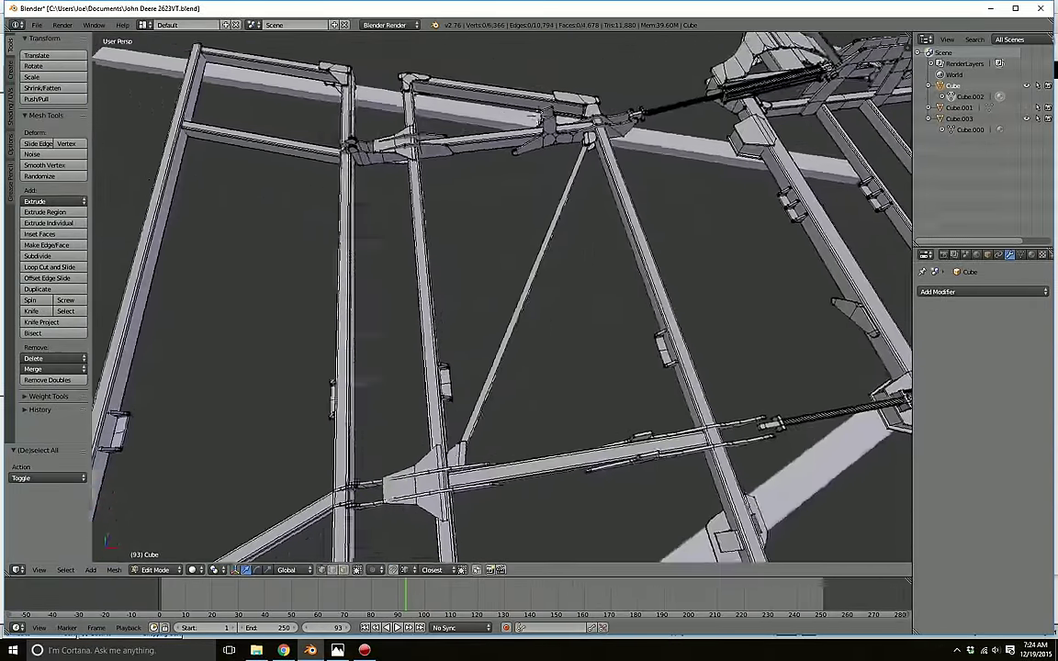
middle_click_drag(473, 367, 588, 299)
middle_click_drag(441, 275, 597, 358, "shift")
middle_click_drag(597, 359, 644, 340)
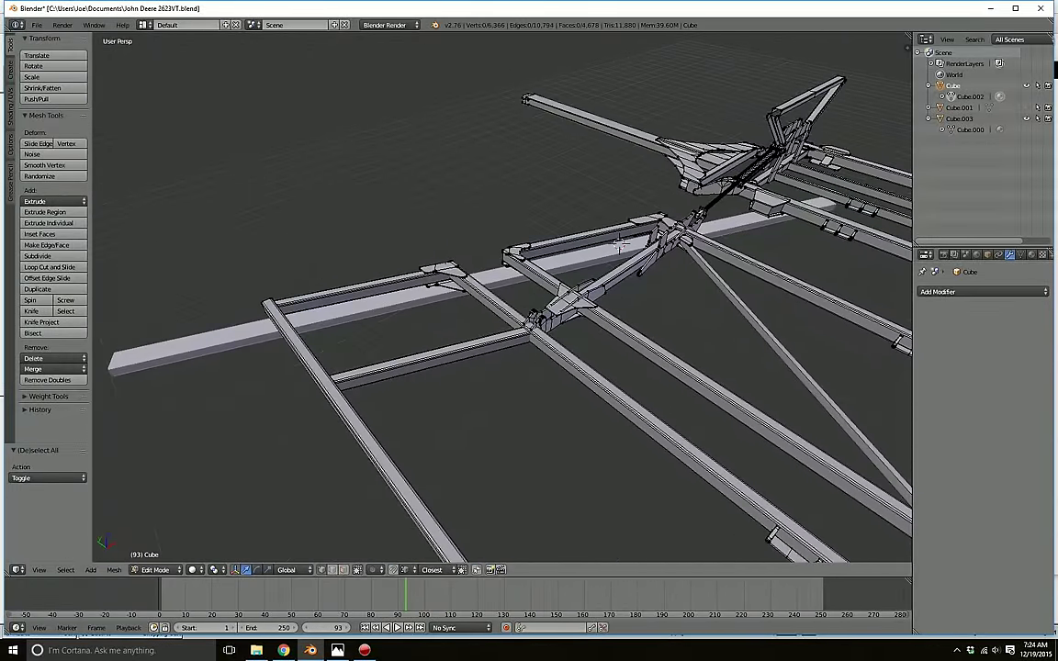
scroll(502, 298, "down", 4)
middle_click_drag(570, 316, 436, 298, "shift")
scroll(502, 298, "up", 4)
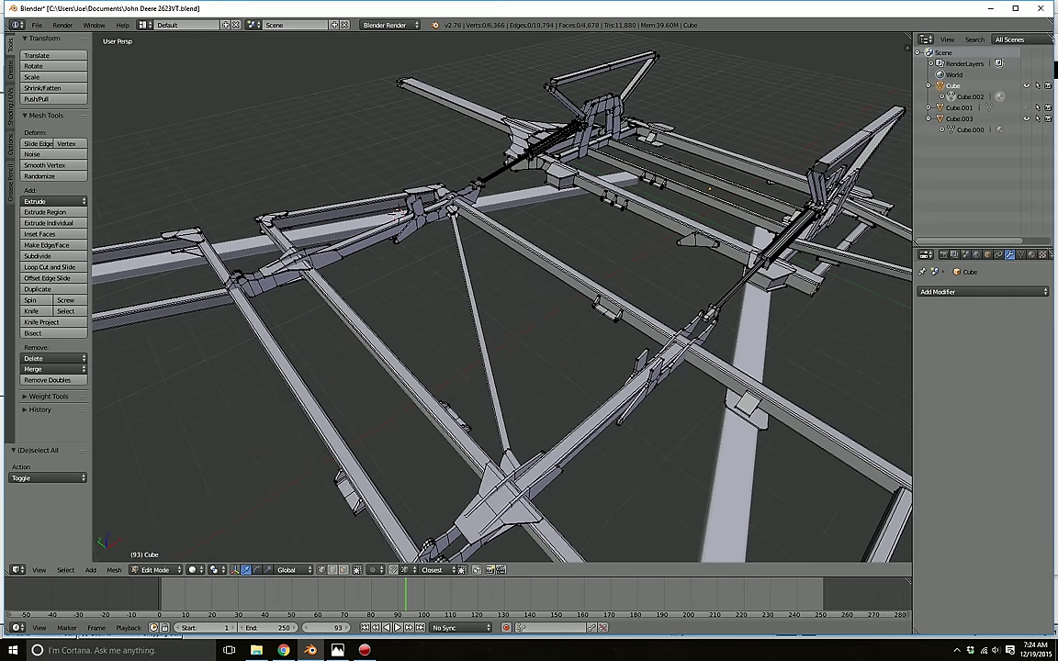
middle_click_drag(501, 297, 512, 296)
middle_click_drag(459, 349, 553, 240, "shift")
middle_click_drag(441, 367, 426, 171, "shift")
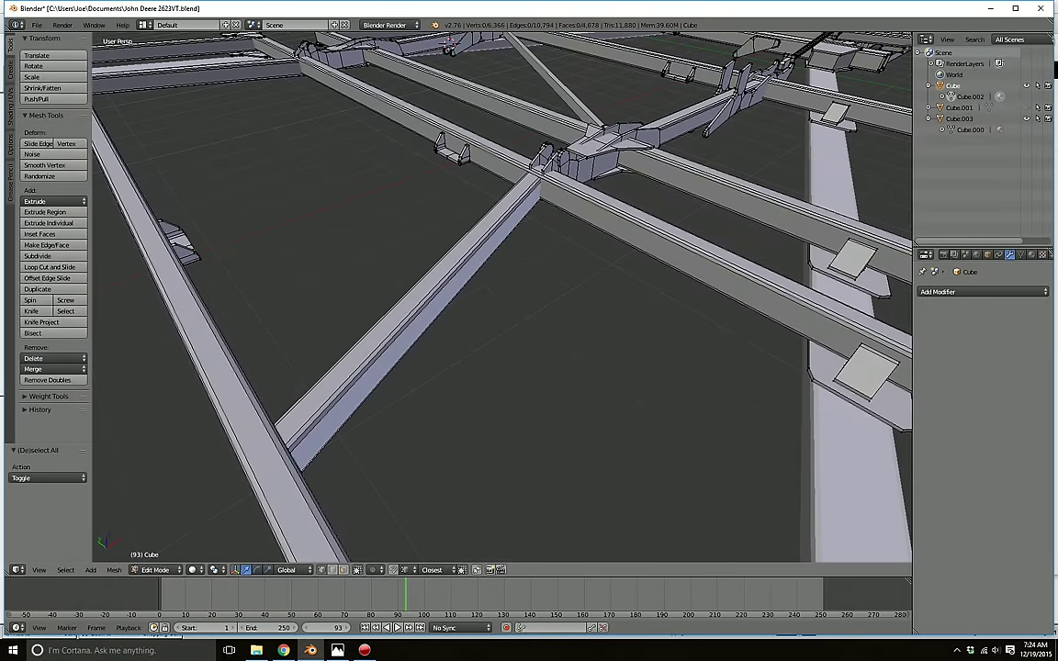
middle_click_drag(501, 298, 526, 378, "shift")
- Consult the wing frame reference diagrams in Photos up to the hinge linkage drawing NP23780, and return to Blender
left_click(338, 651)
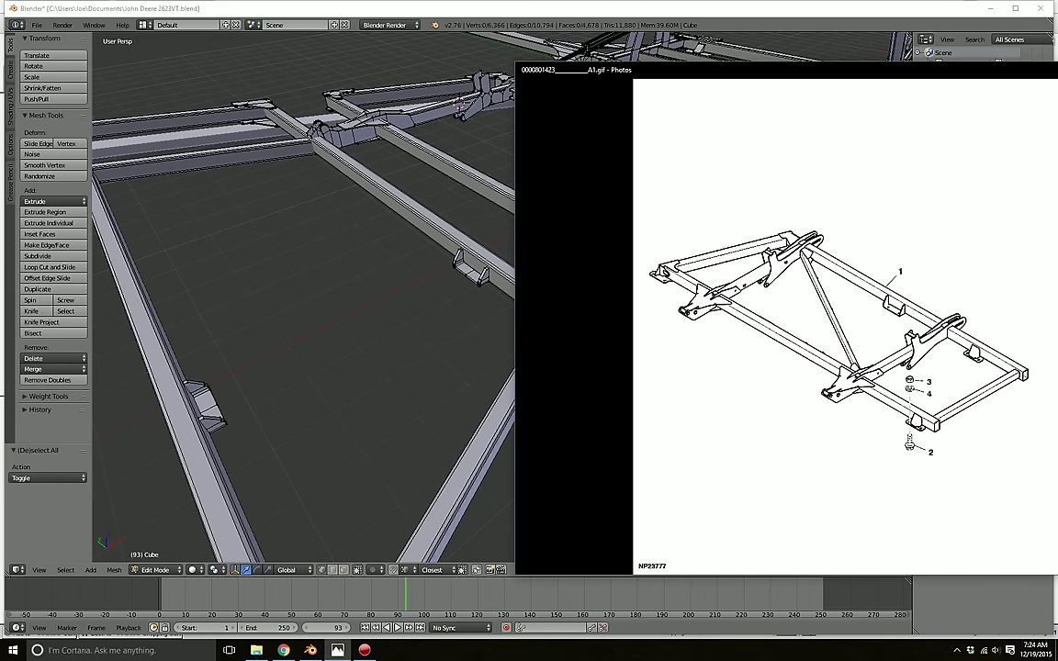
key("Right")
key("Left")
key("Right")
key("Right")
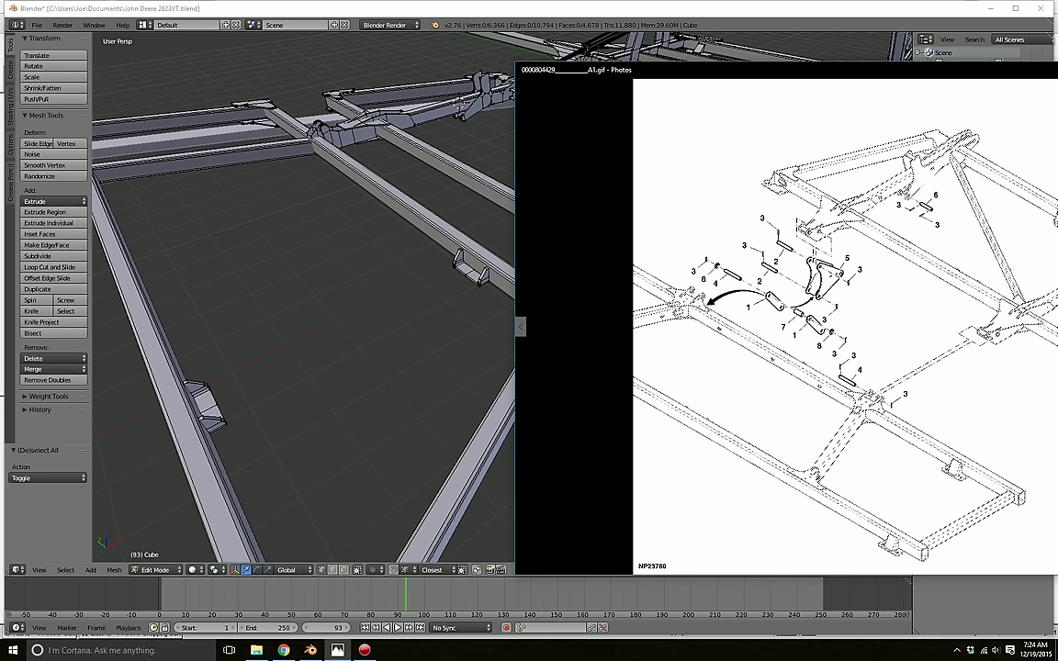
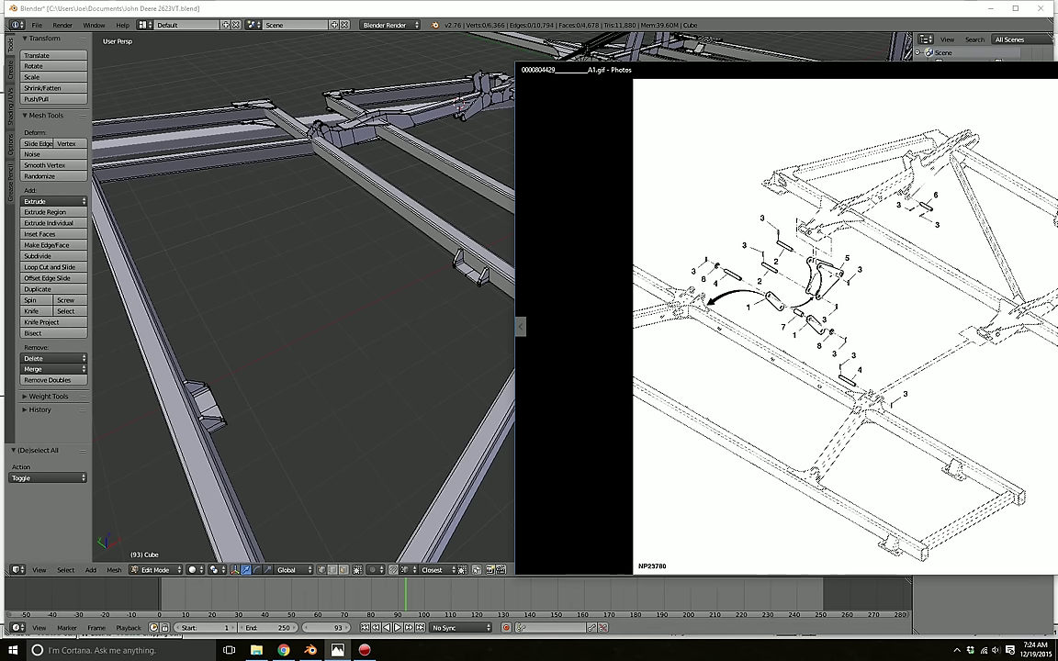
left_click(310, 650)
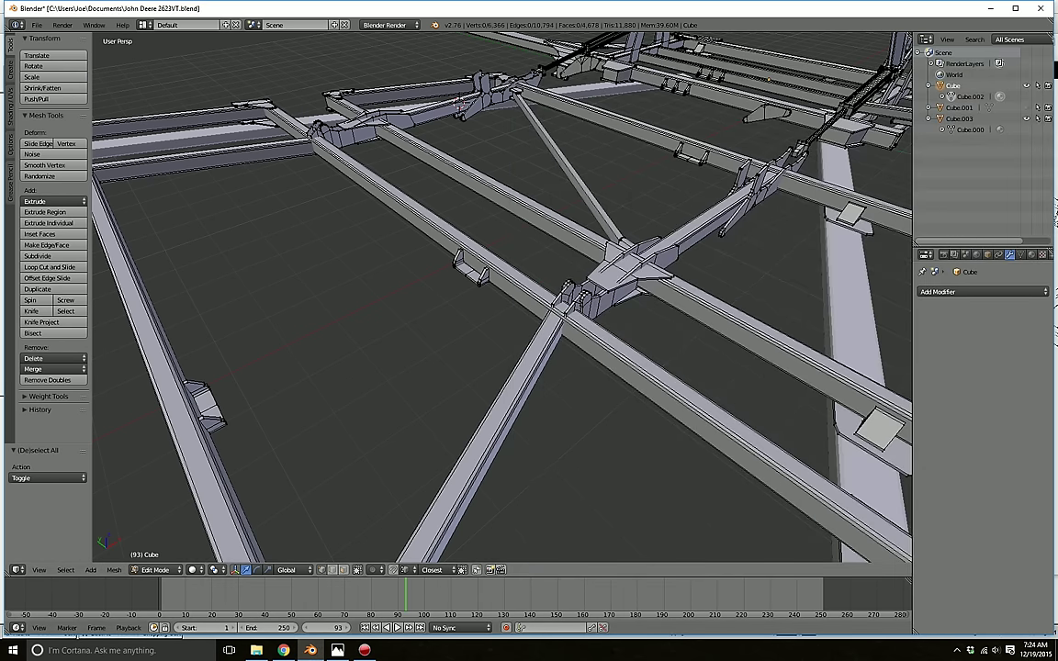
- Select both short cross members joining the outer wing rail to the hinge rail and raise them slightly along Z
middle_click_drag(441, 422, 459, 248, "shift")
middle_click_drag(459, 248, 503, 231)
key("l")
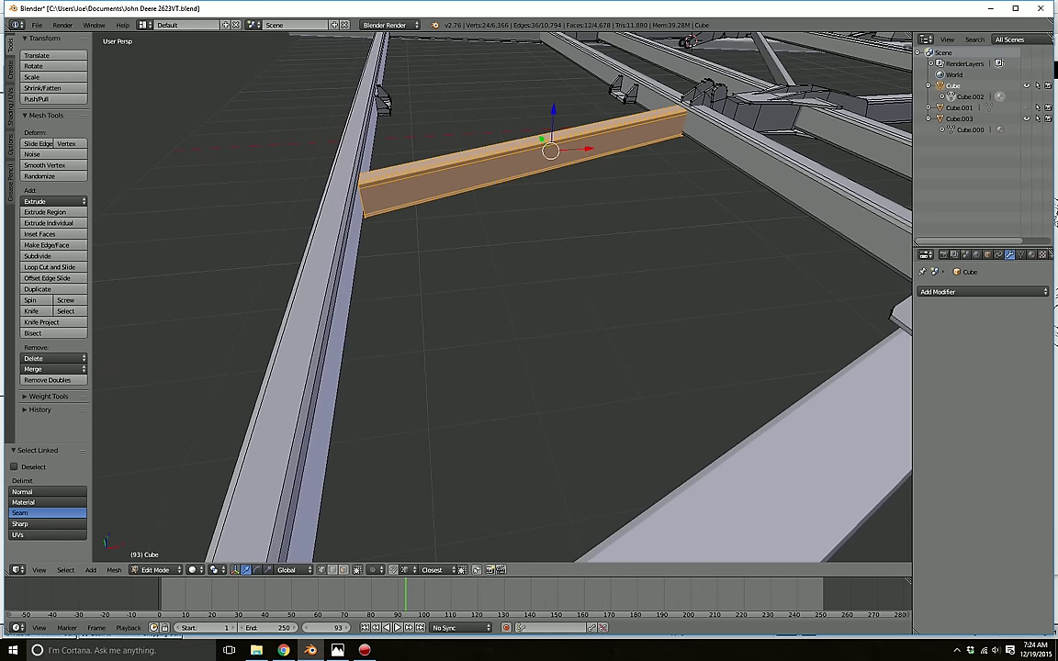
scroll(514, 170, "down", 4)
middle_click_drag(515, 170, 510, 367)
scroll(502, 150, "up", 2)
middle_click_drag(510, 367, 292, 357)
scroll(473, 391, "up", 4)
scroll(292, 356, "up", 2)
key("l")
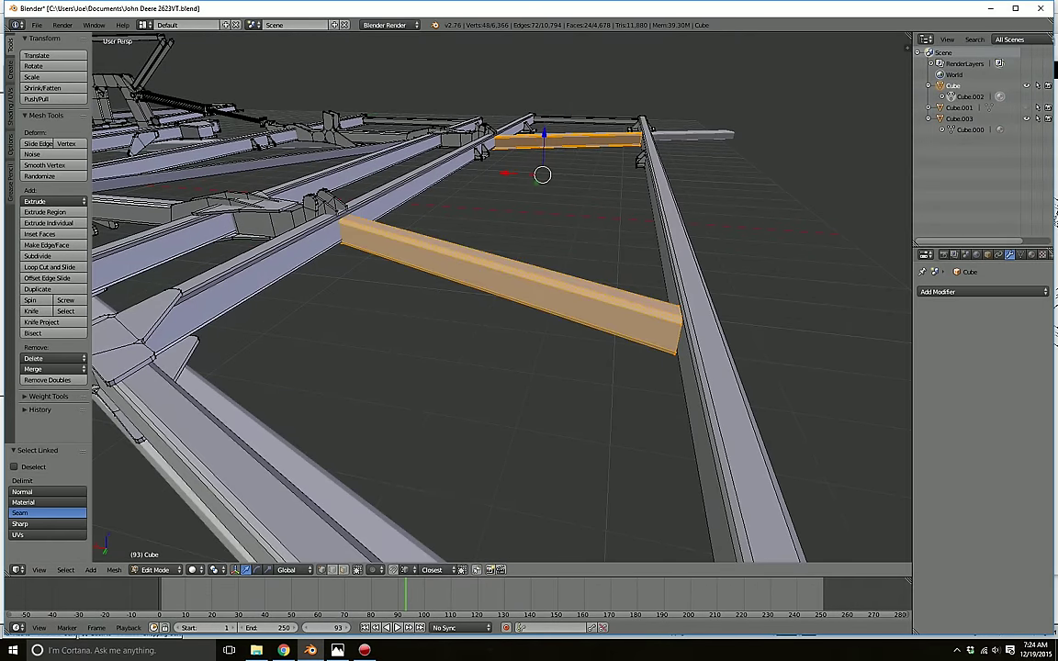
key("g")
key("z")
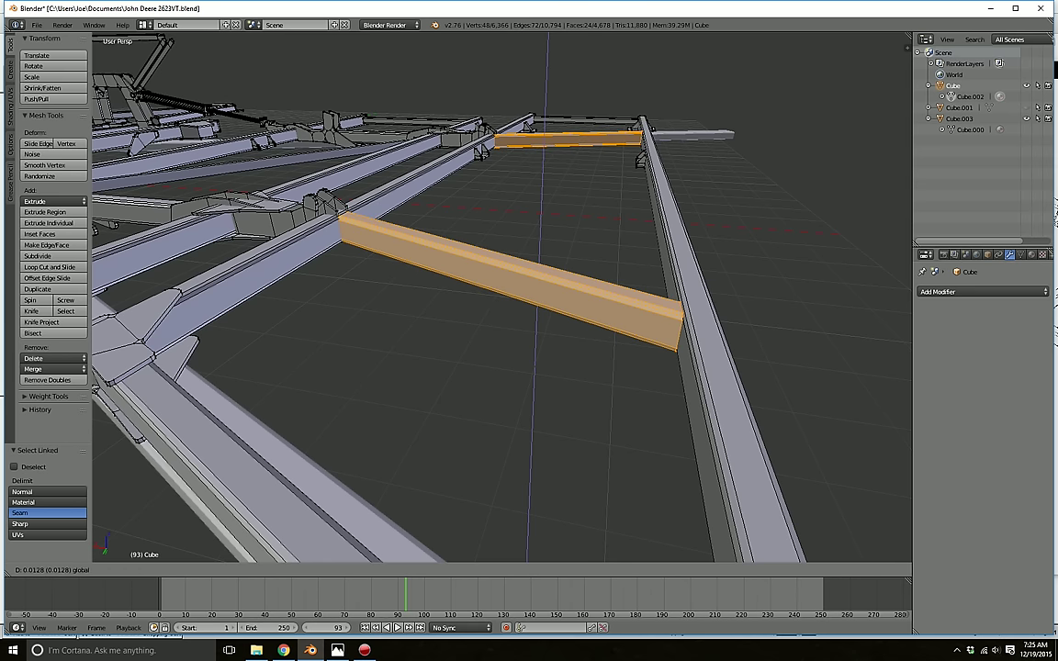
left_click_drag(551, 136, 551, 135)
key("g")
key("z")
key("a")
- Select the narrow end face of the top plate beside the hinge lugs and duplicate it in place
mouse_move(551, 135)
middle_mouse_down()
mouse_move(438, 165)
mouse_move(497, 263)
mouse_move(783, 126)
mouse_move(705, 275)
mouse_move(705, 302)
mouse_move(708, 276)
middle_mouse_up()
scroll(498, 263, "up", 7)
scroll(782, 126, "up", 1)
scroll(706, 301, "up", 3)
scroll(707, 276, "up", 1)
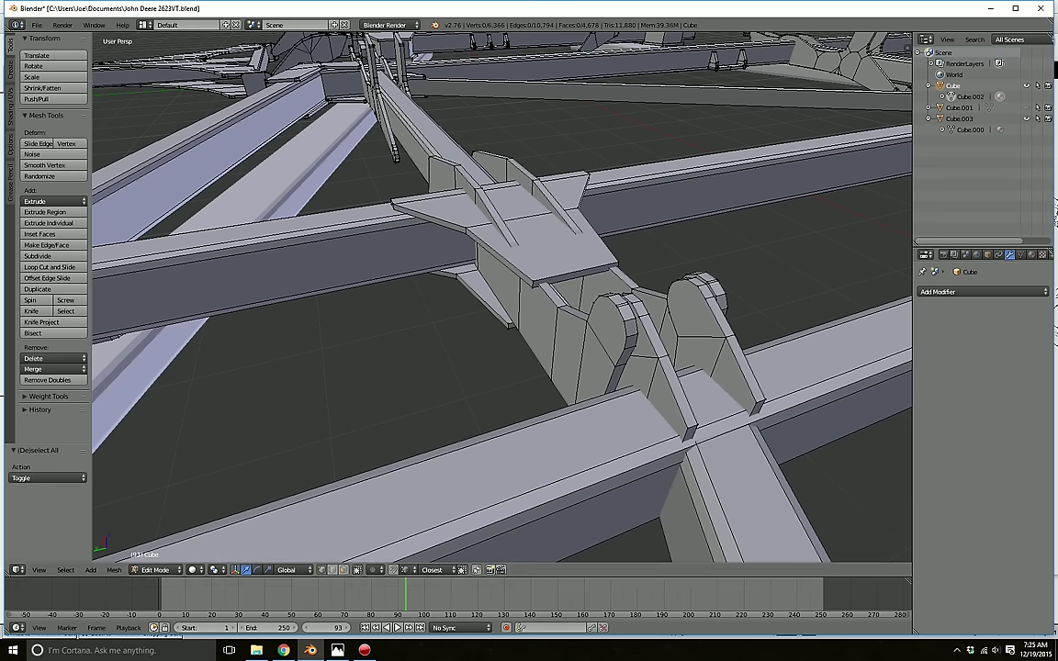
left_click(344, 571)
key("c")
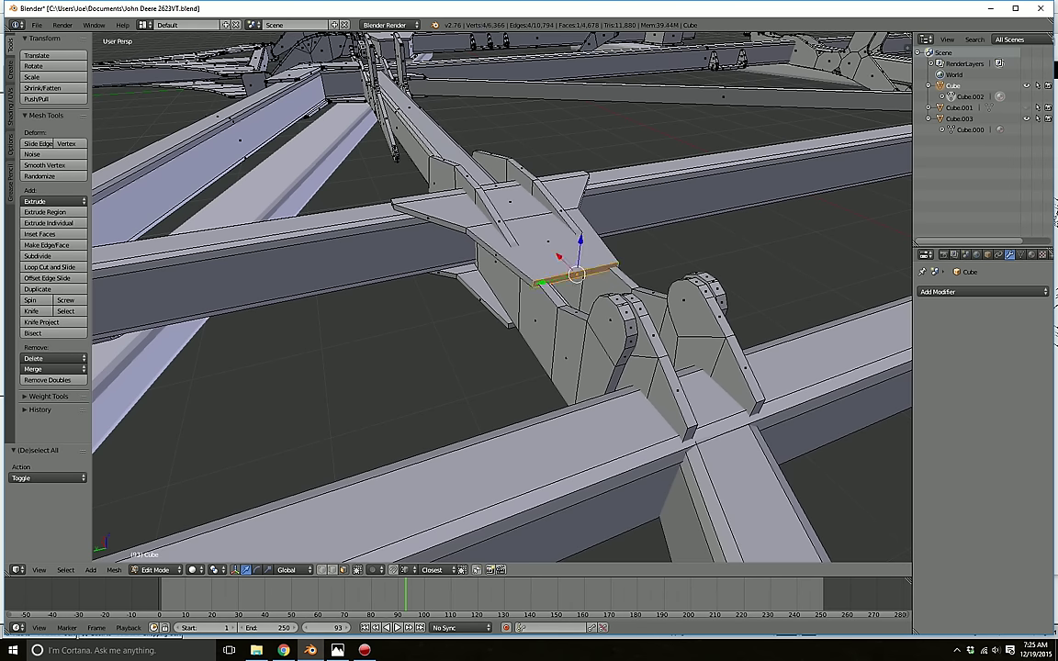
key("shift+d")
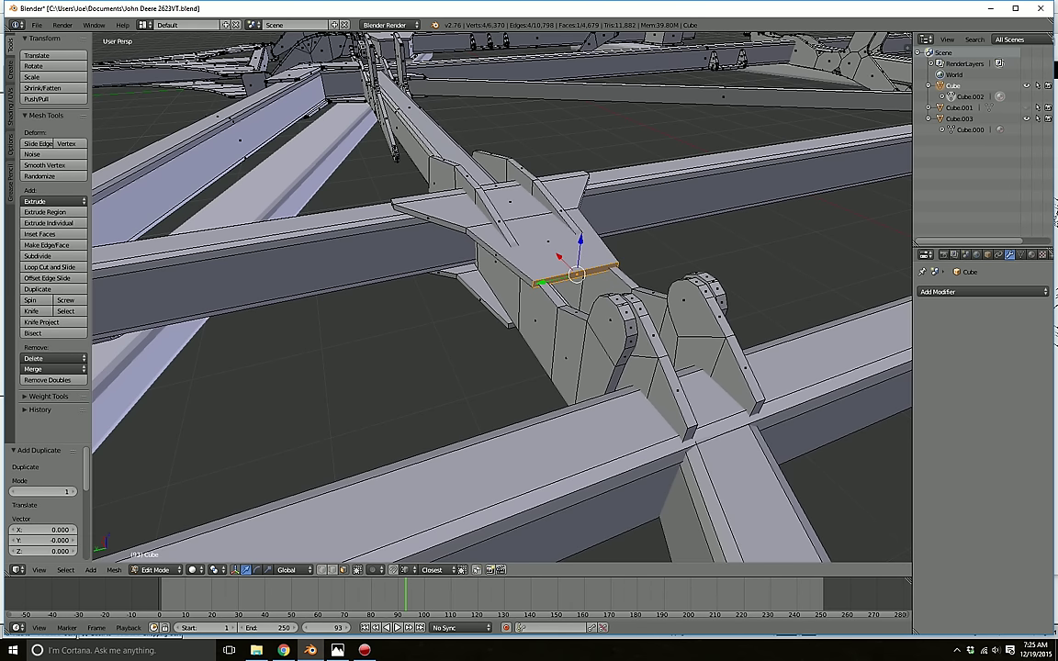
left_click(749, 479)
- Move the duplicated face along X past the hinge lugs into the open space beside the short cross member
left_click_drag(558, 257, 591, 289)
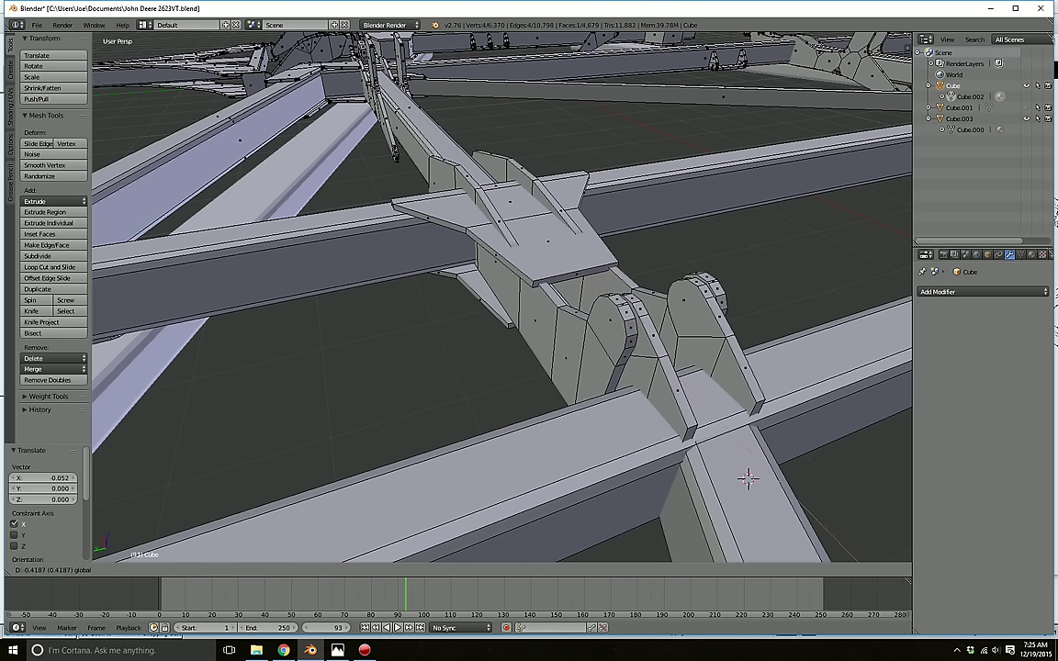
left_click_drag(858, 561, 856, 559)
scroll(856, 559, "down", 5)
scroll(857, 559, "up", 3)
left_click_drag(588, 321, 738, 493)
middle_click_drag(737, 492, 643, 299, "shift")
- Extrude the duplicated face 0.077 along X into a small plate and select the whole plate
key("e")
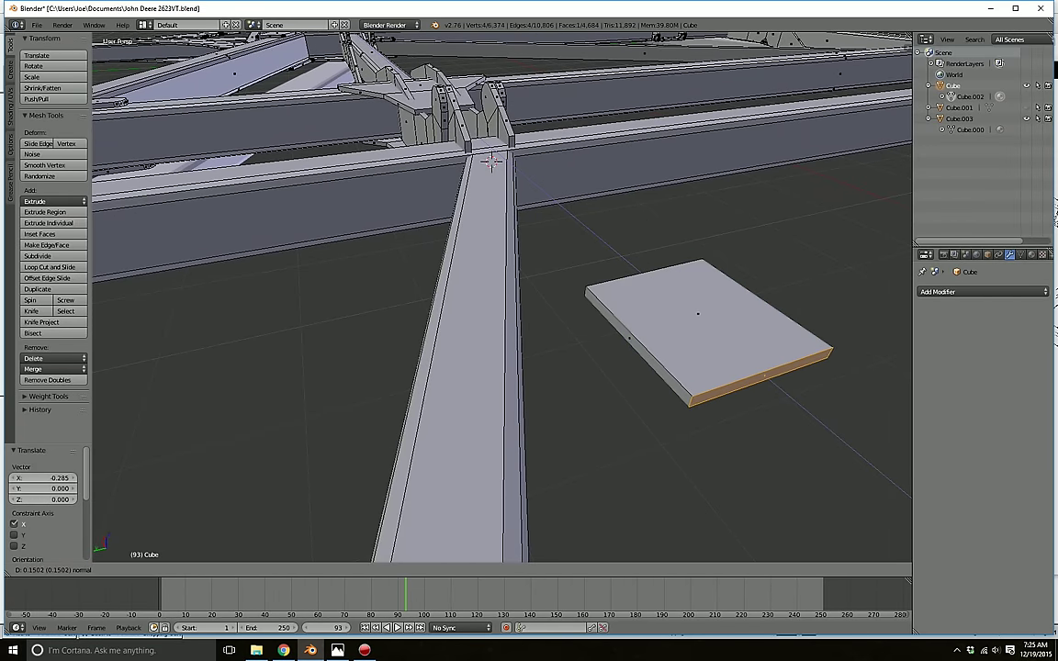
left_click(675, 307)
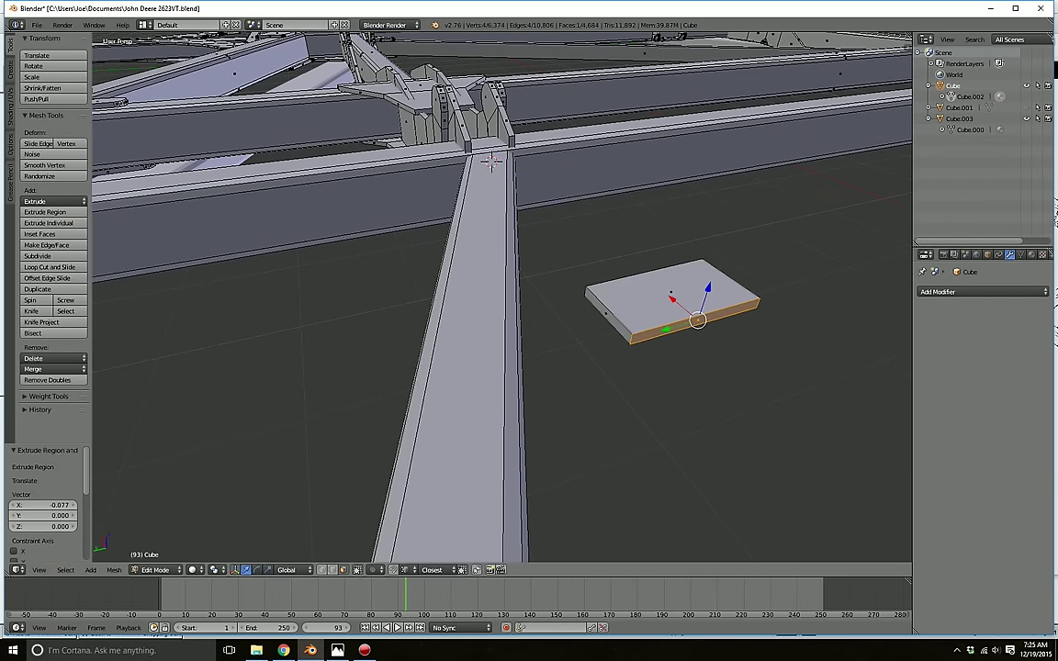
key("a")
key("l")
scroll(675, 307, "down", 11)
scroll(502, 298, "down", 2)
middle_click_drag(523, 317, 499, 284, "shift")
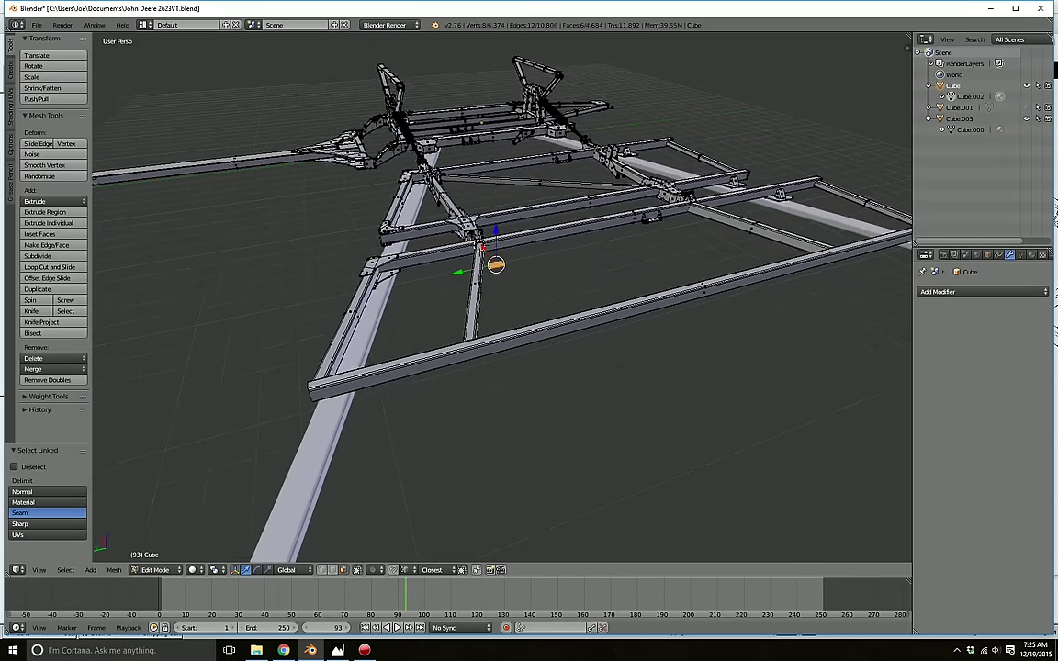
- Move the small plate 0.593 along Y to where the short cross member meets the outer wing rail
scroll(503, 297, "up", 5)
left_click_drag(473, 210, 401, 412)
key("y")
key("Return")
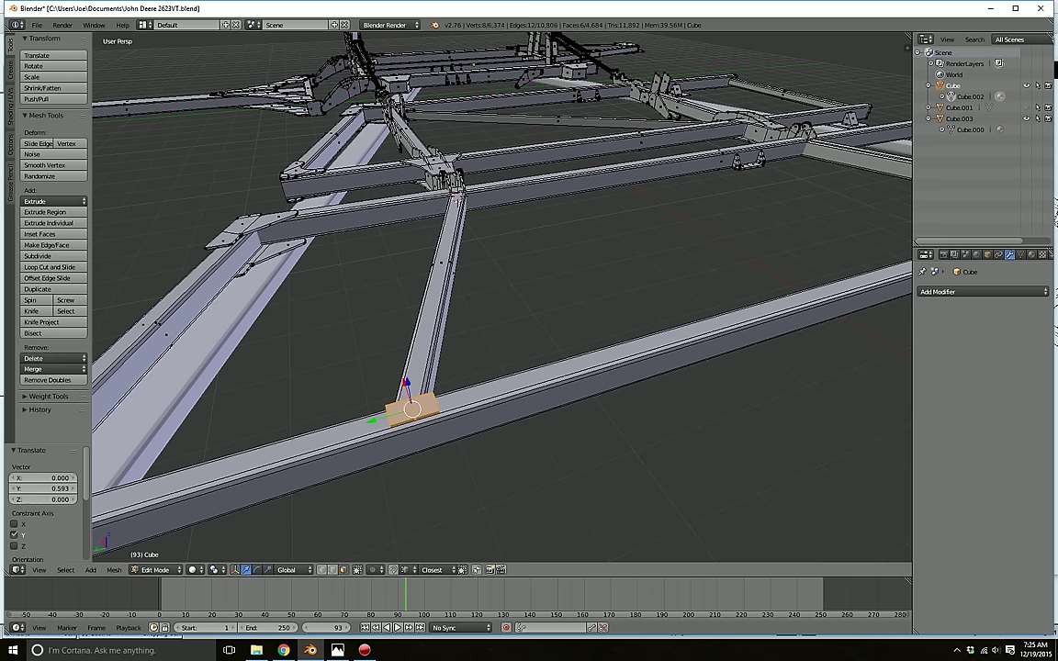
- Stretch the plate lengthwise along the outer rail to about 1.94 times its size
key("s")
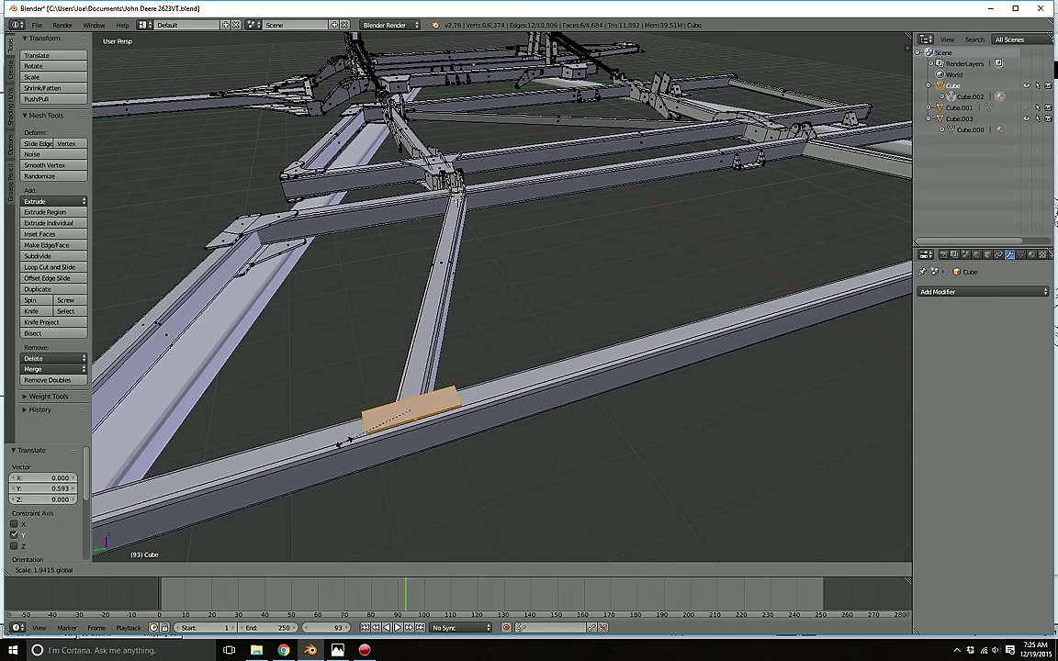
left_click(343, 443)
key("a")
middle_click_drag(344, 444, 487, 353)
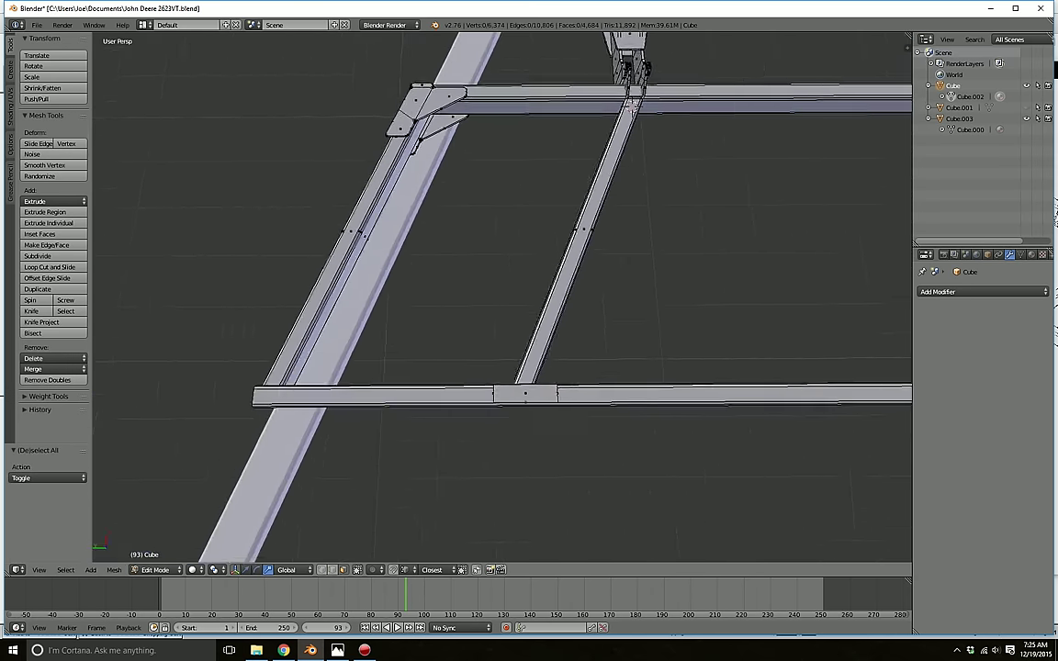
- Select the whole rail plate and nudge it slightly along Y over the cross member's end
scroll(487, 353, "up", 1)
scroll(496, 363, "up", 4)
middle_click_drag(496, 418, 507, 373, "shift")
key("l")
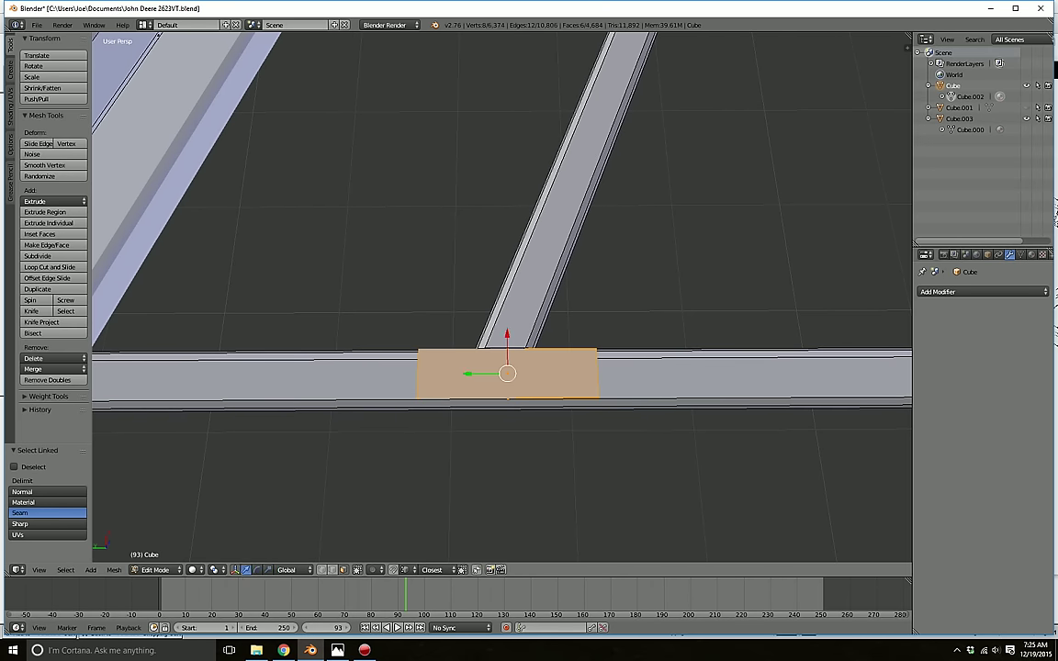
left_click_drag(469, 373, 467, 374)
key("a")
- Add two evenly spaced loop cuts across the rail plate, dividing it into three sections
key("ctrl+r")
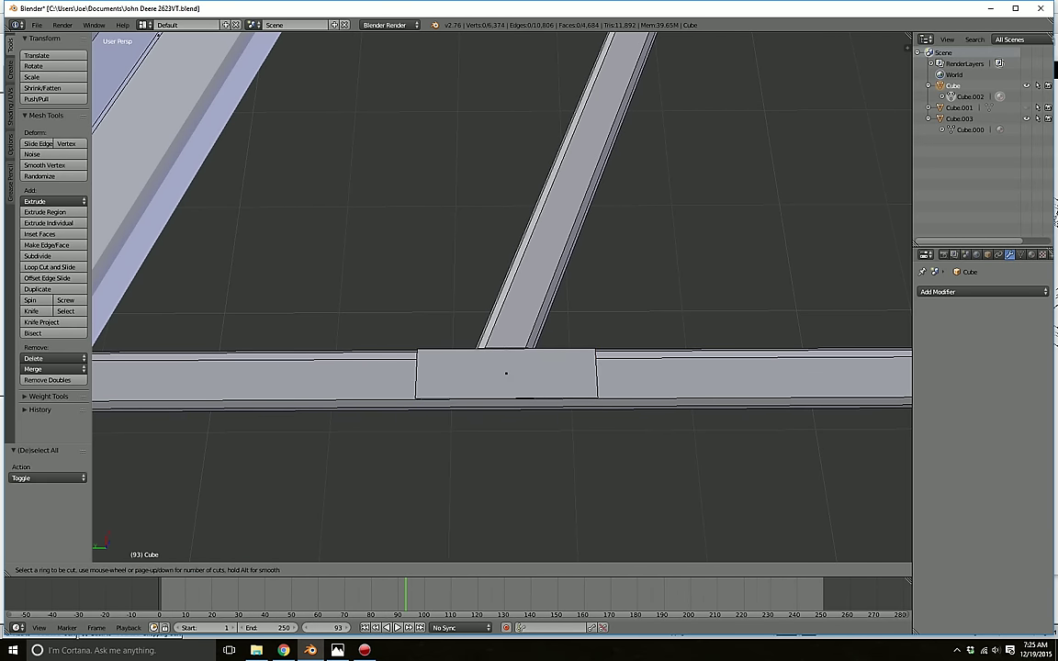
scroll(506, 374, "up", 1)
left_click(507, 374)
key("a")
- Extrude the plate's middle side face 0.176 along X to form an arm toward the cross member
middle_click_drag(506, 374, 314, 350)
scroll(317, 344, "up", 3)
scroll(317, 345, "down", 3)
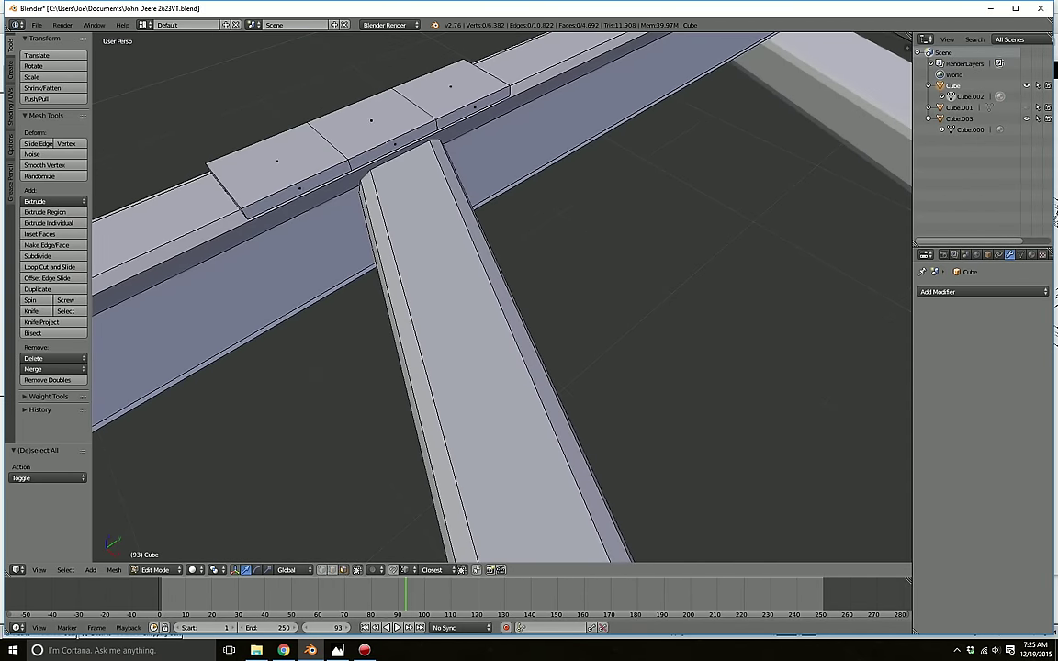
right_click(395, 145)
left_click(526, 250)
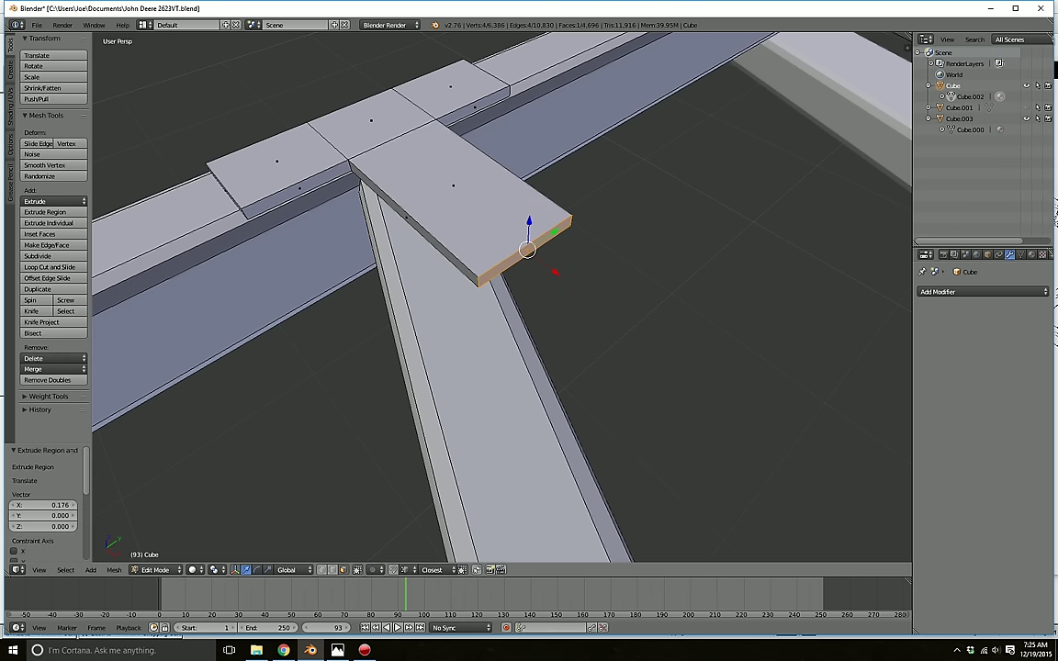
- Move the arm's end face -0.071 along Y over the cross member and rotate it -20.397° about Z
left_click_drag(562, 226, 485, 276)
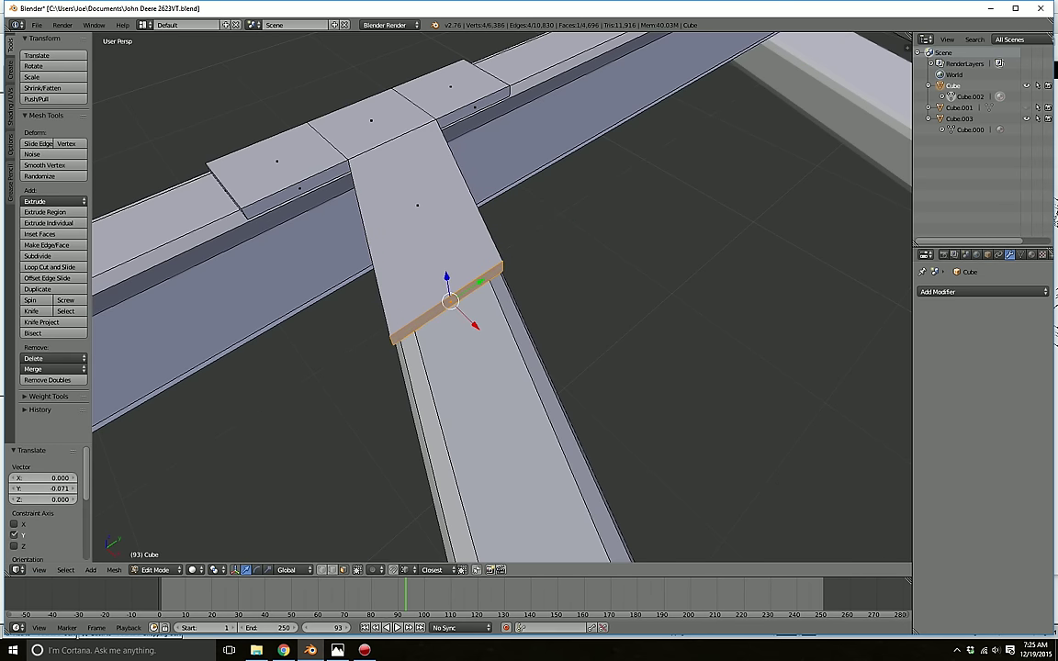
left_click(257, 570)
left_click_drag(450, 336, 432, 348)
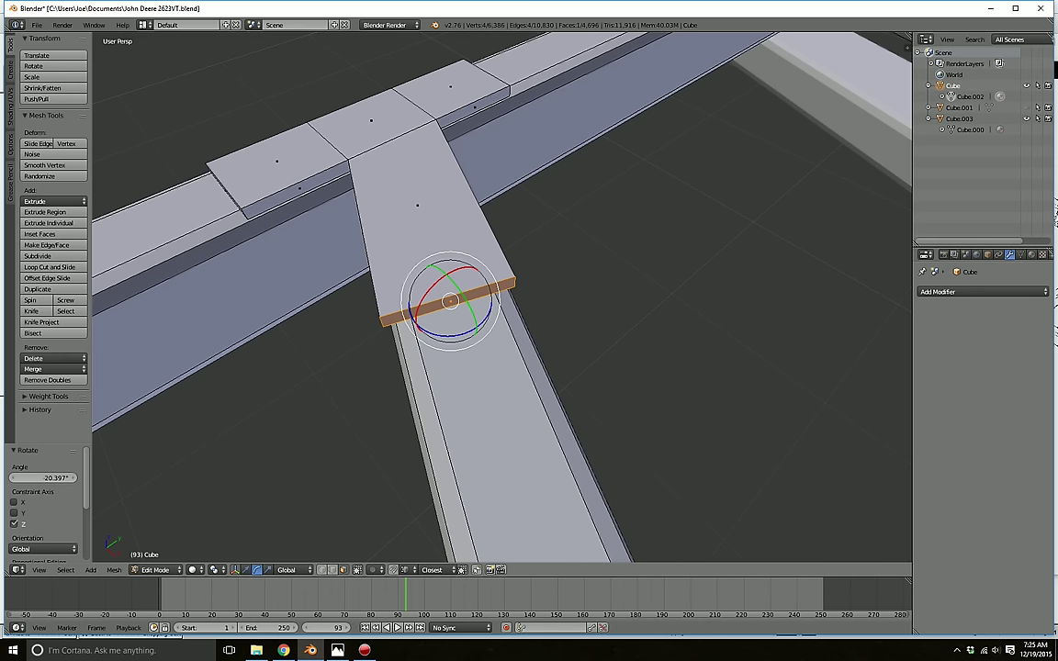
- Scale the arm's end face slightly along Y and to 0.933 along X to fit the cross member
left_click(268, 570)
left_click_drag(482, 280, 478, 285)
left_click_drag(477, 325, 474, 322)
scroll(474, 323, "down", 5)
middle_click_drag(474, 322, 735, 395)
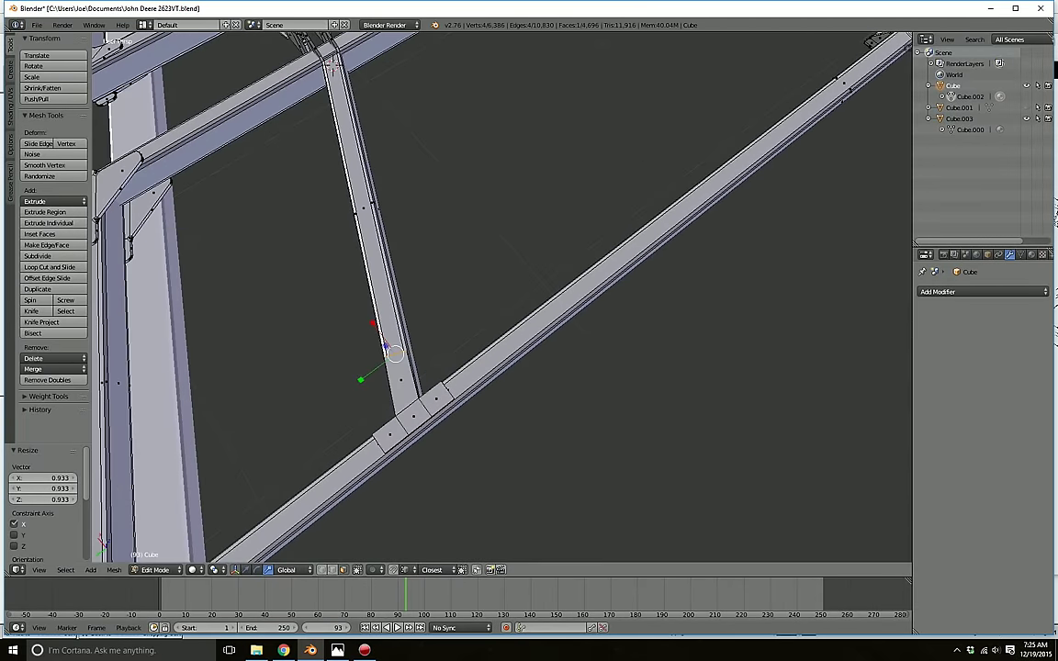
- Check the plate's shape against the frame parts diagram in Photos and return to the Blender model
scroll(551, 395, "up", 3)
middle_click_drag(551, 395, 522, 349, "shift")
key("a")
left_click(337, 651)
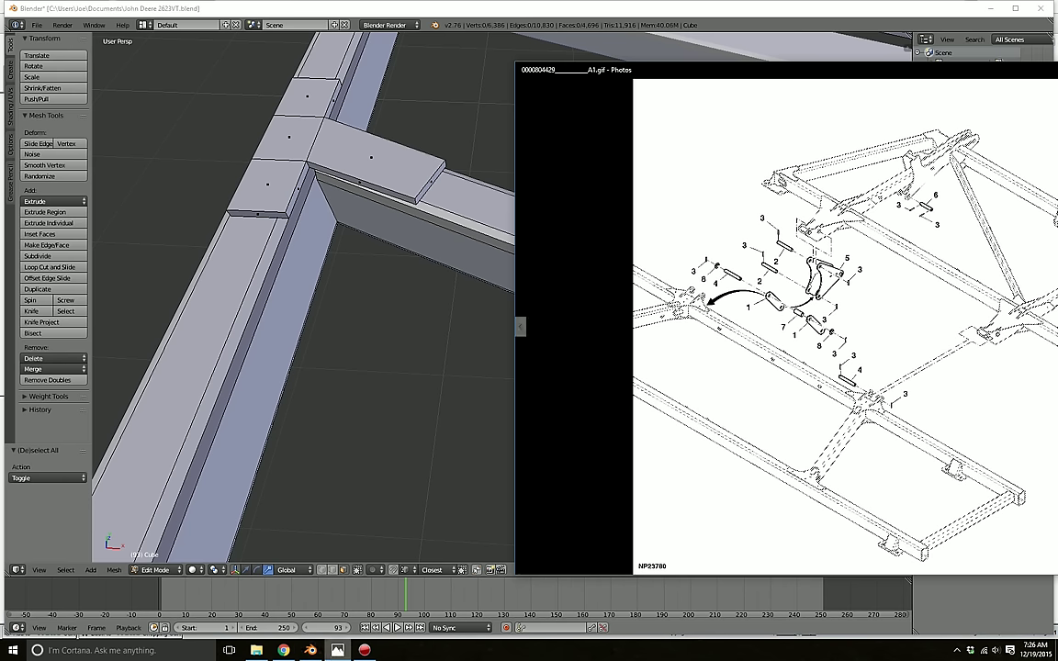
left_click(310, 650)
- In Normal orientation, pull the arm's end face back along its normal Z and nudge it slightly along normal Y
middle_click_drag(551, 308, 384, 253)
scroll(501, 297, "up", 3)
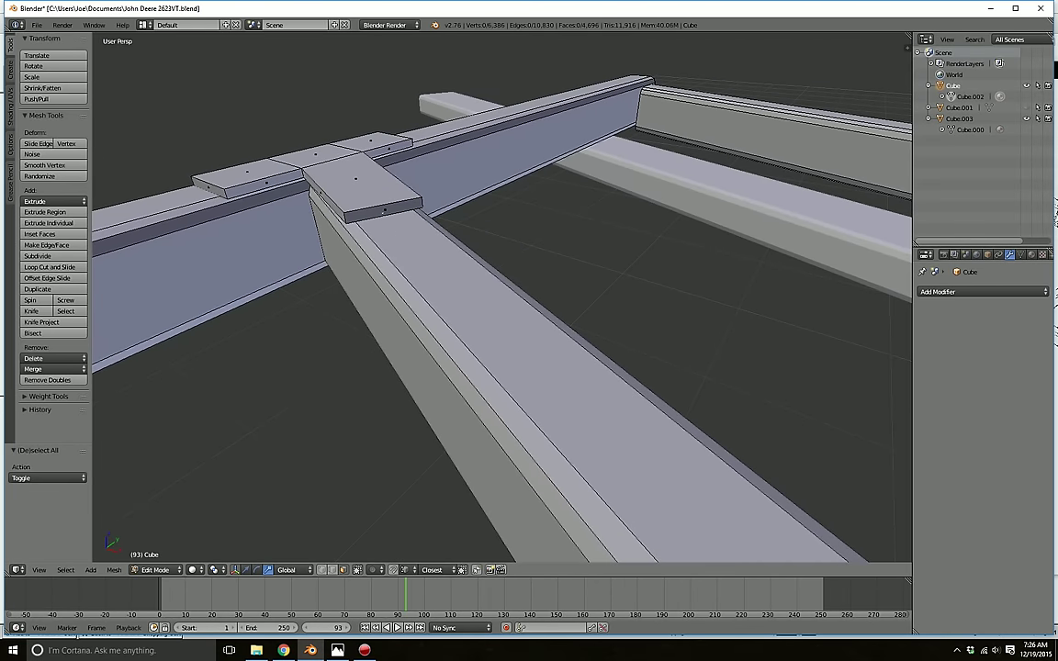
left_click(286, 569)
left_click(286, 481)
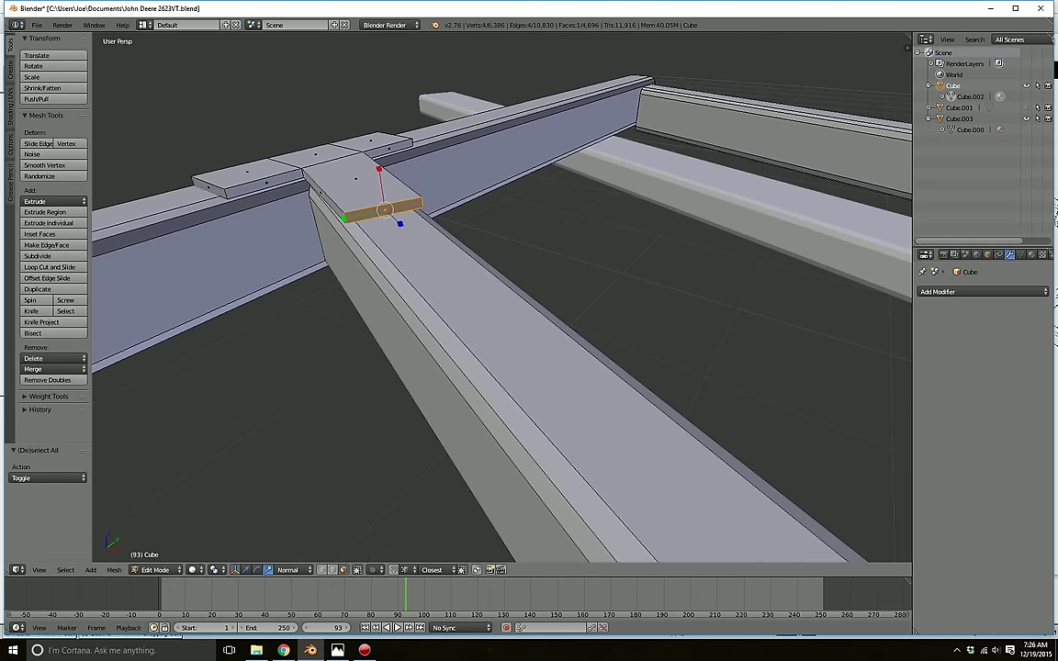
middle_click_drag(395, 267, 510, 367)
left_click_drag(554, 375, 502, 359)
middle_click_drag(502, 360, 481, 369)
left_click(480, 382)
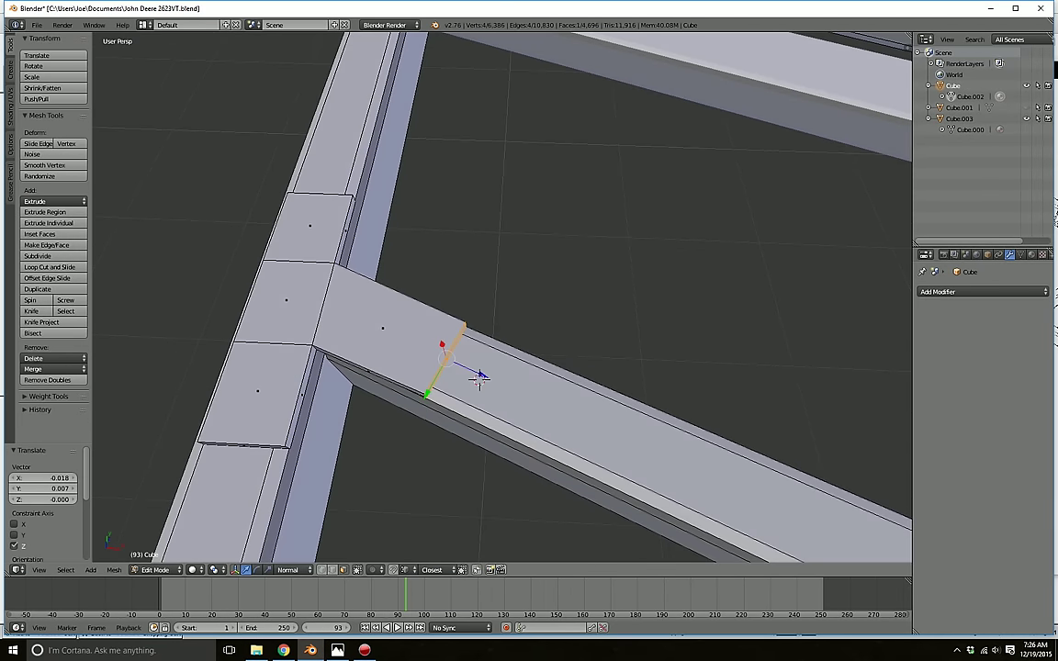
left_click_drag(427, 394, 425, 398)
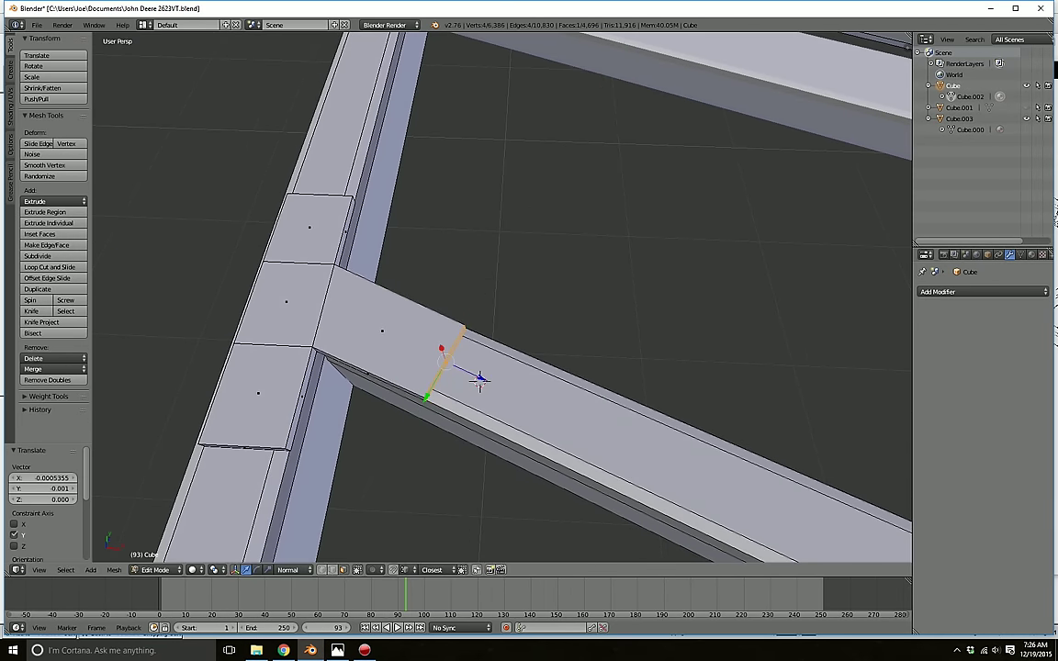
middle_click_drag(425, 397, 540, 108)
key("a")
- Select both end faces of the plate along the rail and scale them slightly along Y in Global orientation
scroll(435, 434, "up", 1)
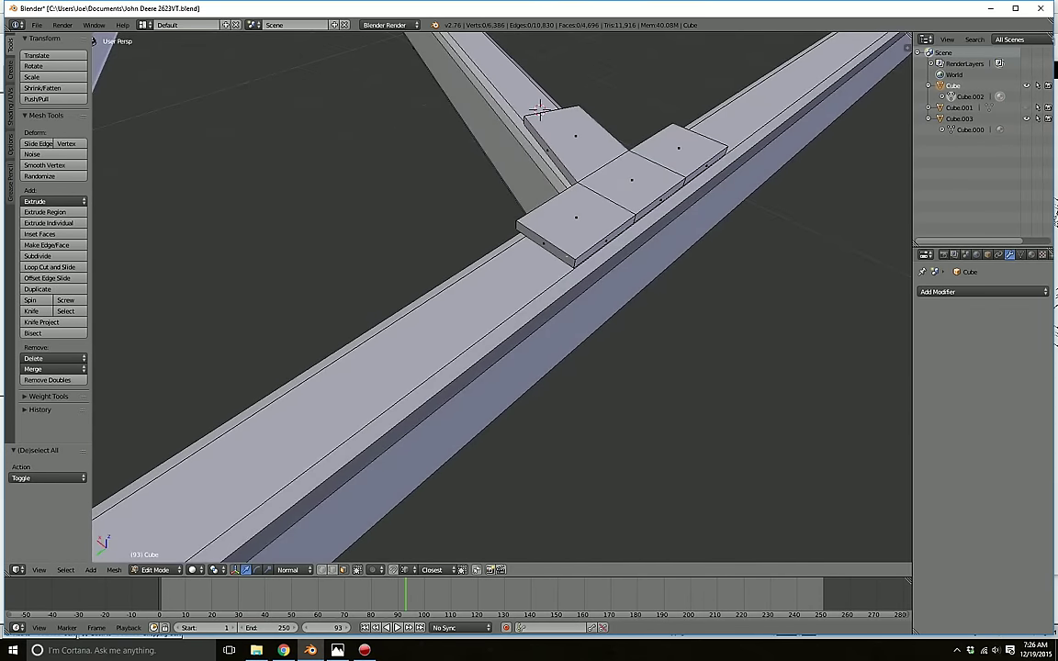
middle_click_drag(543, 244, 401, 221)
right_click(642, 280, "shift")
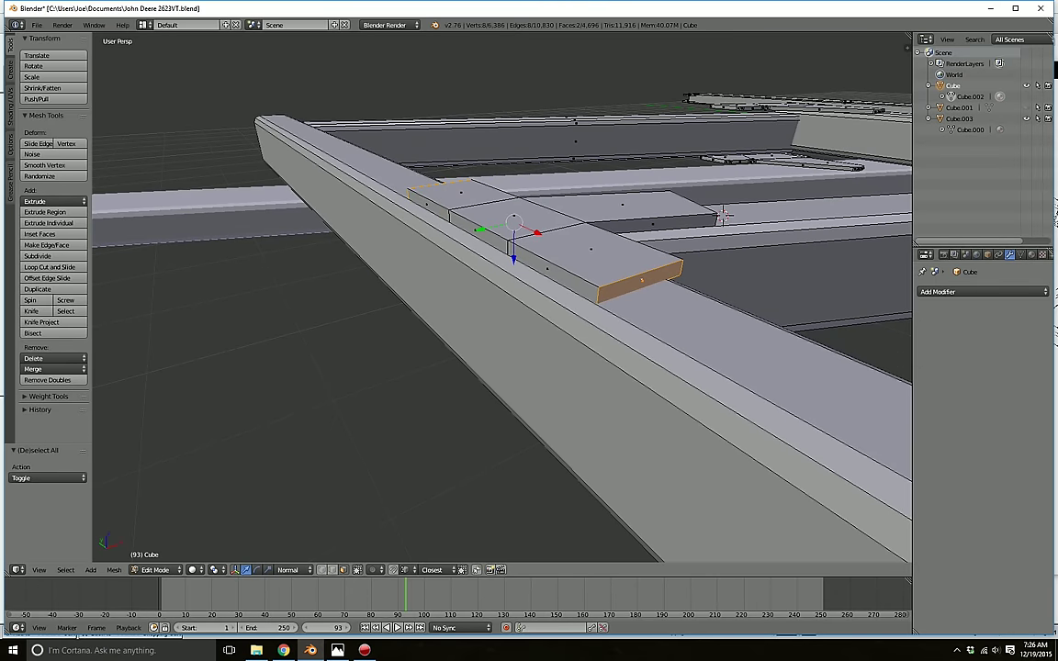
left_click(293, 570)
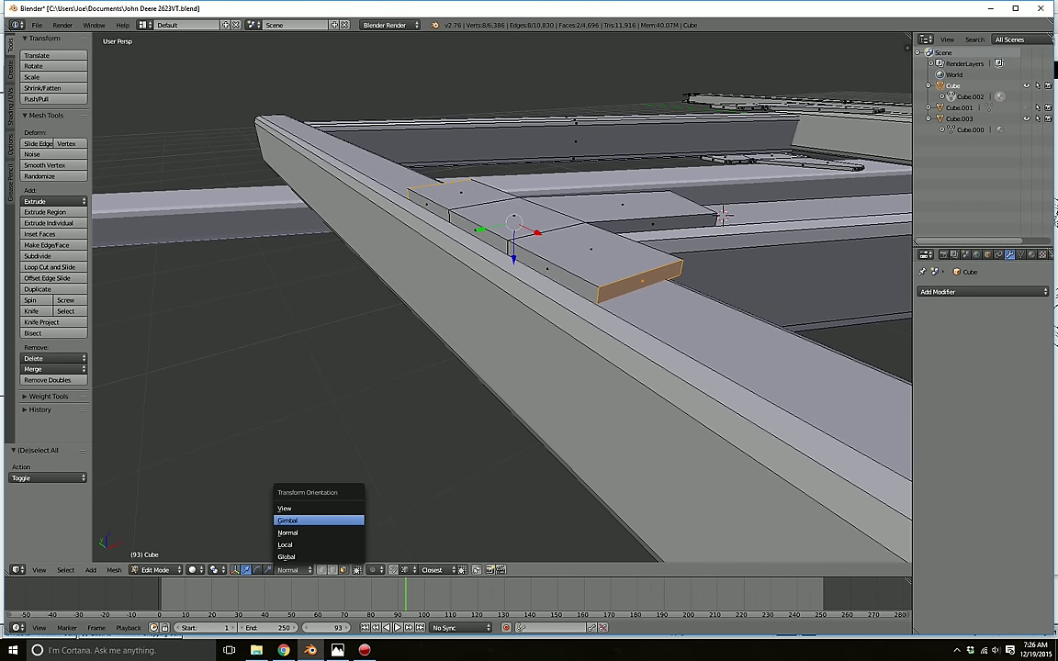
left_click(286, 557)
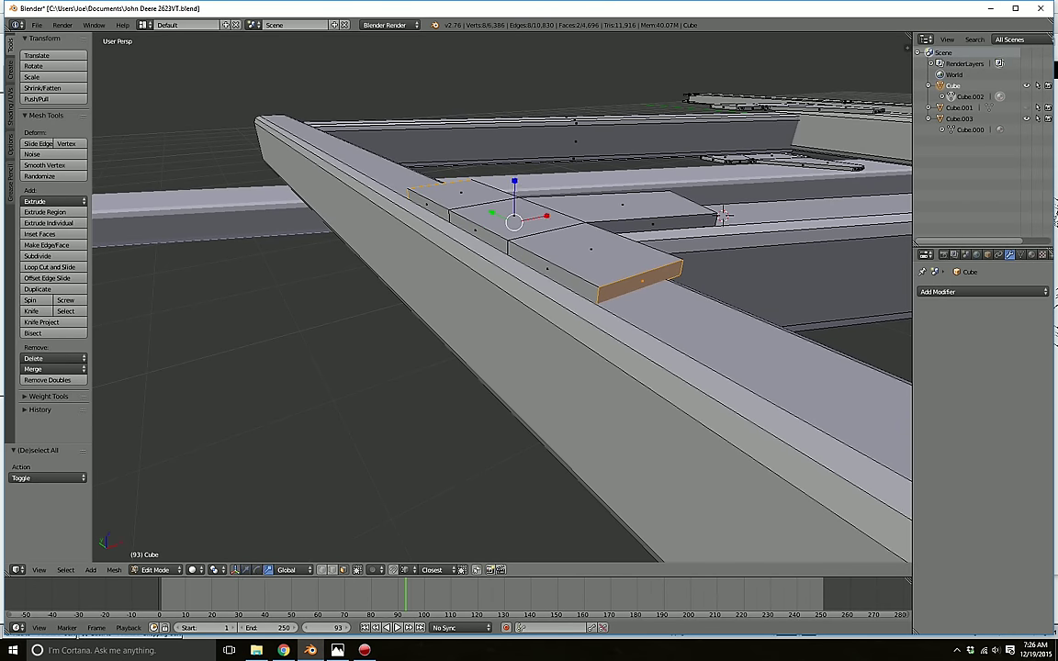
left_click_drag(493, 212, 492, 210)
key("a")
- Select the whole T-shaped plate and move it -0.003 along X and 0.009 along Y over the joint
middle_click_drag(493, 211, 767, 363)
scroll(446, 276, "down", 4)
scroll(502, 298, "down", 5)
scroll(643, 321, "up", 10)
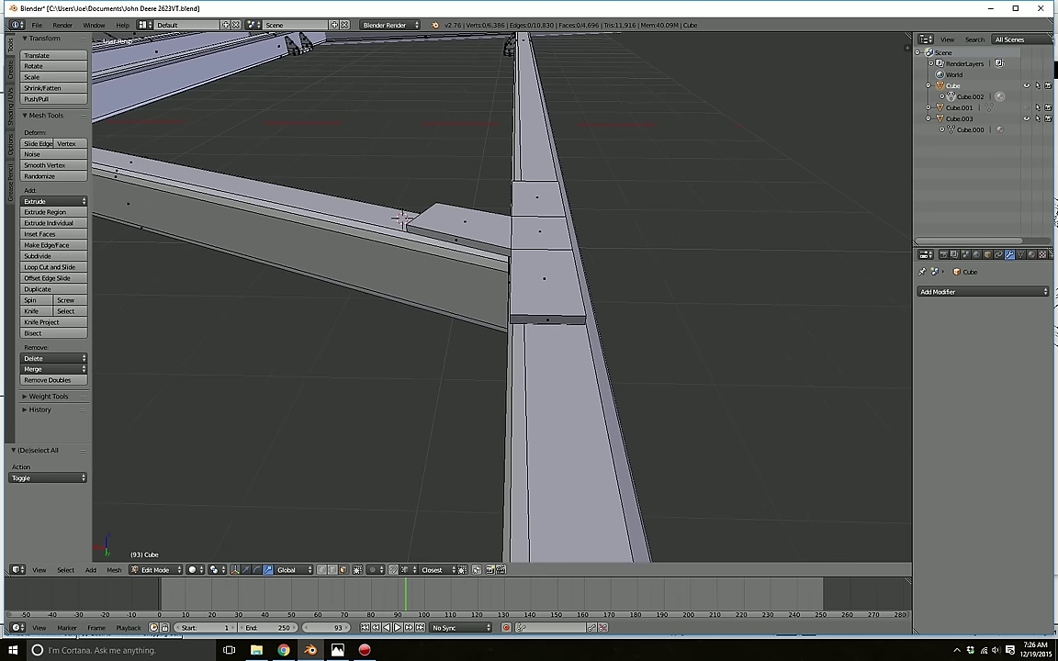
middle_click_drag(402, 218, 401, 221)
key("l")
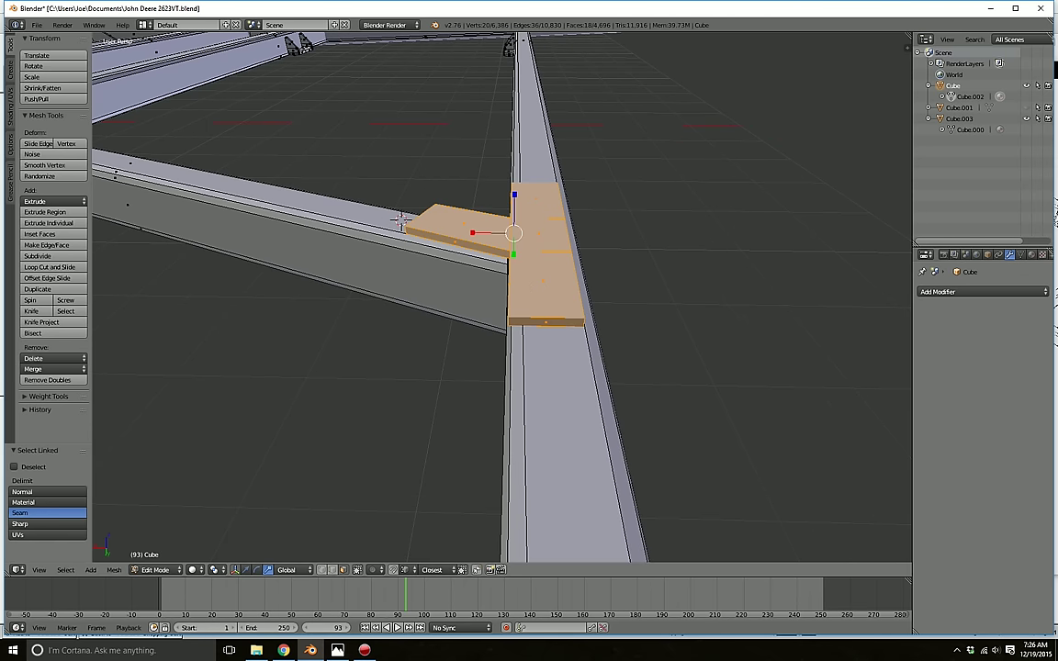
left_click(257, 571)
left_click(247, 571)
left_click_drag(474, 234, 477, 233)
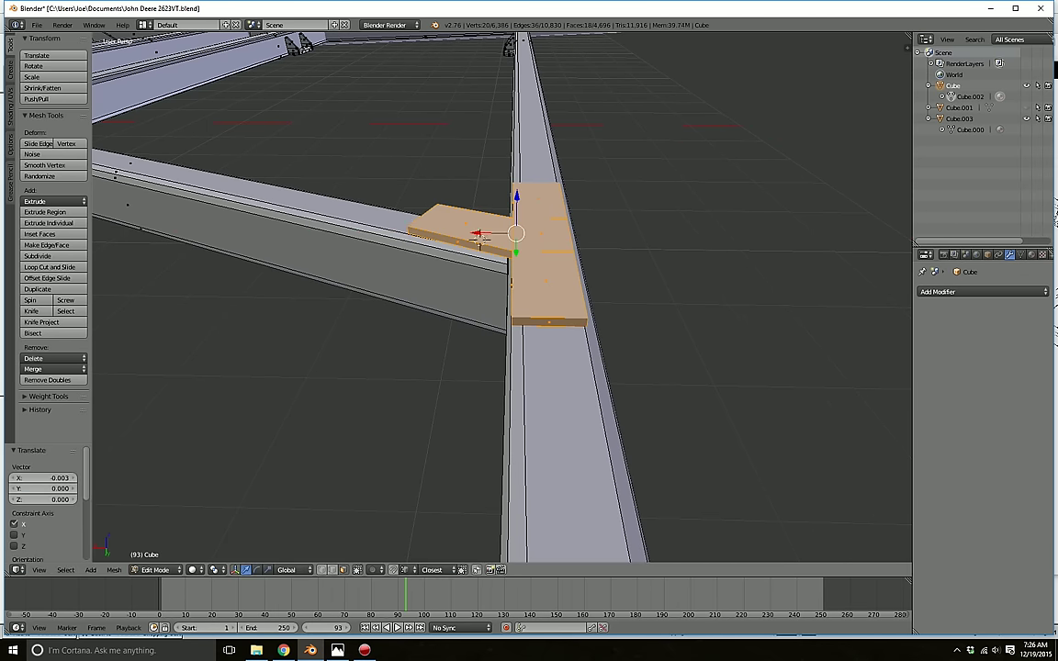
middle_click_drag(478, 236, 362, 318)
left_click_drag(524, 305, 520, 307)
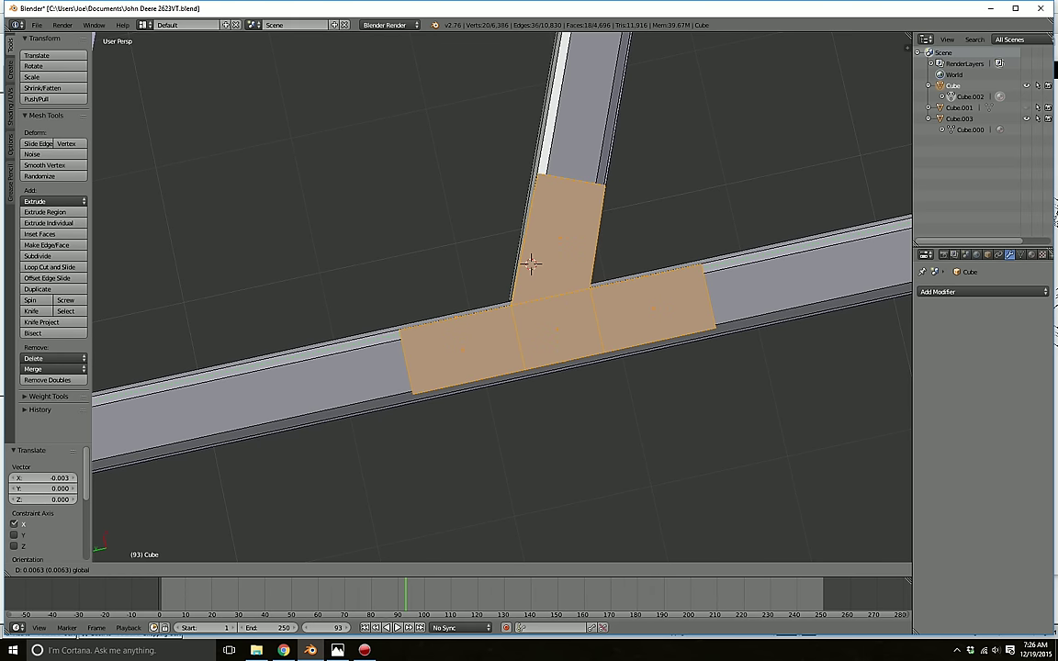
key("Return")
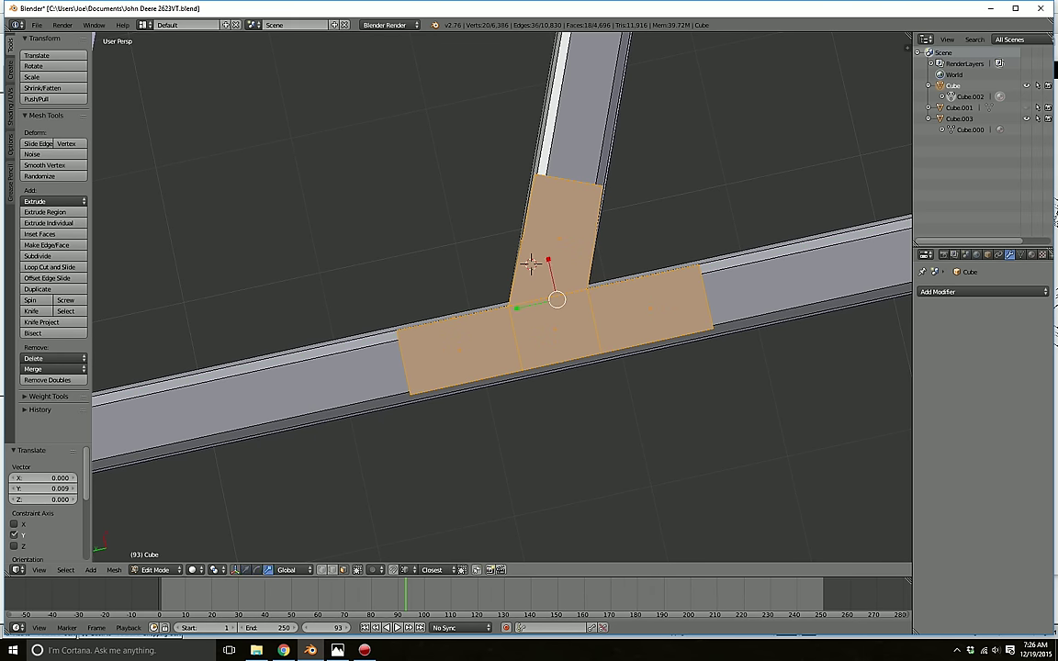
- Scale the T-shaped plate to 0.877 along Y and about 0.88 along X
key("s")
left_click(524, 308)
middle_click_drag(524, 308, 597, 308)
key("s")
key("x")
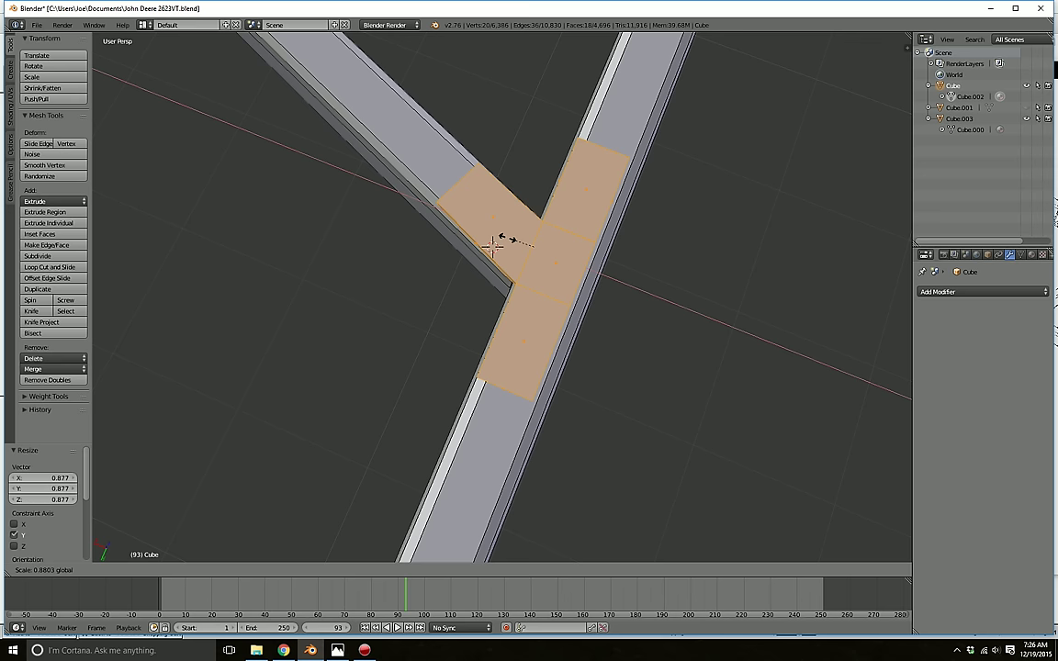
left_click(508, 237)
key("a")
- Allow selection of hidden geometry and select only the six vertical corner edges at the T-shaped plate's three ends
middle_click_drag(508, 238, 691, 177)
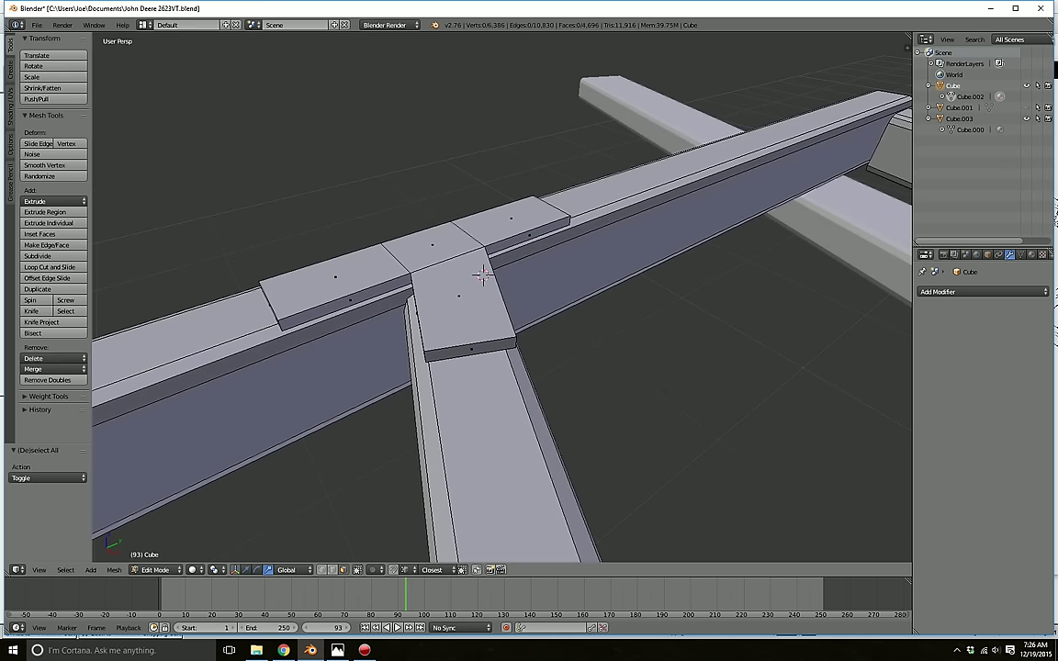
key("l")
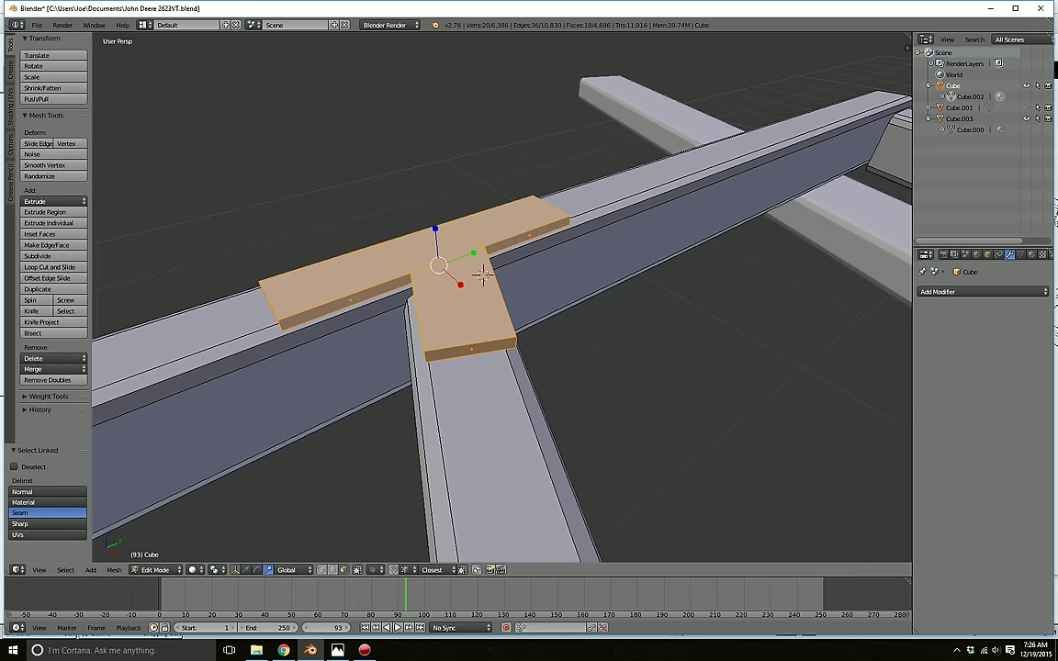
left_click(356, 570)
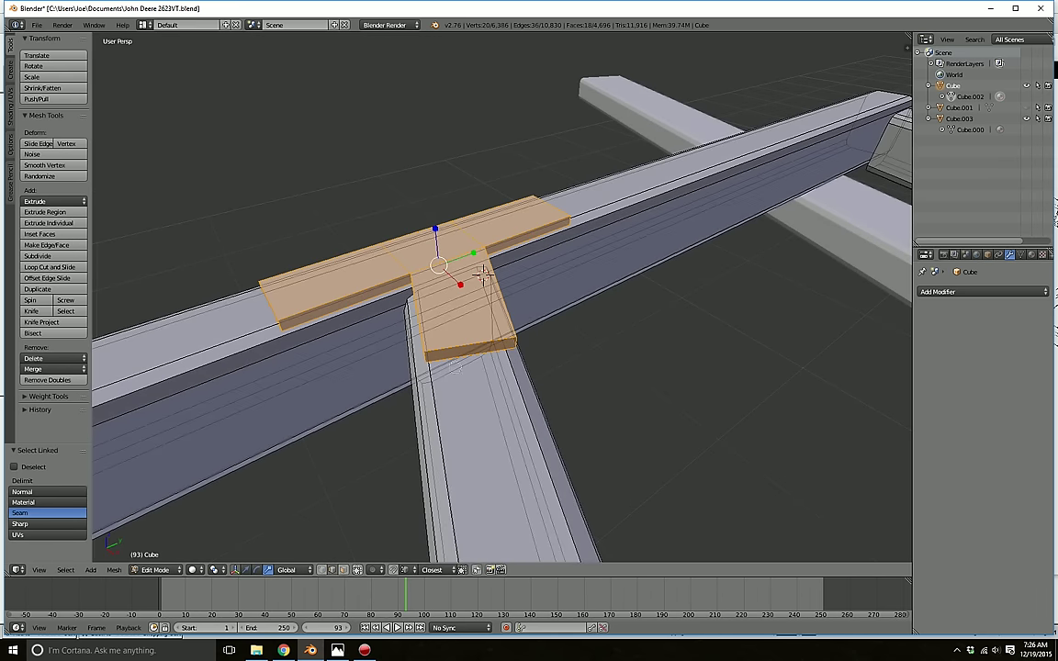
middle_click_drag(463, 359, 451, 336)
middle_click_drag(369, 326, 321, 266)
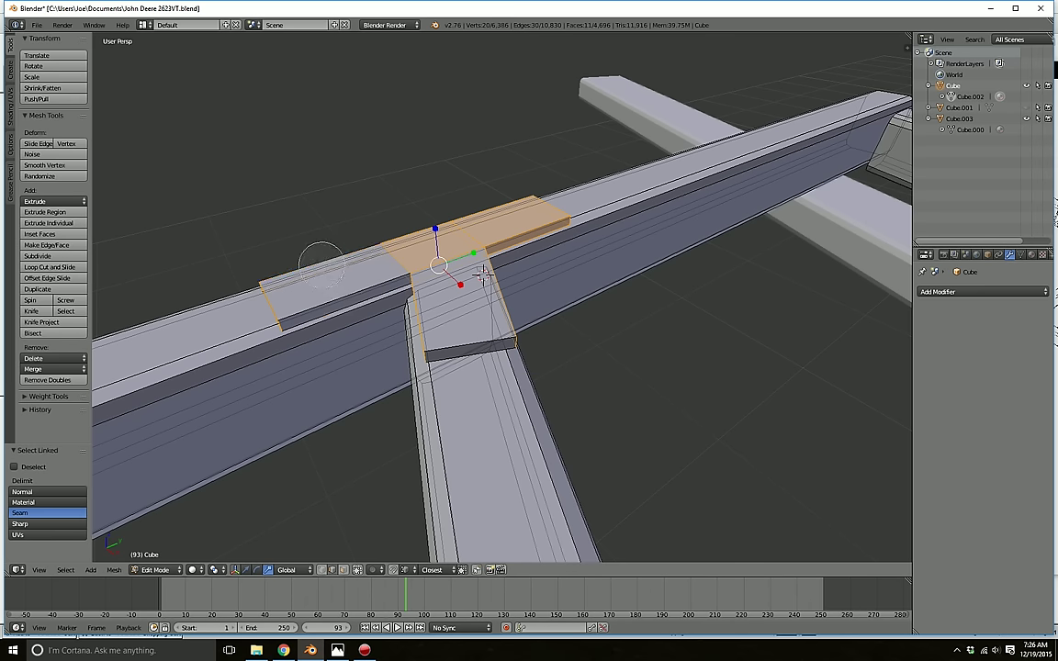
mouse_move(354, 223)
middle_mouse_down()
mouse_move(404, 232)
mouse_move(408, 247)
middle_mouse_up()
key("c")
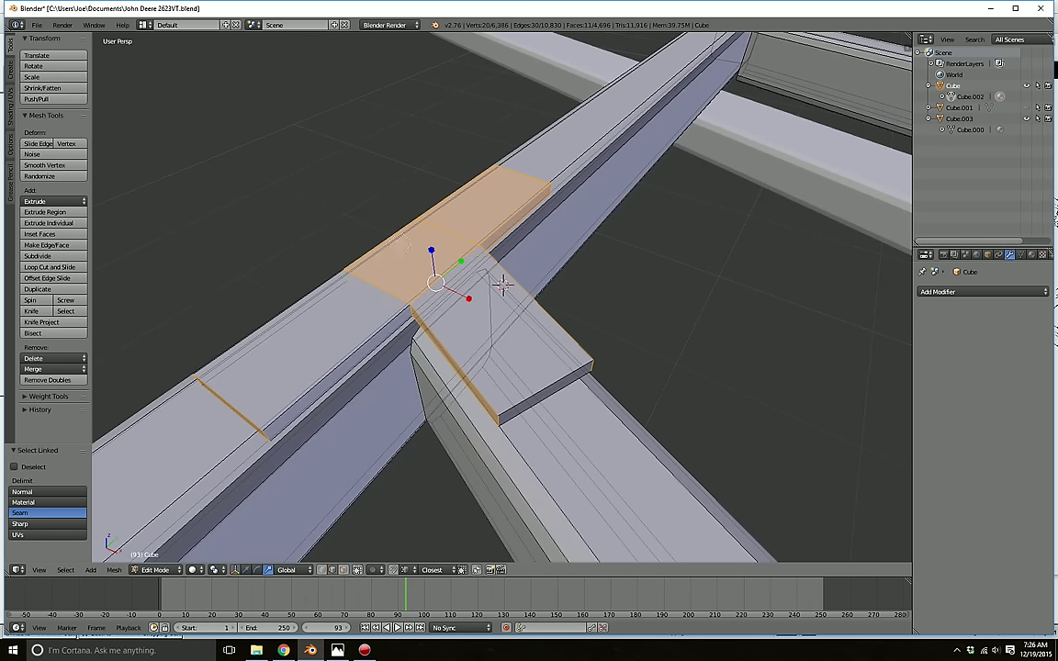
scroll(317, 239, "down", 3)
mouse_move(317, 239)
middle_mouse_down()
mouse_move(409, 248)
mouse_move(363, 277)
mouse_move(420, 254)
mouse_move(432, 223)
middle_mouse_up()
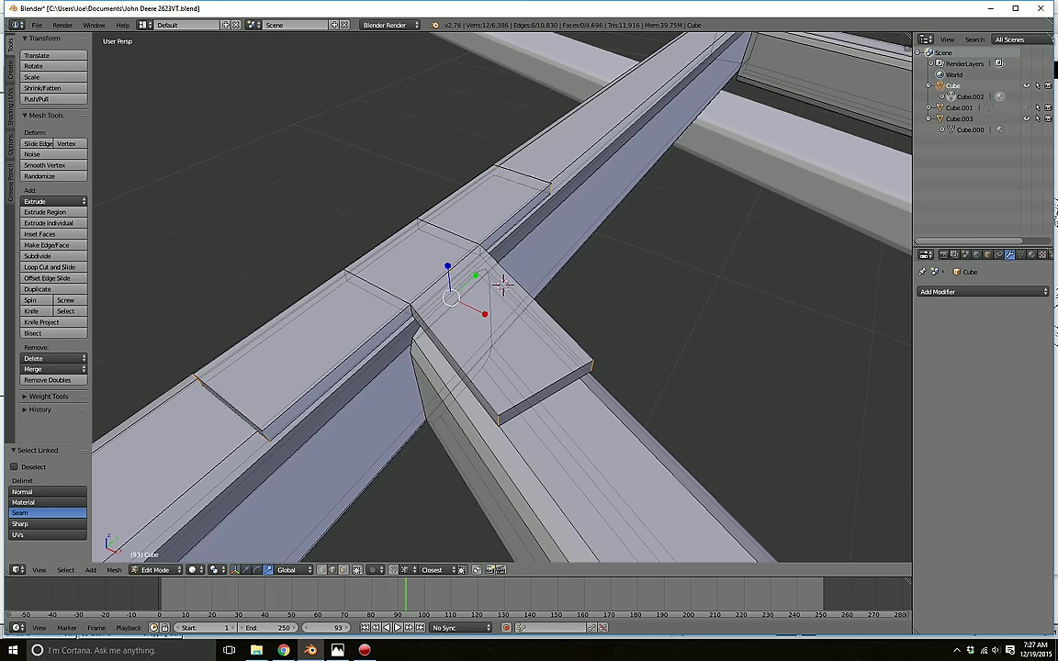
- Try to bevel the six corner edges together with three segments and an offset of about 0.022
key("ctrl+b")
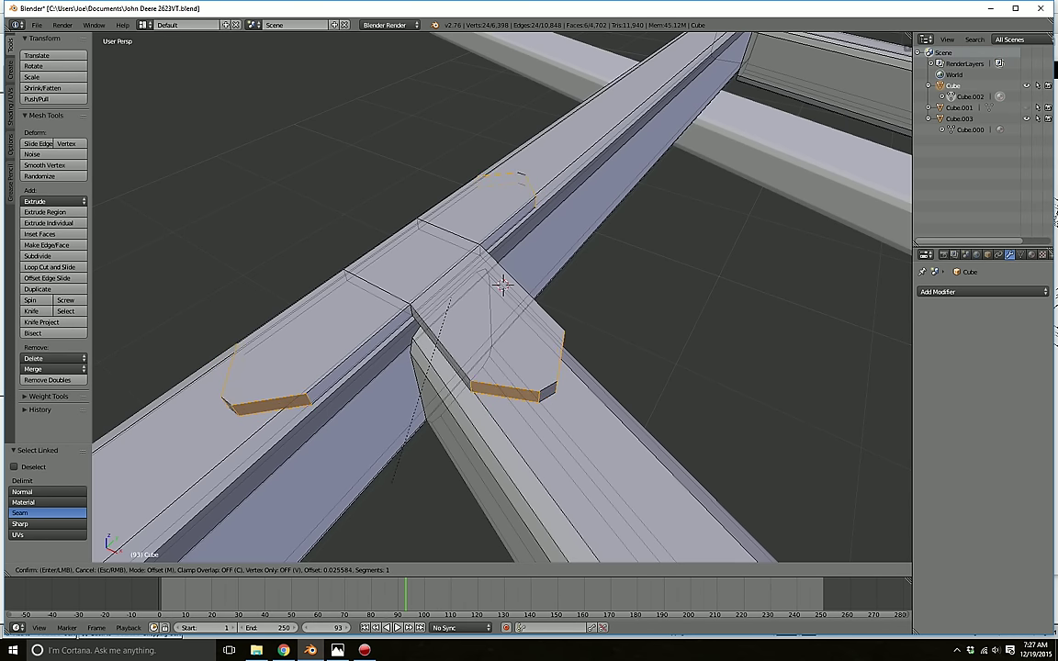
scroll(502, 286, "up", 1)
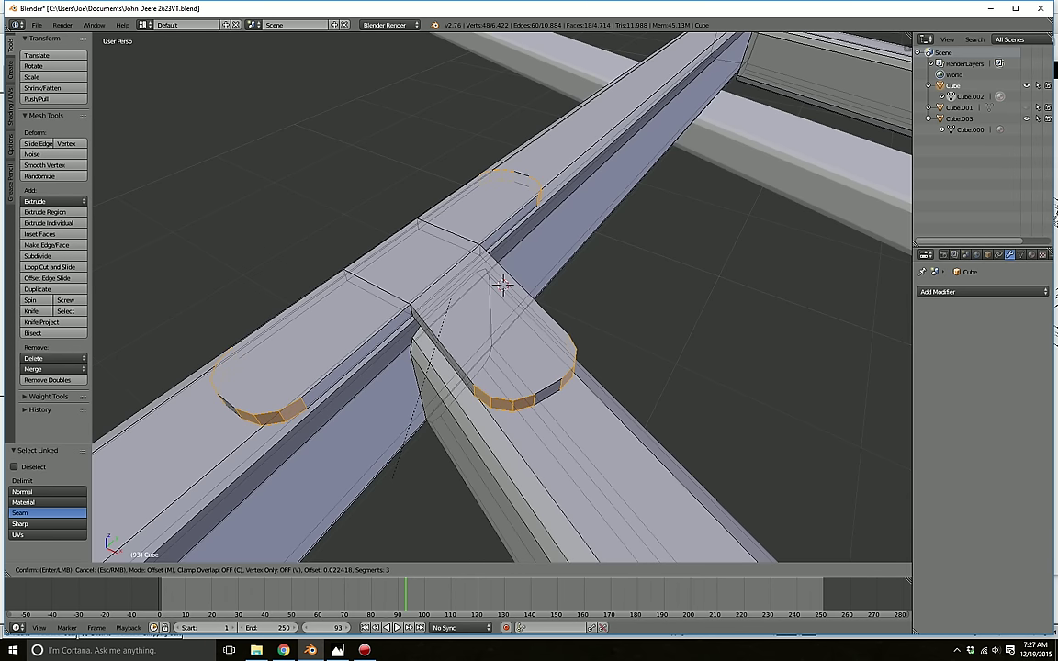
left_click(393, 479)
key("ctrl+z")
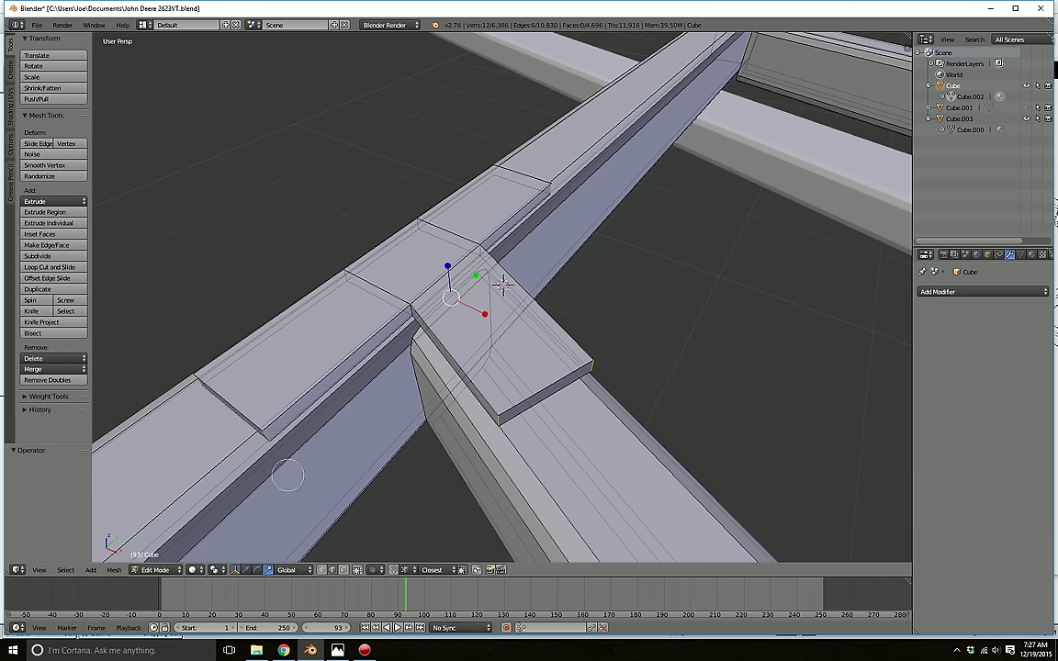
- Keep only the two corner edges at the T-shaped plate's stem end selected and bevel them with three segments and an offset of about 0.026
scroll(285, 463, "down", 5)
mouse_move(284, 450)
middle_mouse_down()
mouse_move(273, 439)
mouse_move(437, 172)
mouse_move(554, 189)
middle_mouse_up()
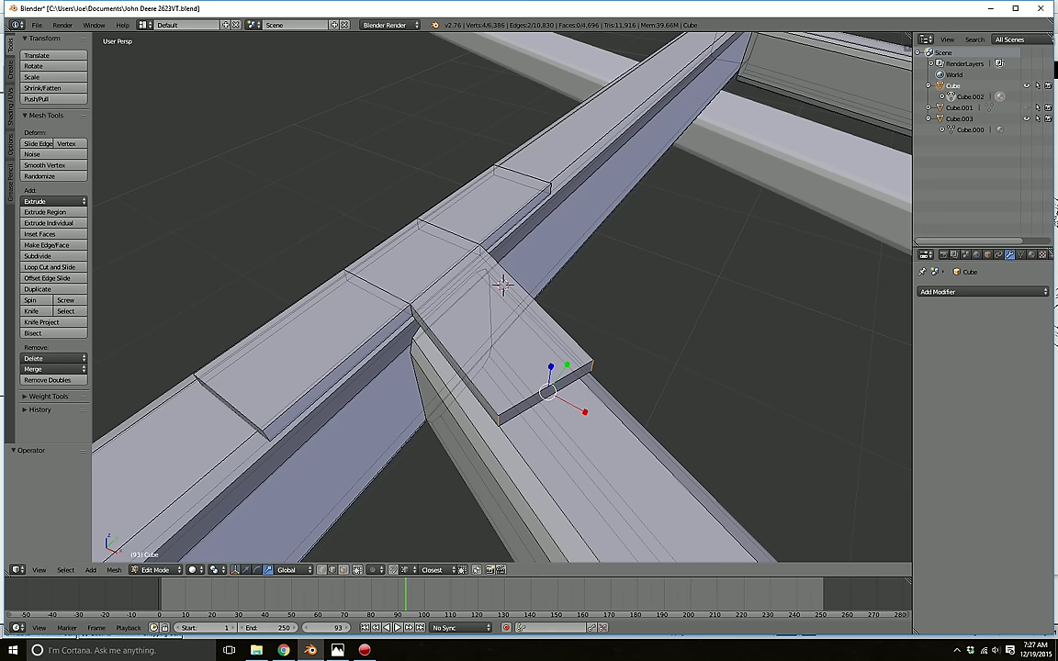
key("ctrl+b")
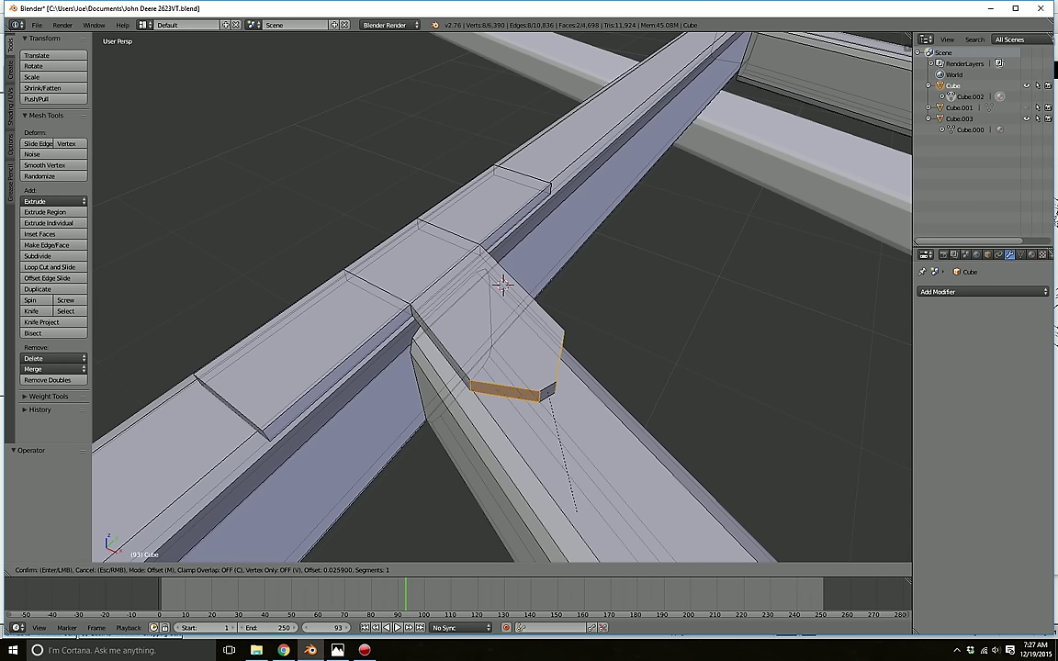
scroll(502, 286, "up", 1)
scroll(576, 512, "up", 1)
left_click(577, 512)
key("a")
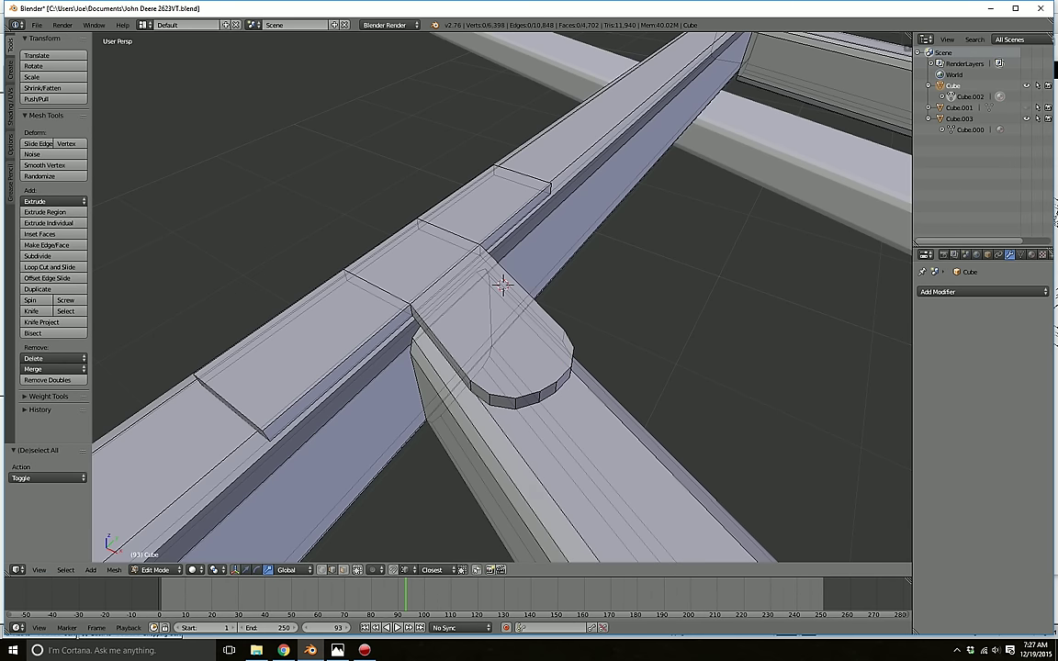
- Select only the two vertical inner corner edges where the T-shaped plate's stem meets its crossbar
middle_click_drag(577, 511, 608, 505)
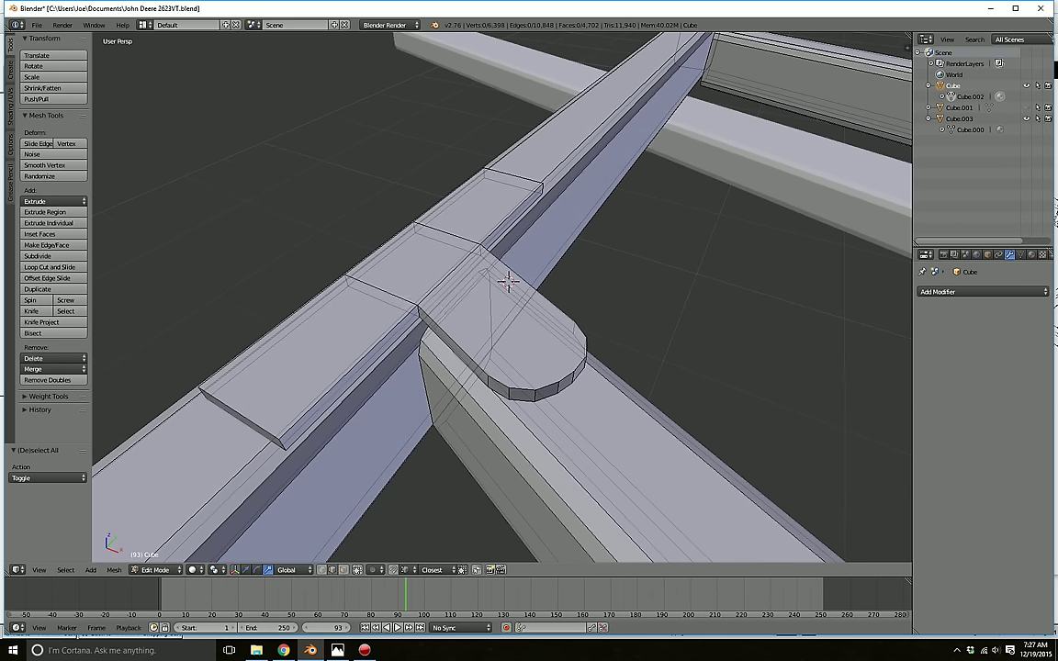
key("l")
middle_click_drag(311, 426, 229, 335)
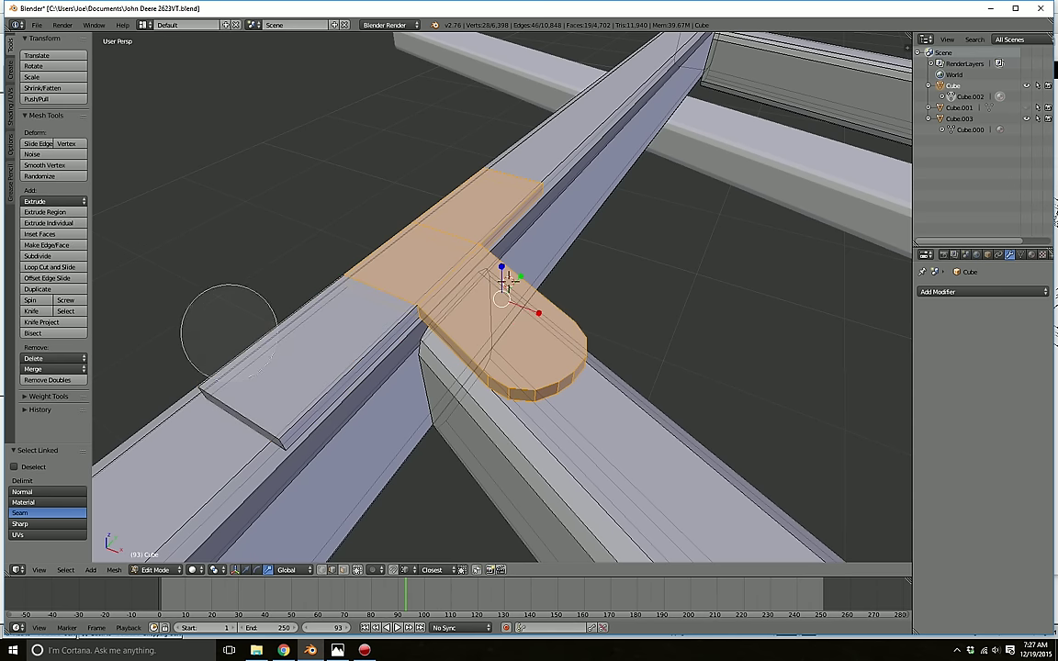
middle_click_drag(477, 420, 588, 314)
right_click(587, 315)
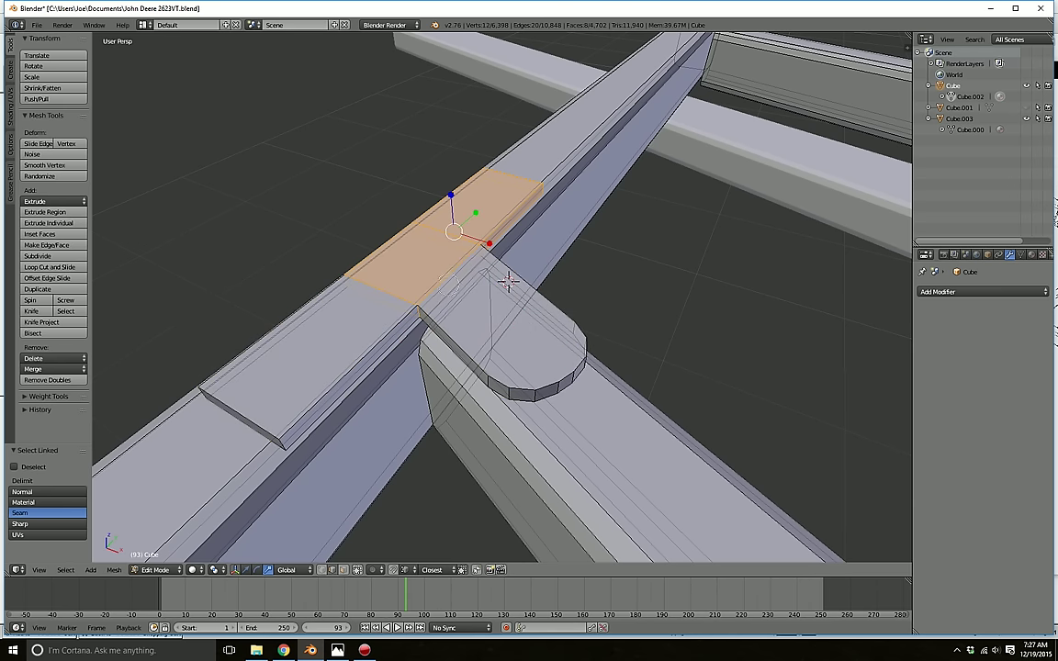
mouse_move(410, 295)
middle_mouse_down()
mouse_move(349, 274)
mouse_move(411, 224)
middle_mouse_up()
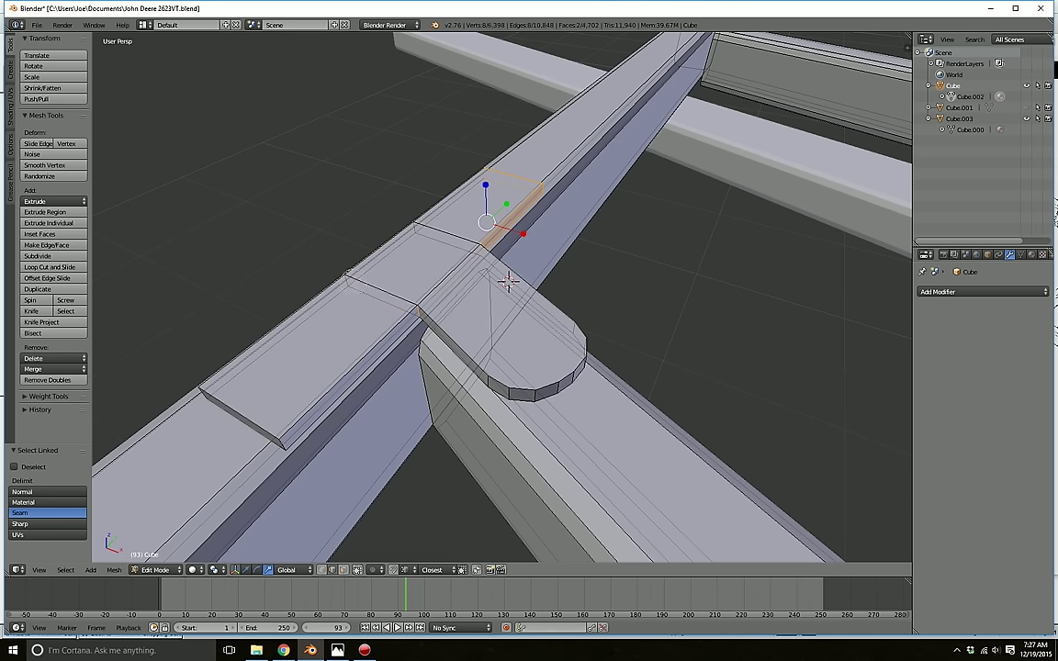
mouse_move(481, 243)
middle_mouse_down()
mouse_move(526, 217)
mouse_move(469, 165)
middle_mouse_up()
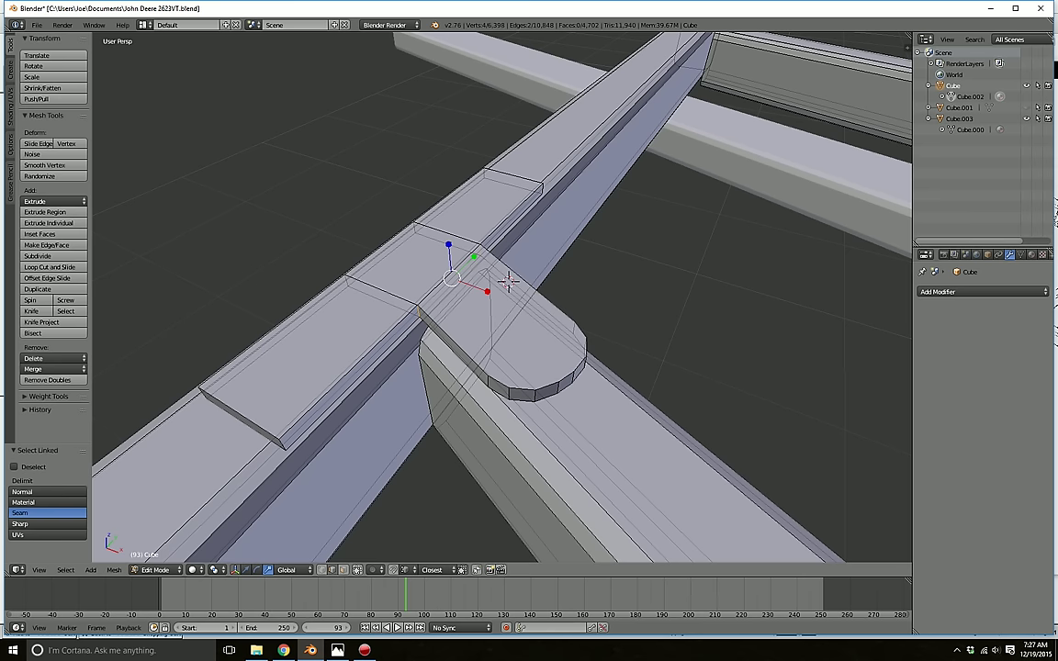
- Bevel the two inner corner edges with three segments and an offset of about 0.065
key("ctrl+b")
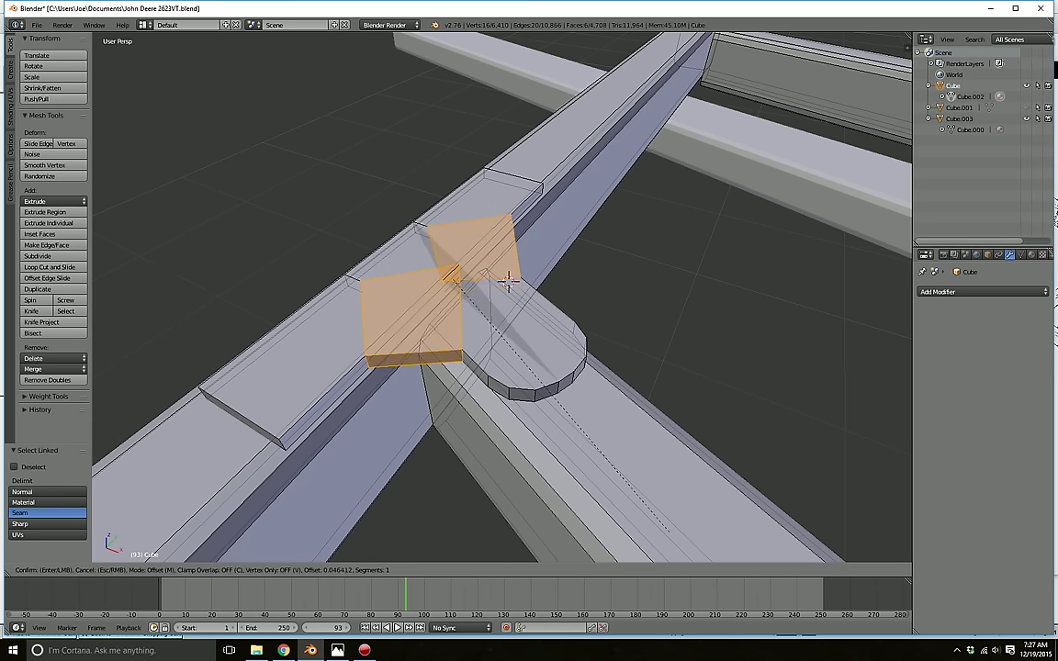
scroll(508, 281, "up", 1)
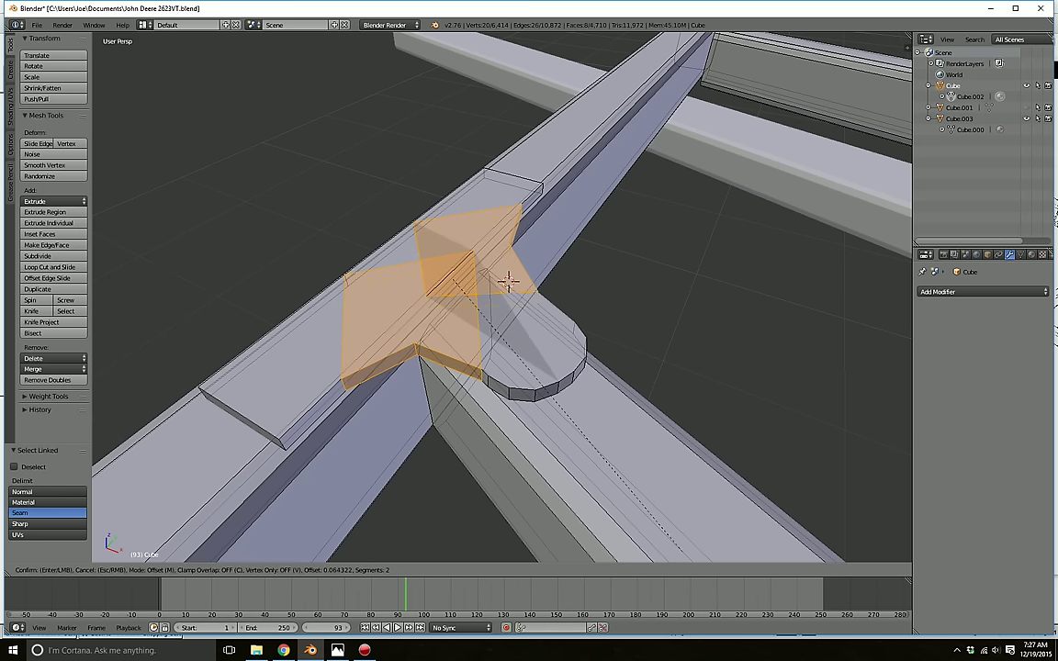
scroll(508, 281, "up", 1)
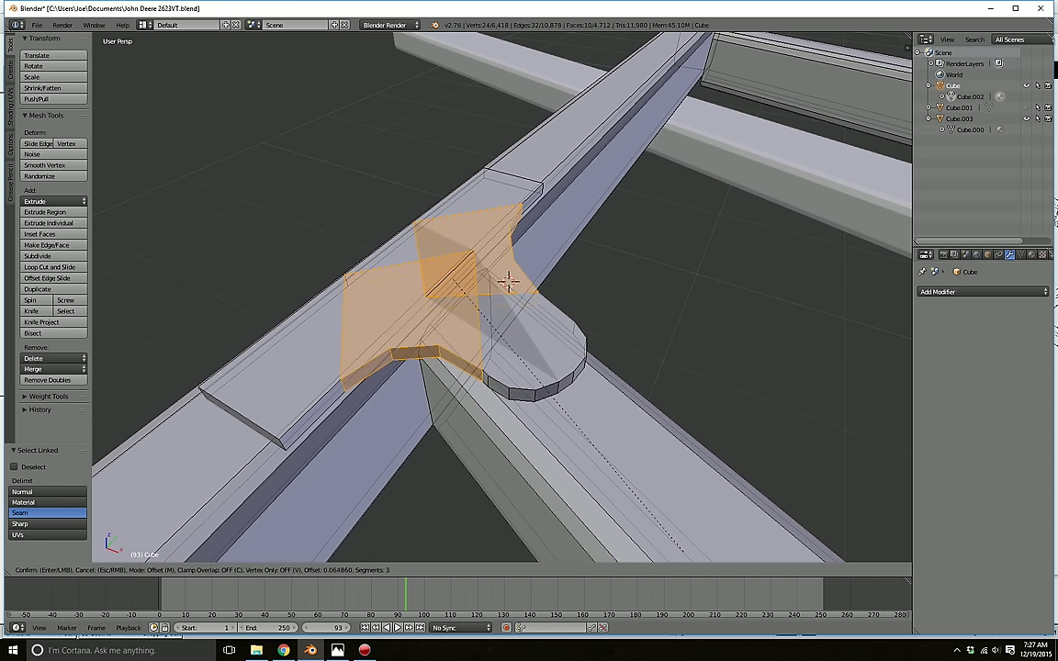
left_click(508, 281)
- Select only the two crossed edges inside the T-shaped plate and scale them by -0.753 along Y to uncross them
middle_click_drag(508, 278, 467, 296)
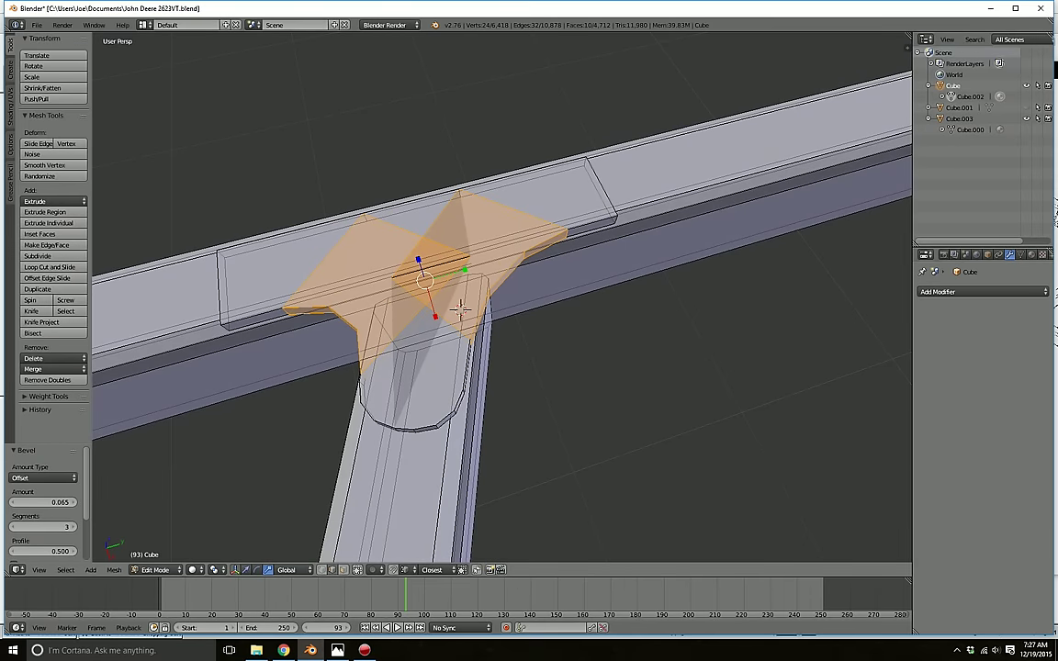
key("c")
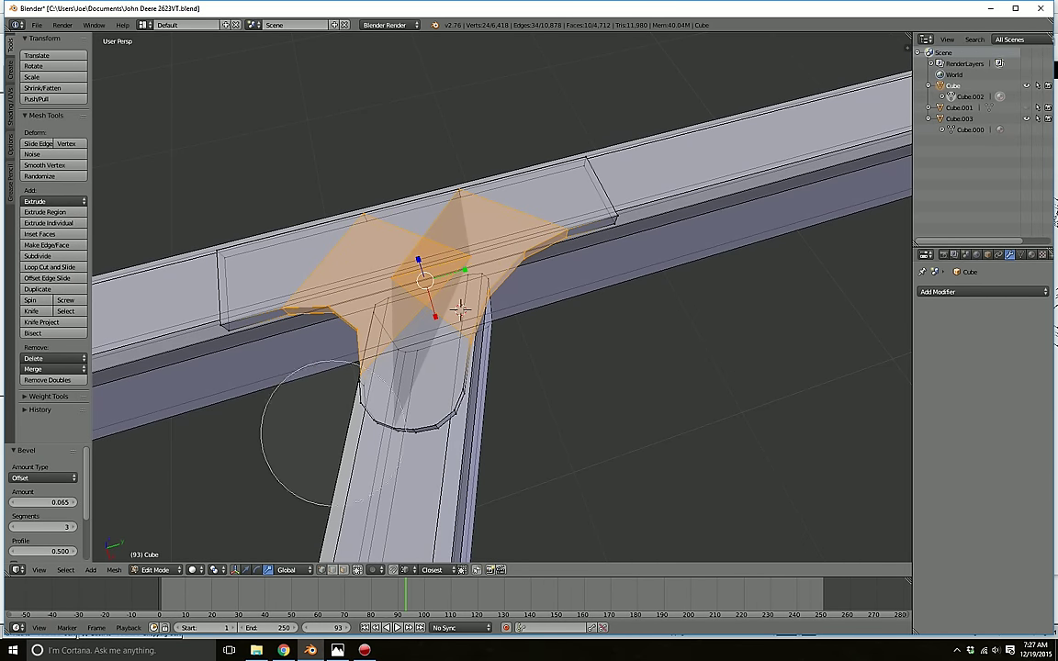
middle_click_drag(349, 424, 274, 406)
scroll(256, 211, "up", 1)
mouse_move(253, 206)
middle_mouse_down()
mouse_move(299, 210)
mouse_move(500, 147)
mouse_move(578, 289)
mouse_move(525, 366)
middle_mouse_up()
right_click(525, 366)
scroll(501, 316, "up", 1)
left_click_drag(457, 253, 405, 270)
left_click(386, 276)
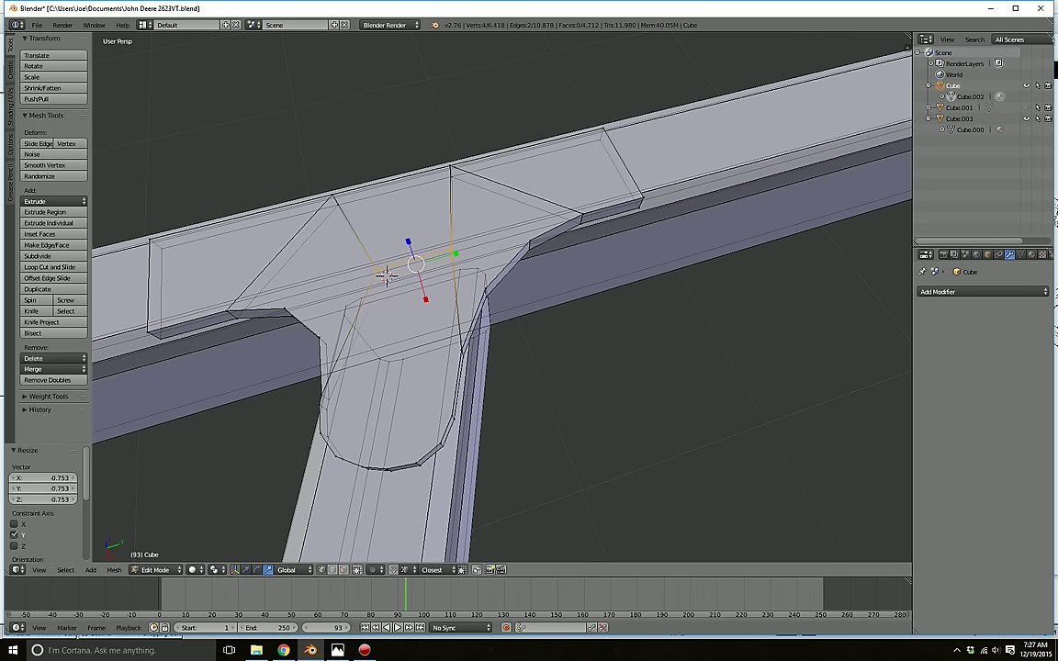
- Select only the four vertical corner edges at the two ends of the T-shaped plate's crossbar
key("a")
middle_click_drag(386, 275, 480, 259)
key("c")
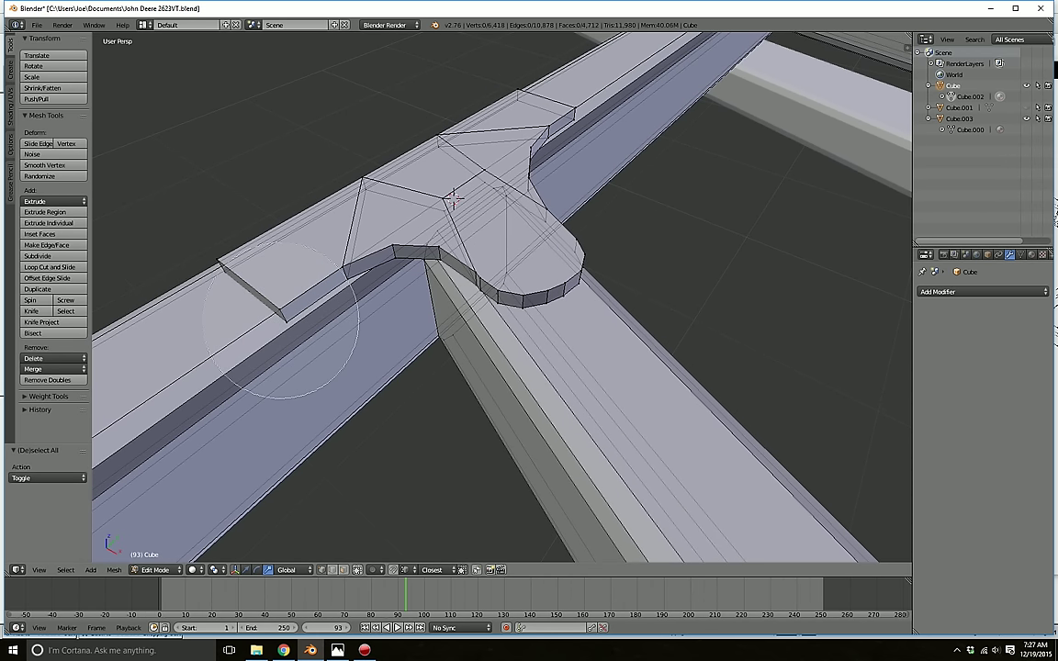
scroll(276, 324, "up", 6)
left_click(273, 308)
left_click(209, 255)
left_click(585, 120)
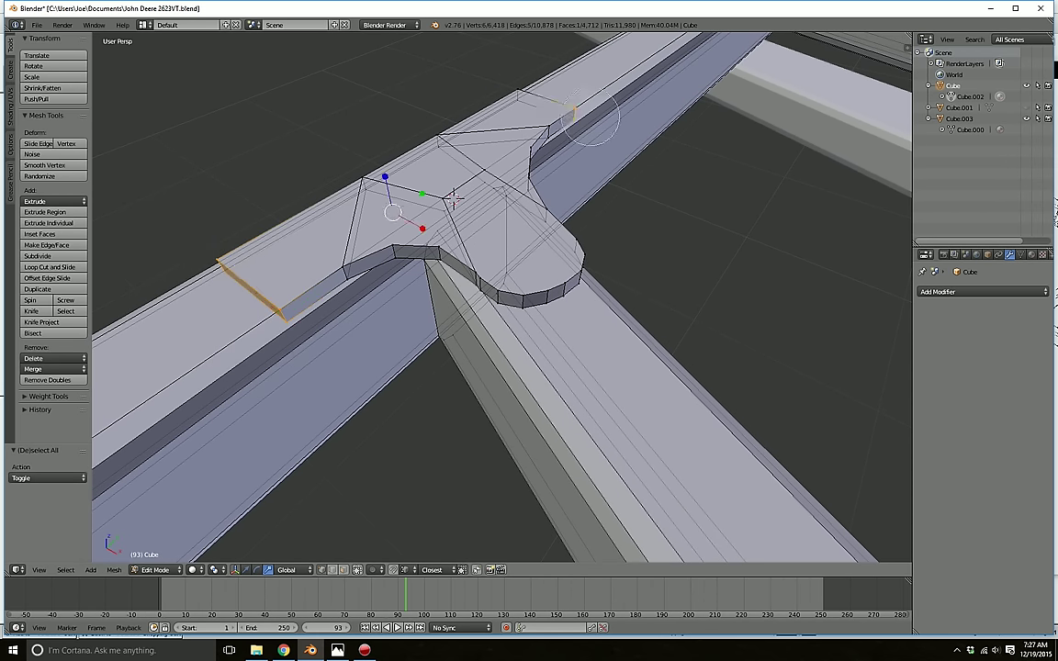
left_click(529, 81)
right_click(478, 67)
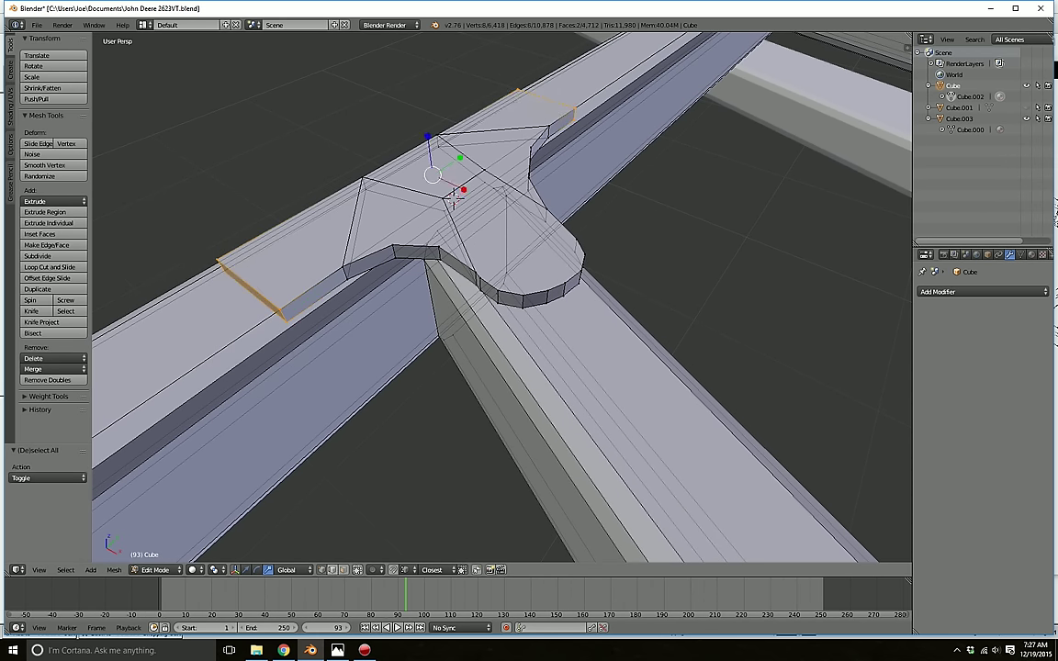
key("ctrl+Tab")
left_click(257, 216)
key("c")
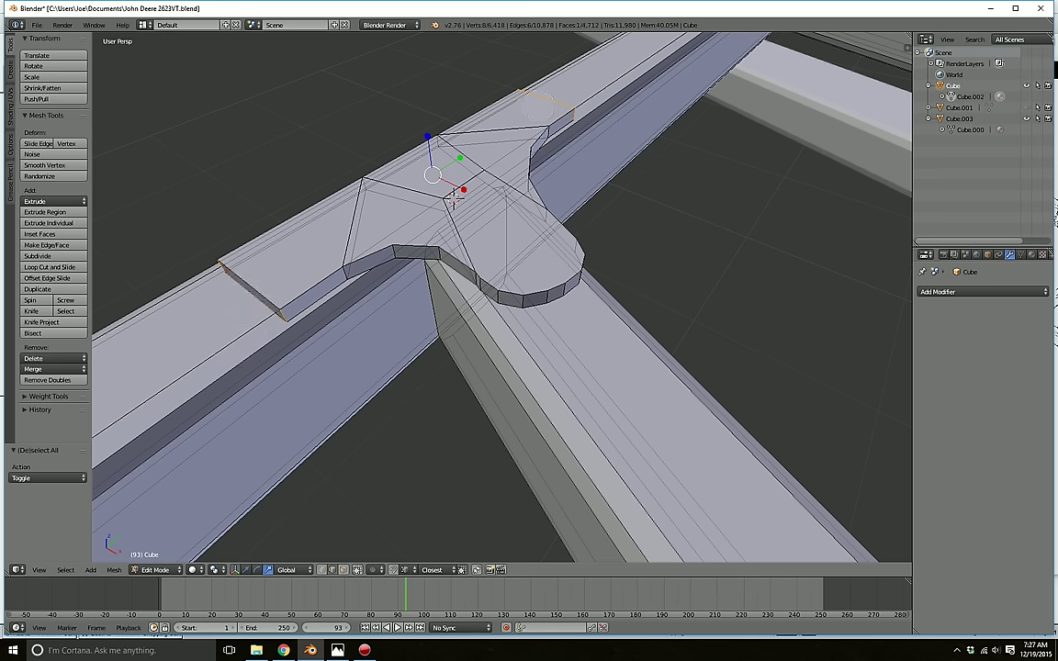
- Bevel the four crossbar corner edges with two segments and an offset of about 0.014
key("ctrl+b")
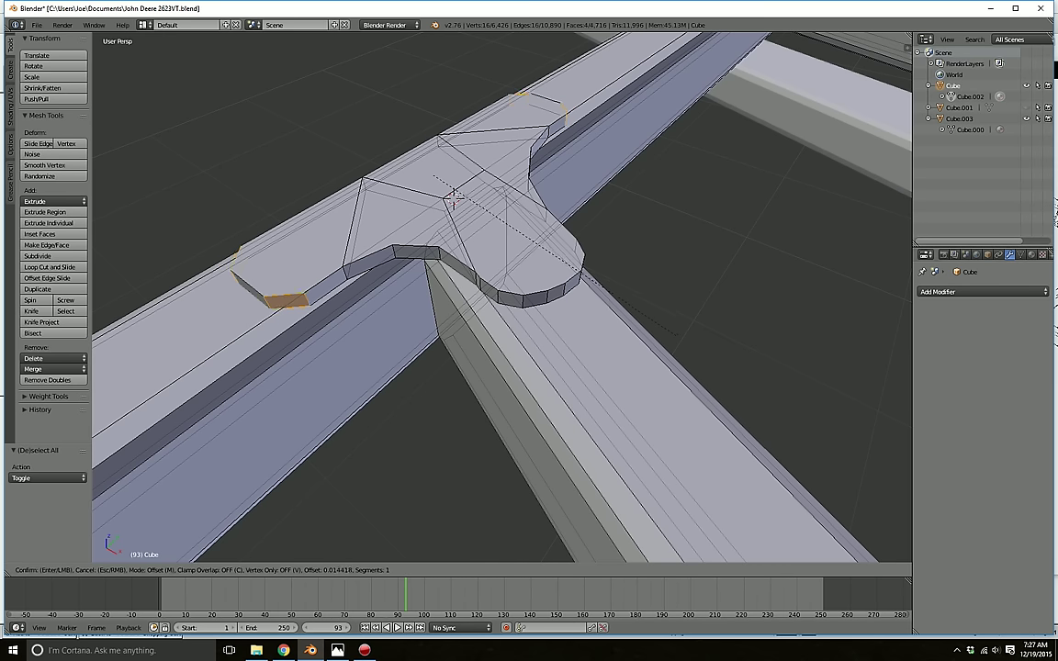
scroll(591, 277, "up", 1)
left_click(590, 277)
key("a")
- Select the whole T-shaped plate, duplicate it in place and move the copy -0.691 along Y
middle_click_drag(590, 277, 735, 266)
scroll(734, 267, "down", 1)
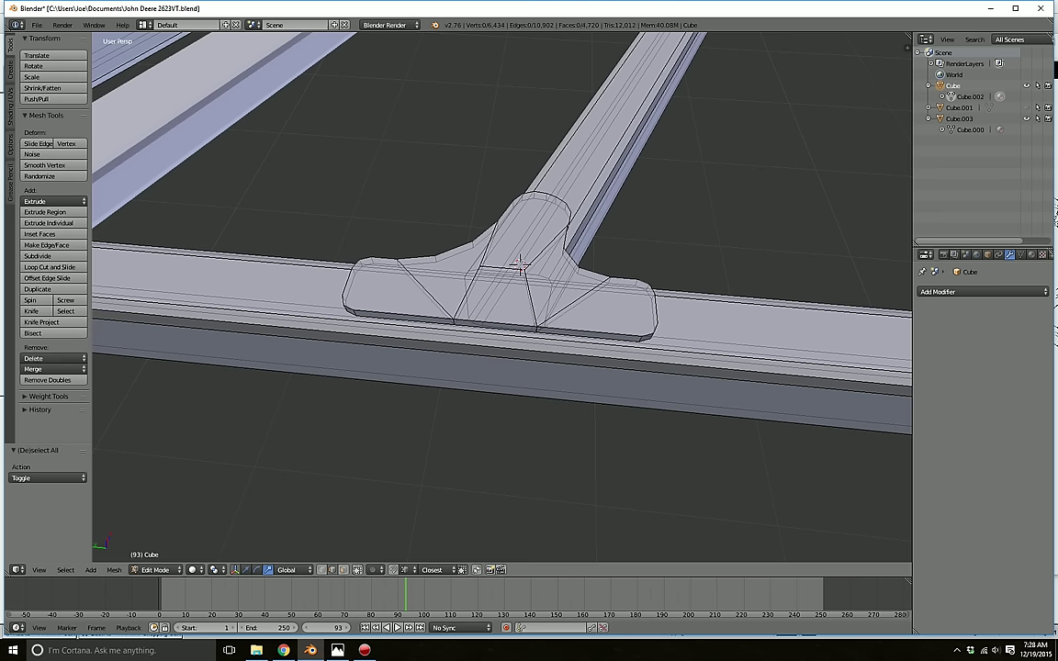
key("l")
key("a")
key("l")
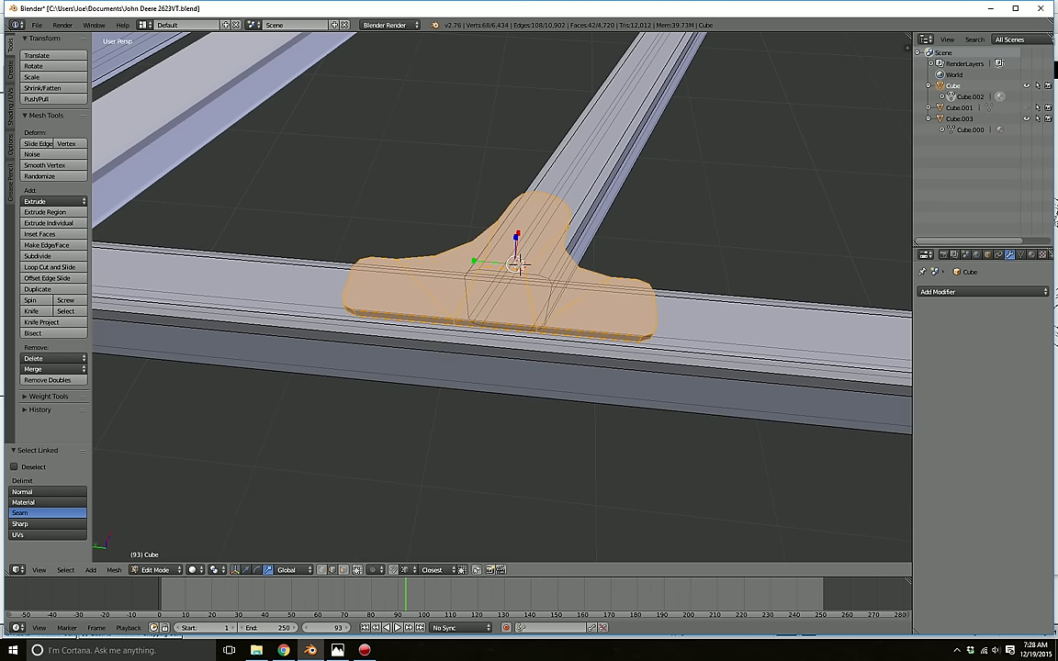
scroll(520, 264, "down", 4)
middle_click_drag(509, 279, 473, 298, "shift")
key("shift+d")
left_click(473, 299)
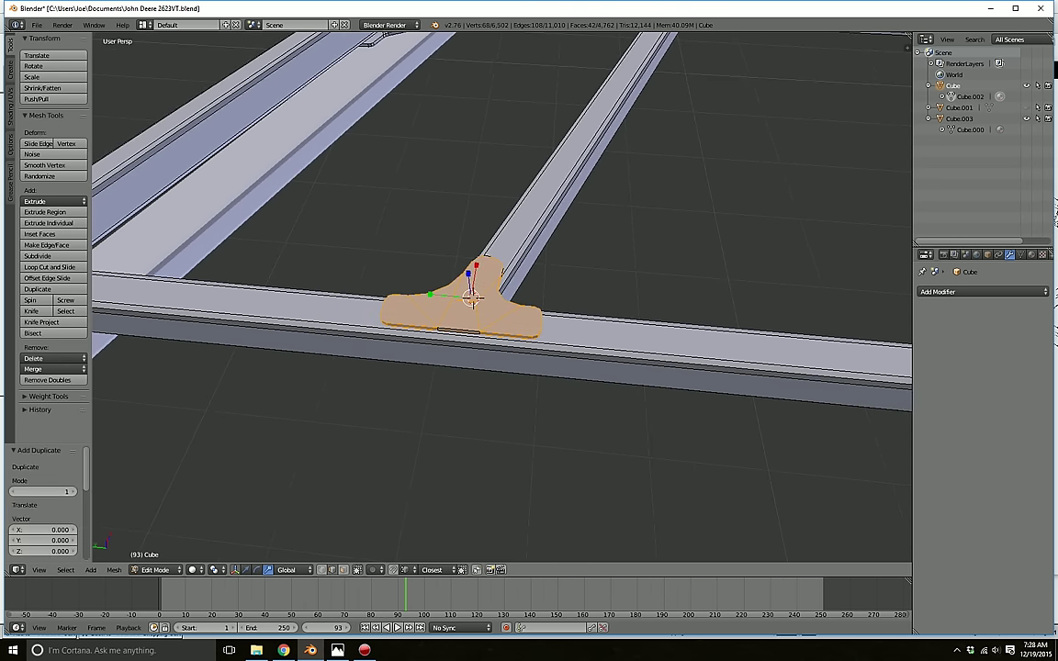
left_click_drag(431, 295, 813, 327)
- Move the plate copy a further -3.293 along Y to the outer beam's other brace joint and show the rotation manipulator
scroll(813, 327, "down", 5)
middle_click_drag(809, 329, 602, 241, "shift")
scroll(602, 241, "down", 4)
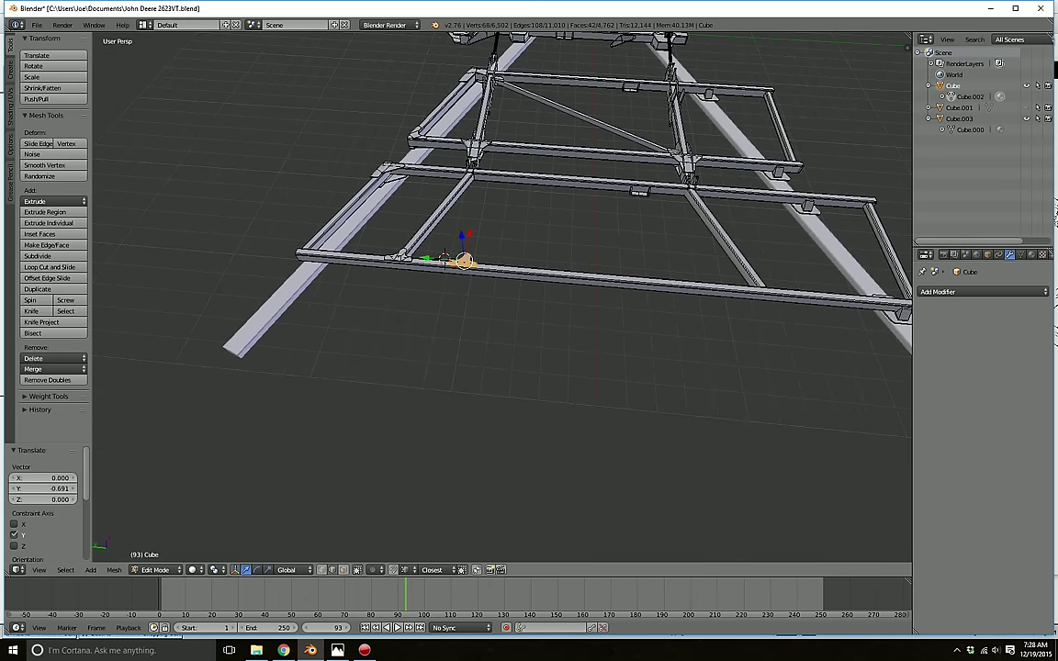
key("g")
key("y")
middle_click_drag(721, 283, 523, 285, "shift")
middle_click_drag(523, 285, 522, 317)
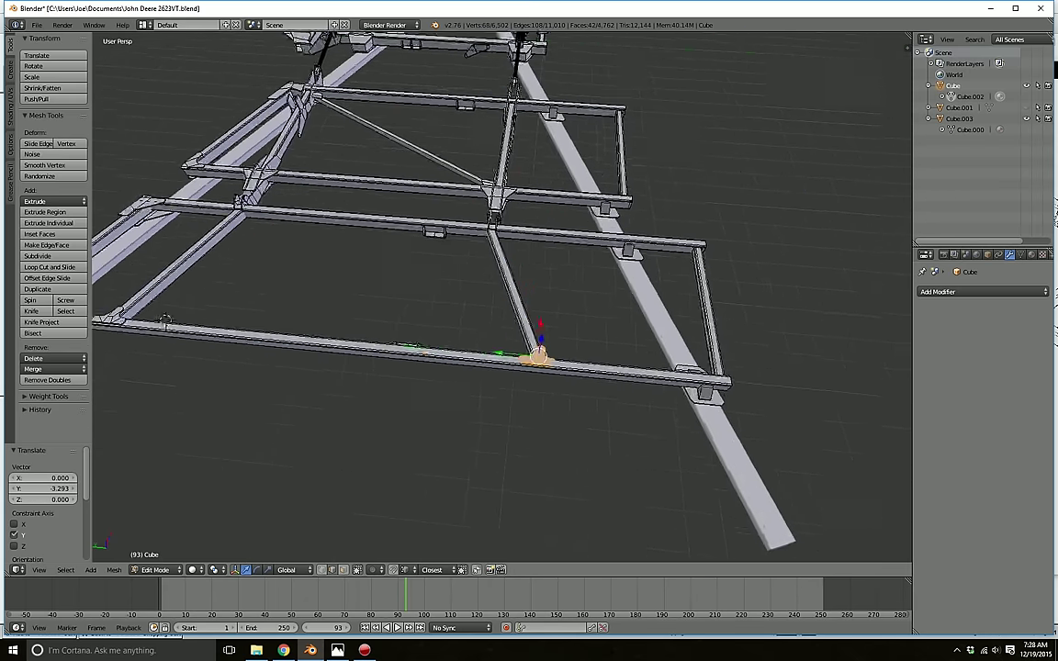
scroll(522, 317, "up", 3)
left_click(257, 570)
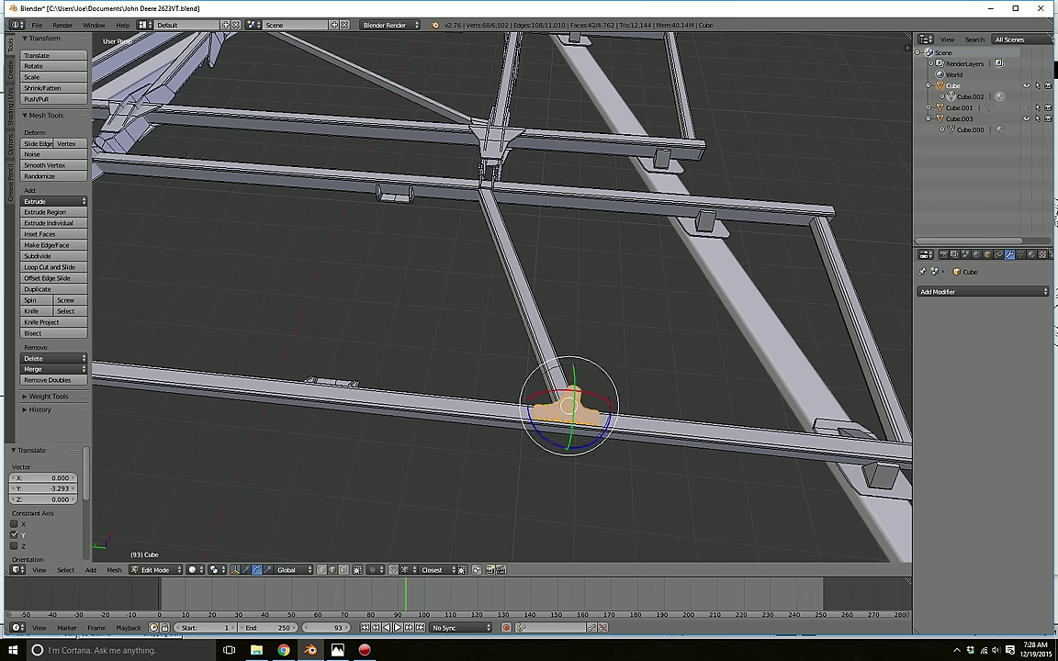
left_click_drag(611, 407, 614, 420)
left_click_drag(605, 443, 600, 448)
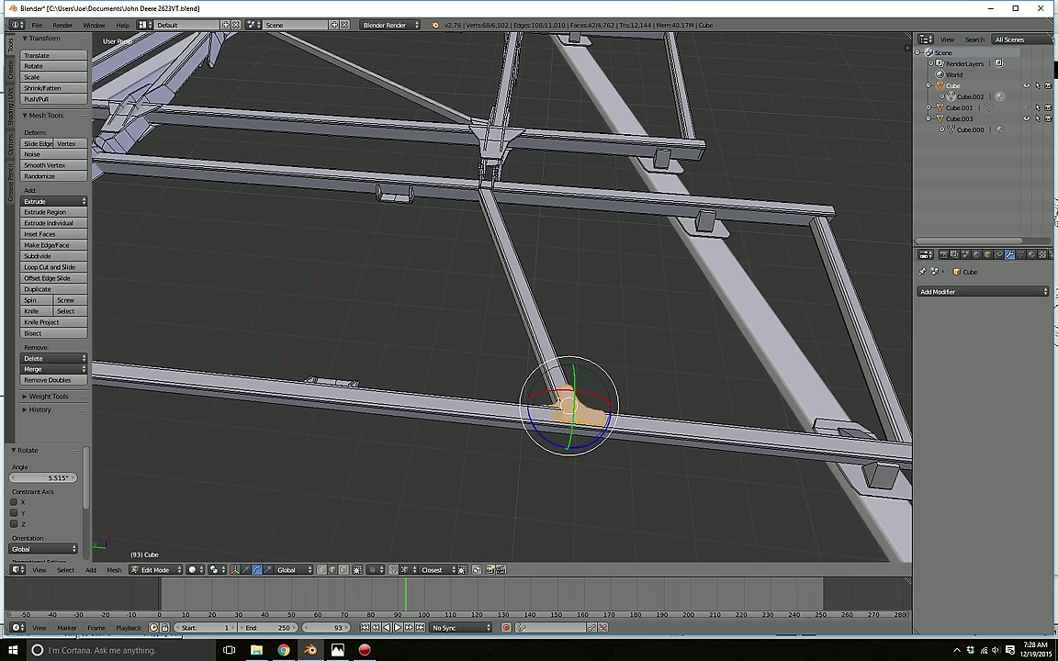
key("ctrl+z")
- Rotate the plate copy 180° about the X axis
left_click_drag(612, 405, 610, 398)
left_click(43, 477)
type("180")
key("Return")
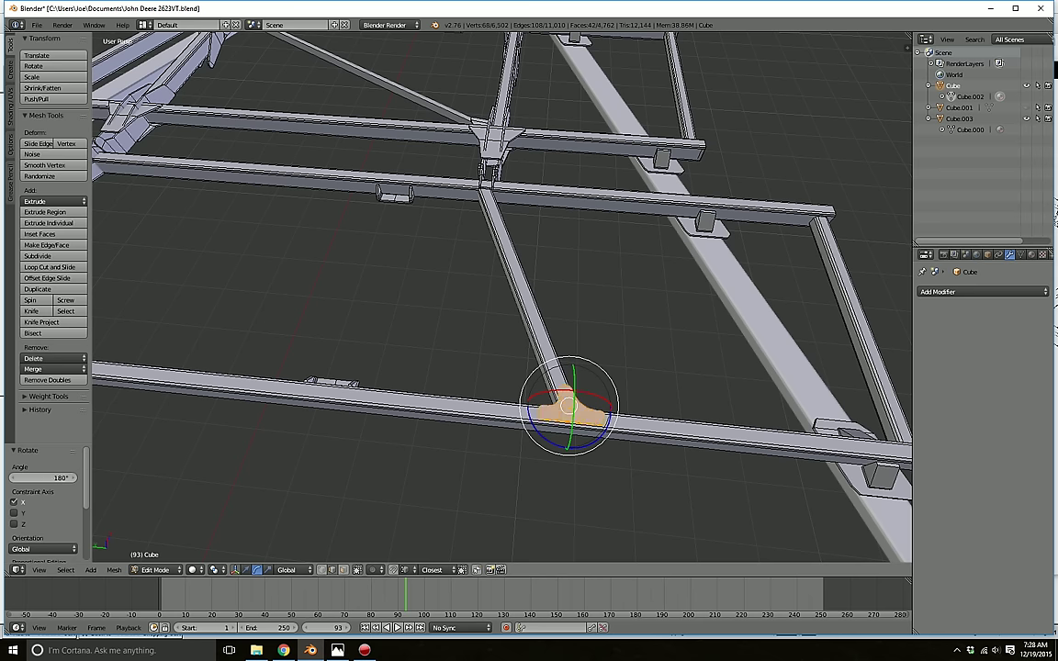
- Show the translation manipulator and move the rotated plate copy 0.010 along Y to line it up with the brace
left_click(245, 570)
middle_click_drag(469, 331, 398, 354)
scroll(398, 354, "up", 3)
left_click_drag(451, 372, 442, 369)
scroll(442, 369, "down", 4)
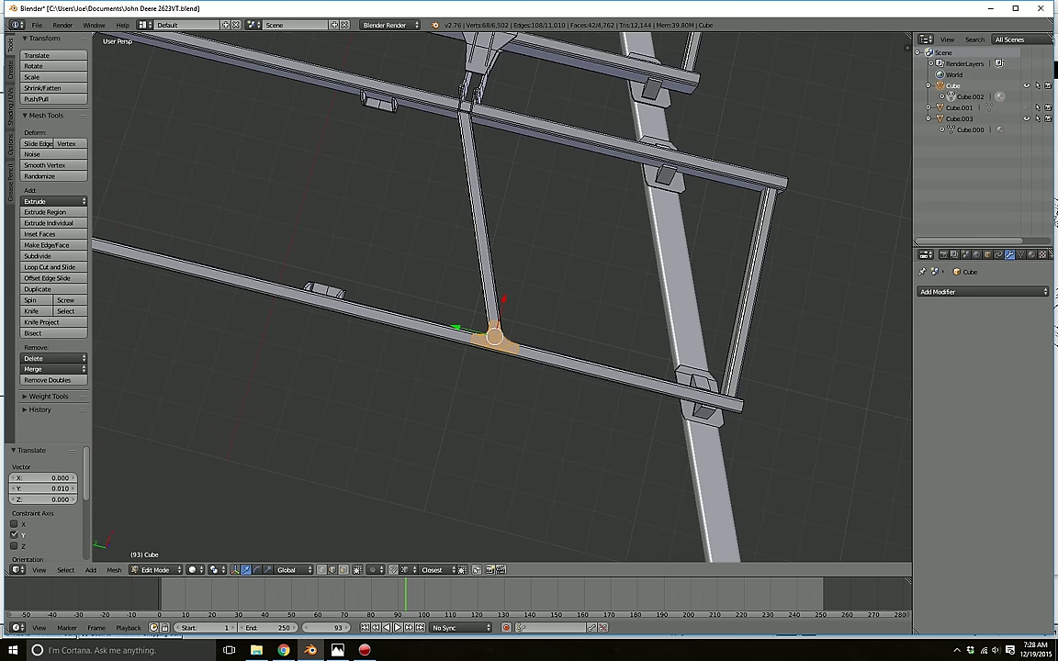
- Add the original T-shaped plate to the selection, duplicate both plates and move the copies -0.143 along Z to the beam's underside
middle_click_drag(442, 370, 567, 237)
scroll(533, 275, "up", 5)
scroll(533, 275, "down", 2)
key("l")
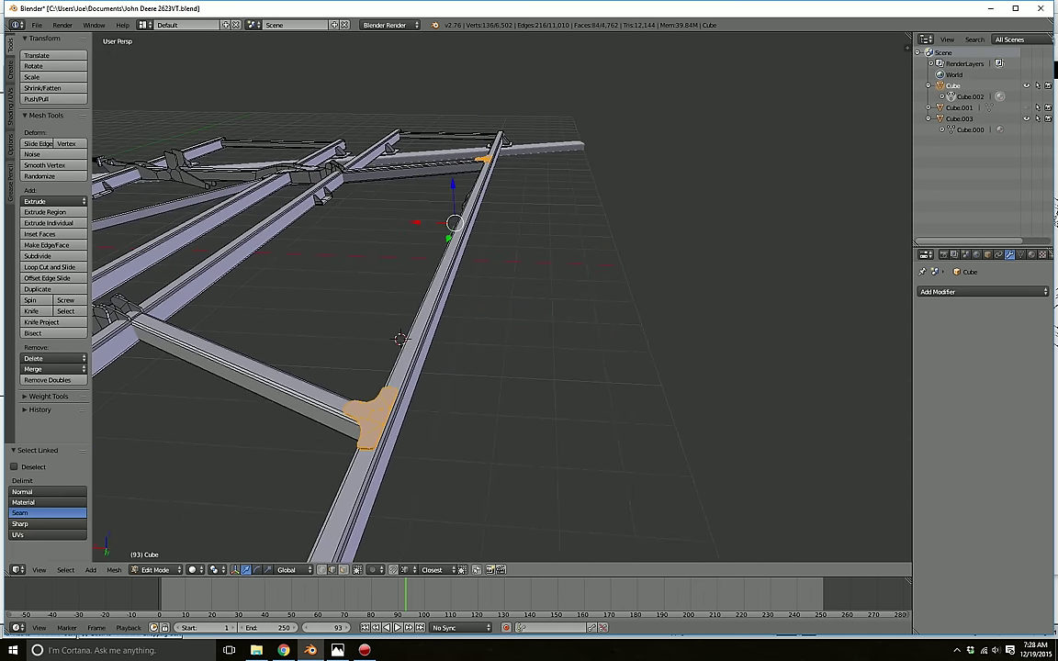
key("shift+d")
right_click(370, 429)
middle_click_drag(370, 430, 413, 395)
scroll(501, 297, "up", 2)
left_click_drag(725, 250, 728, 277)
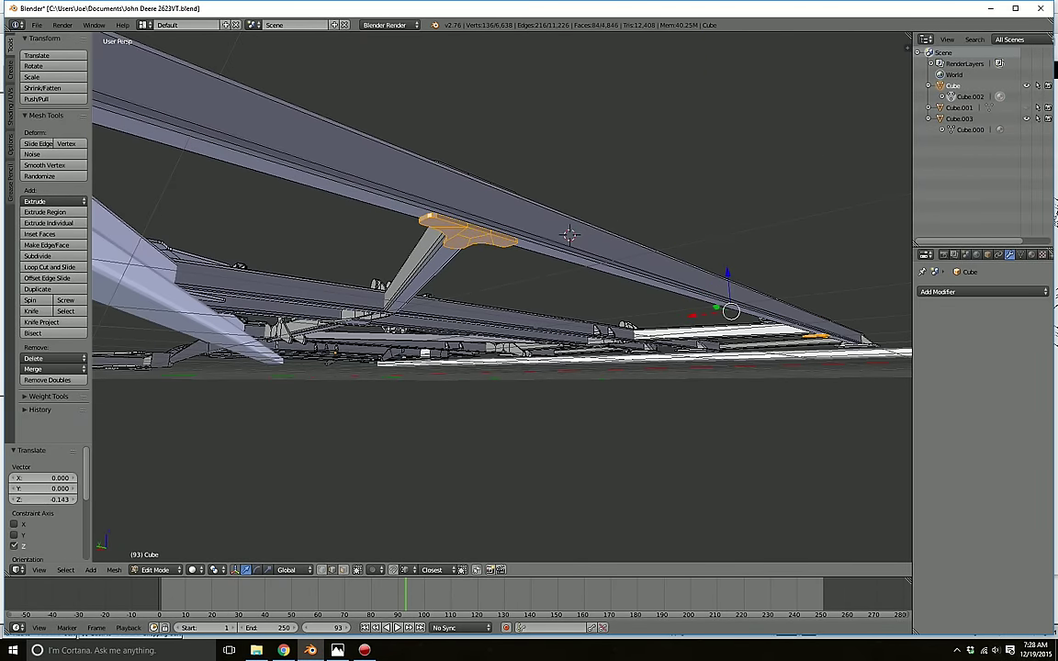
- Clear the selection and inspect the wing frames, center frame and hitch of the whole implement from several angles
key("a")
scroll(502, 296, "down", 3)
middle_click_drag(230, 183, 588, 280)
scroll(502, 297, "down", 2)
scroll(502, 297, "down", 2)
middle_click_drag(501, 297, 482, 220)
scroll(502, 297, "up", 3)
scroll(502, 297, "down", 2)
scroll(358, 261, "down", 3)
scroll(482, 220, "up", 3)
mouse_move(790, 303)
middle_mouse_down()
mouse_move(902, 290)
mouse_move(904, 225)
mouse_move(803, 303)
middle_mouse_up()
scroll(803, 303, "down", 6)
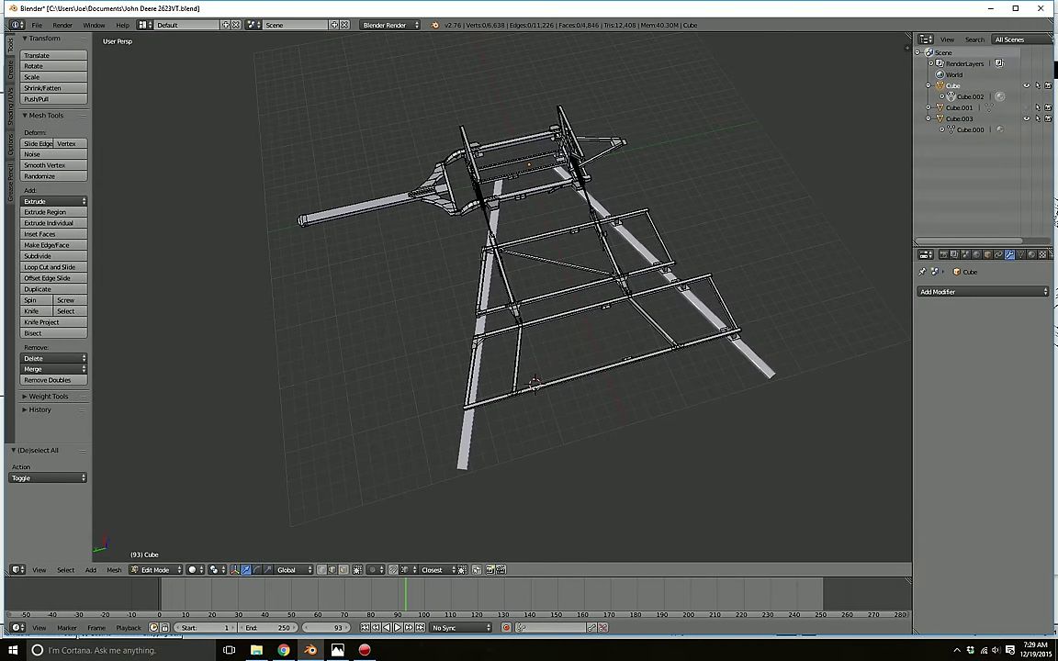
middle_click_drag(780, 303, 890, 318)
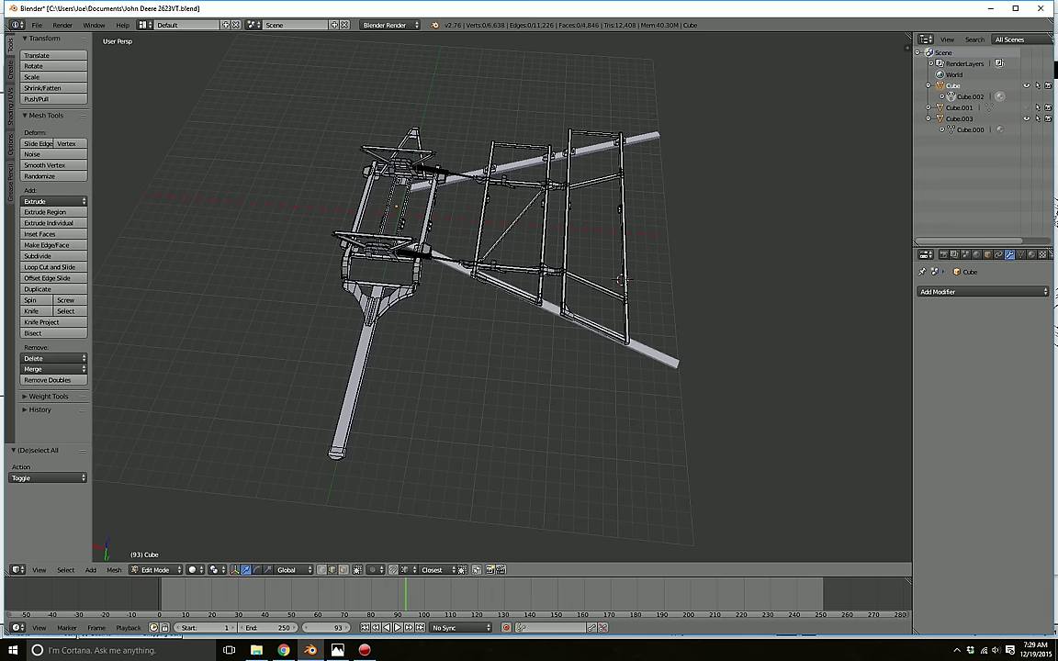
middle_click_drag(505, 303, 868, 289)
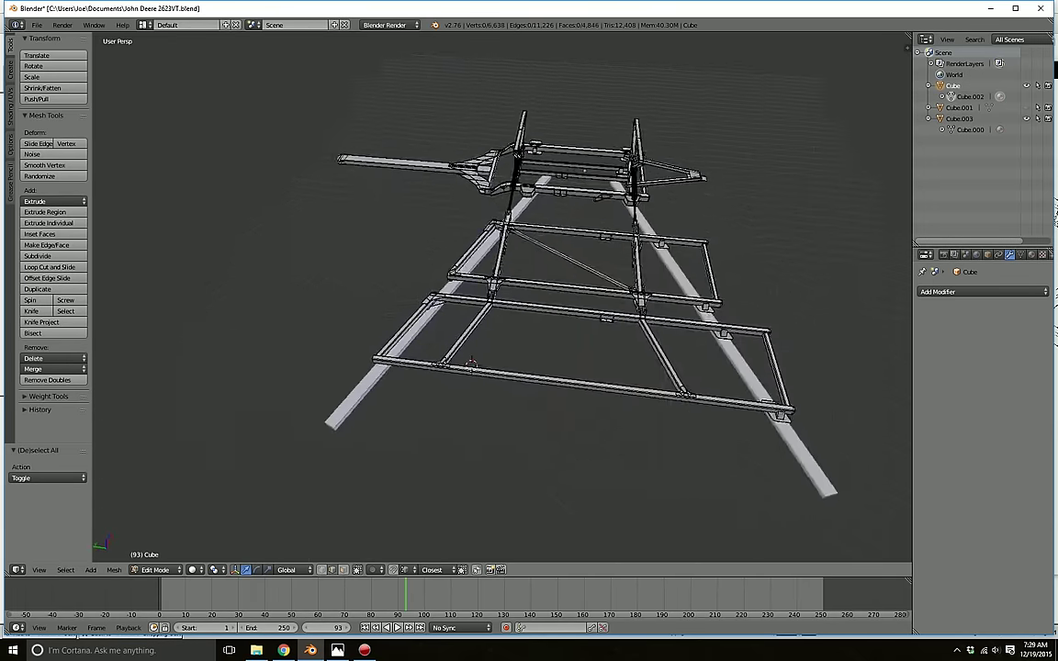
middle_click_drag(90, 491, 90, 487)
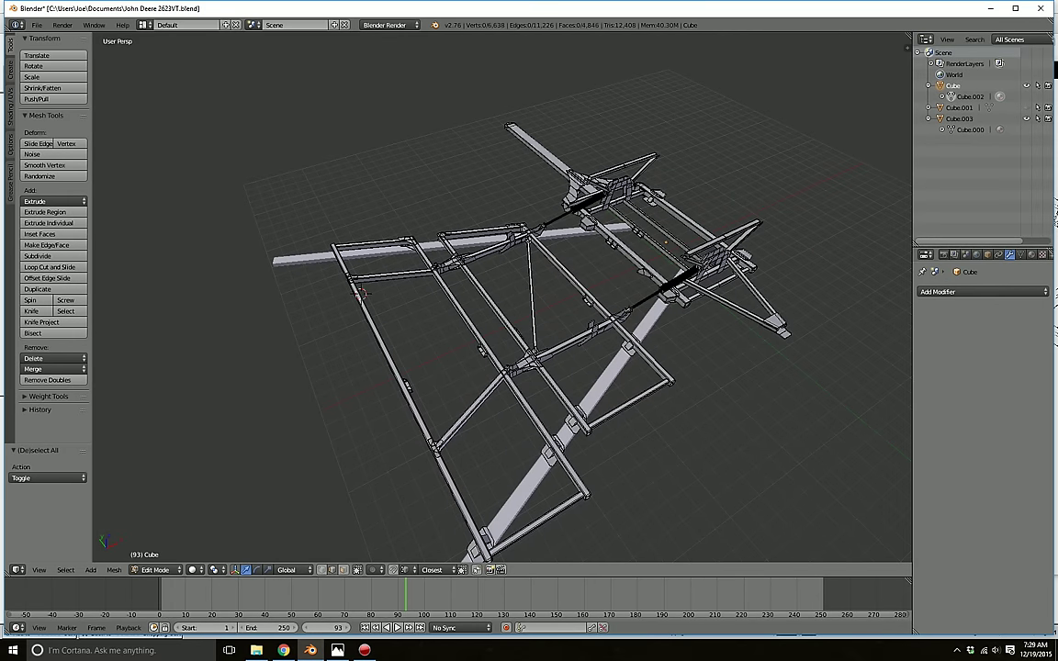
middle_click_drag(440, 294, 620, 298)
scroll(503, 298, "up", 3)
middle_click_drag(502, 298, 533, 304)
middle_click_drag(91, 497, 91, 497)
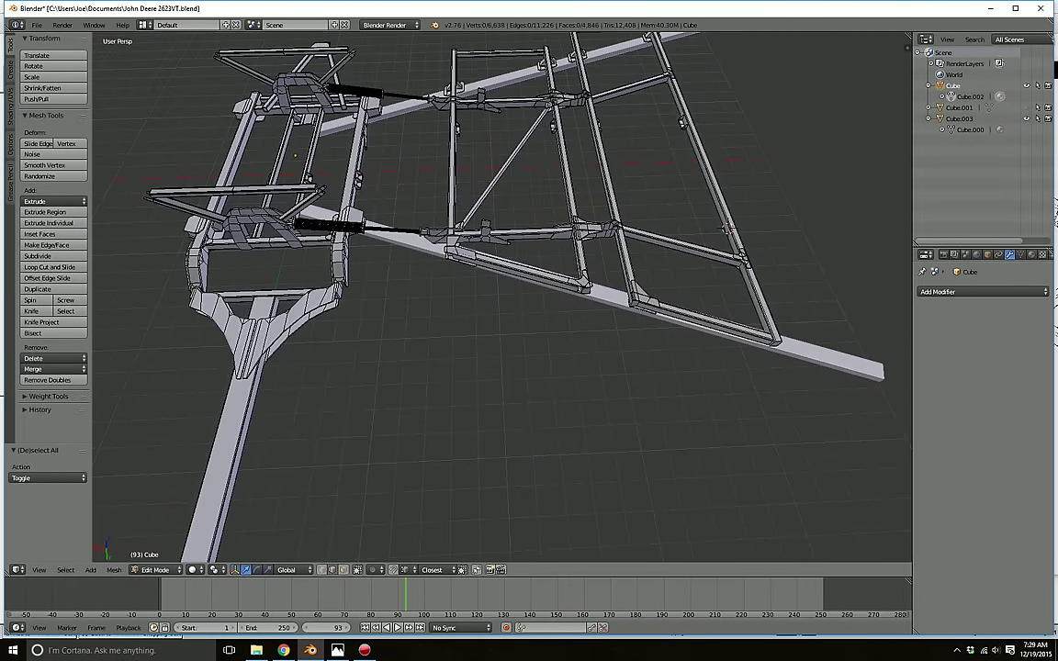
- Consult the reference parts diagram and examine the hinge bracket's joint with the beam and angled brace on the wing frame
middle_click_drag(502, 298, 429, 322, "shift")
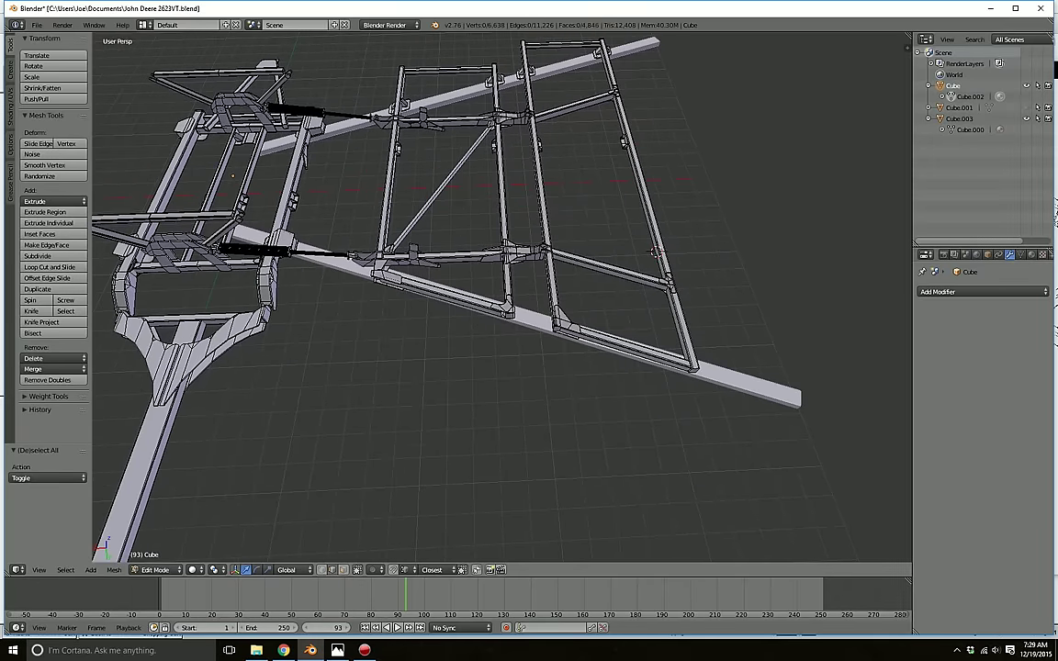
left_click(338, 650)
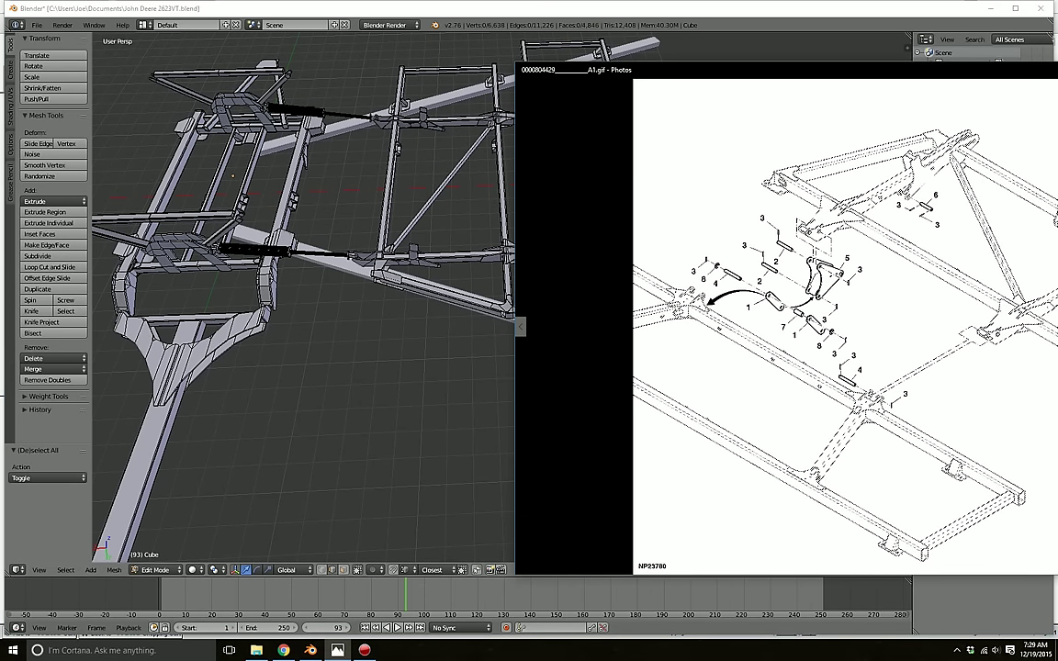
left_click(442, 390)
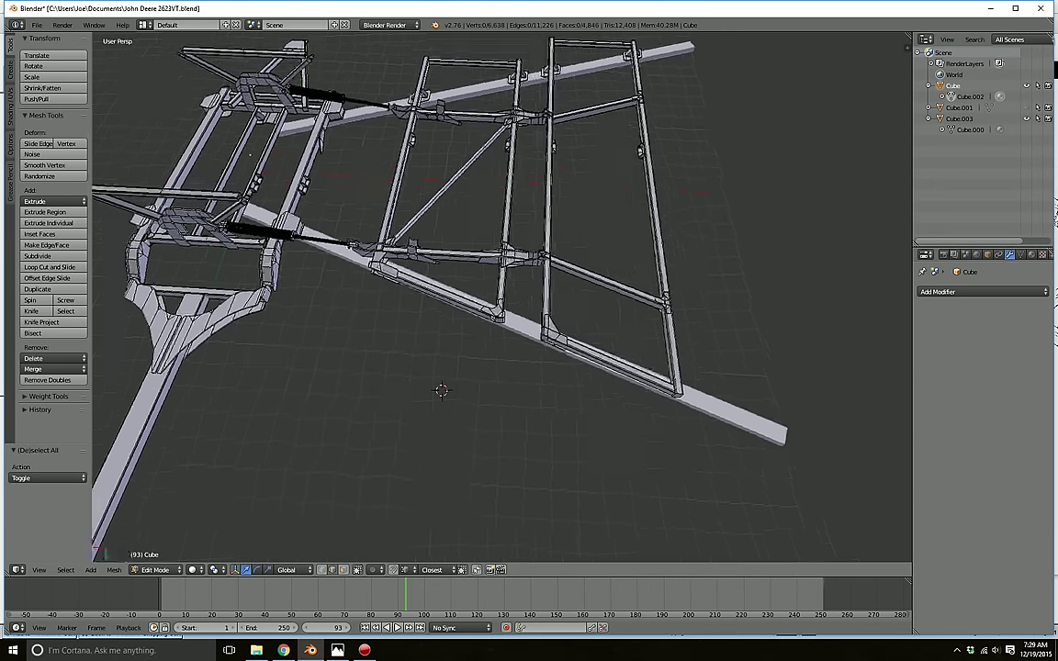
middle_click_drag(442, 390, 280, 338)
scroll(280, 338, "up", 4)
middle_click_drag(441, 349, 376, 299, "shift")
scroll(353, 320, "up", 3)
scroll(376, 298, "up", 2)
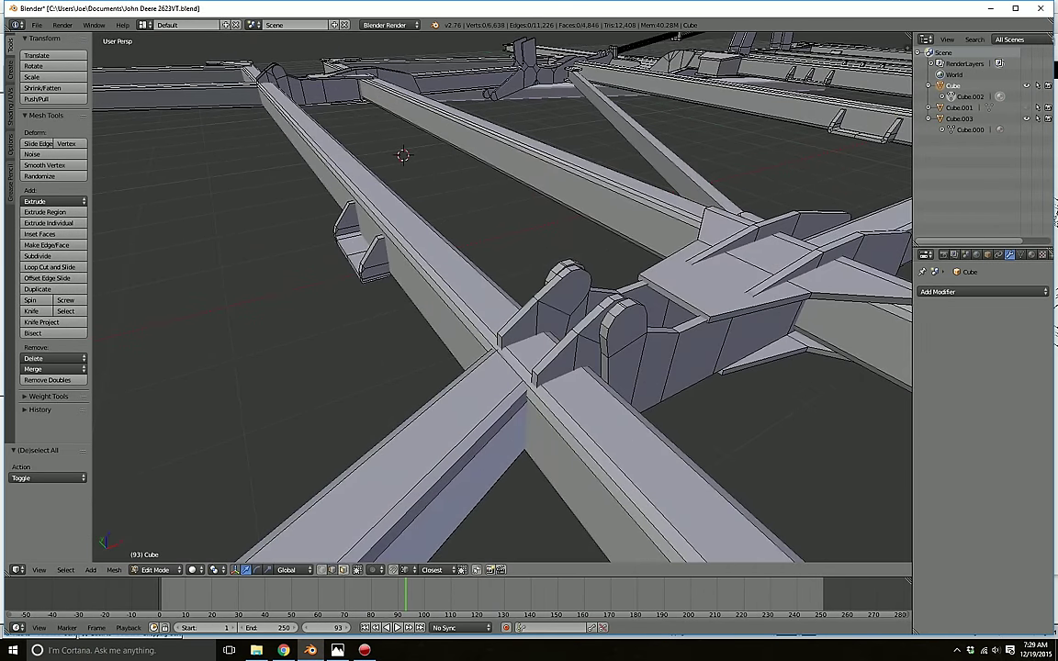
- Duplicate the gusset plate's end face, move the copy along X to the beam joint below the hinge bracket and extrude it into a new plate
left_click(343, 570)
key("c")
right_click(671, 299)
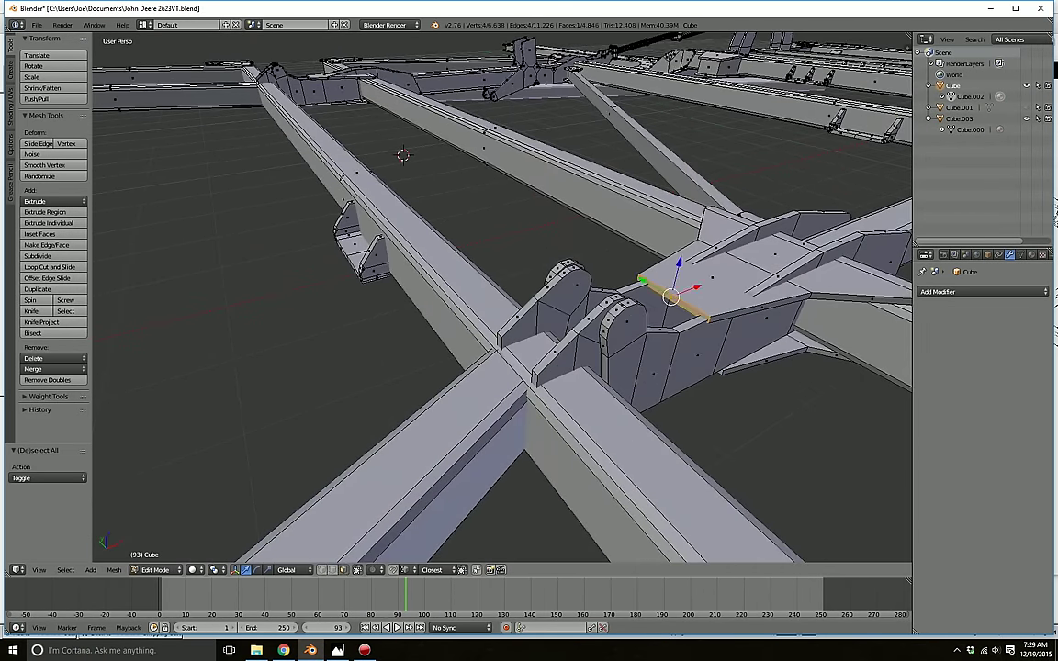
key("shift+d")
key("Escape")
left_click_drag(698, 287, 549, 350)
key("e")
left_click(476, 375)
key("a")
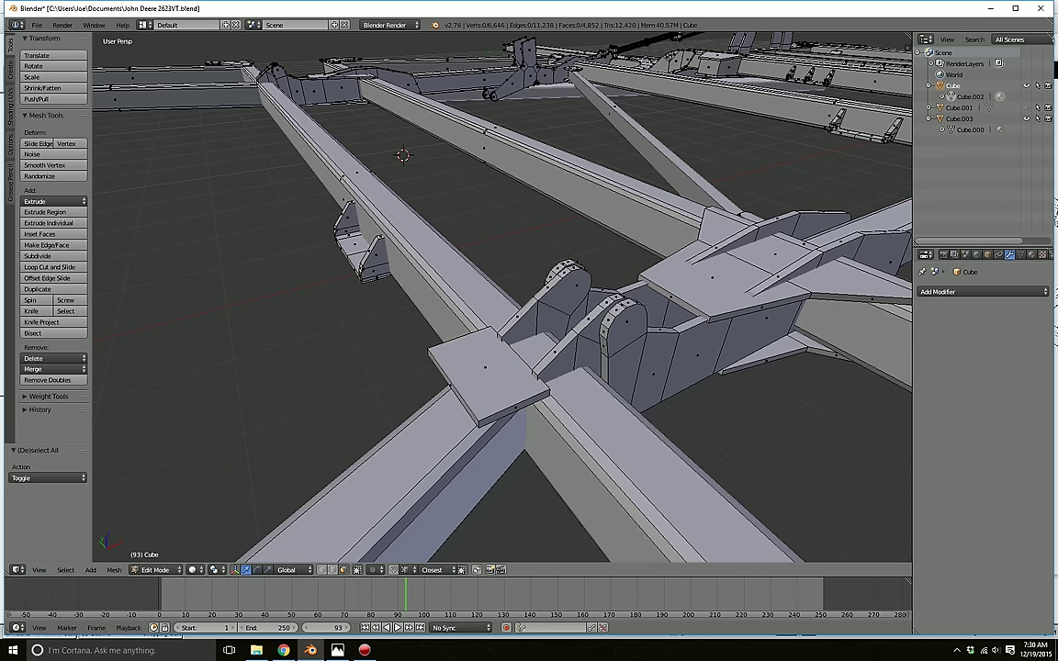
- Move the whole new plate -0.009 along X and scale it 1.658 along Y
key("l")
middle_click_drag(487, 375, 353, 255)
scroll(519, 360, "up", 5)
mouse_move(602, 378)
left_mouse_down()
mouse_move(588, 392)
mouse_move(594, 386)
left_mouse_up()
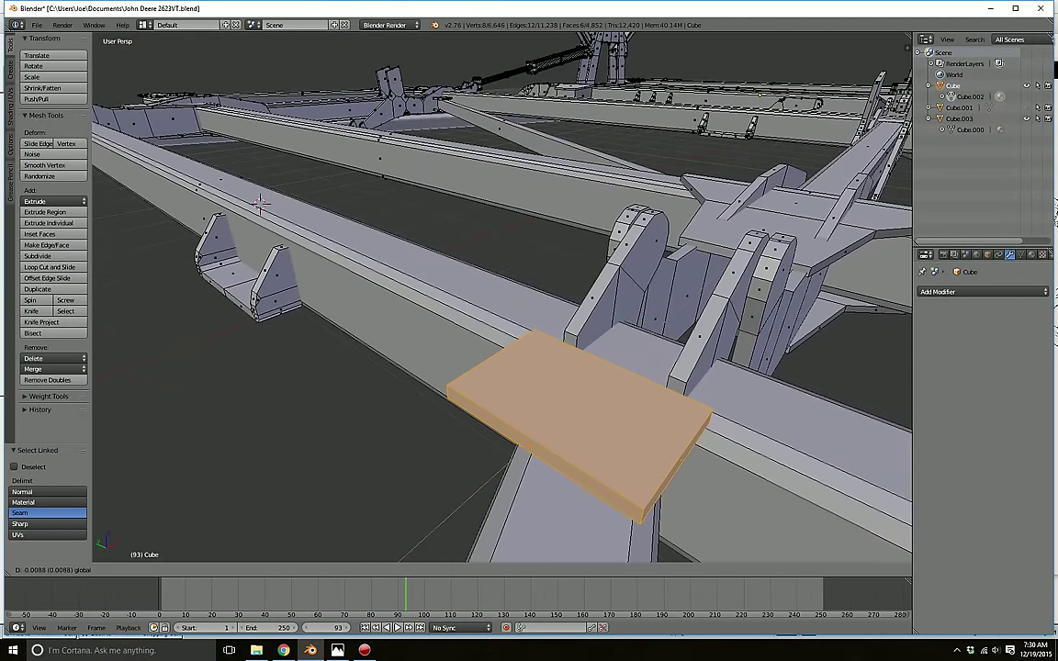
middle_click_drag(594, 386, 534, 374)
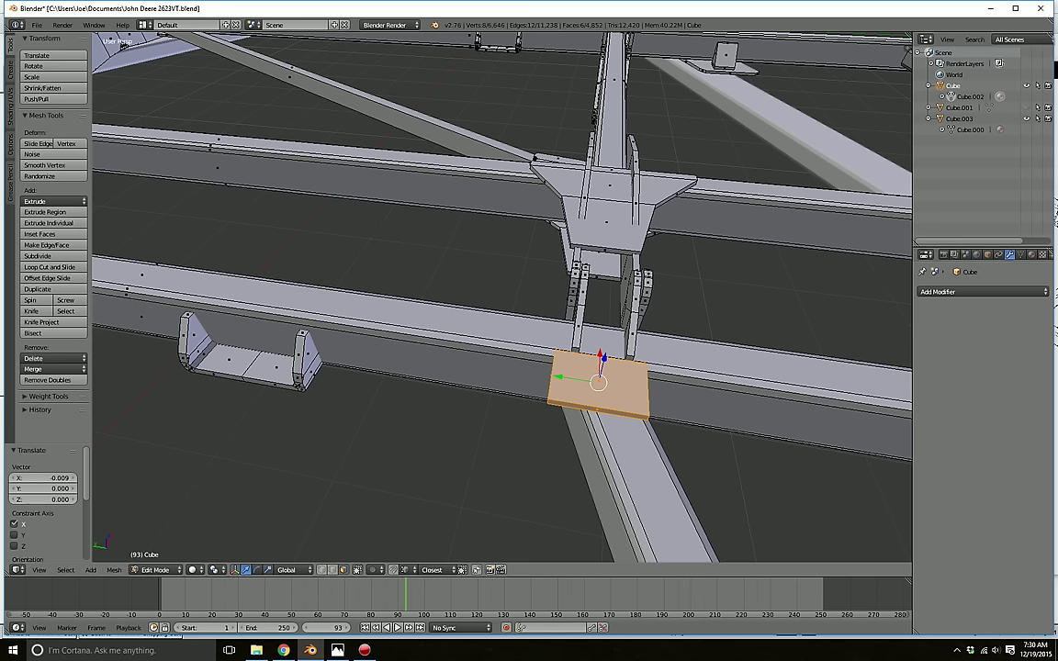
left_click(267, 570)
left_click_drag(558, 377, 535, 380)
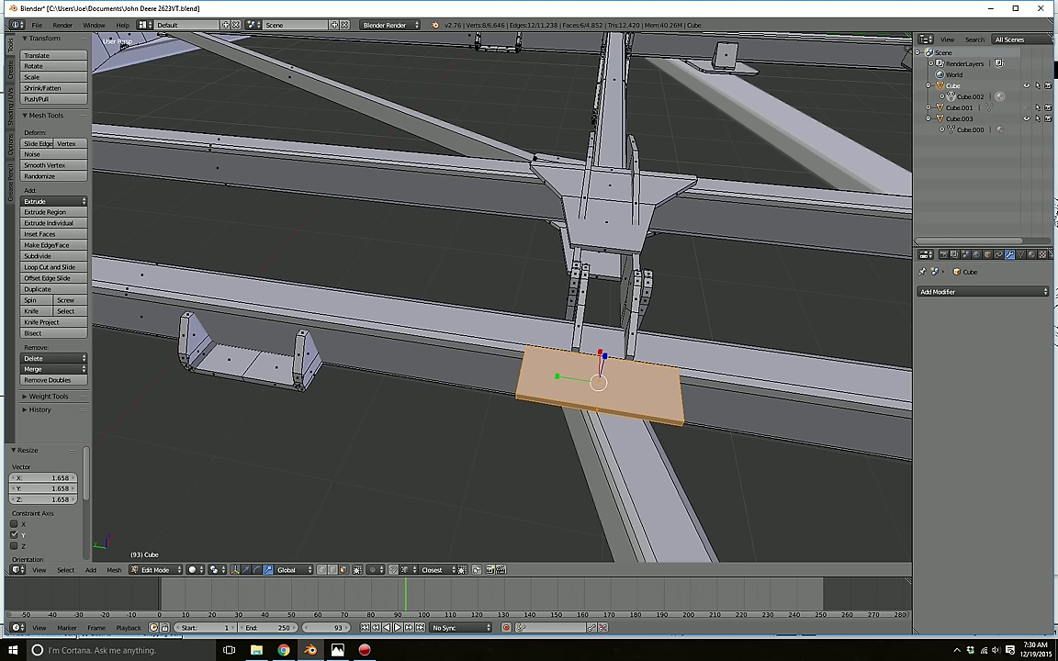
key("a")
- Add two evenly spaced loop cuts across the new plate, dividing it into three sections
left_click(54, 267)
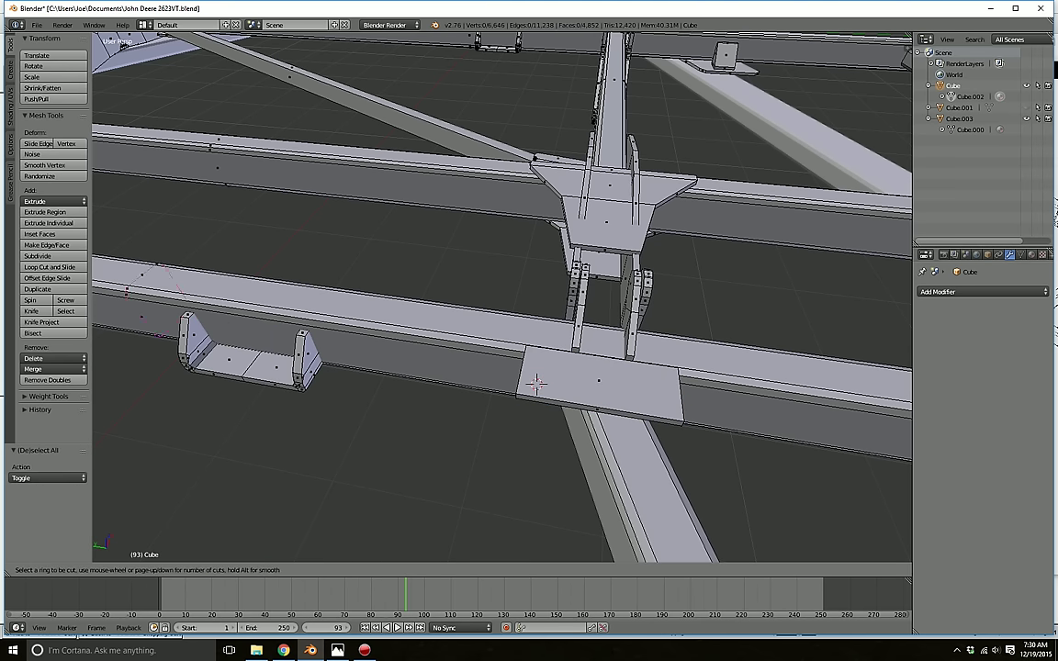
scroll(599, 381, "up", 1)
left_click(599, 381)
left_click(599, 382)
key("a")
- Extrude the edge faces of the plate's two outer sections along both sides of the hinge bracket, over the beam
middle_click_drag(598, 381, 133, 368)
scroll(501, 298, "up", 3)
middle_click_drag(502, 299, 465, 270)
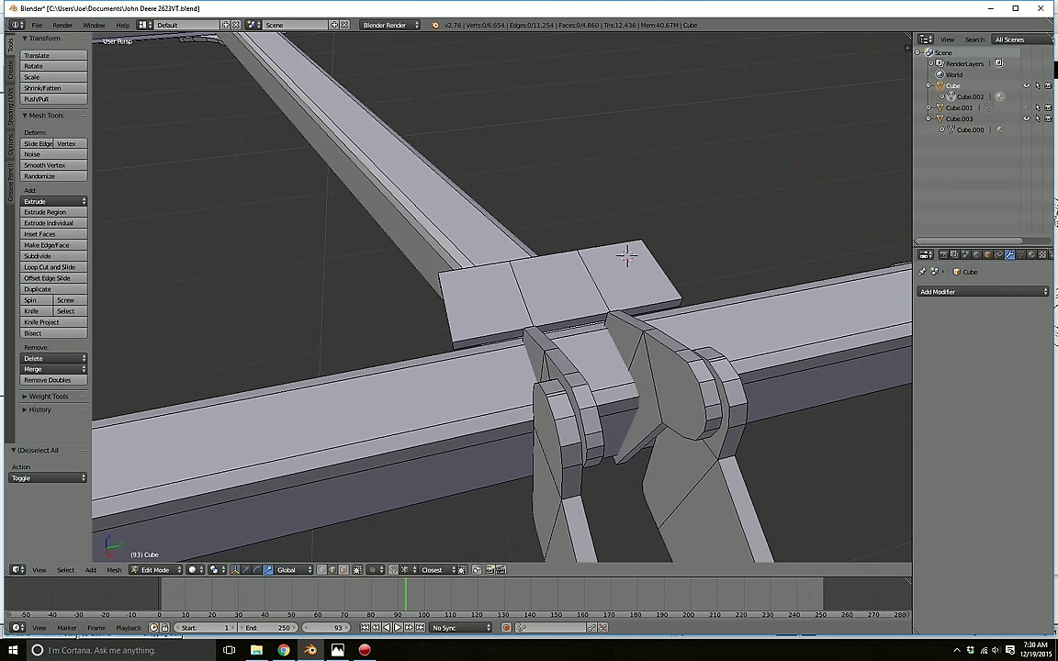
right_click(493, 340)
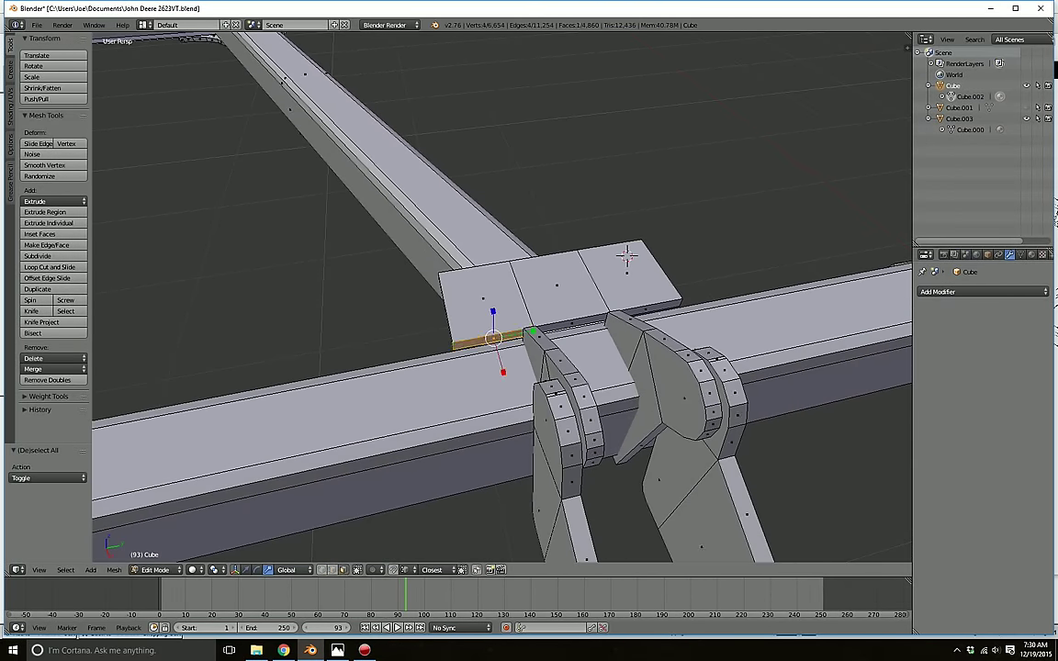
right_click(646, 310, "shift")
middle_click_drag(634, 317, 878, 369)
key("e")
left_click(733, 330)
key("a")
- Extrude the edge face of the plate's middle section -0.113 along X to form a tongue over the angled brace
middle_click_drag(744, 110, 513, 397, "shift")
scroll(512, 397, "up", 1)
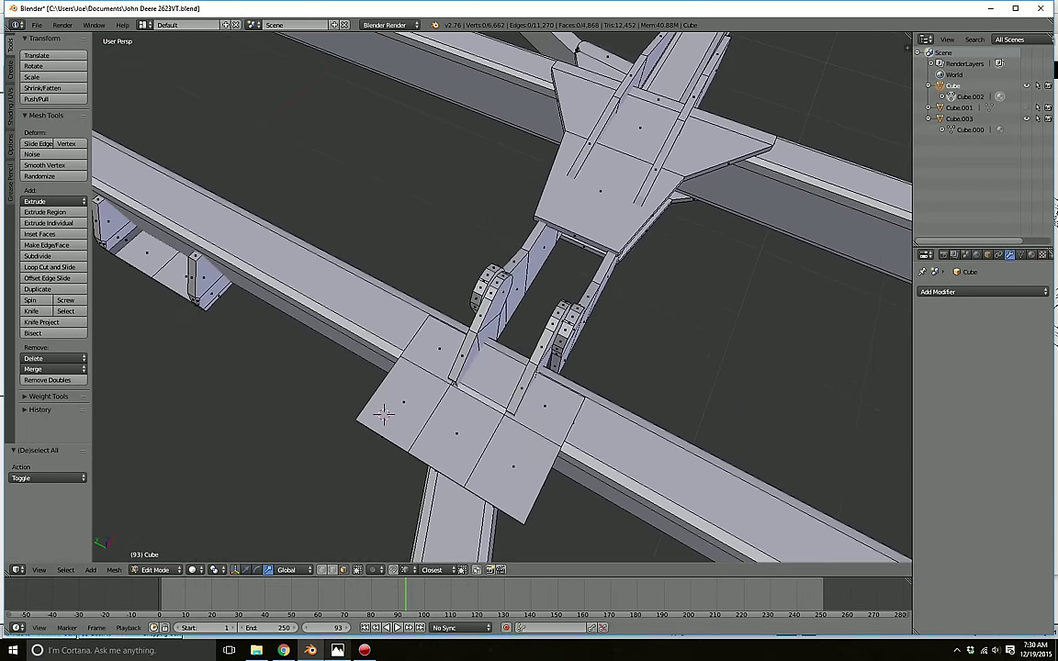
left_click(338, 651)
mouse_move(310, 651)
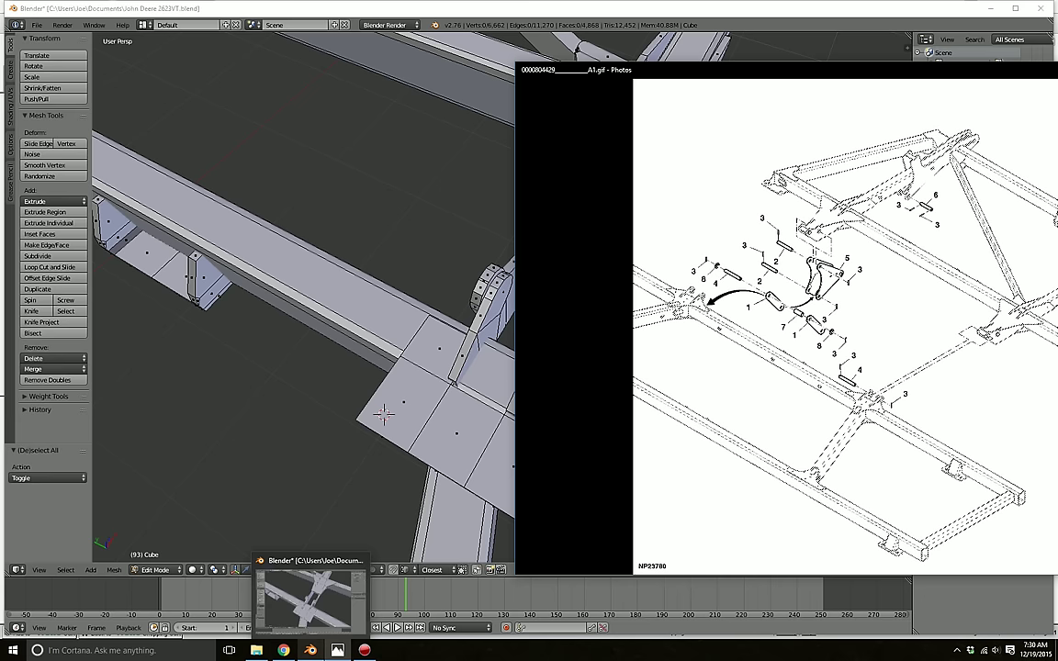
left_click(311, 650)
middle_click_drag(404, 418, 415, 353)
scroll(376, 364, "up", 2)
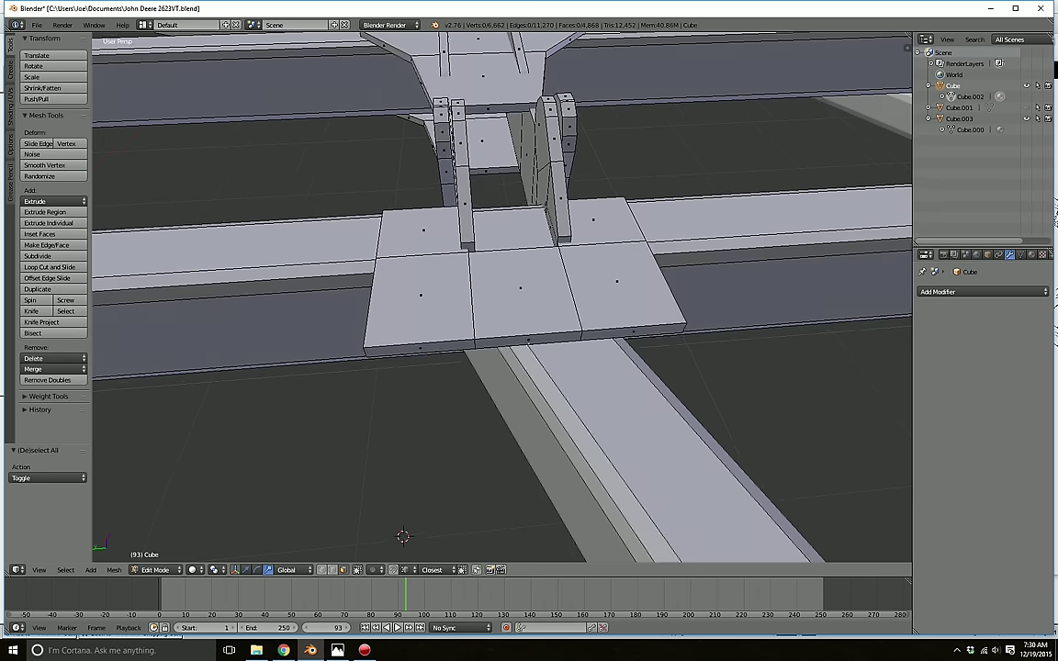
right_click(528, 340)
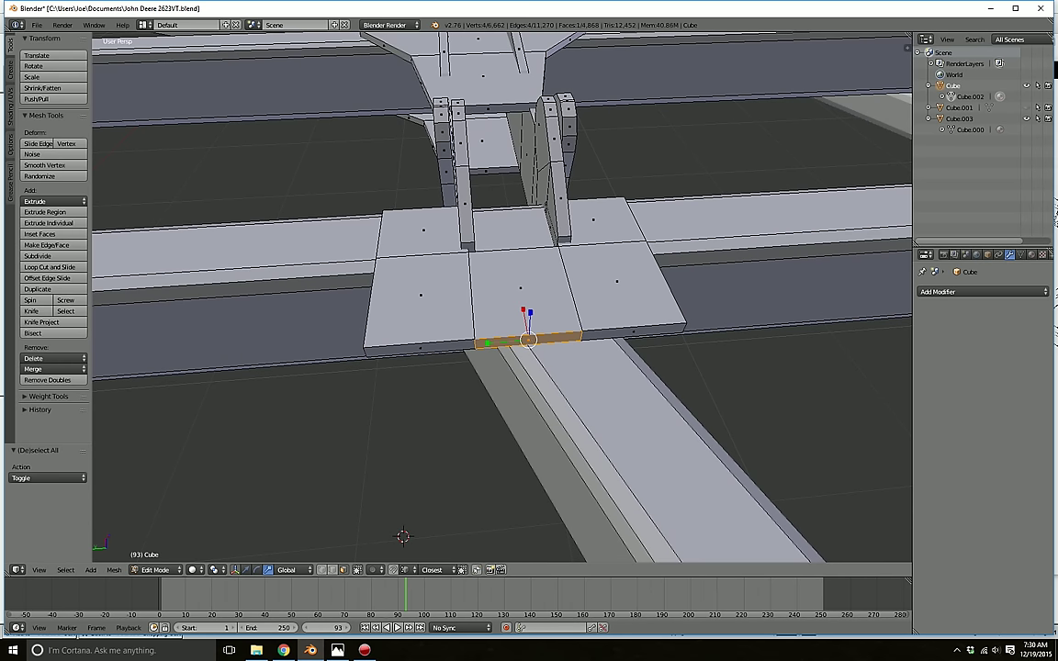
key("e")
left_click(556, 498)
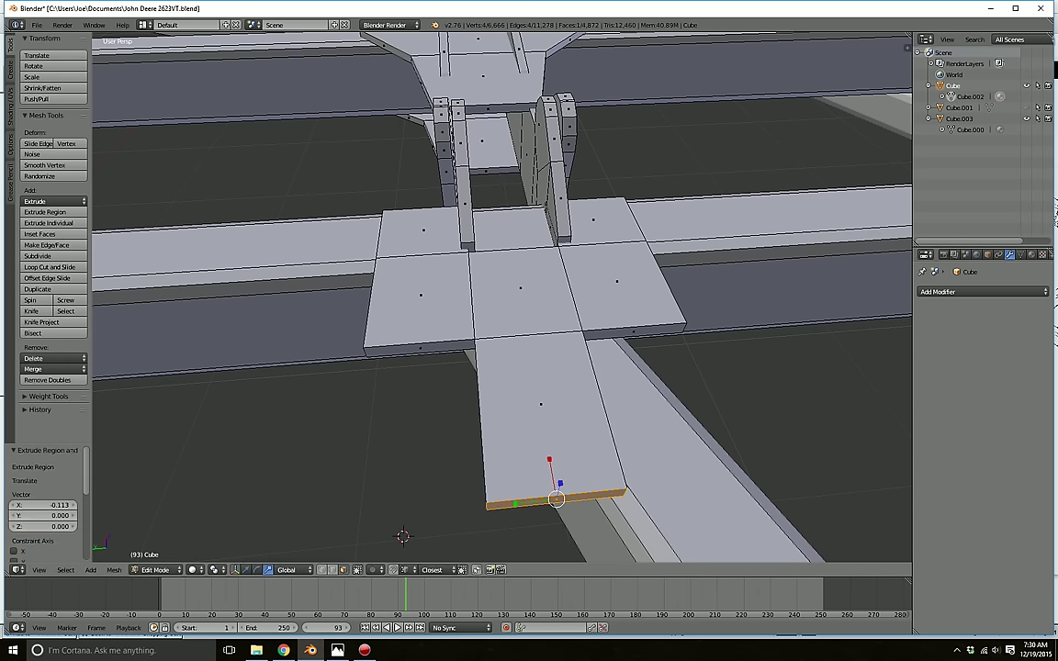
key("a")
- Select only the tongue and front edge of the plate, including hidden vertices, and move them 0.078 along X toward the beam
key("l")
middle_click_drag(542, 404, 491, 441)
scroll(492, 441, "up", 2)
left_click(322, 571)
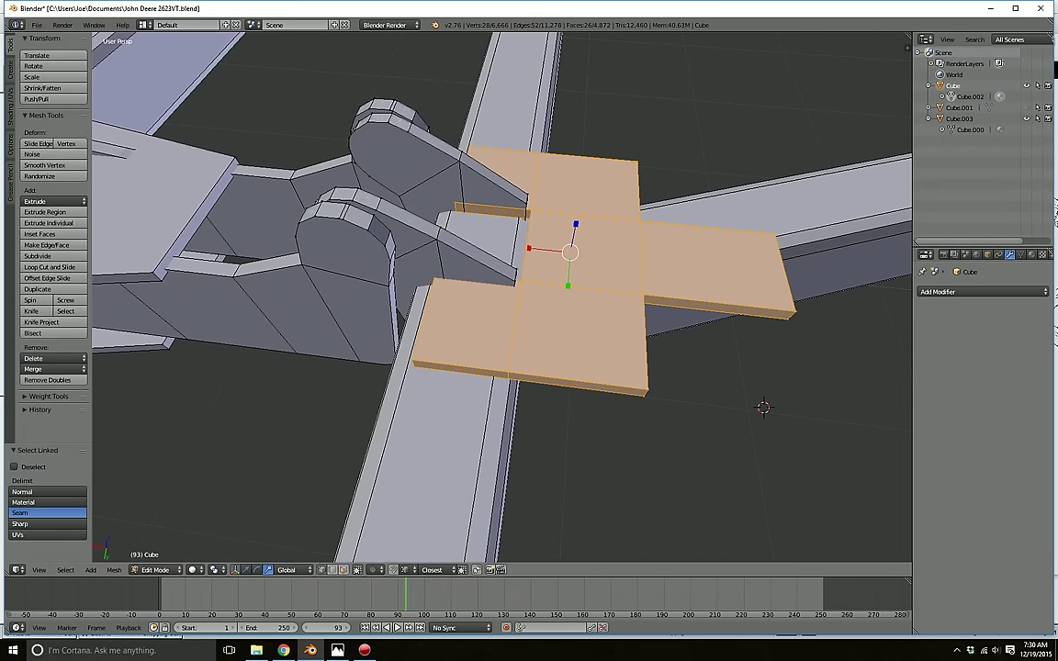
left_click(358, 570)
key("c")
scroll(389, 357, "down", 11)
mouse_move(386, 369)
middle_mouse_down()
mouse_move(450, 173)
mouse_move(466, 303)
middle_mouse_up()
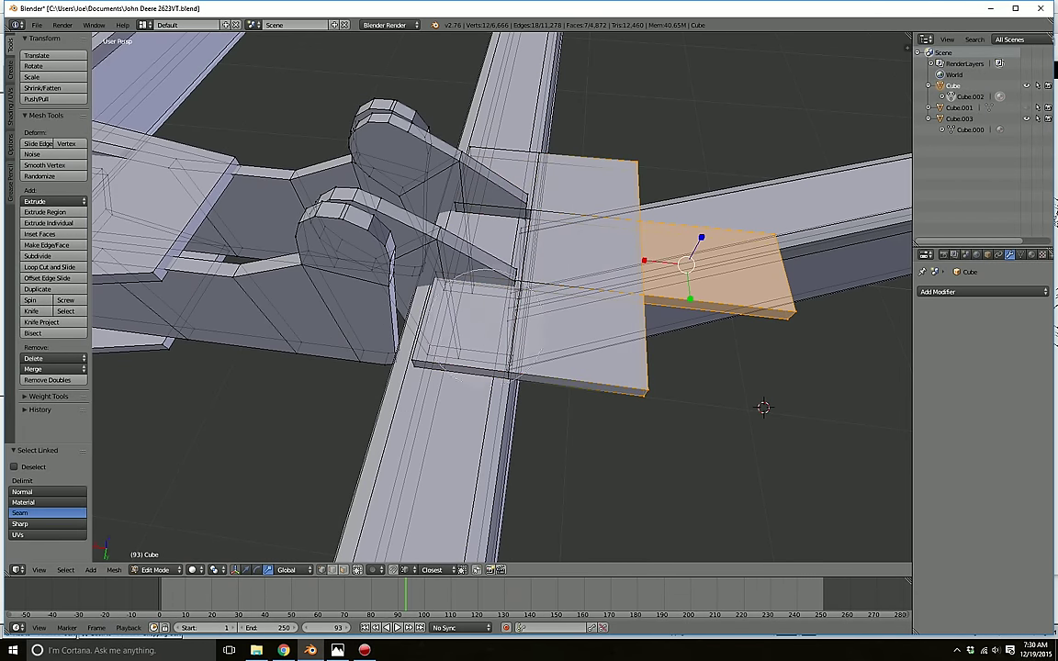
right_click(465, 356)
scroll(465, 359, "up", 2)
left_click(246, 570)
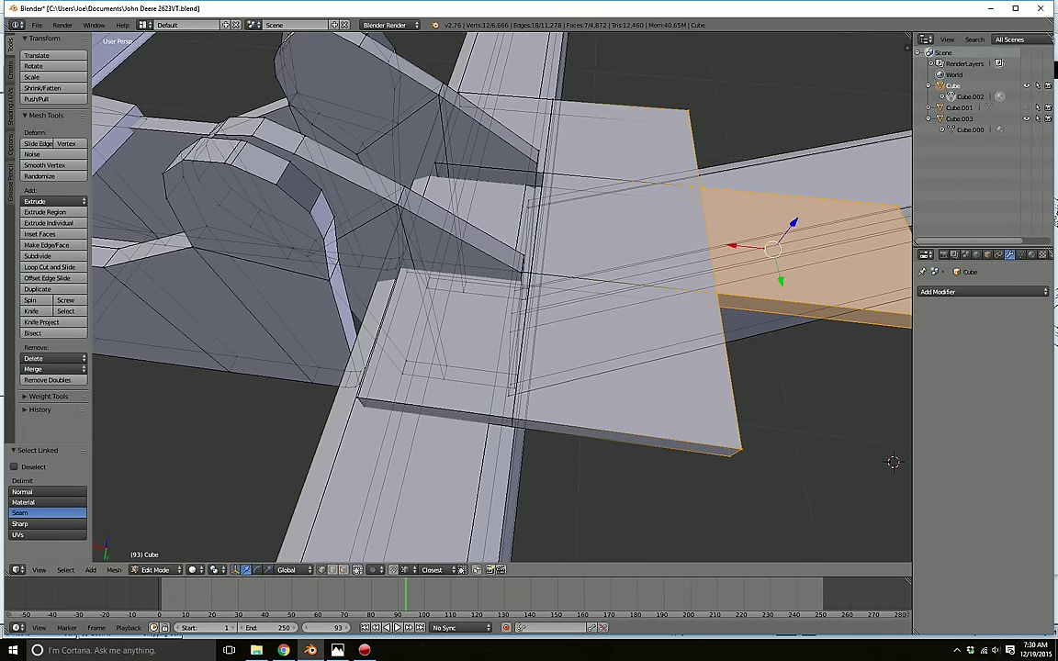
left_click(661, 255)
left_click_drag(732, 245, 591, 236)
left_click(635, 257)
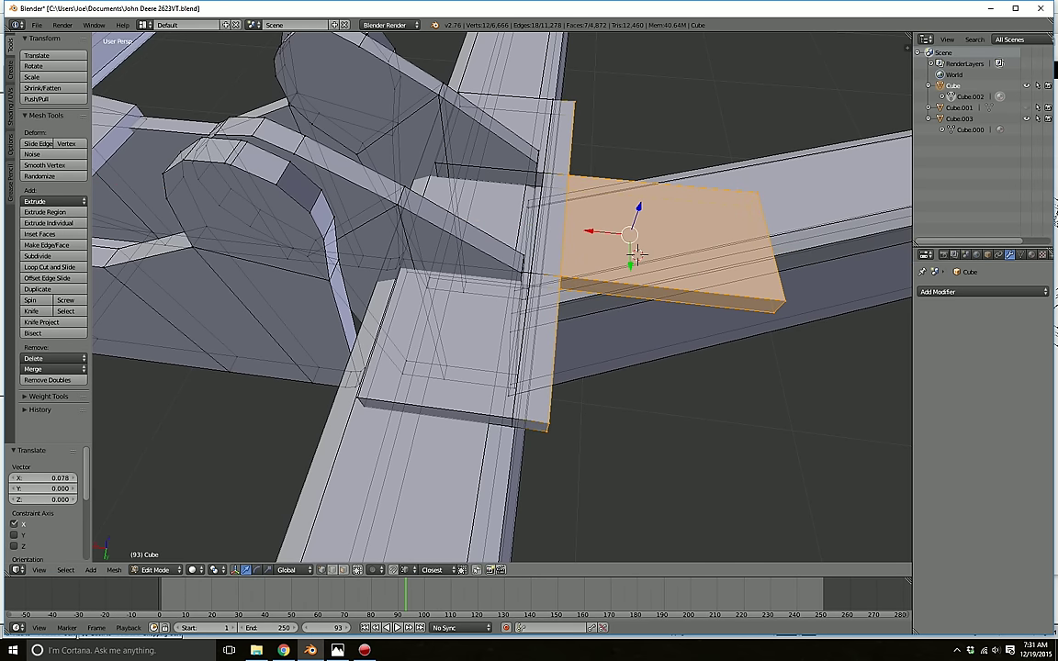
key("a")
- Slide the corner edge beside the tongue about -0.073 along Y to taper this side of the plate
middle_click_drag(638, 255, 586, 217)
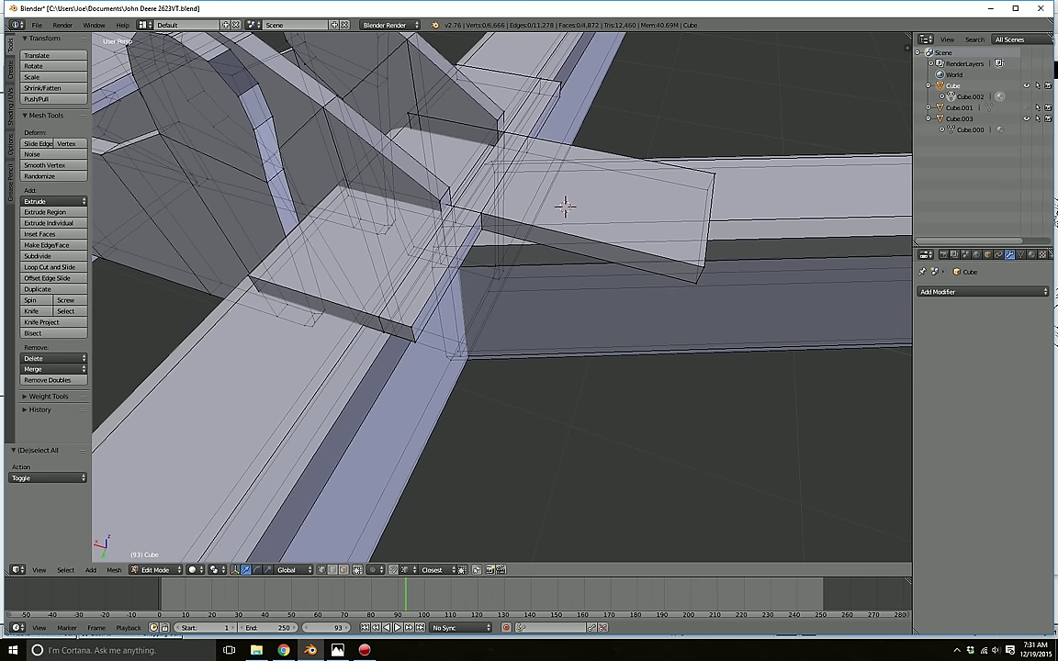
key("c")
scroll(424, 357, "up", 7)
left_click(420, 336)
right_click(420, 336)
middle_click_drag(419, 337, 412, 363)
left_click_drag(359, 448, 434, 320)
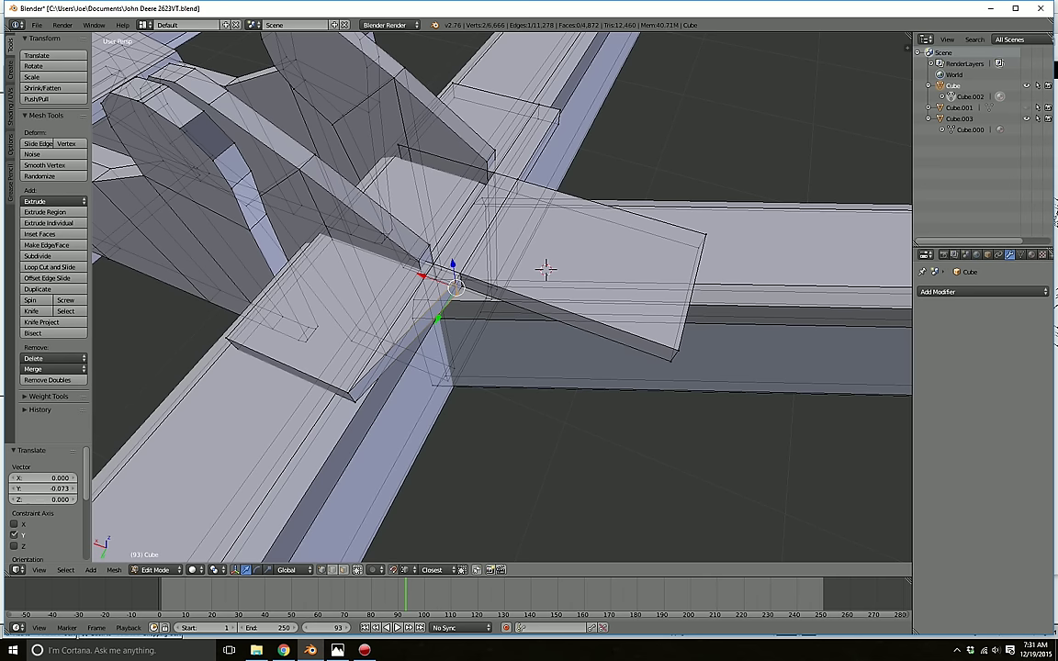
left_click_drag(436, 320, 440, 313)
left_click_drag(427, 270, 429, 270)
key("a")
- Slide the opposite front corner edge along Y to taper the other side and restrict selection to visible geometry again
middle_click_drag(546, 268, 523, 269)
left_click(566, 121)
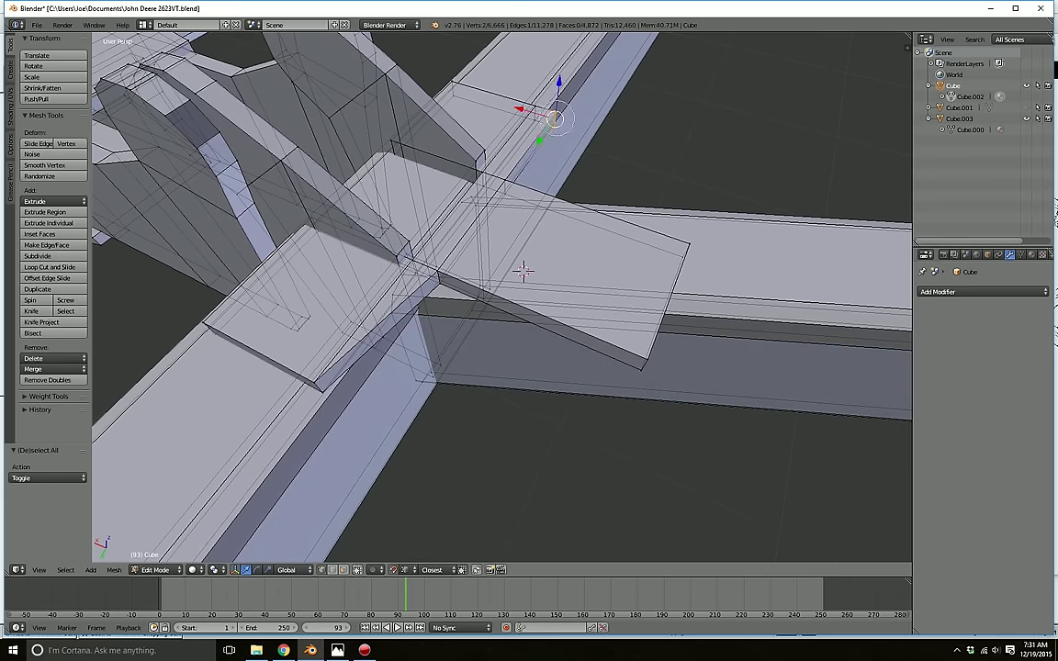
right_click(567, 121)
left_click_drag(538, 140, 474, 177)
key("a")
left_click(357, 570)
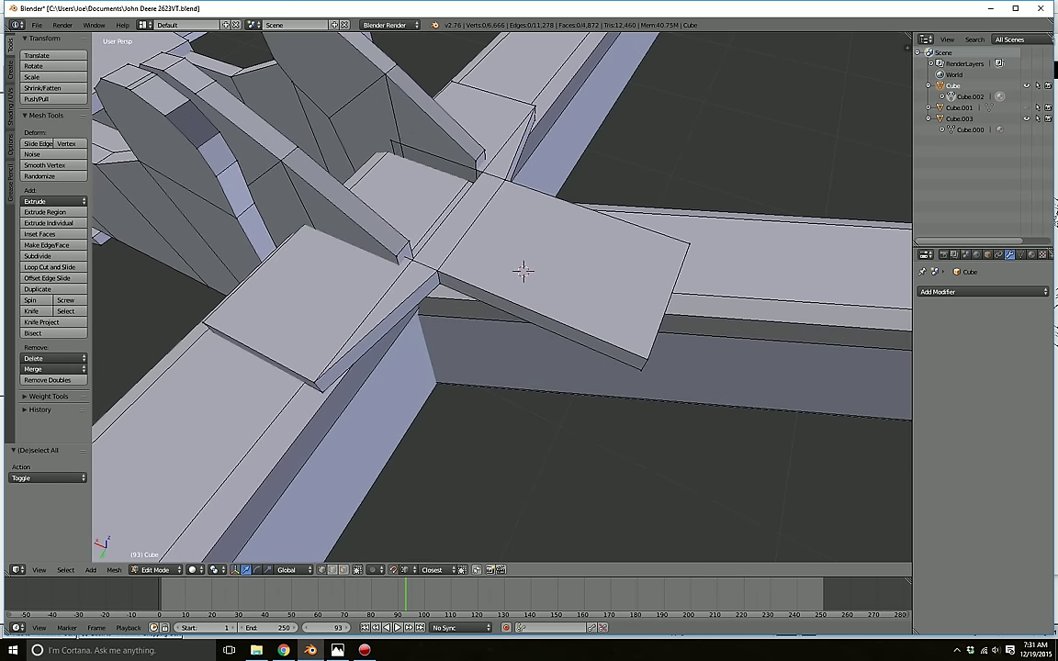
- Move the tongue's end face -0.012 and a further -0.037 along Y to line it up with the angled brace
middle_click_drag(505, 303, 534, 283)
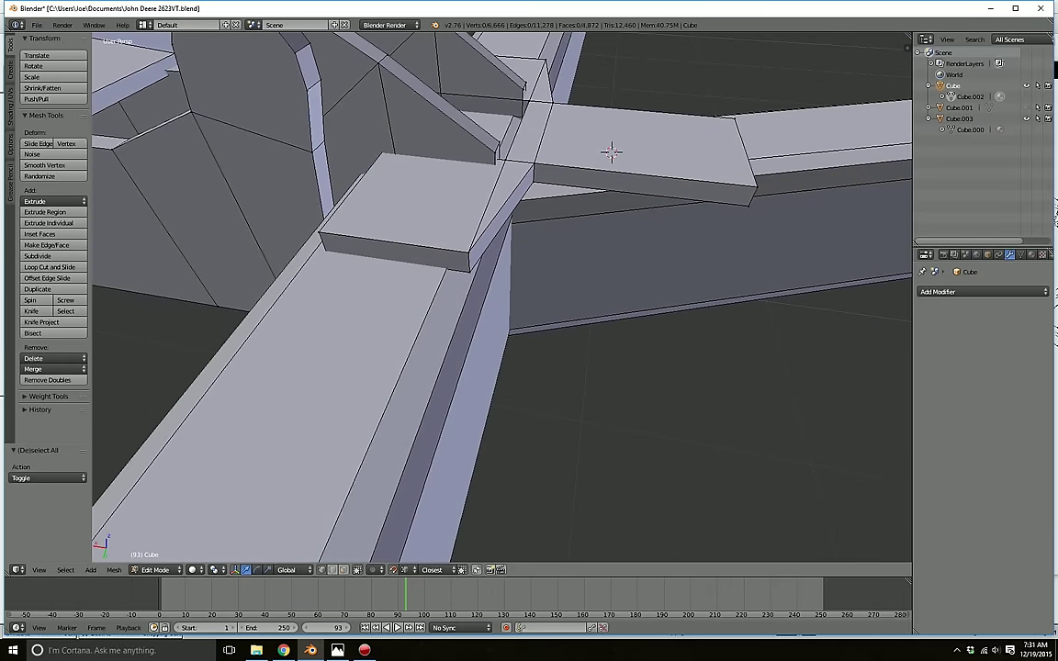
middle_click_drag(611, 152, 310, 200)
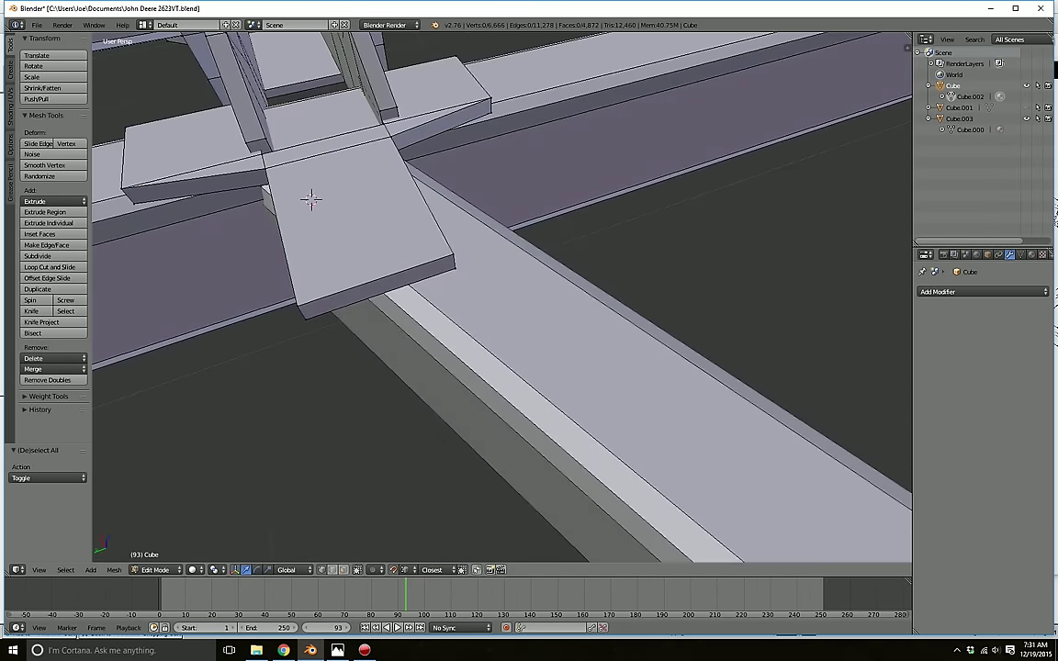
key("c")
left_click(308, 317)
left_click(454, 269)
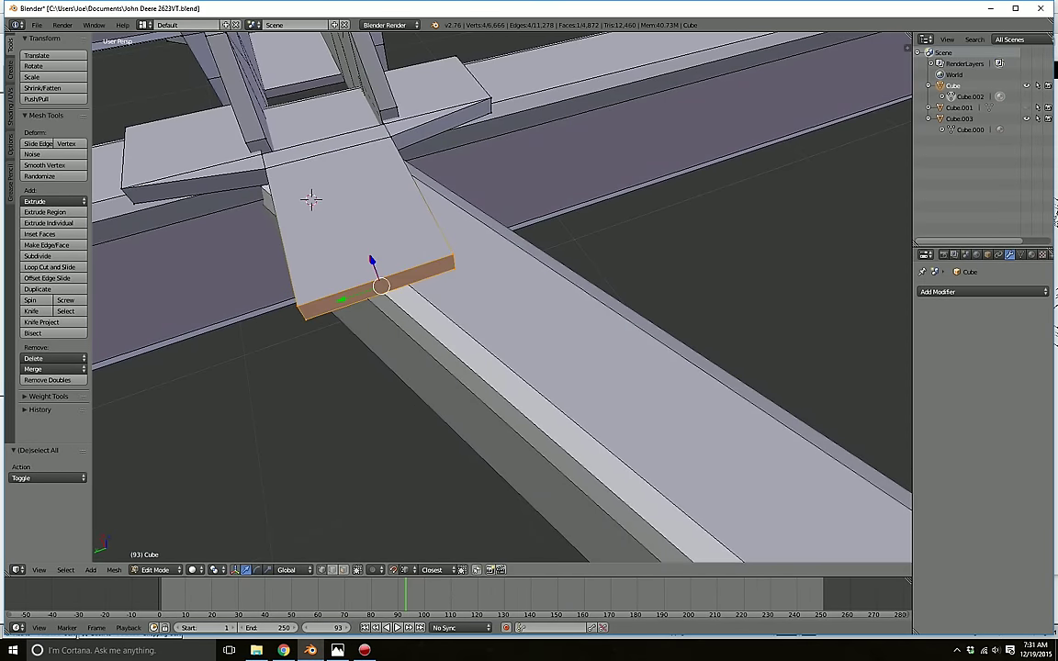
mouse_move(341, 300)
left_mouse_down()
mouse_move(392, 281)
mouse_move(358, 291)
left_mouse_up()
middle_click_drag(368, 303, 393, 341)
key("g")
key("y")
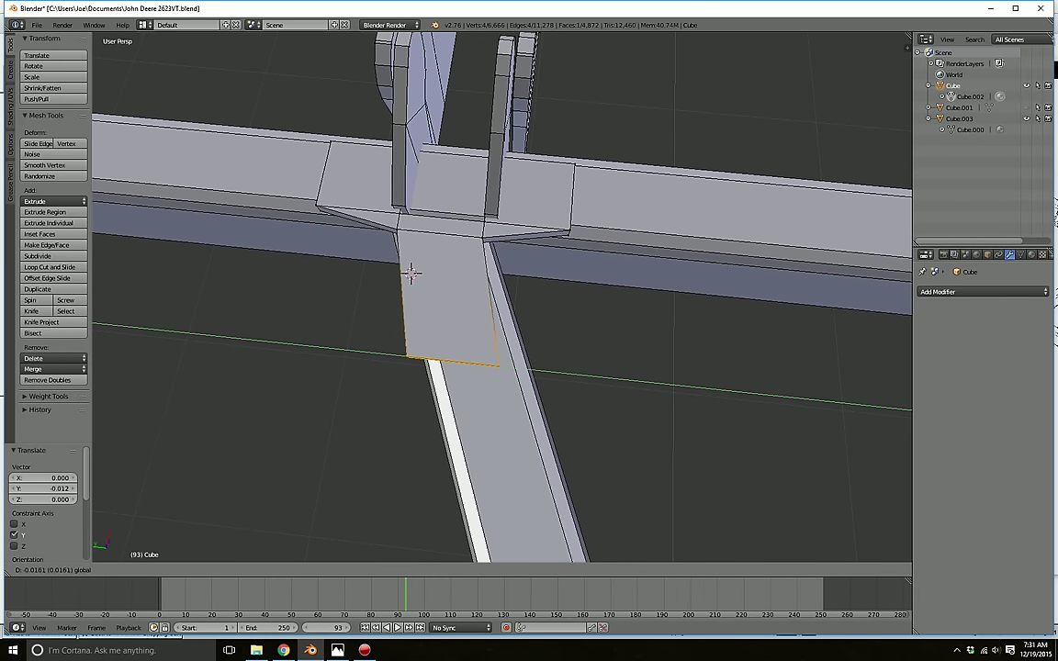
left_click(412, 273)
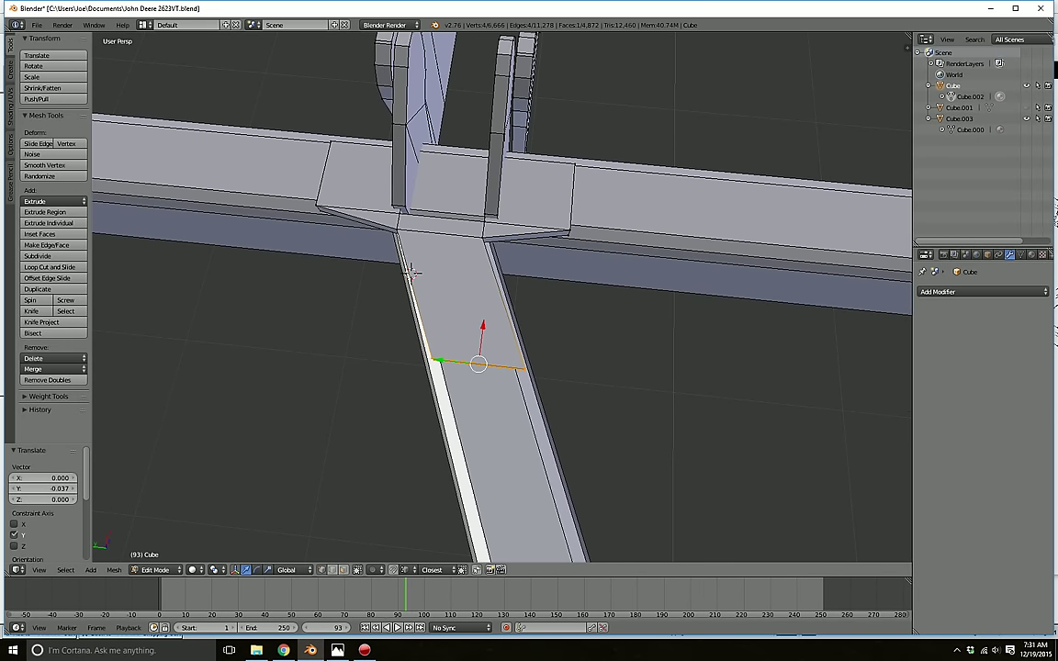
- Rotate the tongue's end face 20.628° about Z and shift its corner edge -0.006 along X to fit the brace
left_click(257, 570)
left_click_drag(487, 403, 501, 400)
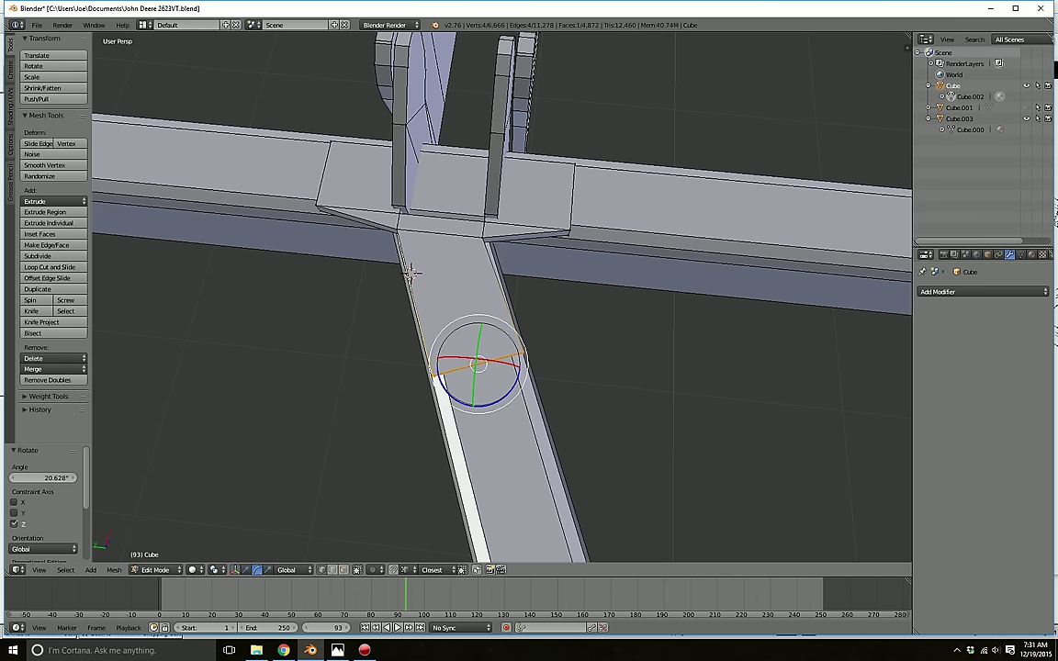
mouse_move(412, 273)
middle_mouse_down()
mouse_move(401, 285)
mouse_move(410, 254)
middle_mouse_up()
key("c")
middle_click(411, 252)
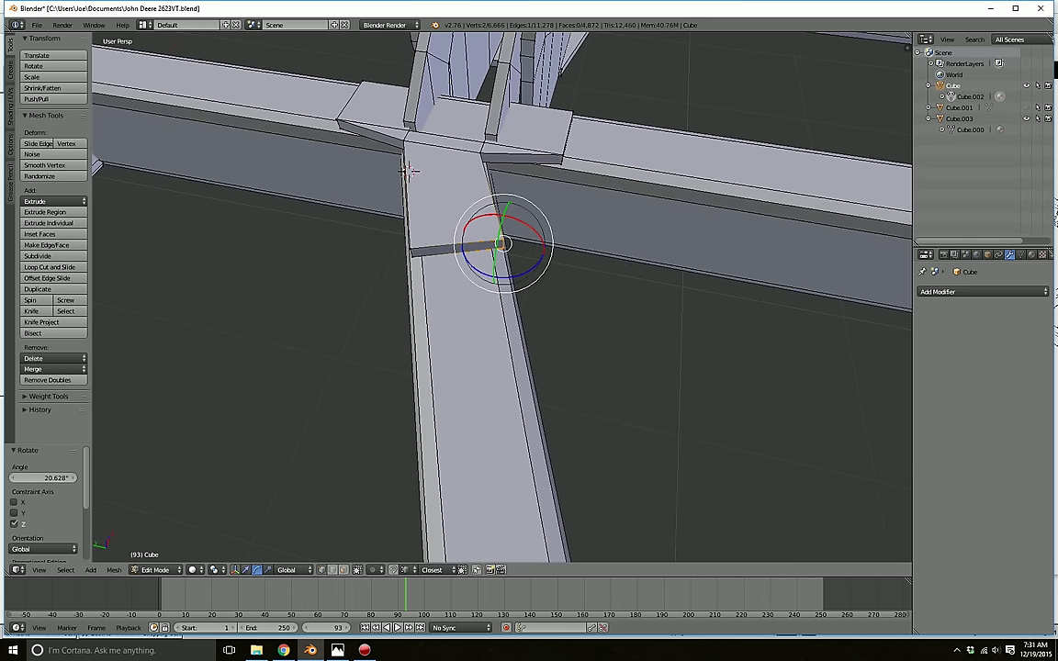
left_click(246, 570)
middle_click_drag(414, 367, 393, 399)
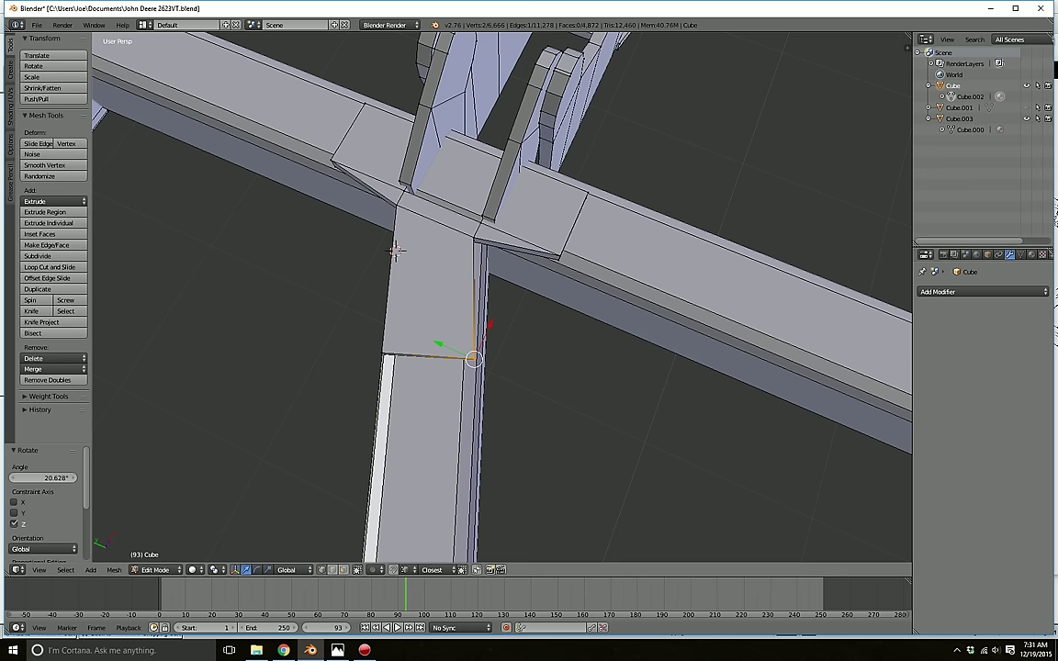
left_click_drag(439, 344, 481, 334)
middle_click_drag(477, 336, 501, 313)
- Select both corner edges at the tongue's end and shift them about -0.002 along Y onto the brace
key("c")
left_click(401, 318)
right_click(399, 319)
middle_click_drag(400, 320, 409, 349)
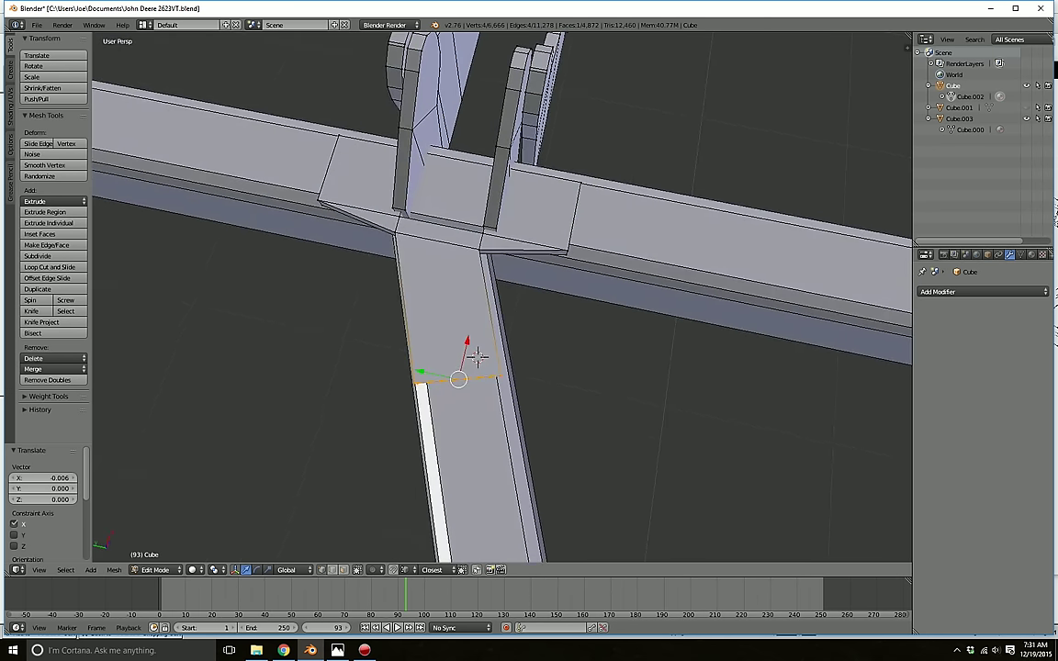
key("g")
key("y")
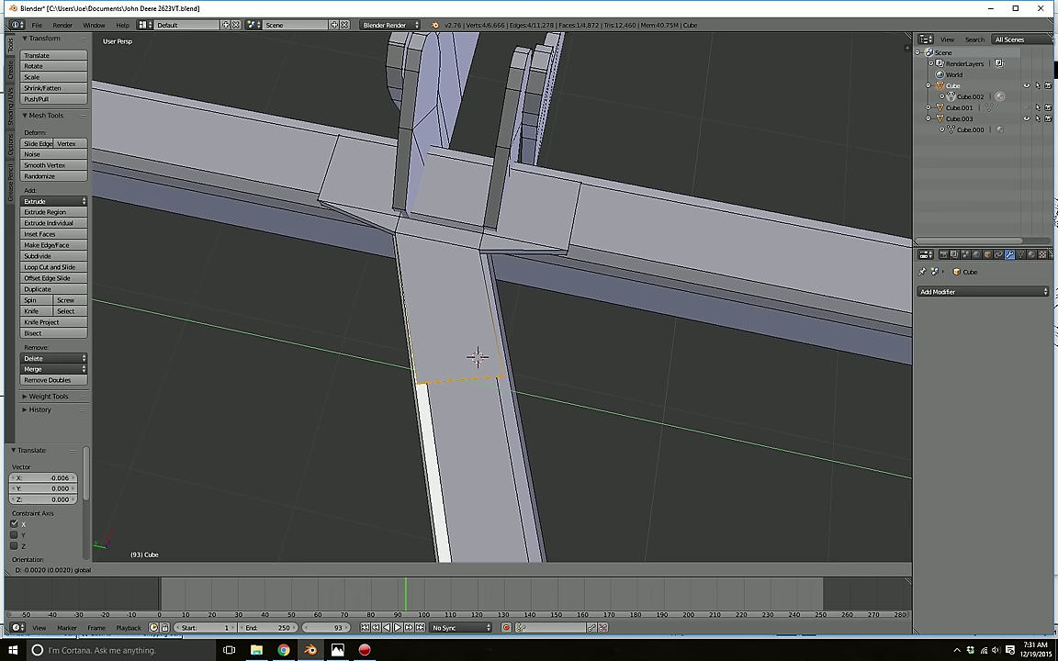
left_click(477, 357)
key("a")
middle_click_drag(477, 357, 349, 334)
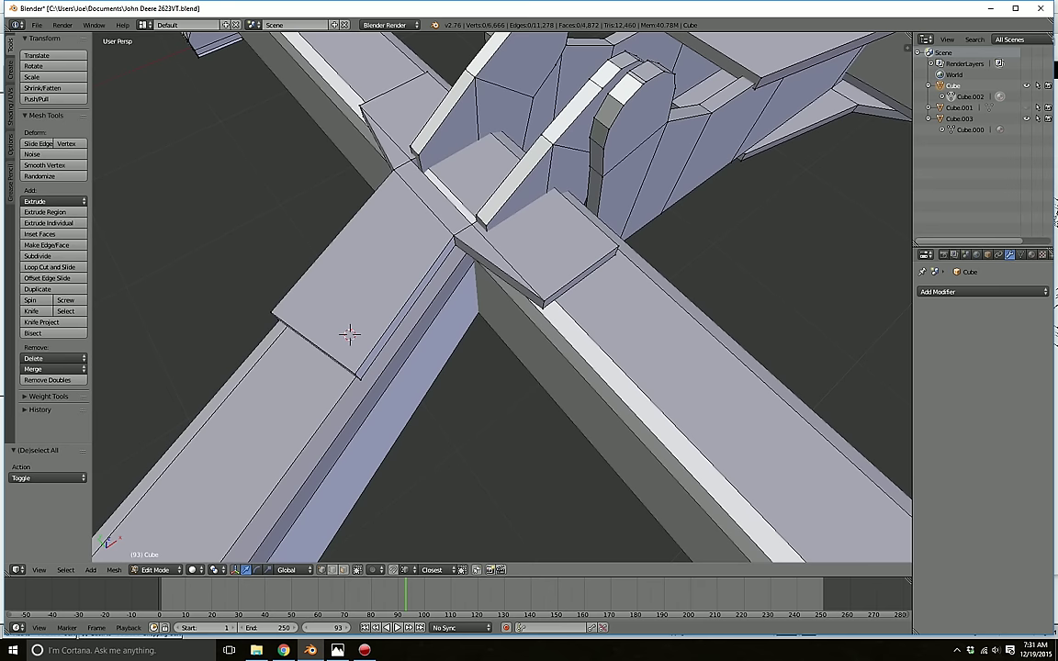
- Check the frame joint's plate shape in the parts diagram in Photos and return to Blender
left_click(338, 651)
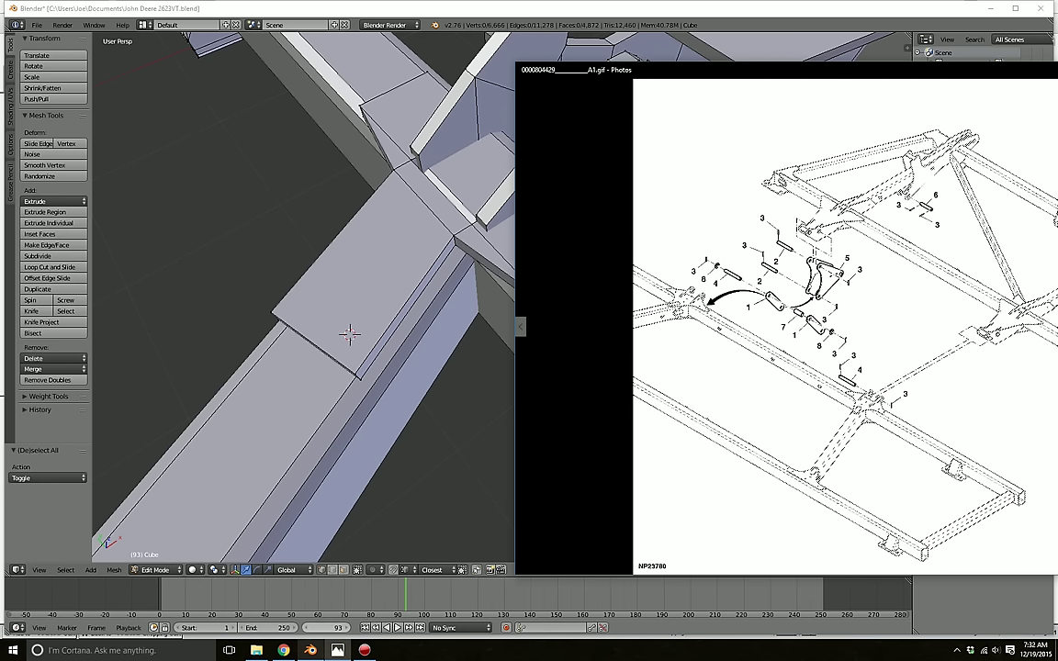
mouse_move(311, 650)
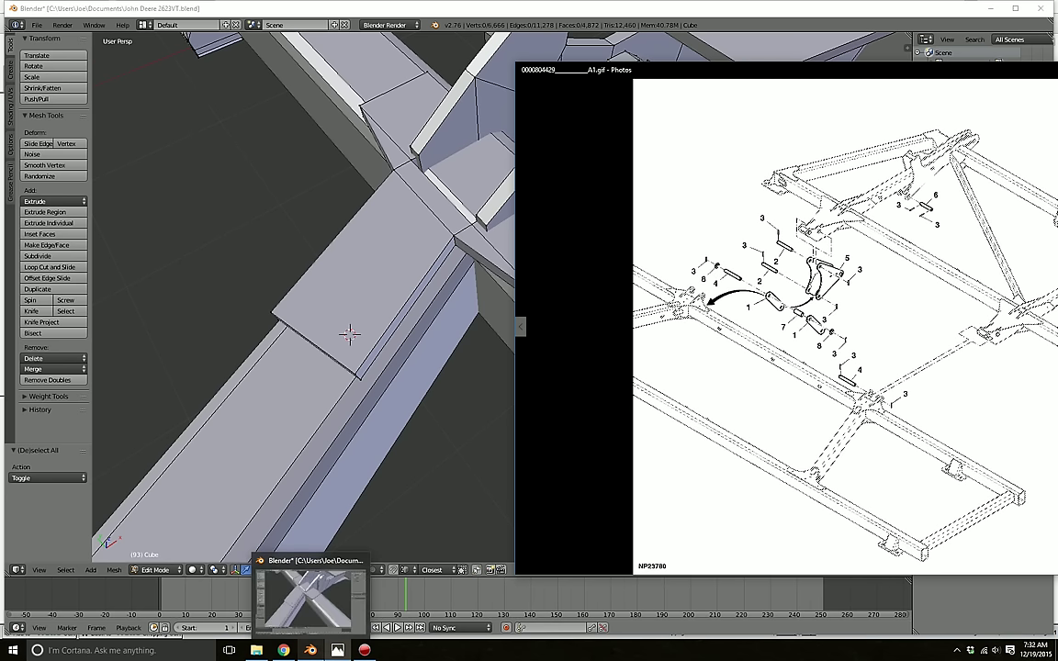
left_click(310, 650)
- Select the rear end faces of both plate wings and move them -0.028 along X
middle_click_drag(349, 334, 274, 120)
scroll(454, 207, "up", 2)
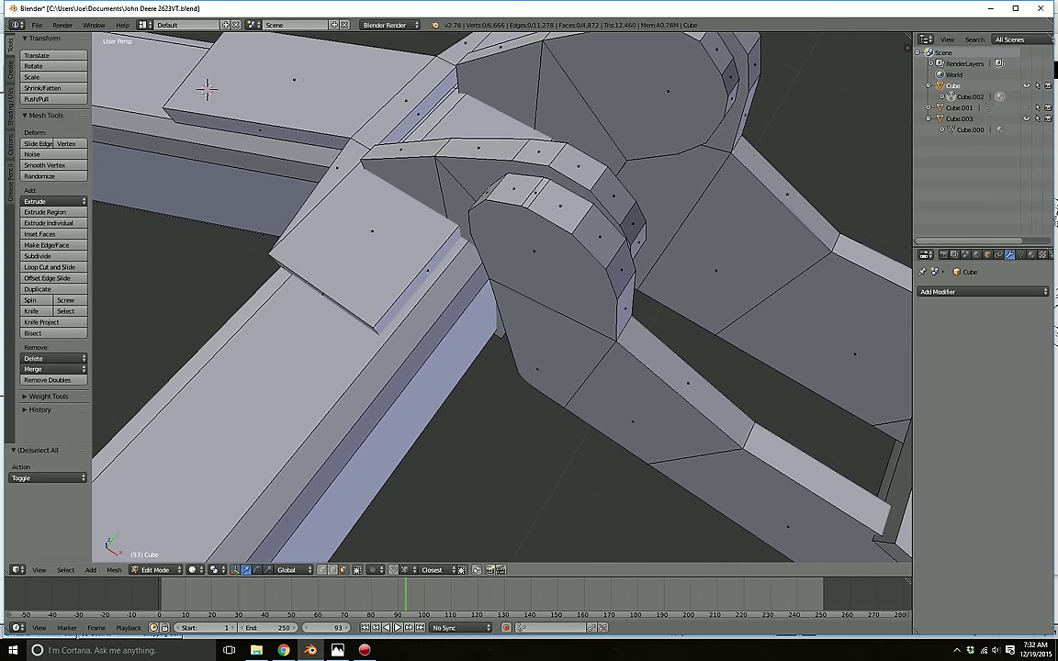
right_click(427, 270)
middle_click_drag(427, 270, 363, 248)
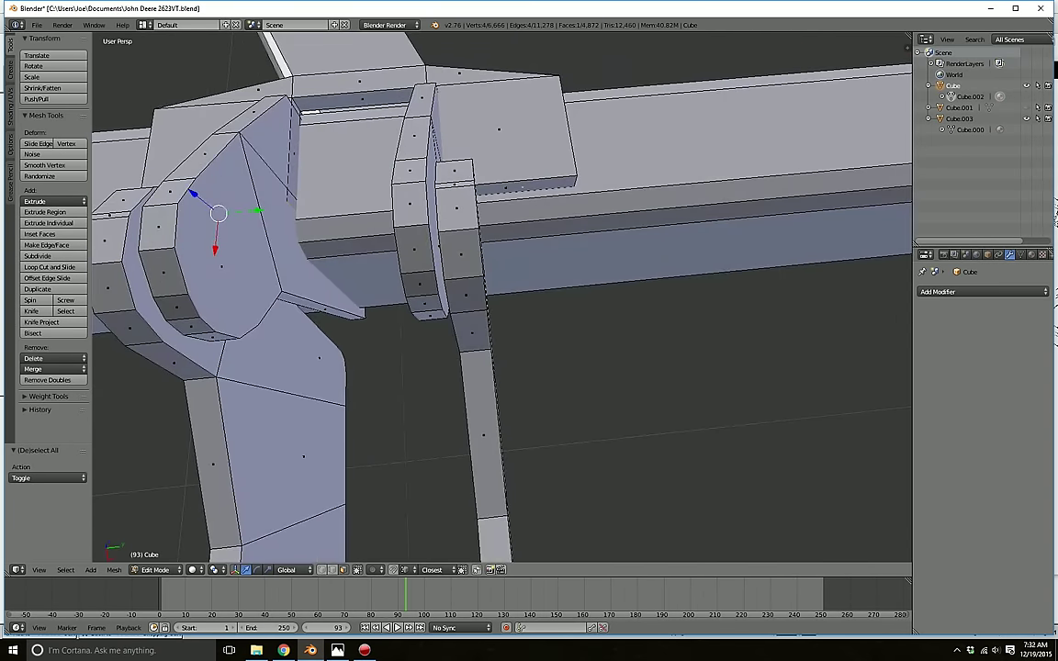
right_click(523, 188, "shift")
middle_click_drag(522, 188, 643, 198)
left_click_drag(571, 200, 515, 199)
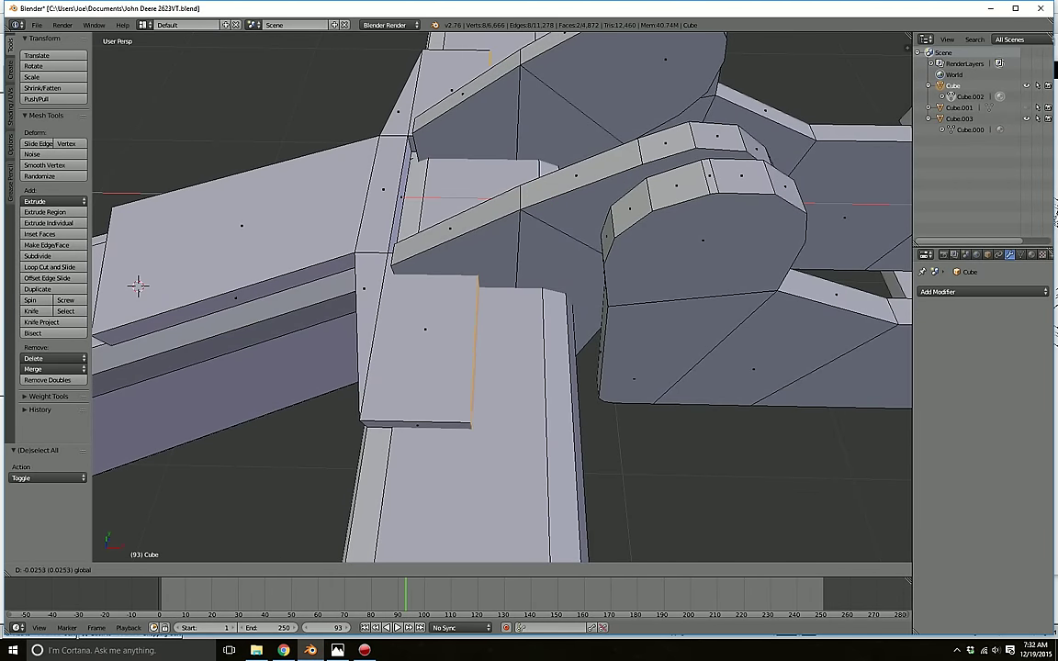
left_click(138, 285)
right_click(512, 207, "shift")
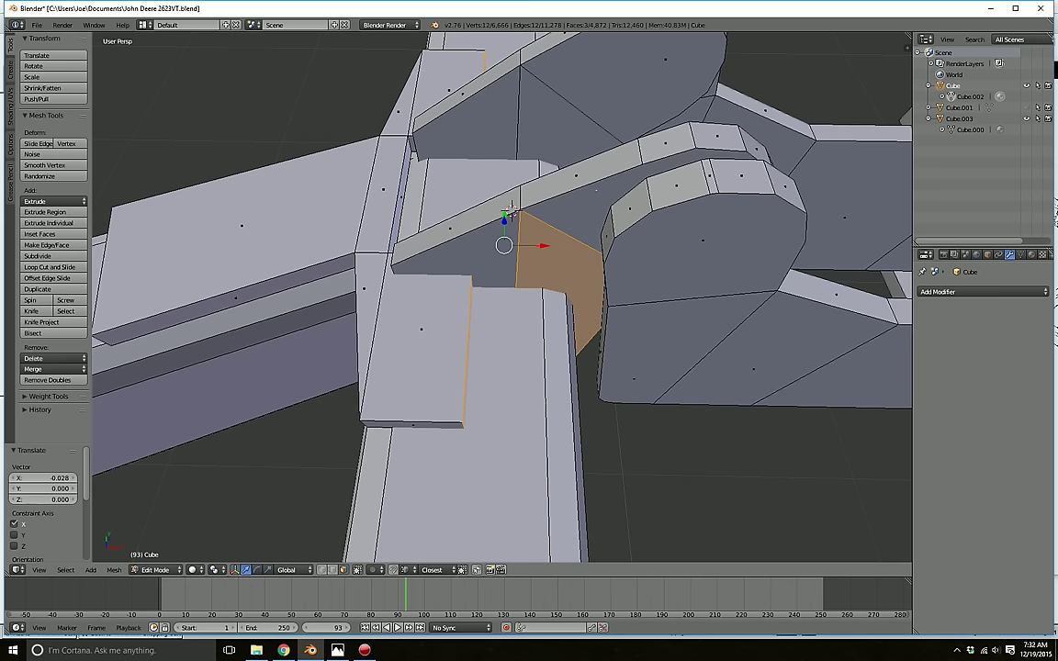
right_click(588, 200, "shift")
right_click(559, 322, "shift")
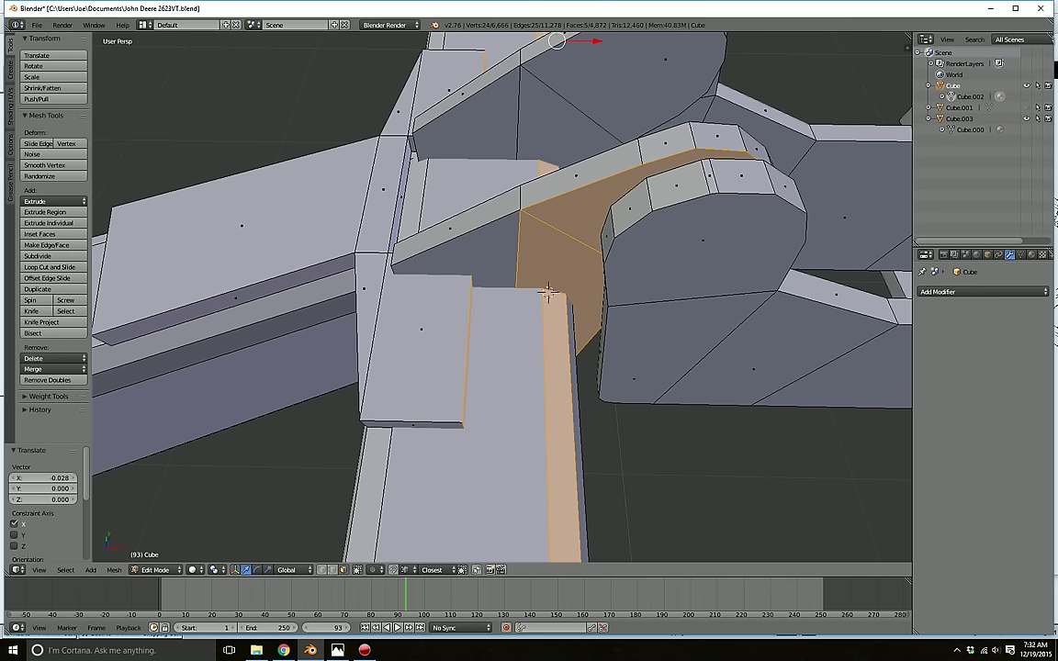
key("a")
- Move the rear faces of both plate wings a further -0.013 along X and extrude them 0.041
middle_click_drag(443, 298, 369, 252)
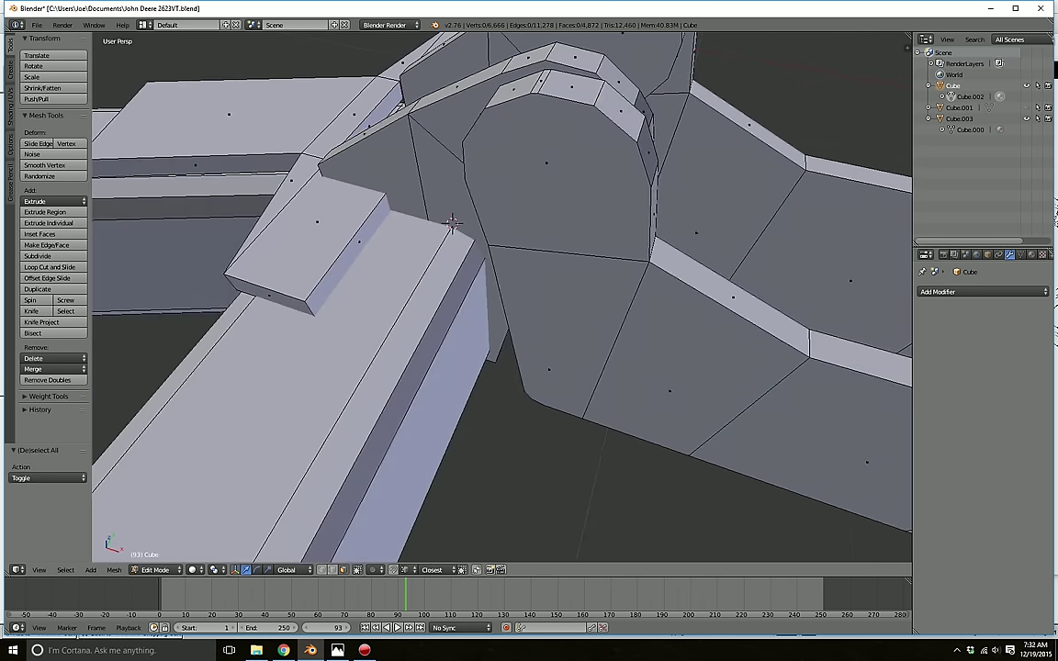
right_click(358, 243)
middle_click_drag(358, 243, 246, 217)
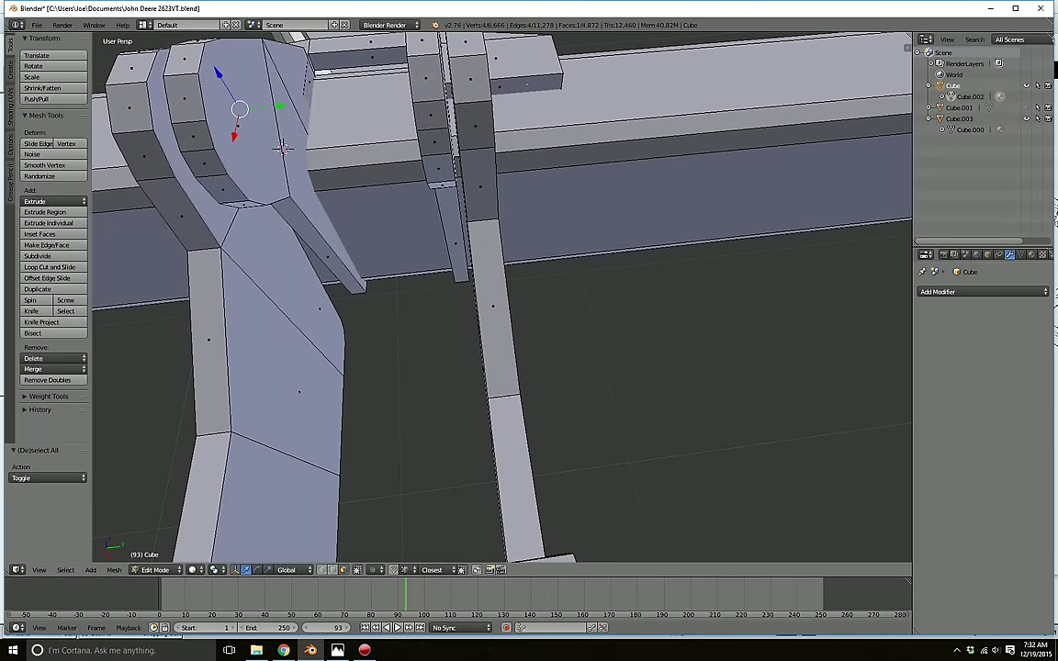
right_click(527, 85, "shift")
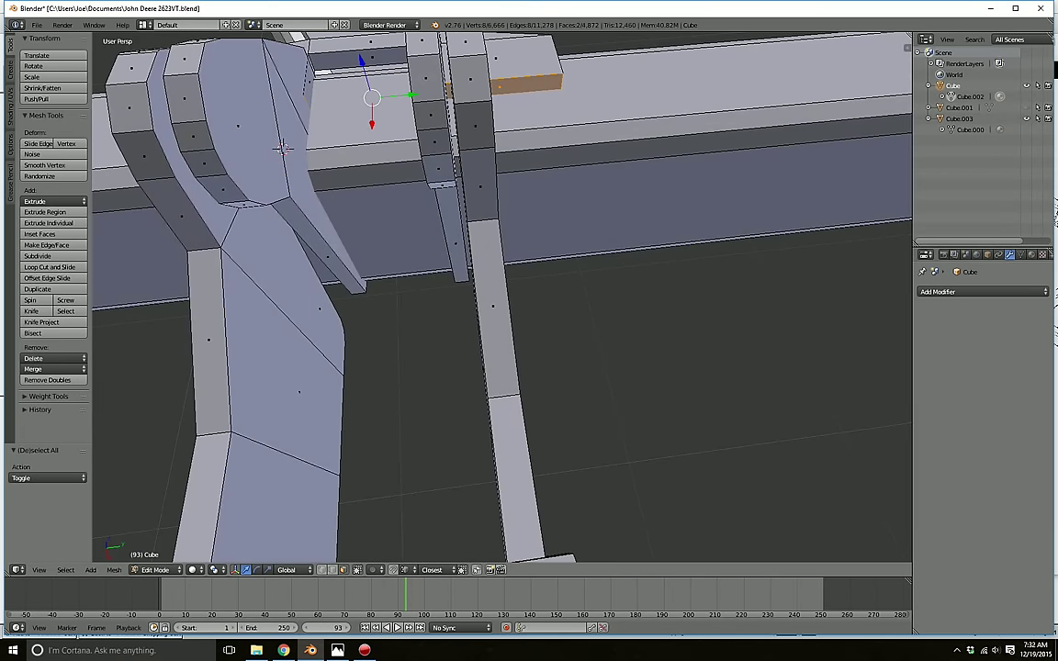
middle_click_drag(527, 85, 679, 98)
key("g")
key("x")
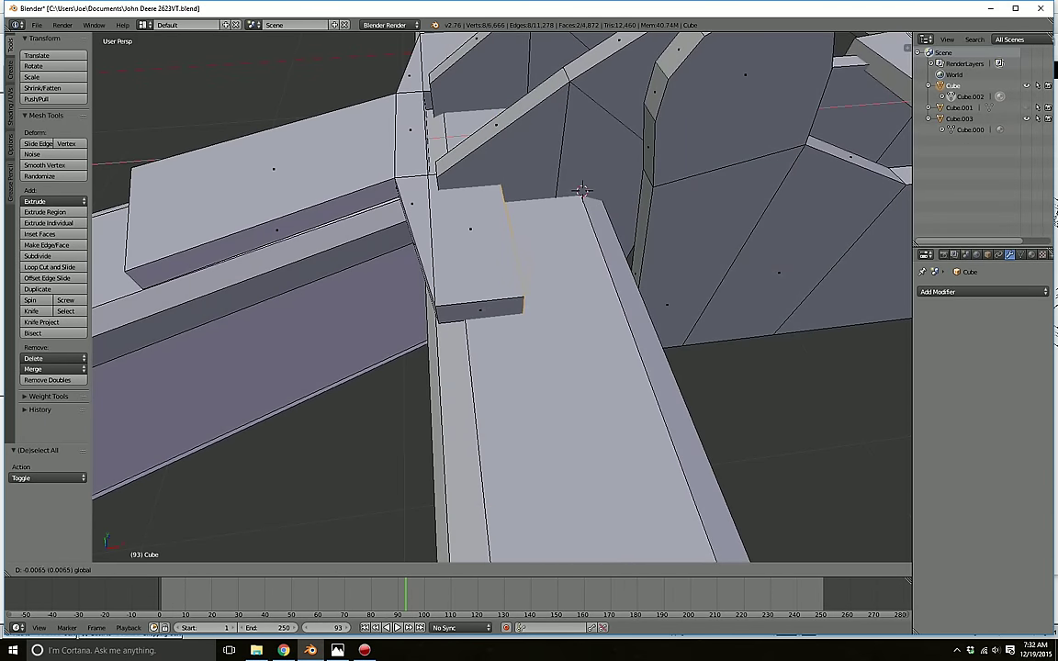
key("Return")
key("e")
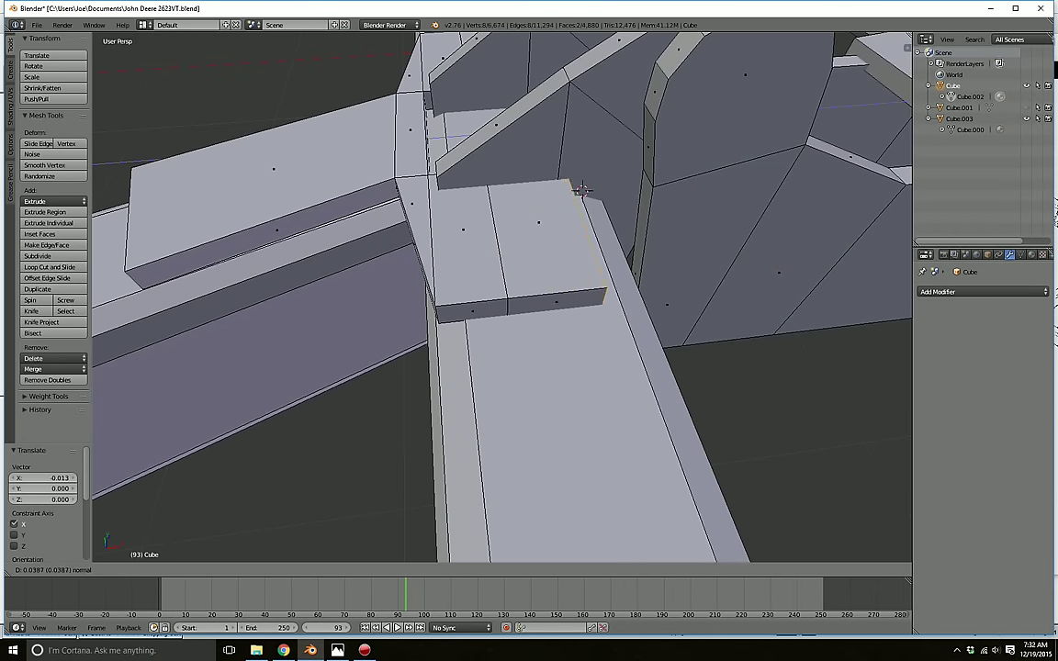
left_click(582, 190)
- Taper the extruded wing sections by moving their outer corner edges -0.033 and a further -0.009 along X
middle_click_drag(582, 190, 546, 277)
left_click(333, 570)
left_click(357, 570)
scroll(542, 220, "down", 4)
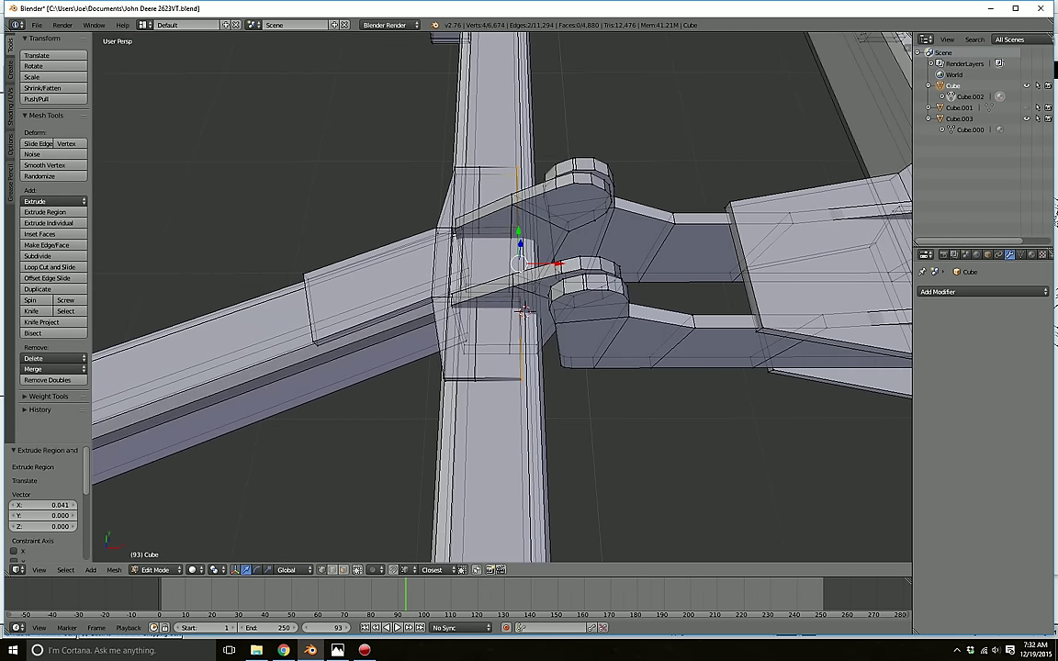
key("g")
key("x")
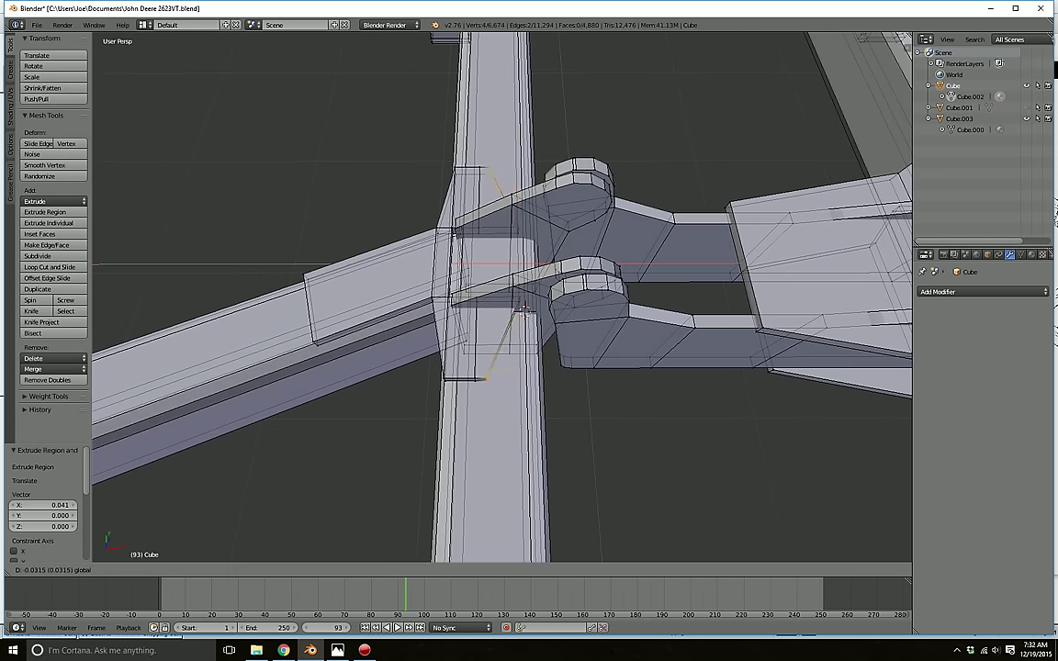
left_click(526, 310)
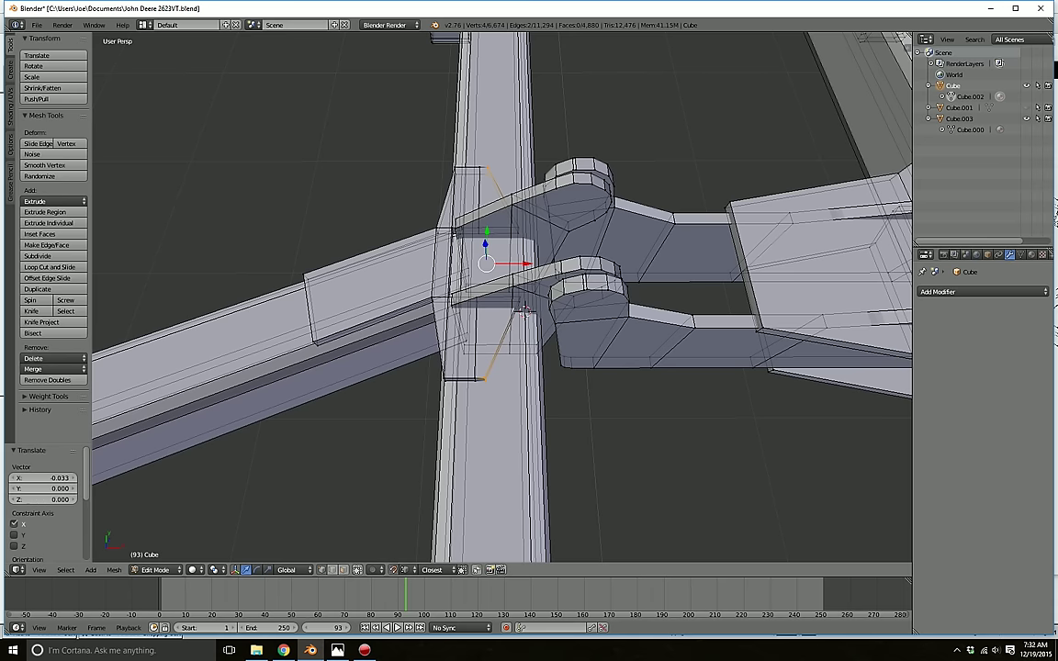
mouse_move(526, 264)
left_mouse_down()
mouse_move(481, 264)
mouse_move(517, 263)
left_mouse_up()
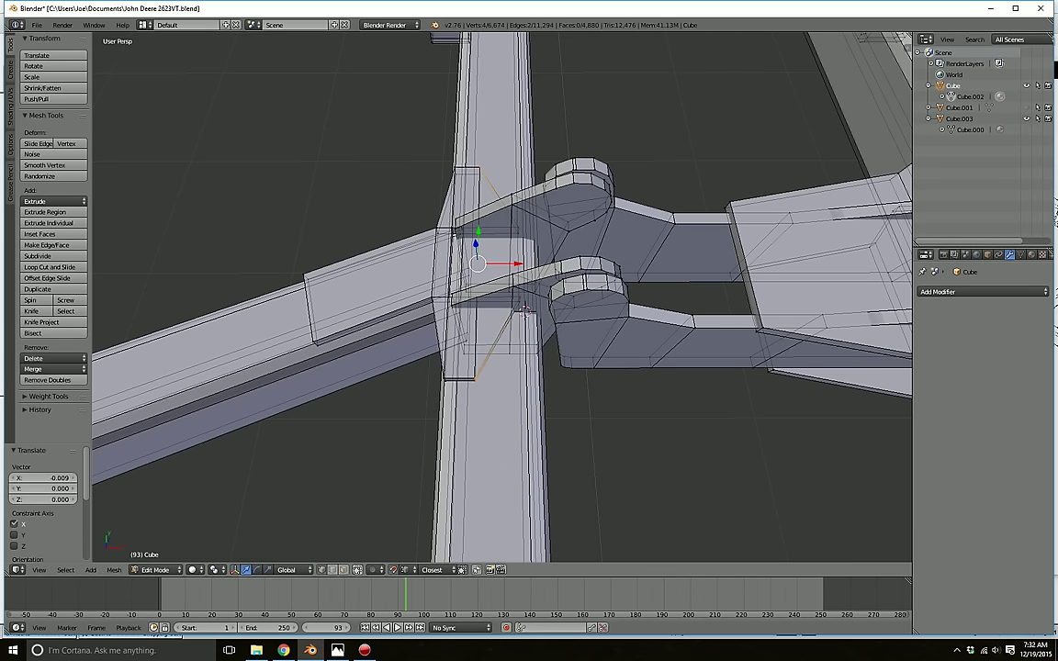
left_click(357, 570)
middle_click_drag(526, 310, 578, 335)
key("a")
- Try to bevel the two inner corner edges where the tongue meets the plate wings
scroll(581, 265, "up", 4)
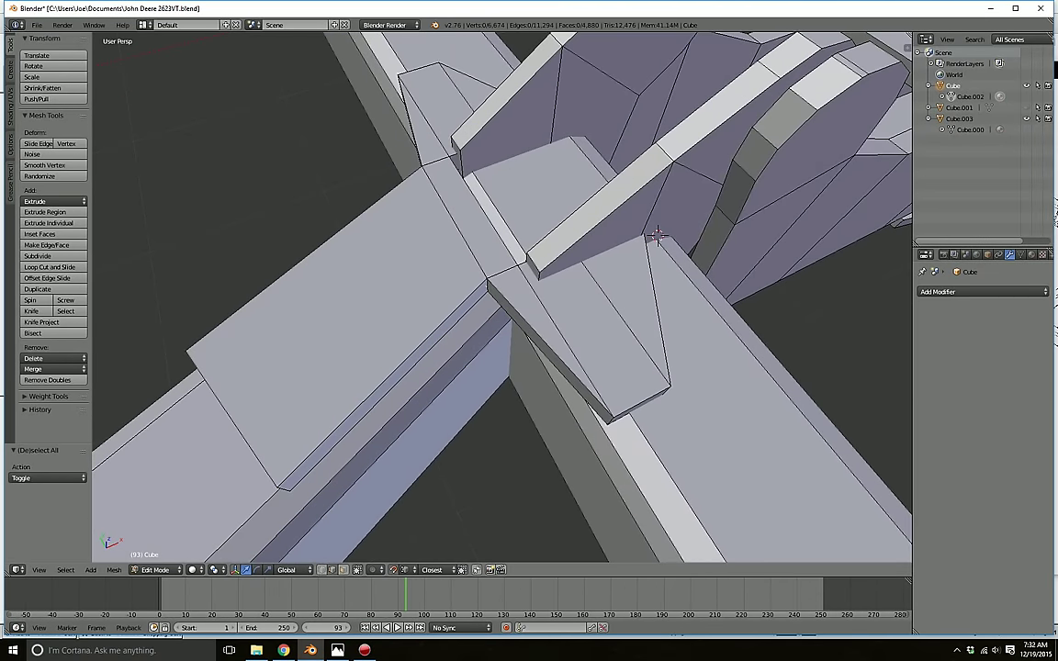
right_click(488, 284)
middle_click_drag(488, 284, 588, 252)
scroll(588, 253, "down", 2)
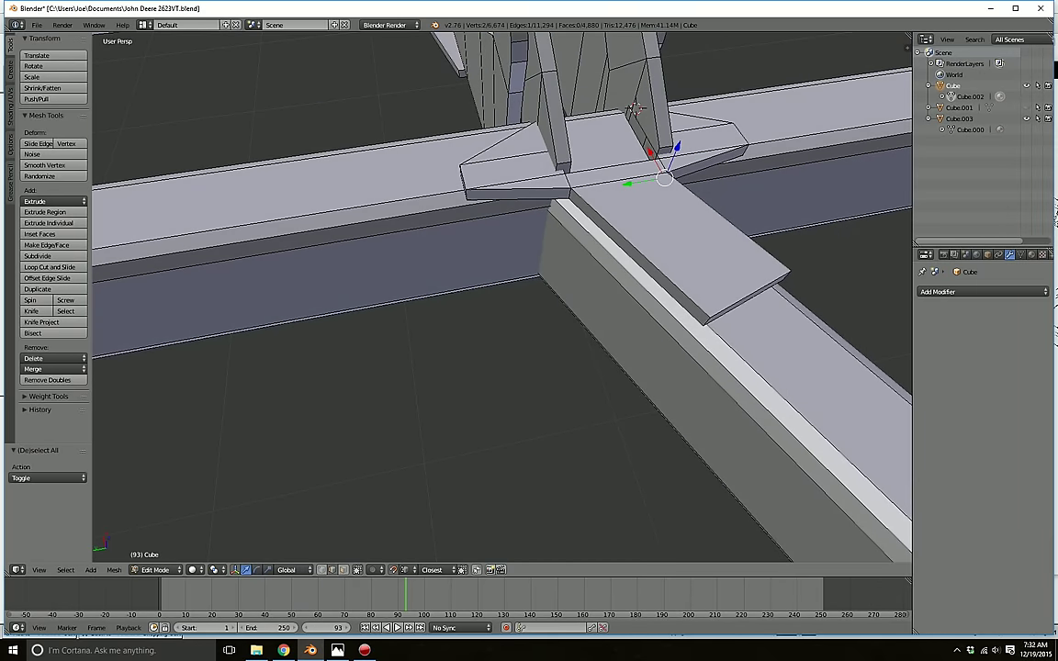
right_click(570, 193, "shift")
key("ctrl+b")
left_click(559, 215)
key("ctrl+z")
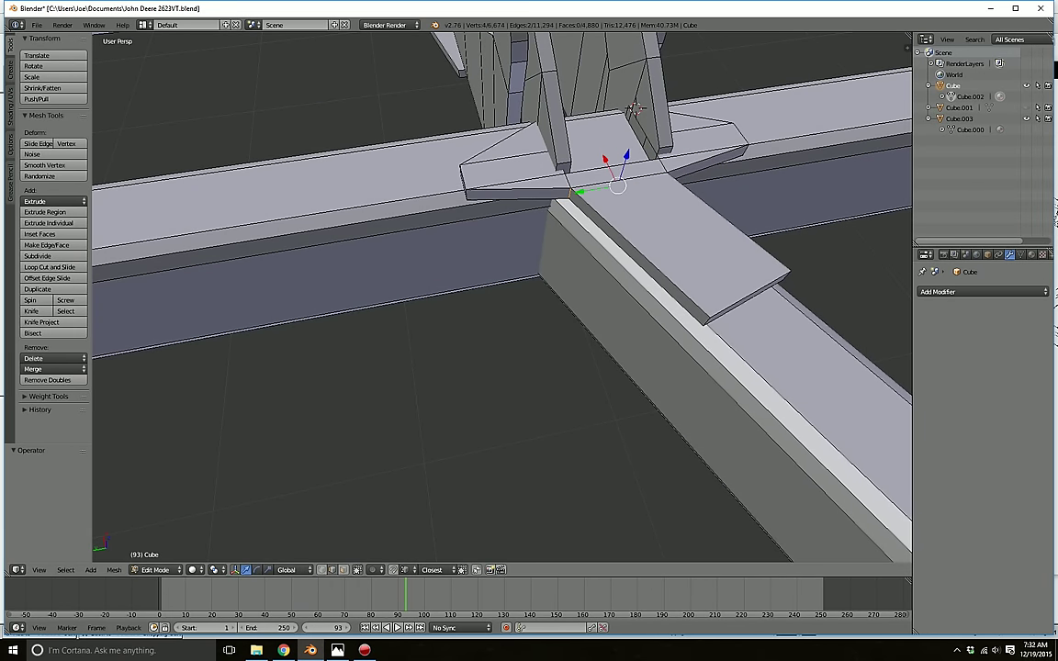
- Select the whole linked gusset plate and remove its duplicate vertices
key("a")
key("l")
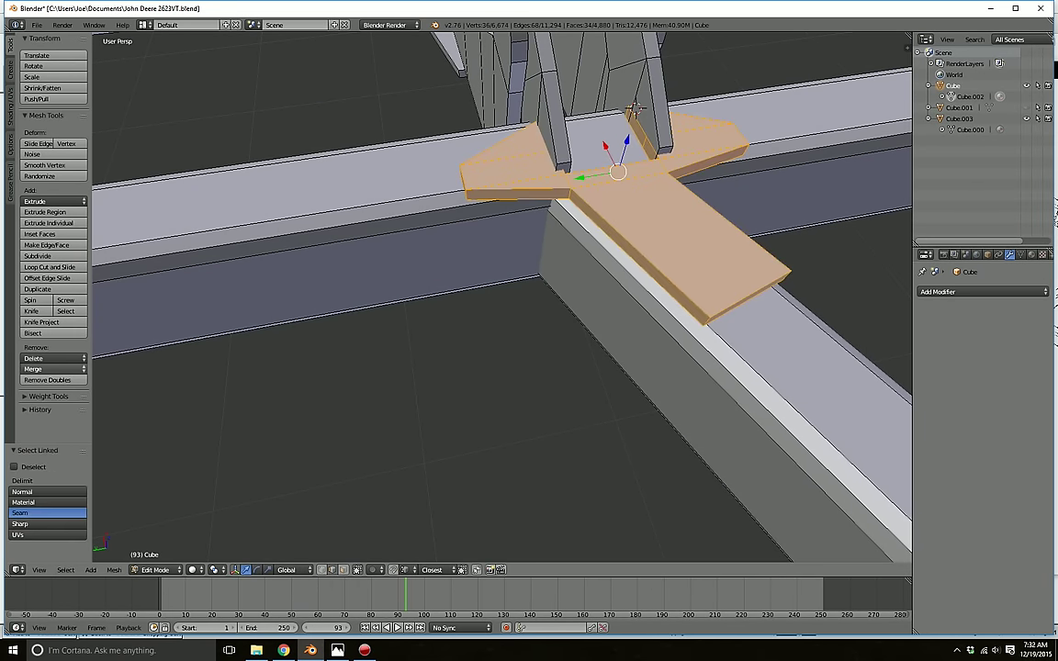
left_click(51, 381)
key("a")
- Bevel the two inner corner edges between the tongue and the wings by 0.037 with 3 segments
right_click(569, 194)
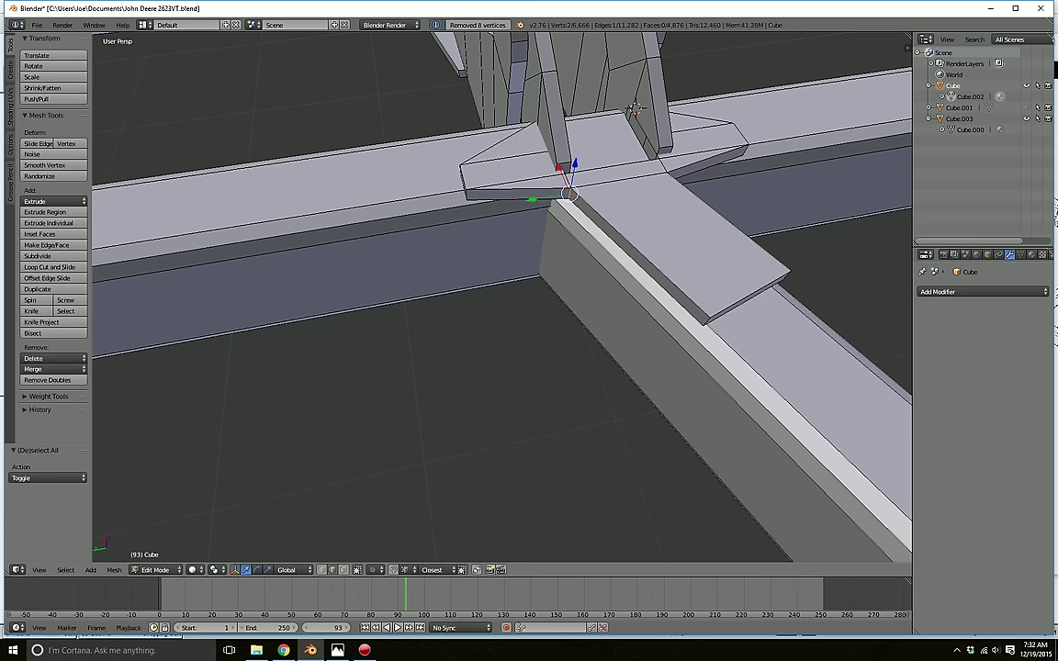
middle_click_drag(569, 194, 657, 234)
right_click(500, 233, "shift")
key("ctrl+b")
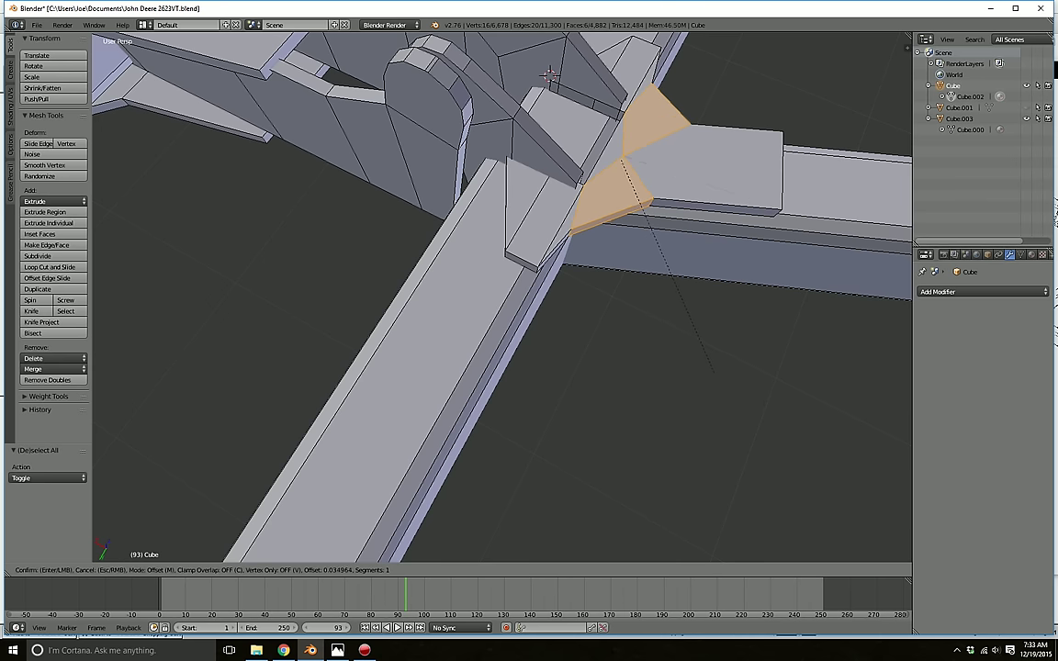
scroll(715, 374, "up", 2)
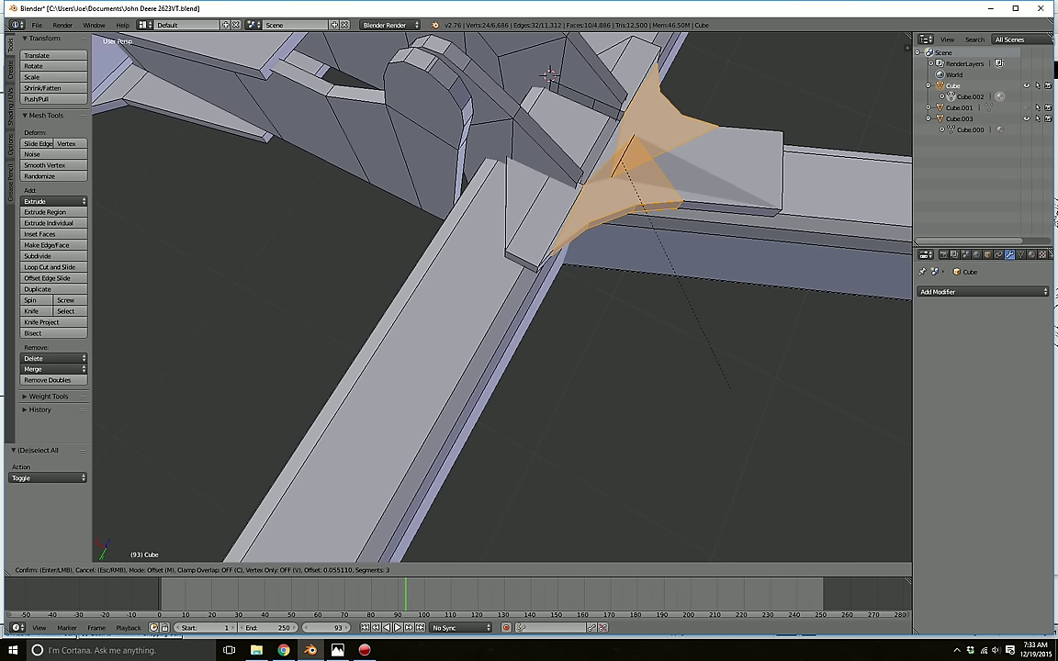
scroll(729, 387, "up", 1)
scroll(730, 387, "down", 1)
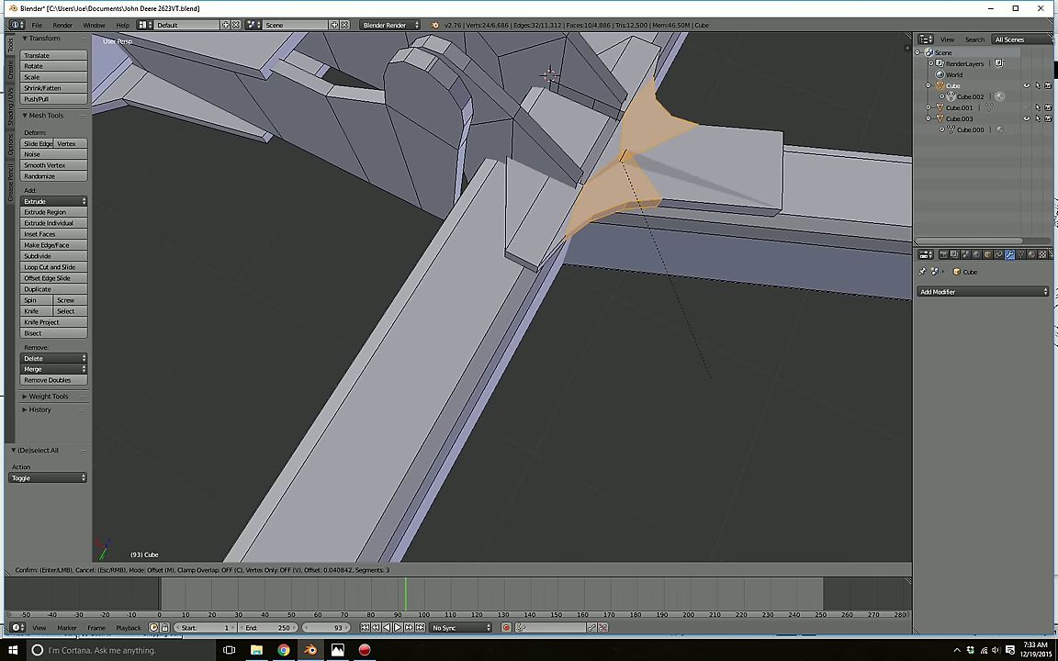
left_click(704, 376)
middle_click_drag(703, 376, 619, 410)
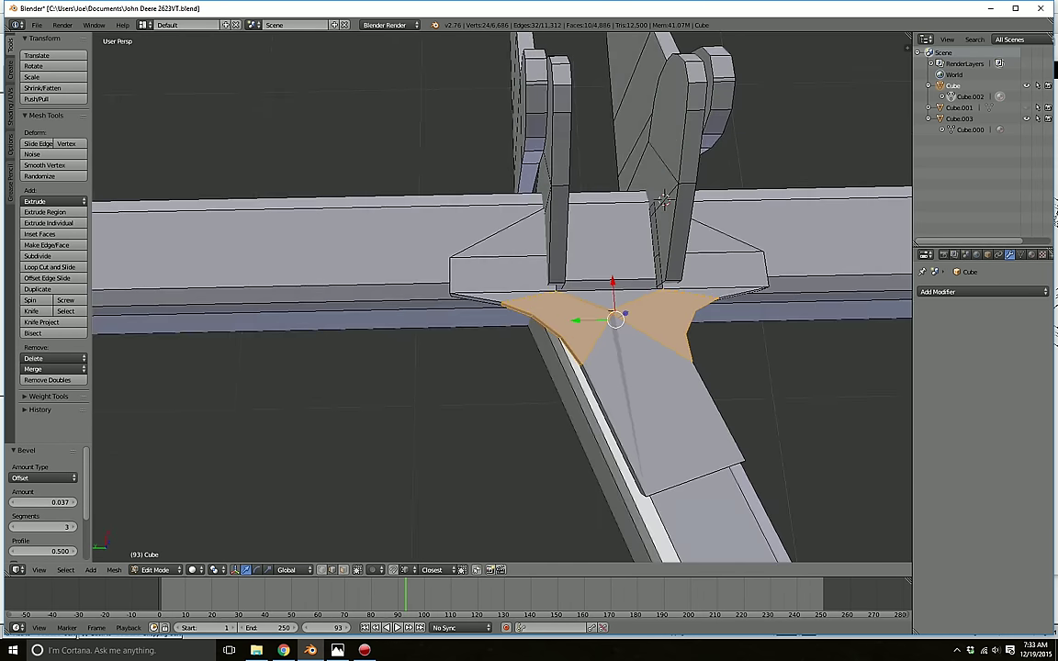
- Select the crossing vertical edges in the middle of the beveled area and scale them by -6.661 along Y, readjusting their spacing once more
left_click(321, 570)
left_click(357, 571)
key("c")
scroll(467, 360, "down", 8)
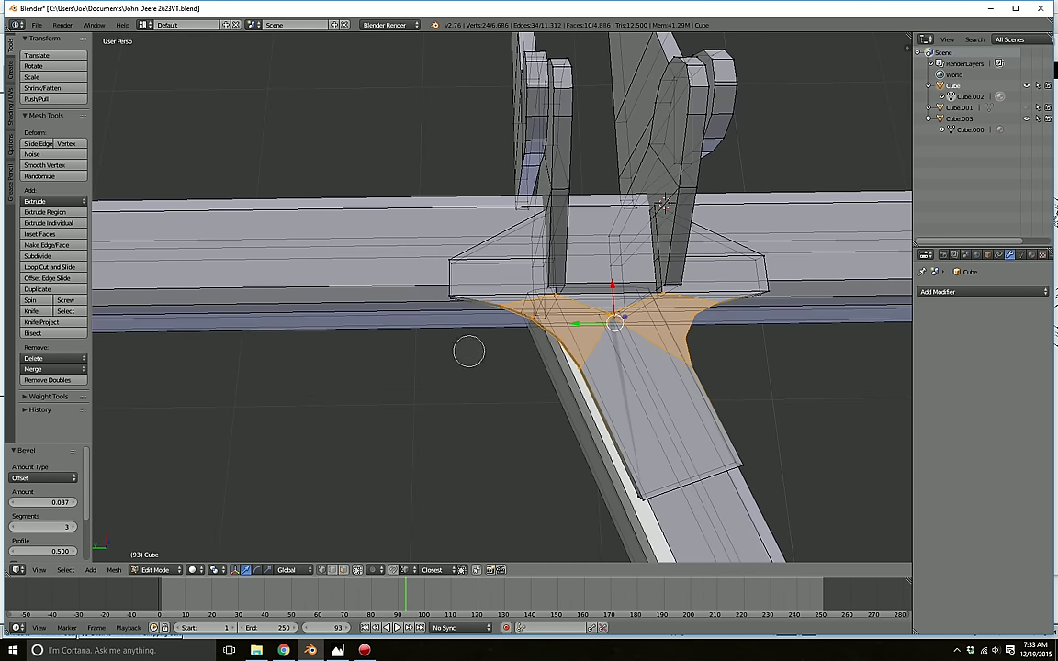
mouse_move(489, 326)
middle_mouse_down()
mouse_move(503, 314)
mouse_move(546, 357)
mouse_move(633, 378)
mouse_move(686, 356)
mouse_move(705, 296)
mouse_move(687, 290)
middle_mouse_up()
right_click(673, 292)
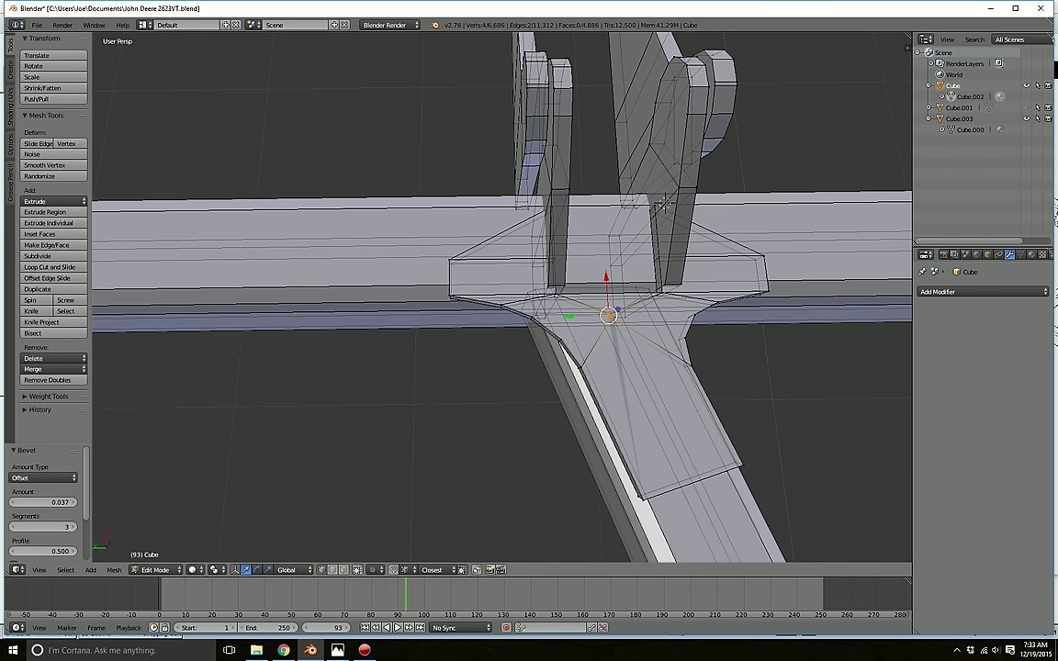
left_click(268, 570)
left_click_drag(566, 317, 726, 306)
left_click(635, 319)
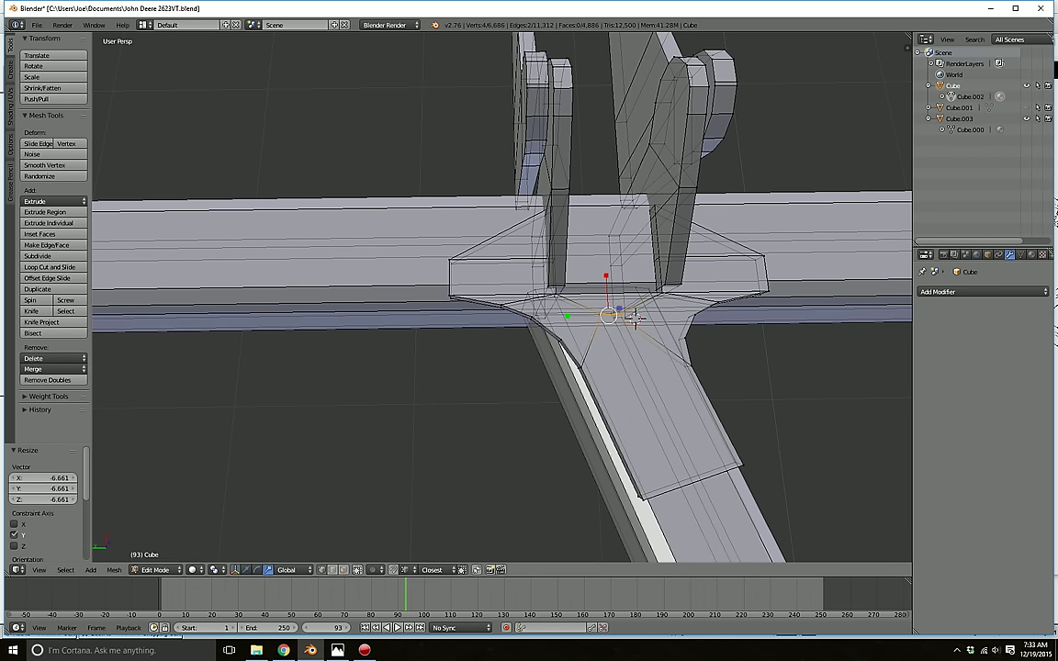
left_click_drag(568, 316, 524, 323)
key("a")
- Bevel the two outer corner edges at the end of the gusset plate's tongue by about 0.029 with 3 segments
middle_click_drag(524, 323, 500, 368)
key("c")
left_click(570, 413)
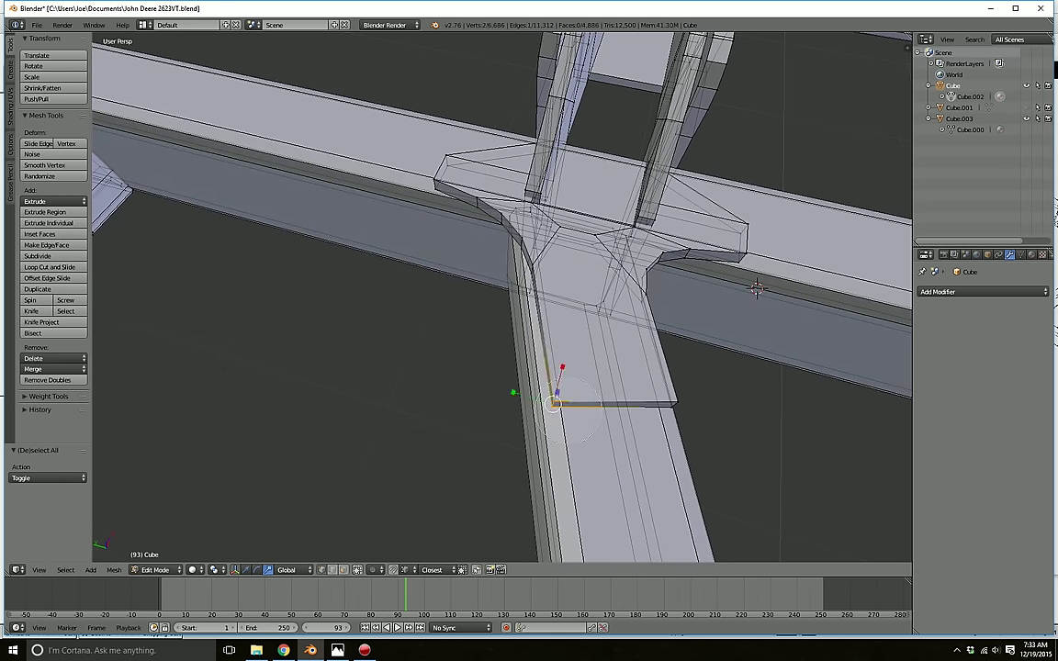
left_click(661, 414)
right_click(661, 414)
left_click(334, 570)
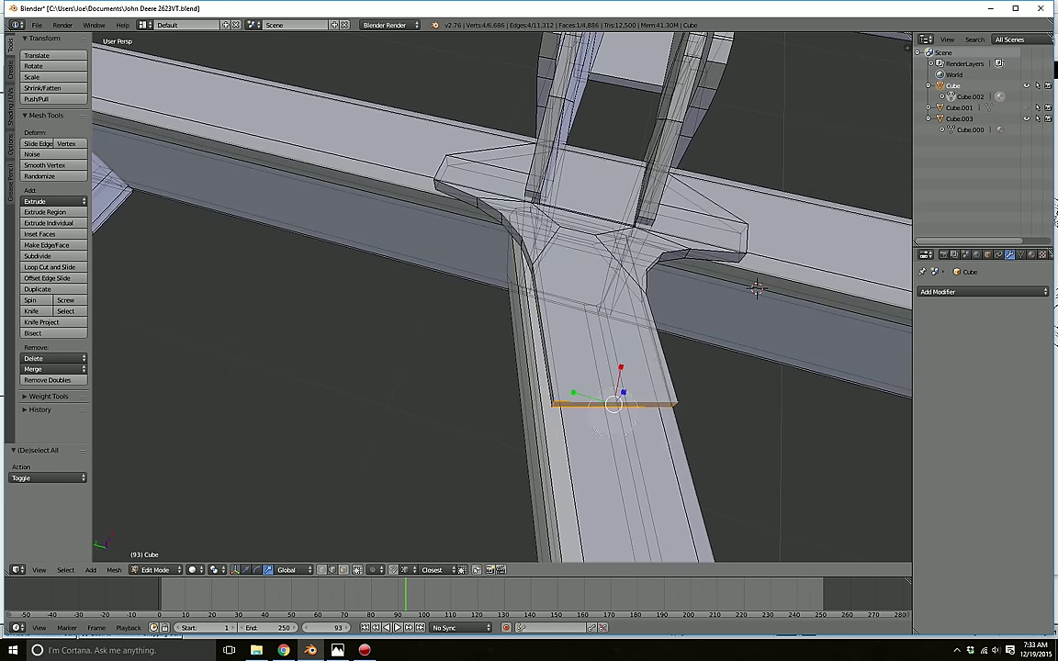
key("ctrl+b")
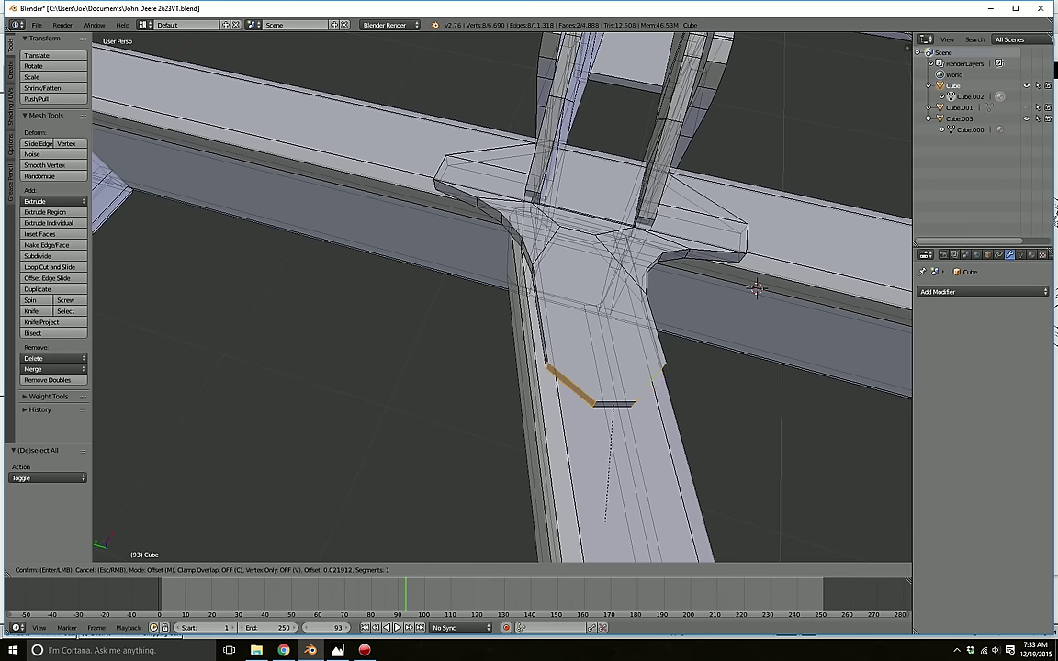
scroll(756, 289, "up", 1)
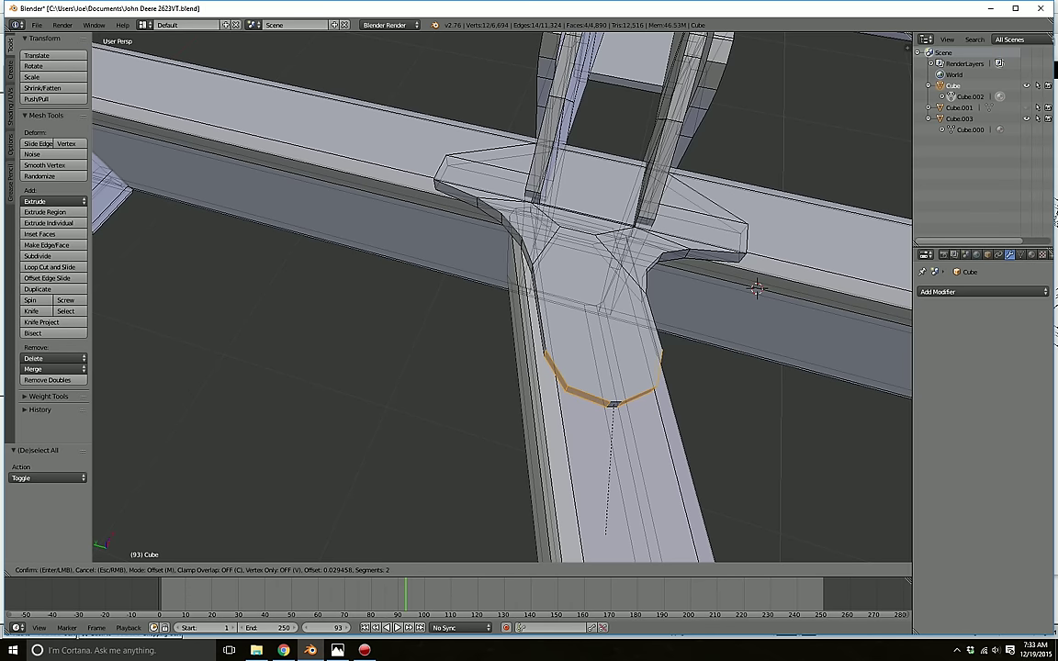
scroll(607, 535, "up", 1)
left_click(606, 535)
key("a")
- Compare the rounded gusset plate with the exploded frame drawing in Photos, and return to Blender
middle_click_drag(606, 534, 776, 542)
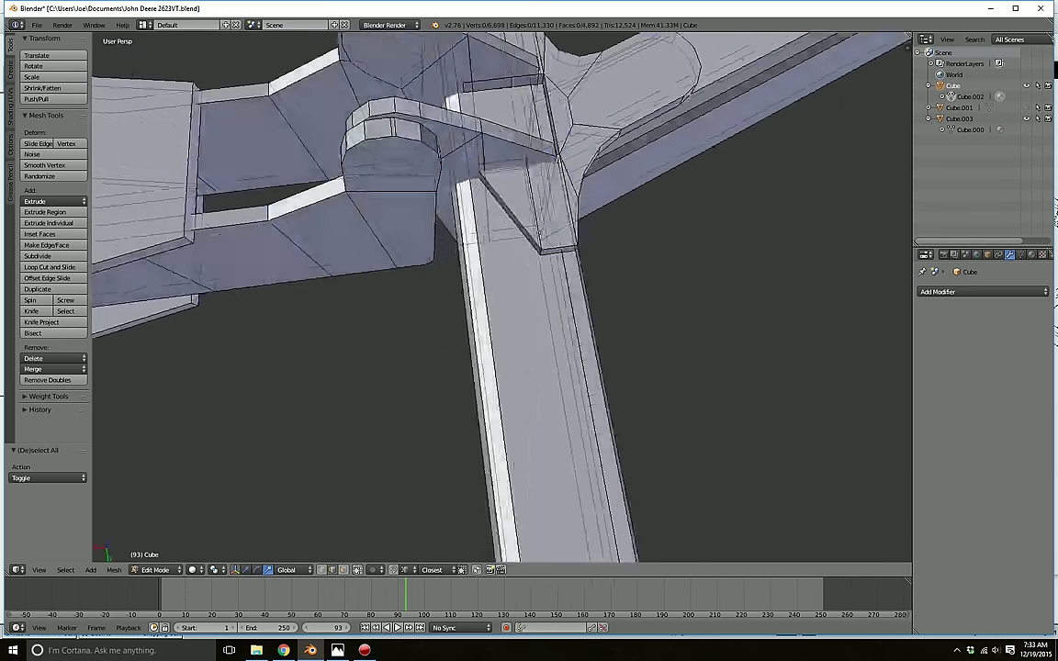
middle_click_drag(776, 459, 588, 506)
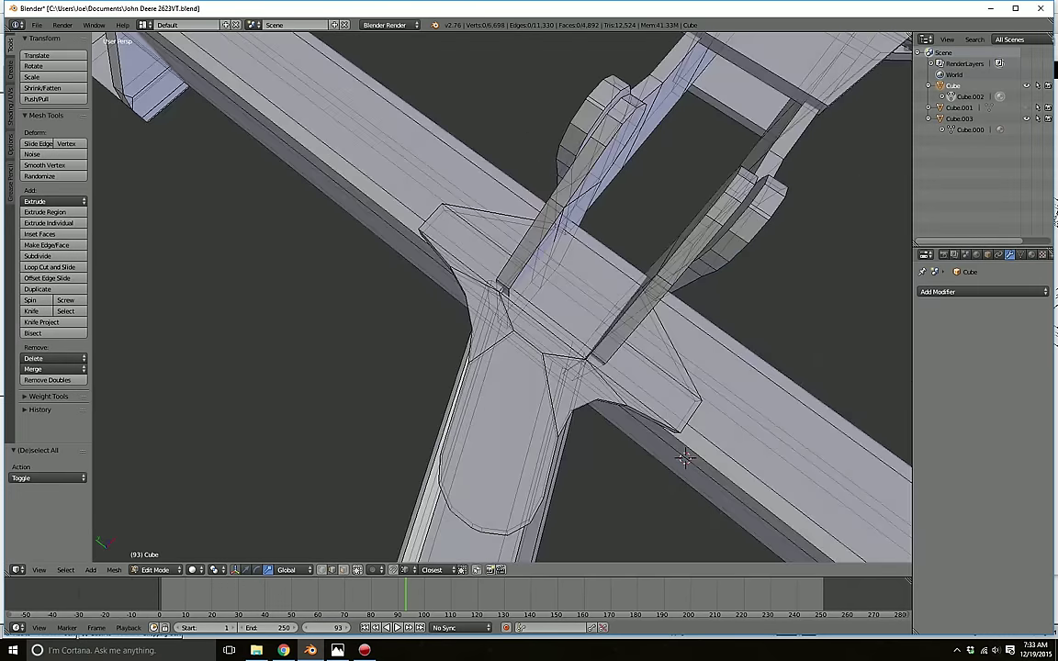
middle_click_drag(685, 457, 680, 455)
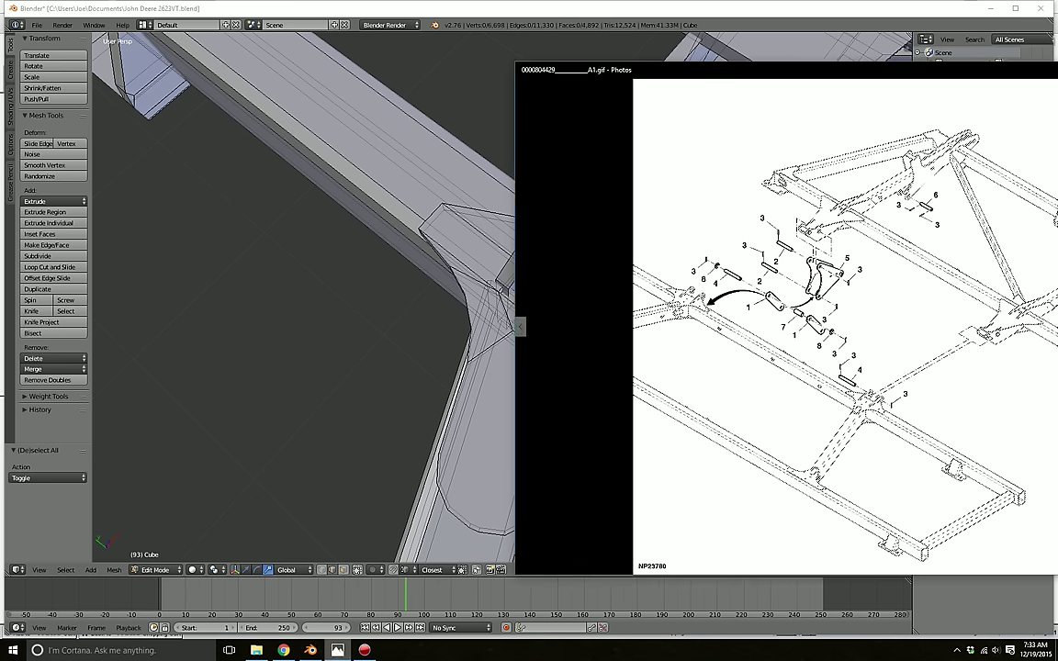
mouse_move(311, 651)
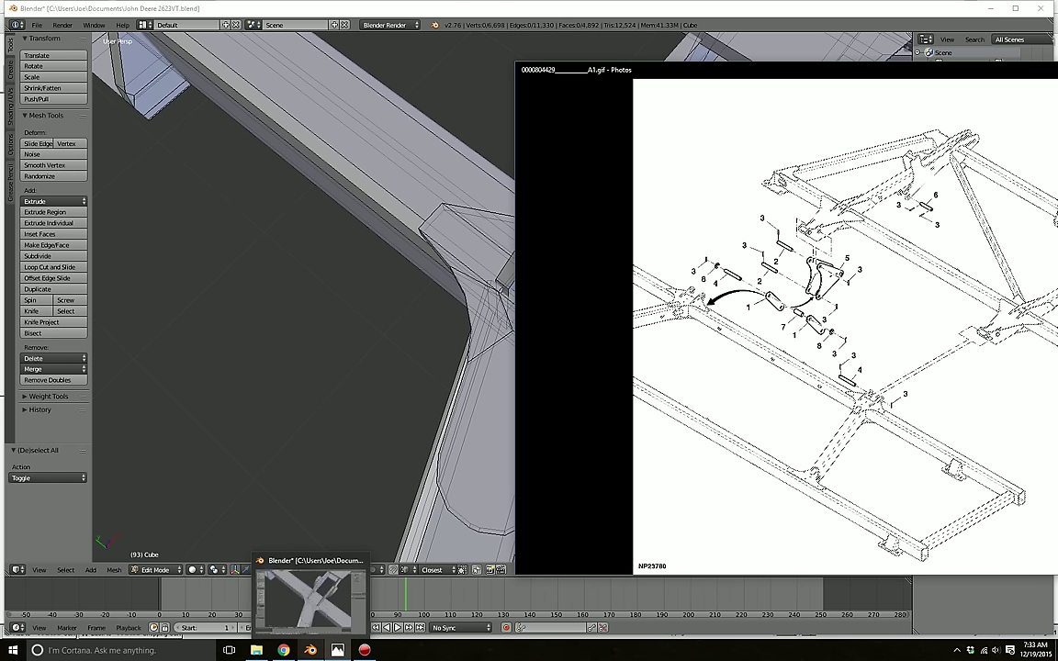
left_click(303, 598)
middle_click_drag(684, 458, 353, 462)
- Select the end faces of both gusset plate wings and scale them by 0.830 along Y to shorten the wings
left_click(344, 569)
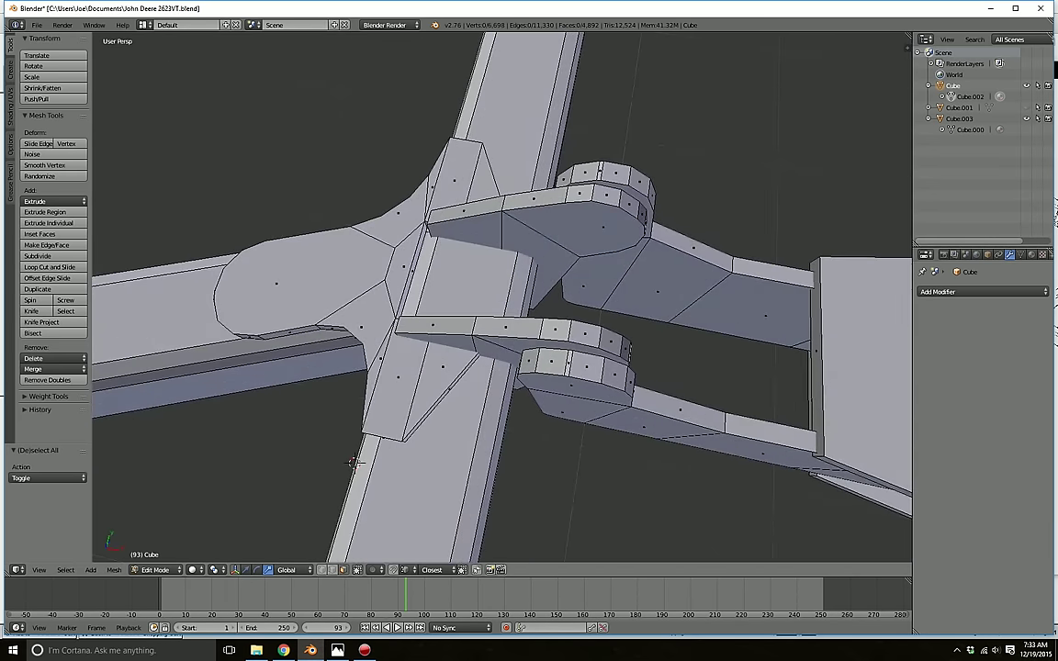
middle_click_drag(395, 339, 482, 266)
key("c")
left_click(498, 221)
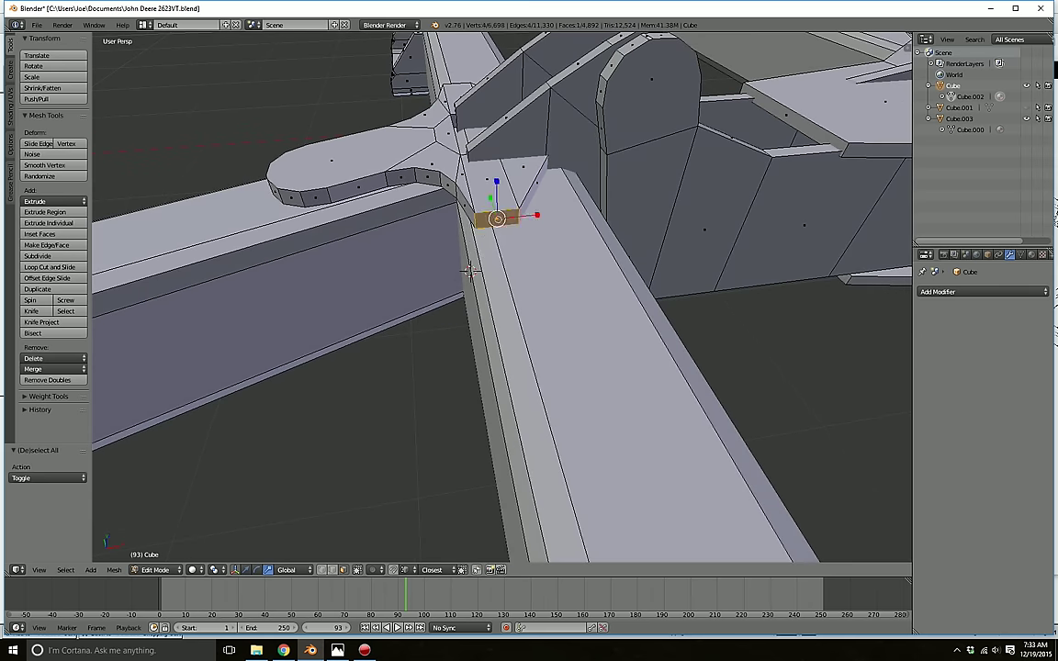
right_click(498, 221)
middle_click_drag(498, 220, 676, 231)
key("c")
left_click(507, 224)
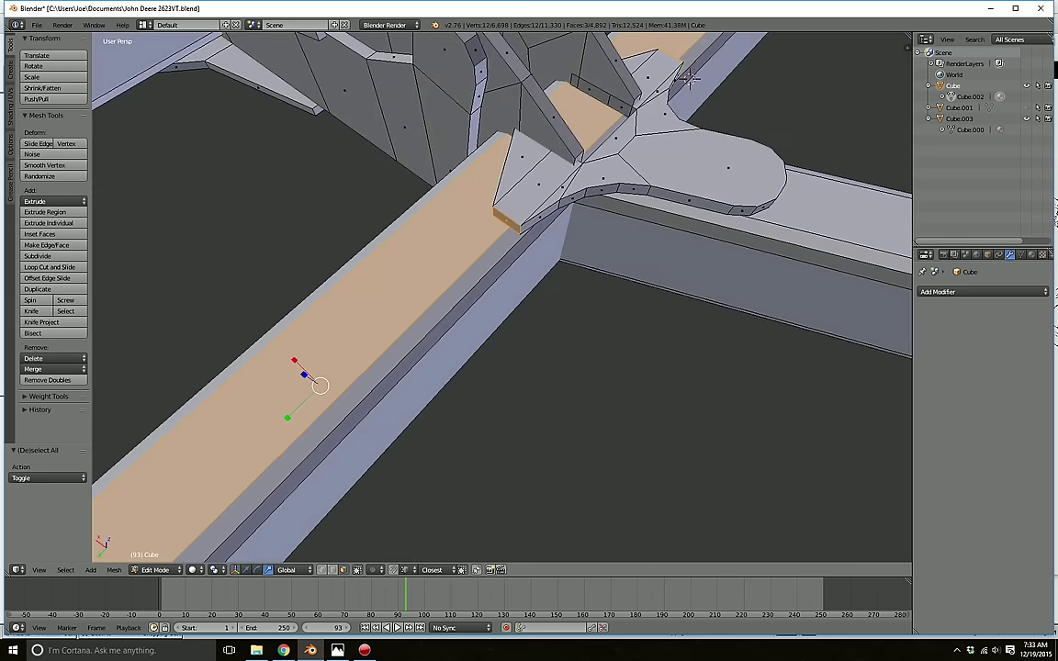
right_click(473, 236, "shift")
middle_click_drag(473, 236, 449, 245)
left_click_drag(577, 216, 582, 211)
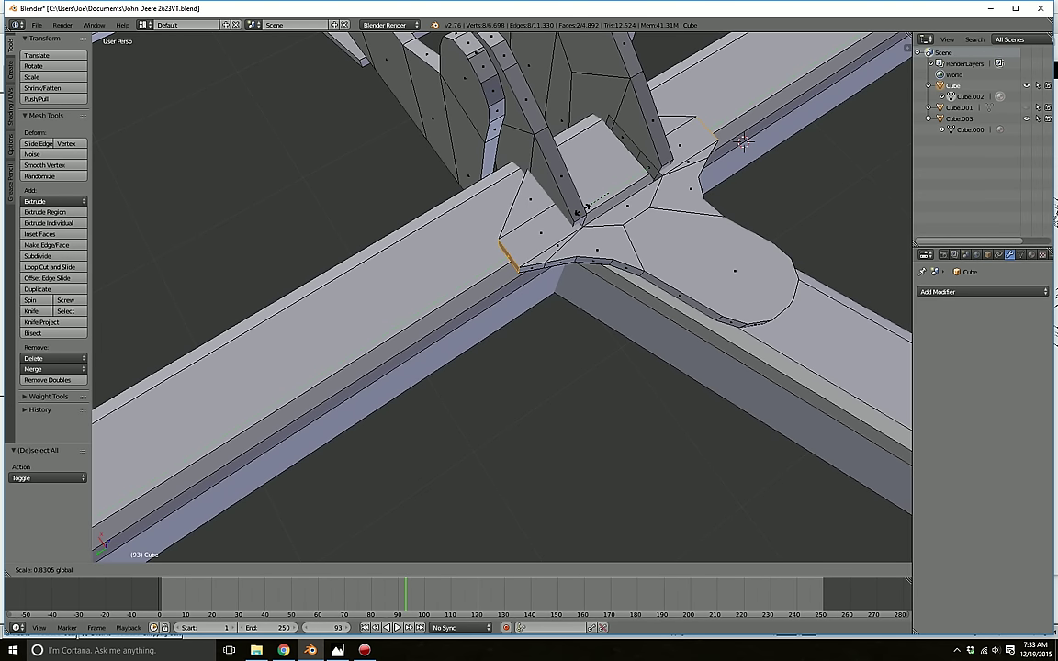
left_click(579, 211)
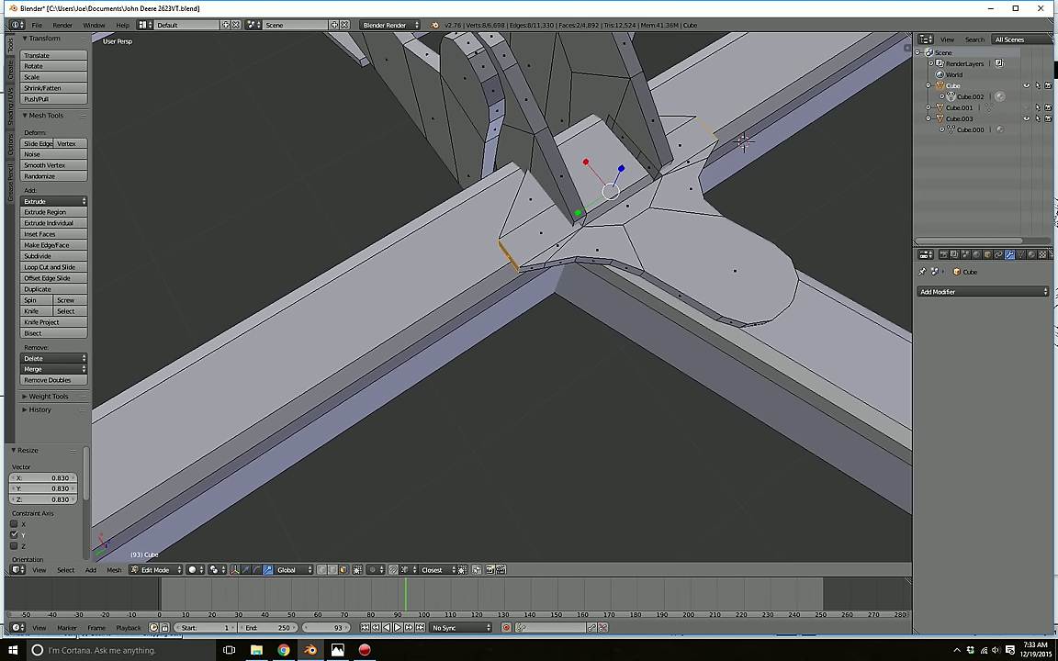
- Extrude the two wing end faces and scale them outward along Y by about 1.29
key("e")
left_click(580, 211)
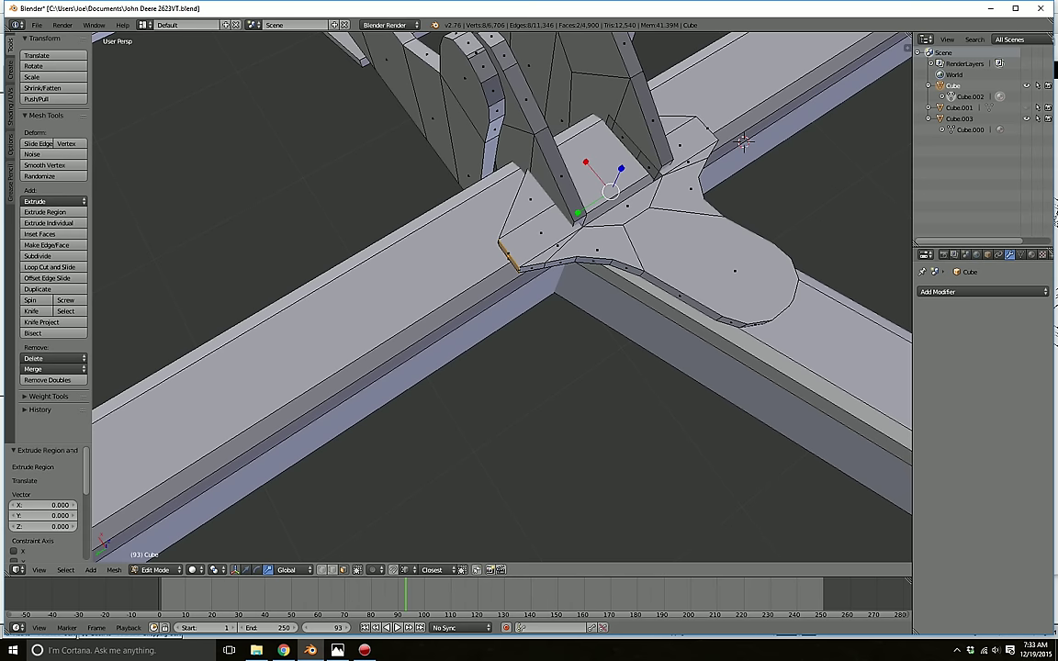
key("s")
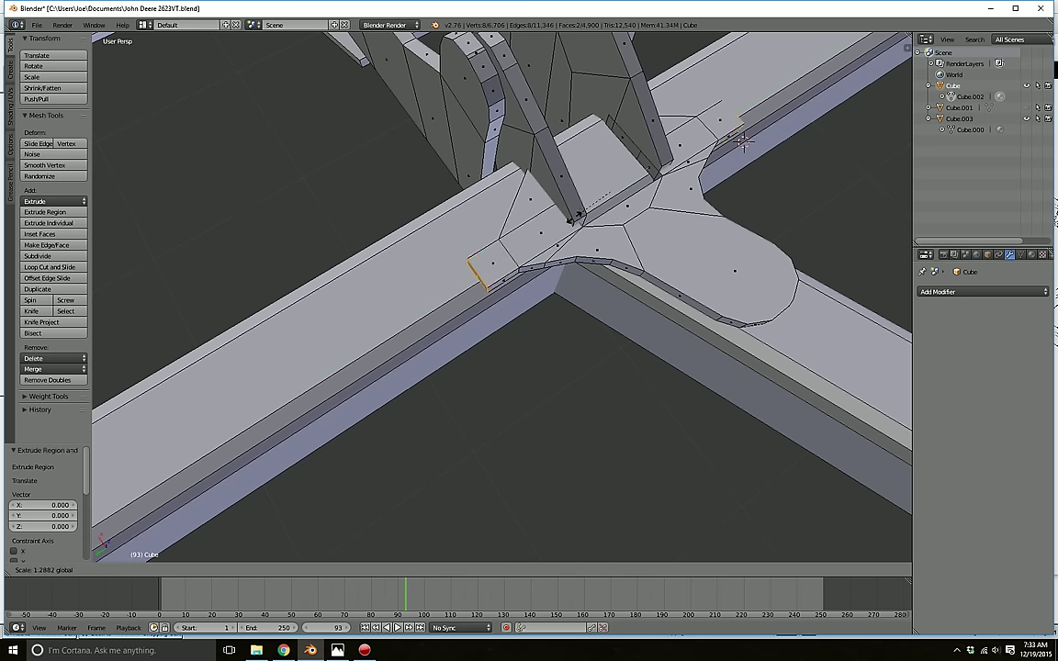
left_click(576, 218)
key("a")
- Select the four slanted and straight side faces of the wings facing the hinge arms and move them 0.021 along X
middle_click_drag(576, 218, 738, 202)
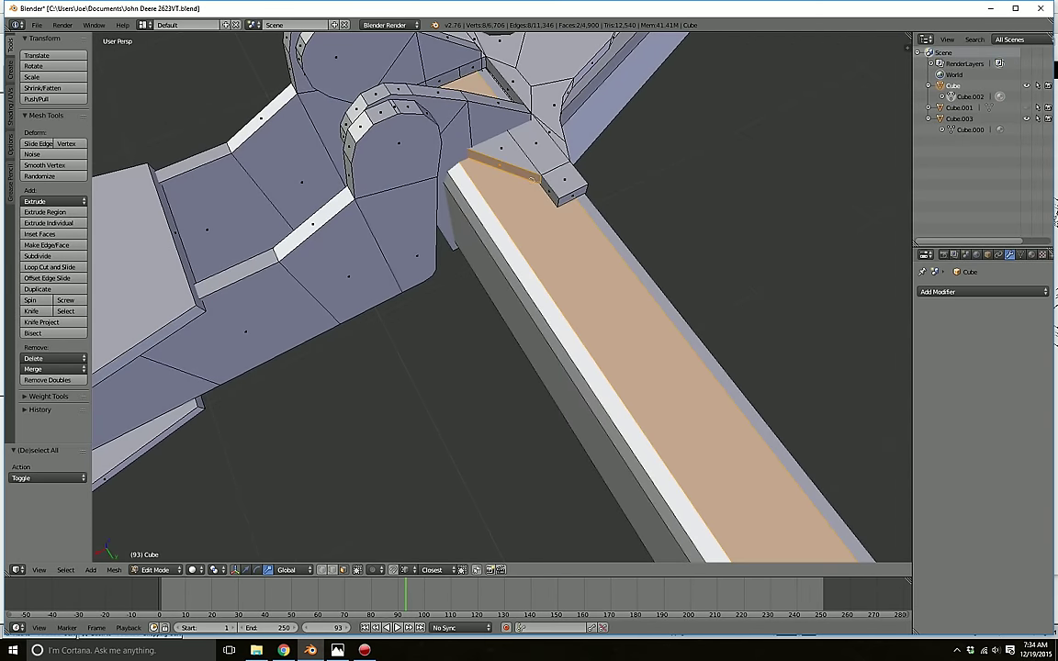
middle_click_drag(531, 224, 320, 71)
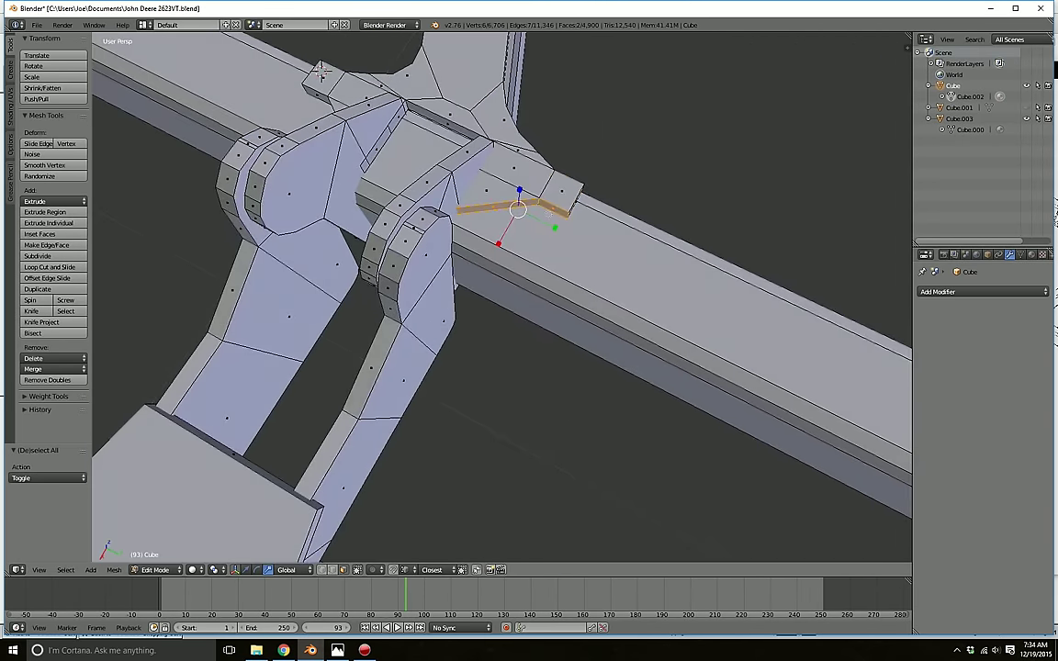
middle_click_drag(549, 213, 655, 158)
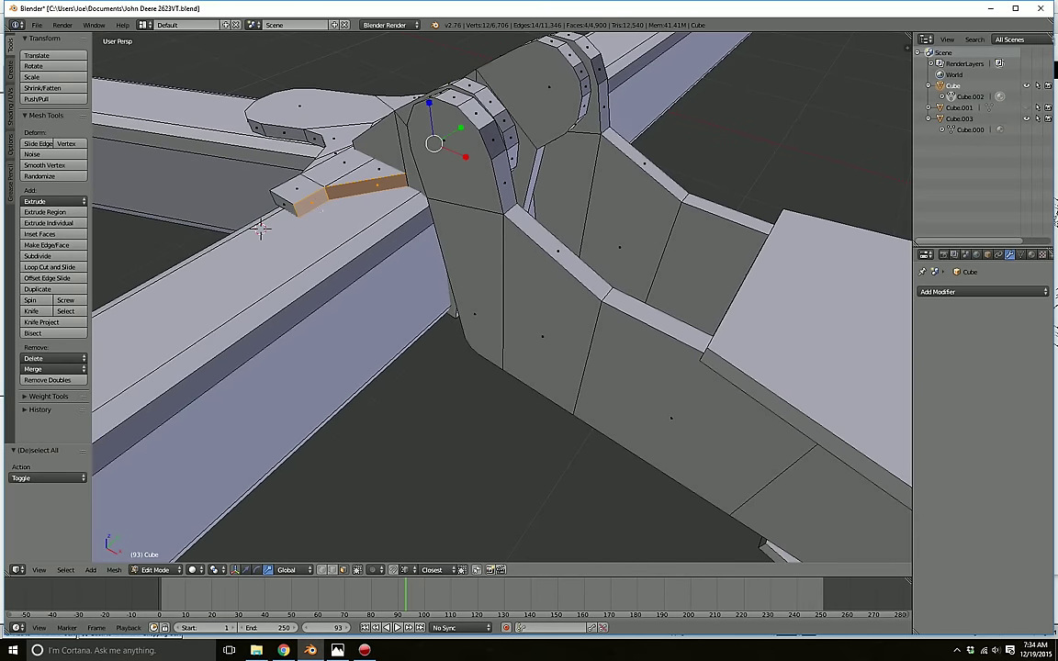
middle_click_drag(262, 229, 284, 431)
scroll(501, 297, "down", 4)
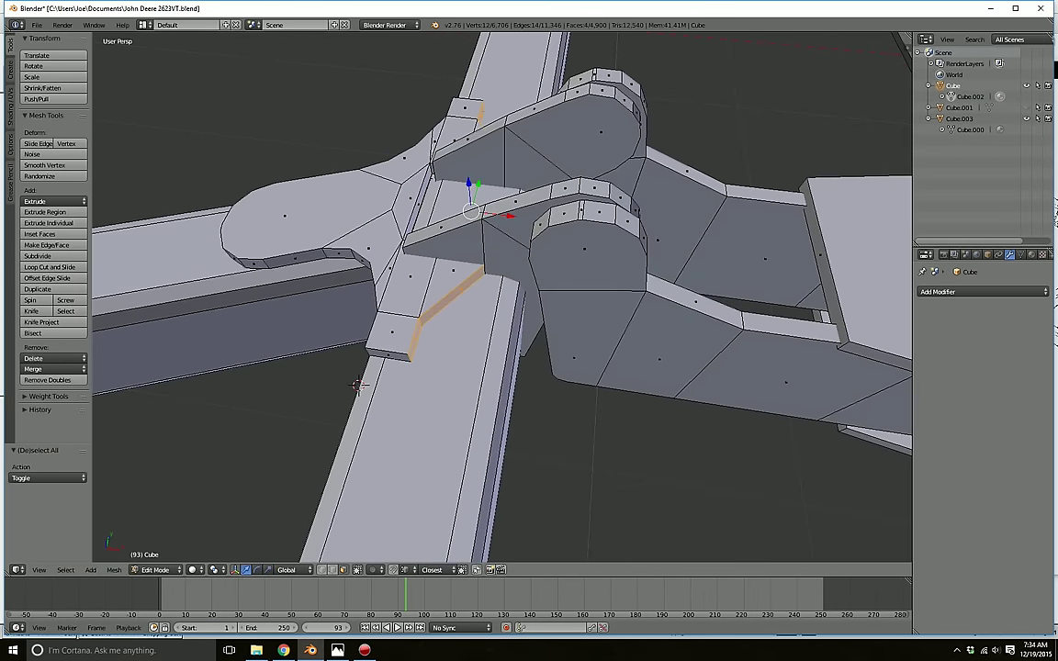
middle_click_drag(459, 220, 501, 266)
left_click_drag(524, 275, 528, 275)
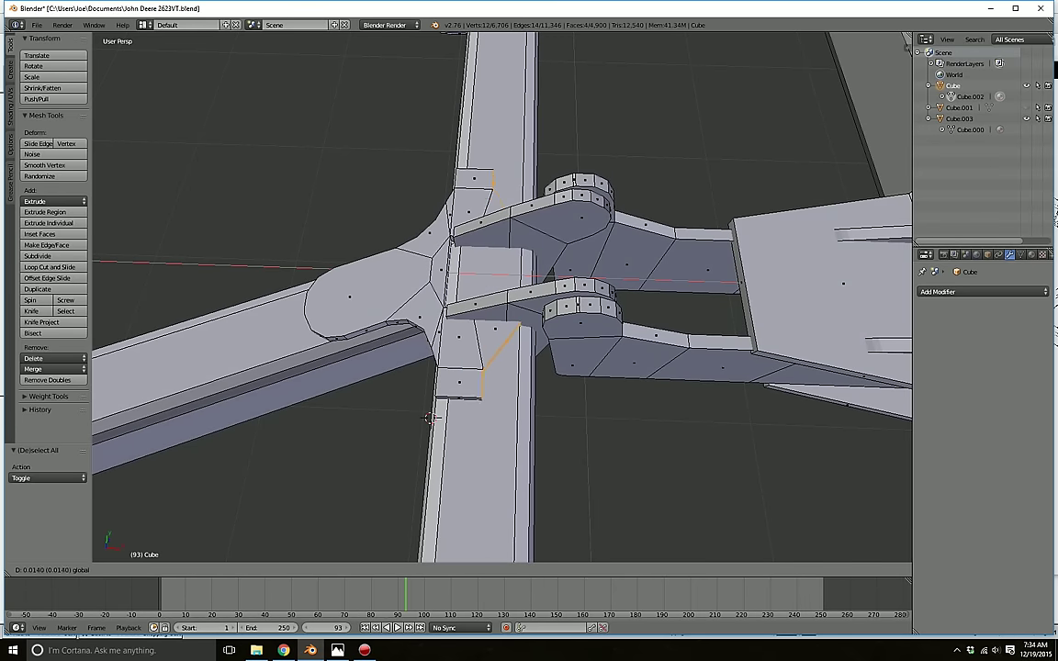
left_click(428, 418)
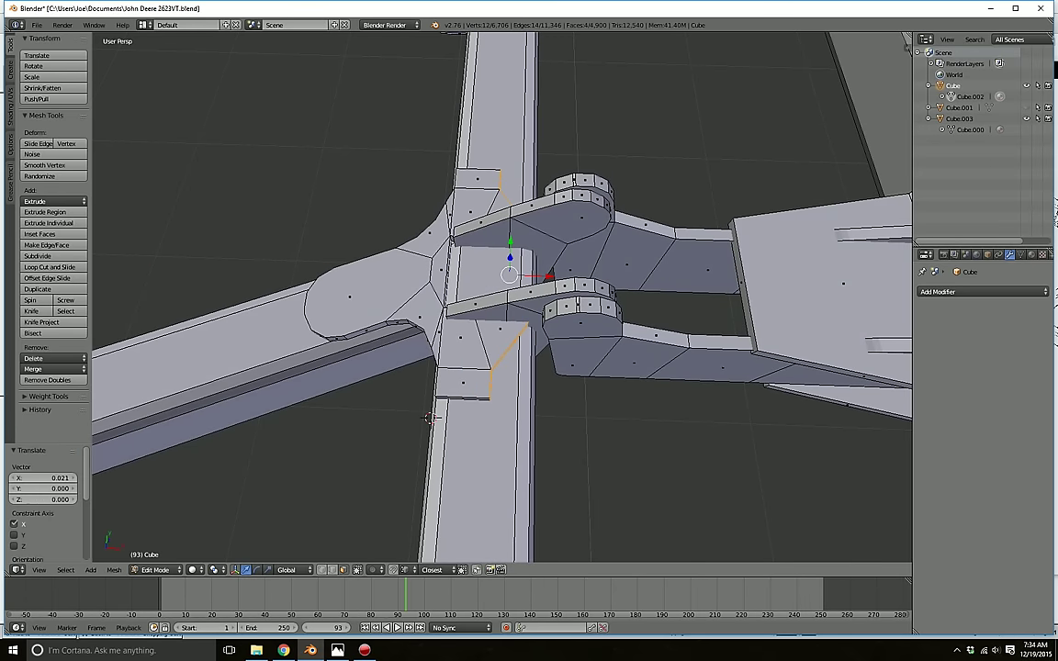
key("a")
- Move the gusset plate's middle side face between the two hinge brackets 0.011 along X
middle_click_drag(551, 275, 608, 233)
middle_click_drag(602, 385, 358, 501)
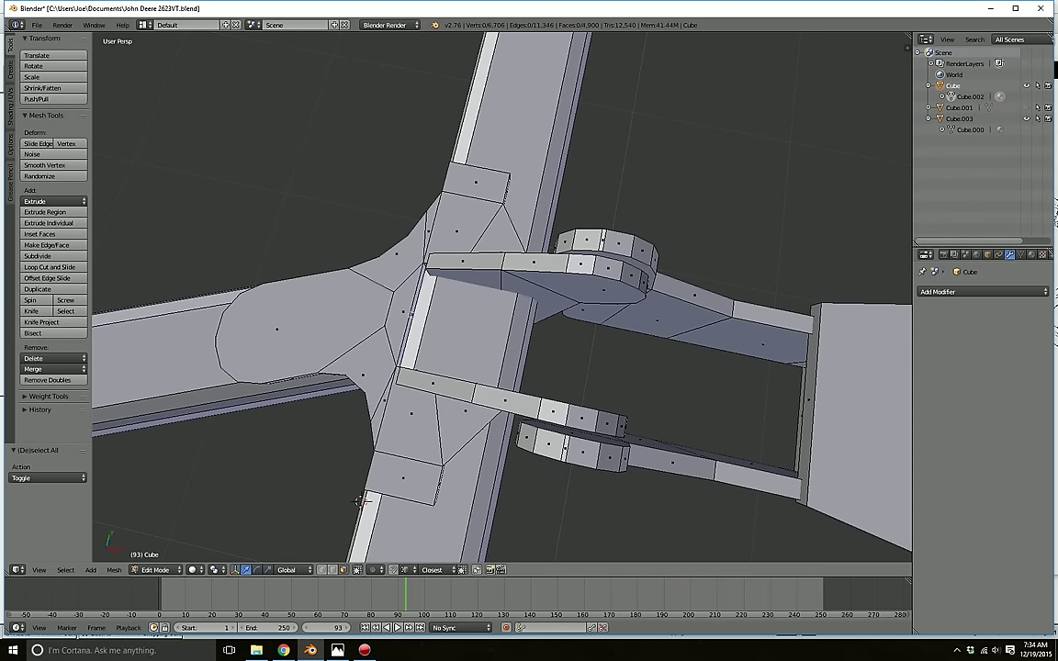
key("g")
key("x")
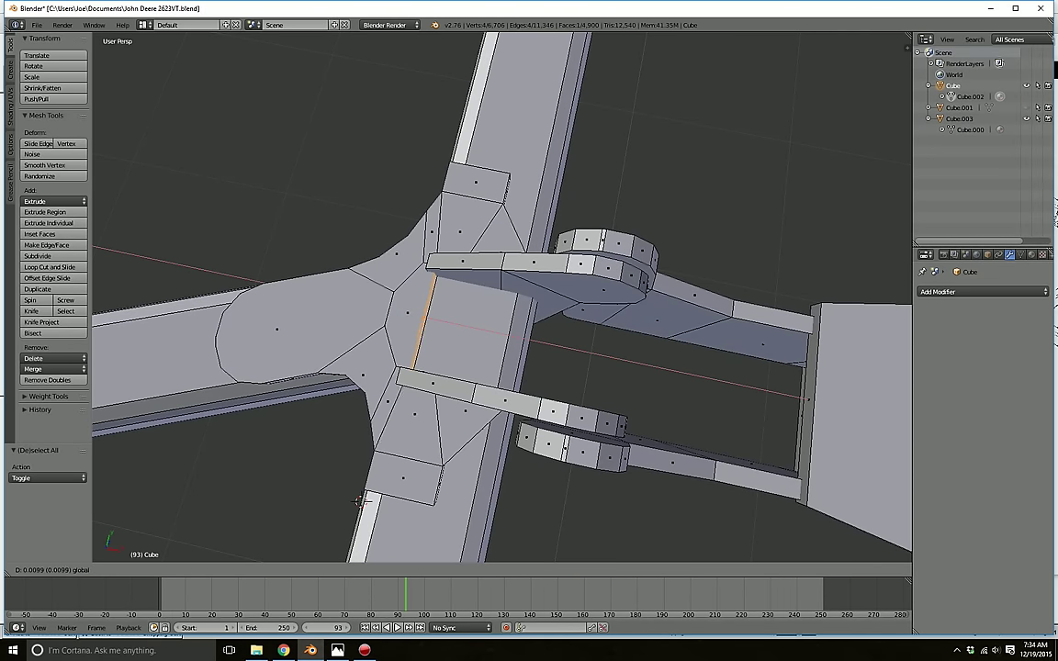
left_click(439, 321)
scroll(502, 297, "down", 4)
middle_click_drag(439, 321, 465, 312)
scroll(501, 297, "up", 5)
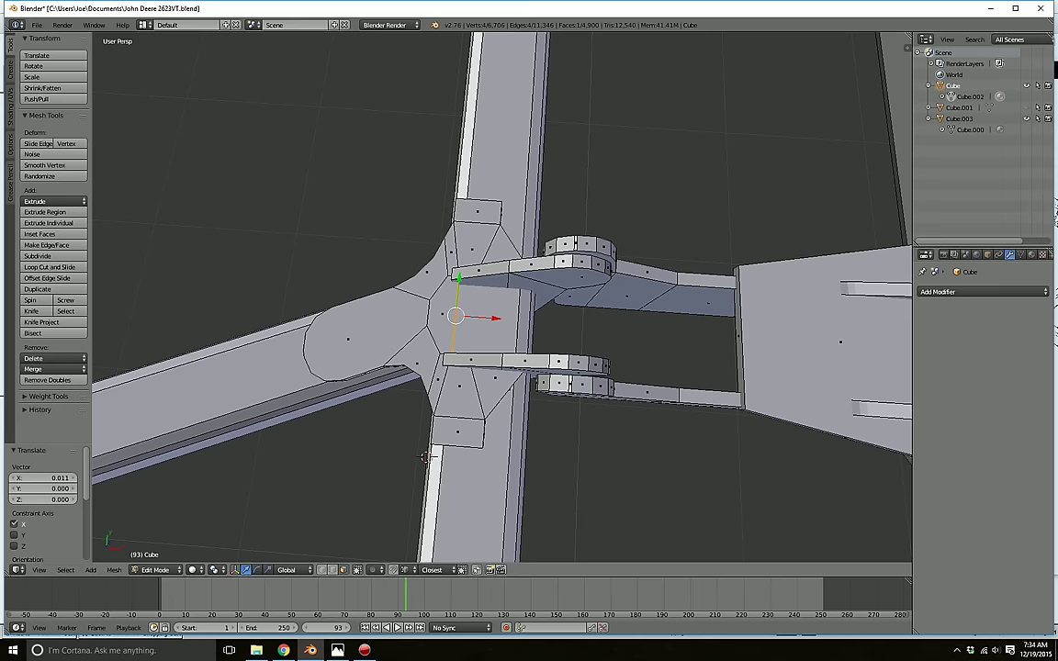
- Move the selected edge on the brace gusset plate slightly further along X and deselect everything
key("g")
key("x")
left_click(454, 323)
key("a")
scroll(502, 296, "down", 6)
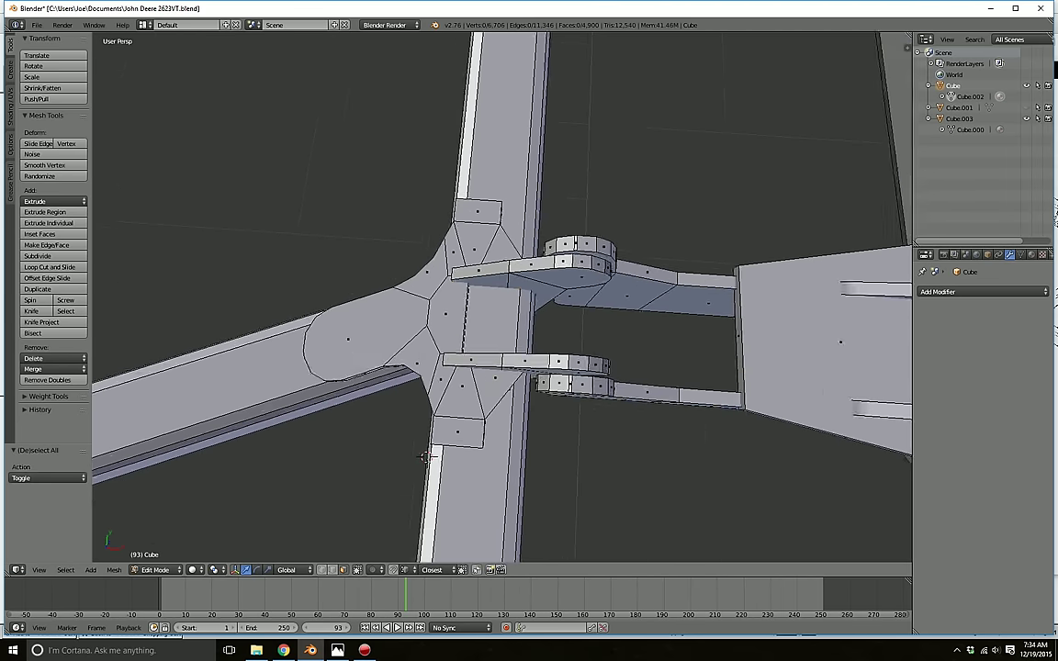
- Select the entire linked brace gusset plate, duplicate it, and move the copy 1.376 along Y
middle_click_drag(453, 323, 521, 292)
key("l")
scroll(553, 274, "down", 4)
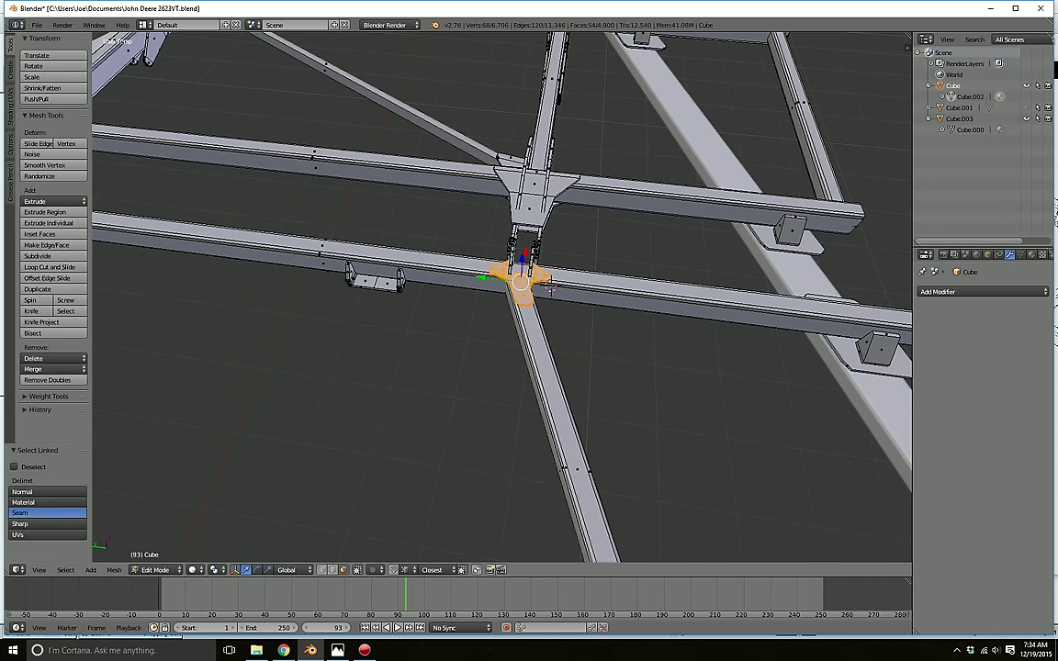
key("shift+d")
key("Escape")
left_click_drag(481, 277, 189, 240)
- Move the duplicated gusset plate a further 1.51 along Y onto the junction with the other diagonal brace
middle_click_drag(188, 240, 510, 215)
scroll(190, 206, "down", 1)
scroll(496, 207, "up", 2)
left_click_drag(655, 346, 649, 345)
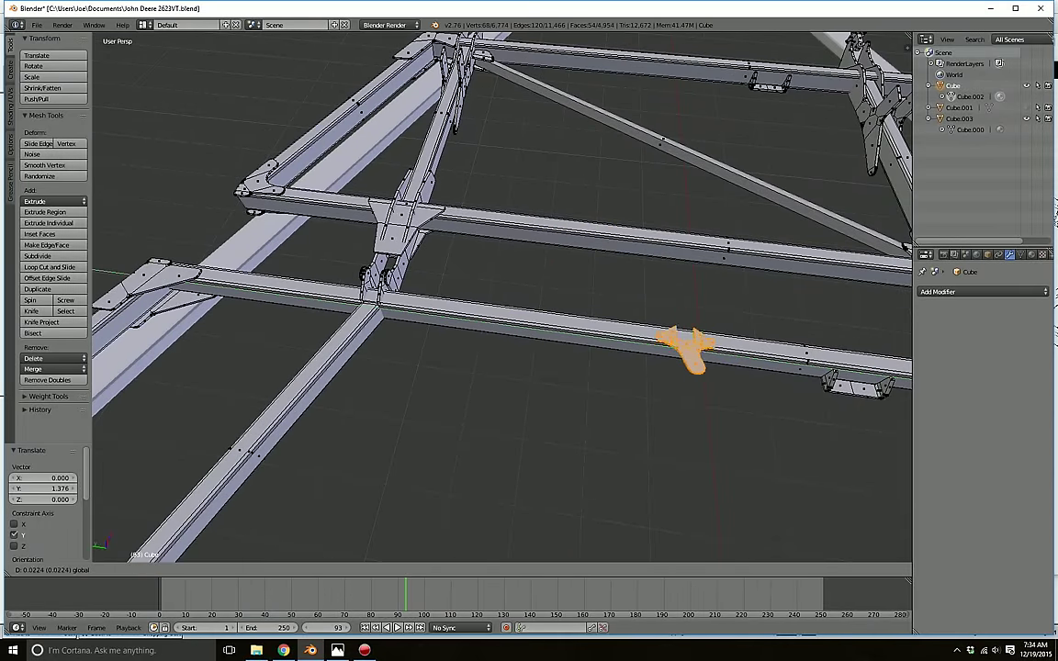
left_click_drag(332, 299, 331, 299)
middle_click_drag(332, 298, 607, 314, "shift")
scroll(430, 307, "up", 4)
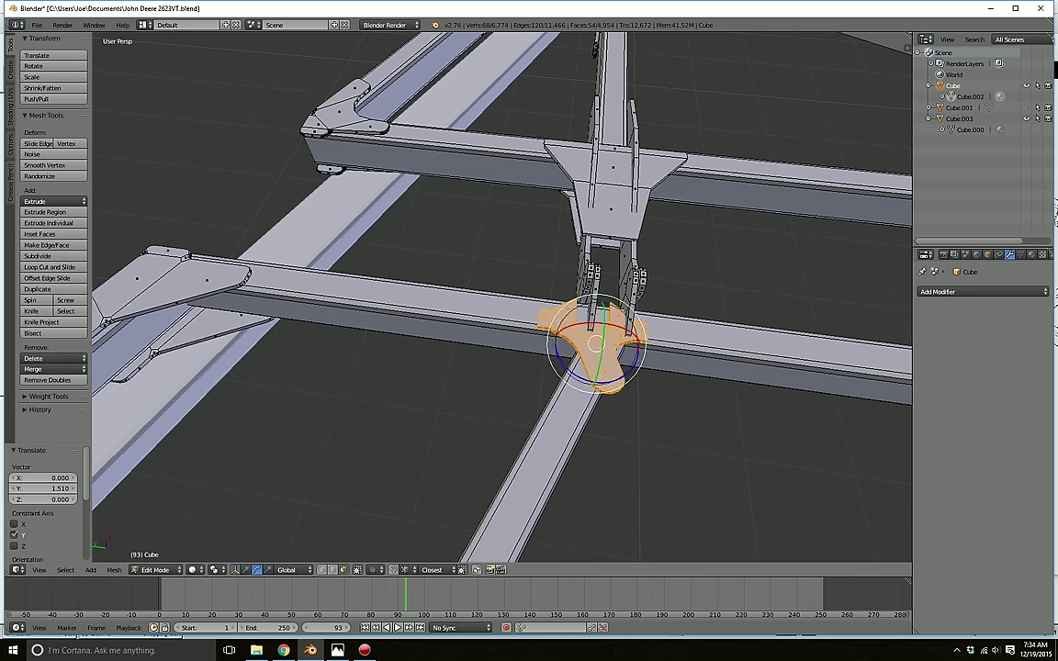
- Rotate the duplicated gusset plate 180° about X and shift it -0.013 along Y to line up with the brace
left_click_drag(618, 326, 611, 321)
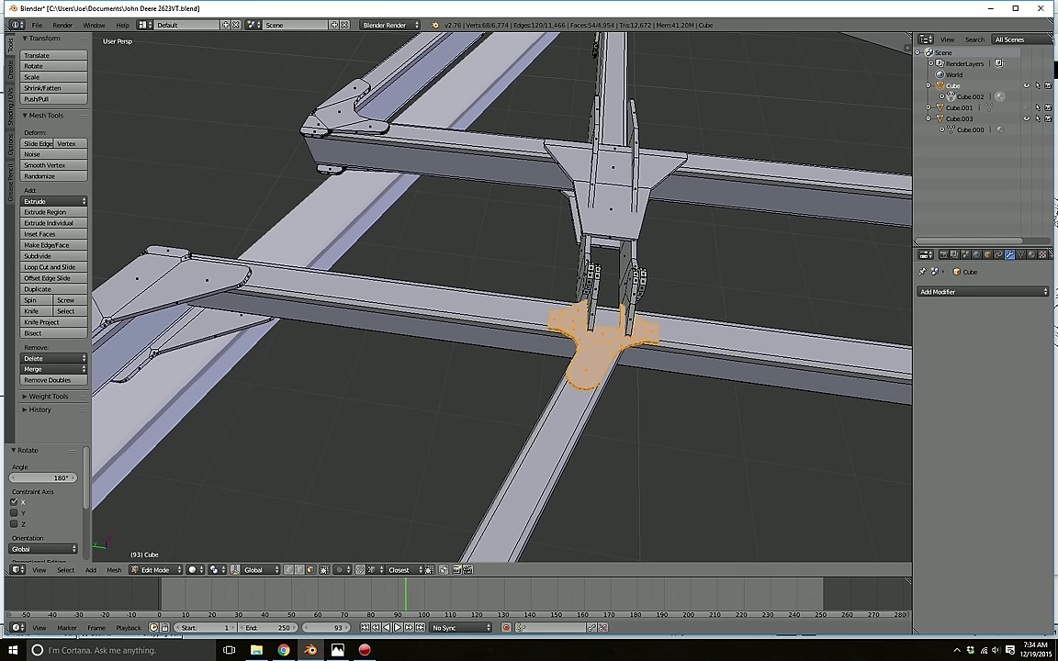
middle_click_drag(611, 340, 550, 318, "shift")
scroll(549, 317, "up", 3)
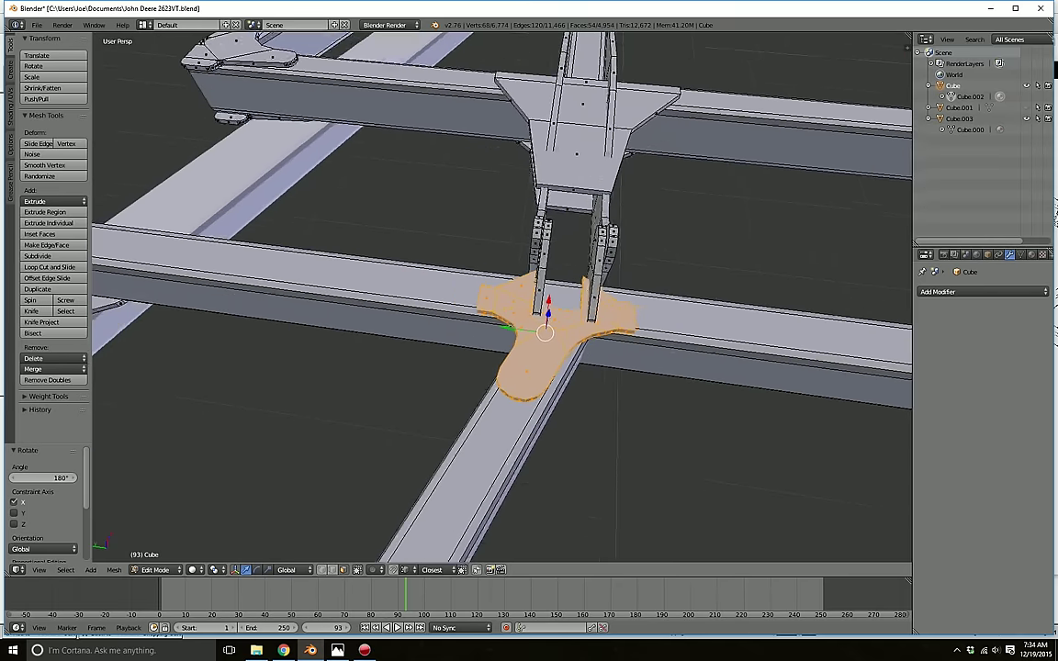
left_click_drag(515, 333, 519, 334)
- Select the linked diagonal brace and the gusset plates at its outer-beam end, nudge them slightly along Y, and deselect everything
scroll(519, 334, "down", 2)
middle_click_drag(519, 333, 589, 155)
scroll(516, 372, "down", 10)
scroll(517, 371, "up", 3)
scroll(516, 372, "up", 3)
scroll(558, 268, "up", 4)
scroll(559, 267, "down", 1)
scroll(477, 399, "down", 2)
scroll(590, 154, "down", 1)
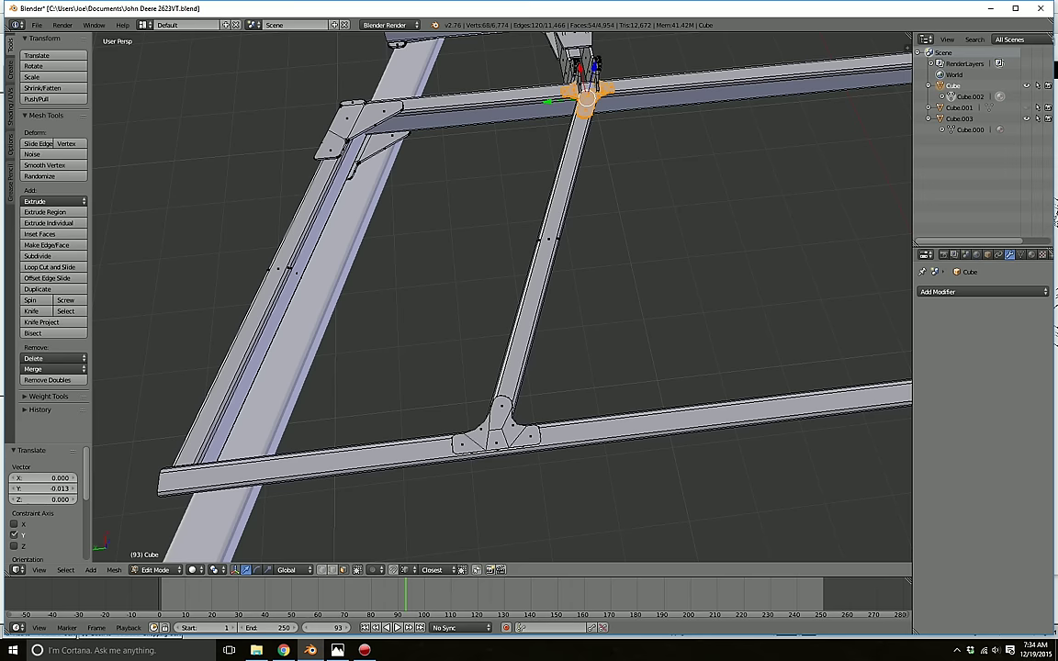
key("a")
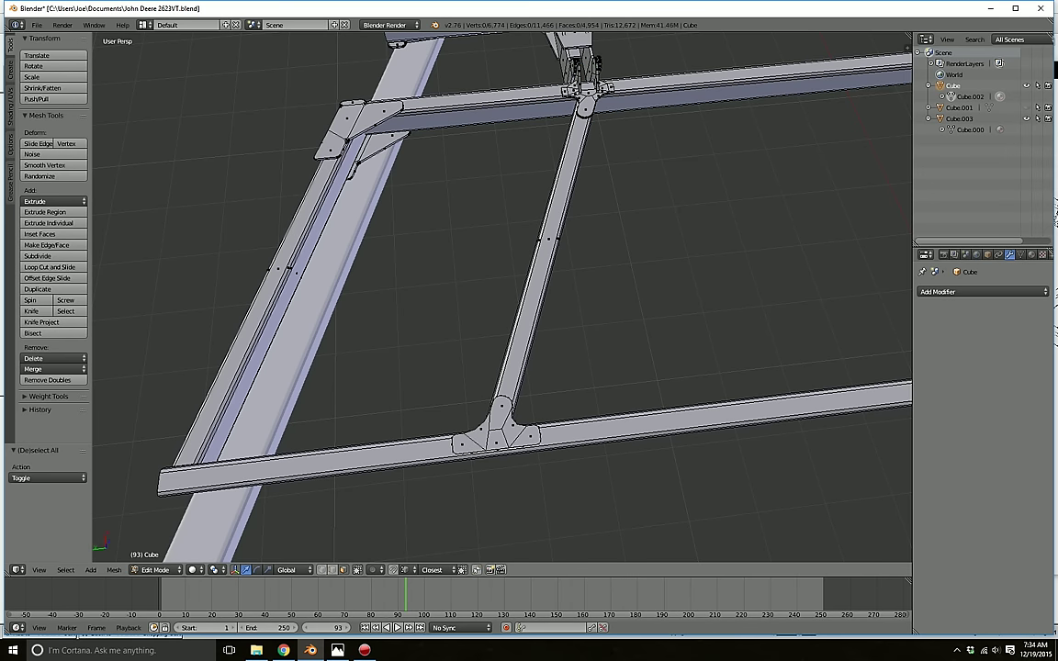
key("l")
key("l")
middle_click_drag(497, 430, 505, 312)
key("l")
middle_click_drag(557, 222, 551, 347)
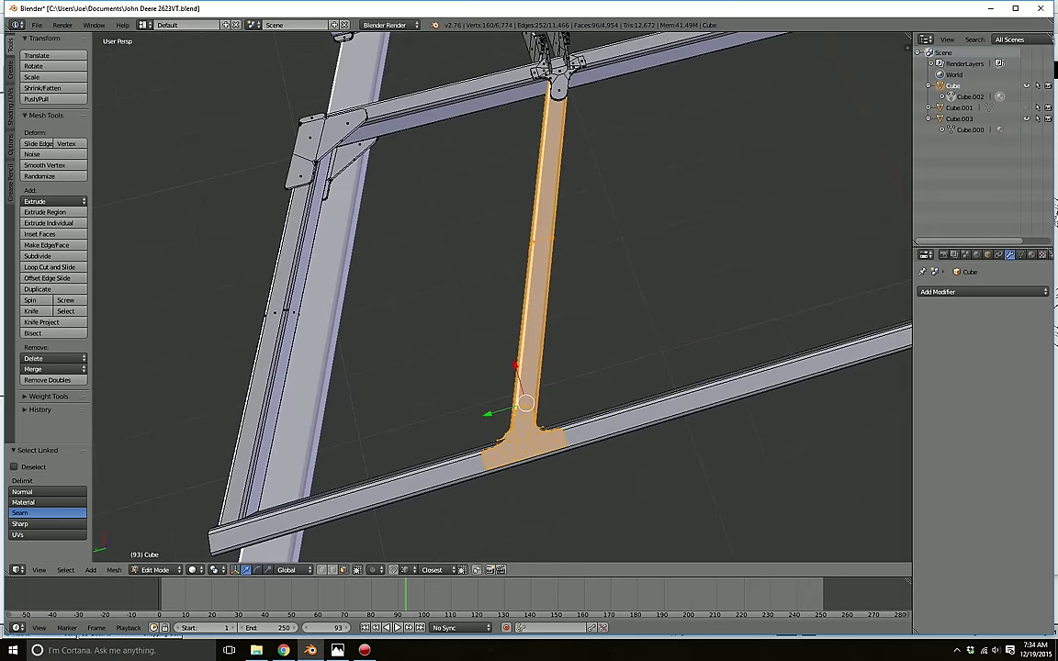
left_click_drag(488, 415, 491, 412)
key("a")
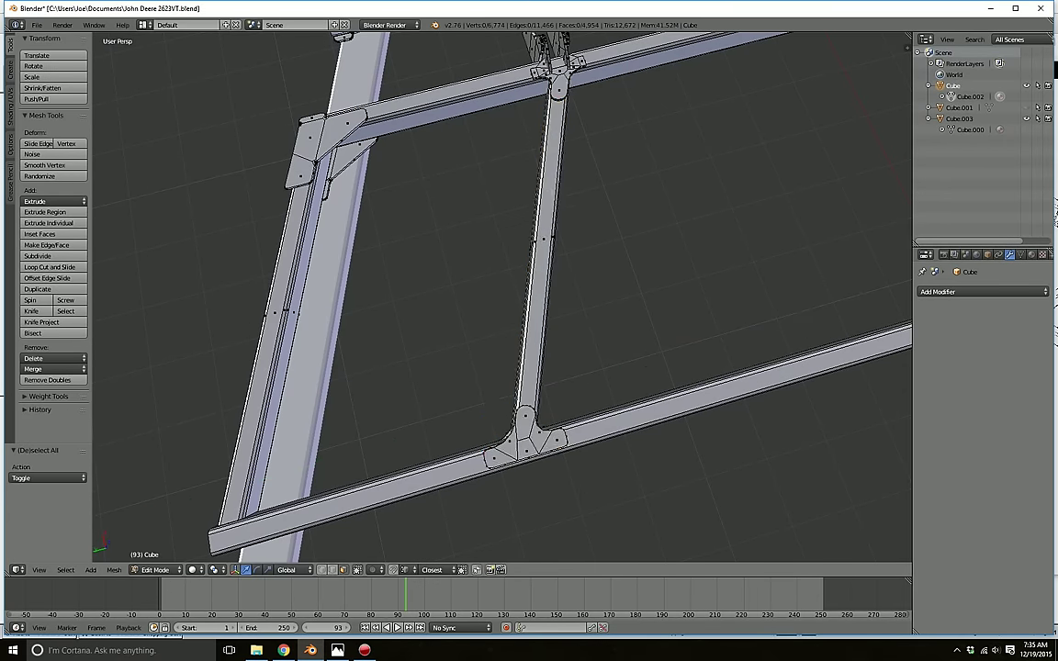
- Examine the whole implement frame from all sides, including the wing section, centre frame, hydraulic cylinders and hitch tongue
scroll(496, 404, "down", 5)
mouse_move(496, 404)
middle_mouse_down()
mouse_move(588, 390)
mouse_move(611, 344)
mouse_move(665, 441)
mouse_move(569, 450)
mouse_move(505, 413)
middle_mouse_up()
middle_click_drag(570, 432, 437, 277, "shift")
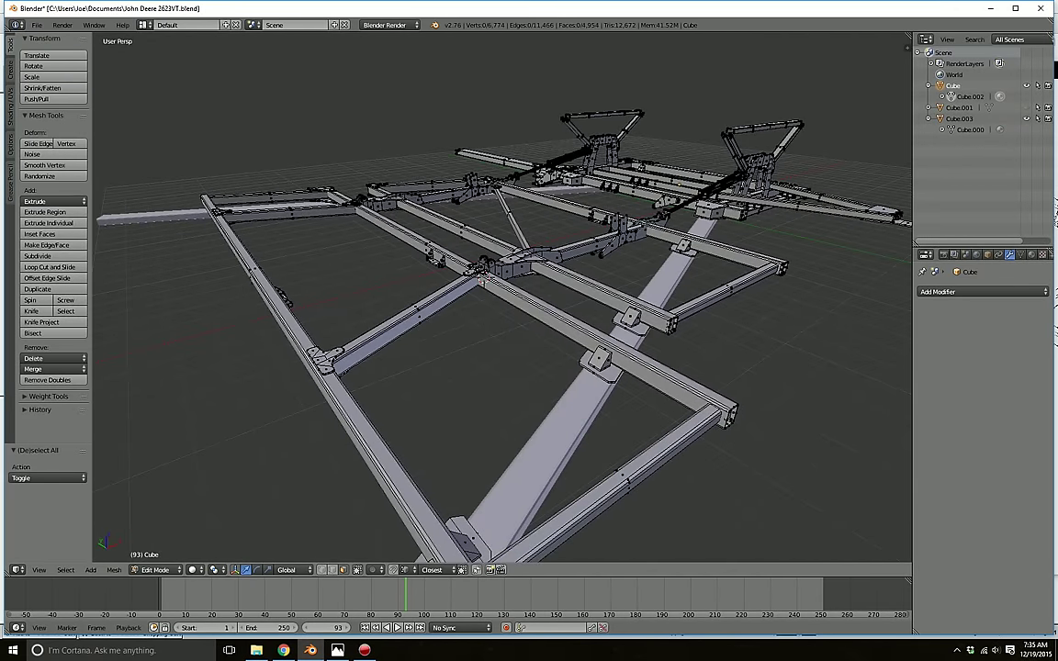
scroll(504, 299, "down", 2)
middle_click_drag(503, 299, 448, 344)
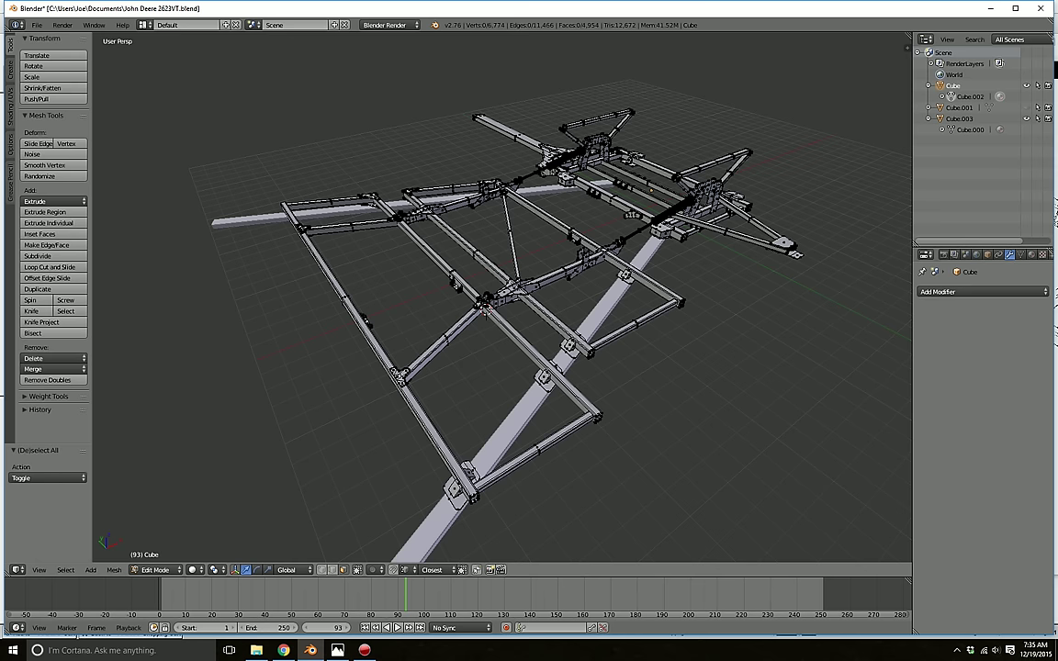
middle_click_drag(503, 299, 345, 289)
scroll(401, 303, "down", 3)
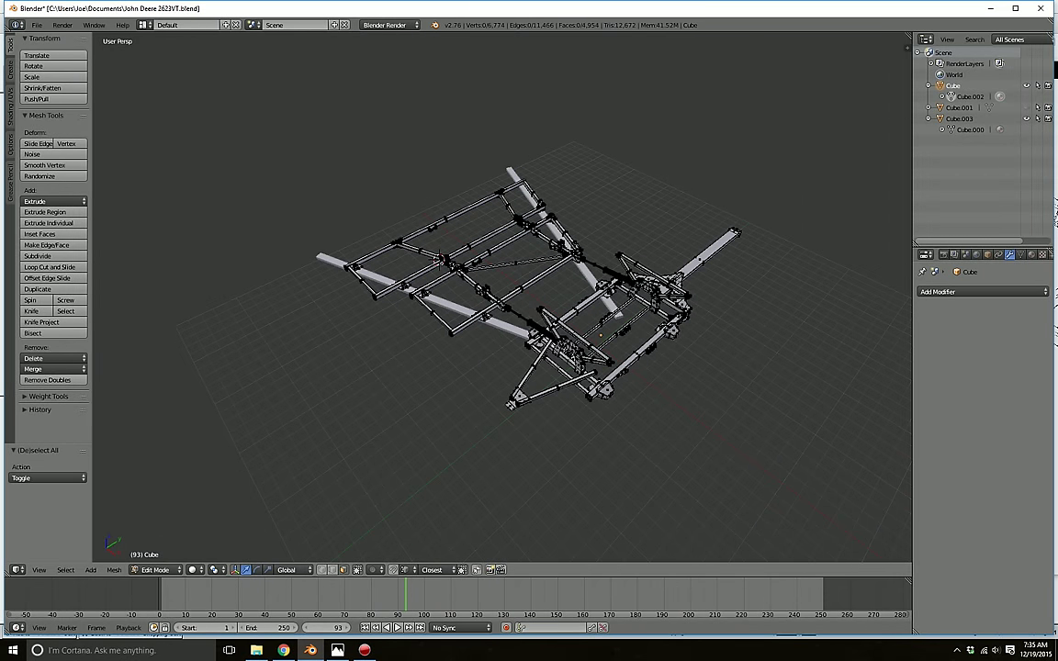
scroll(346, 289, "up", 4)
middle_click_drag(345, 289, 897, 212)
scroll(553, 316, "down", 2)
scroll(851, 220, "down", 1)
middle_click_drag(790, 217, 893, 237, "shift")
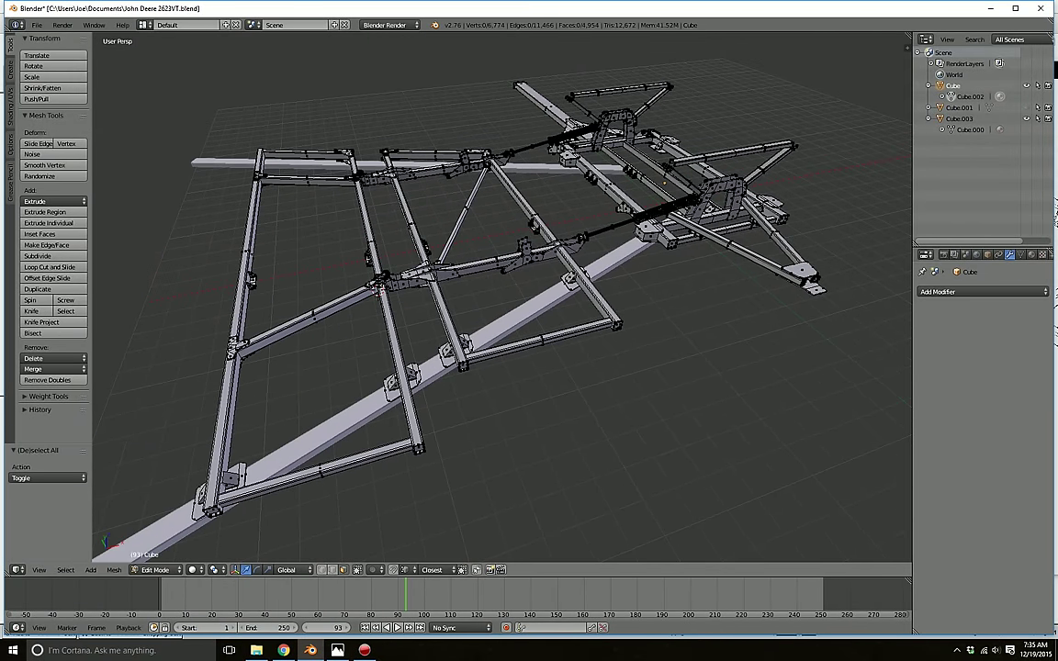
scroll(503, 299, "down", 1)
scroll(503, 299, "up", 2)
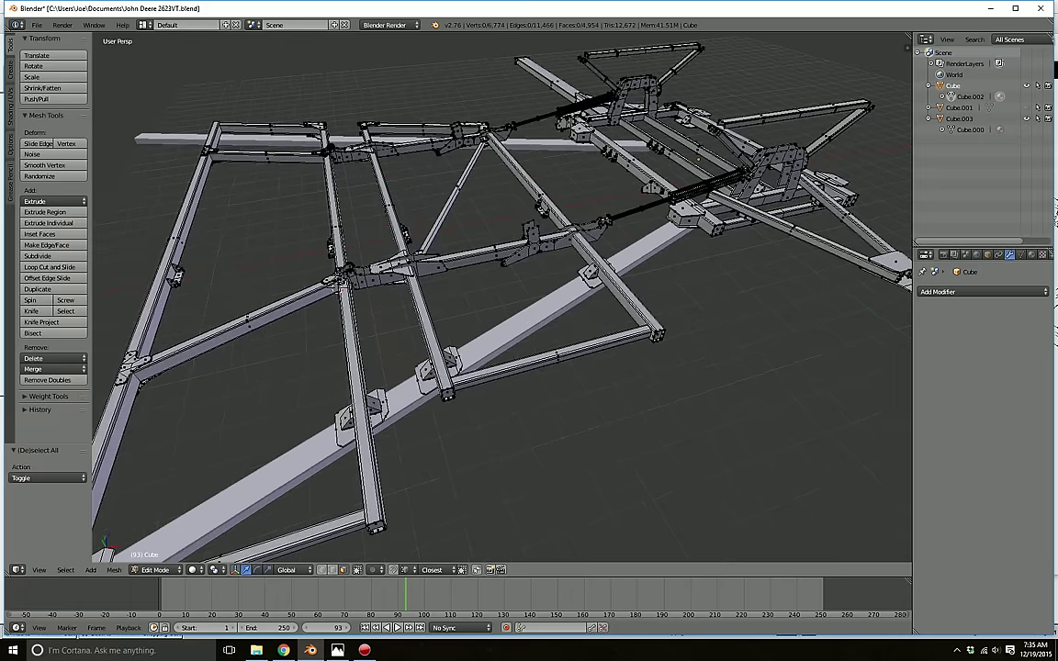
middle_click_drag(502, 298, 775, 279)
scroll(589, 301, "down", 1)
scroll(657, 303, "down", 2)
scroll(663, 277, "up", 2)
scroll(655, 249, "down", 1)
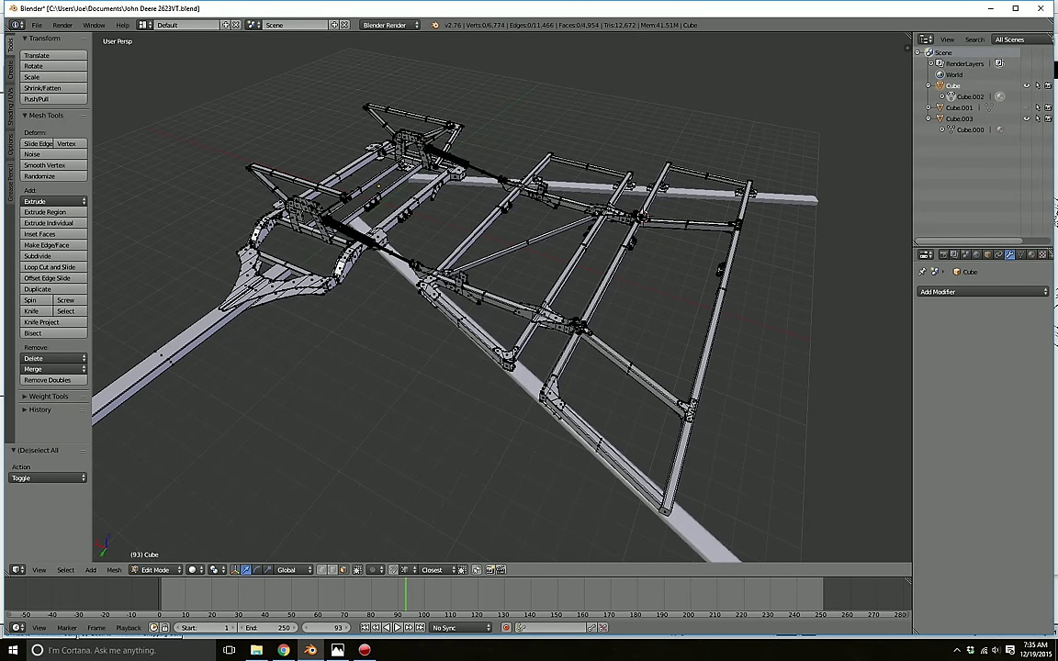
middle_click_drag(551, 303, 808, 289)
middle_click_drag(298, 268, 255, 247)
scroll(475, 267, "down", 1)
scroll(479, 270, "down", 1)
scroll(568, 261, "up", 1)
scroll(461, 269, "down", 1)
scroll(453, 257, "down", 2)
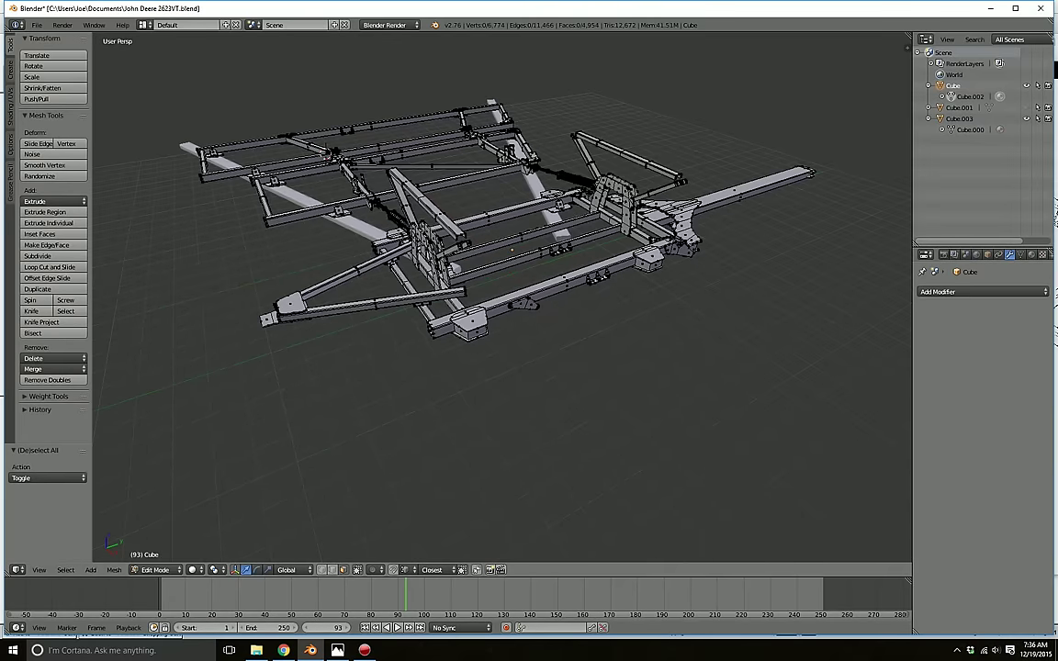
scroll(441, 266, "up", 2)
middle_click_drag(441, 267, 496, 277)
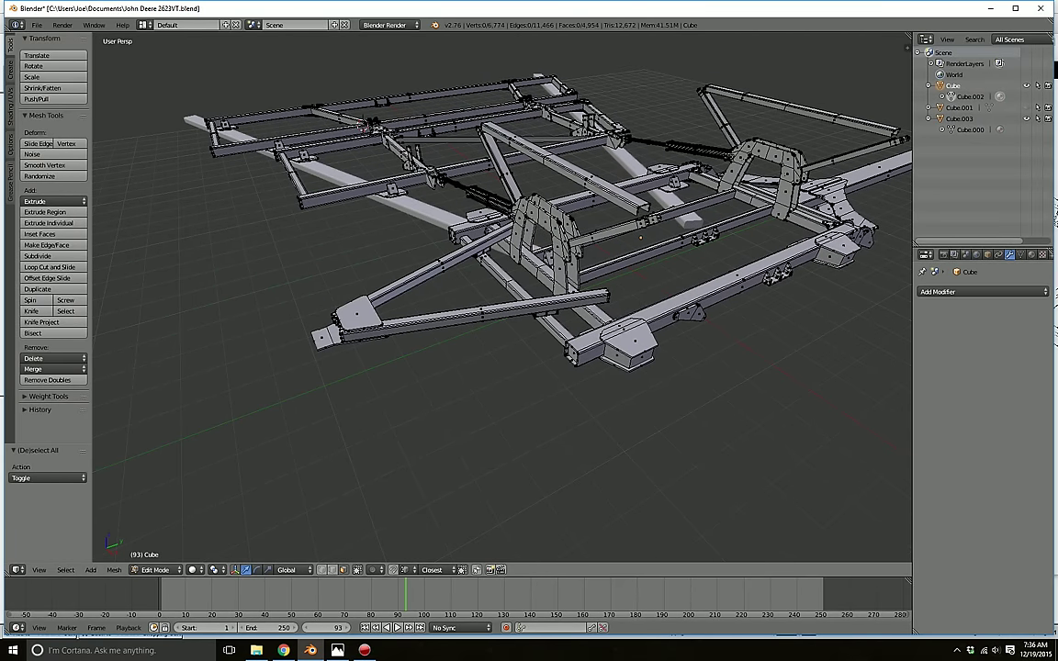
middle_click_drag(496, 278, 522, 299)
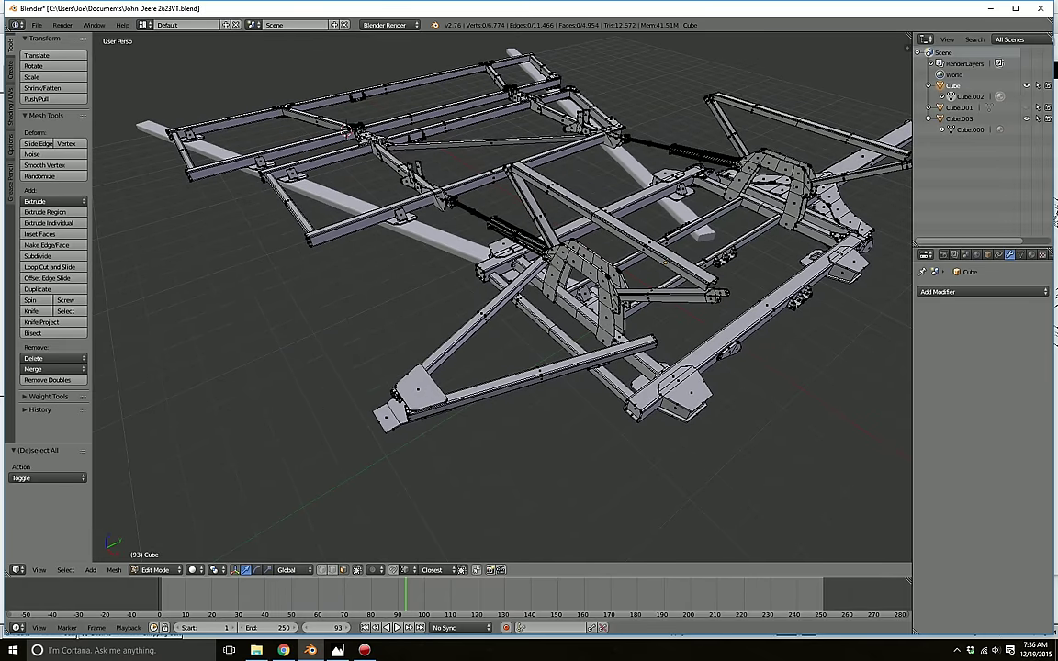
scroll(504, 297, "down", 5)
middle_click_drag(503, 298, 713, 301)
scroll(713, 301, "up", 4)
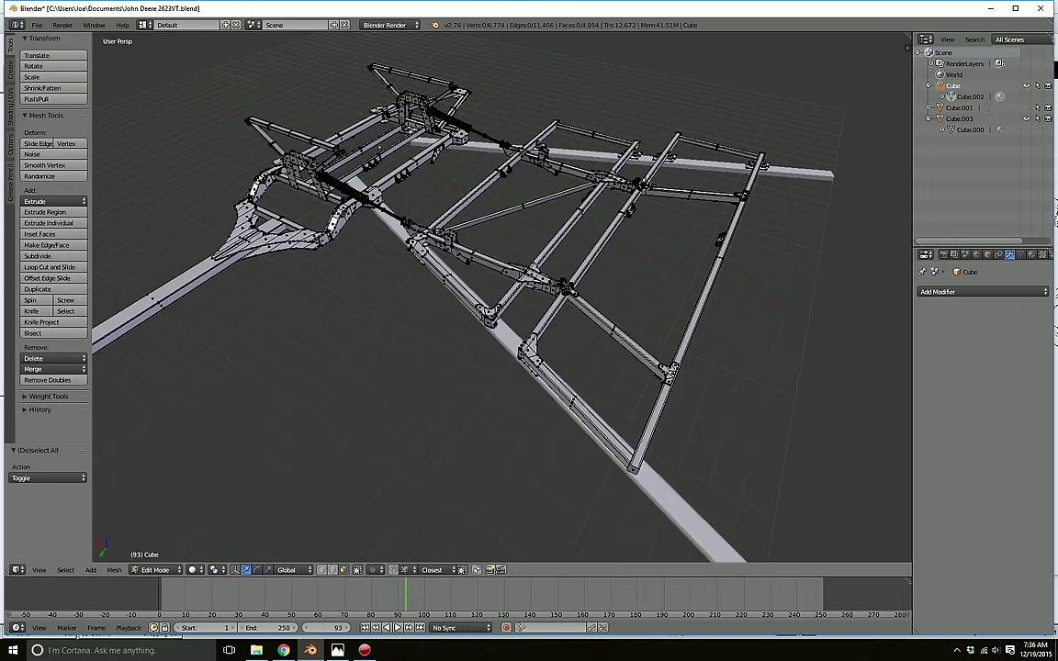
middle_click_drag(514, 303, 905, 327, "shift")
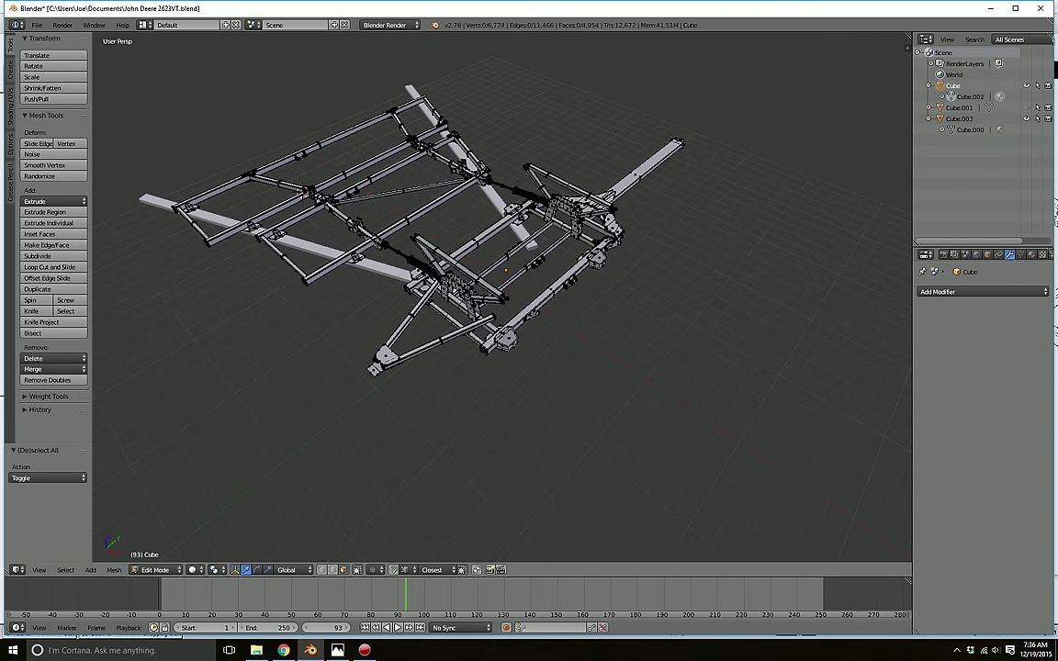
middle_click_drag(514, 312, 696, 259)
scroll(659, 289, "down", 1)
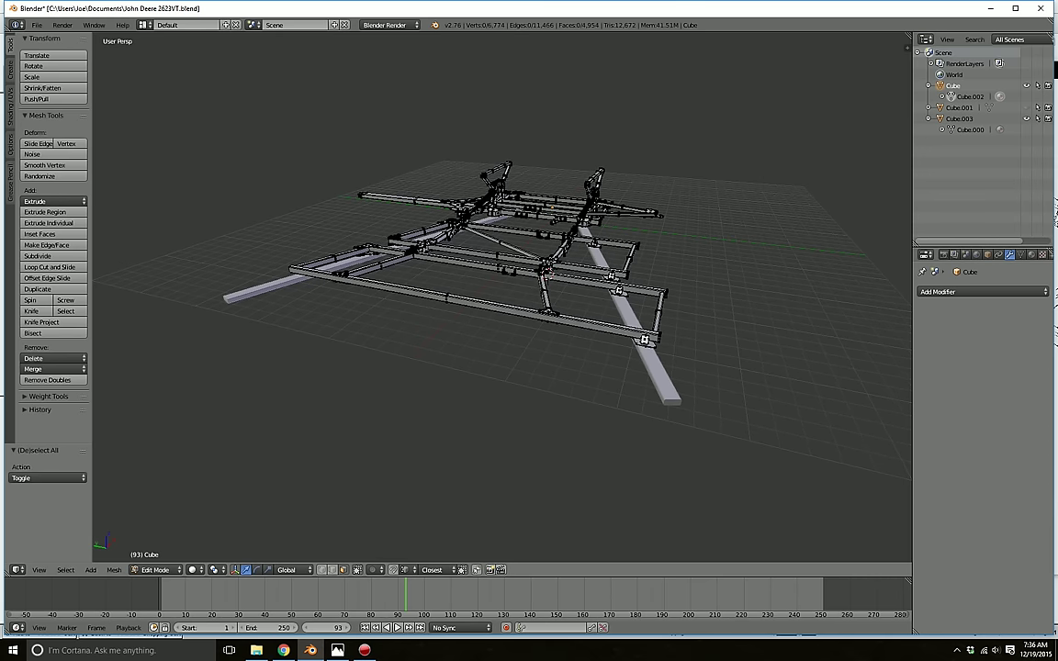
middle_click_drag(514, 275, 359, 212)
scroll(487, 283, "up", 3)
scroll(481, 136, "down", 2)
scroll(357, 112, "down", 2)
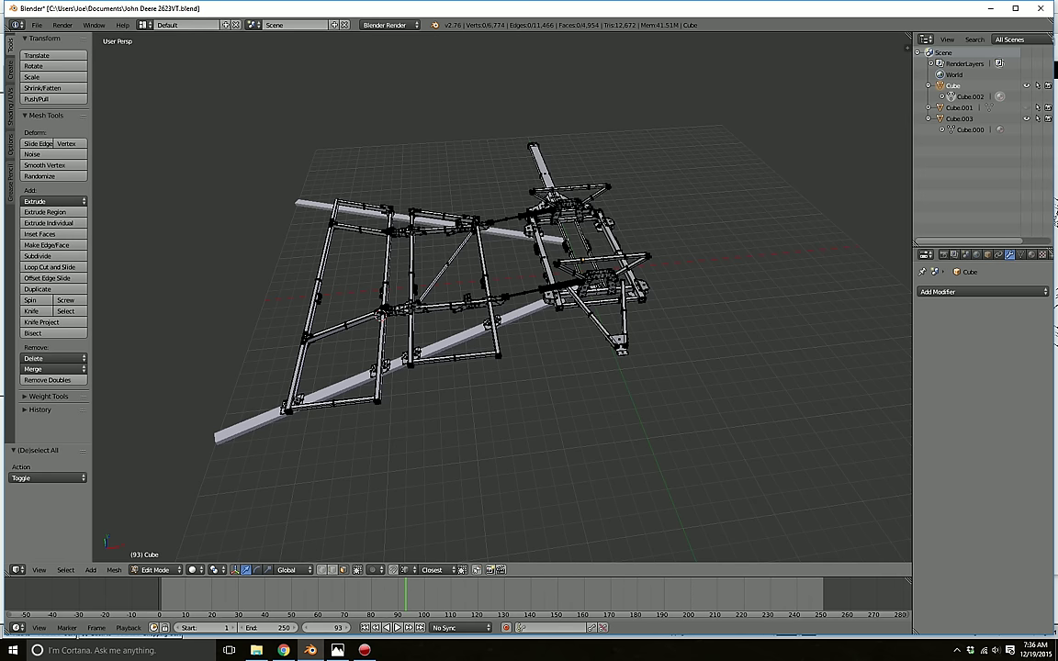
middle_click_drag(413, 304, 643, 285)
scroll(620, 321, "up", 5)
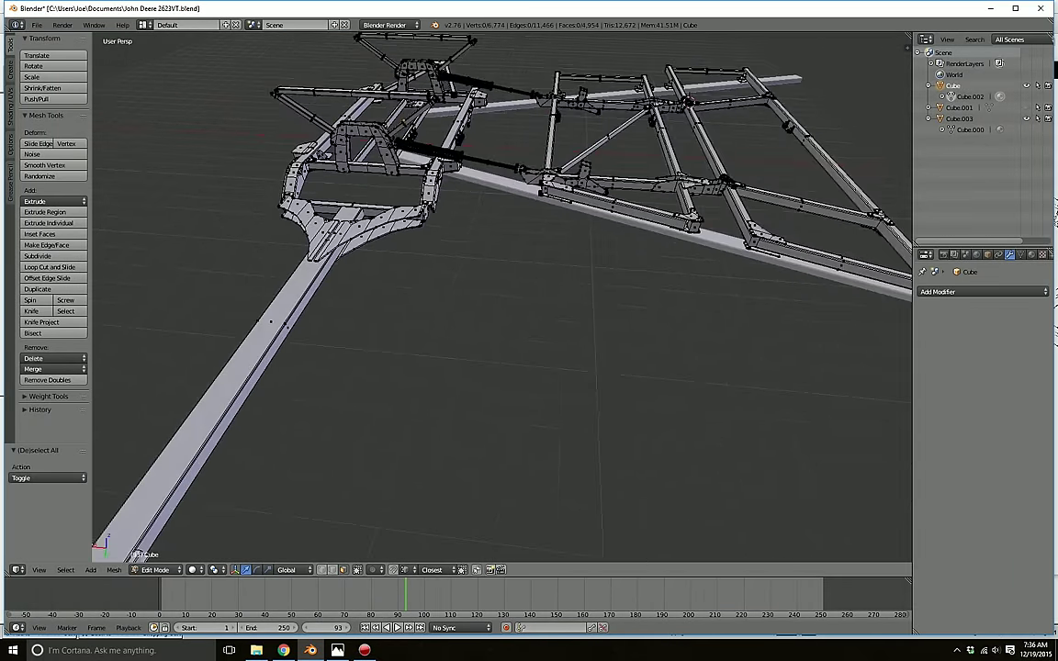
middle_click_drag(459, 303, 652, 301)
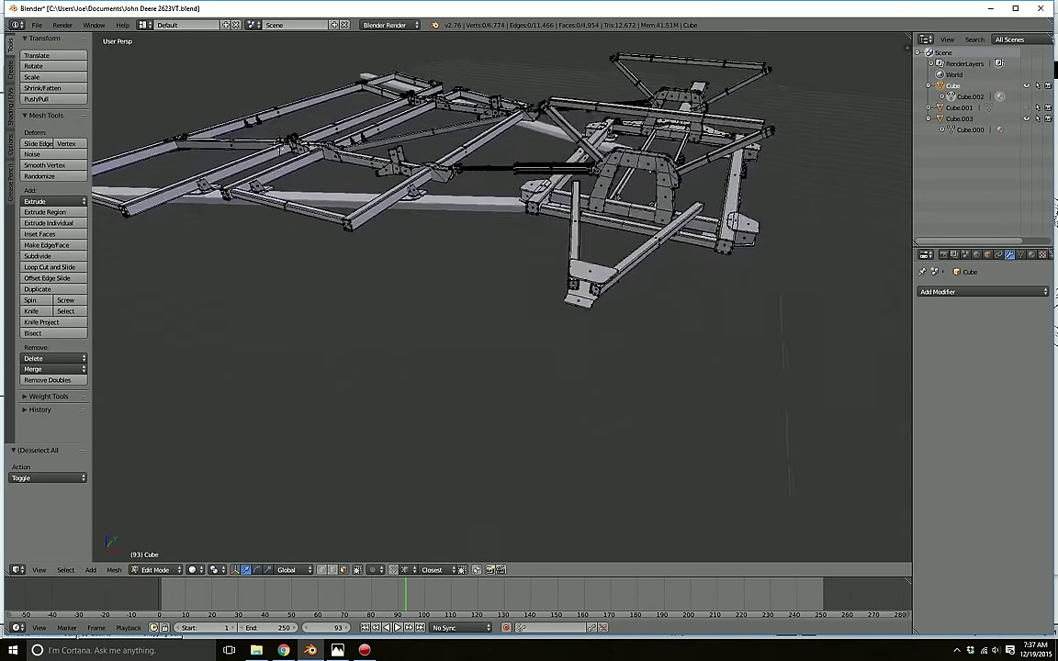
middle_click_drag(647, 220, 746, 254)
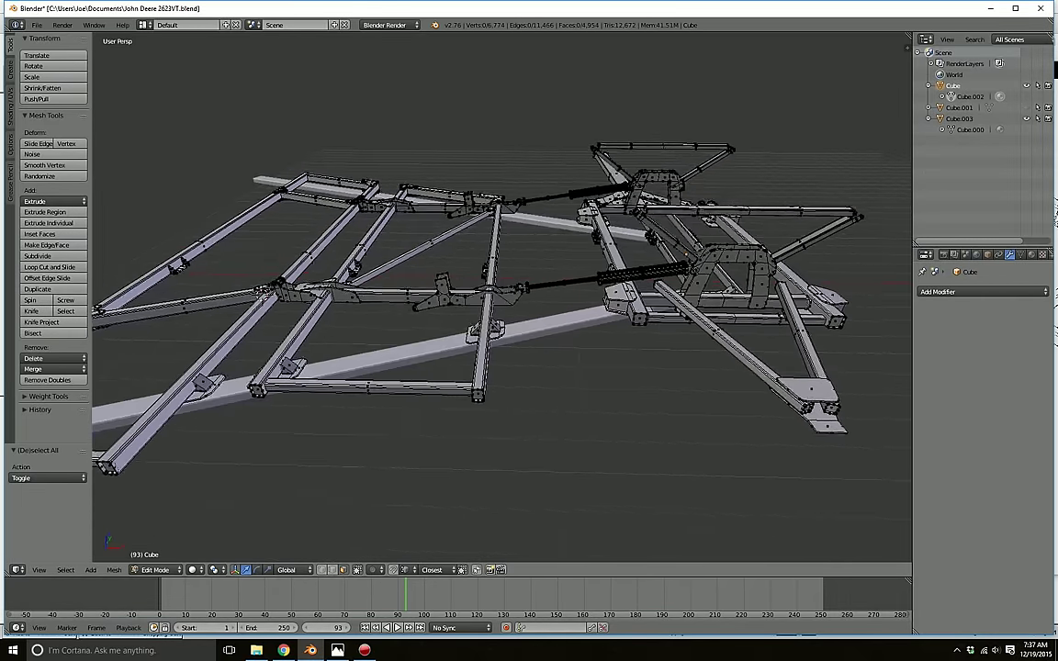
scroll(502, 298, "down", 3)
middle_click_drag(514, 298, 537, 276)
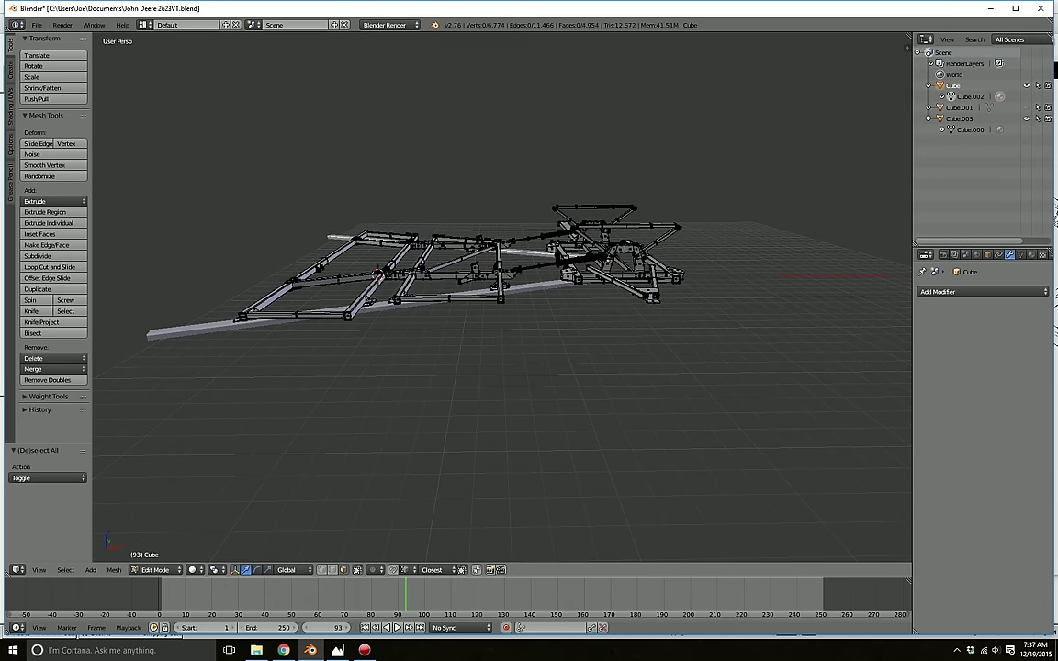
middle_click_drag(537, 276, 535, 269)
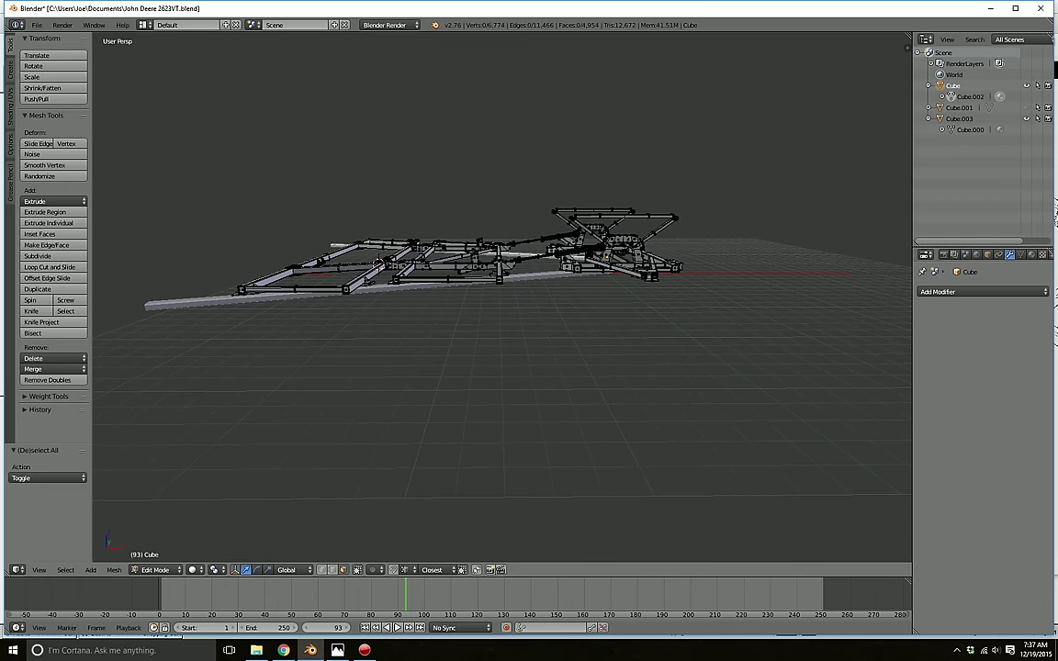
middle_click_drag(514, 276, 327, 292)
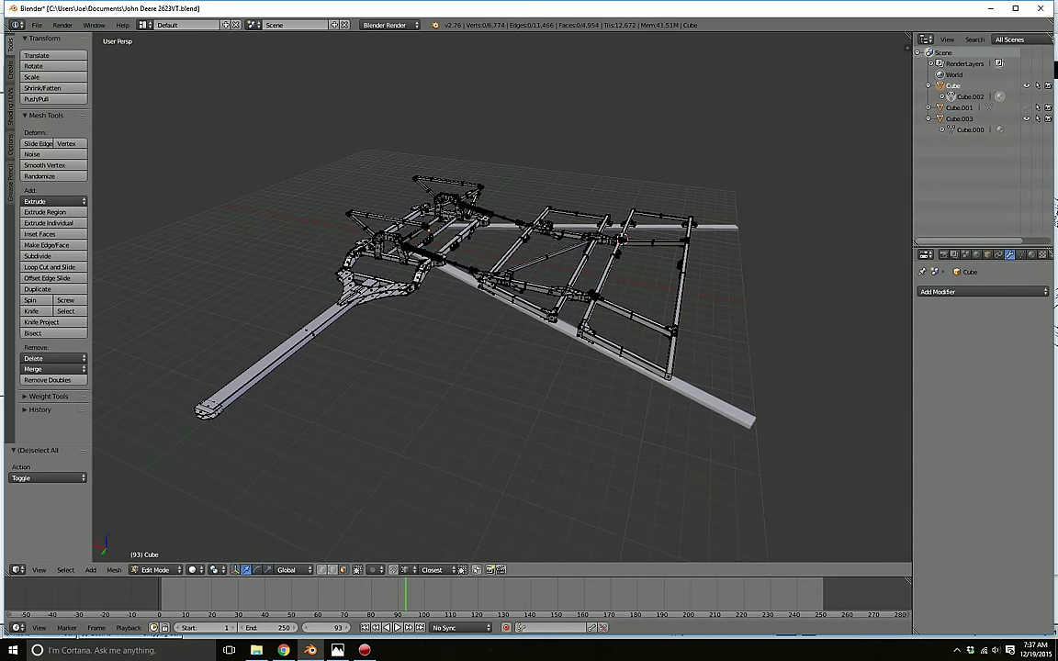
middle_click_drag(459, 322, 546, 322)
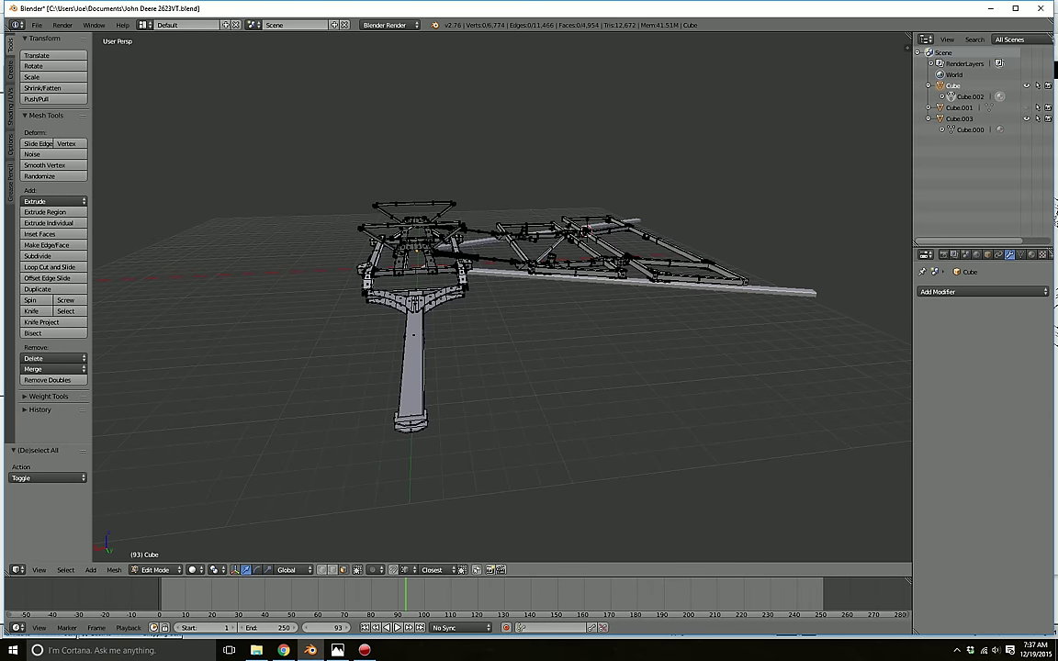
middle_click_drag(505, 275, 555, 295)
scroll(513, 310, "up", 1)
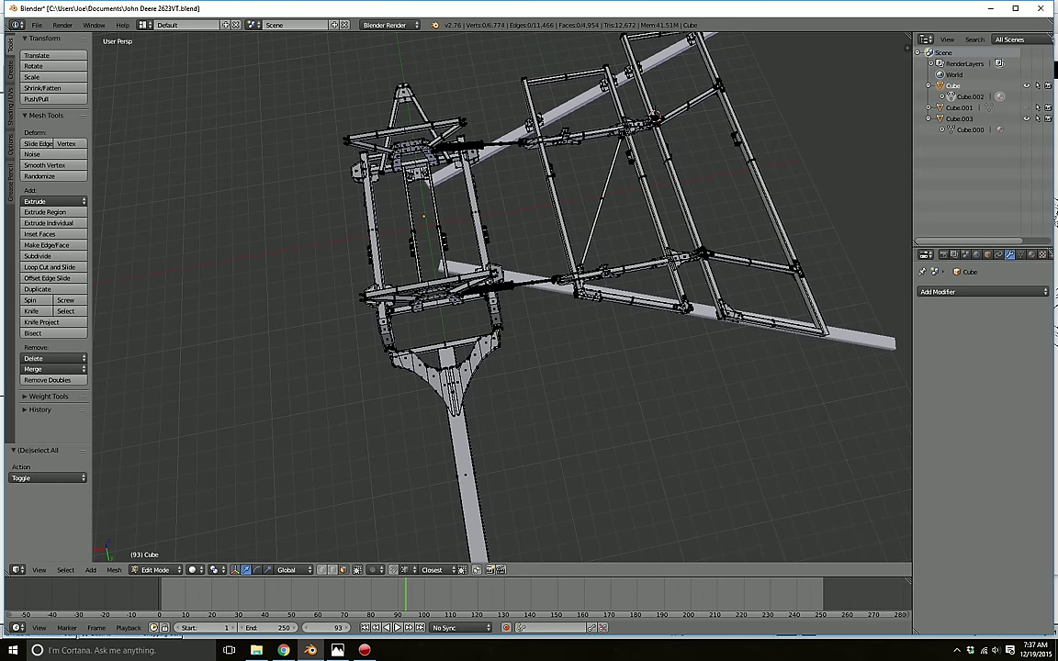
middle_click_drag(523, 303, 551, 269, "shift")
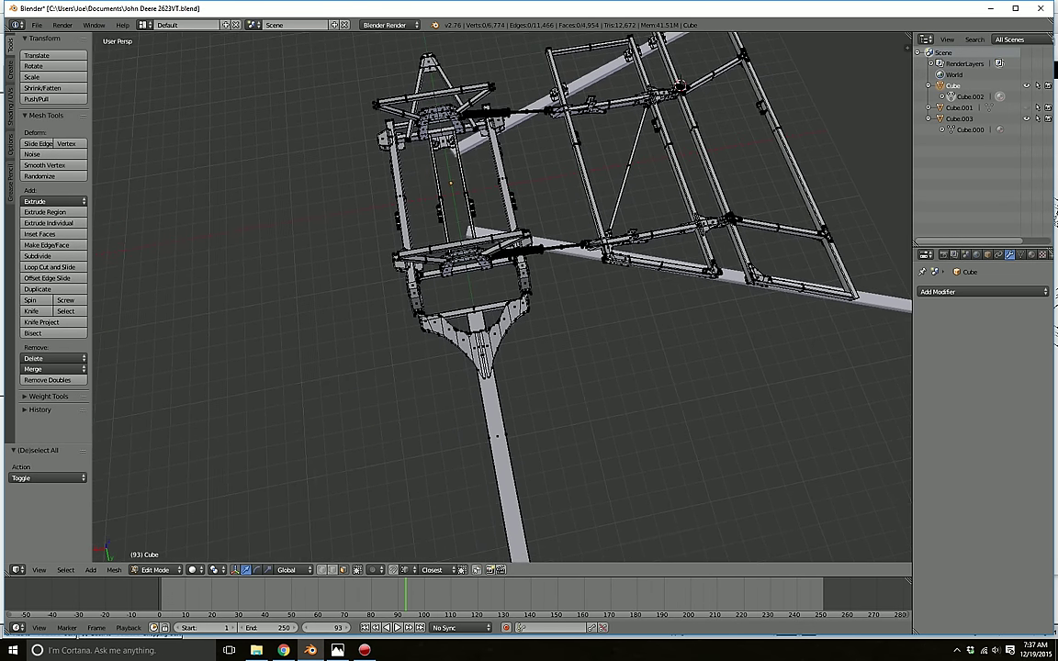
middle_click_drag(551, 270, 794, 212)
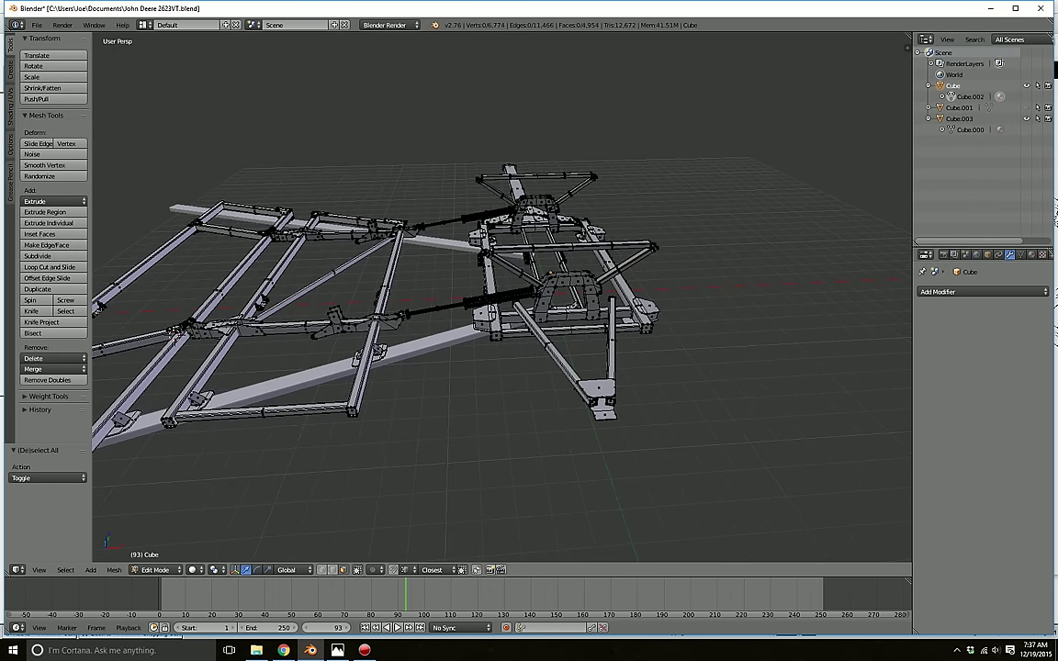
middle_click_drag(532, 248, 758, 296)
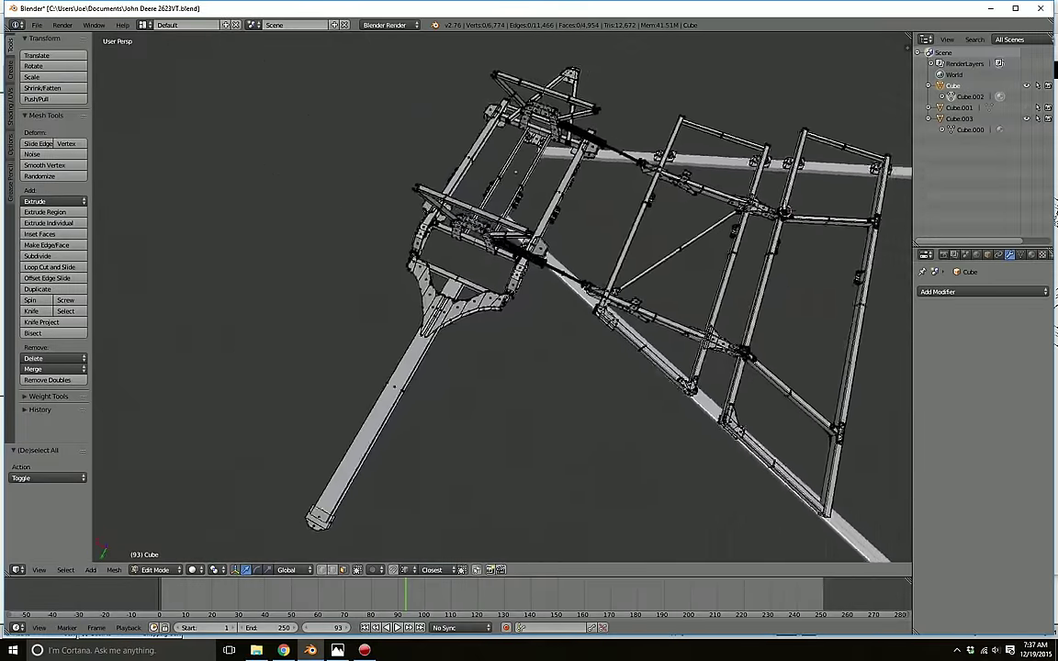
- Inspect the wing hinge arms and the gusset plates crossing the frame beam up close
scroll(602, 268, "up", 2)
middle_click_drag(588, 294, 855, 231)
scroll(640, 235, "down", 3)
scroll(418, 261, "up", 5)
scroll(418, 261, "up", 2)
scroll(513, 314, "up", 7)
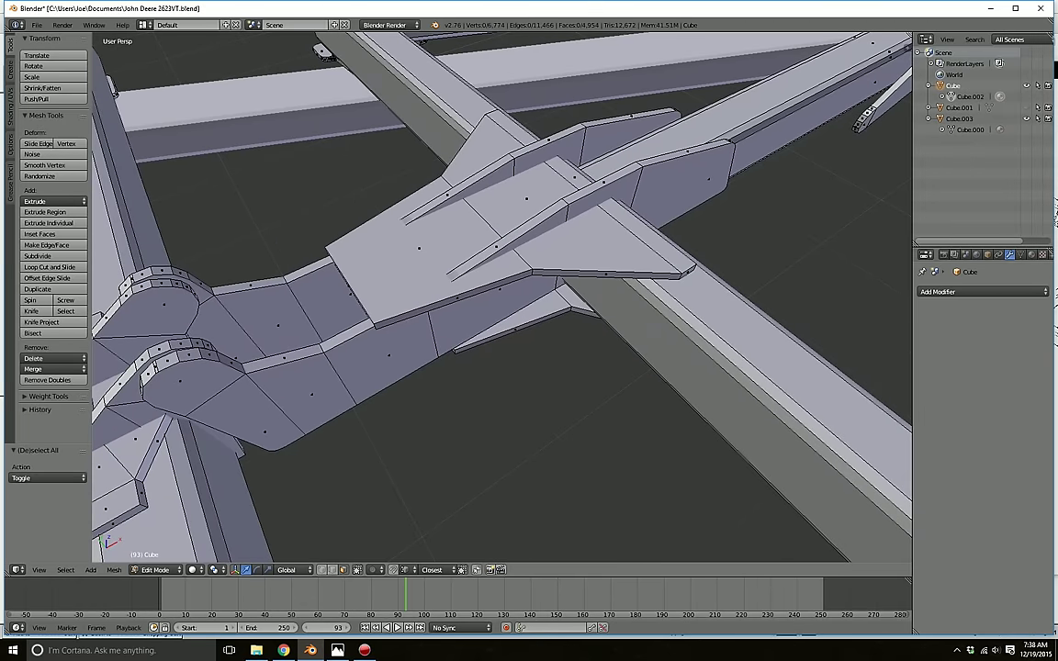
- Examine the outer wing frame, its cross braces and its mounting brackets from several angles
scroll(501, 298, "down", 8)
middle_click_drag(502, 298, 696, 264, "shift")
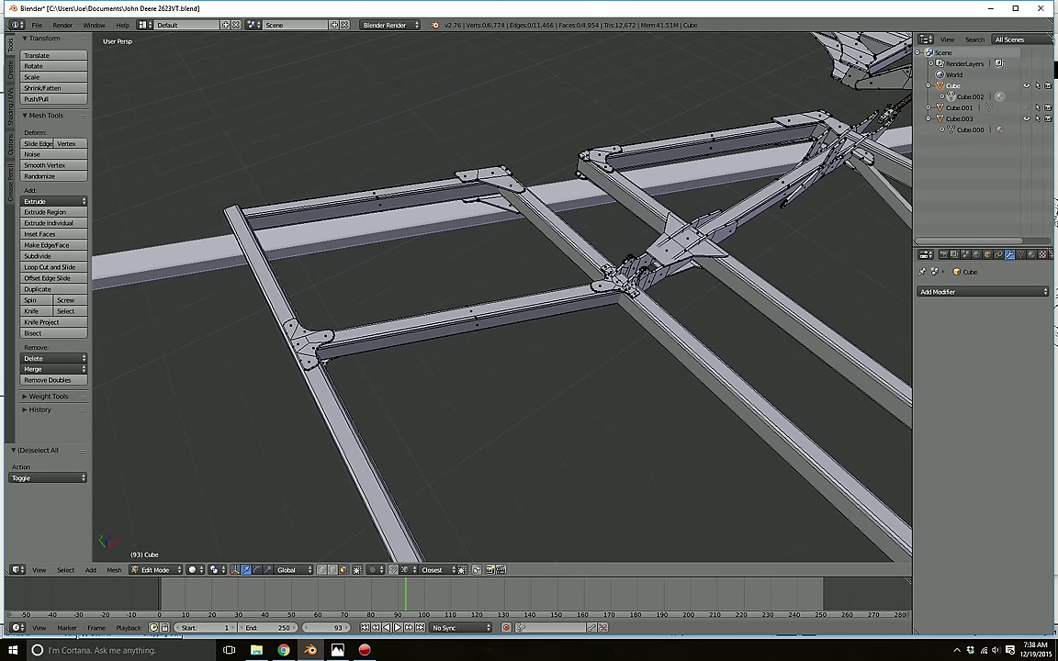
middle_click_drag(502, 298, 707, 343, "shift")
scroll(502, 297, "up", 2)
scroll(501, 298, "down", 2)
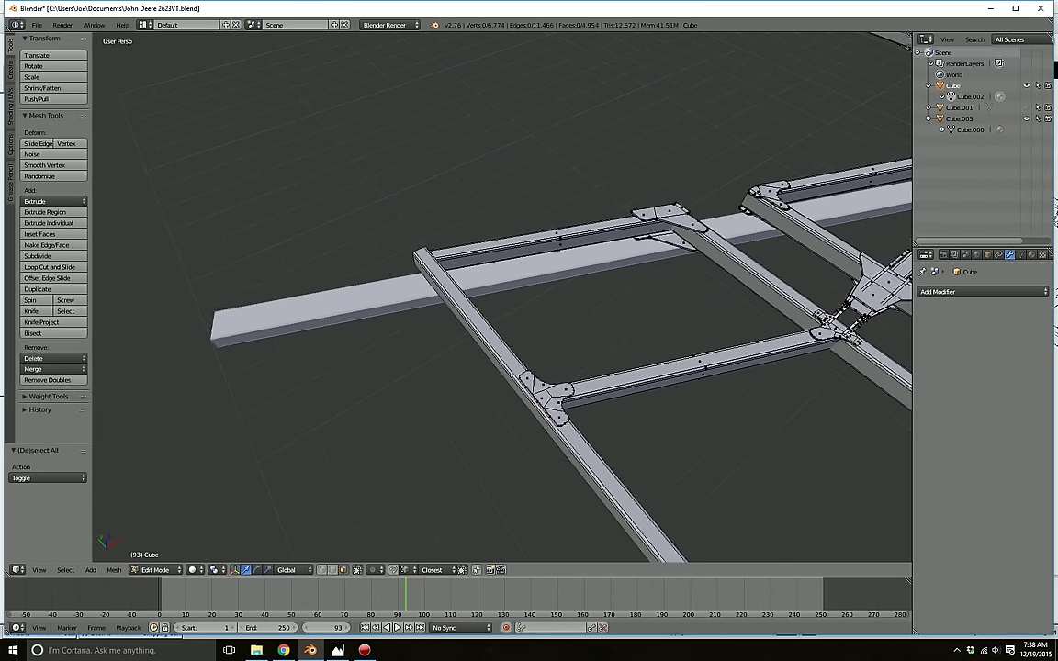
middle_click_drag(502, 298, 228, 97)
scroll(501, 298, "down", 1)
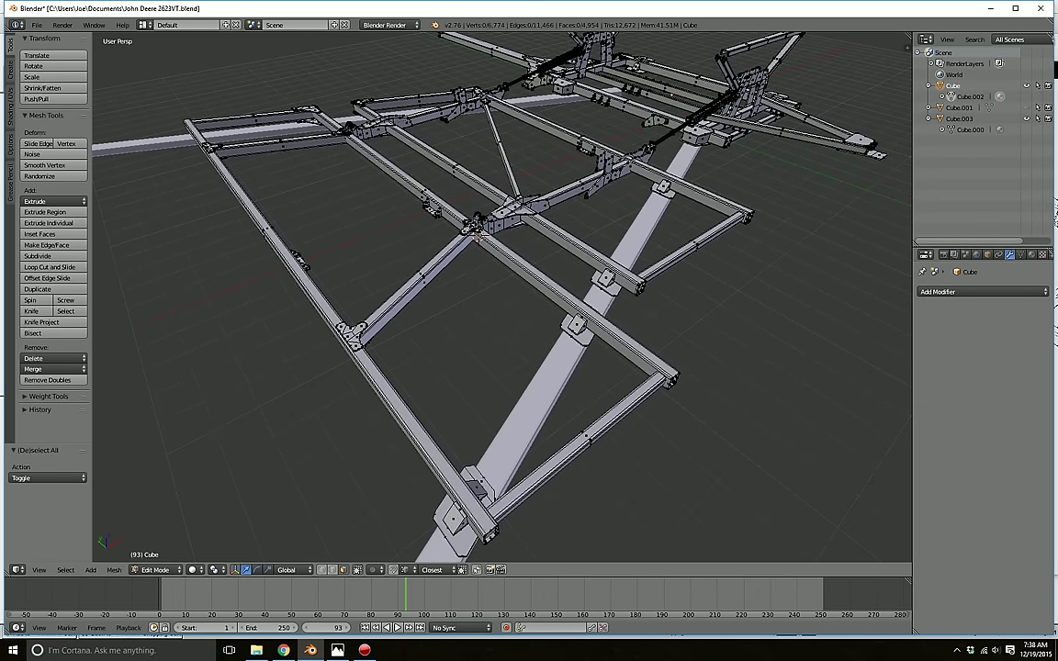
middle_click_drag(502, 298, 456, 286)
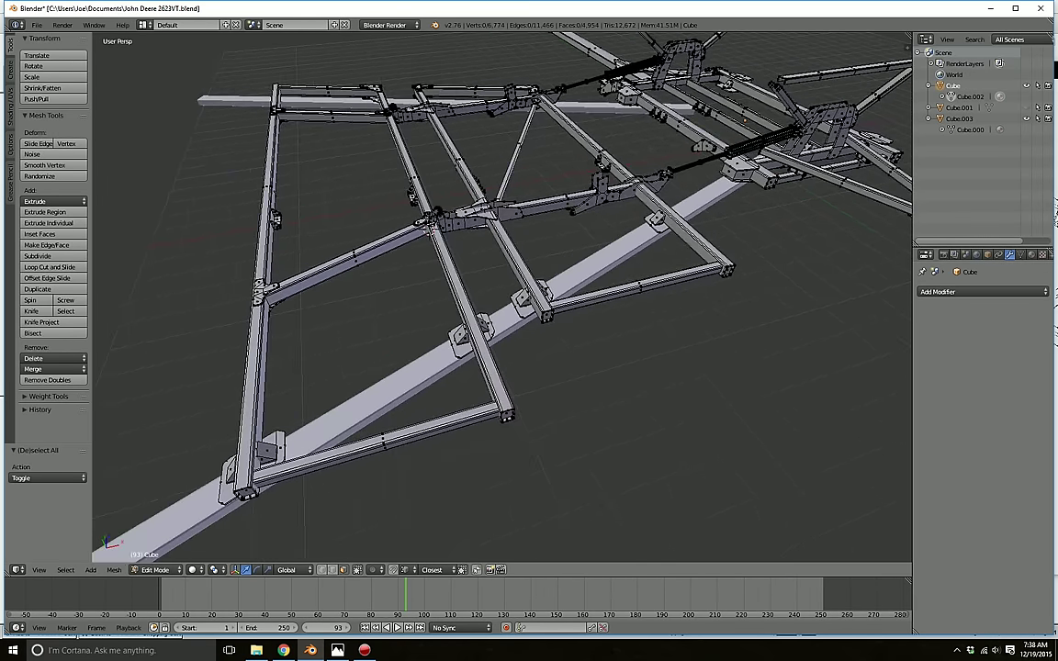
scroll(501, 297, "up", 2)
- Switch to Photos and go through the parts drawings to the second wing frame diagram NP24999
left_click(338, 651)
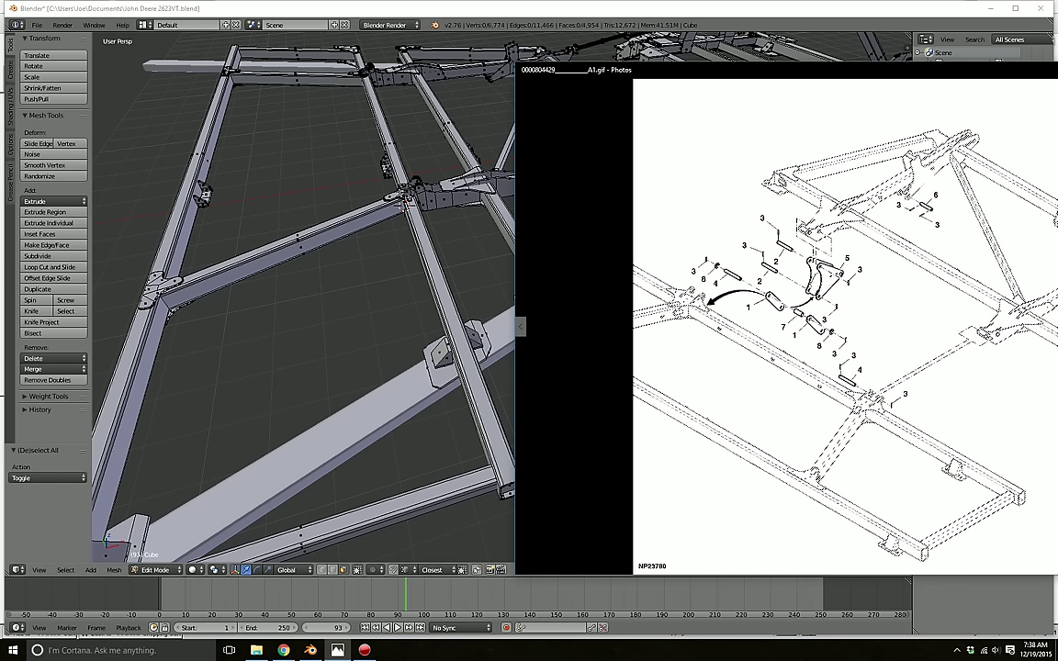
key("Right")
key("Right")
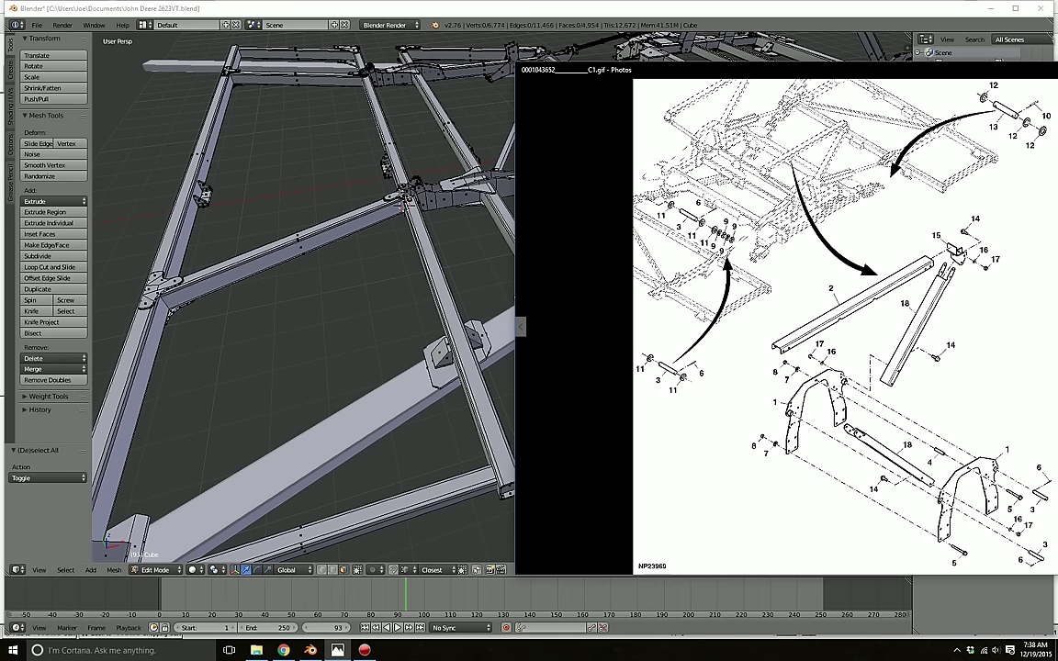
key("Right")
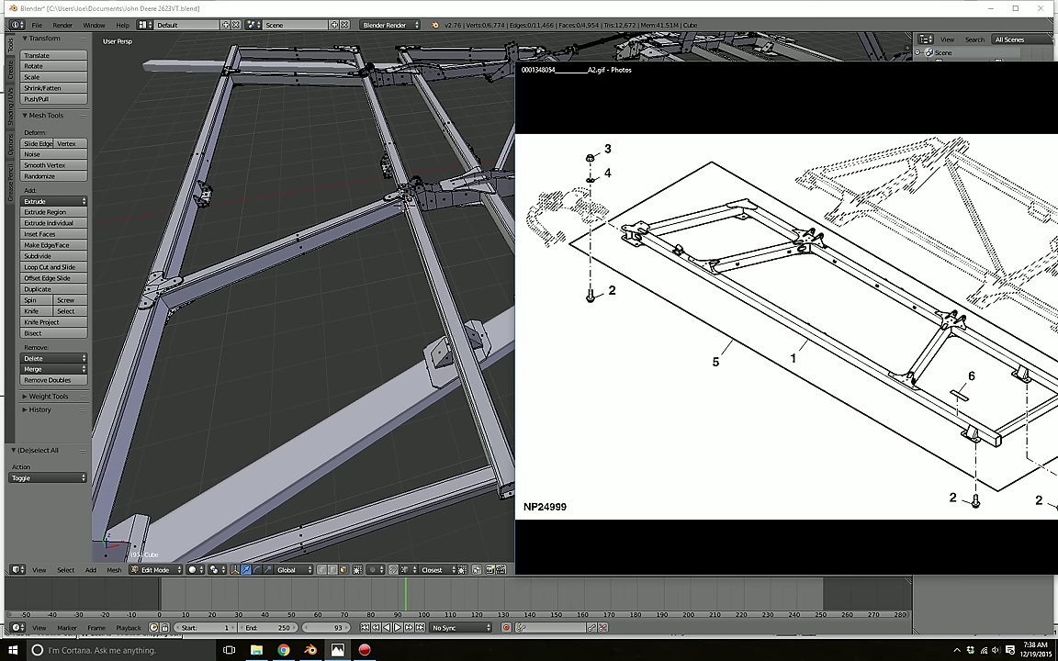
key("Left")
key("Right")
- Switch to Chrome and open the Main Frame Rockshaft, Narrow Frame diagram from the parts catalog's 1E4 Wheel and Hub section
left_click(284, 651)
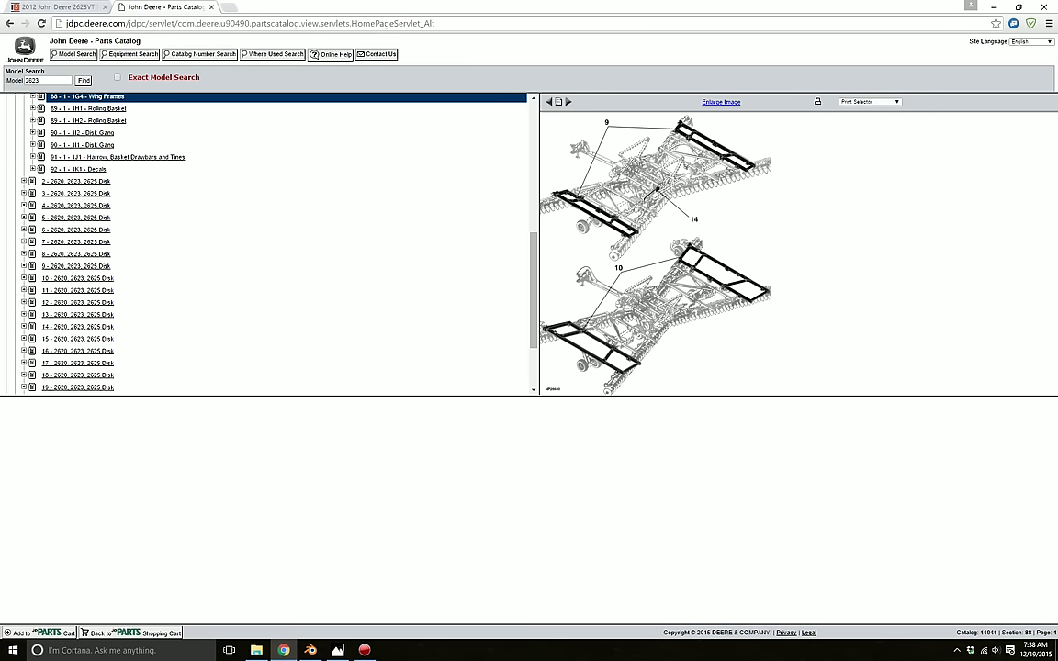
scroll(101, 243, "down", 2)
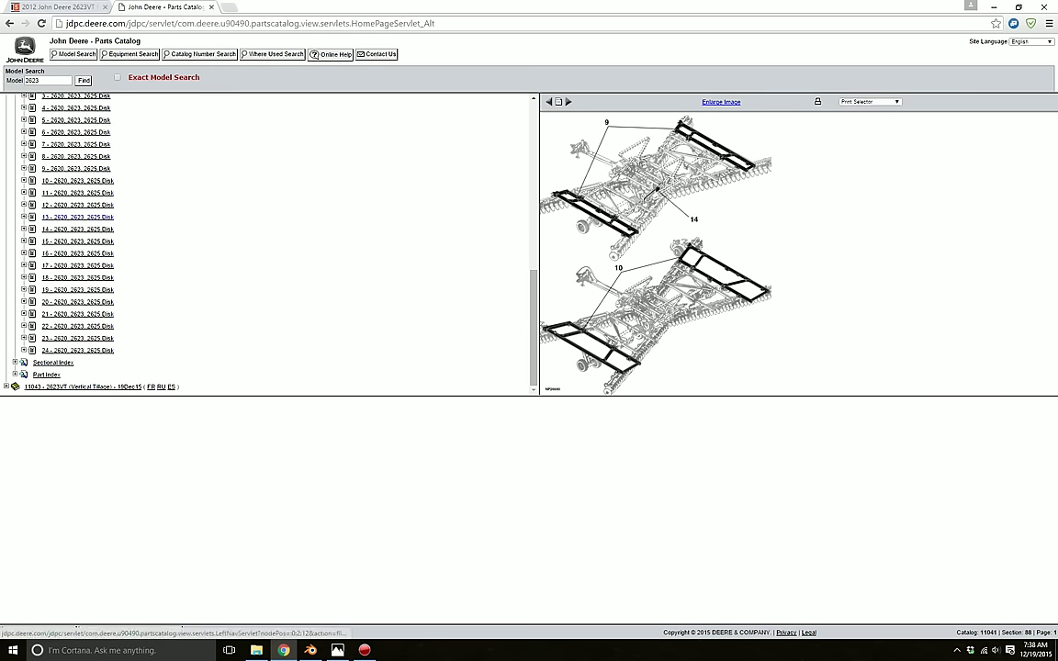
scroll(101, 243, "up", 5)
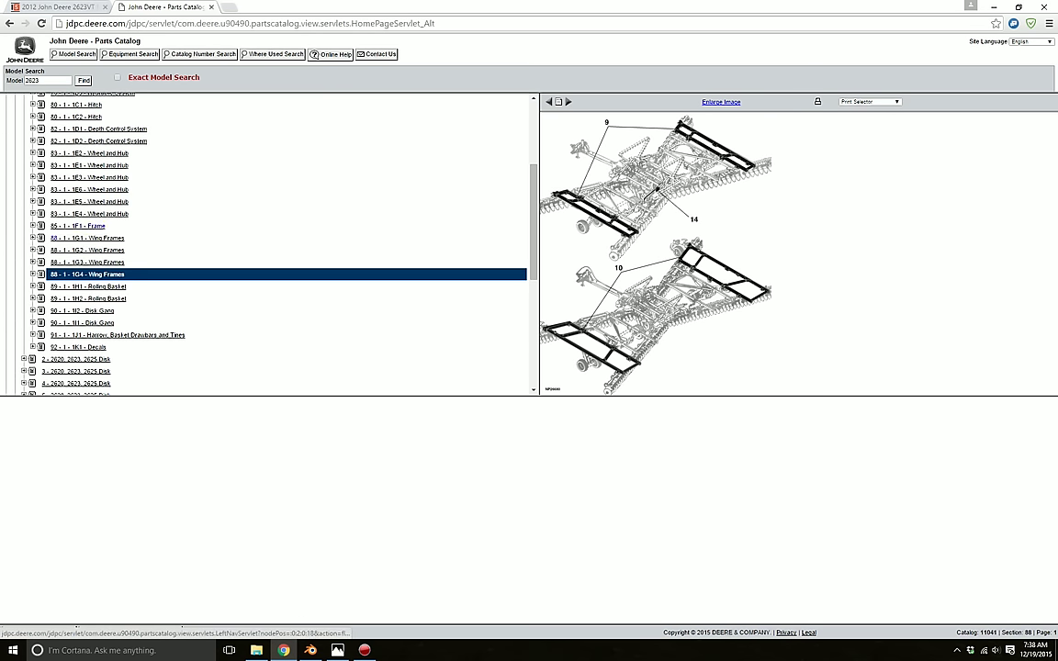
left_click(90, 214)
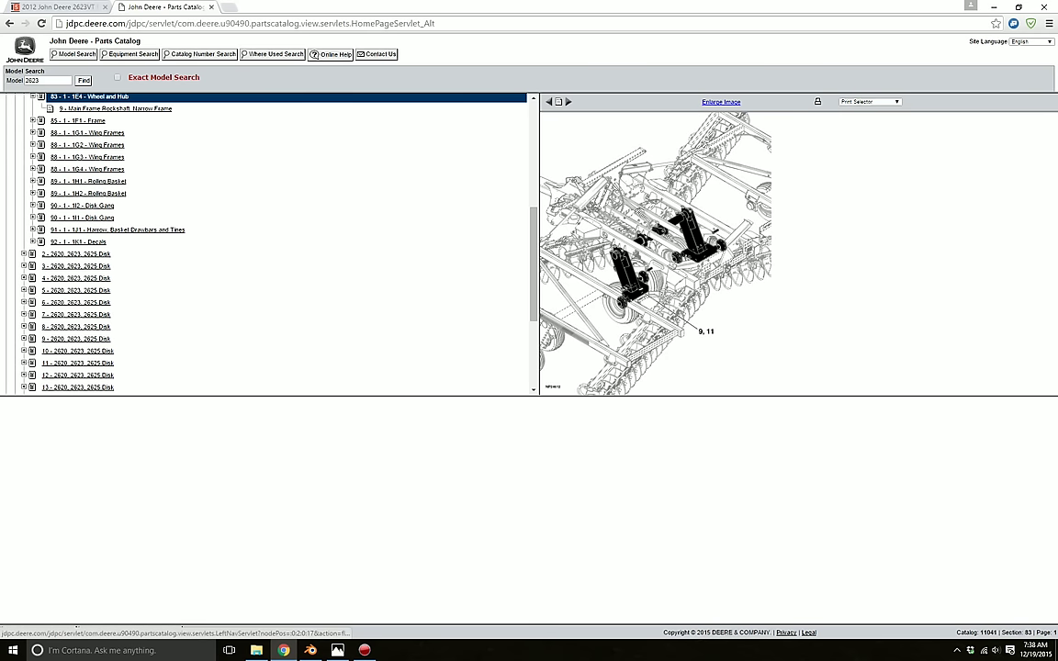
scroll(92, 206, "up", 3)
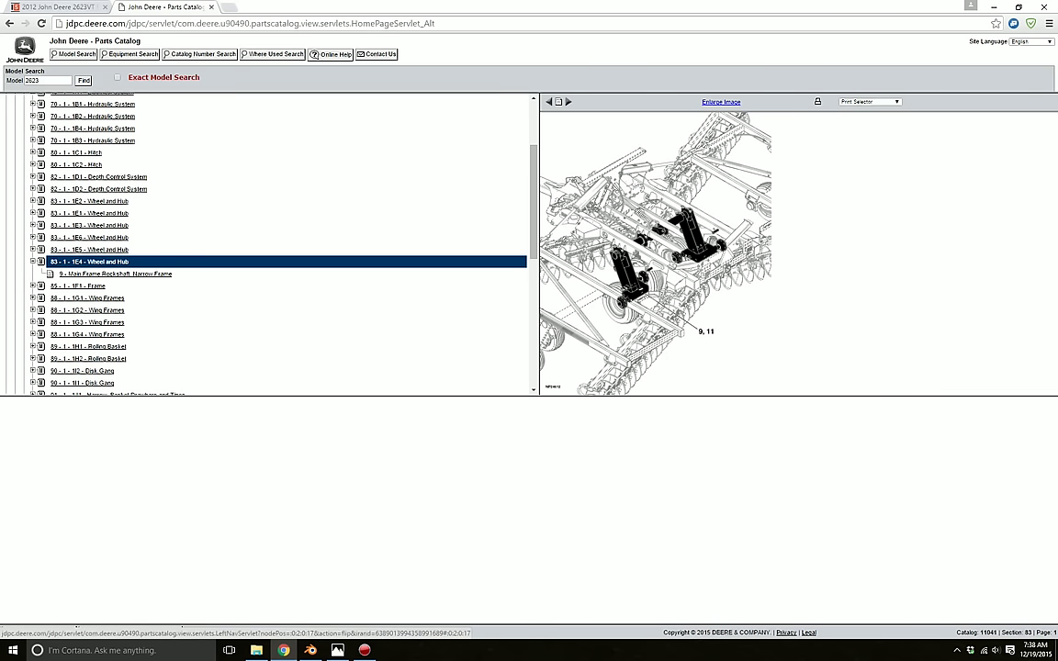
left_click(90, 202)
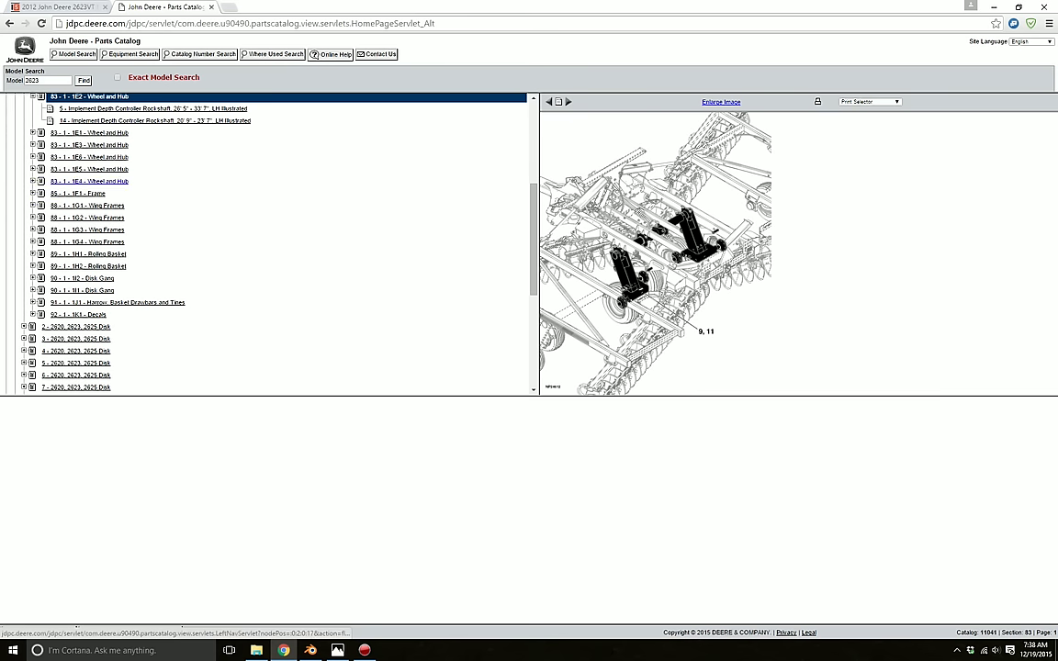
scroll(92, 221, "up", 3)
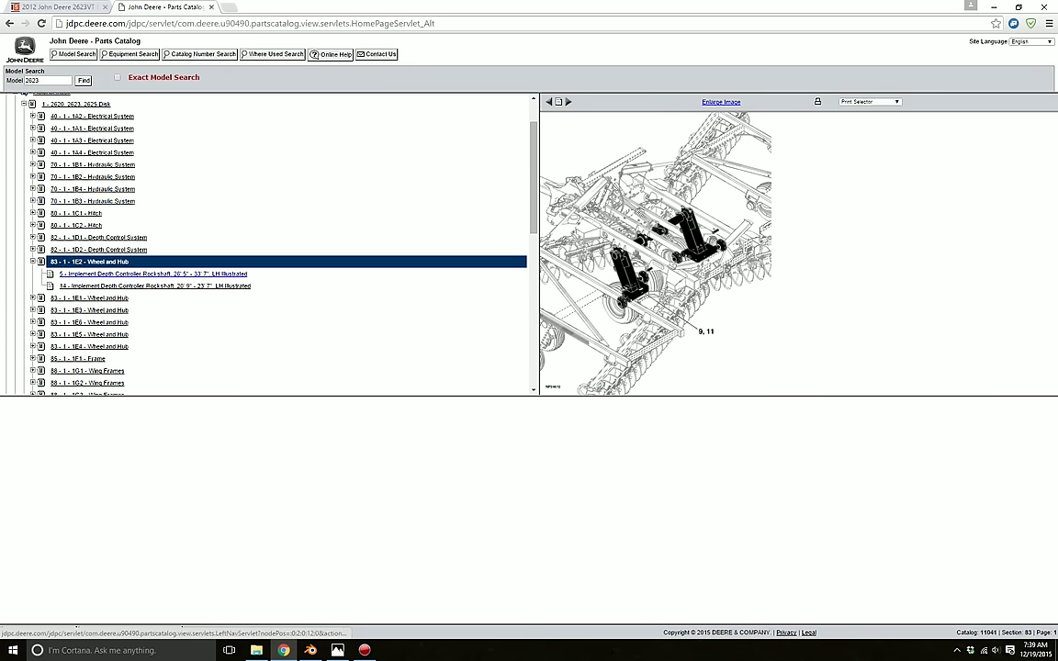
left_click(89, 347)
left_click(115, 108)
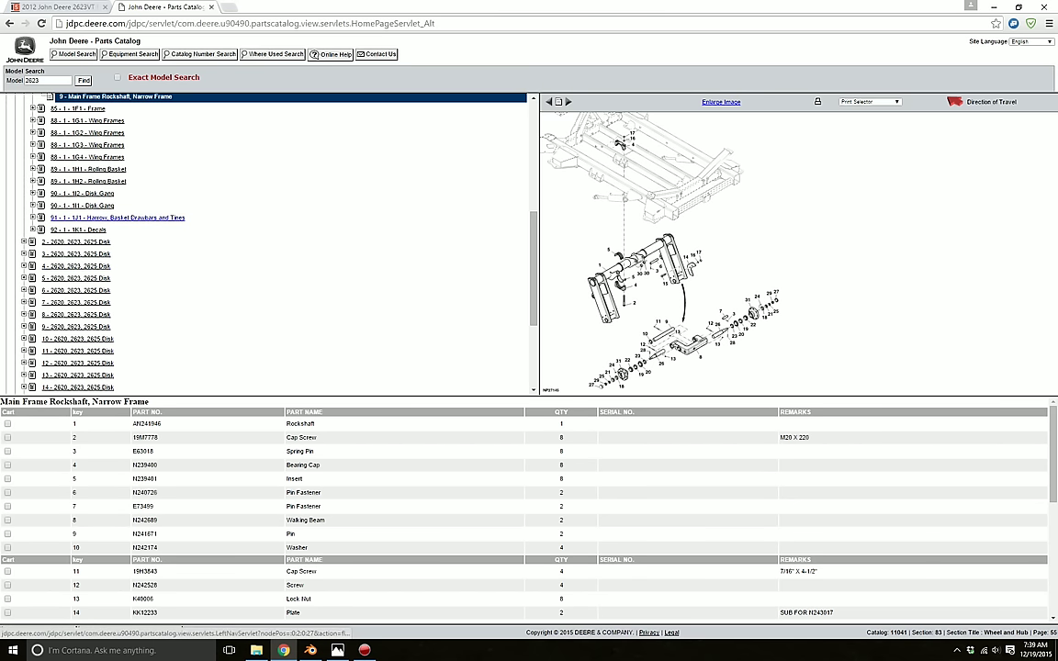
- Look over the harrow and basket drawbar section, the 44' 11" - 49' 3" second wing frame, and the 5-section switch plate diagram
left_click(118, 218)
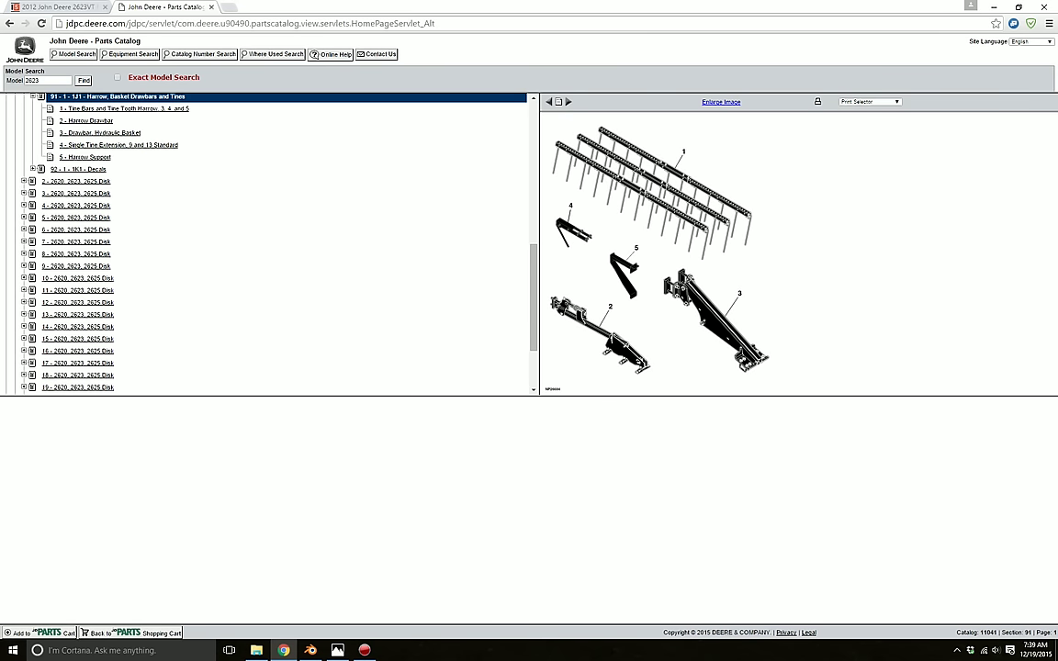
scroll(118, 218, "up", 3)
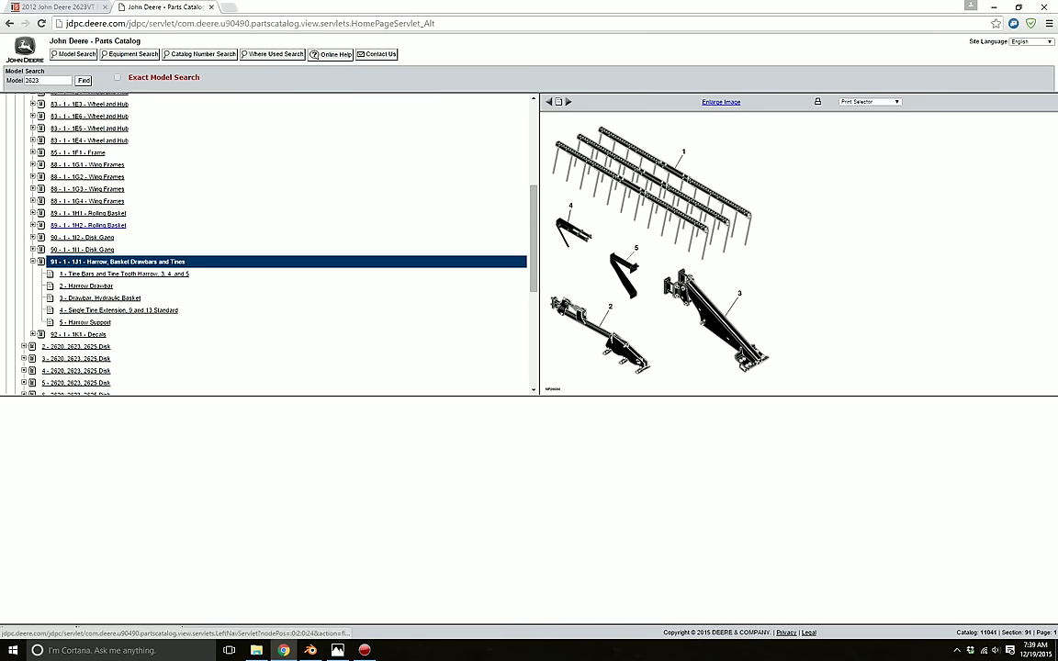
left_click(87, 200)
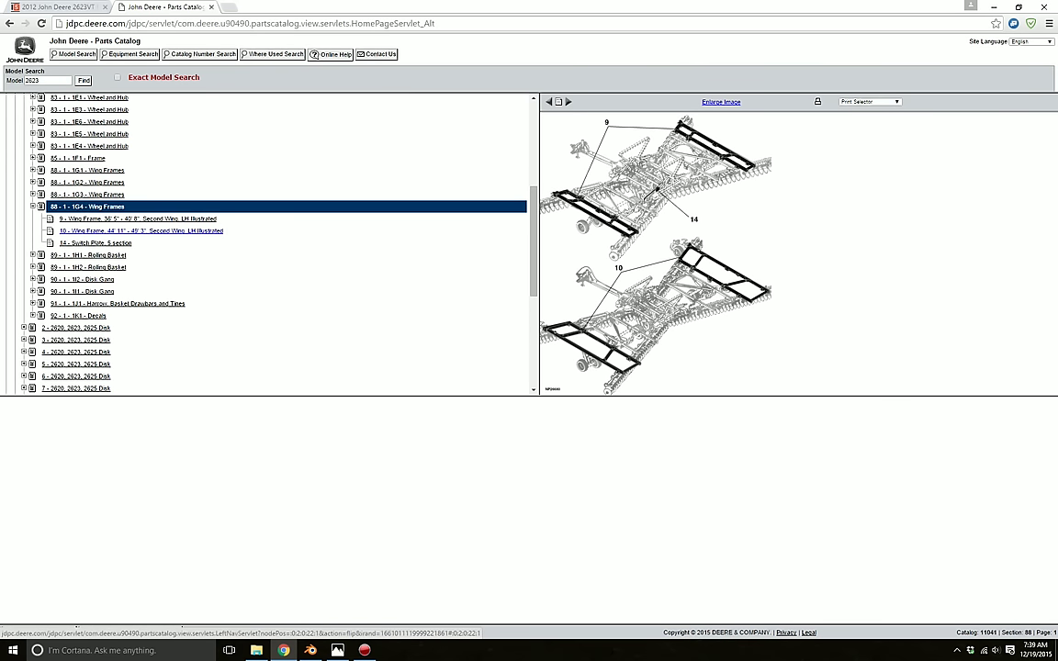
left_click(140, 231)
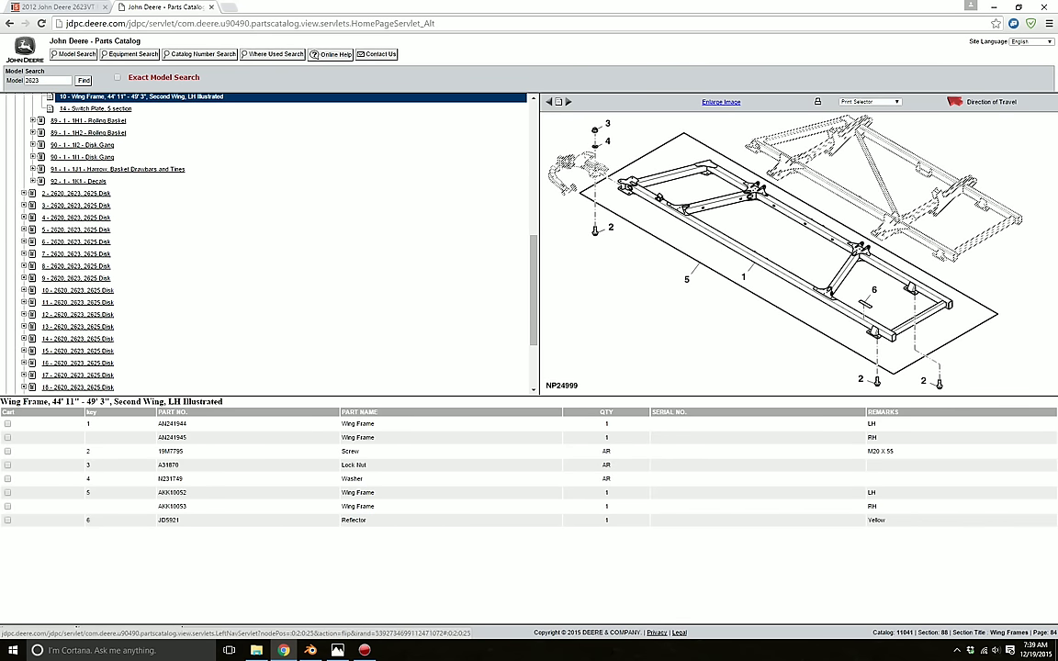
left_click(96, 108)
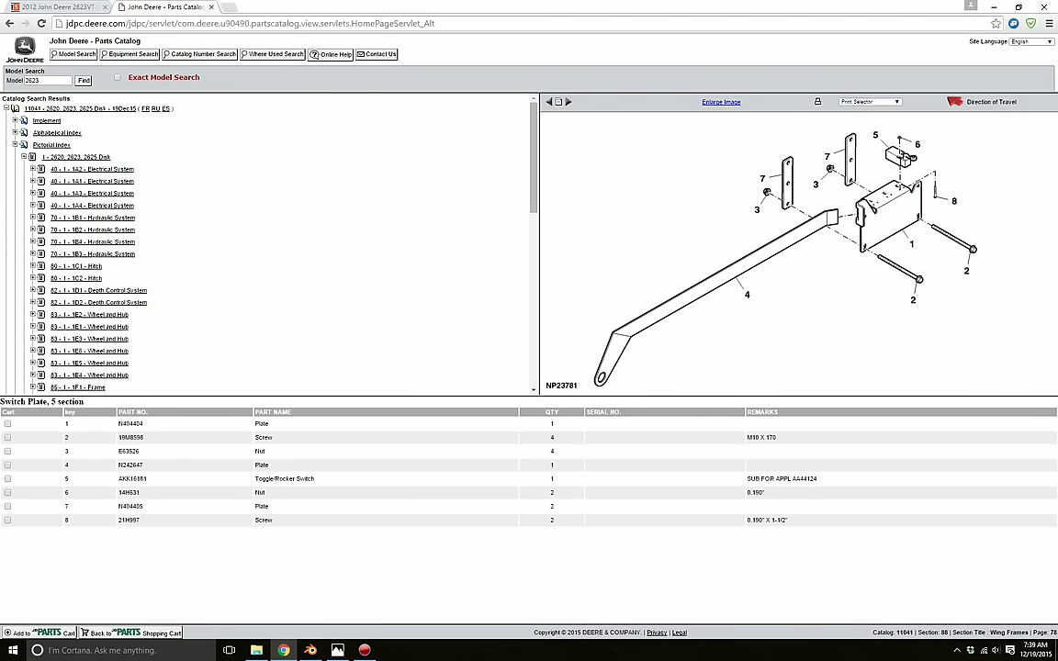
- Look through the 1D1 and 1D2 Depth Control System sections of the catalog
scroll(98, 236, "down", 1)
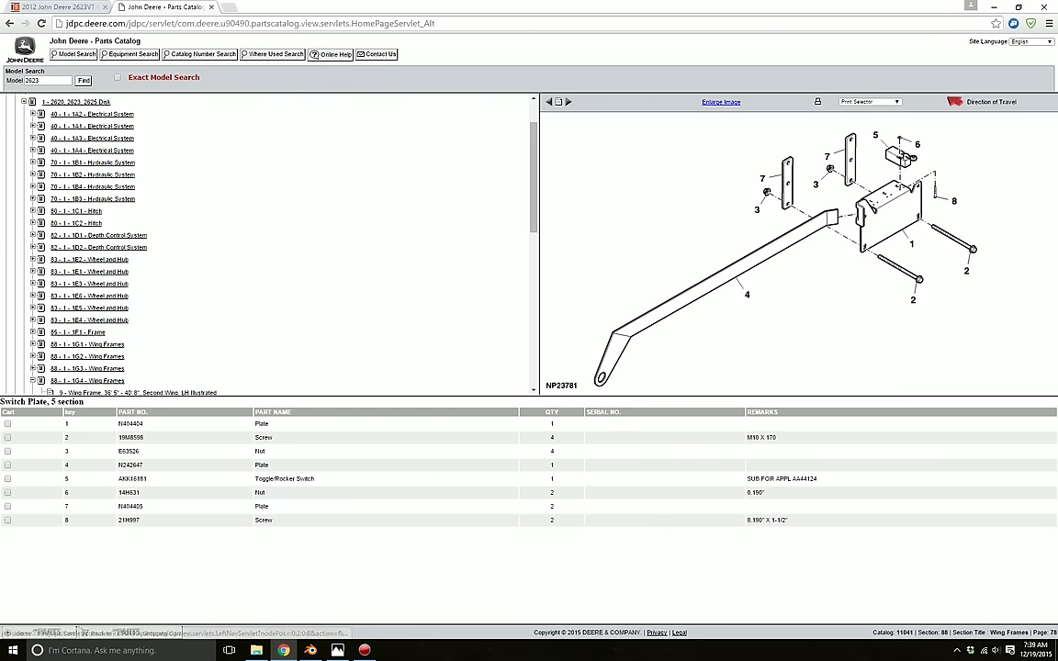
left_click(98, 236)
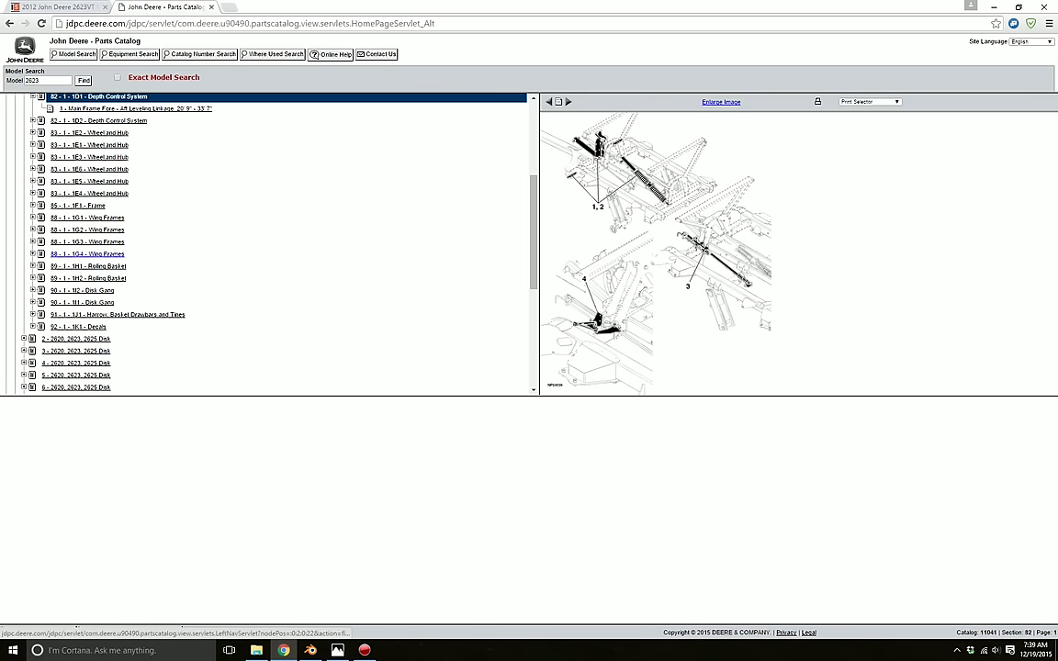
left_click(99, 120)
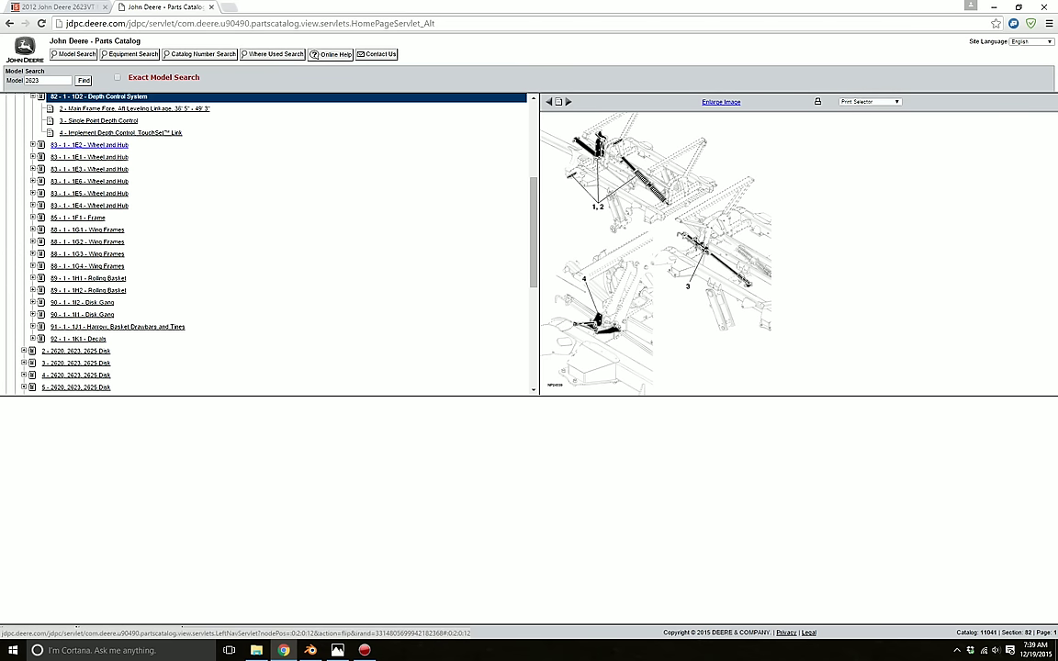
- Check the 1E2 and 1E1 Wheel and Hub sections, viewing the 2.25" spindle caster wheel and the low transport tire and wheel assembly
left_click(96, 145)
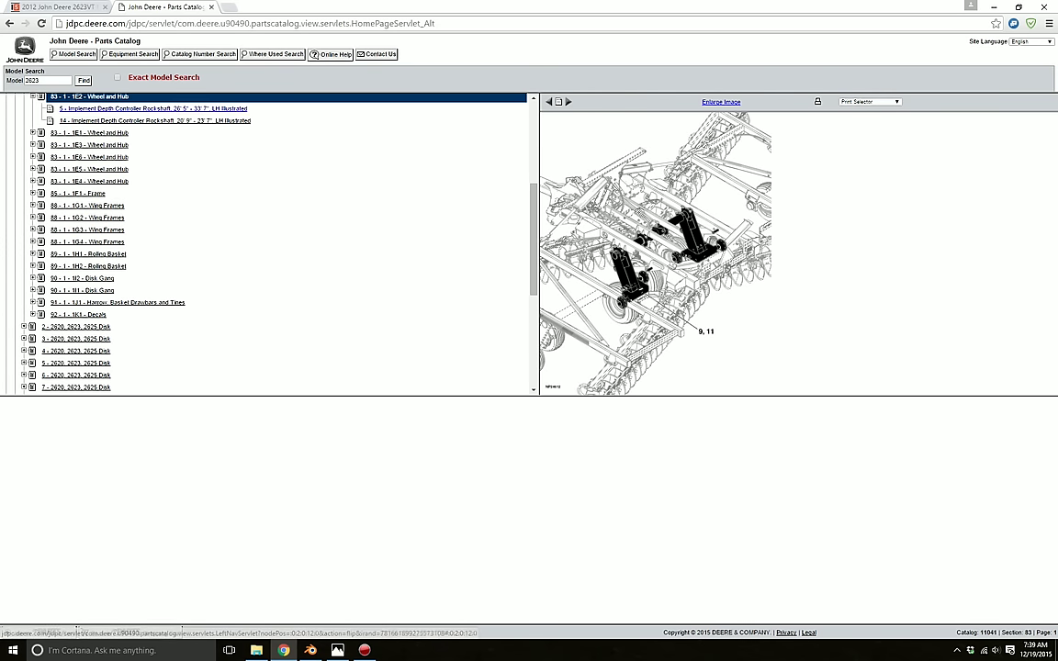
left_click(89, 133)
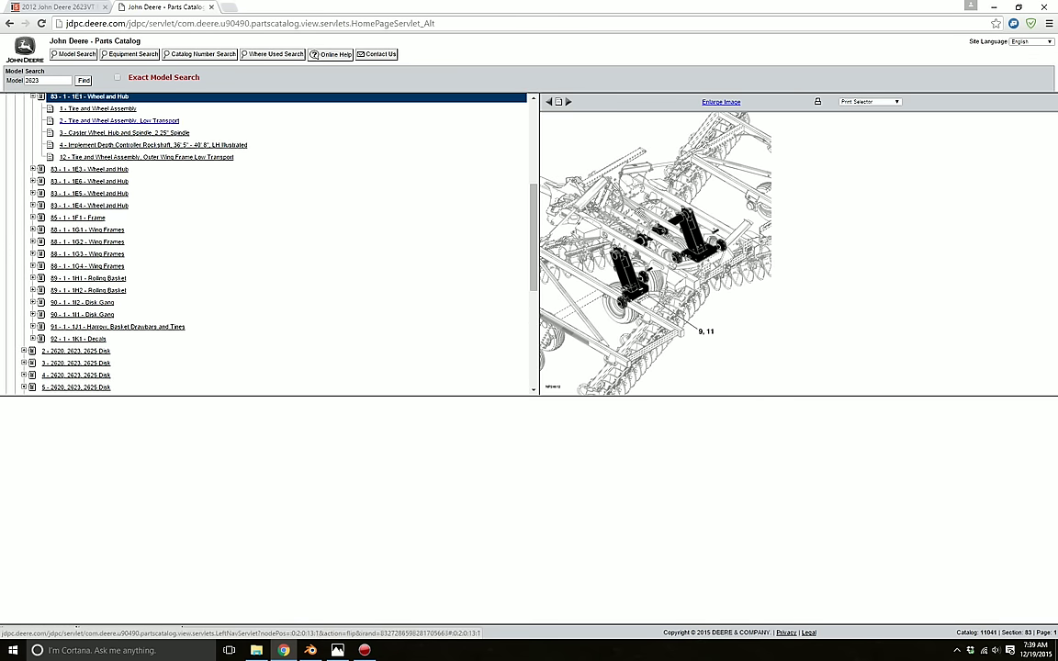
left_click(124, 133)
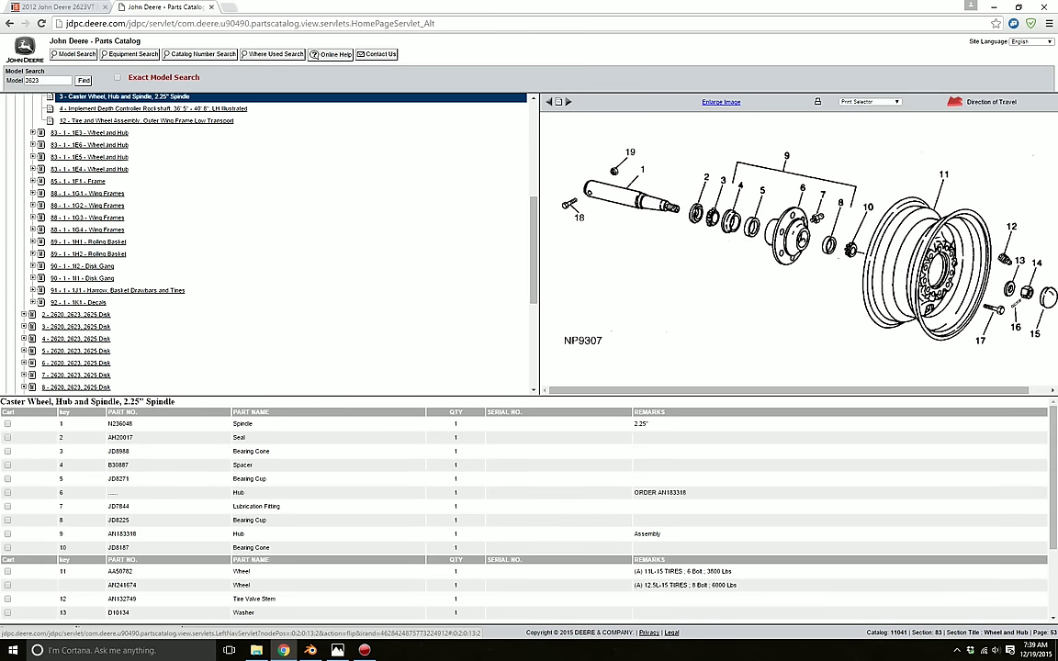
scroll(264, 244, "up", 1)
left_click(119, 140)
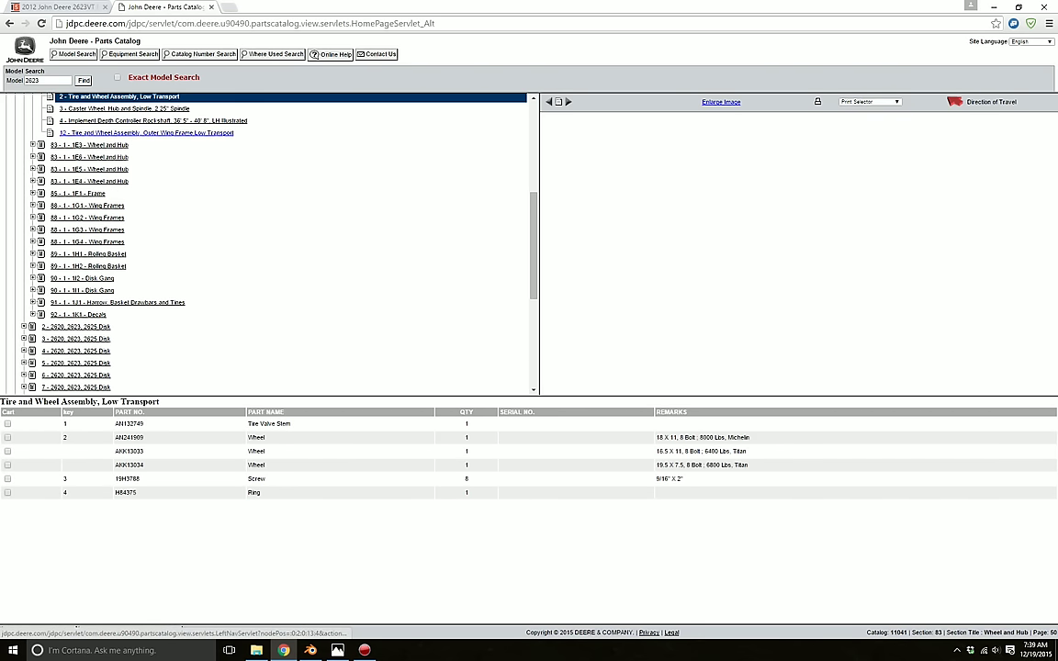
scroll(120, 174, "up", 1)
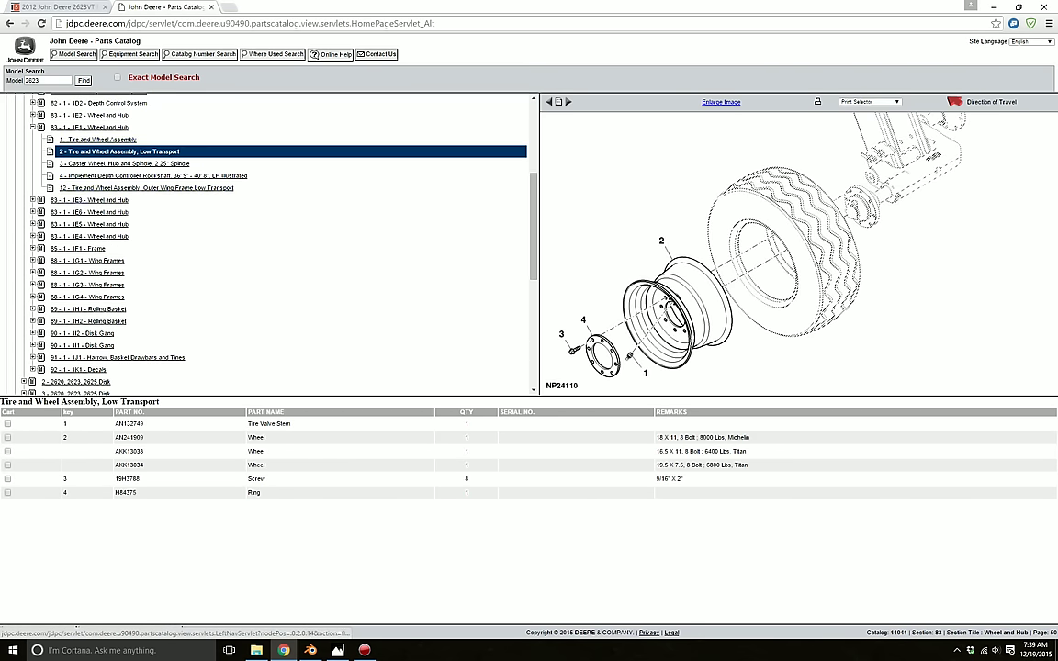
- View the rockshaft diagrams for the 5-section second wing and the main frame in the 1E3 and 1E6 Wheel and Hub sections
left_click(90, 200)
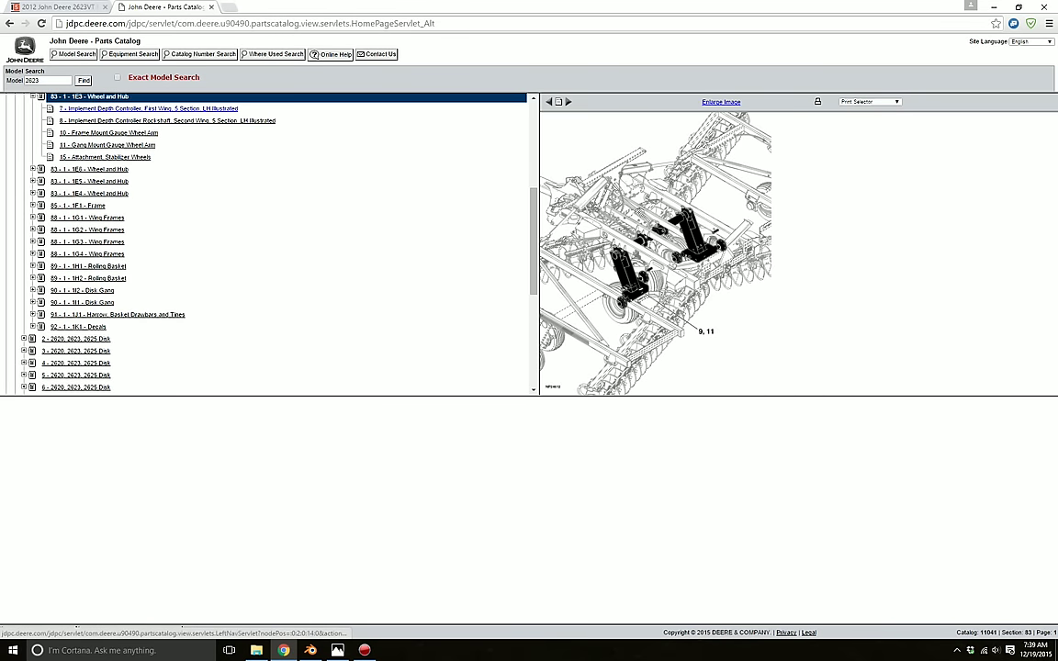
left_click(147, 108)
left_click(147, 109)
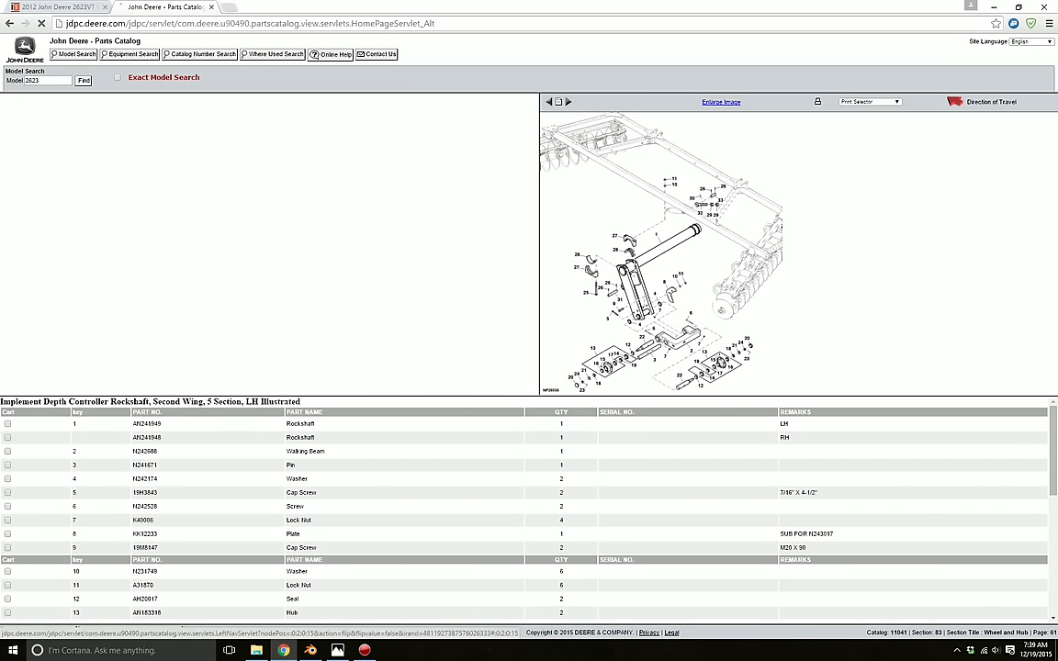
left_click(112, 109)
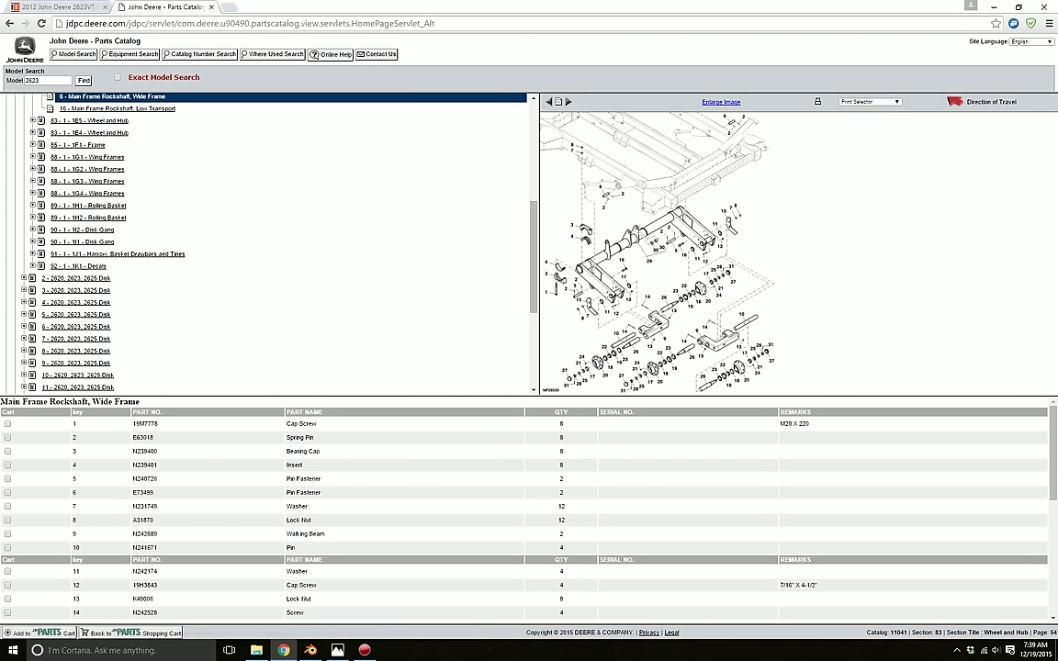
left_click(118, 108)
- Open the Front Hydraulic Gauge Wheel, 5 Section diagram from the 1E5 Wheel and Hub section and enlarge the drawing area
left_click(101, 109)
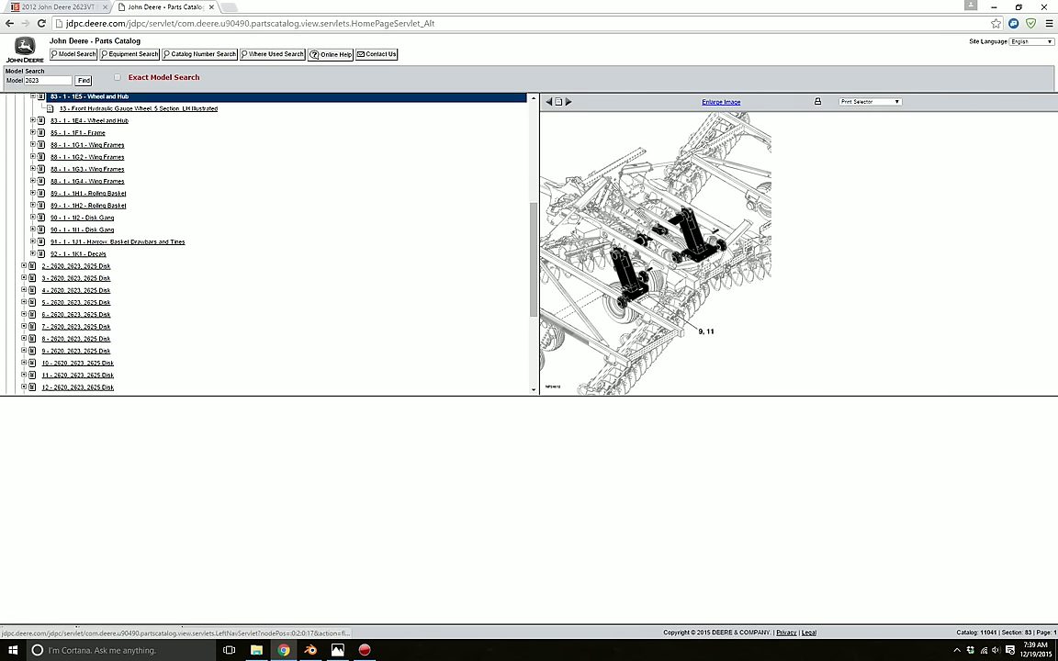
left_click(112, 108)
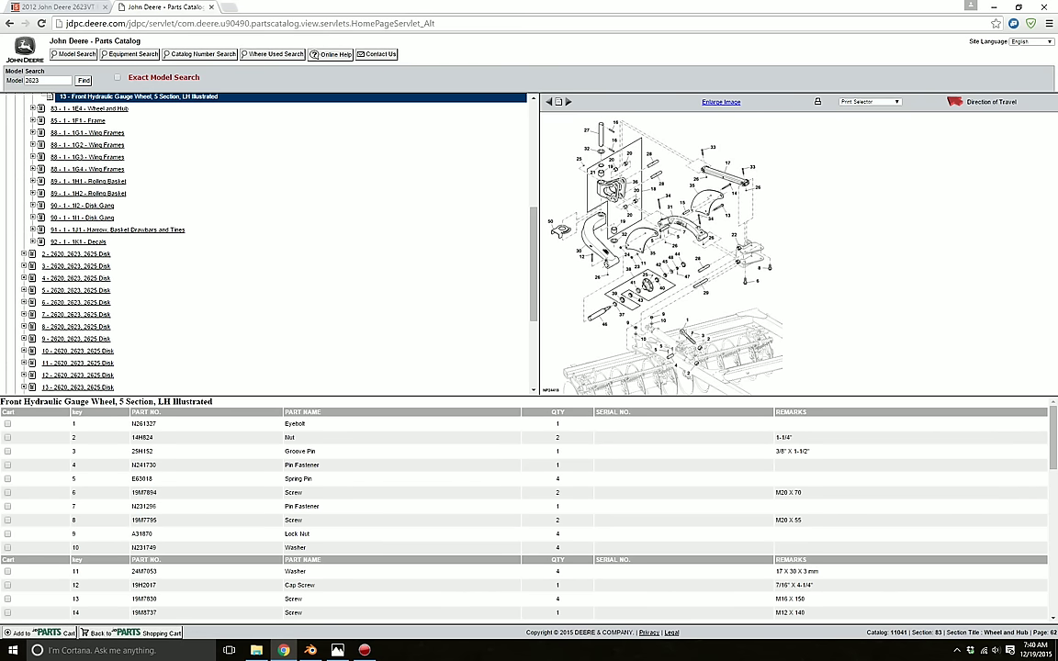
left_click_drag(540, 396, 540, 550)
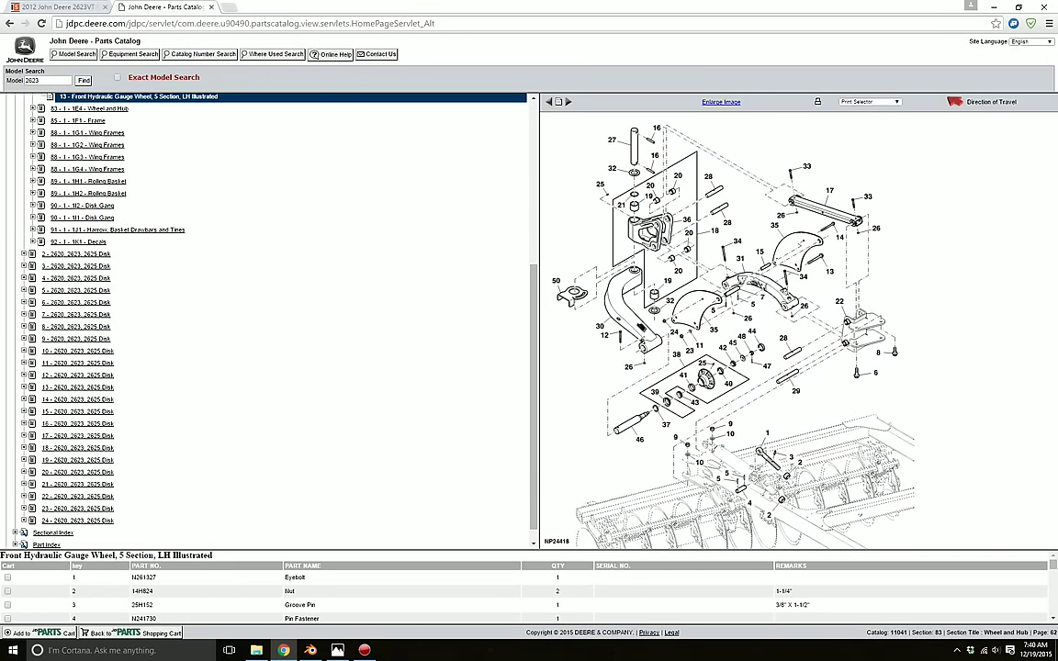
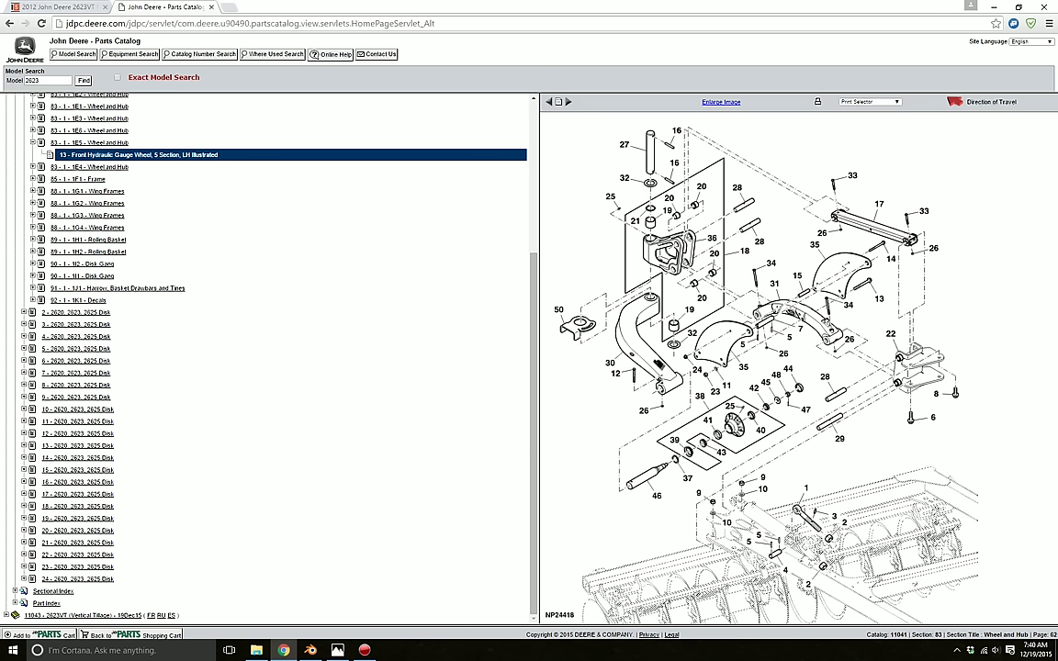
- Switch to Blender, duplicate the gusset plate's side face, and move the copy 0.331 along Y onto the bare frame beam
mouse_move(311, 651)
mouse_move(311, 651)
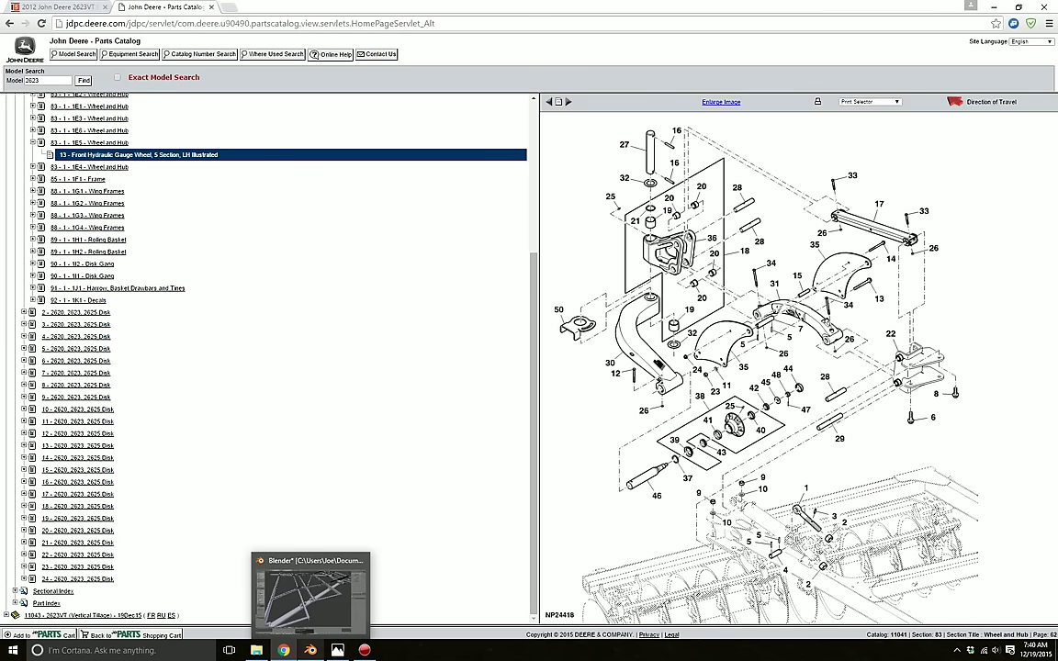
left_click(310, 651)
middle_click_drag(441, 367, 610, 390)
scroll(551, 367, "up", 5)
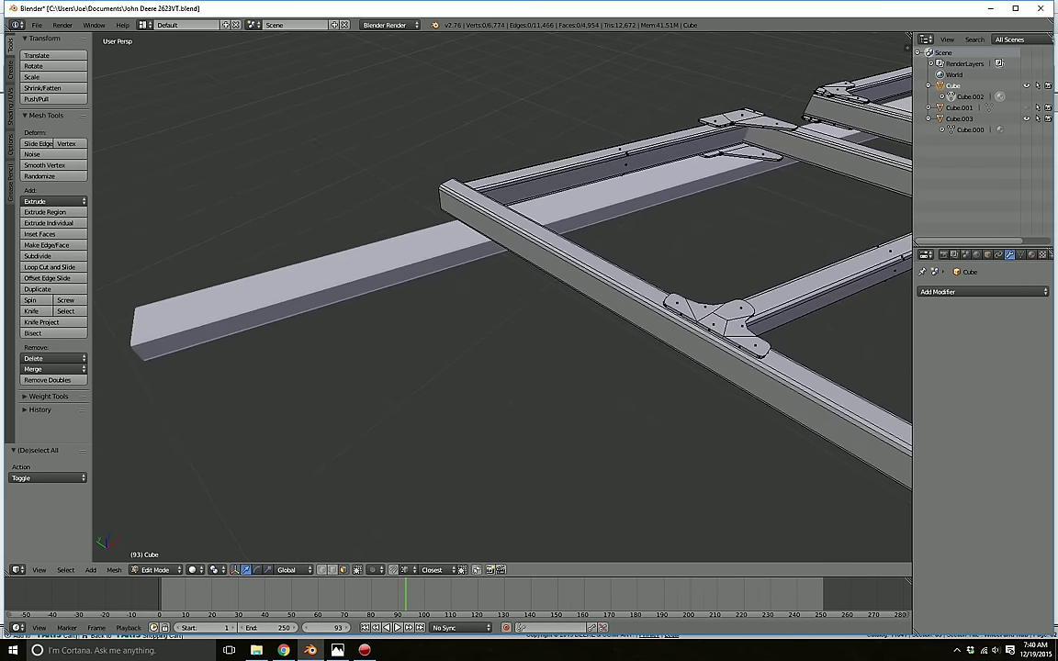
scroll(500, 294, "up", 5)
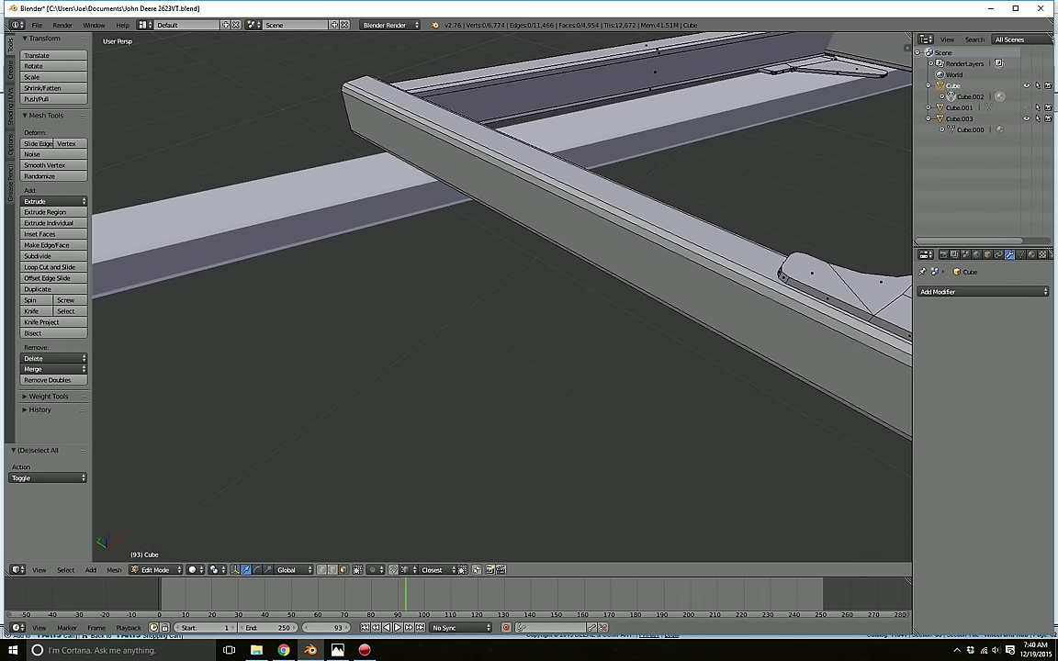
right_click(897, 332)
key("shift+d")
right_click(815, 302)
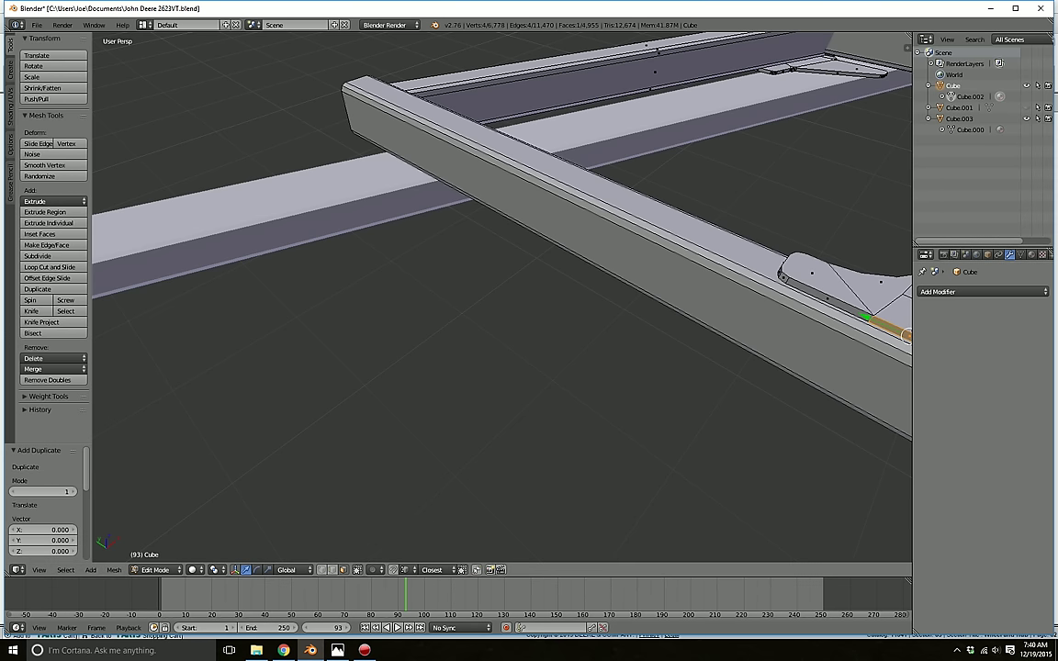
middle_click_drag(870, 360, 823, 364)
left_click_drag(864, 469, 643, 235)
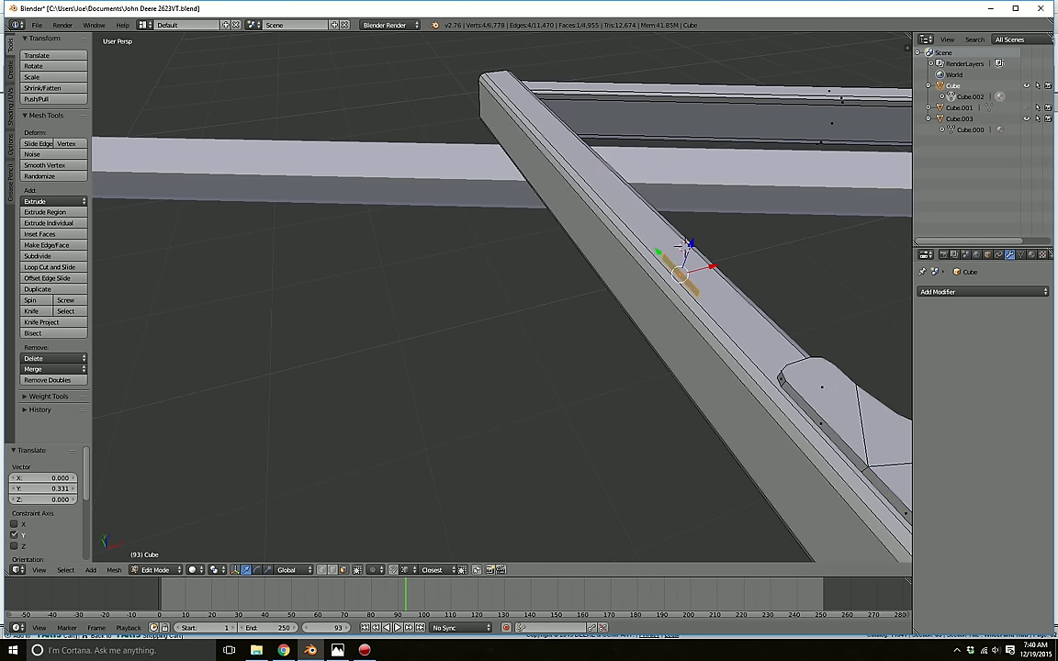
- Extrude the copied face sideways into a flat rectangular plate and select the whole plate
key("e")
left_click(574, 255)
key("a")
key("l")
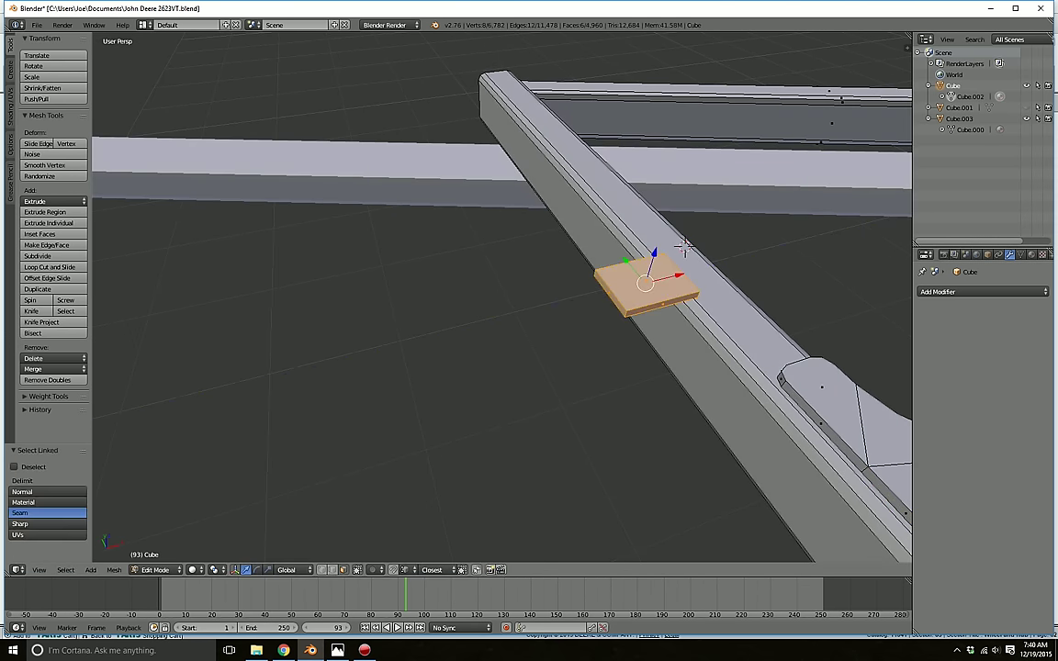
- Move the plate to the outer end of the frame beam and shift it -0.019 along X to centre it
middle_click_drag(646, 286, 715, 308)
middle_click_drag(634, 226, 707, 298, "shift")
left_click_drag(674, 286, 246, 106)
left_click(617, 272)
middle_click_drag(248, 108, 441, 253, "shift")
scroll(471, 336, "up", 3)
left_click_drag(536, 432, 543, 460)
middle_click_drag(544, 459, 748, 431)
left_click_drag(414, 487, 430, 487)
- Check the wing frame and gauge wheel diagrams, and raise the plate 0.088 along Z onto the beam's top
left_click(338, 651)
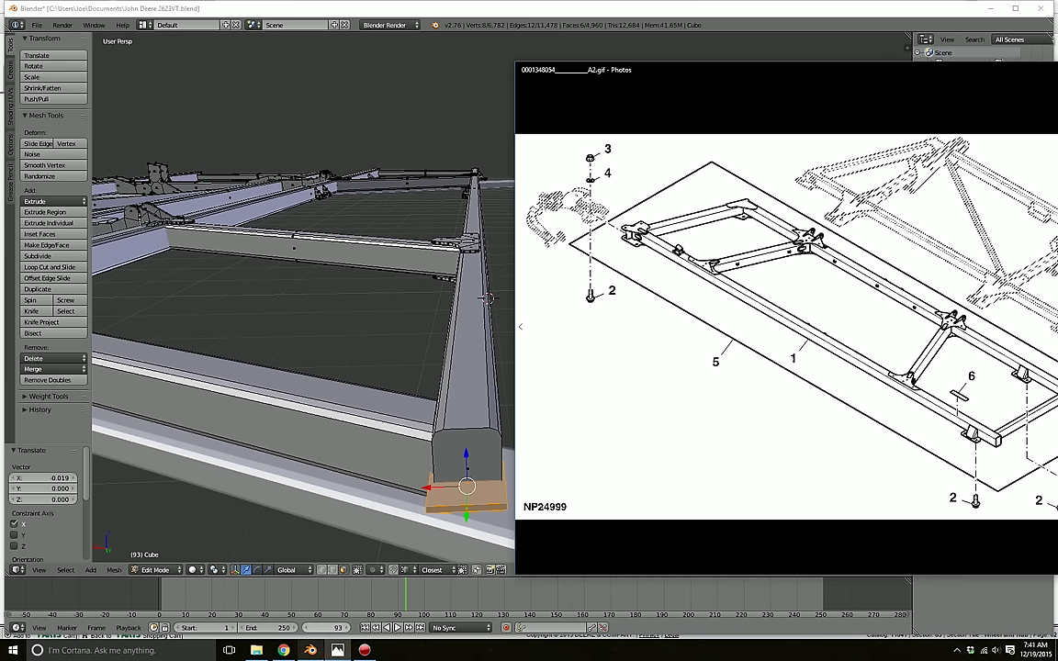
left_click(284, 650)
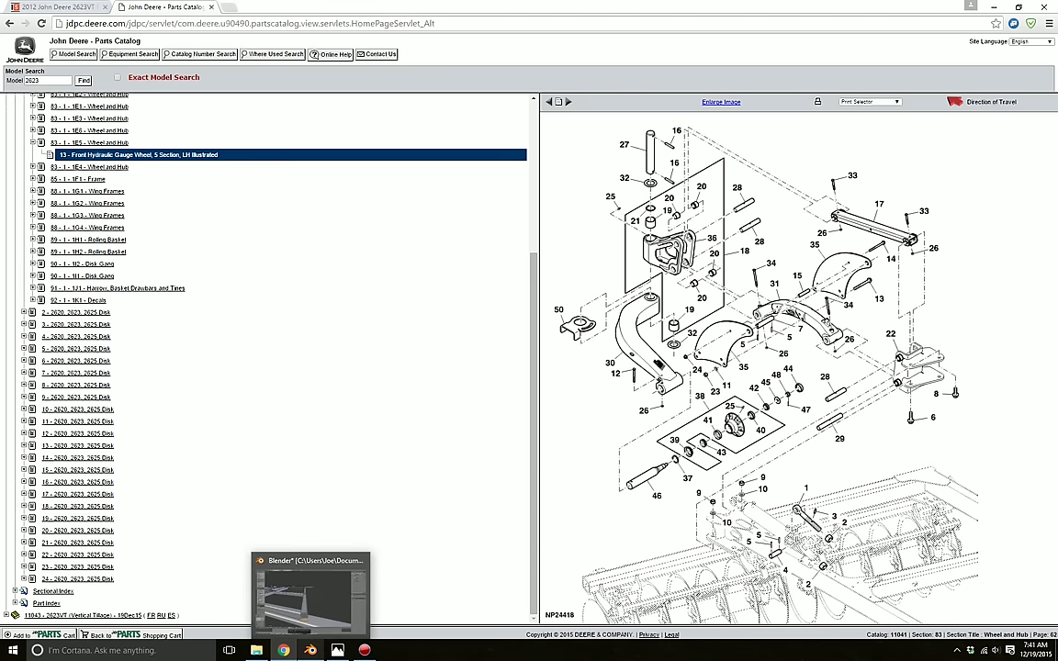
left_click(311, 650)
middle_click_drag(501, 418, 470, 425)
left_click_drag(467, 443, 468, 395)
middle_click_drag(468, 395, 234, 427)
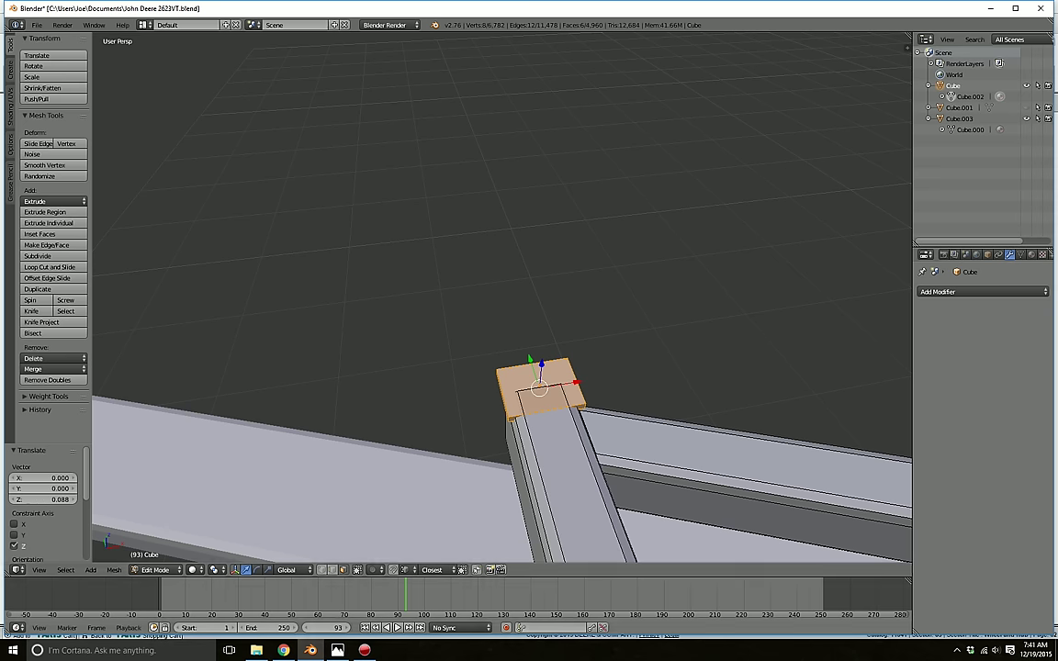
- Recheck the gauge wheel diagram, and move the plate -0.097 and another -0.028 along Y, raising it slightly above the beam
left_click(284, 651)
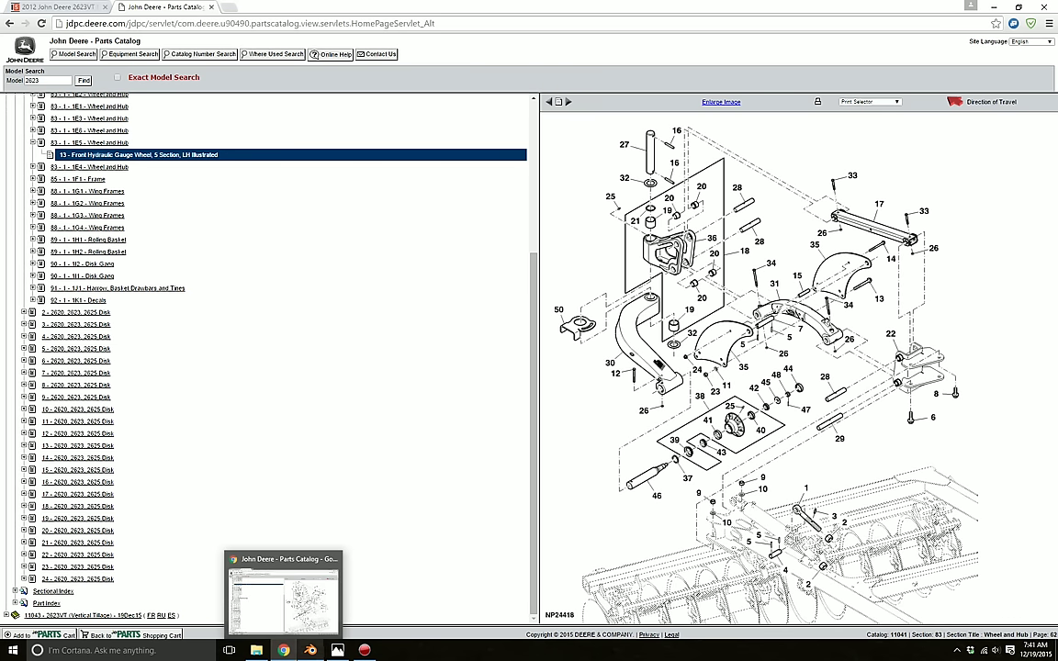
left_click(311, 650)
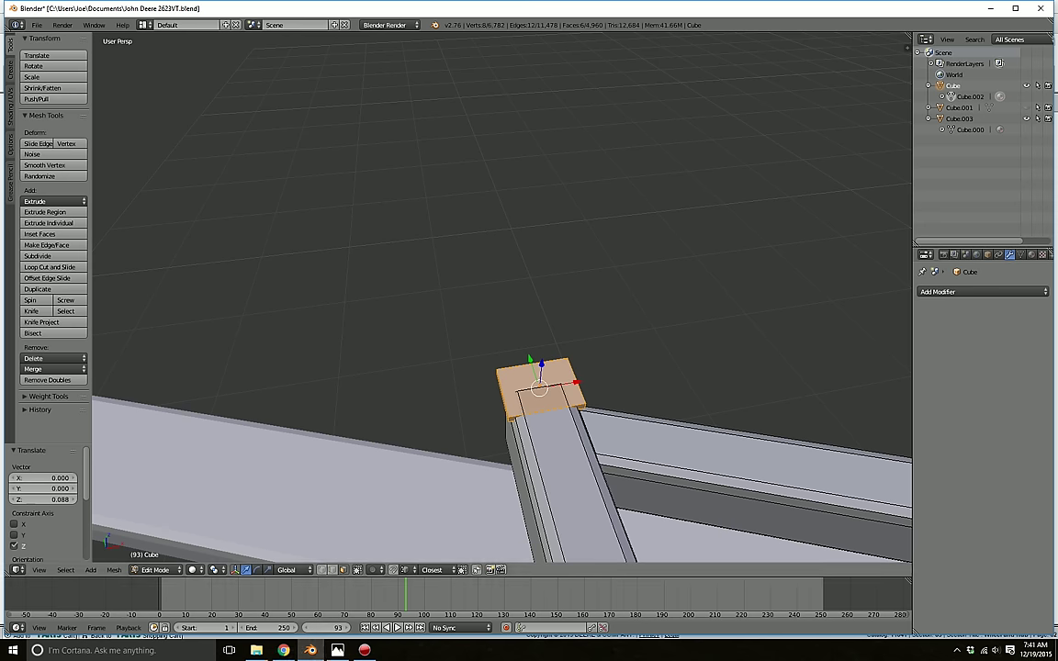
left_click_drag(542, 365, 542, 362)
left_click_drag(530, 359, 549, 416)
middle_click_drag(549, 416, 553, 405)
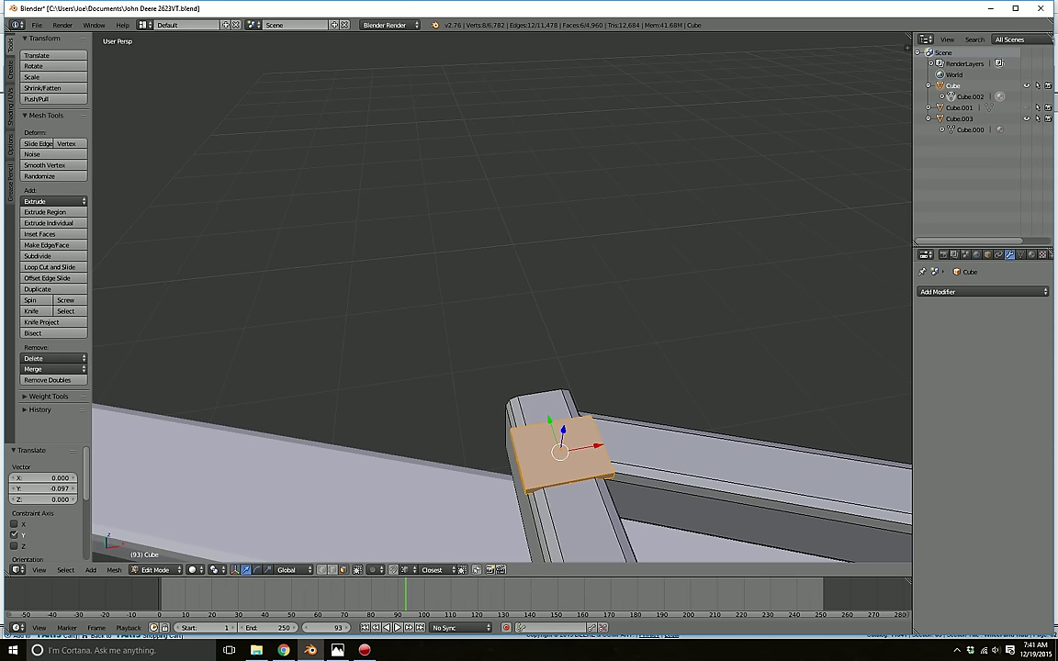
mouse_move(549, 419)
left_mouse_down()
mouse_move(558, 449)
mouse_move(554, 438)
left_mouse_up()
middle_click_drag(554, 438, 553, 446)
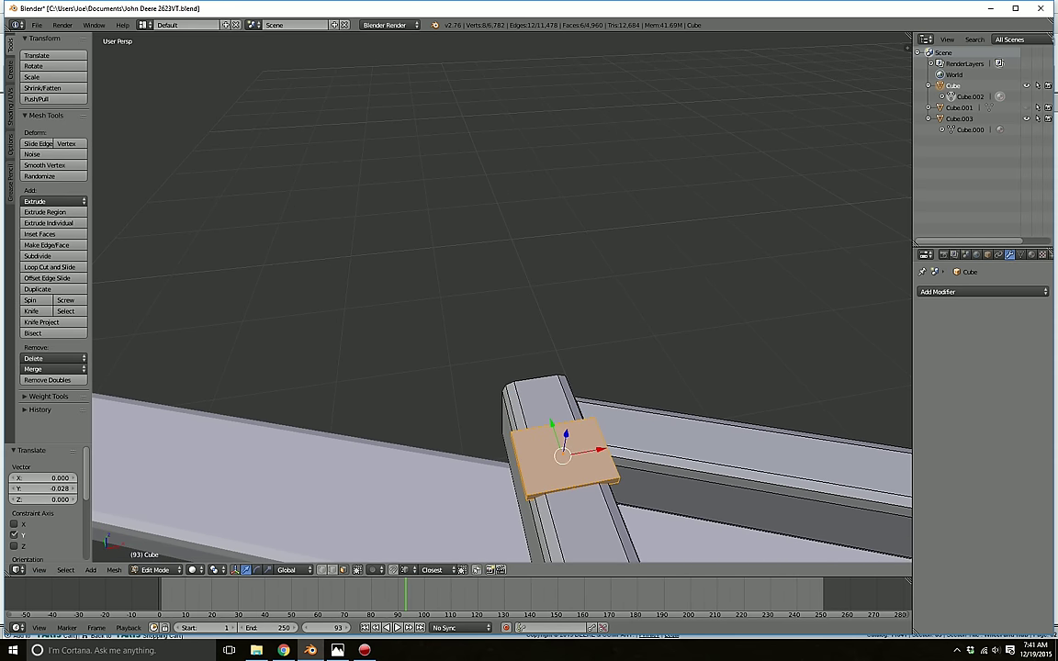
left_click_drag(566, 434, 566, 431)
key("a")
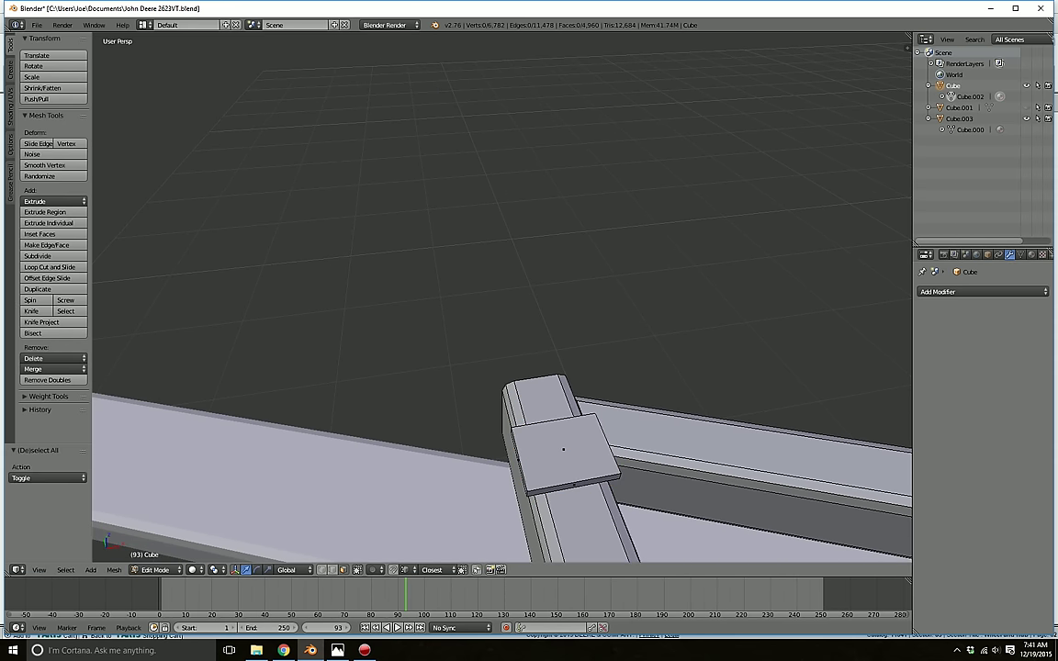
- Scale down the plate's inner end face along X to taper the plate
right_click(574, 485)
right_click(582, 507, "shift")
key("a")
right_click(574, 485)
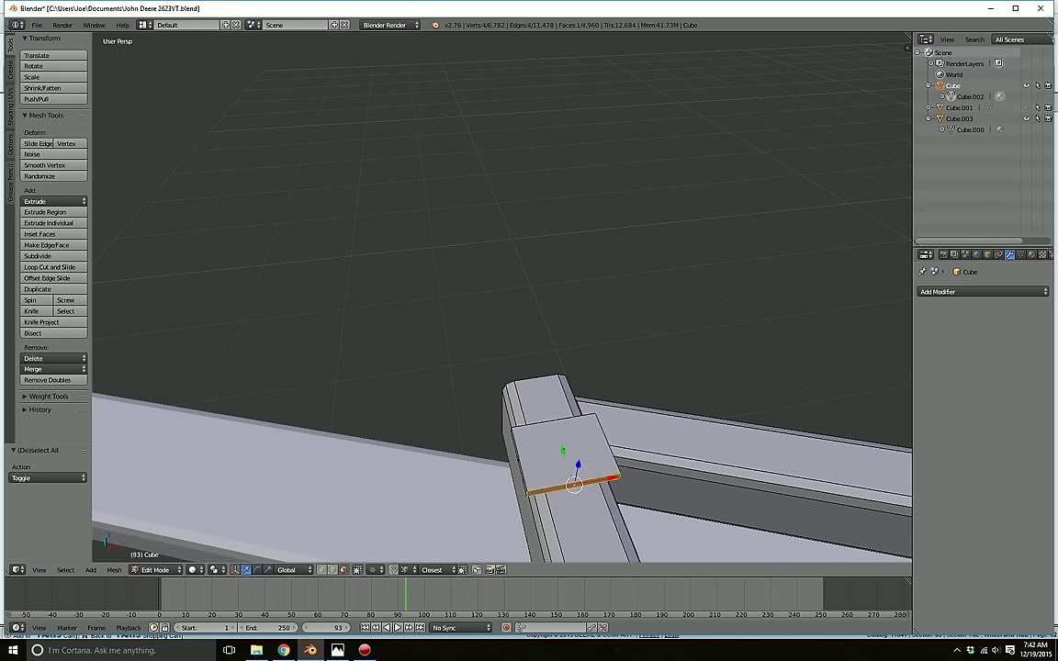
left_click(268, 570)
left_click_drag(613, 477, 597, 493)
key("a")
middle_click_drag(597, 492, 450, 290)
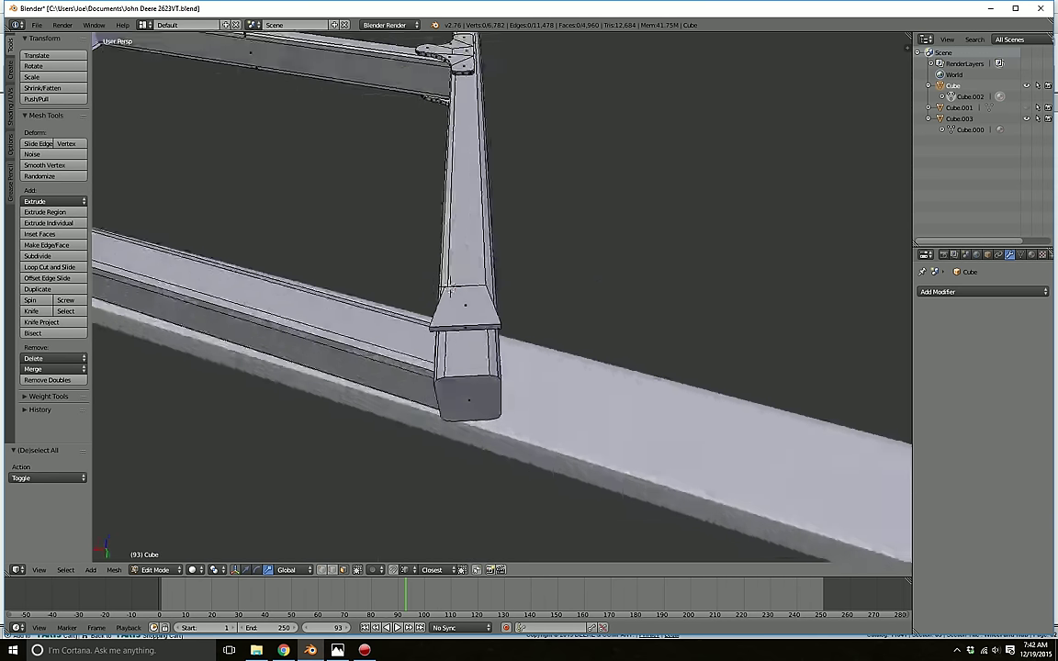
- Move the plate's wide outer face 0.044 along Y and extrude it about 0.05 toward the beam end
middle_click_drag(487, 367, 364, 356)
right_click(449, 356)
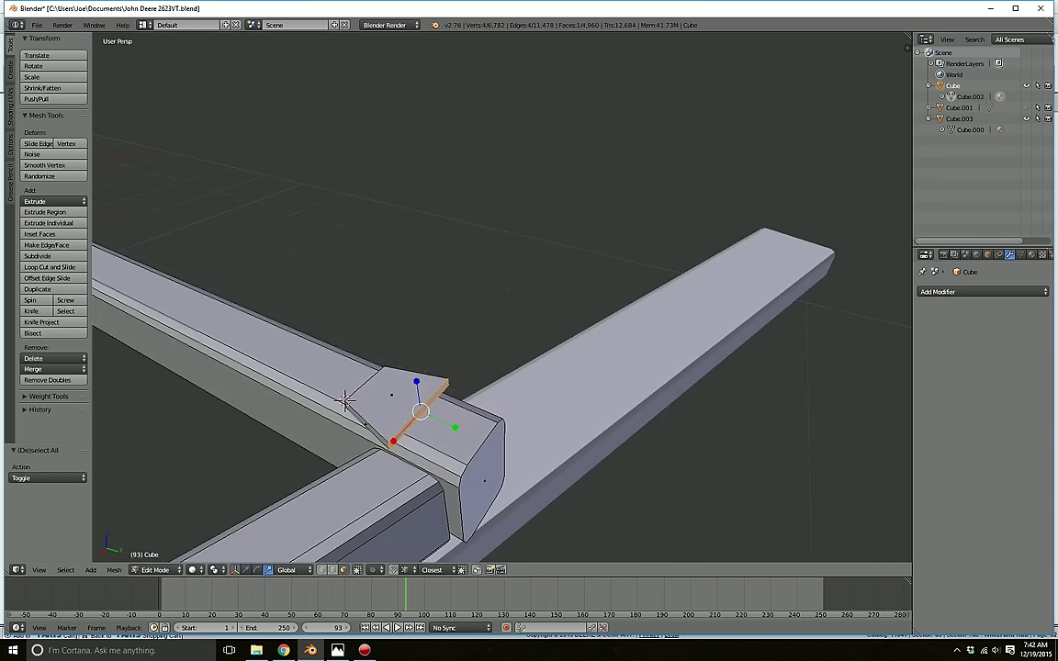
left_click(245, 570)
key("g")
key("y")
left_click_drag(485, 438, 487, 439)
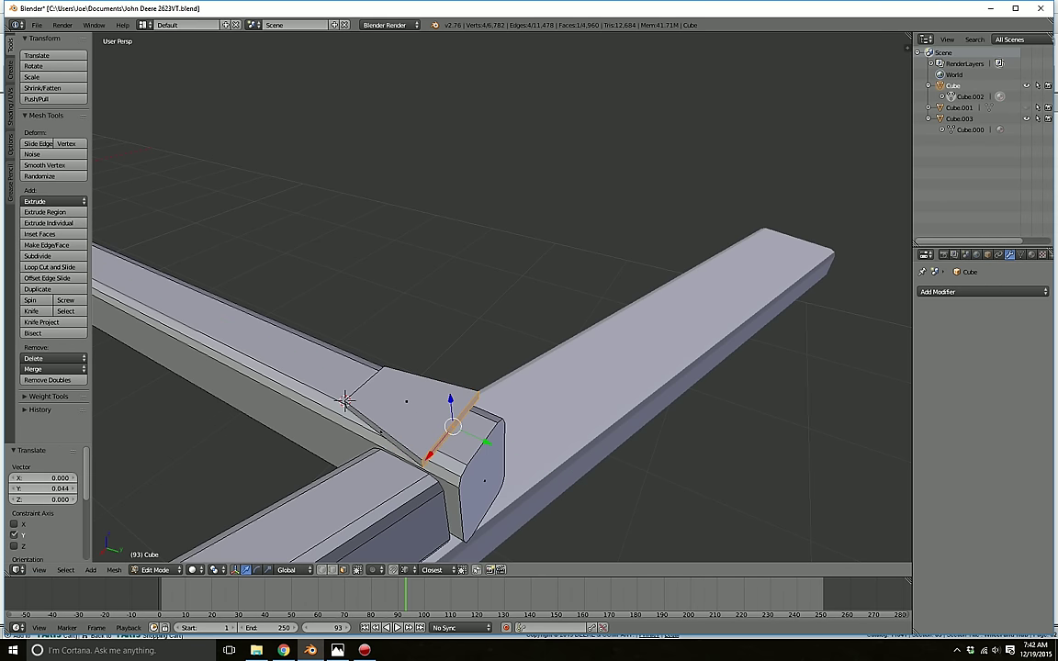
key("e")
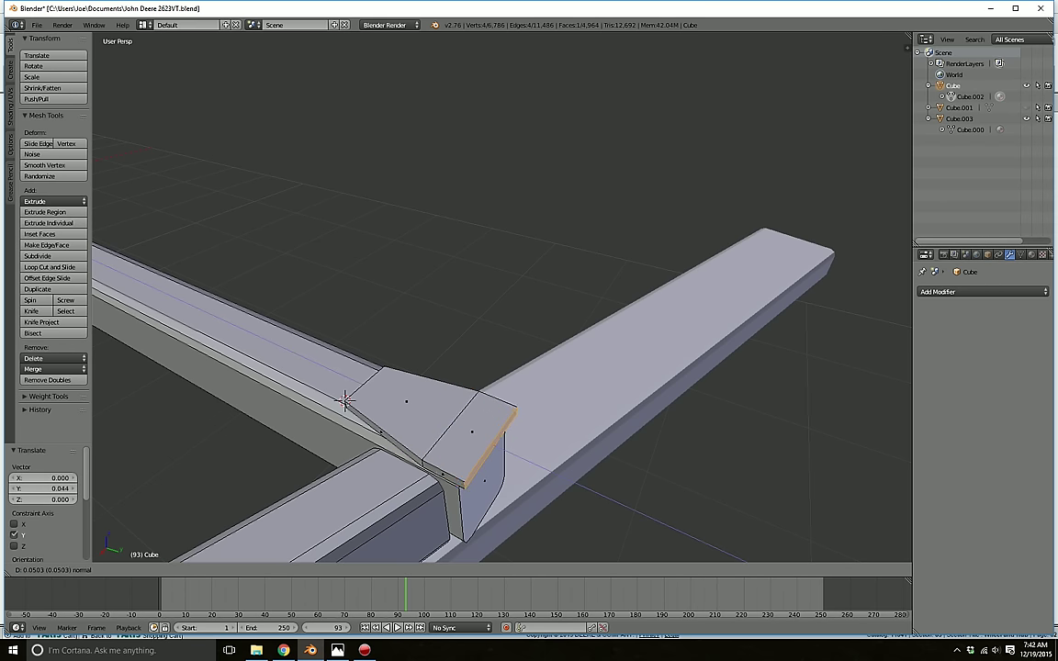
left_click(492, 443)
- Extrude both side faces of the new end section and scale them apart by 1.917 along X to form side arms
key("a")
right_click(445, 474)
middle_click_drag(444, 475, 268, 448)
right_click(509, 425, "shift")
key("e")
right_click(509, 426)
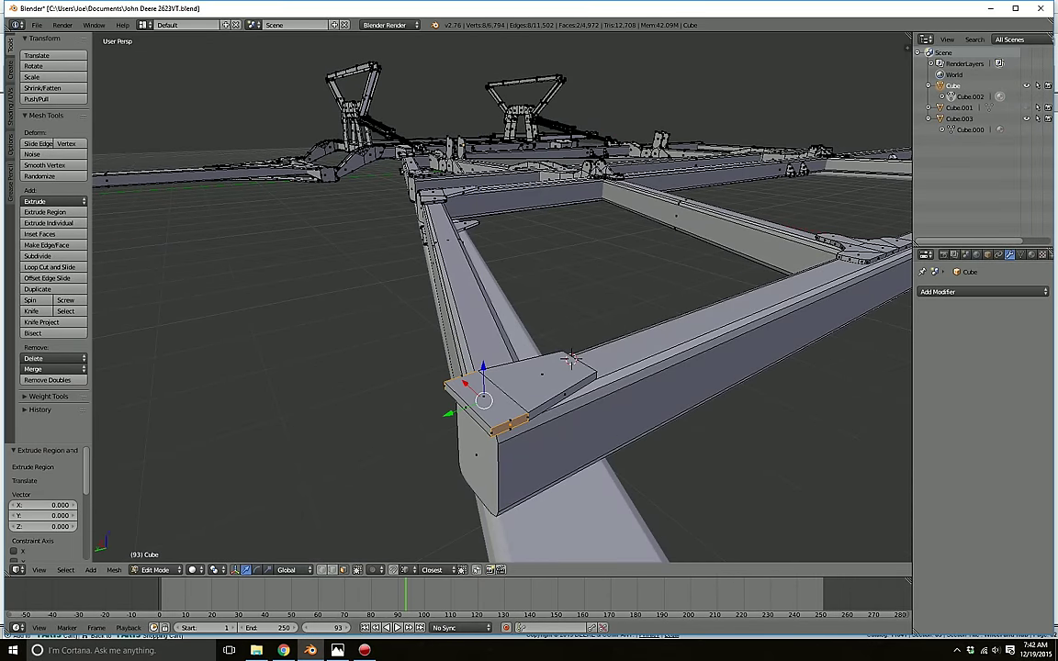
middle_click_drag(510, 425, 579, 450)
left_click(267, 571)
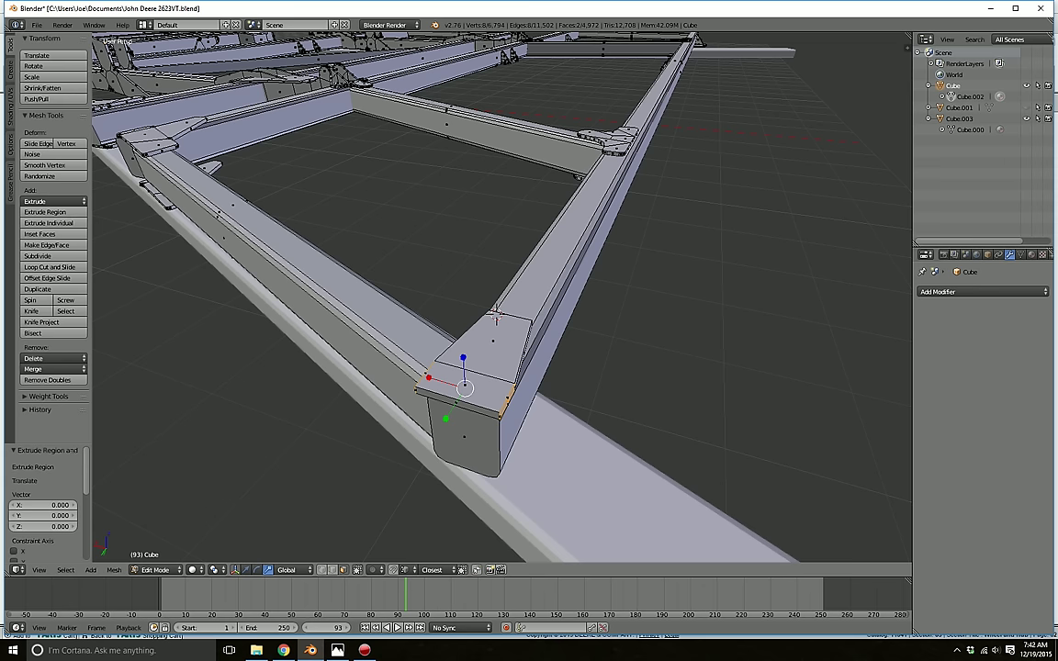
key("s")
key("x")
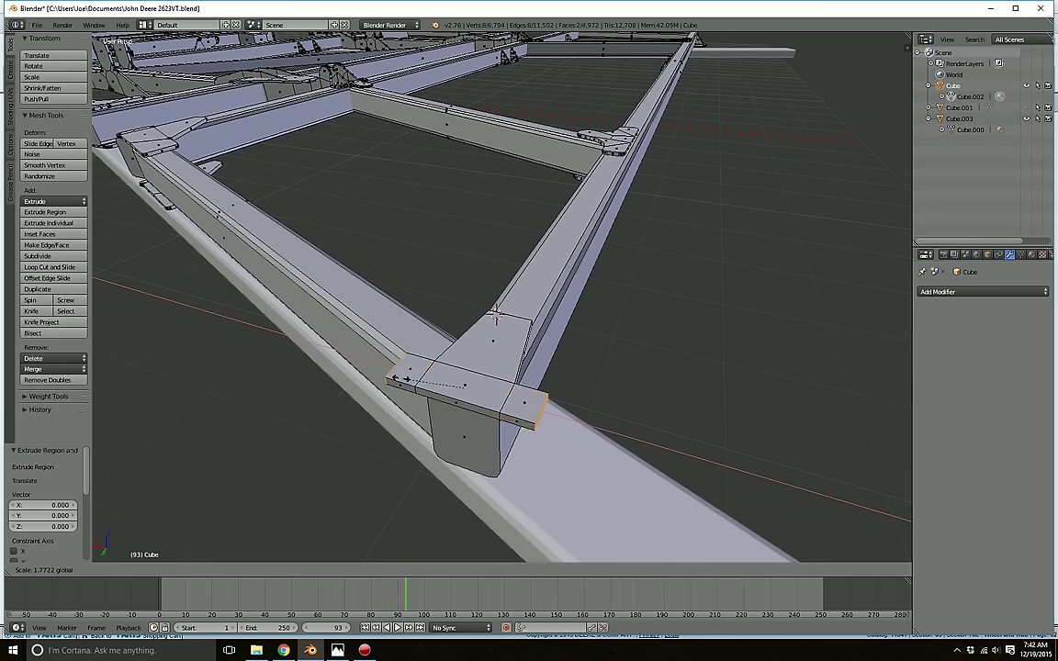
left_click(396, 379)
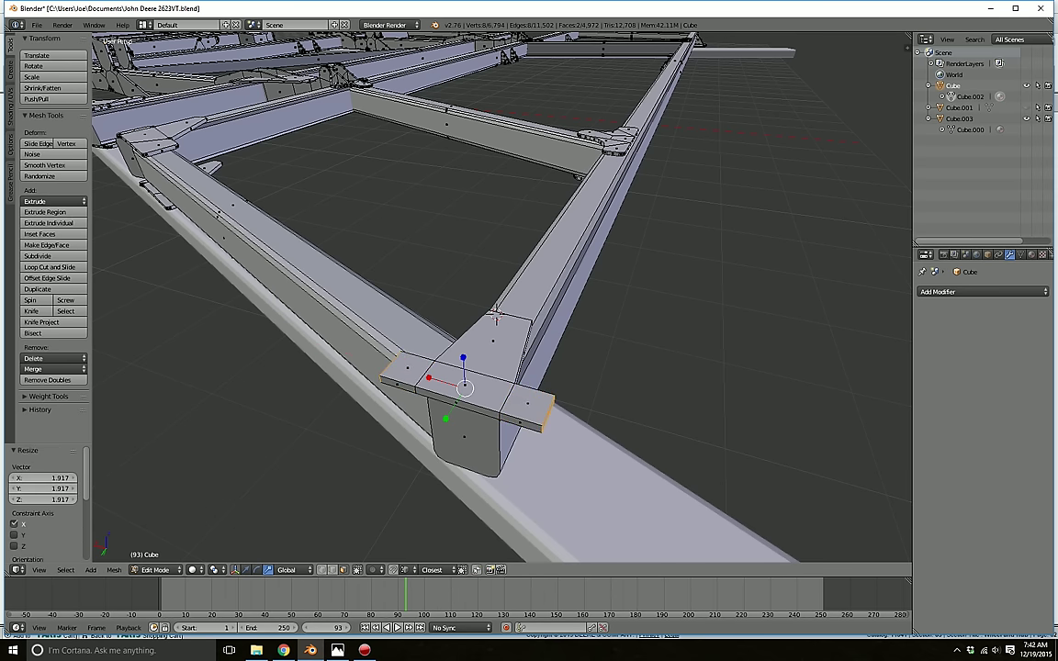
- Extrude the outward-facing end faces of both side arms past the beam end to form two prongs
left_click(395, 380)
key("a")
middle_click_drag(395, 379, 469, 369)
right_click(411, 467)
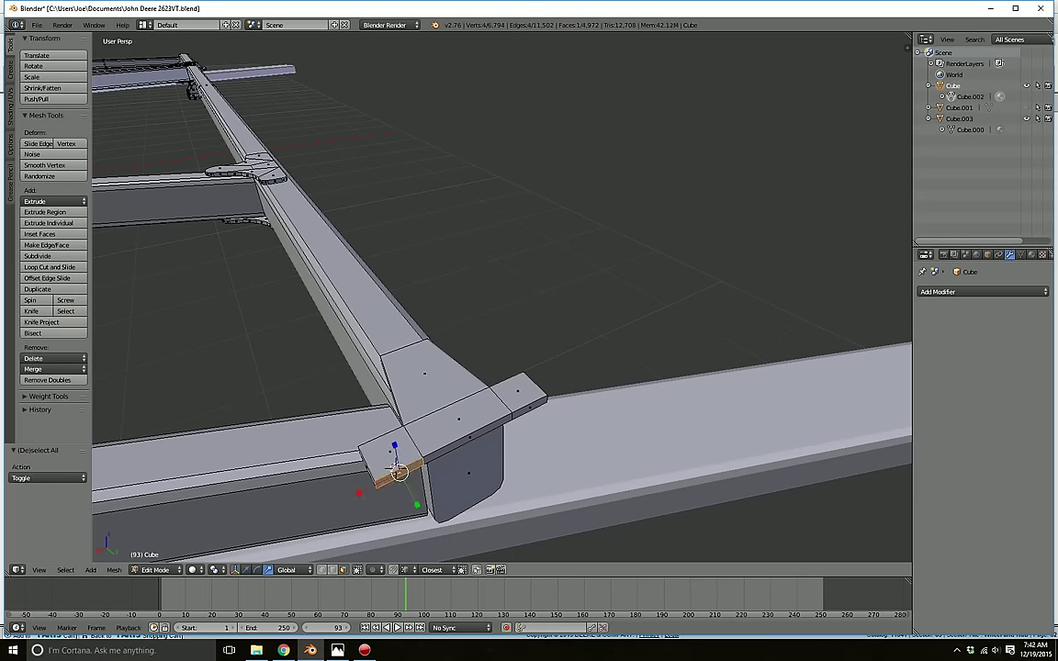
right_click(530, 409, "shift")
middle_click_drag(530, 408, 817, 450)
key("e")
left_click(608, 429)
- Select the whole linked bracket and shift it slightly back along Y on the beam
key("a")
middle_click_drag(585, 346, 450, 319)
key("l")
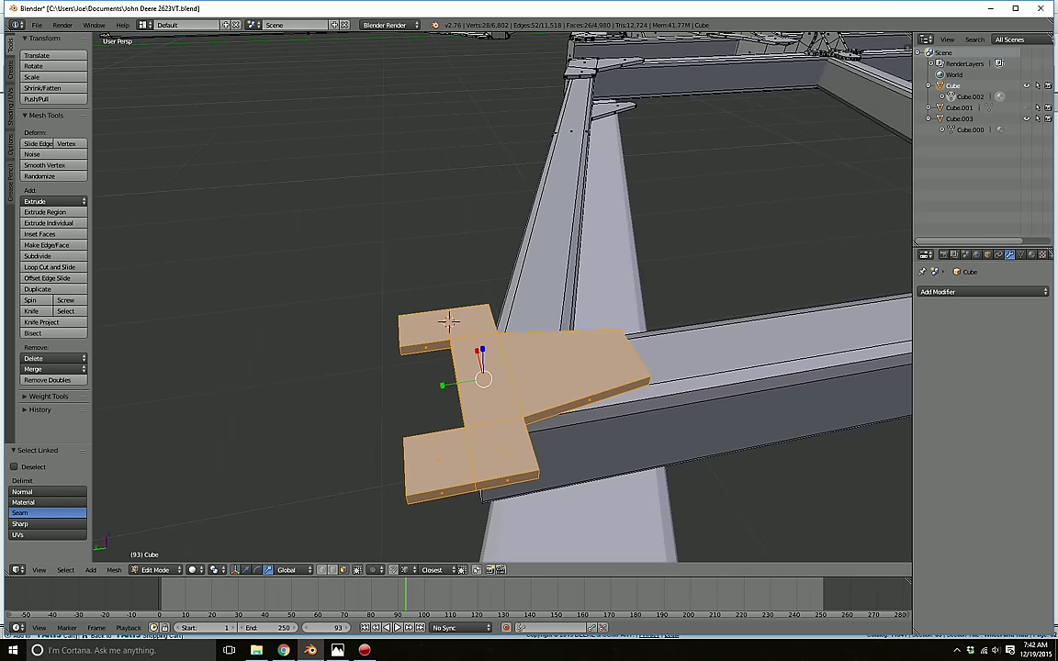
left_click(246, 570)
middle_click_drag(349, 441, 581, 426)
mouse_move(557, 473)
left_mouse_down()
mouse_move(534, 474)
mouse_move(544, 474)
left_mouse_up()
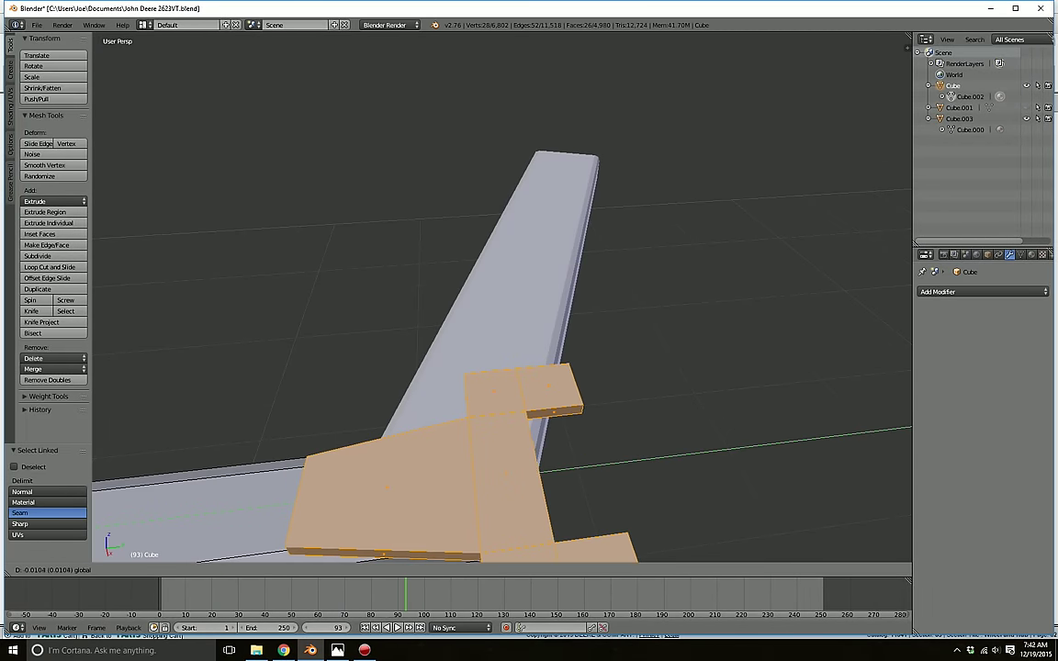
key("a")
middle_click_drag(546, 470, 774, 343)
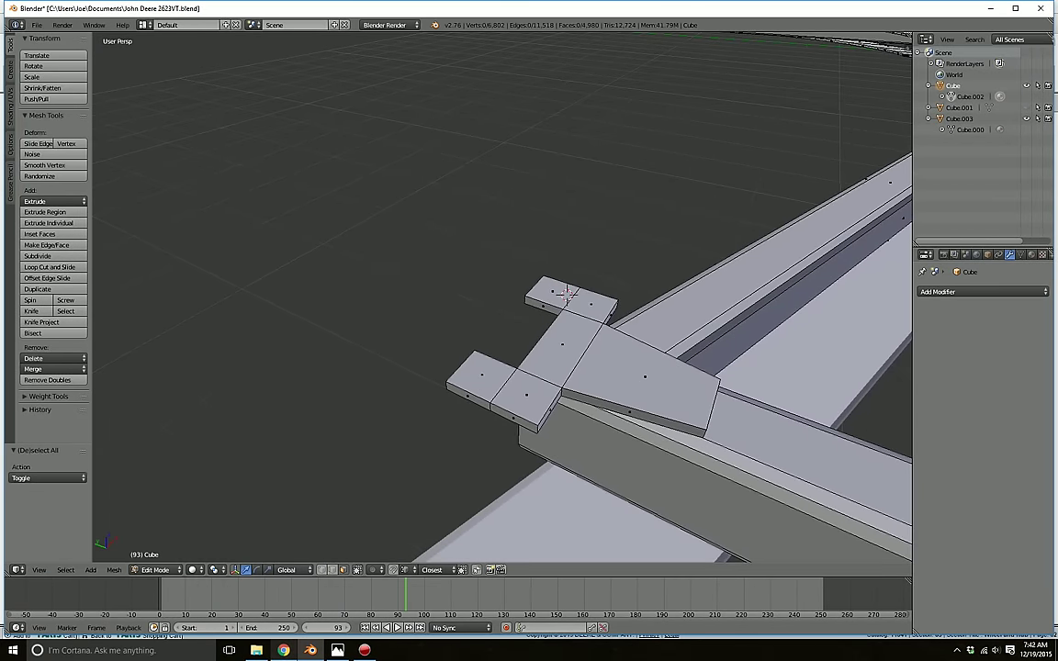
- Recheck the gauge wheel diagram, and delete all faces of the bracket's tapered rear section
left_click(284, 651)
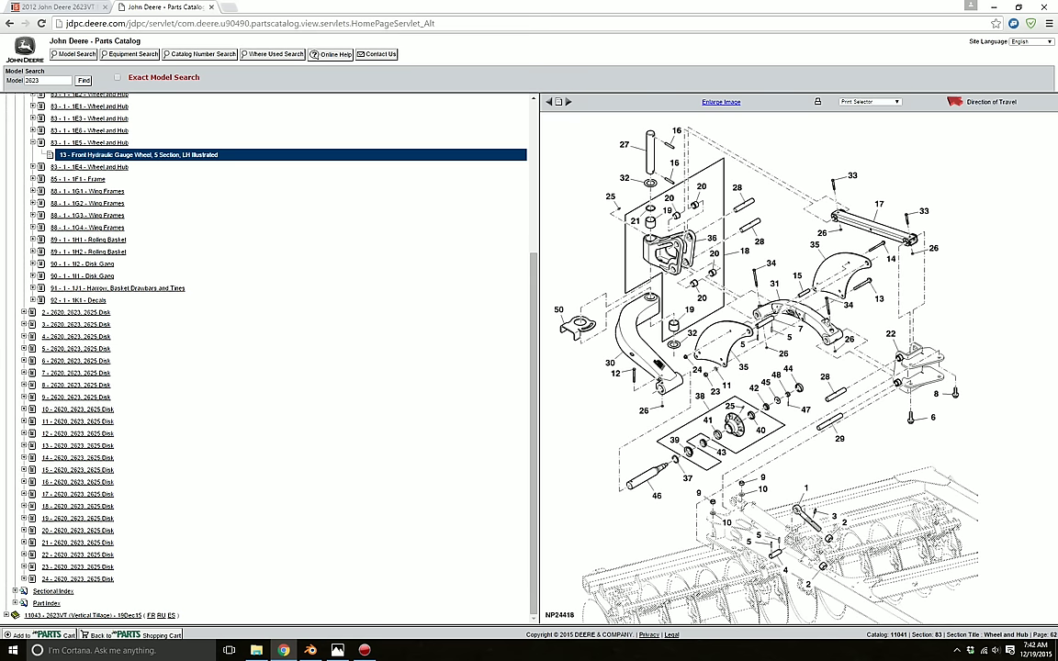
mouse_move(310, 650)
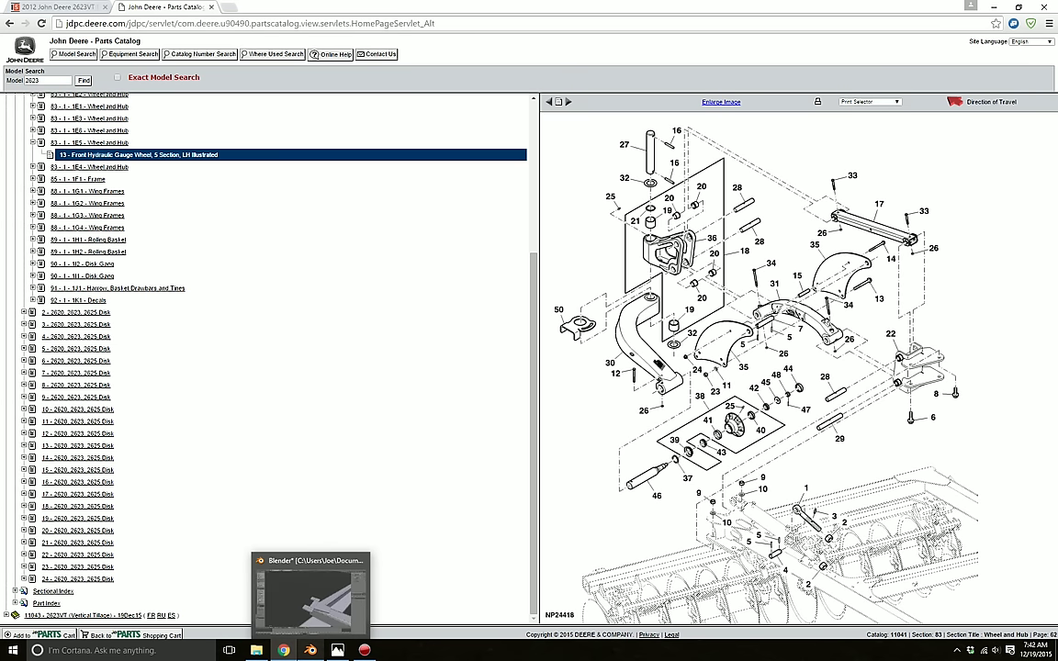
left_click(310, 650)
middle_click_drag(533, 395, 478, 358)
middle_click_drag(588, 413, 525, 351, "shift")
right_click(636, 450)
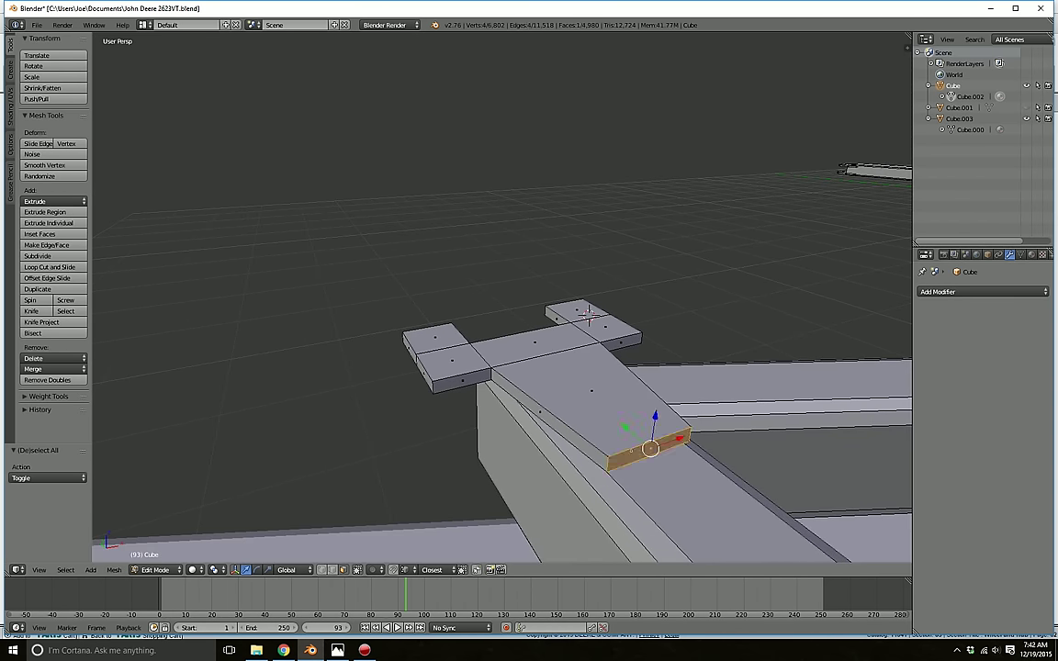
right_click(593, 411, "shift")
right_click(545, 416, "shift")
middle_click_drag(547, 416, 454, 430)
right_click(481, 450, "shift")
key("x")
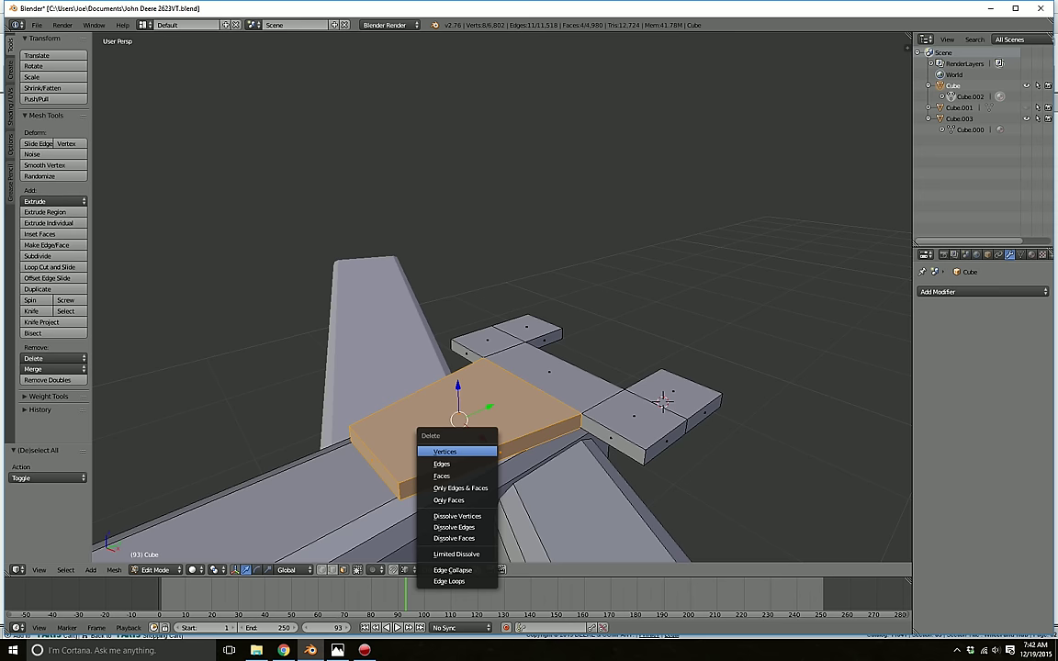
left_click(442, 476)
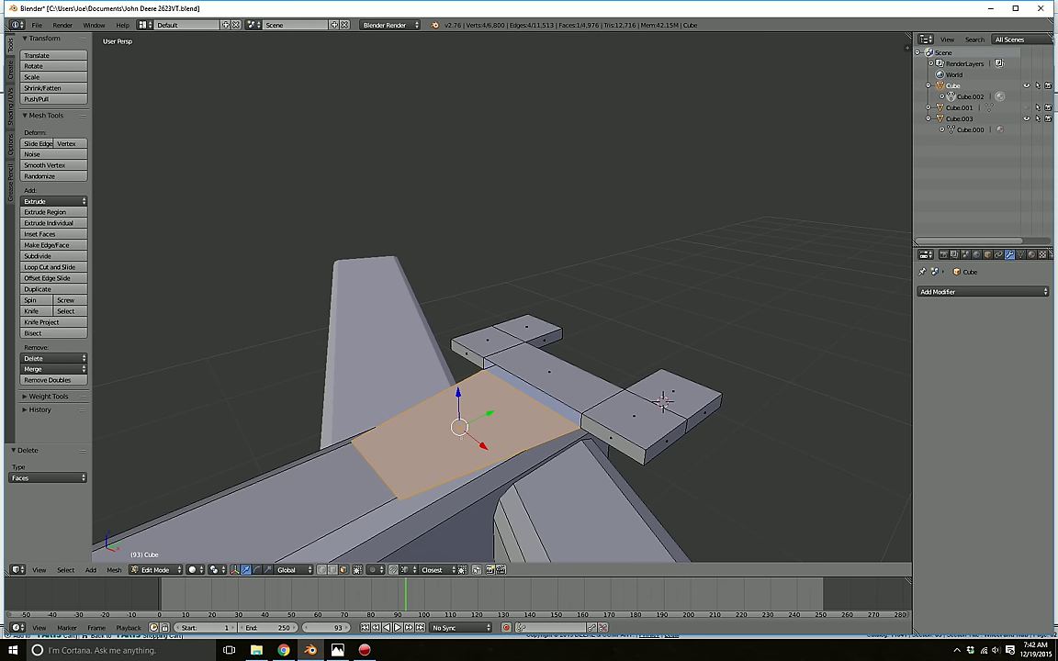
key("x")
left_click(437, 439)
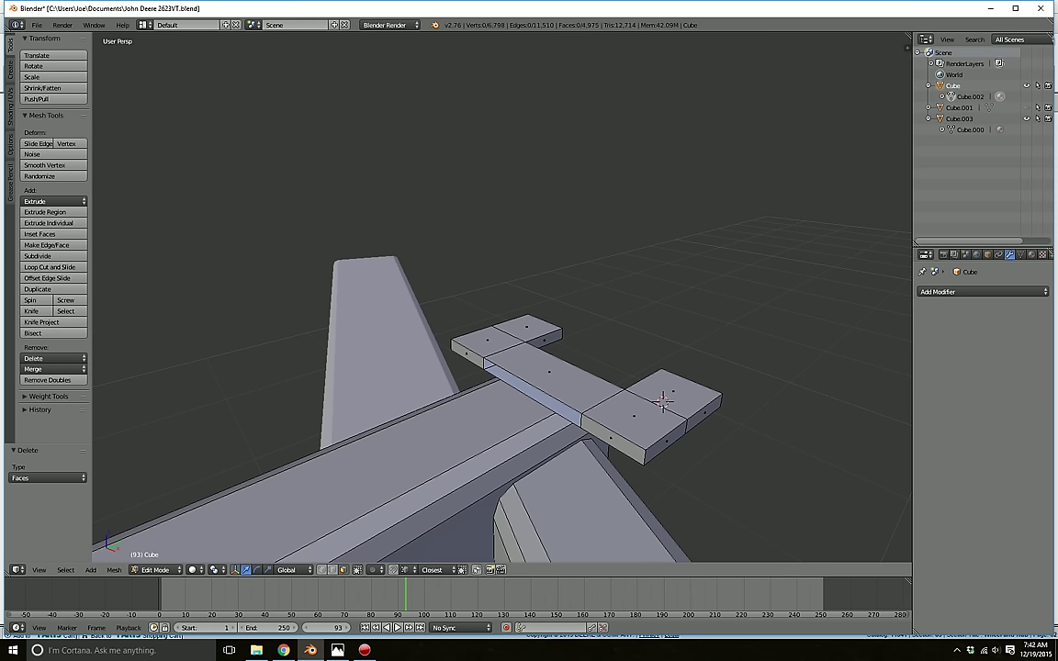
- Select the open edges along the bracket's rear side and fill the gap with a face
left_click(332, 569)
key("c")
left_click(530, 391)
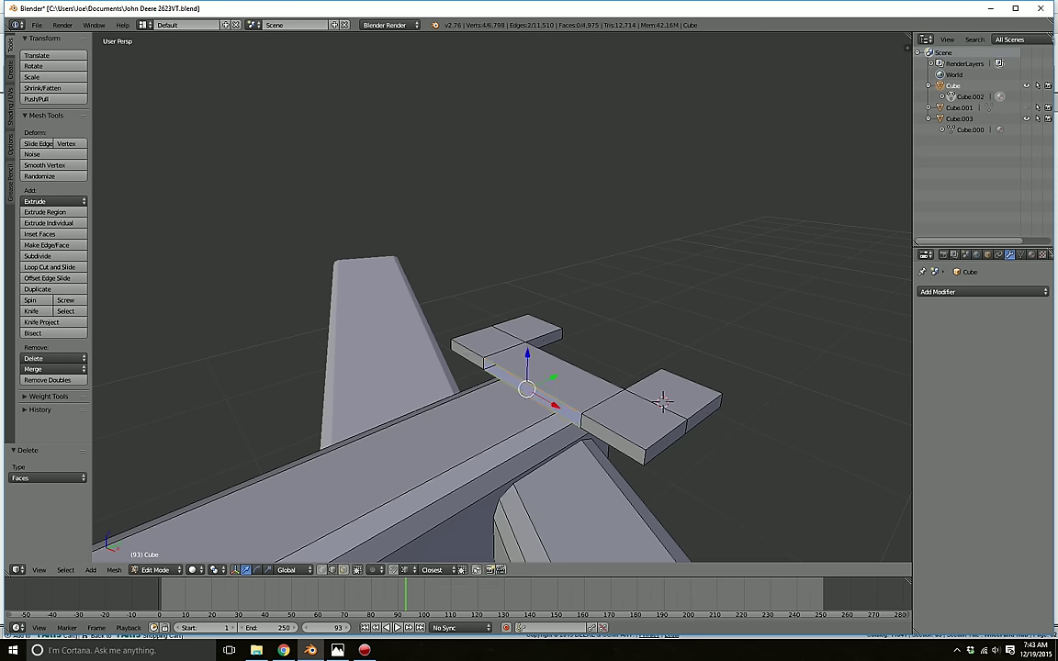
key("f")
key("a")
middle_click_drag(642, 404, 643, 340)
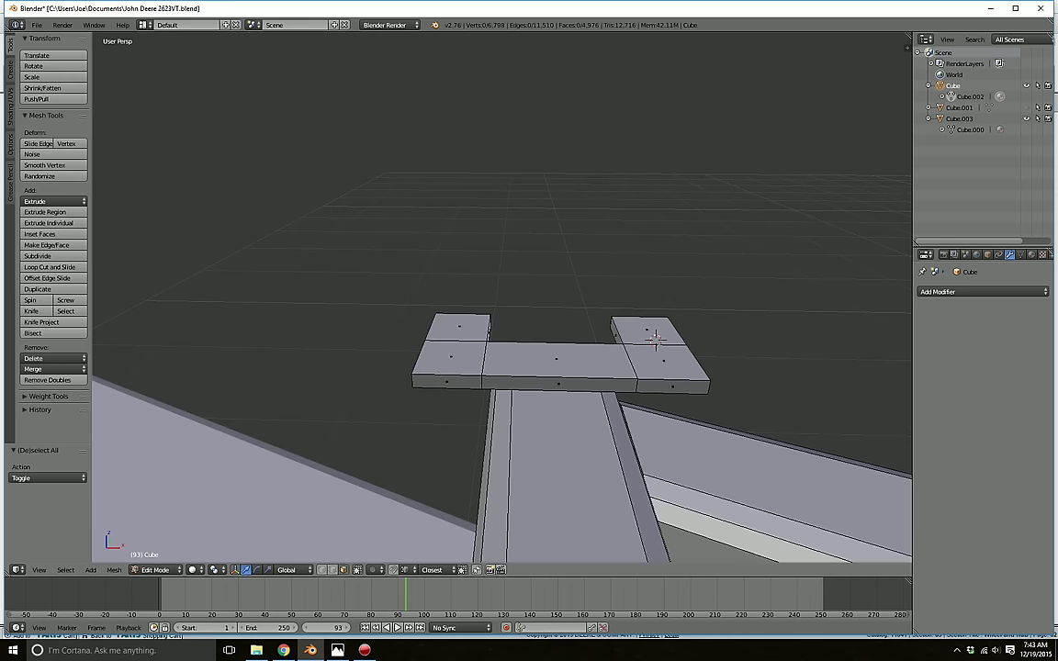
- Move the bracket's rear face 0.097 back along Y and scale it along X to about 0.47 to taper the plate
left_click(571, 378)
right_click(567, 382)
middle_click_drag(567, 382, 662, 415)
left_click_drag(492, 306, 608, 339)
middle_click_drag(608, 339, 512, 338)
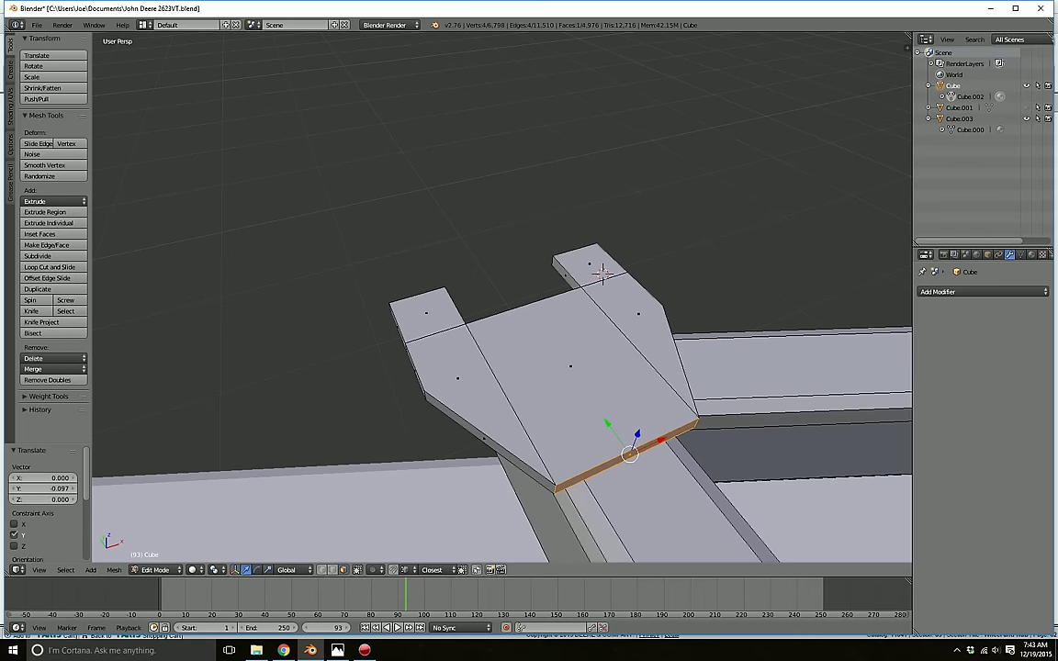
left_click(267, 570)
left_click_drag(663, 439, 649, 455)
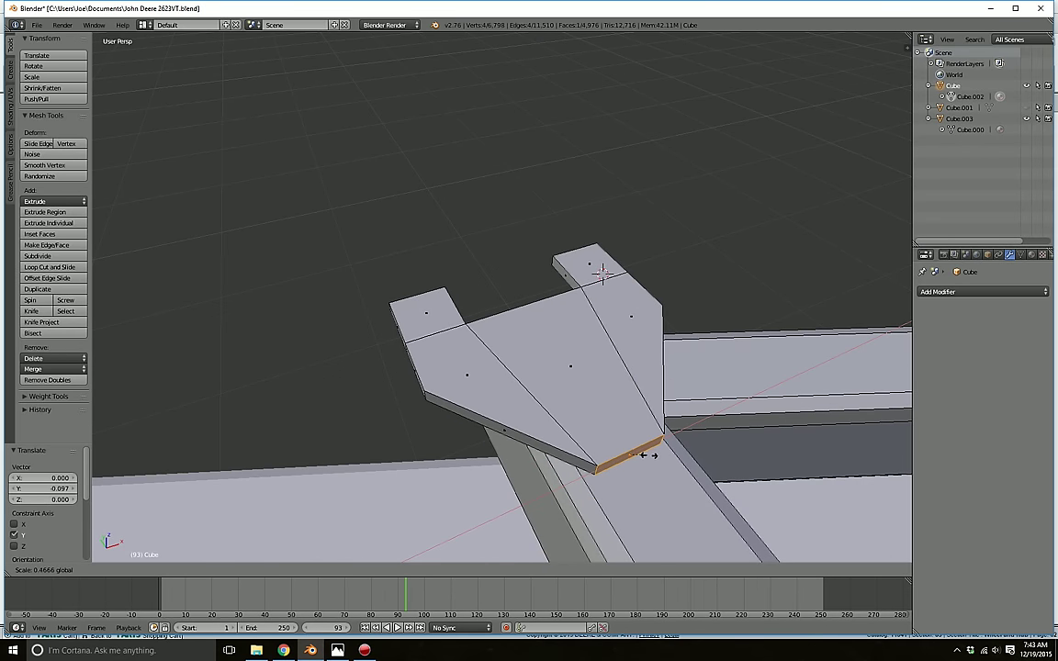
key("a")
middle_click_drag(649, 452, 780, 464)
- Scale the inner side faces of the two prongs together along X to about 0.81, narrowing the gap between them
middle_click_drag(584, 264, 407, 315)
right_click(591, 413)
right_click(555, 426, "shift")
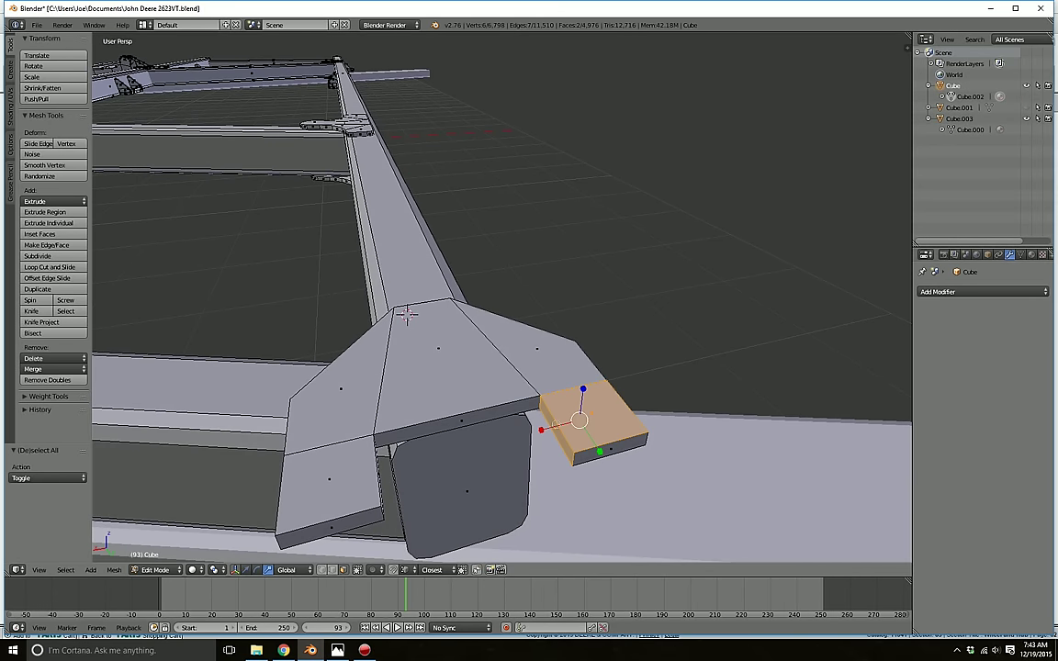
right_click(590, 413, "shift")
middle_click_drag(590, 414, 397, 397)
right_click(352, 378, "shift")
right_click(323, 371, "shift")
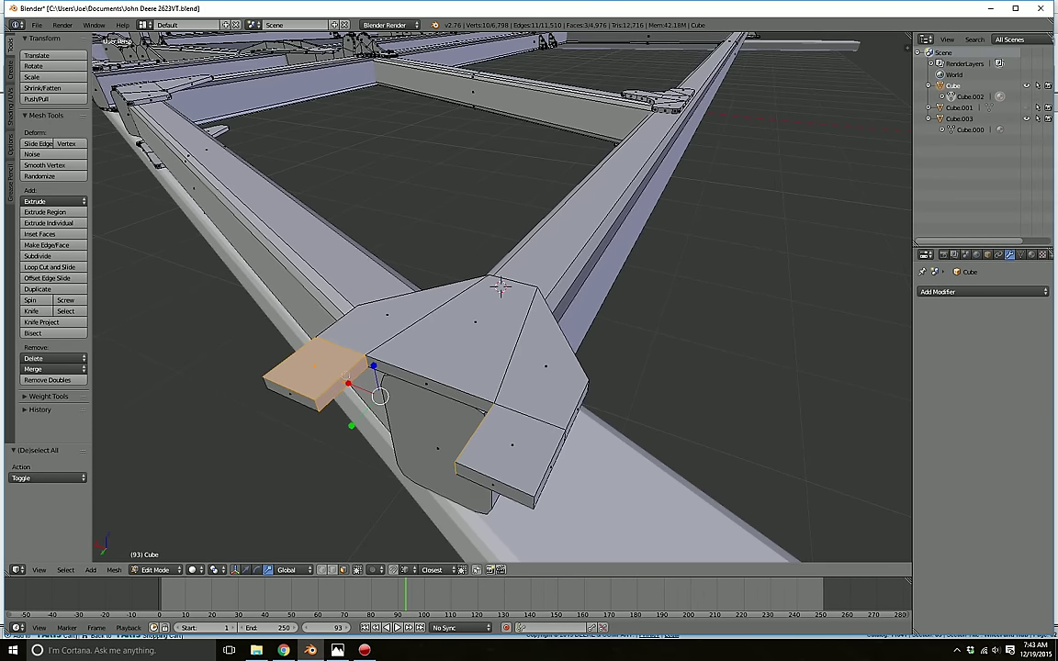
middle_click_drag(324, 371, 404, 430)
right_click(312, 380, "shift")
key("s")
key("x")
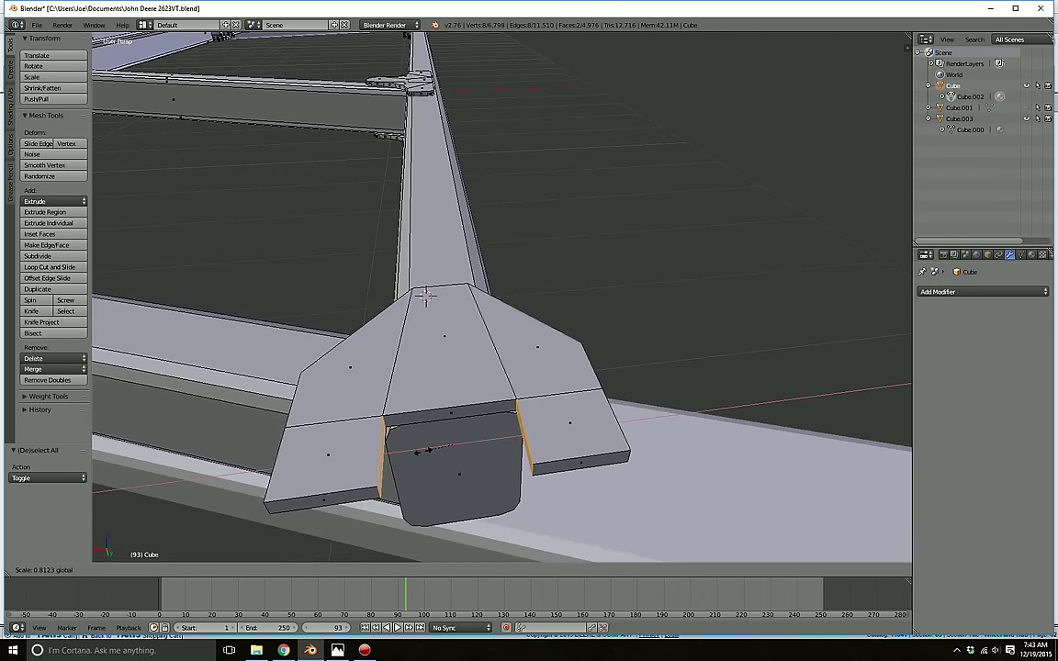
left_click(426, 451)
key("a")
- Move the outer corner edges of both side arms forward along Y to the base of the prongs
middle_click_drag(425, 296, 691, 387)
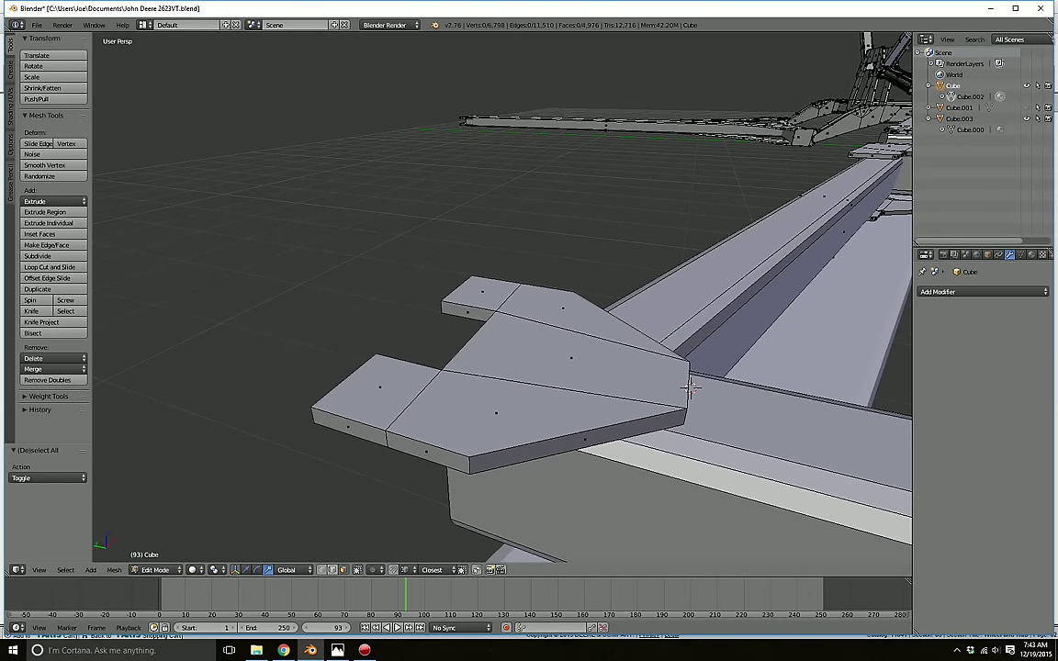
left_click(332, 570)
right_click(474, 464)
middle_click_drag(474, 464, 195, 448)
right_click(570, 465, "shift")
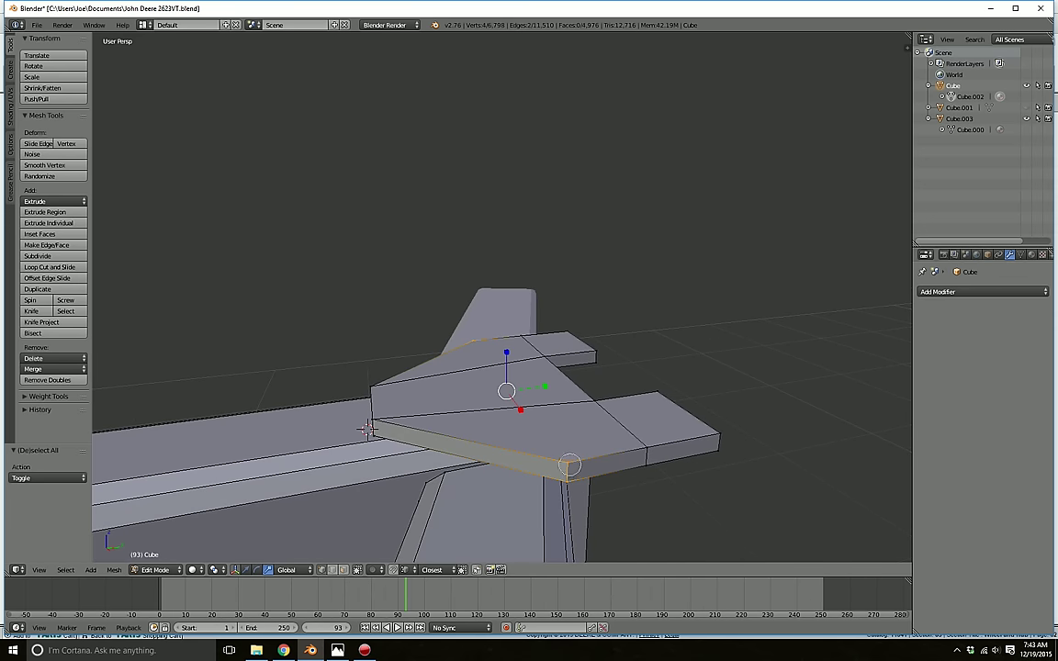
middle_click_drag(570, 465, 551, 497)
scroll(551, 497, "down", 1)
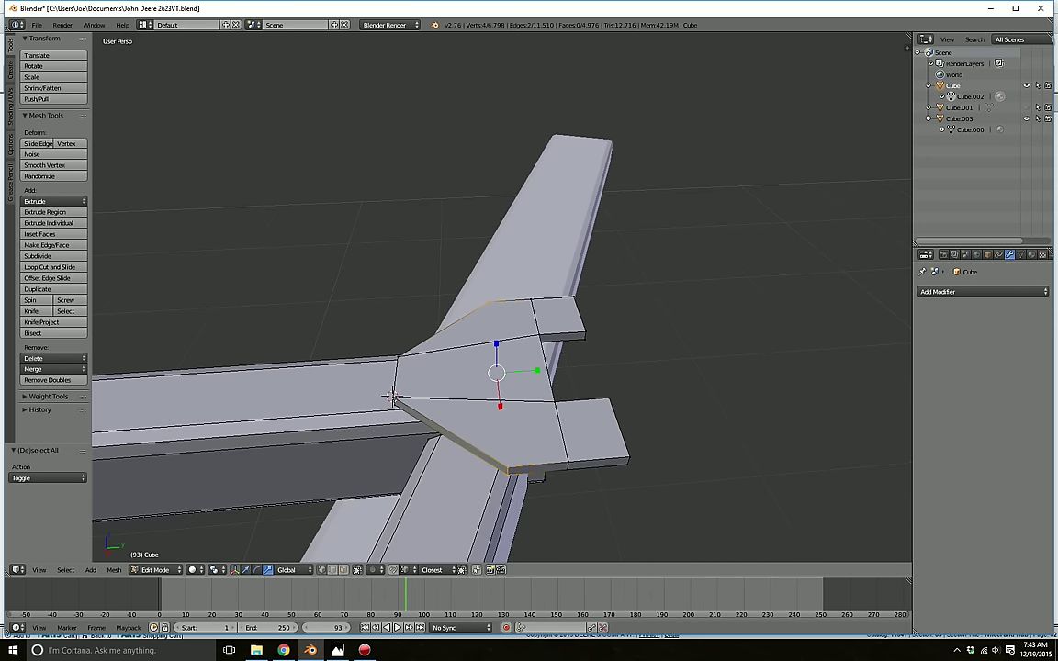
left_click(245, 570)
left_click_drag(536, 372, 588, 367)
key("a")
middle_click_drag(588, 367, 818, 360)
middle_click_drag(611, 340, 636, 345)
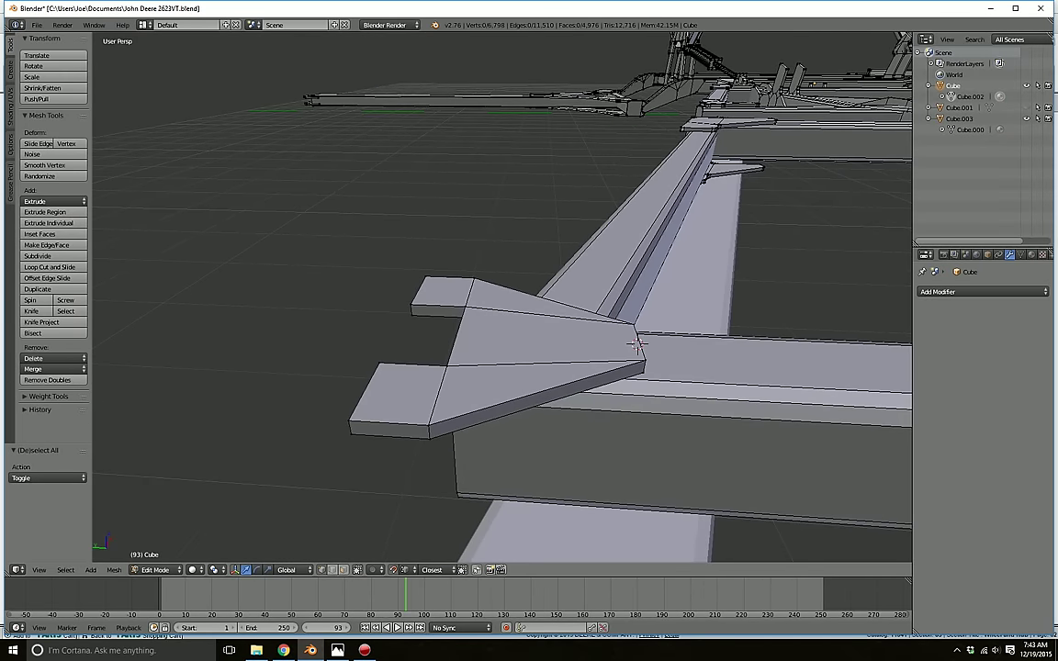
middle_click_drag(478, 322, 730, 337)
scroll(657, 363, "down", 3)
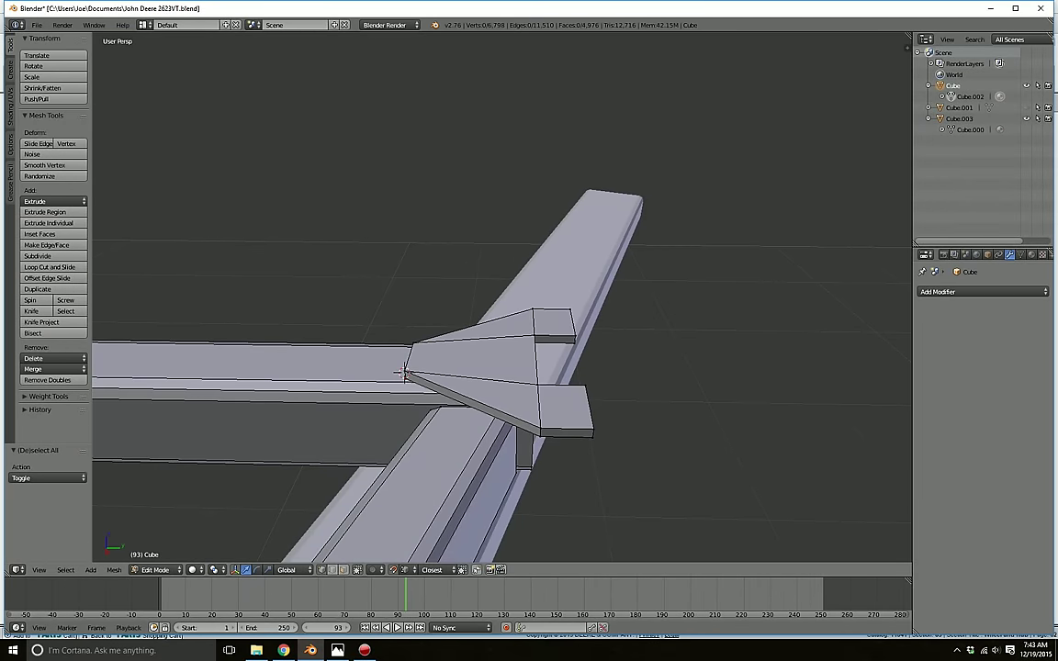
- Recheck the gauge wheel diagram, and undo the move of the two outer corner edges
key("alt+Tab")
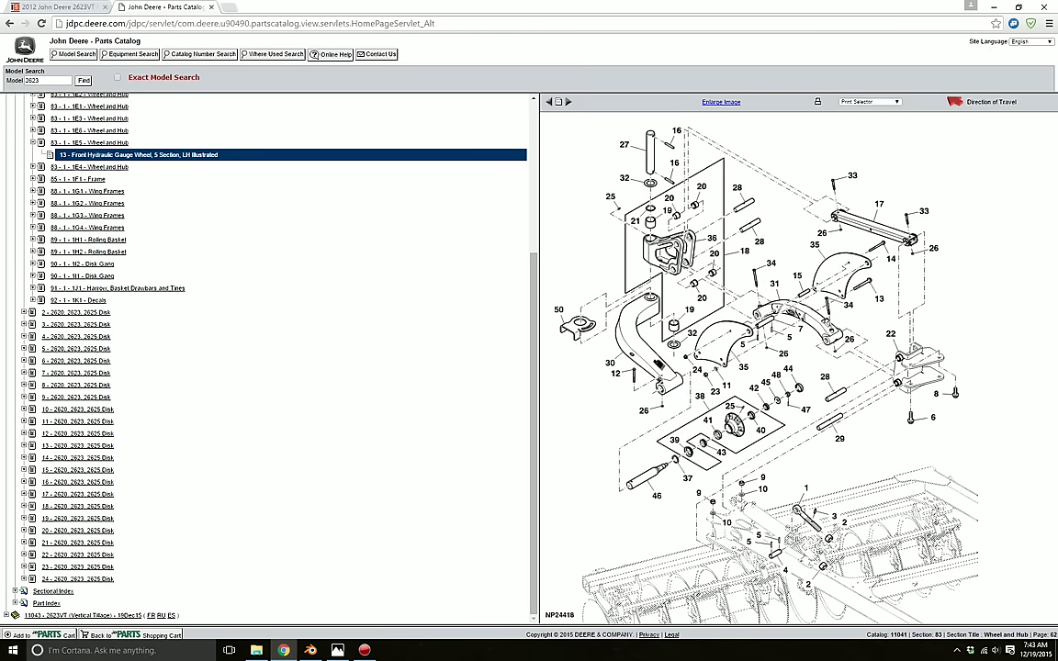
left_click(310, 650)
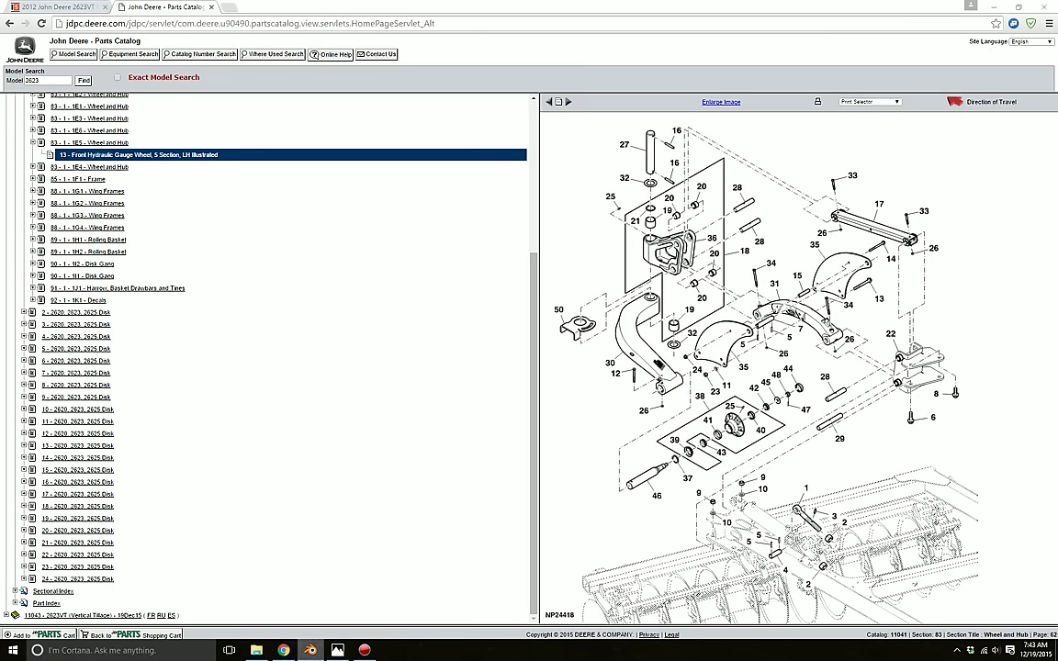
key("ctrl+z")
key("ctrl+z")
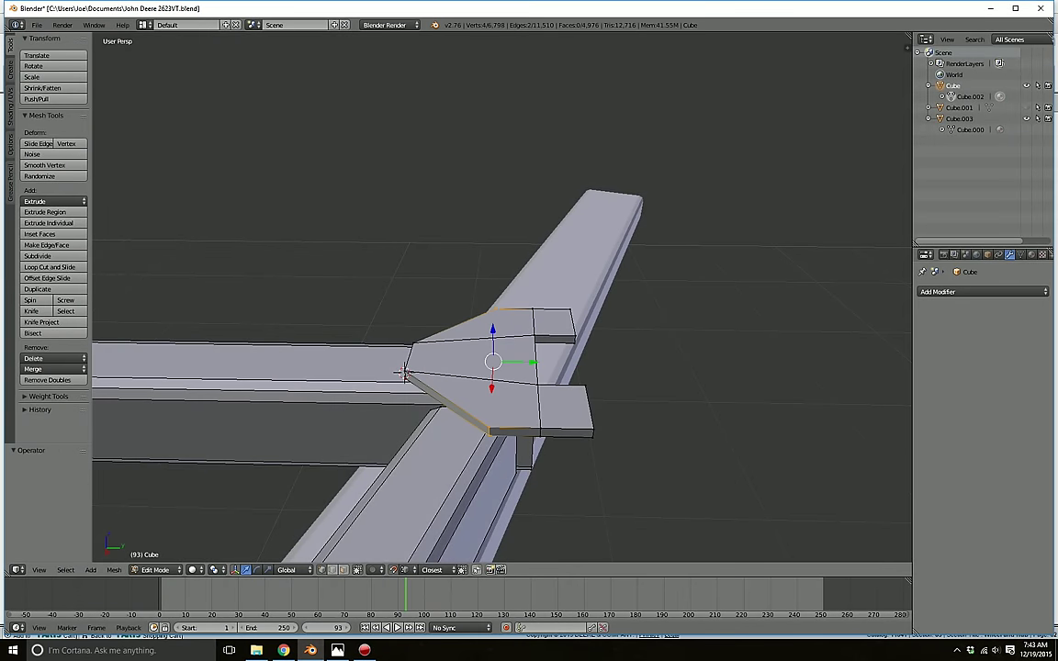
key("a")
- Move the outer corner edge of one side arm forward along Y to the base of its prong
middle_click_drag(459, 368, 684, 395)
scroll(515, 390, "up", 1)
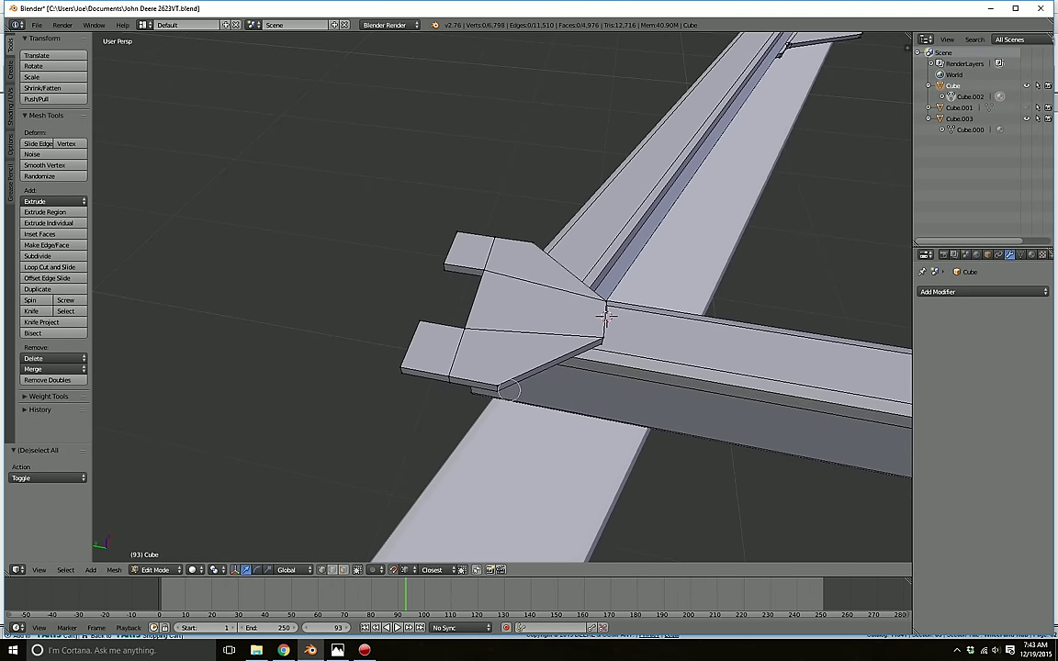
right_click(499, 386)
left_click_drag(465, 382, 417, 372)
key("a")
middle_click_drag(417, 372, 151, 363)
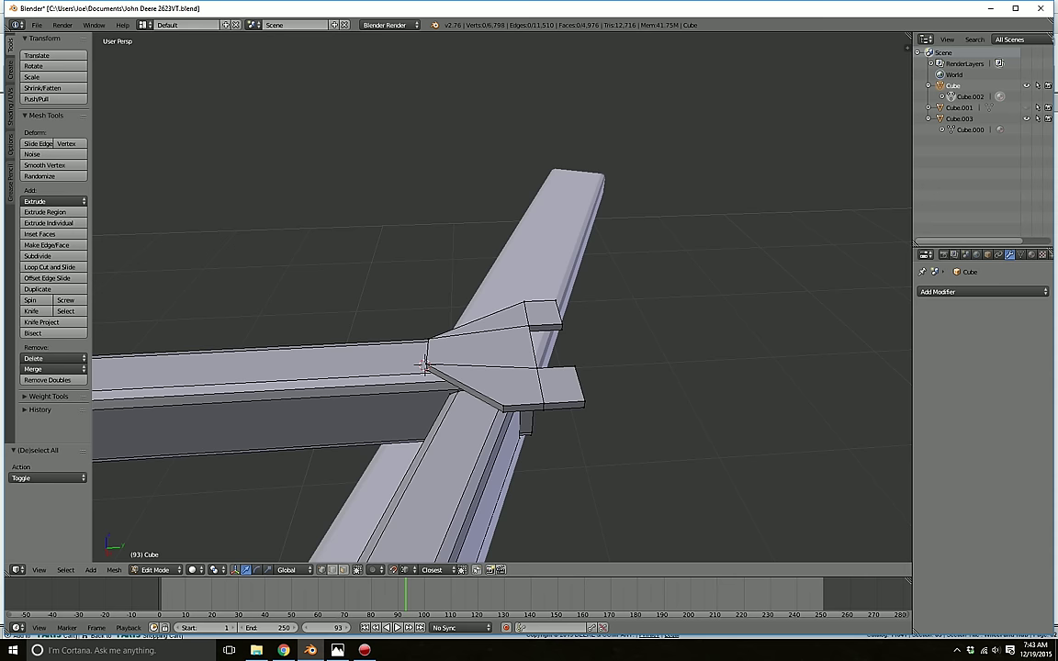
- Nudge the same arm's outer corner edge slightly back along Y, away from the prong
key("l")
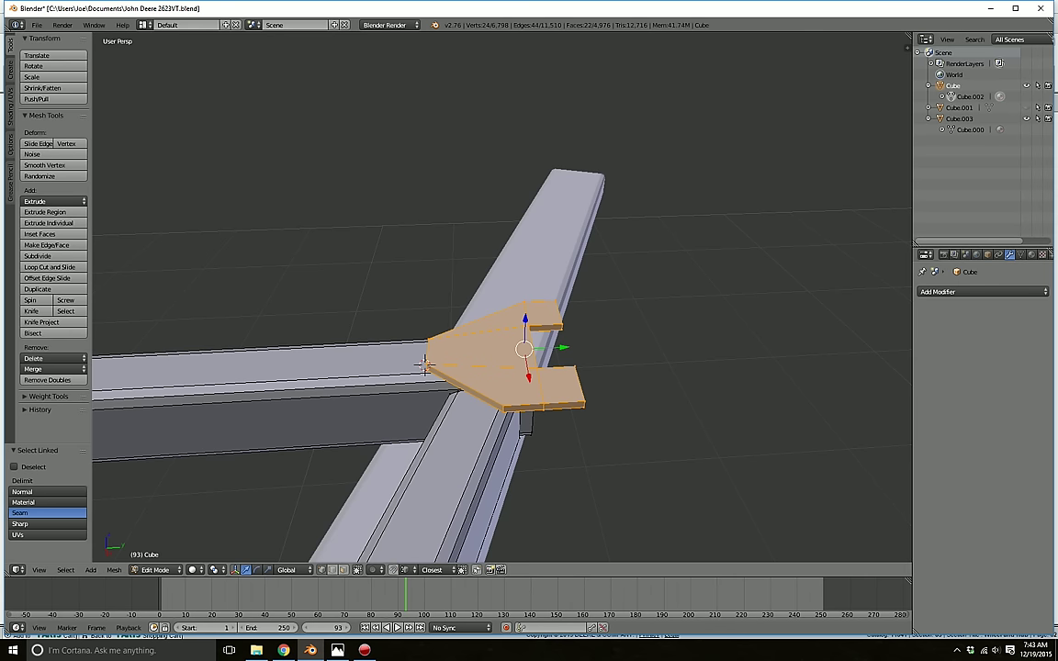
key("a")
right_click(503, 412)
right_click(436, 376, "shift")
middle_click_drag(435, 376, 584, 346)
left_click(462, 353)
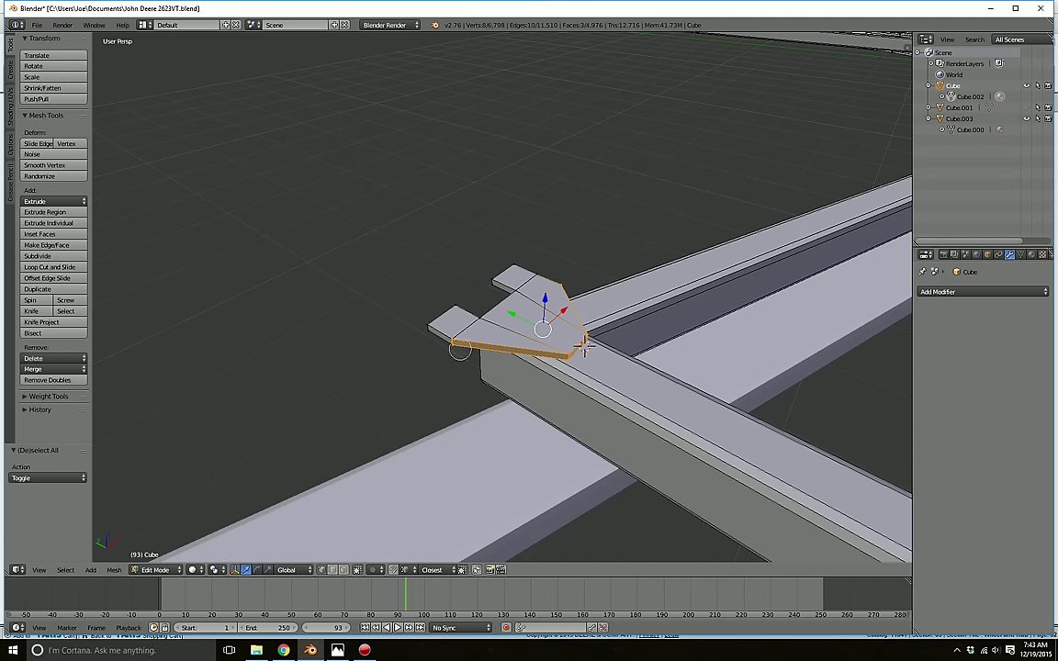
right_click(461, 353)
middle_click_drag(461, 352, 511, 363)
left_click_drag(499, 302, 514, 306)
key("a")
middle_click_drag(514, 306, 307, 310)
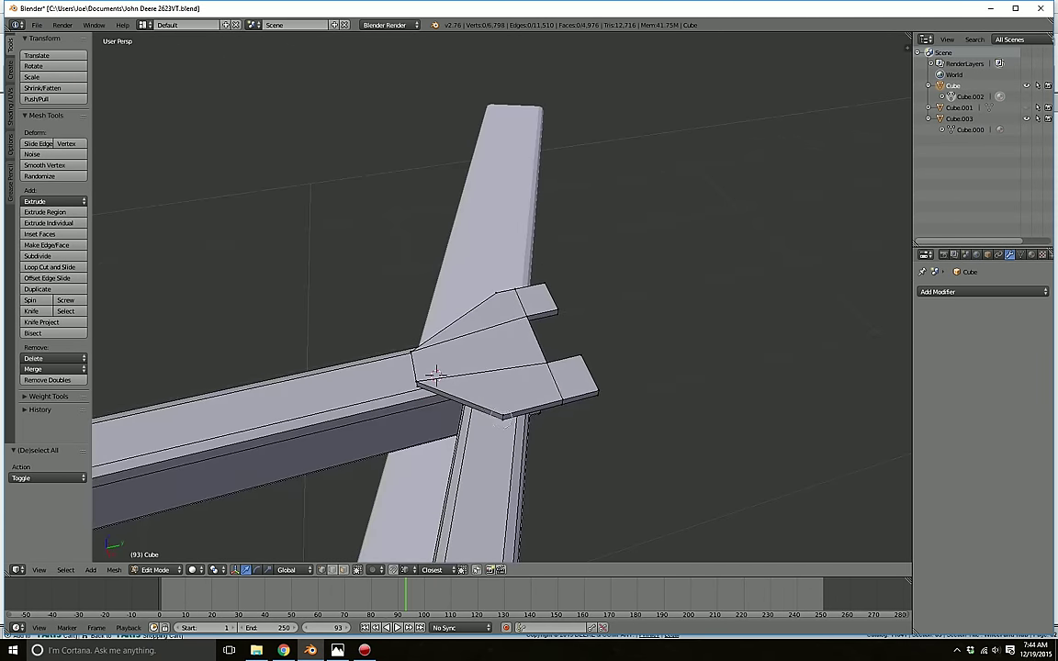
- Try to move the opposite arm's outer corner edge further back along Y
right_click(503, 417)
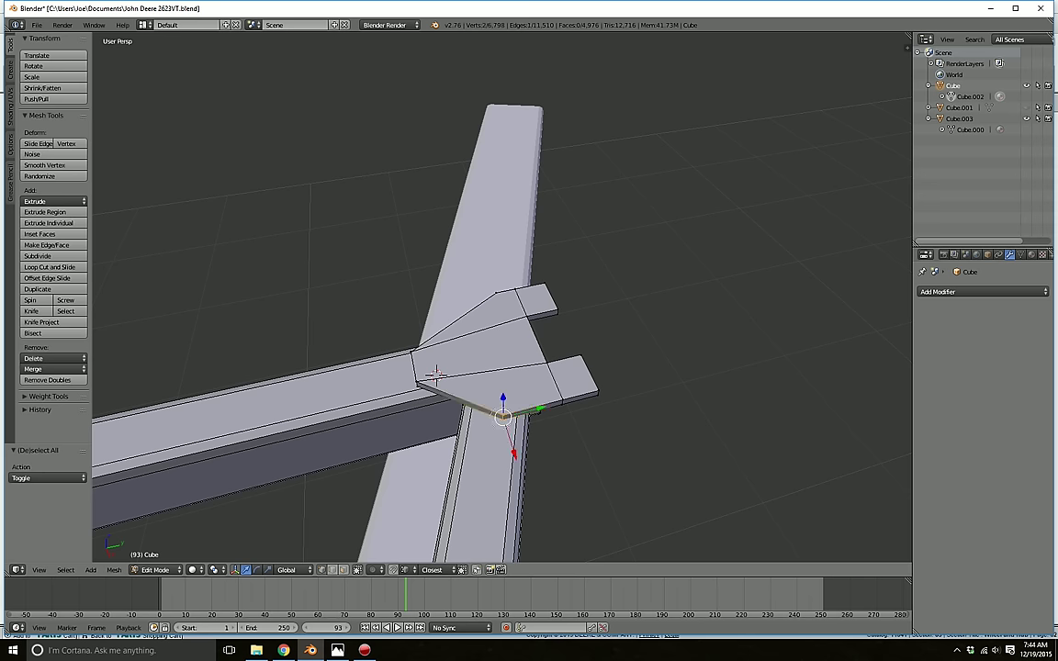
key("g")
key("y")
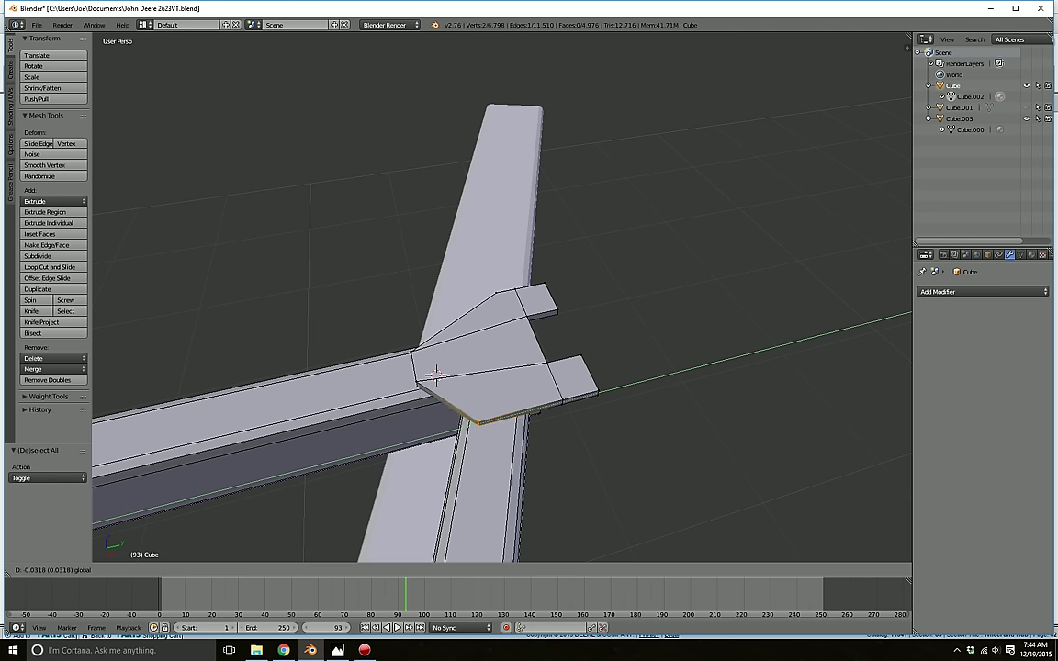
left_click(514, 413)
key("ctrl+z")
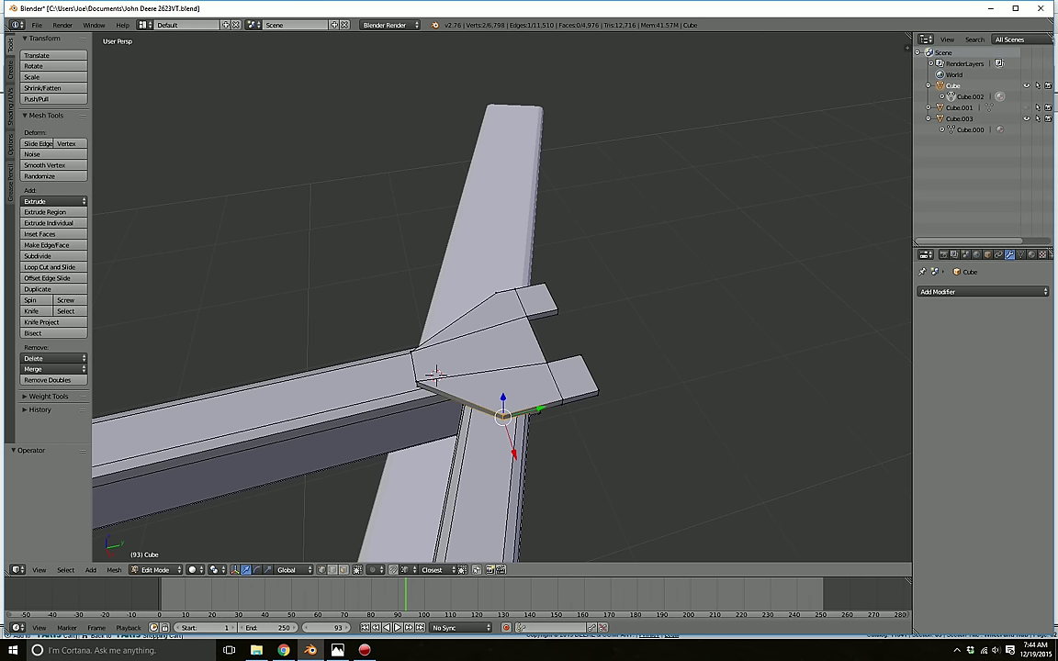
key("ctrl+z")
key("a")
key("a")
middle_click_drag(515, 413, 803, 338)
middle_click_drag(518, 282, 577, 258, "shift")
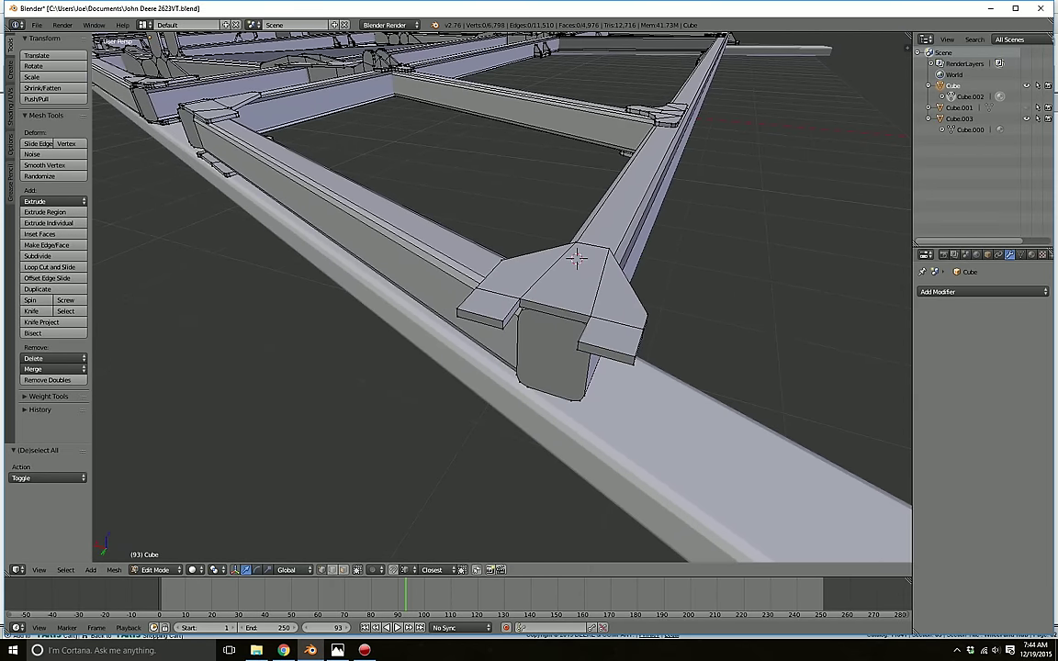
- Recheck the gauge wheel diagram, and duplicate the bracket face between the prongs, moving the copy 0.145 down along Z below the beam end
mouse_move(284, 651)
left_click(290, 548)
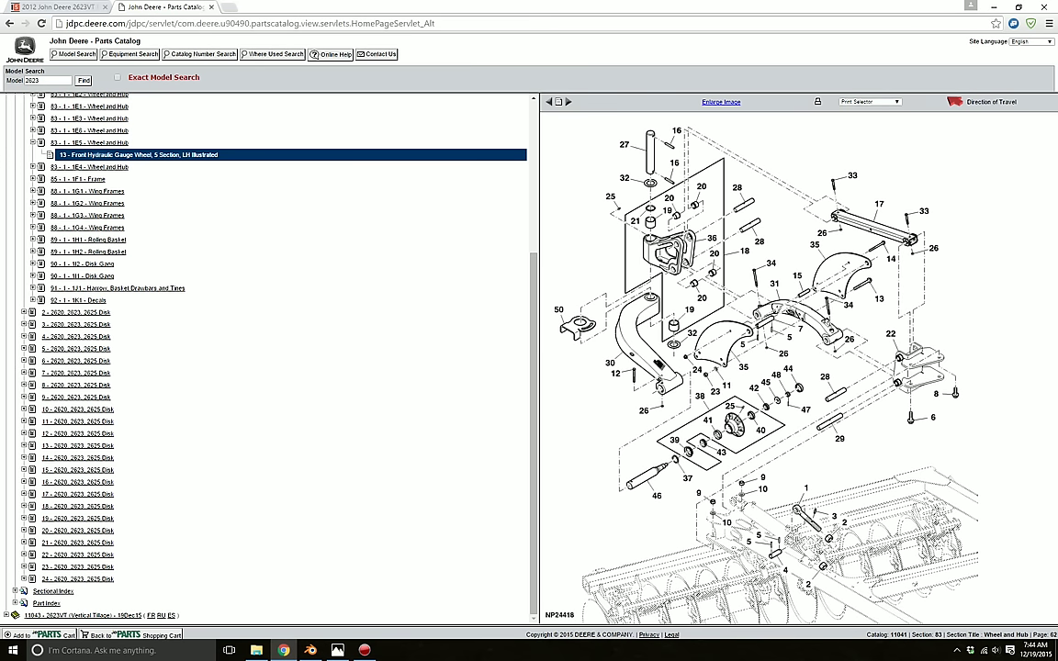
mouse_move(310, 650)
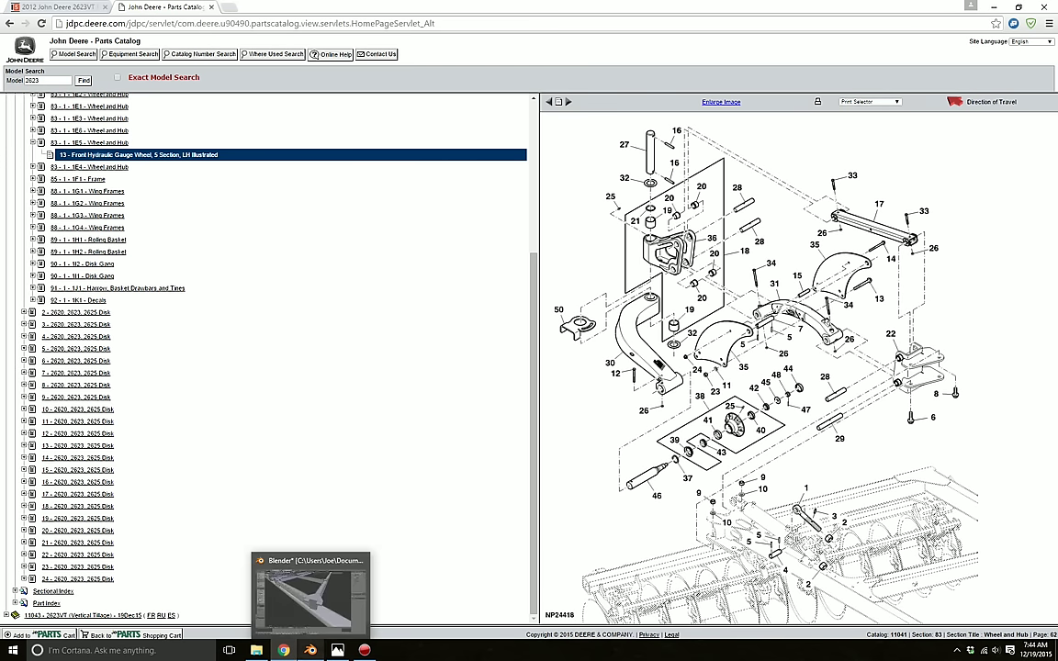
left_click(313, 599)
middle_click_drag(552, 368, 563, 332)
middle_click_drag(614, 287, 659, 315)
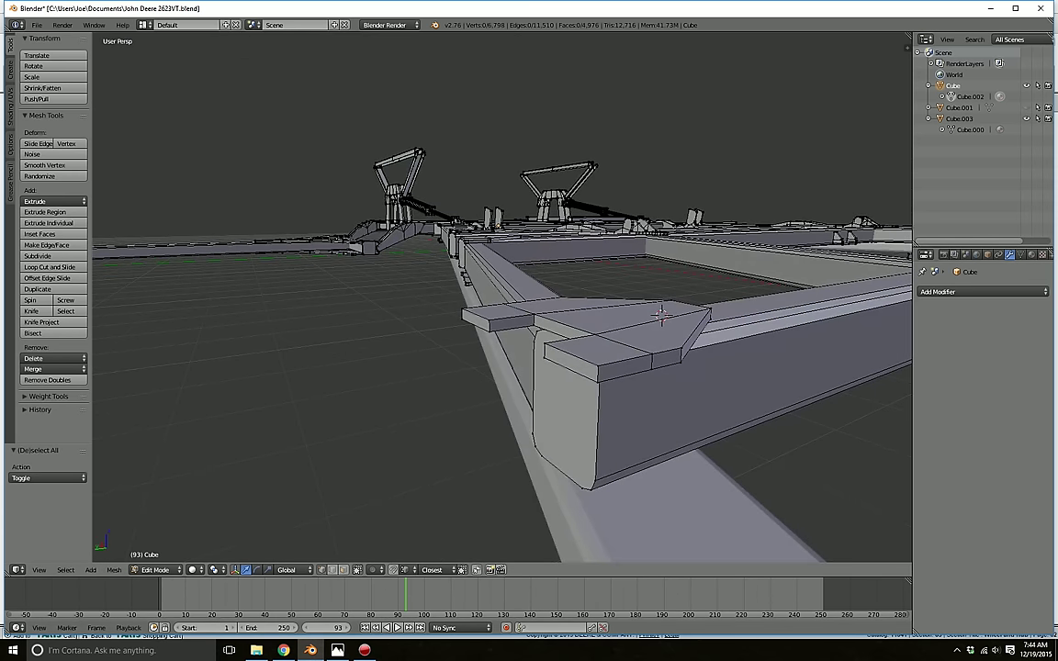
left_click(343, 571)
key("c")
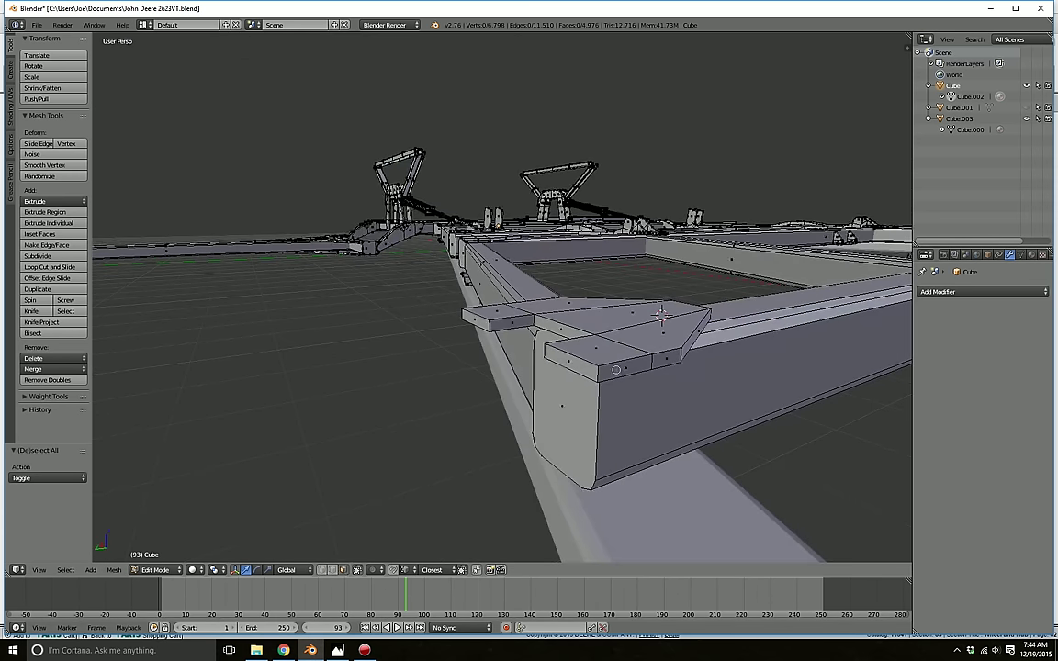
right_click(561, 329)
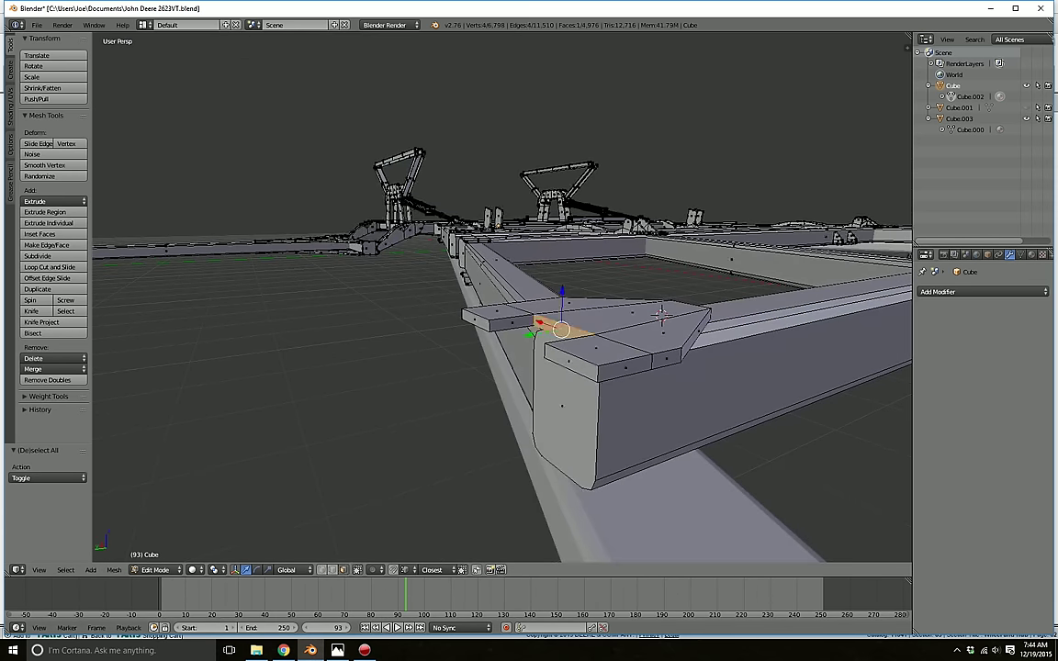
key("shift+d")
left_click(561, 328)
middle_click_drag(561, 329, 577, 321)
left_click_drag(566, 287, 566, 442)
- Extrude the copied face into a flat plate and move the whole plate 0.113 back along Y under the beam
key("e")
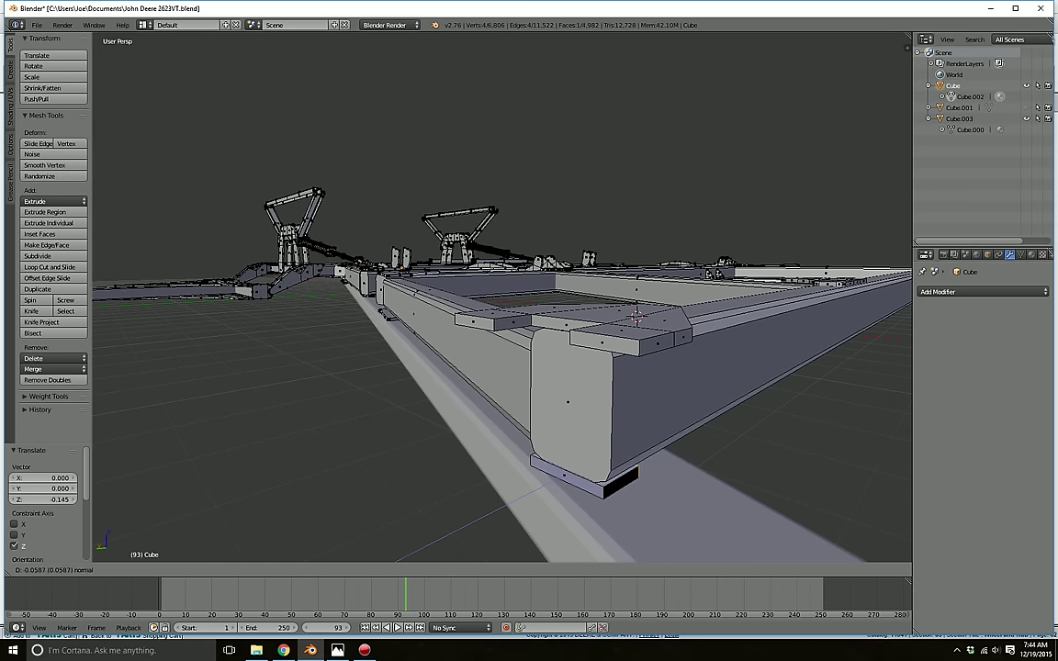
key("Return")
key("a")
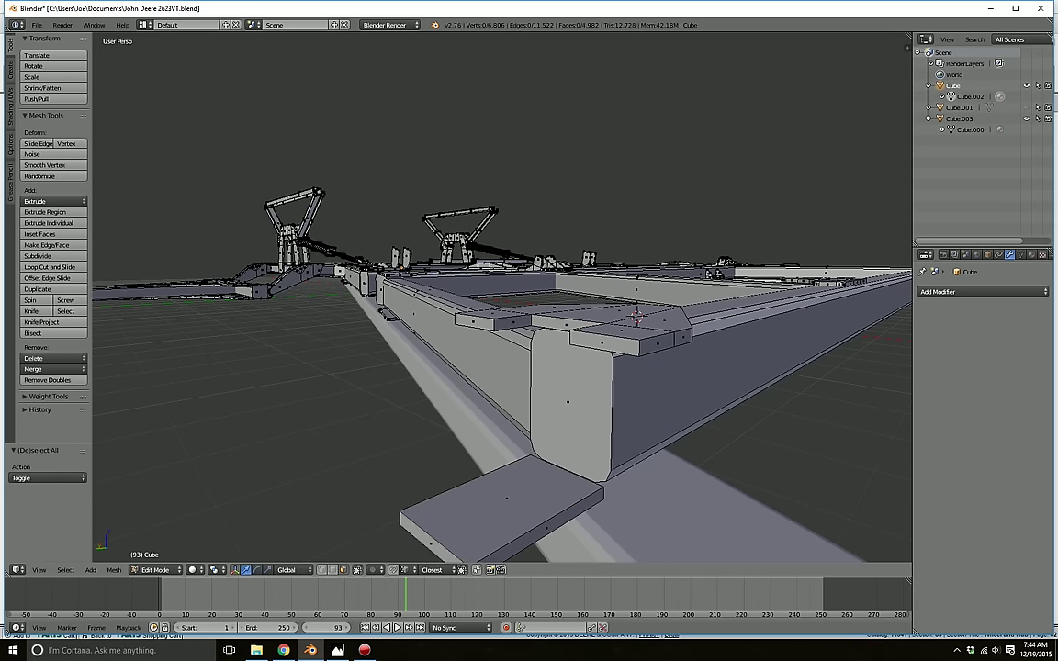
key("l")
middle_click_drag(507, 487, 439, 529)
left_click_drag(434, 447, 533, 433)
middle_click_drag(533, 432, 620, 462)
- Widen the lower plate along X so it extends past both sides of the beam like the upper bracket
left_click(268, 570)
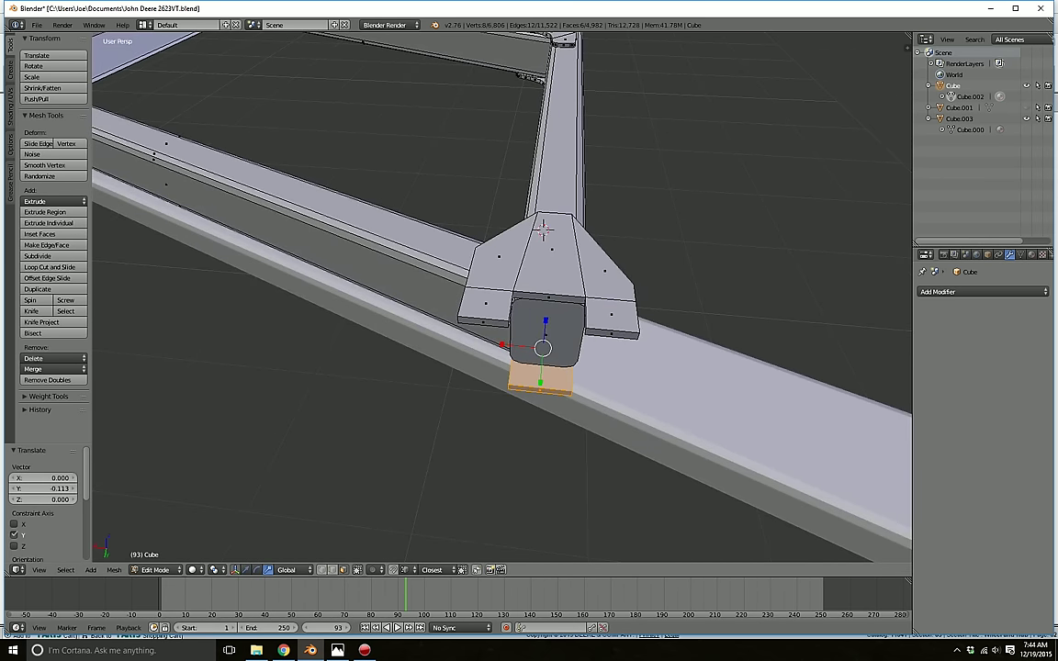
left_click_drag(504, 345, 432, 344)
middle_click_drag(433, 343, 420, 289)
scroll(336, 376, "down", 2)
left_click_drag(464, 354, 437, 312)
left_click(439, 313)
key("s")
key("x")
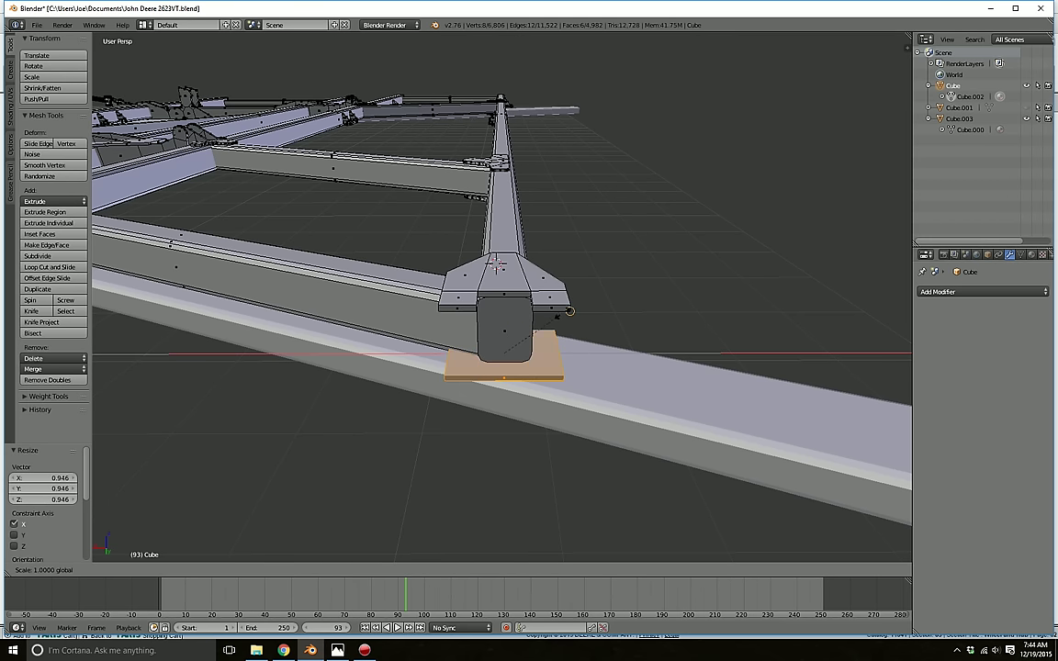
left_click(569, 312)
- Shift the lower plate slightly outward along Y beneath the beam end, and reselect the whole plate
middle_click_drag(569, 312, 333, 283)
left_click(246, 570)
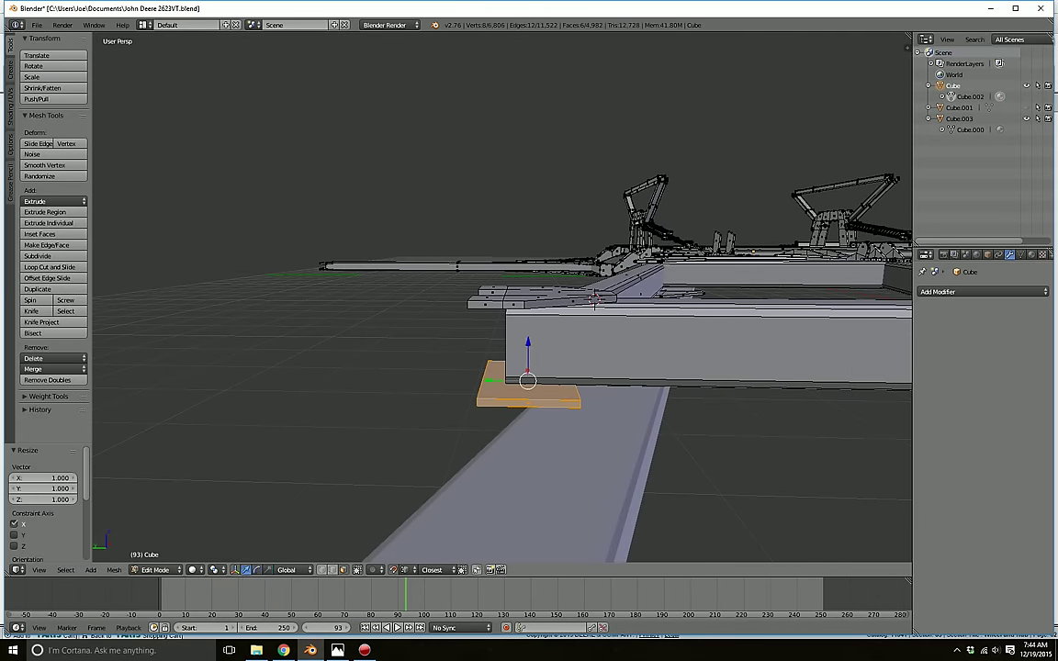
left_click_drag(490, 381, 481, 380)
middle_click_drag(481, 380, 562, 445)
key("a")
key("l")
middle_click_drag(542, 379, 632, 363)
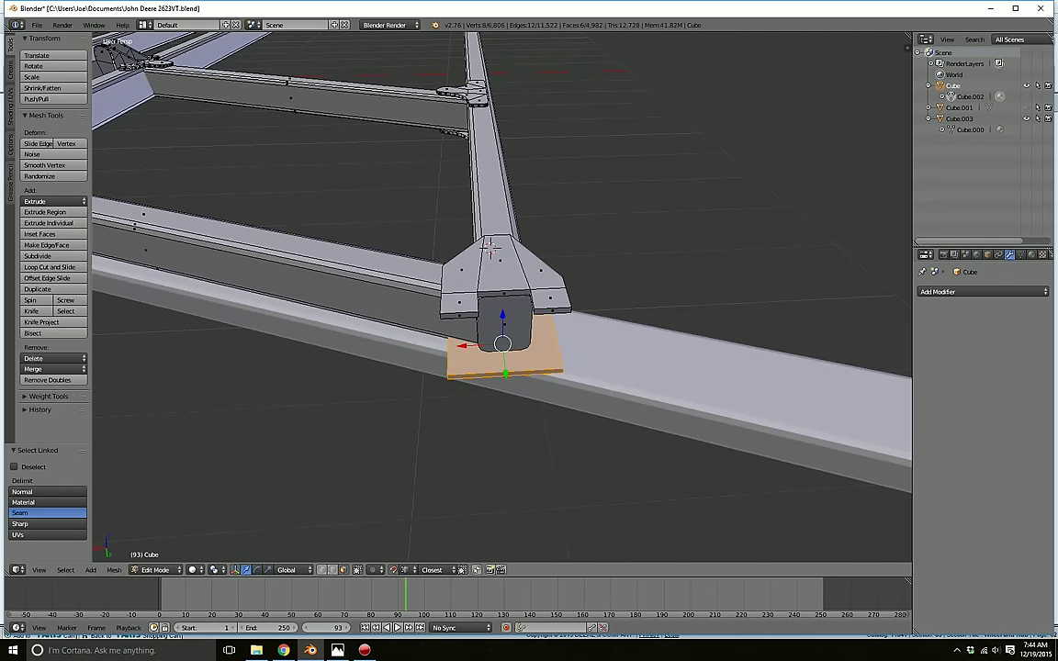
- Shift one side face of the lower plate inward along Y beneath the upper bracket
left_click(333, 571)
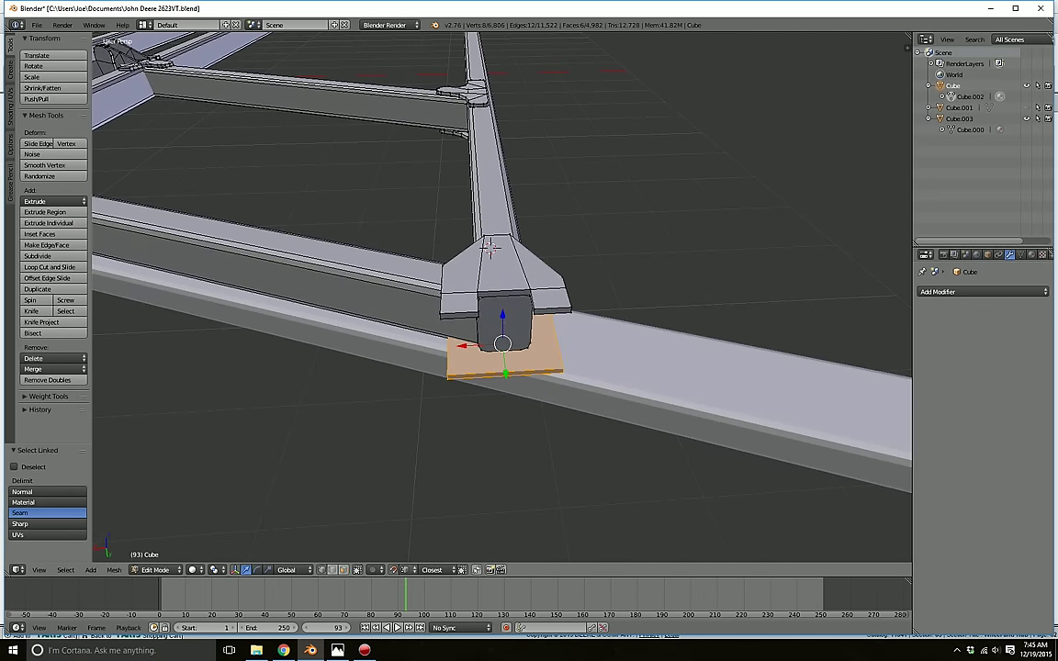
middle_click_drag(588, 390, 608, 347)
scroll(505, 404, "down", 2)
key("c")
right_click(587, 349)
middle_click_drag(515, 349, 760, 414)
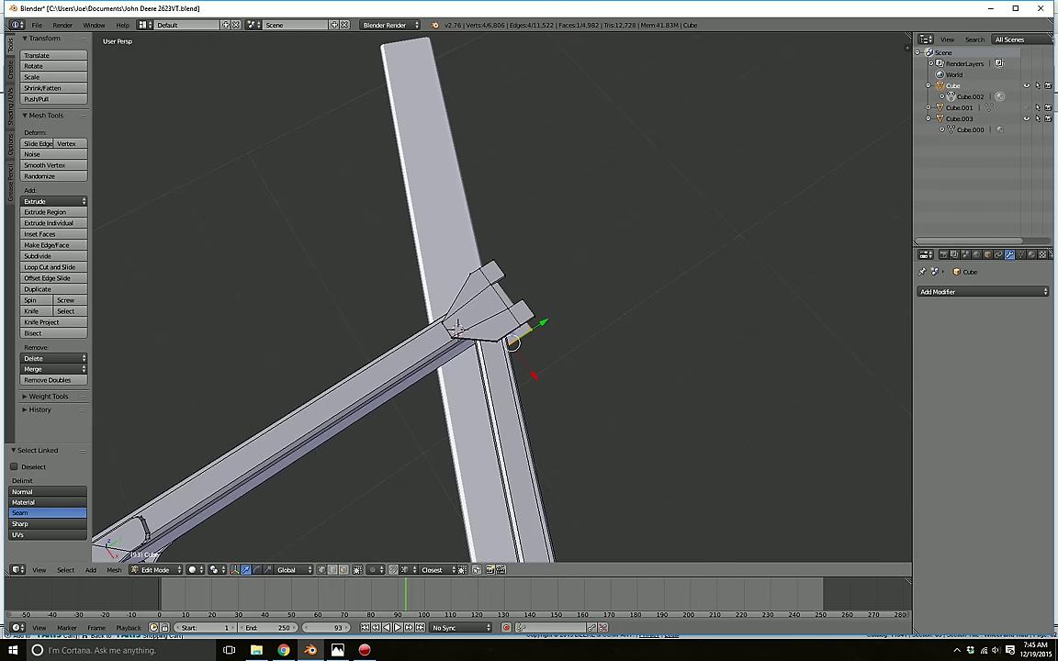
left_click_drag(542, 321, 513, 340)
middle_click_drag(512, 340, 385, 269)
middle_click_drag(470, 268, 230, 237)
key("a")
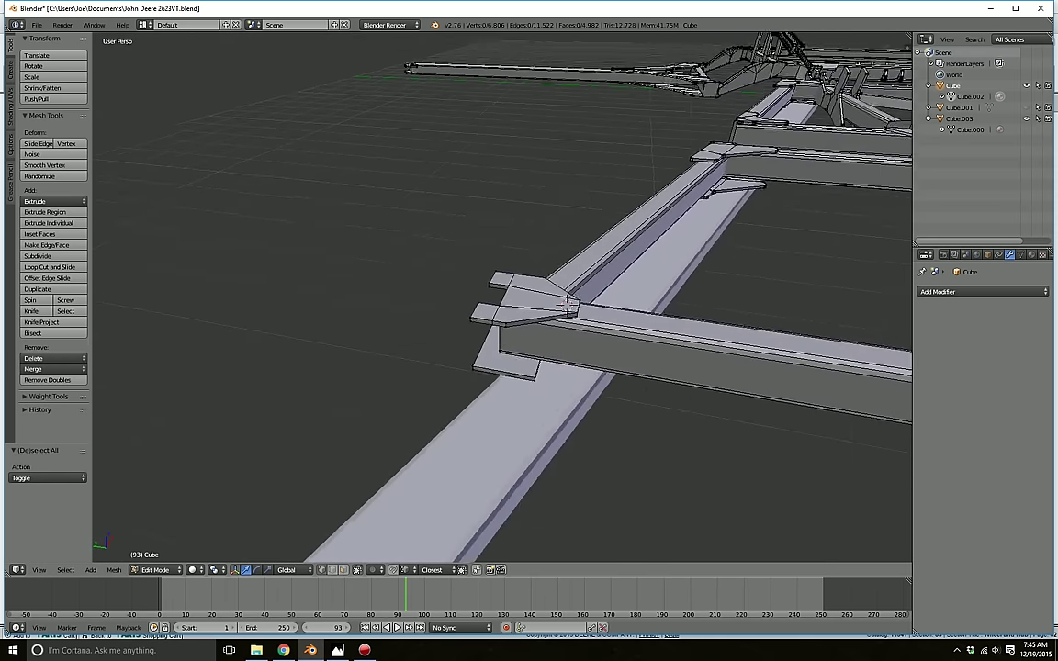
- Recheck the front hydraulic gauge wheel diagram in the John Deere parts catalog in Chrome, and return to Blender
scroll(502, 298, "up", 3)
middle_click_drag(502, 298, 592, 281)
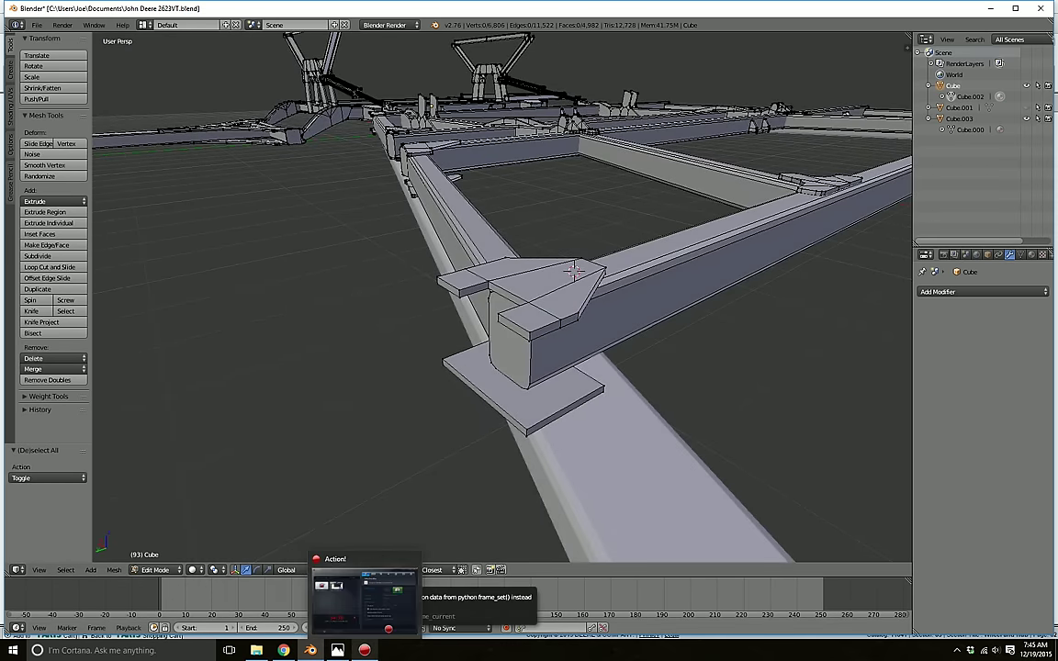
left_click(284, 650)
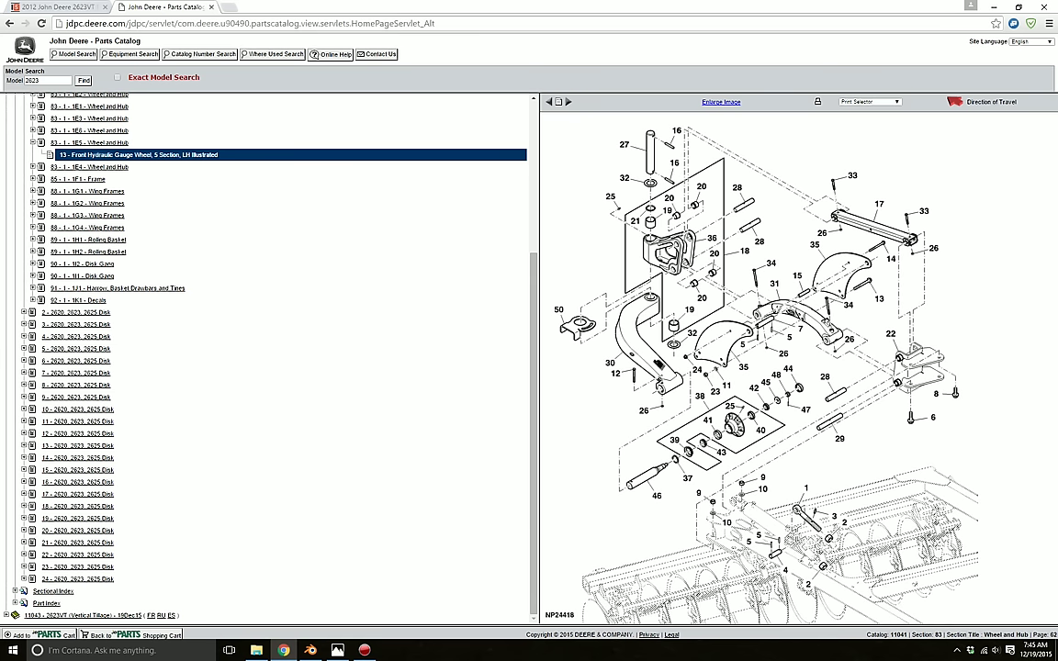
left_click(310, 651)
- Skew the lower plate's outer edge by moving one outer corner slightly outward and the opposite one slightly inward along Y
middle_click_drag(441, 303, 556, 369)
right_click(555, 410)
right_click(555, 416, "shift")
left_click_drag(542, 441, 536, 454)
key("a")
key("c")
left_click(432, 376)
right_click(431, 377)
left_click_drag(412, 390, 420, 380)
key("a")
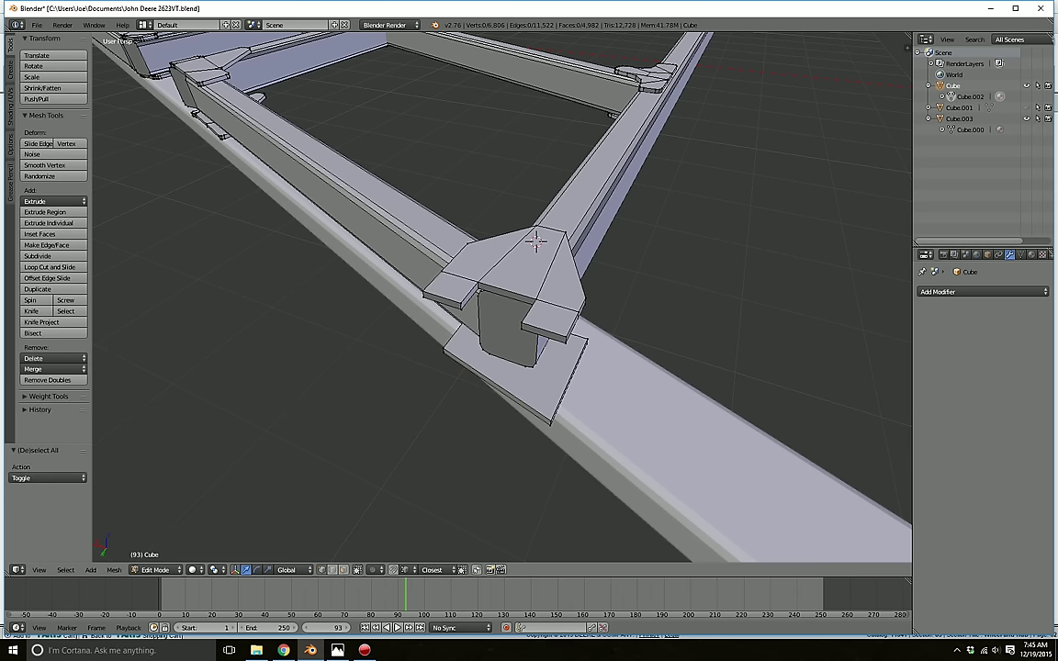
- Try to angle one prong of the upper bracket by moving its outer corner edge inward along Y
middle_click_drag(441, 367, 579, 402)
middle_click_drag(487, 400, 562, 365)
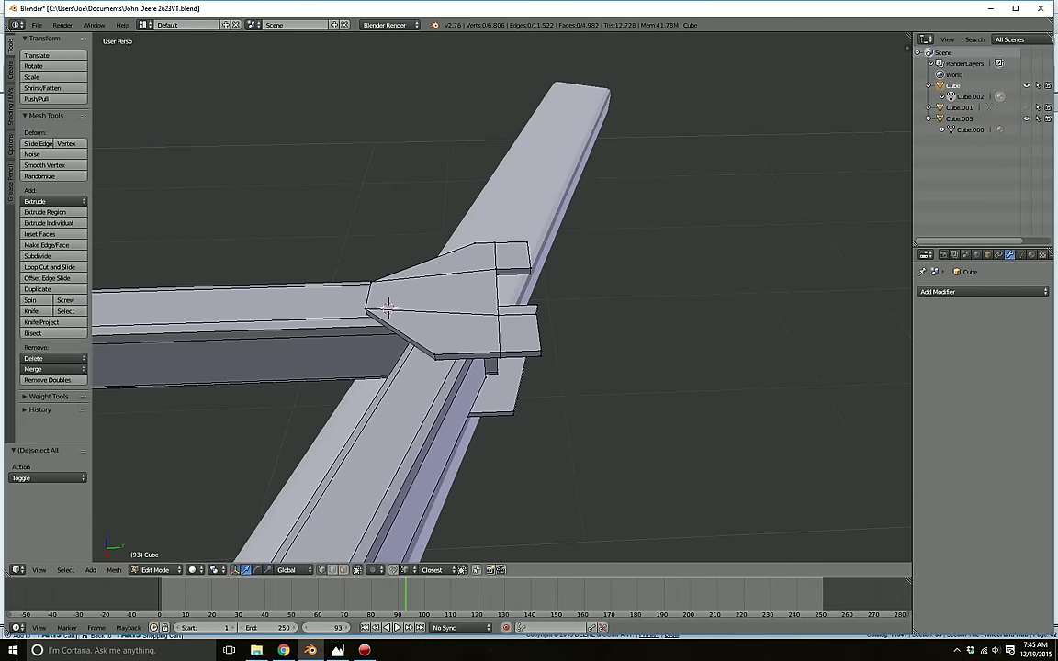
right_click(551, 358)
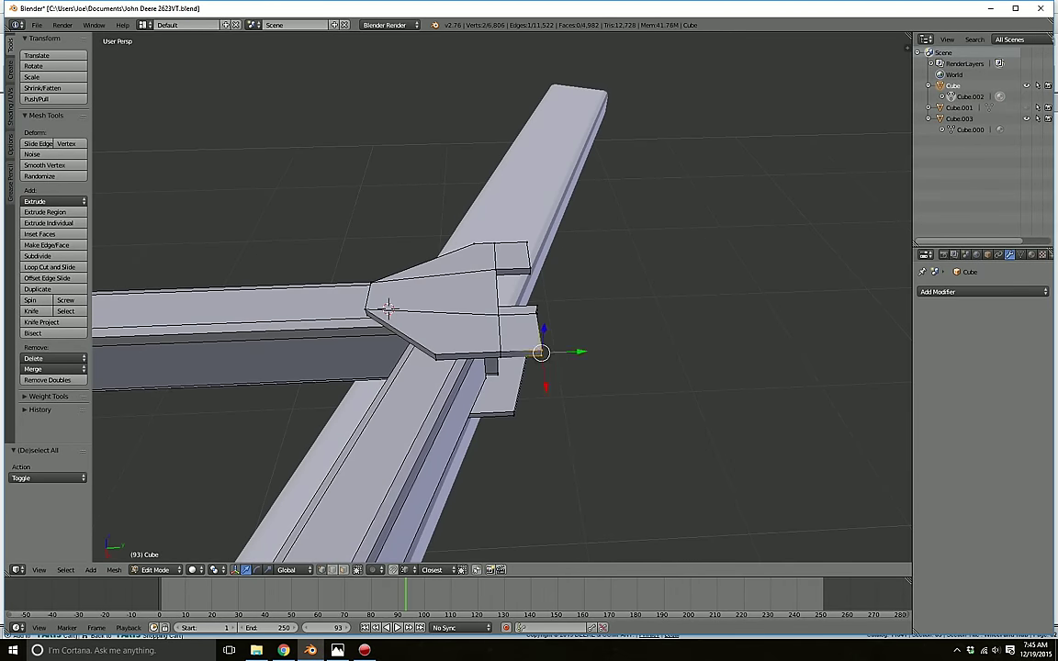
key("g")
key("y")
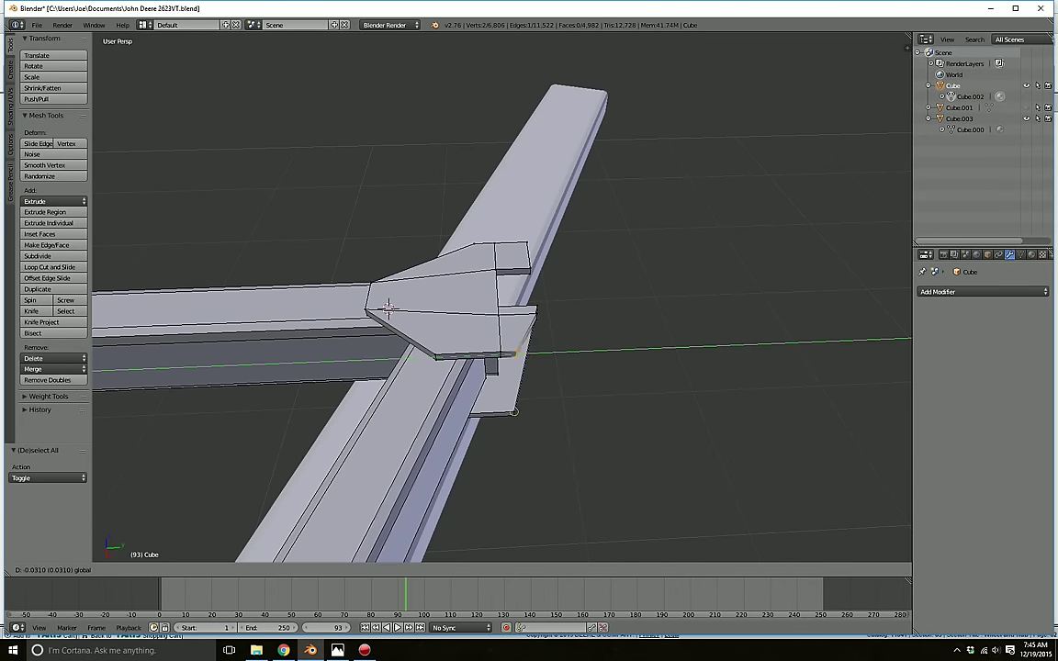
left_click(514, 411)
key("a")
middle_click_drag(515, 411, 246, 381)
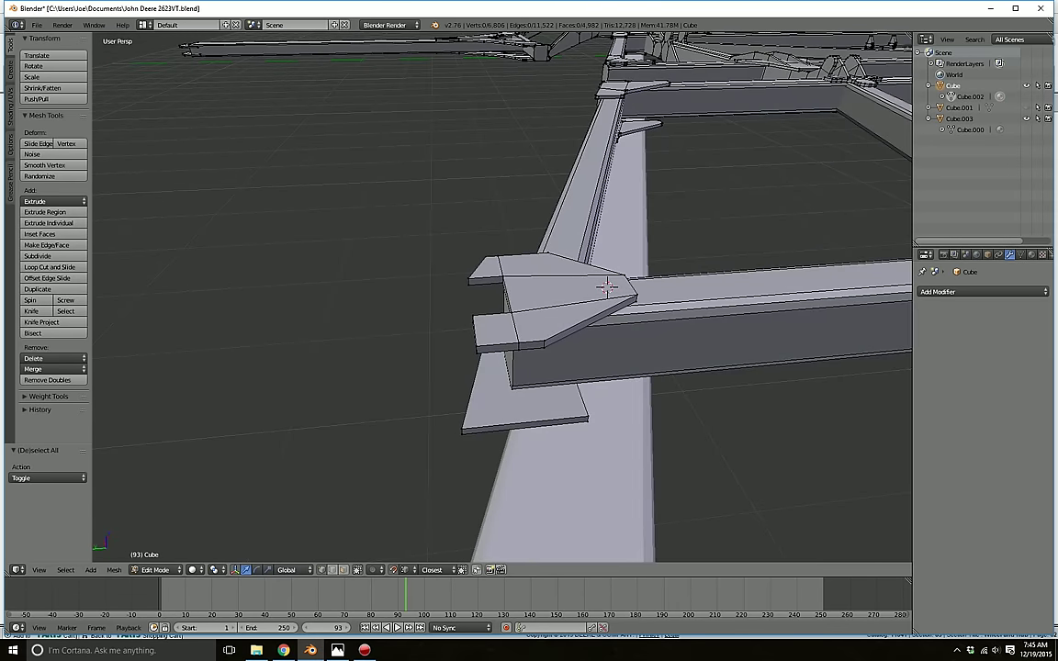
right_click(483, 265)
key("a")
- Extend the outer face of the lower plate slightly outward along Y
middle_click_drag(463, 267, 643, 285)
key("c")
left_click(458, 413)
right_click(571, 369, "shift")
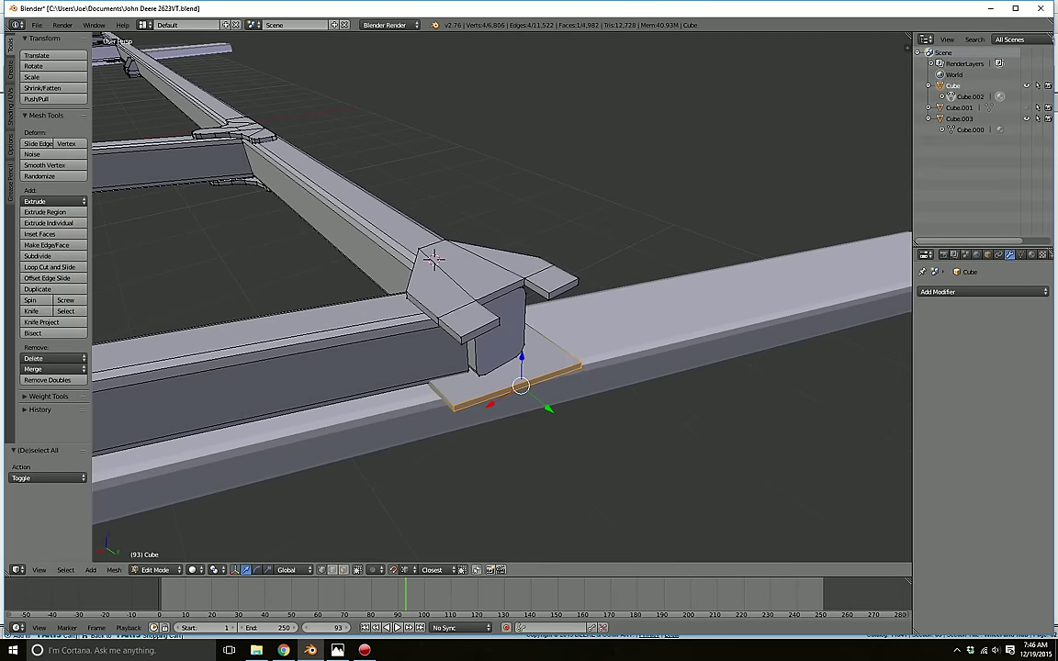
left_click_drag(549, 409, 554, 413)
key("a")
middle_click_drag(555, 413, 397, 410)
- Duplicate the upper bracket face between the prongs, lowering the copy 0.018 along Z and moving it 0.039 outward along Y
left_click(344, 570)
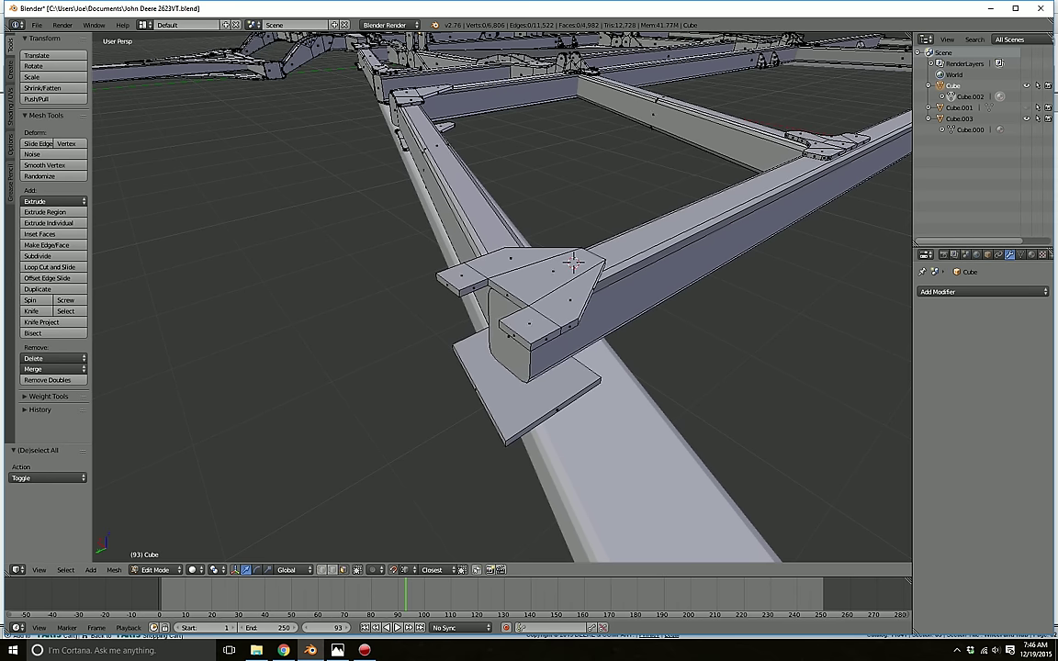
right_click(507, 296)
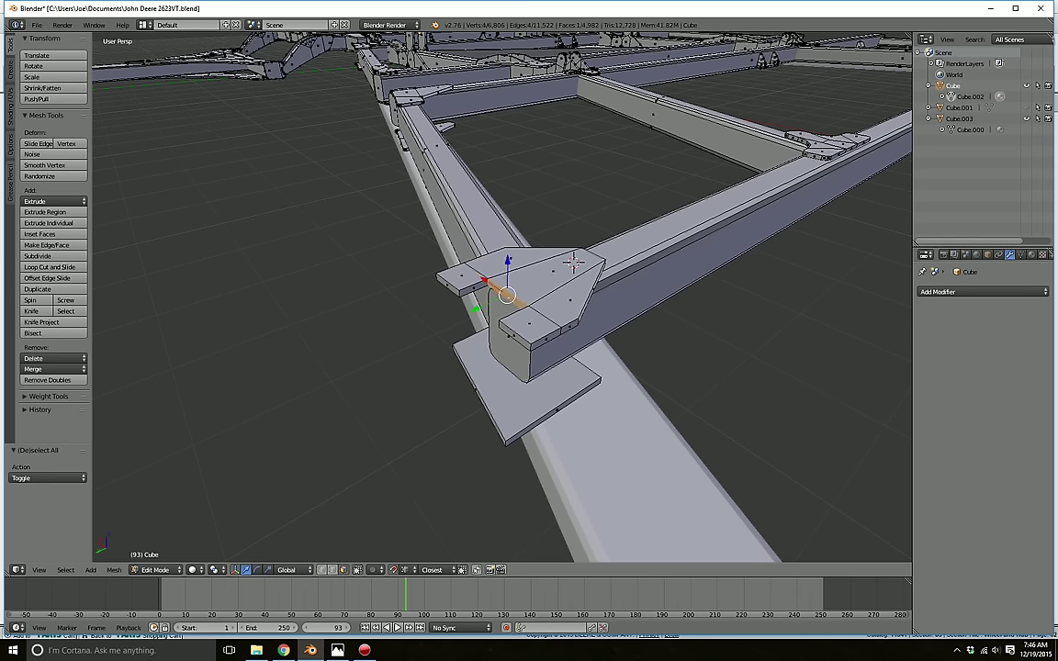
key("shift+d")
left_click(573, 263)
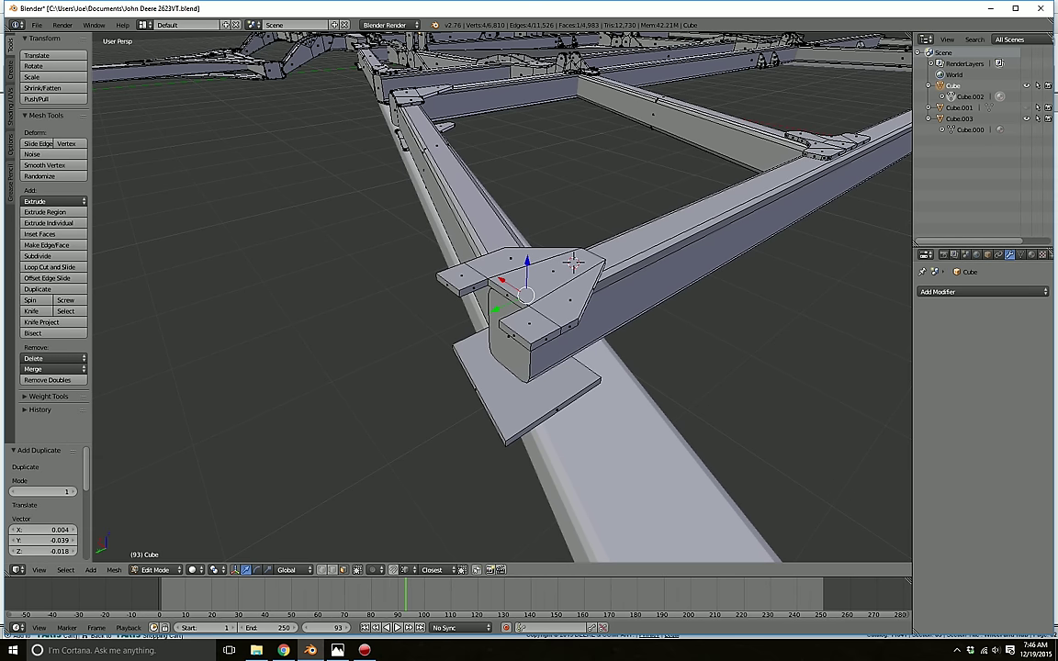
left_click_drag(496, 310, 474, 321)
- Extrude the copied face outward between the prongs into a small flat plate
middle_click_drag(474, 322, 537, 327)
key("e")
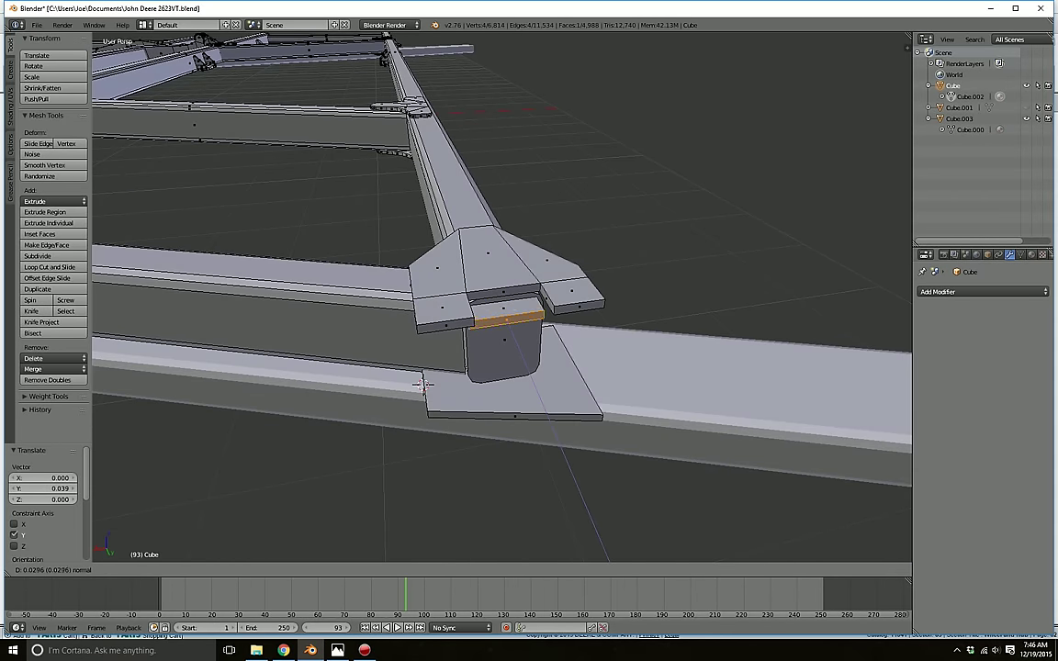
left_click(422, 384)
key("a")
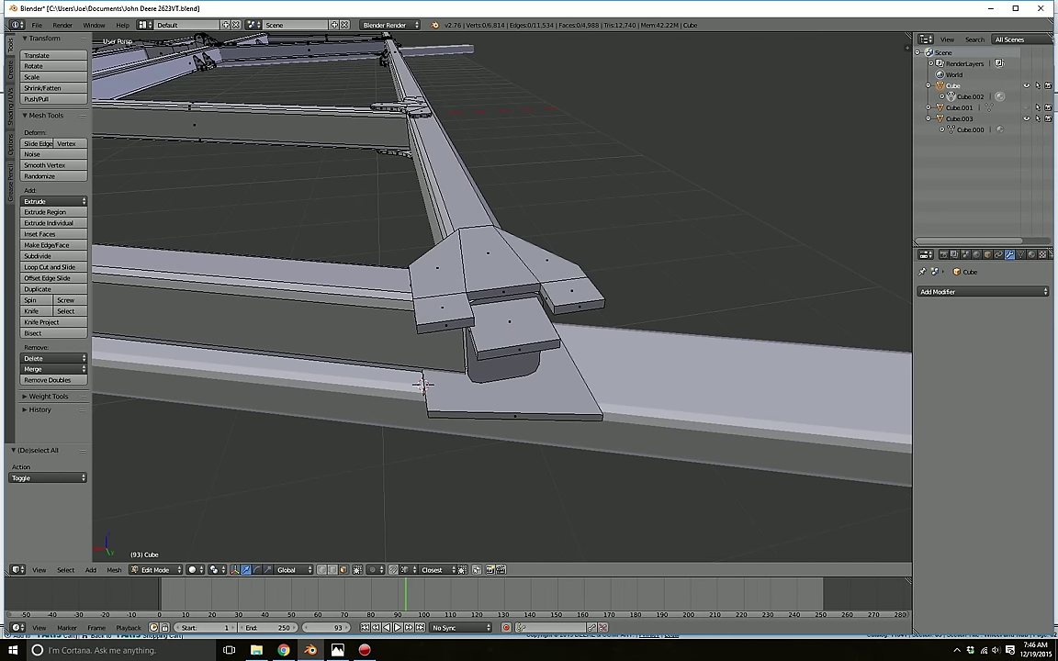
- Select the whole new plate and scale it by 1.75 along X
key("l")
left_click(268, 571)
left_click_drag(477, 331, 456, 346)
middle_click_drag(423, 384, 468, 356)
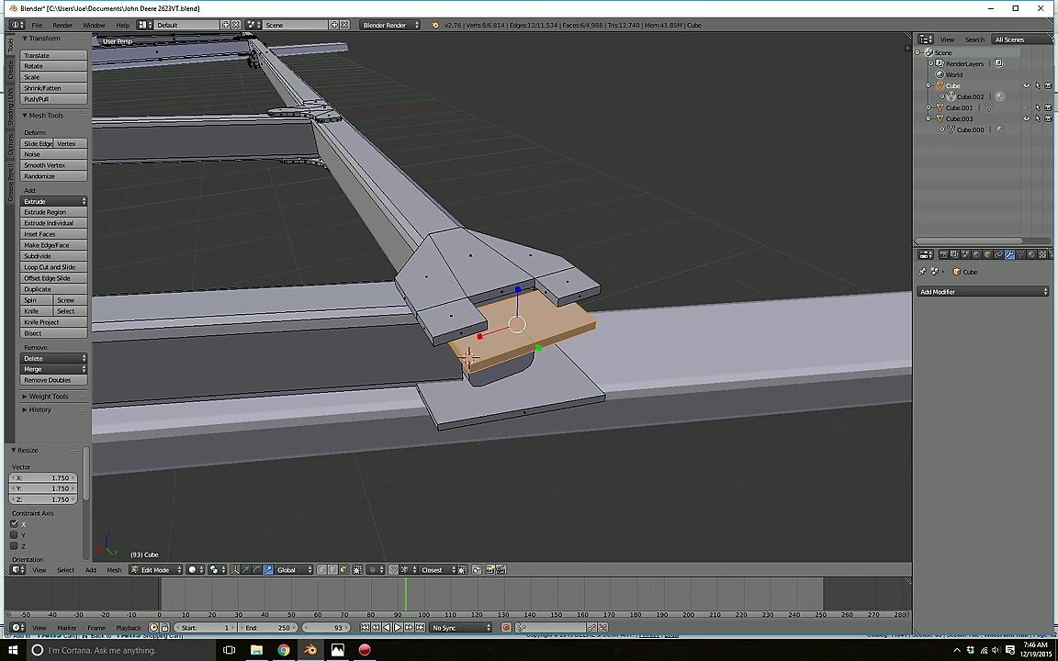
- Raise the new plate along Z above the bracket prongs and scale it by 1.26 along X to match the bracket width
key("g")
key("z")
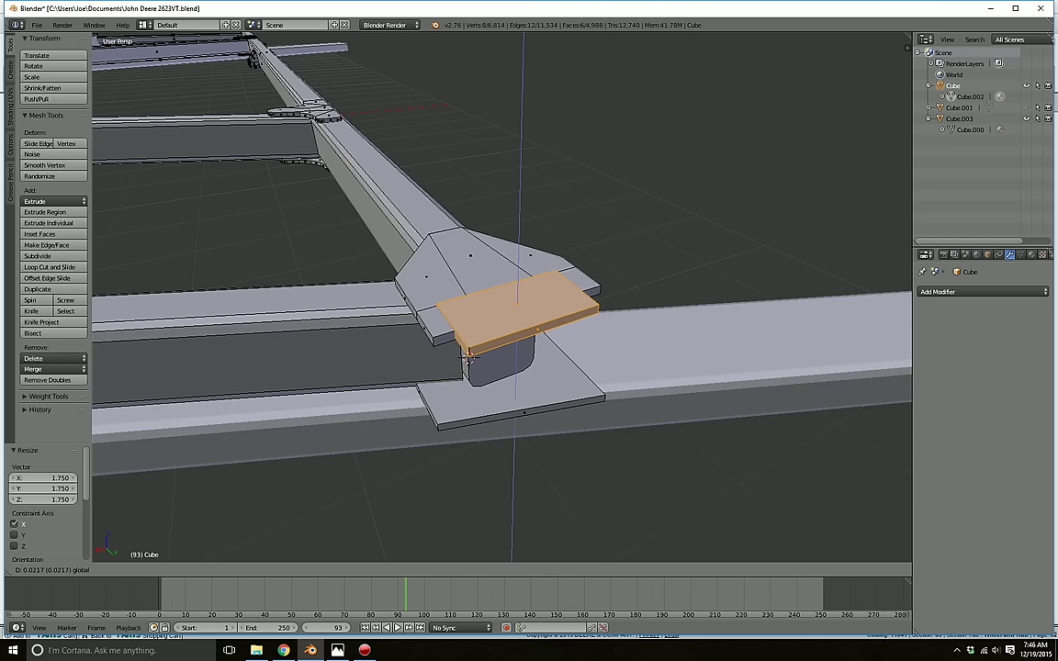
middle_click_drag(518, 272, 464, 298)
left_click(268, 570)
left_click_drag(467, 326, 458, 332)
middle_click_drag(457, 332, 259, 367)
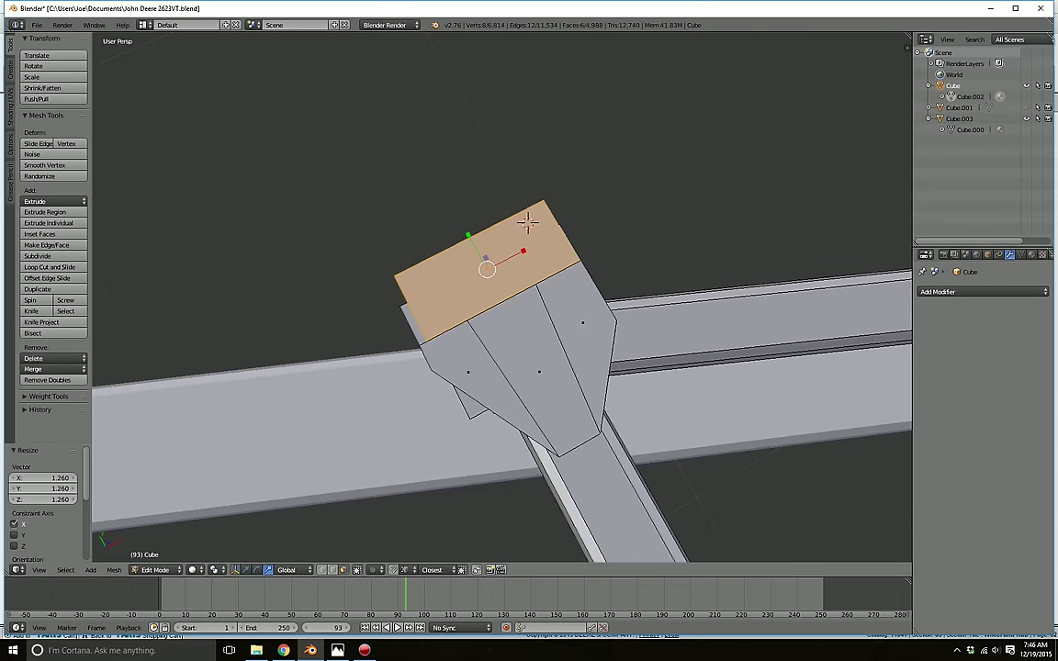
- Center the top plate over the prongs along X and shift it outward along Y
left_click(247, 571)
key("g")
key("x")
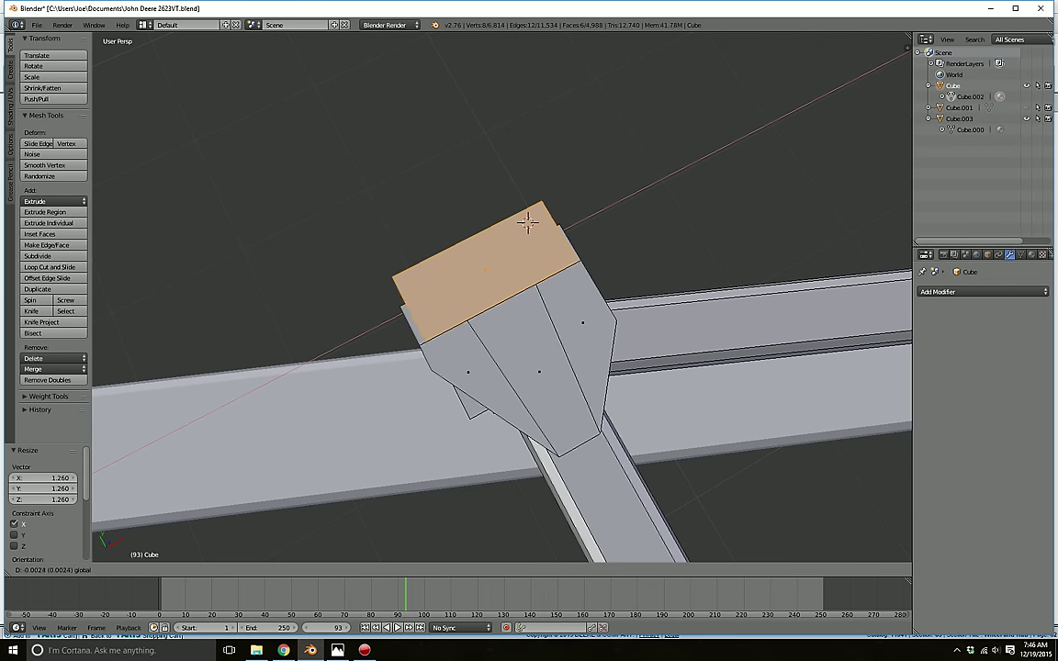
left_click_drag(520, 255, 519, 255)
middle_click_drag(519, 255, 593, 167)
left_click_drag(470, 253, 469, 230)
- Compare the new top plate with the gauge wheel diagram in the parts catalog in Chrome, and return to the model
left_click(284, 650)
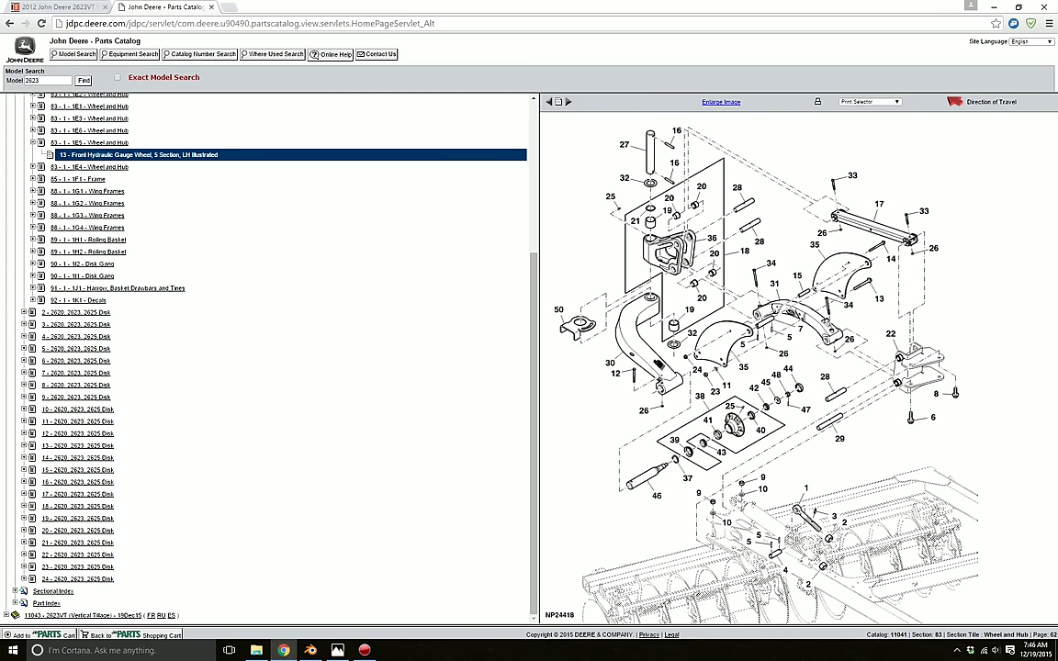
mouse_move(311, 649)
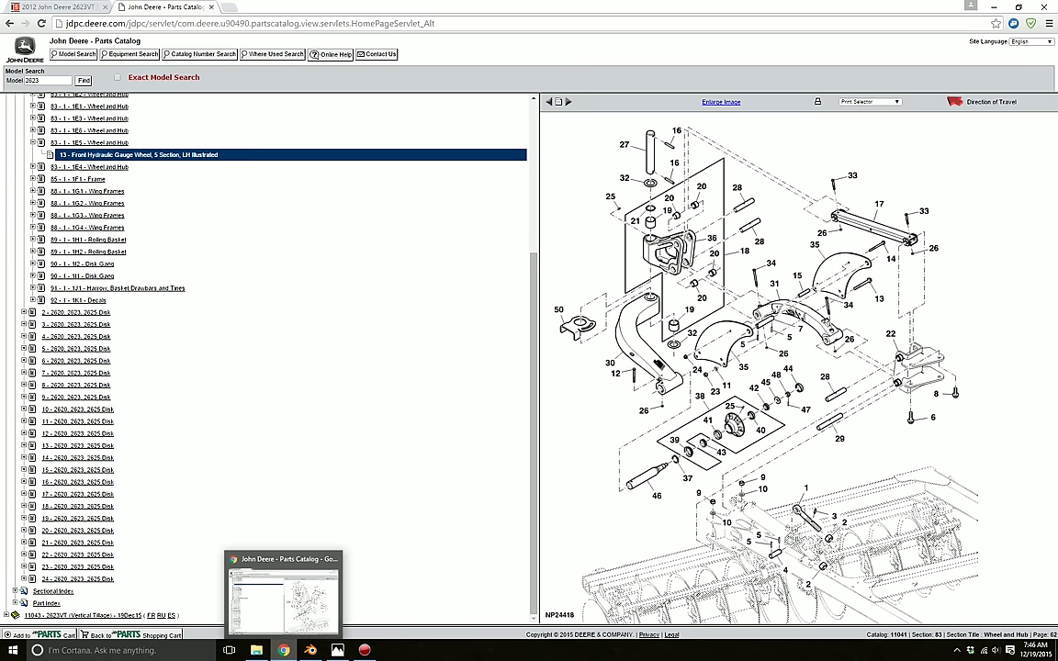
left_click(310, 651)
middle_click_drag(682, 216, 615, 273)
key("a")
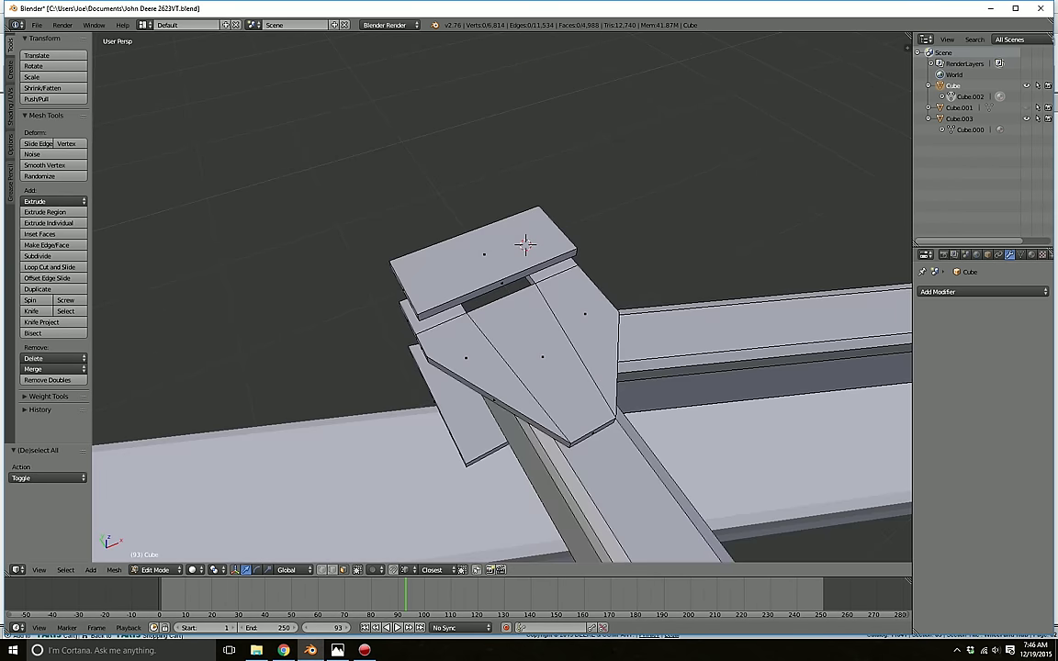
- Move one inner corner of the top plate back along Y over the bracket, using vertex selection
scroll(615, 274, "up", 1)
left_click(322, 570)
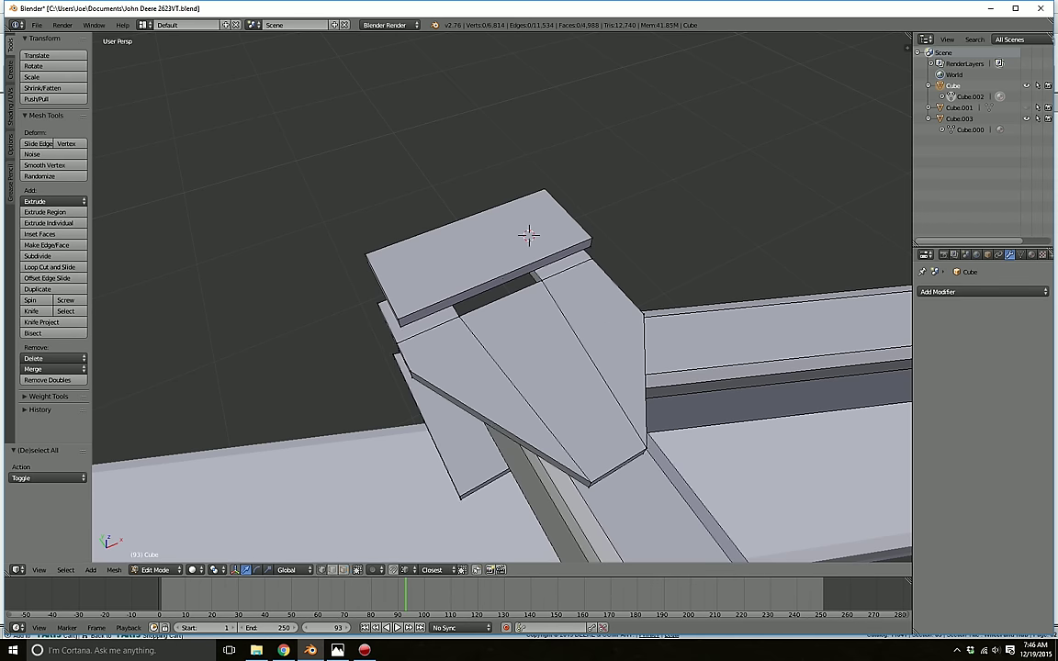
key("c")
left_click(601, 241)
right_click(601, 241)
left_click_drag(569, 218, 593, 242)
key("a")
- Select both outer corners of the top plate and move its outer face 0.024 inward along Y
middle_click_drag(593, 244, 678, 202)
key("c")
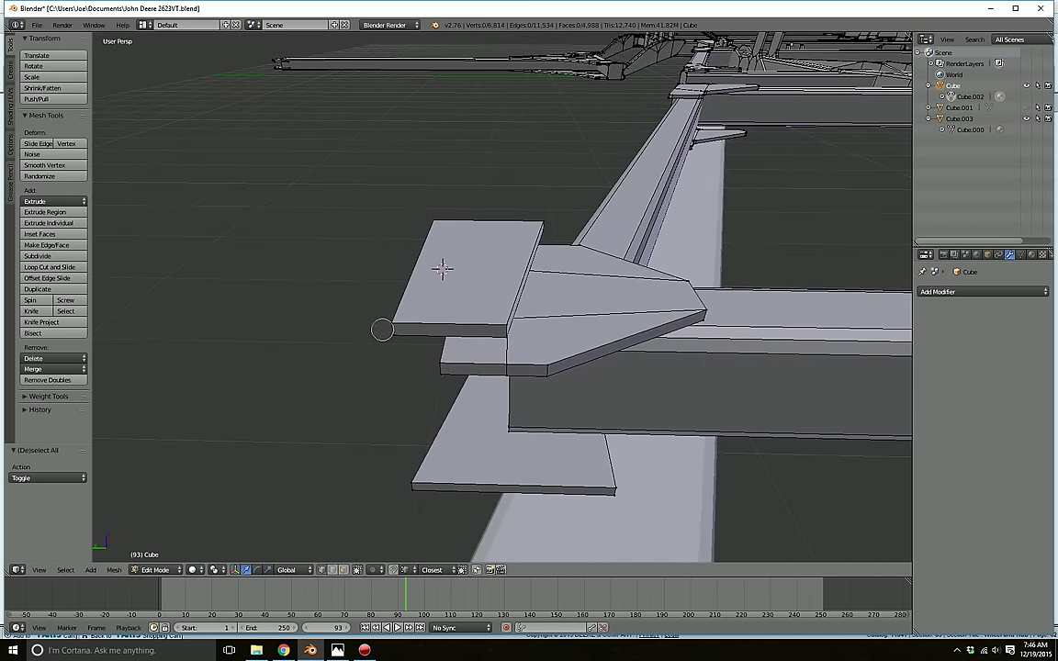
left_click(389, 329)
right_click(392, 328)
middle_click_drag(391, 328, 483, 321)
key("c")
left_click(364, 286)
right_click(363, 286)
middle_click_drag(363, 286, 290, 317)
left_click_drag(393, 317, 413, 307)
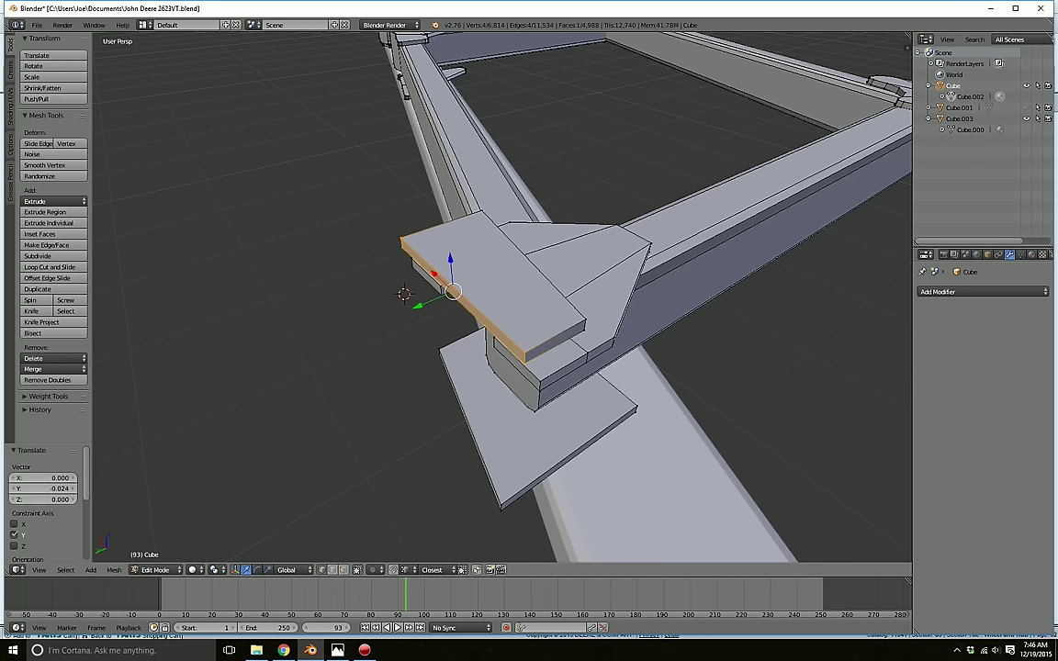
key("a")
- Add two evenly spaced loop cuts across the top plate, dividing it into three sections along its length
left_click(51, 267)
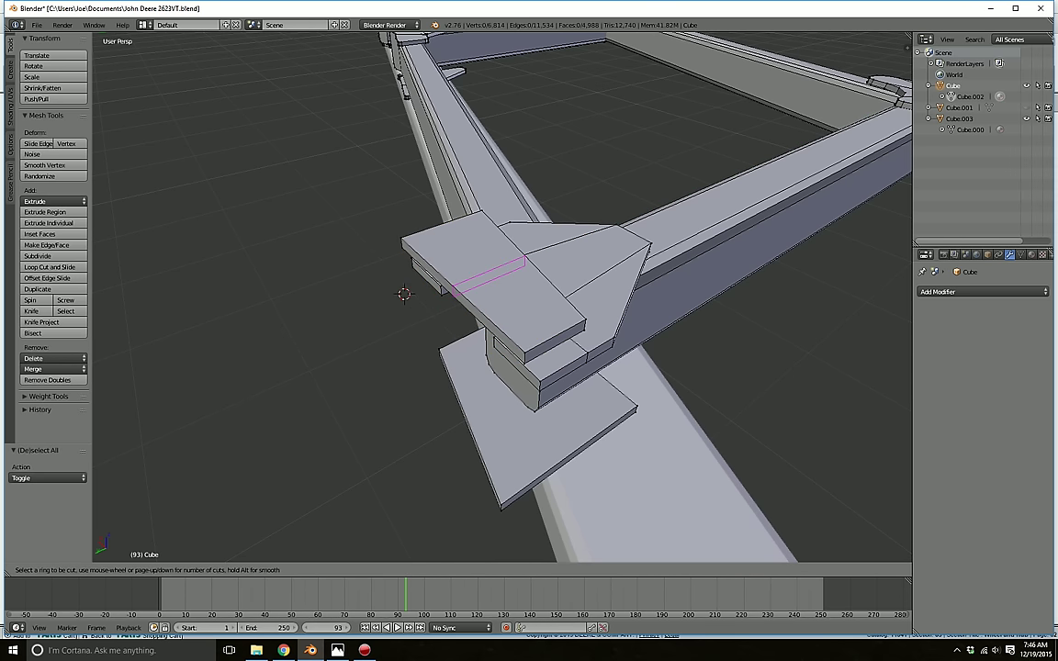
scroll(455, 292, "up", 1)
left_click(455, 292)
right_click(454, 292)
middle_click_drag(455, 292, 549, 277)
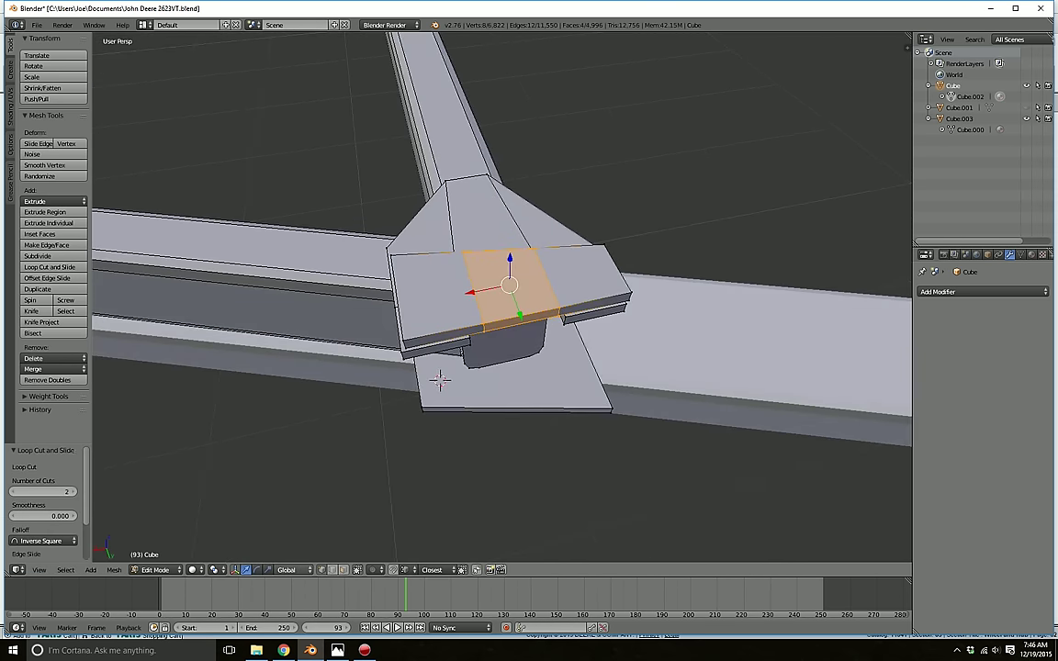
key("a")
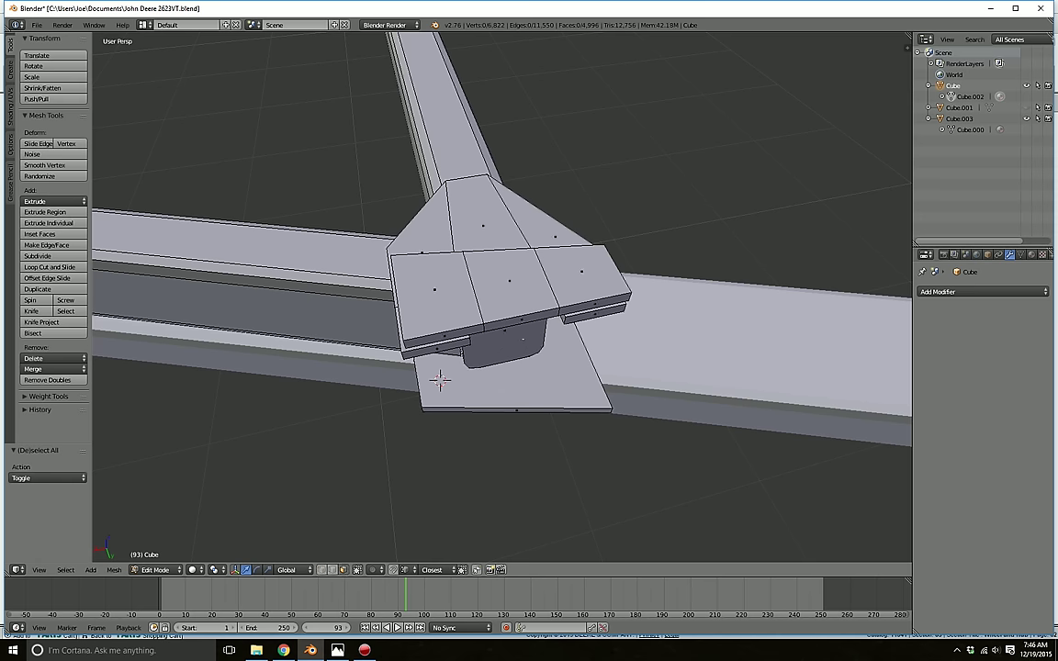
- Push the top plate's middle outer face outward along Y and widen it slightly along X
right_click(523, 322)
left_click_drag(532, 352, 540, 372)
key("a")
right_click(529, 339)
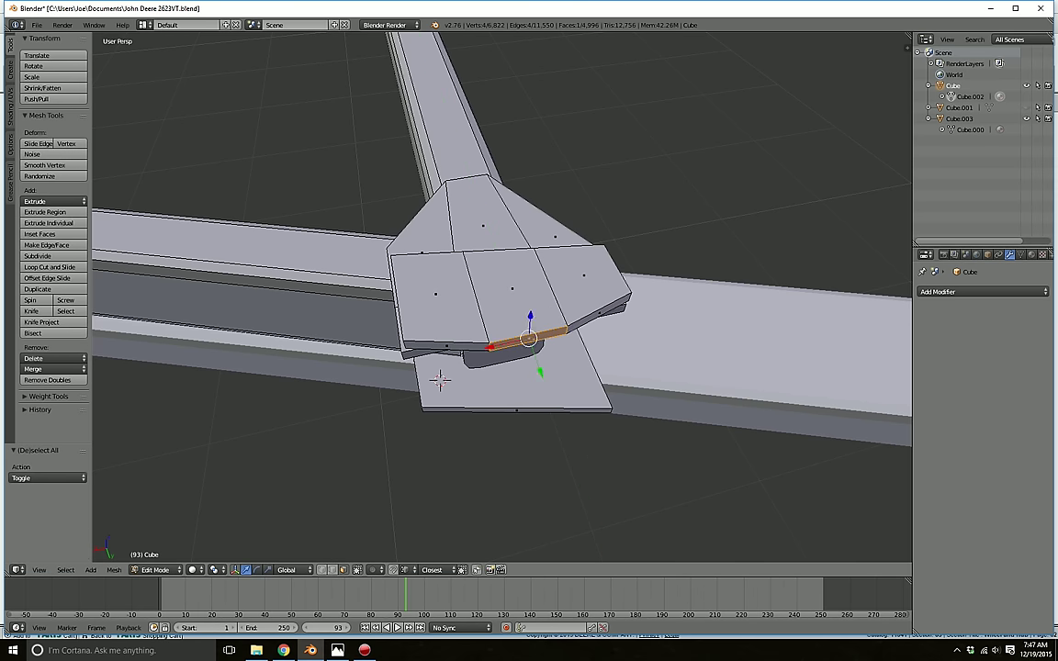
left_click(267, 570)
left_click_drag(489, 347, 478, 351)
key("a")
- Try to bevel the top plate's four corner edges with three segments and an offset of about 0.015
middle_click_drag(440, 379, 625, 312)
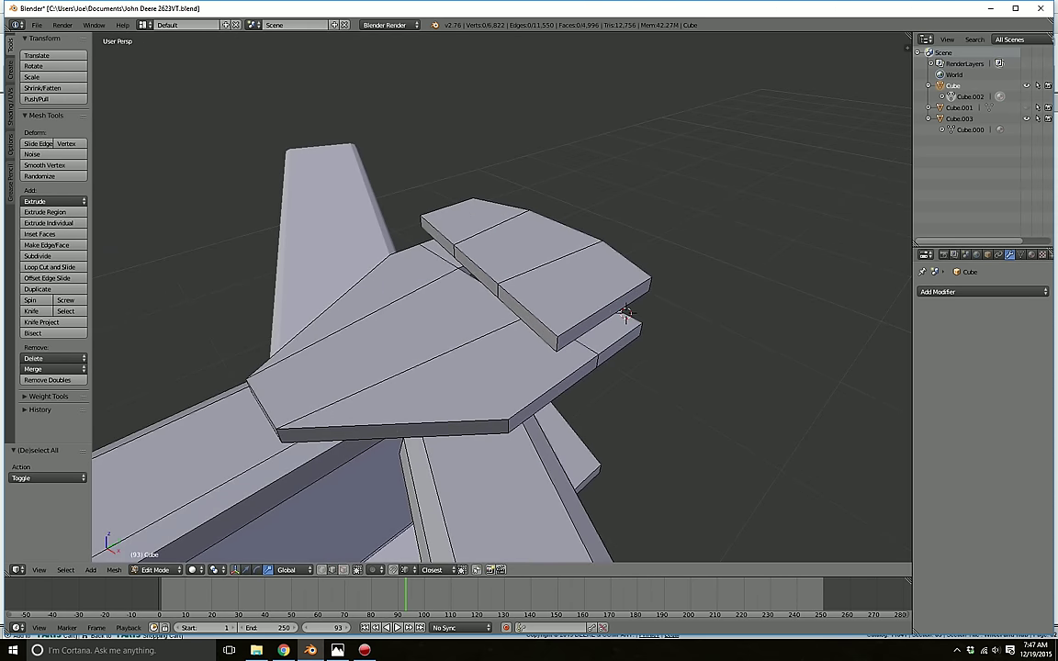
right_click(625, 314)
right_click(651, 285, "shift")
middle_click_drag(651, 284, 790, 259)
right_click(417, 317, "shift")
right_click(349, 298, "shift")
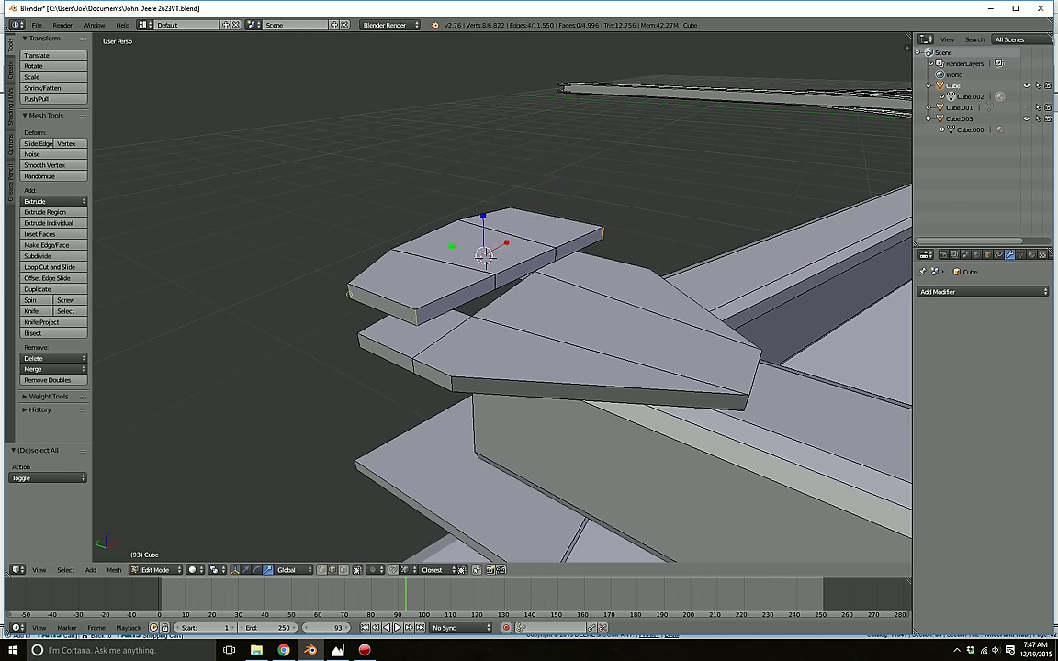
middle_click_drag(347, 298, 418, 321)
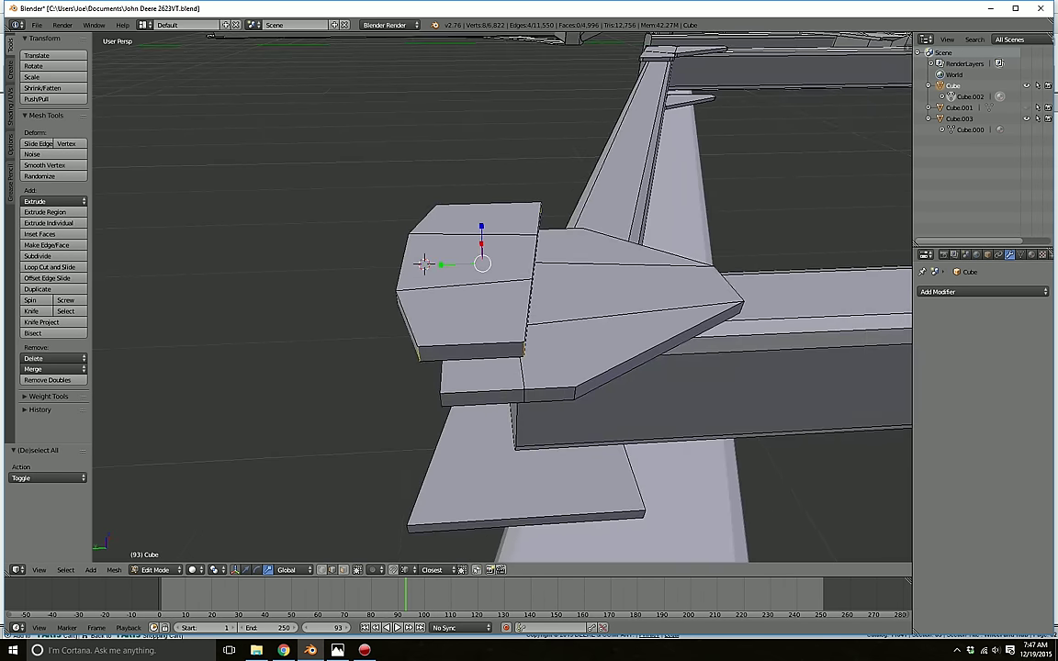
key("ctrl+b")
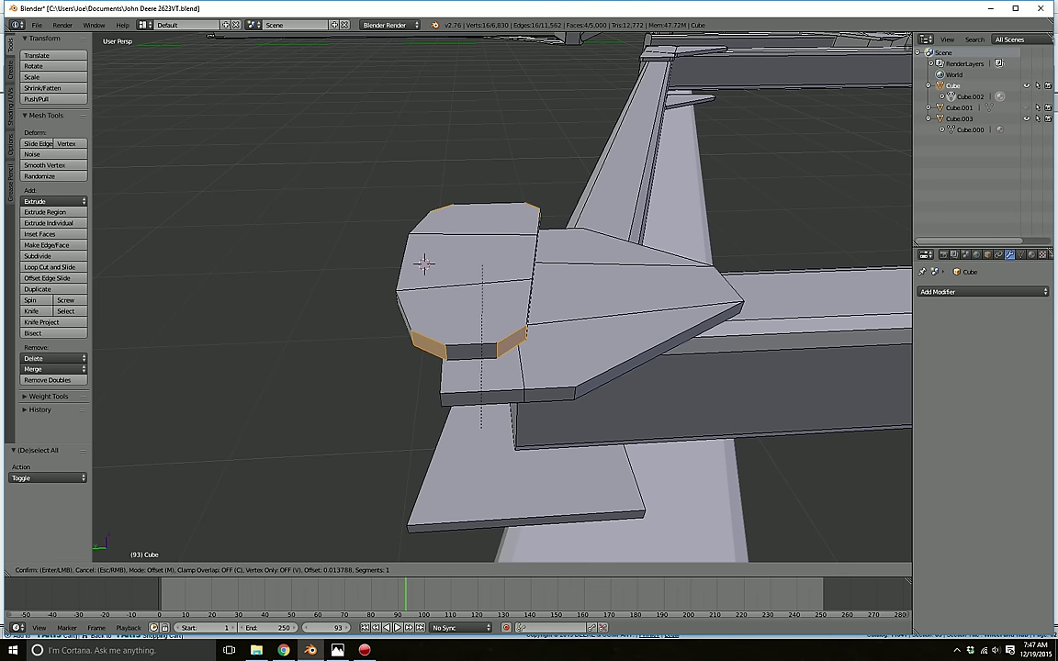
scroll(481, 431, "up", 1)
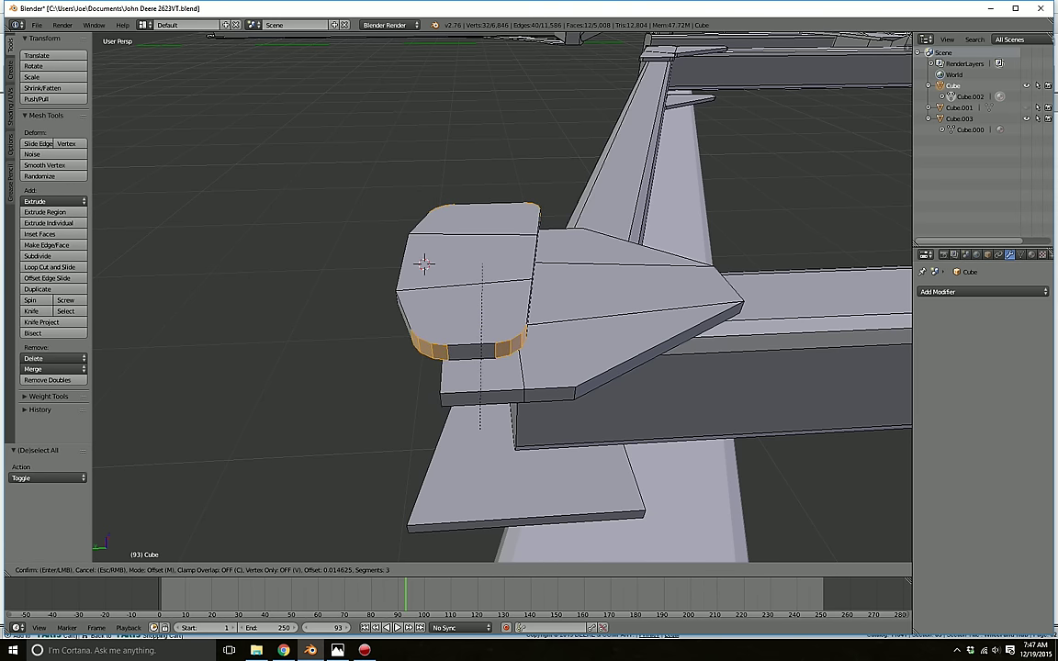
left_click(485, 436)
key("a")
- Select the whole top plate and check the front gauge wheel diagram in the John Deere parts catalog
middle_click_drag(485, 436, 528, 485)
middle_click_drag(386, 280, 511, 239)
middle_click_drag(420, 323, 416, 346)
key("l")
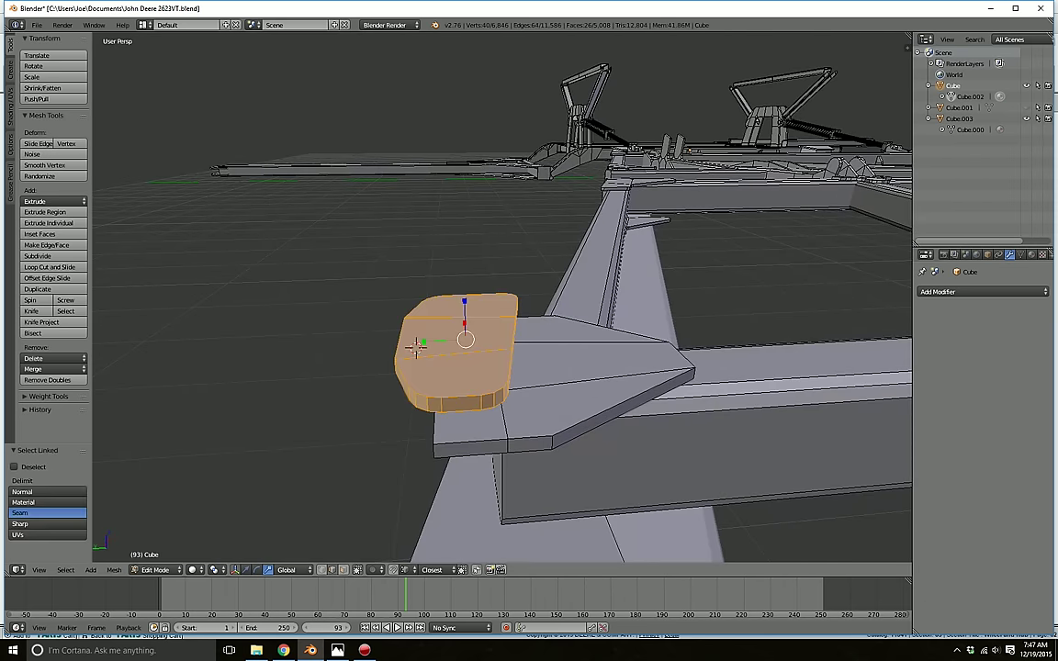
key("alt+Tab")
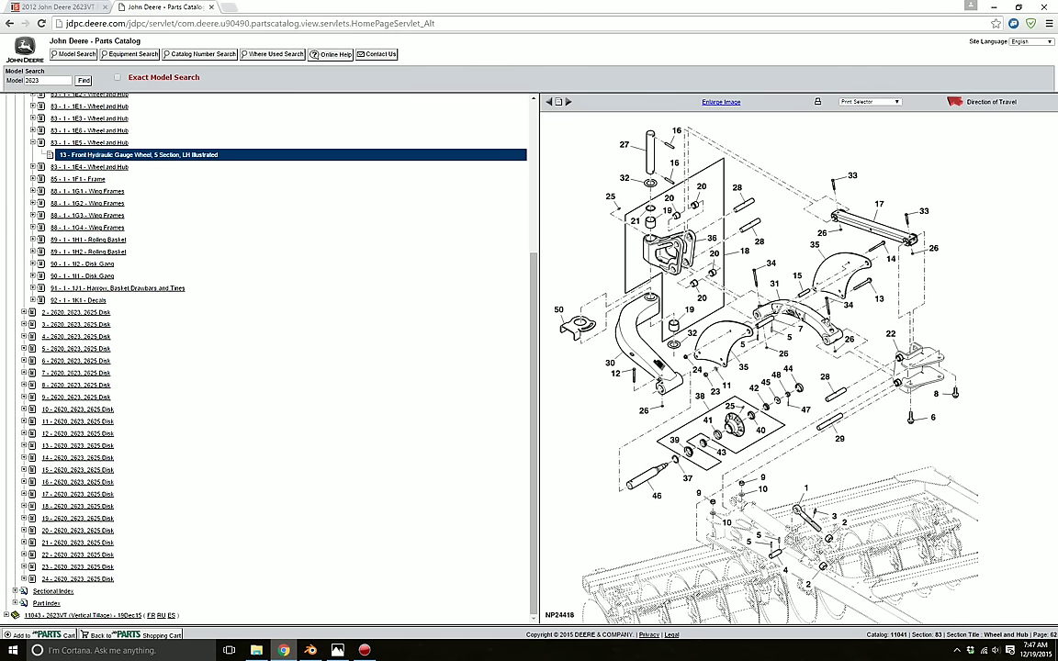
key("alt+Tab")
- Undo the corner bevel on the top plate and clear the selection
left_click(375, 313)
left_click(369, 440)
key("ctrl+z")
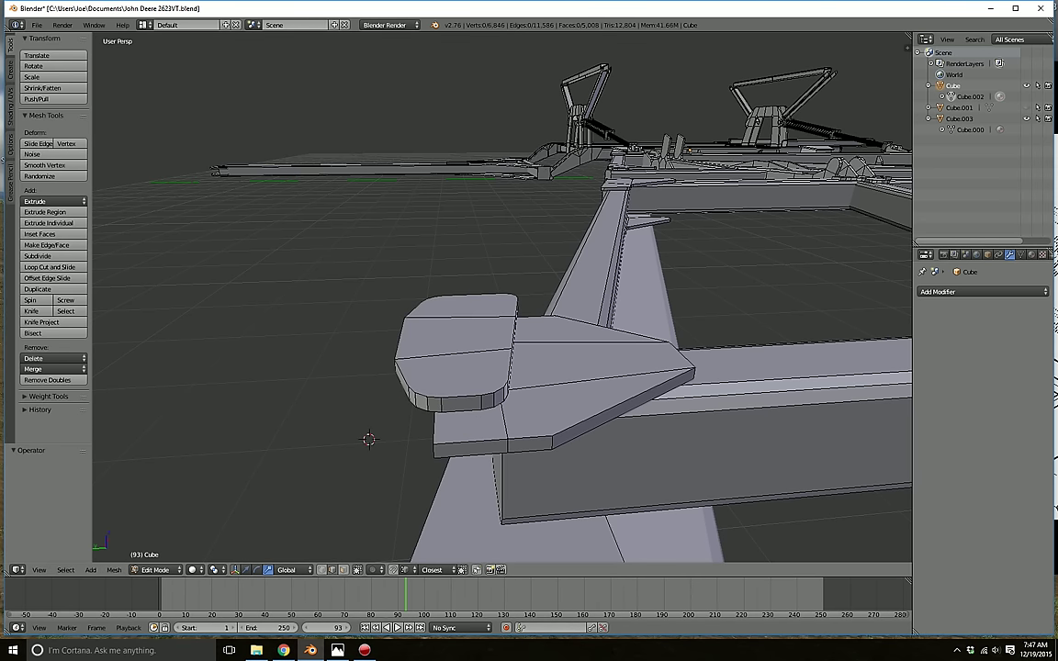
key("ctrl+z")
key("ctrl+z")
key("a")
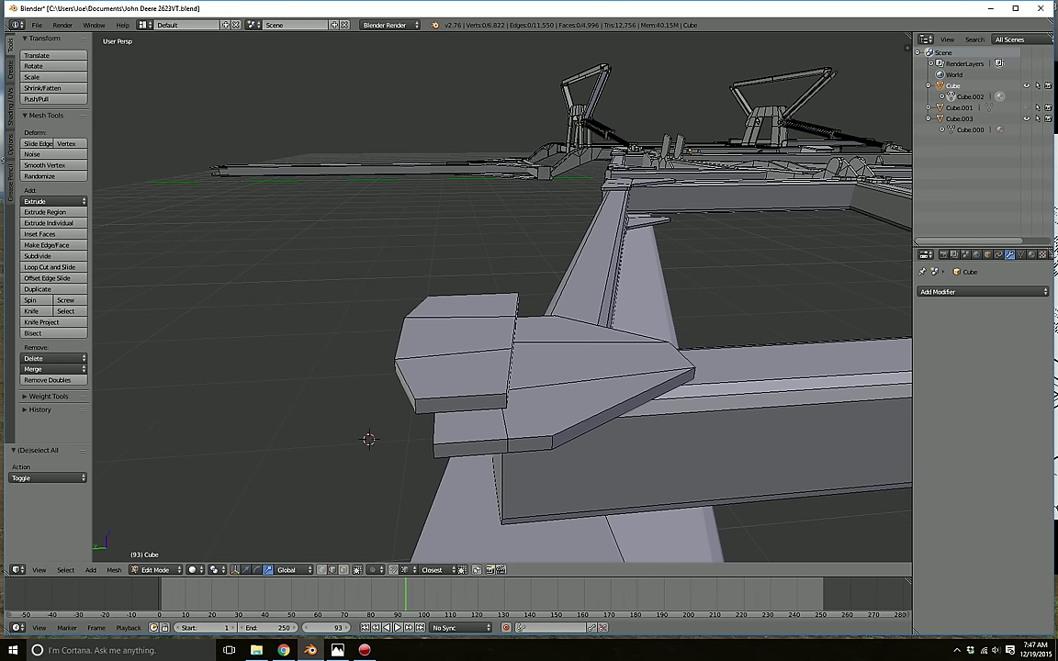
- Select the whole top plate and move it down along Z and 0.197 along X, away from the bracket
key("l")
left_click(245, 570)
middle_click_drag(404, 395, 587, 427)
left_click_drag(558, 286, 545, 394)
left_click_drag(511, 435, 389, 509)
middle_click_drag(389, 509, 494, 493, "shift")
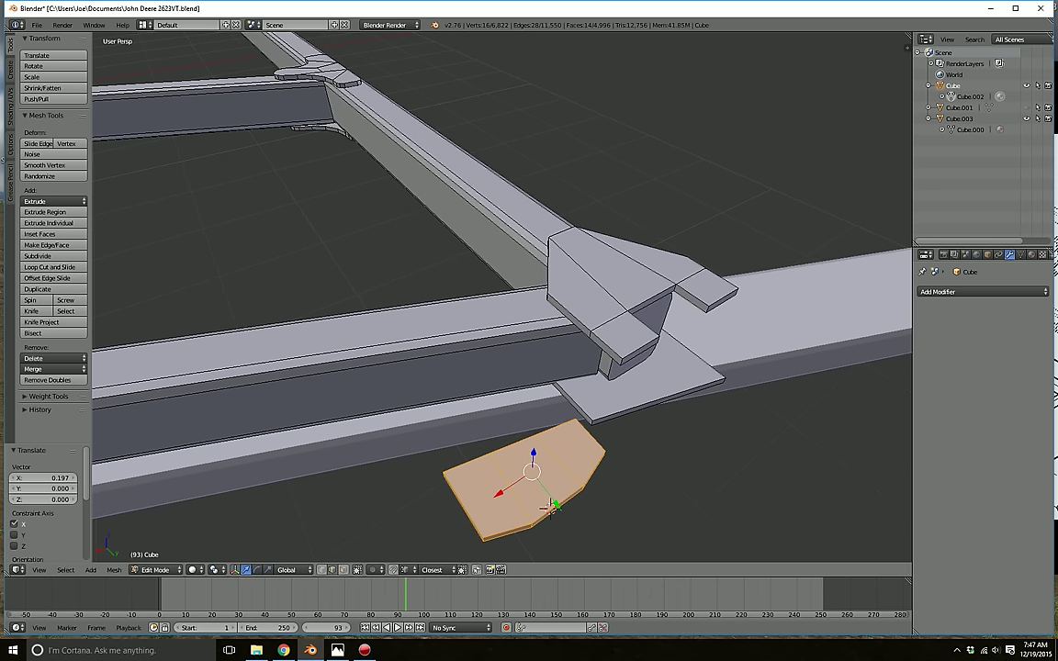
- Move the separated plate -0.048 along Y, raise it slightly, and nudge it 0.005 along Y
type("gy-.048")
key("Return")
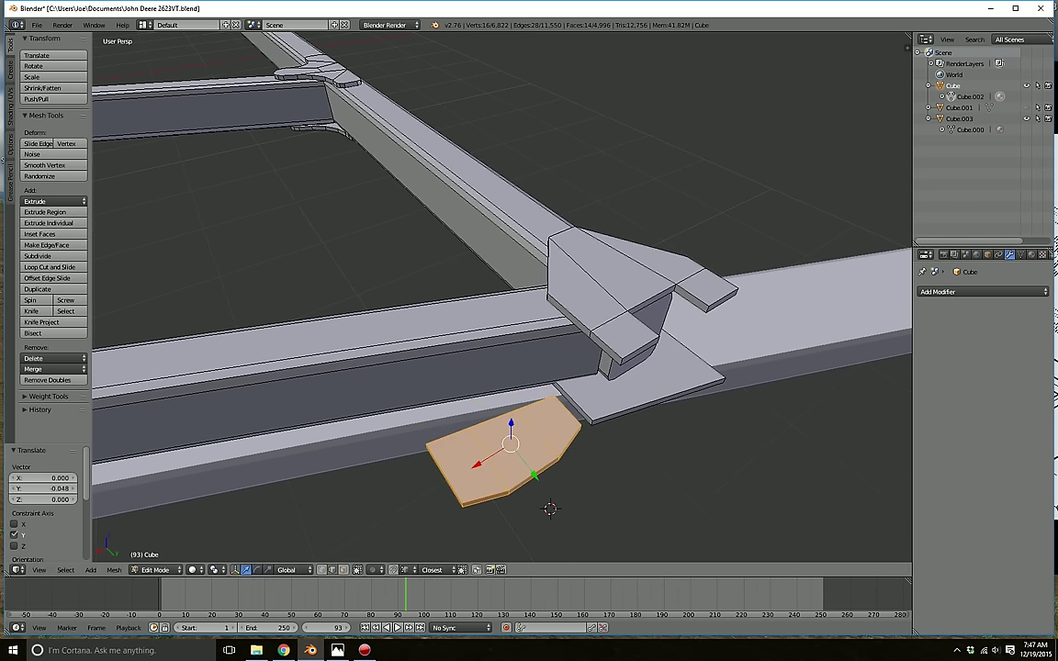
left_click_drag(512, 425, 512, 395)
left_click_drag(534, 444, 538, 449)
middle_click_drag(538, 449, 602, 449)
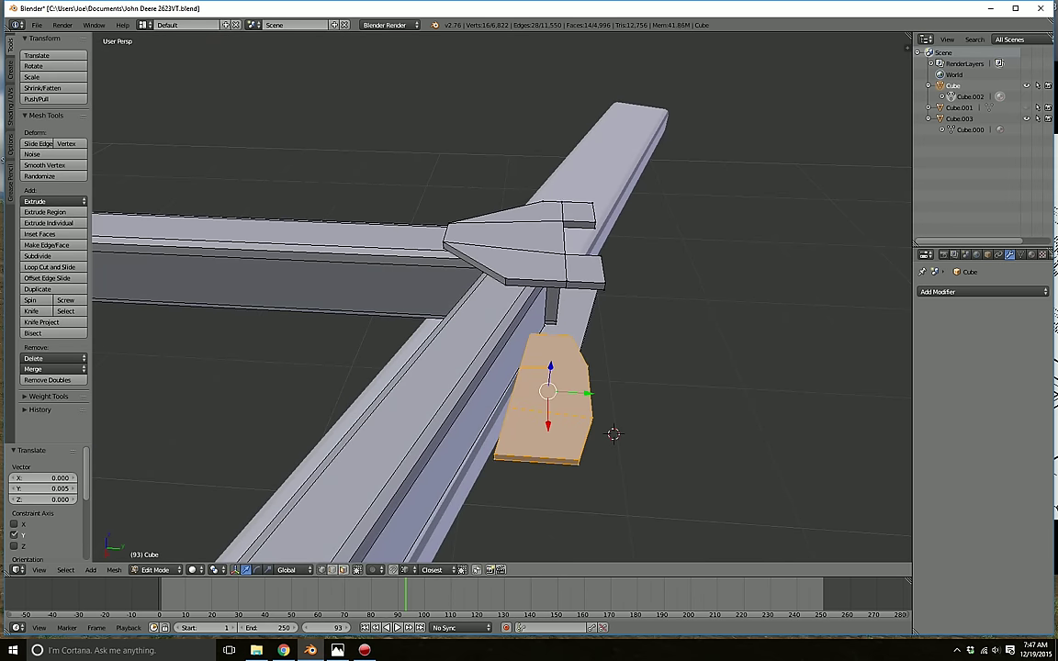
- Allow selection through geometry and move the plate's inner-edge vertices, except the pair nearest the bracket, inward along Y
left_click(357, 570)
scroll(578, 420, "down", 10)
scroll(626, 374, "up", 4)
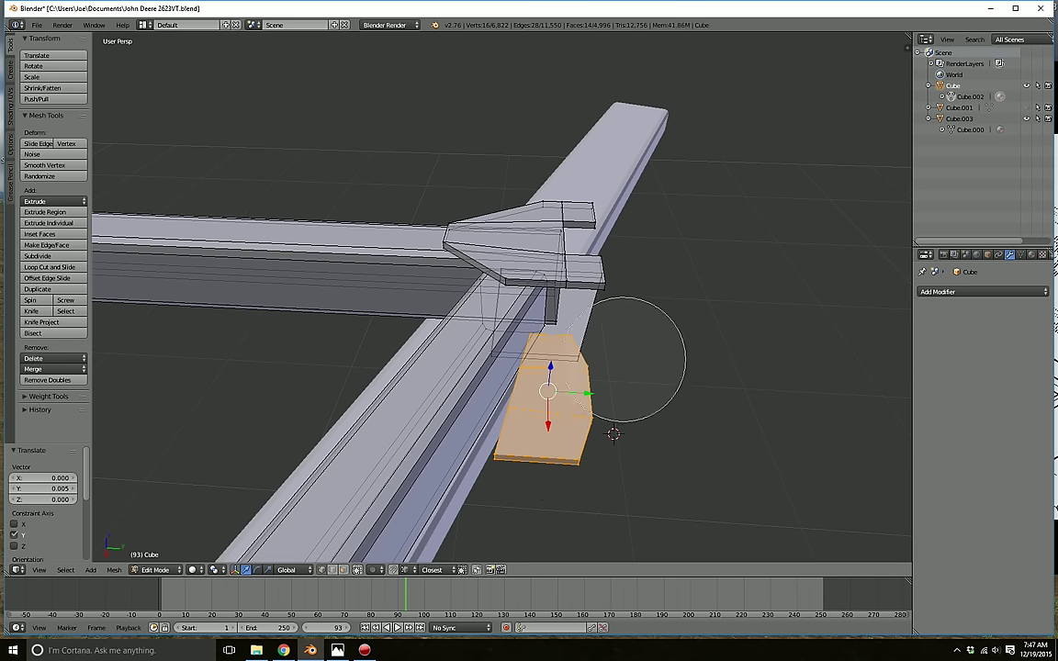
mouse_move(621, 362)
middle_mouse_down()
mouse_move(595, 491)
mouse_move(637, 489)
middle_mouse_up()
right_click(595, 492)
key("c")
middle_click(534, 325)
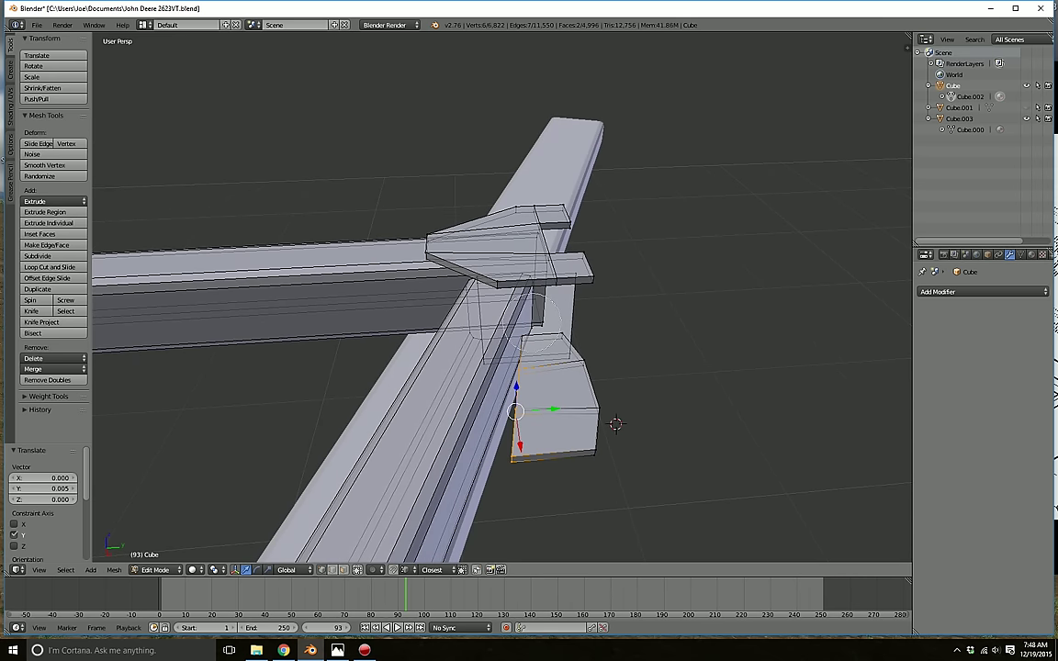
key("g")
key("y")
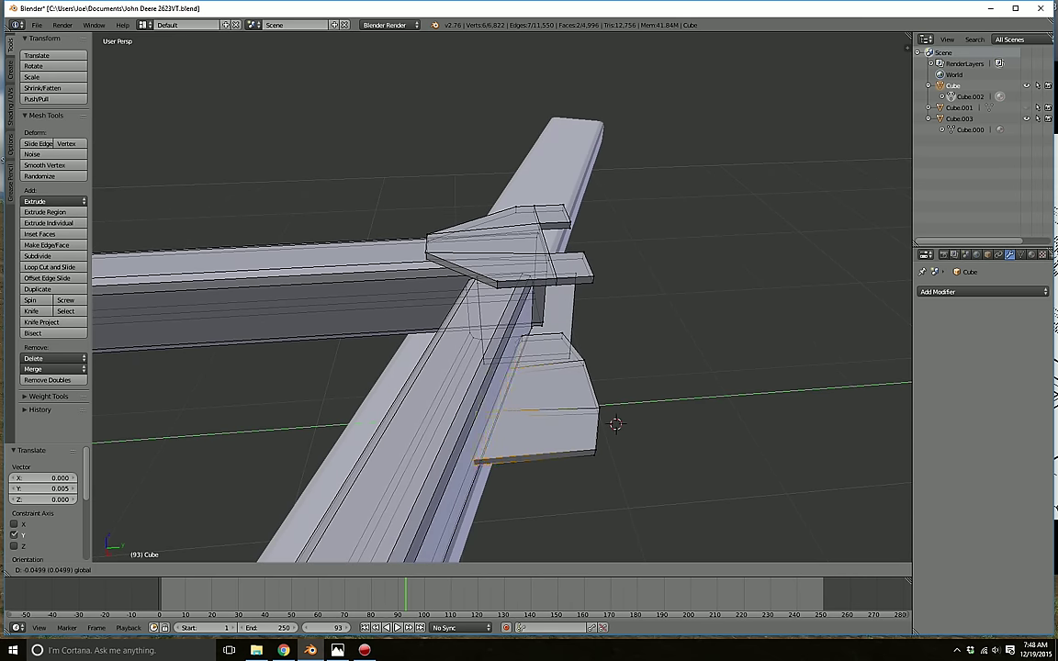
left_click(616, 423)
- Straighten the plate's slanted inner edge by moving its intermediate vertex pairs about 0.014 outward along Y
middle_click_drag(609, 425, 605, 361)
key("g")
key("y")
left_click_drag(540, 353, 540, 333)
right_click(508, 337)
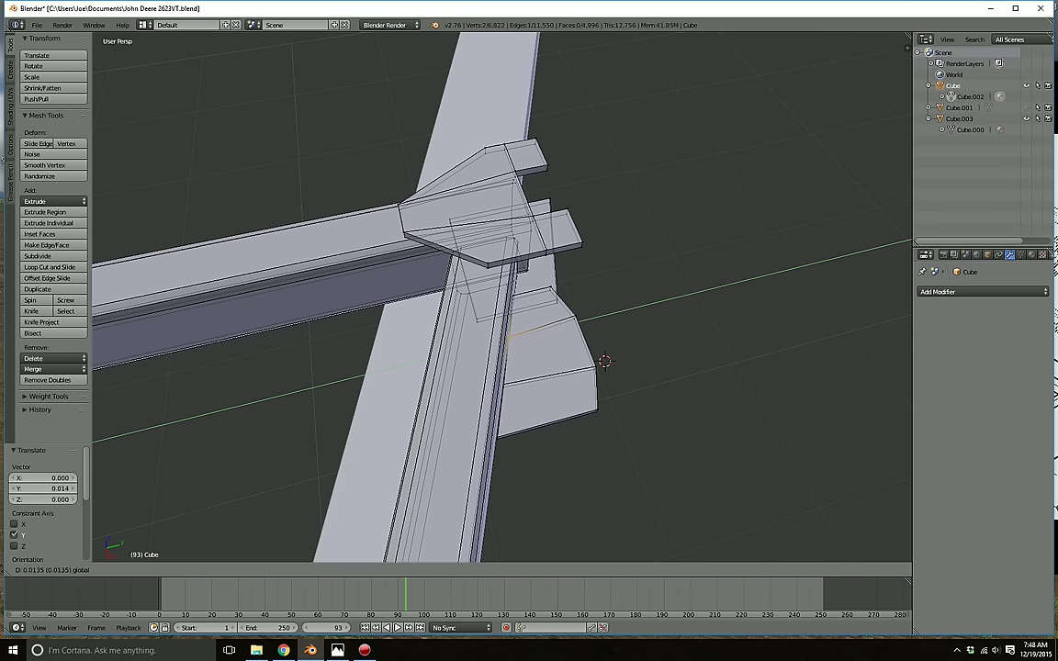
left_click(604, 361)
- Select the whole plate, move it outward along Y clear of the frame beam, and clear the selection
key("a")
key("l")
left_click_drag(575, 343, 656, 323)
key("a")
key("c")
left_click(615, 266)
left_click(659, 404)
right_click(658, 402)
key("a")
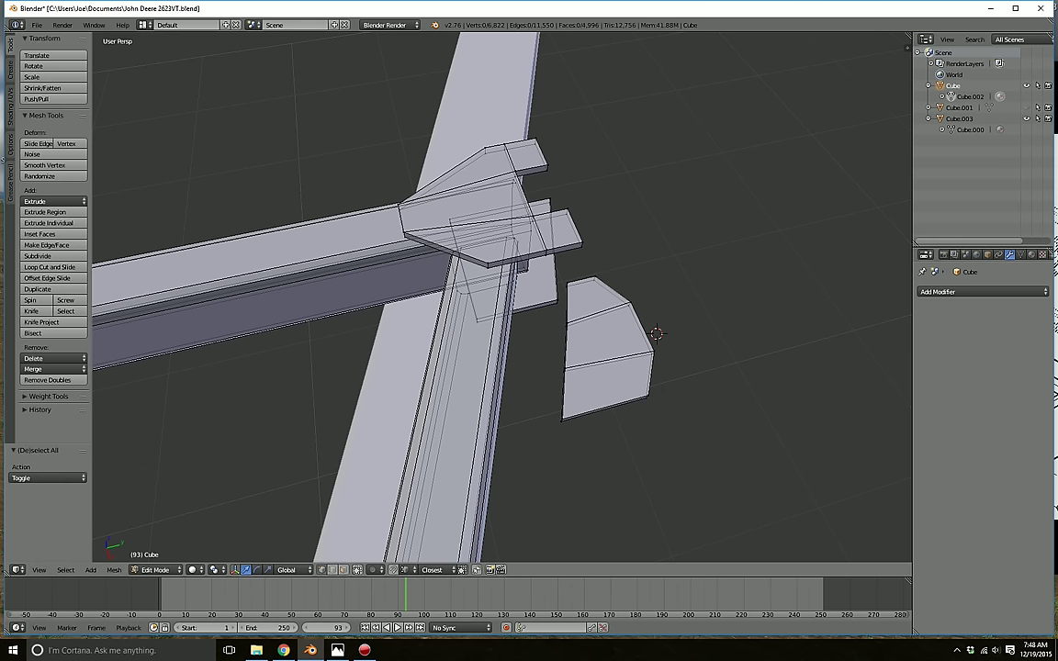
- Nudge the inner edge's vertex pair at the loop cut nearest the bracket 0.002 along Y
middle_click_drag(562, 345, 530, 406, "shift")
key("c")
scroll(542, 391, "up", 4)
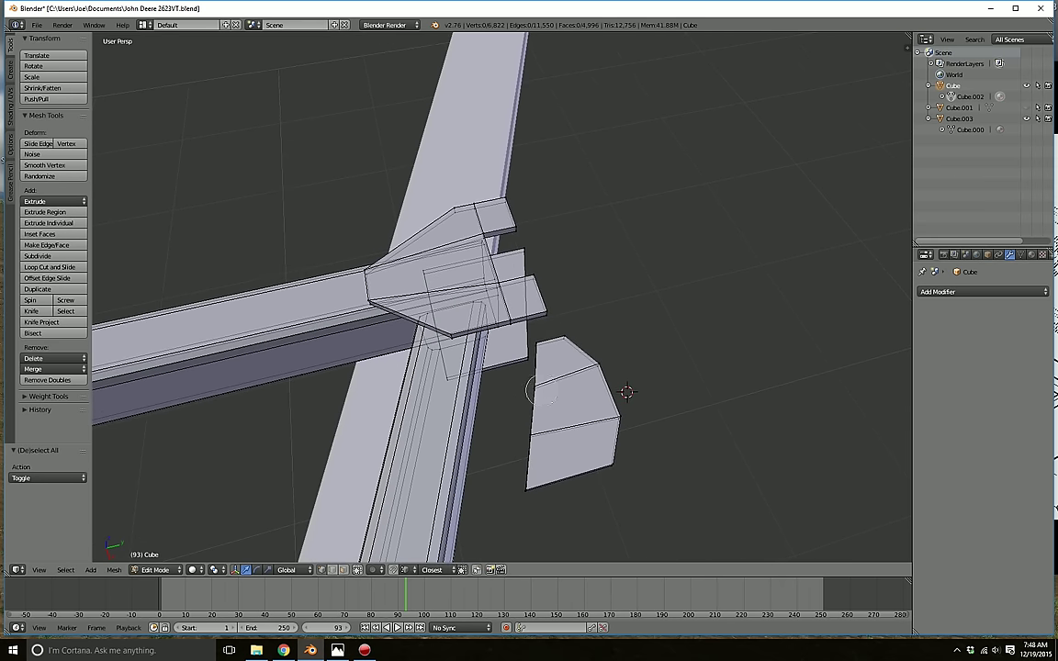
left_click_drag(571, 375, 570, 377)
key("a")
middle_click_drag(571, 377, 557, 385, "shift")
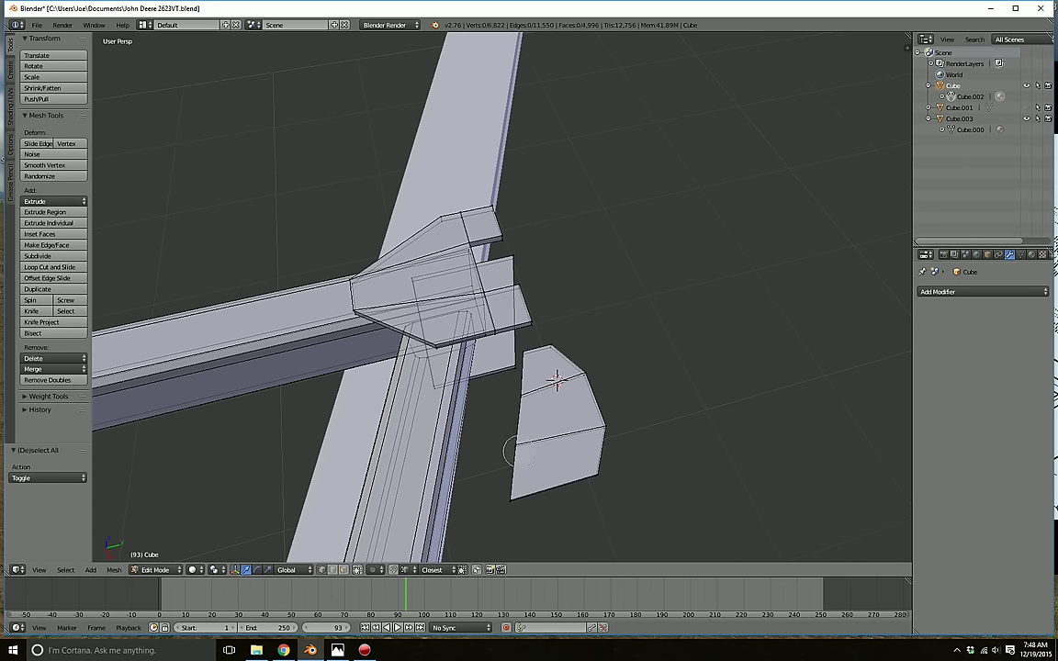
left_click_drag(553, 436, 554, 436)
key("a")
key("c")
key("g")
key("y")
left_click(557, 380)
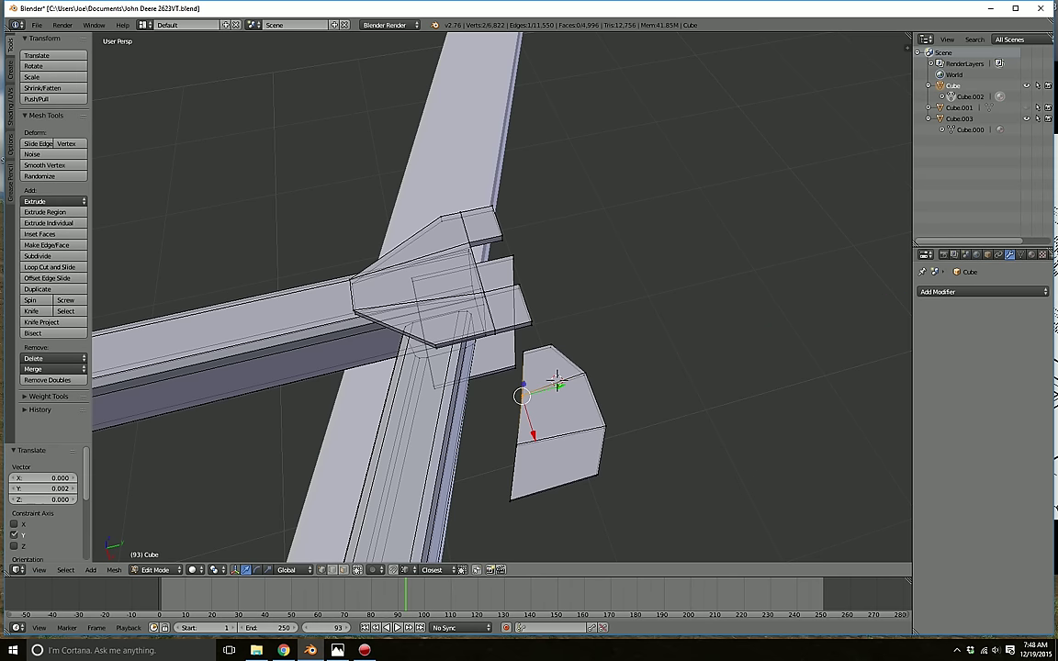
- Shift the inner-edge corner vertices at the plate's narrow end slightly outward along Y
key("a")
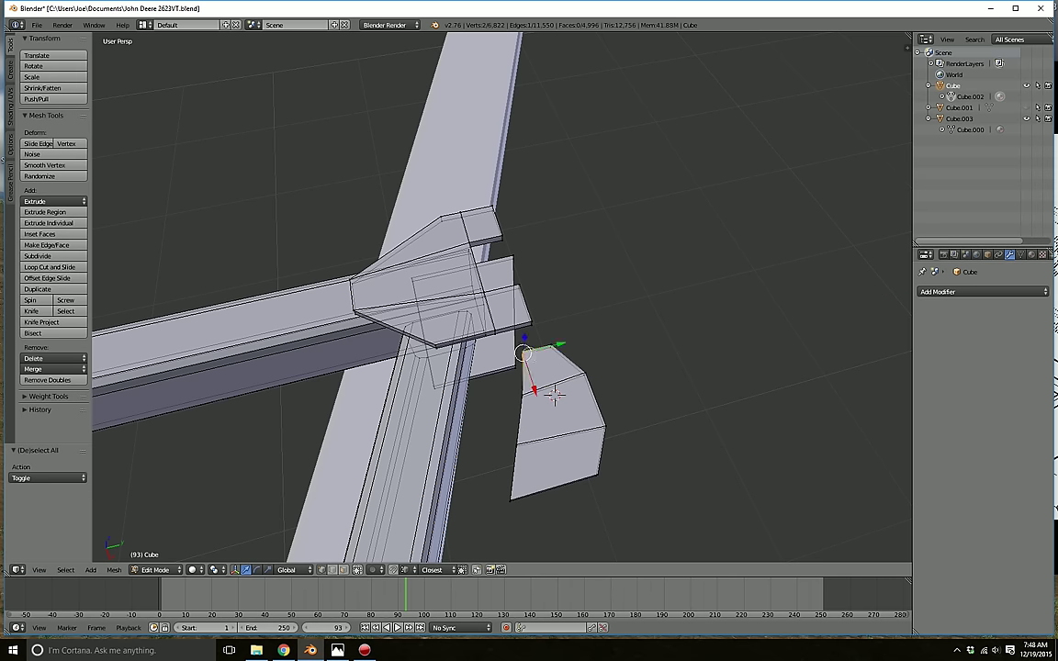
key("g")
key("y")
left_click(529, 355)
- Bevel the plate's two inner-edge corners with three segments and an offset of about 0.02
key("a")
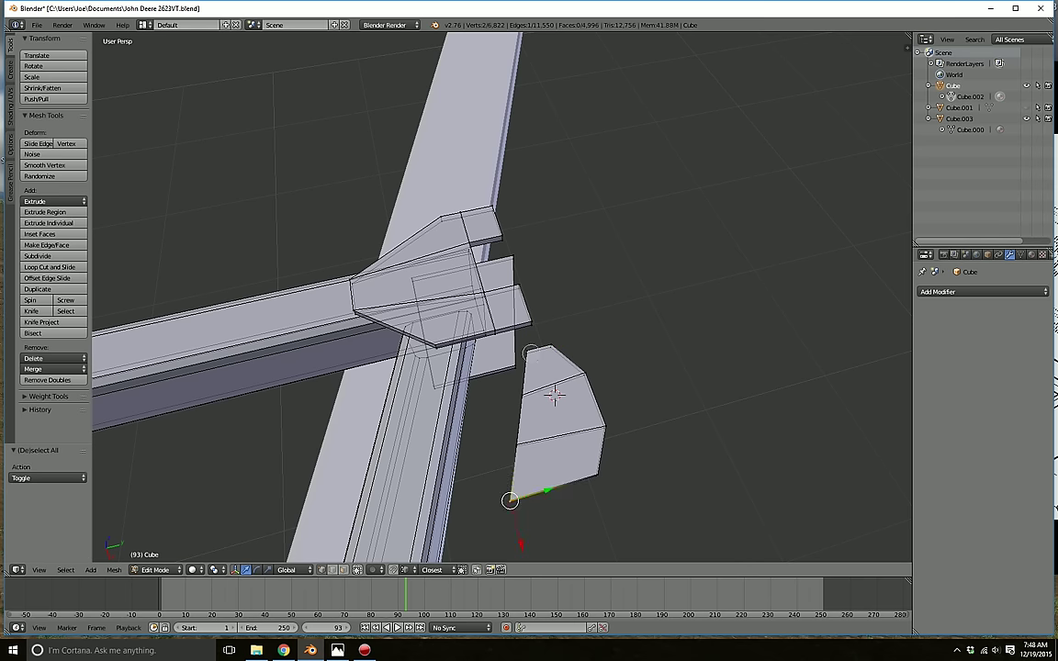
key("ctrl+b")
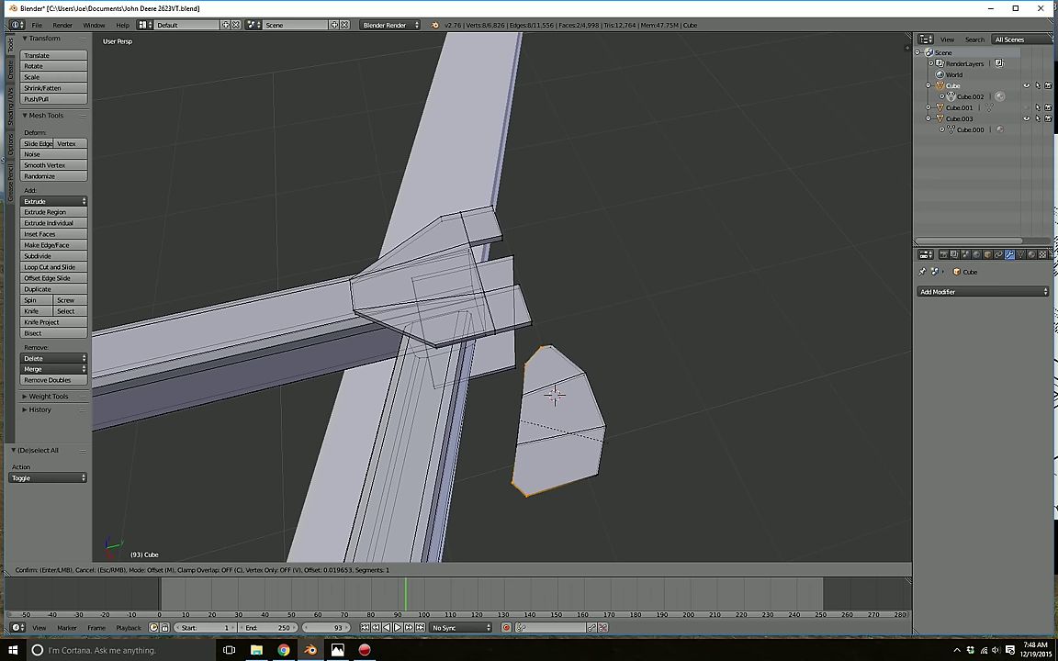
scroll(555, 395, "up", 1)
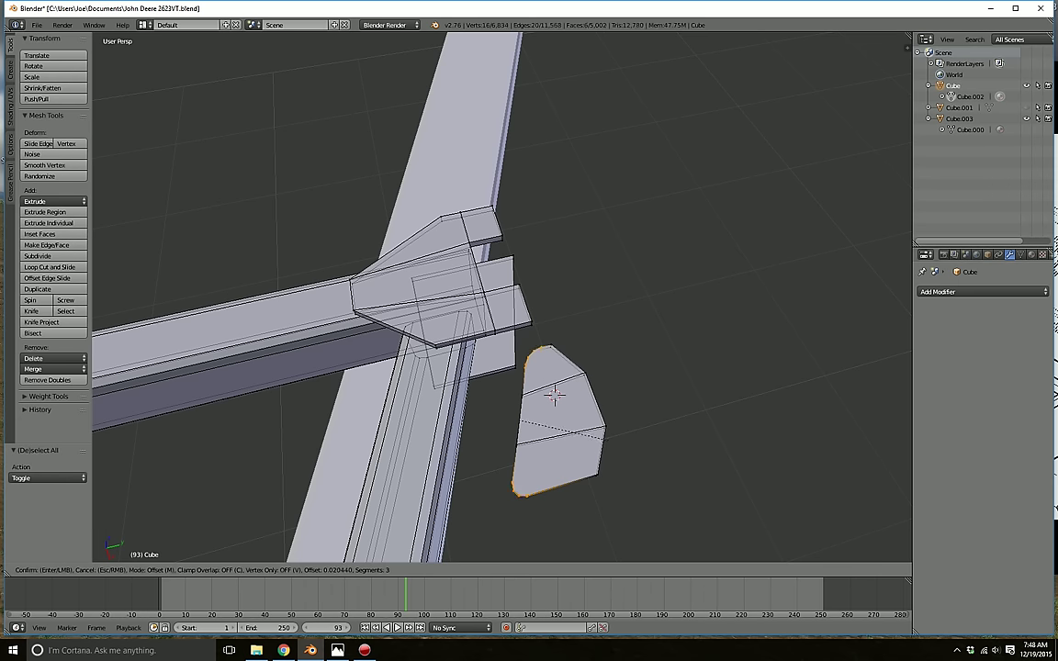
left_click(605, 439)
key("a")
- Bevel the two outer corners at the plate's ends with two segments and a smaller offset
middle_click_drag(604, 439, 379, 439)
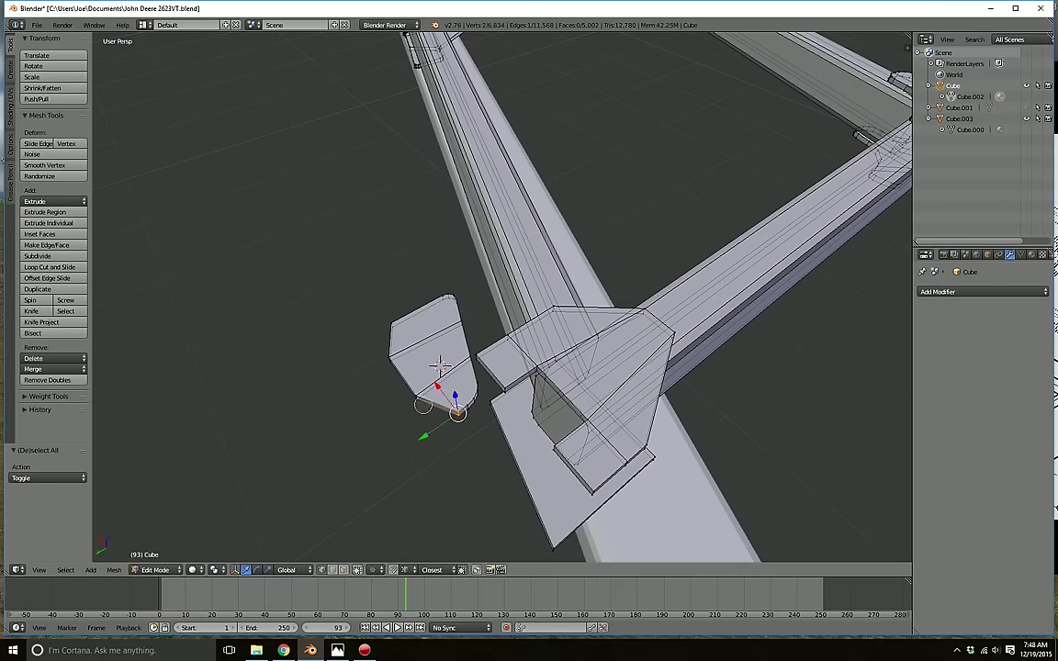
right_click(388, 329, "shift")
key("ctrl+b")
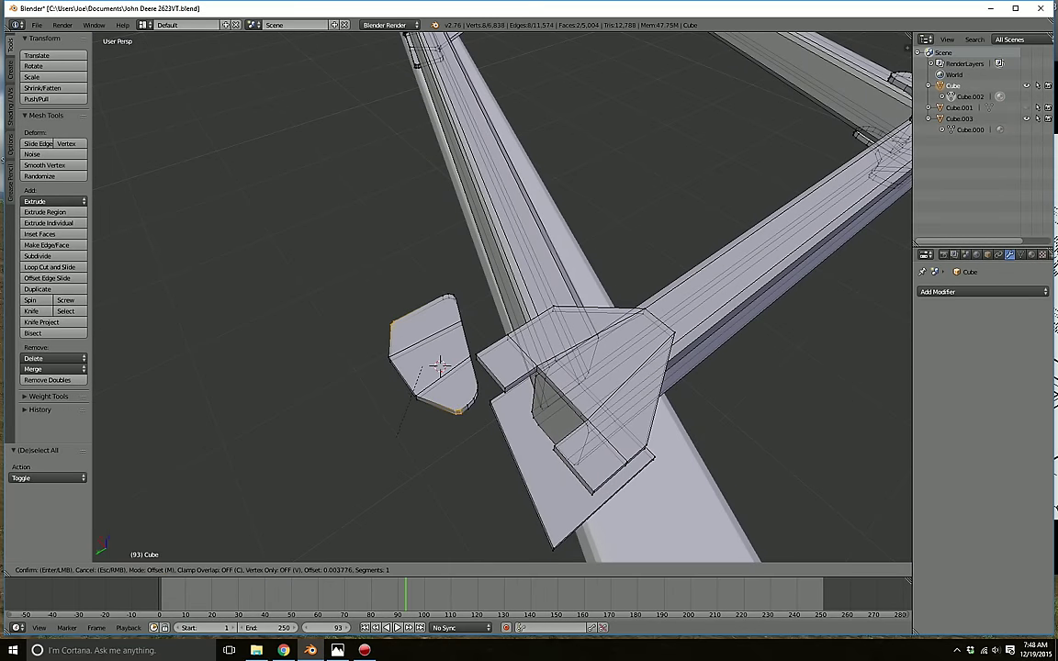
scroll(398, 440, "up", 1)
left_click(398, 440)
key("a")
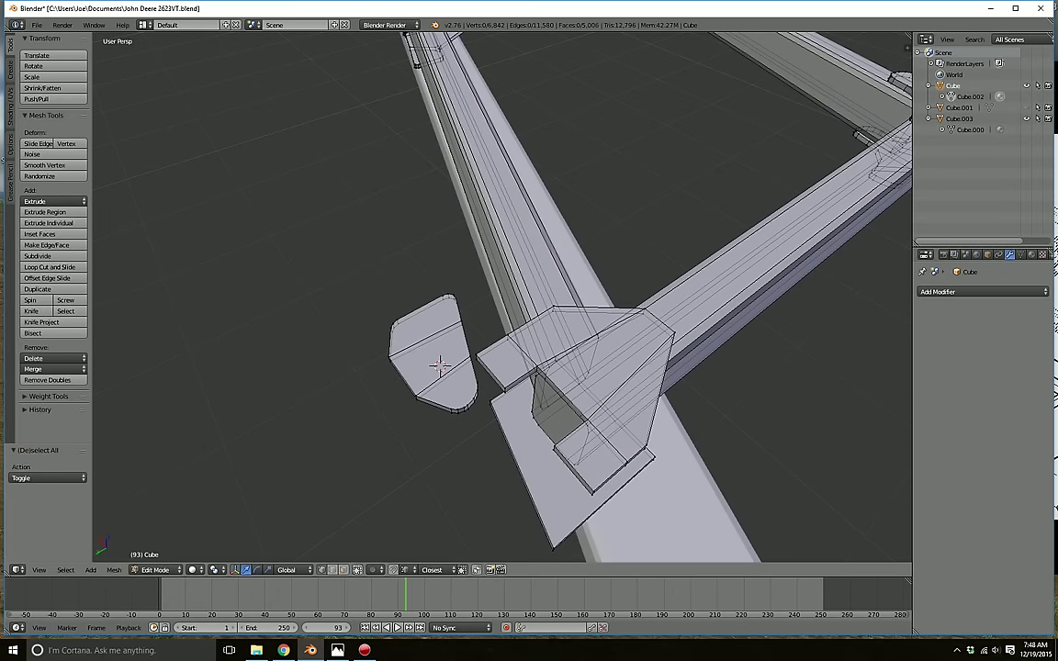
middle_click_drag(397, 440, 590, 436)
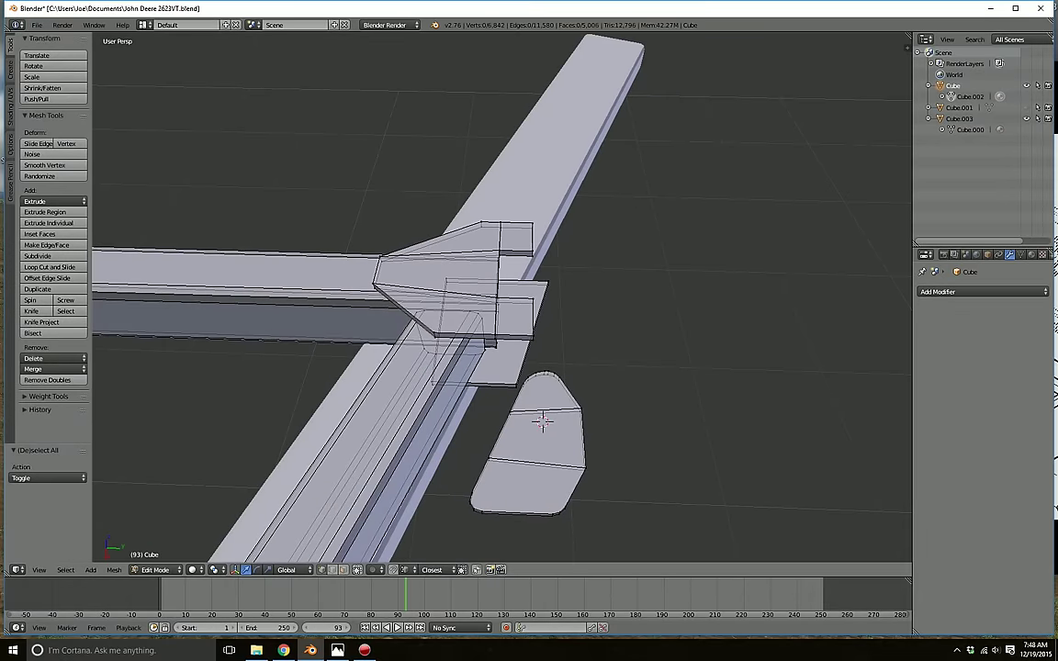
key("k")
middle_click_drag(543, 421, 503, 418)
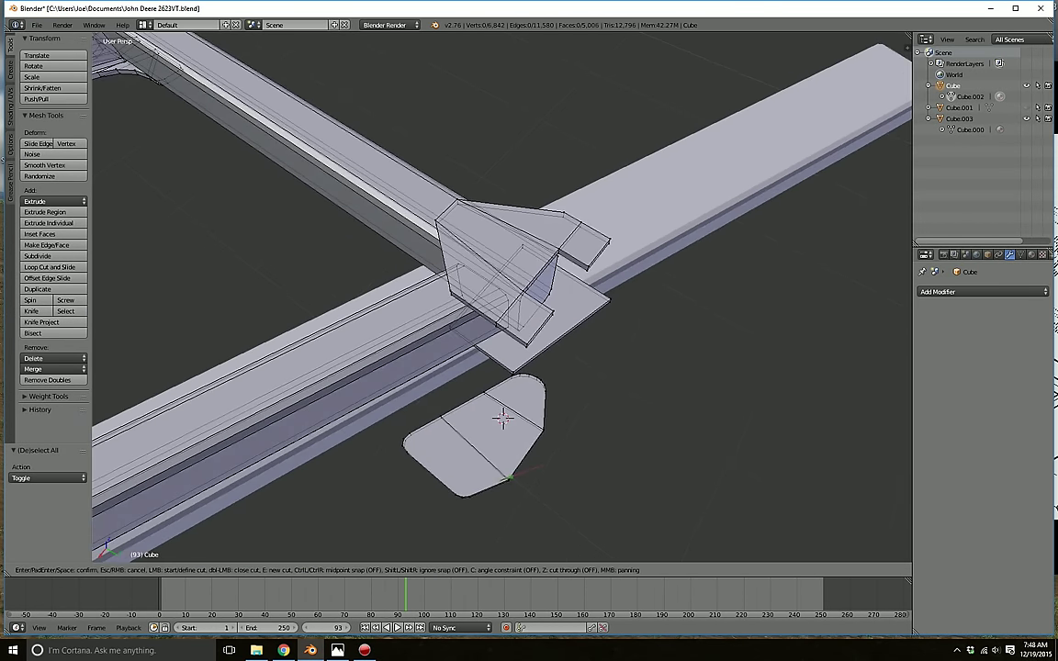
key("Escape")
- Select the whole rounded plate, move it -0.203 along X, and raise it 0.120 along Z
middle_click_drag(516, 468, 469, 448)
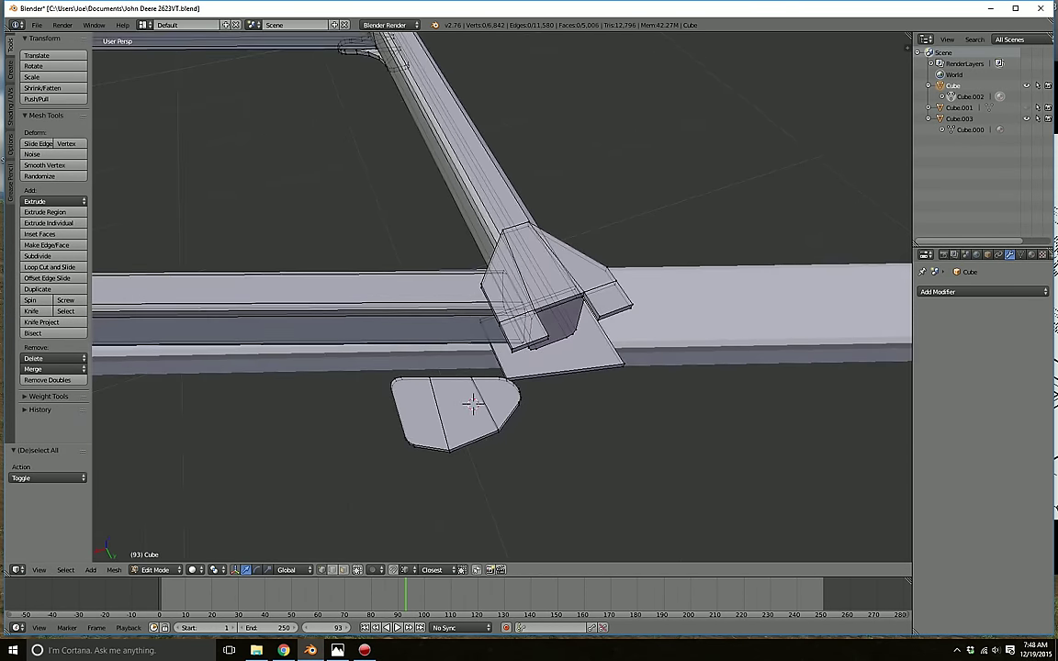
key("l")
middle_click_drag(472, 407, 421, 382)
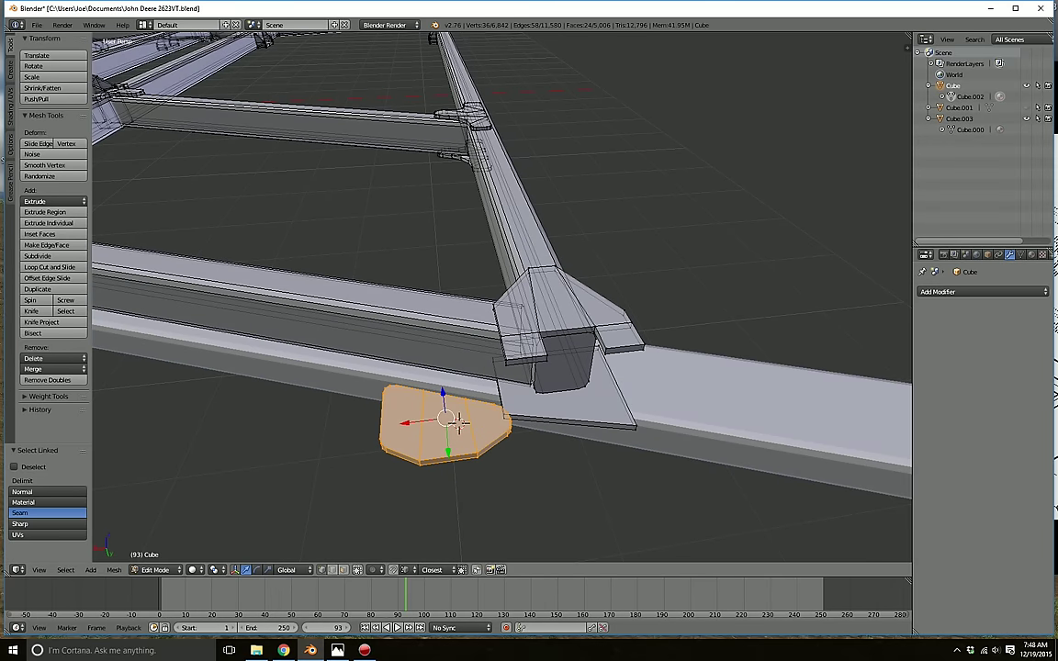
left_click_drag(404, 423, 531, 406)
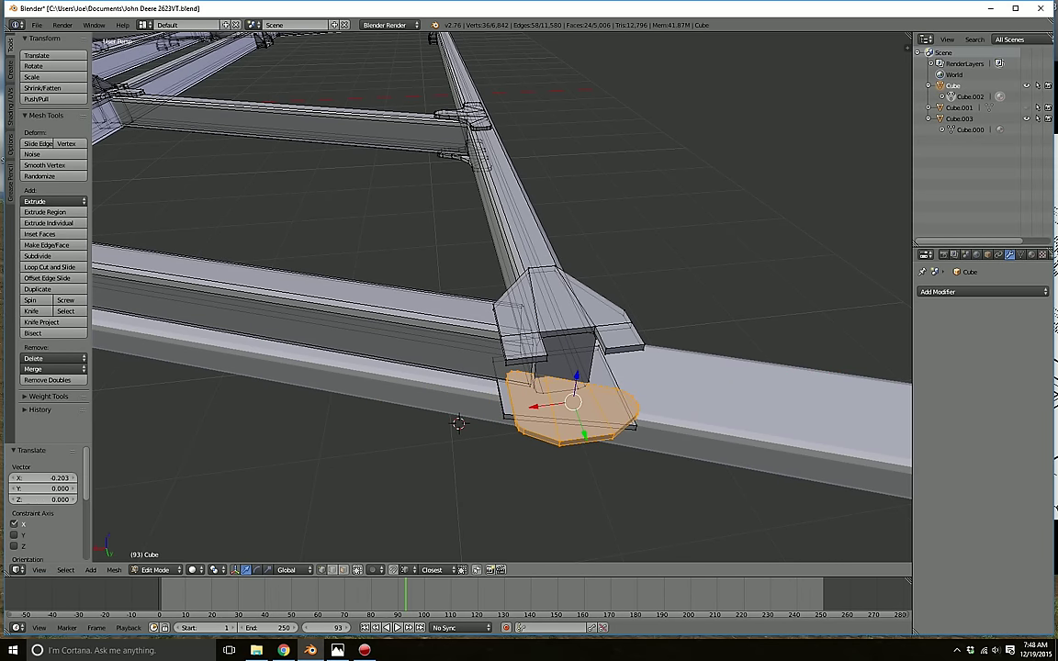
left_click(358, 570)
left_click_drag(577, 375, 585, 328)
- Move the rounded plate back along Y over the bracket and fine-tune its placement
middle_click_drag(585, 328, 638, 369)
key("g")
key("y")
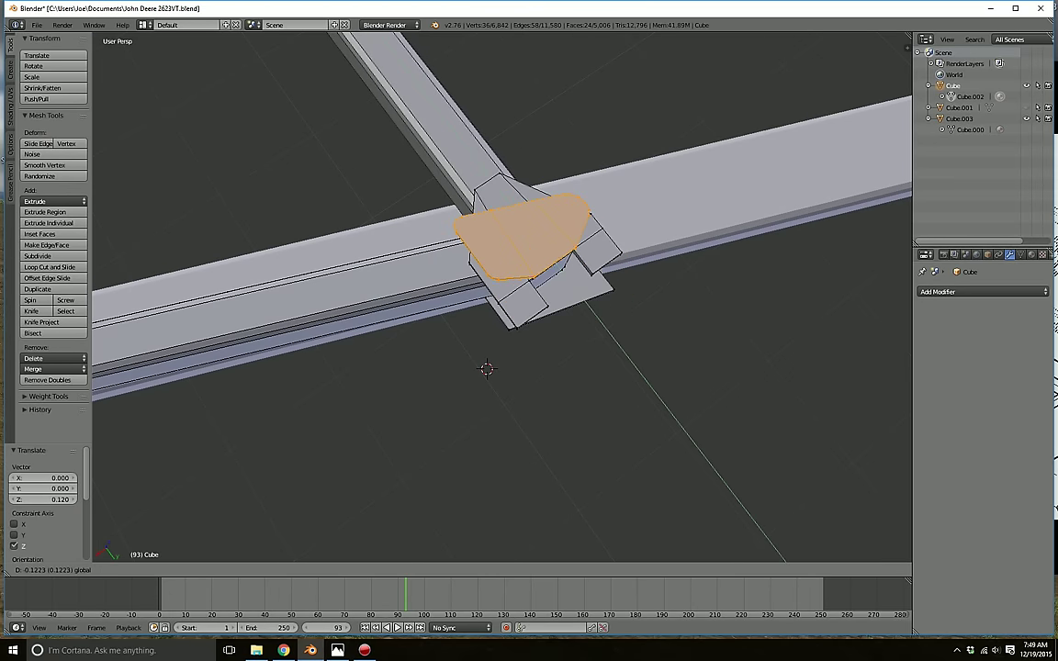
left_click_drag(551, 257, 550, 255)
middle_click_drag(551, 256, 507, 204)
left_click_drag(553, 262, 552, 267)
- Move the rounded plate 0.155 outward along Y and compare it with the gauge wheel diagram in the parts catalog
left_click_drag(511, 304, 618, 427)
middle_click_drag(618, 427, 634, 404)
scroll(349, 438, "down", 1)
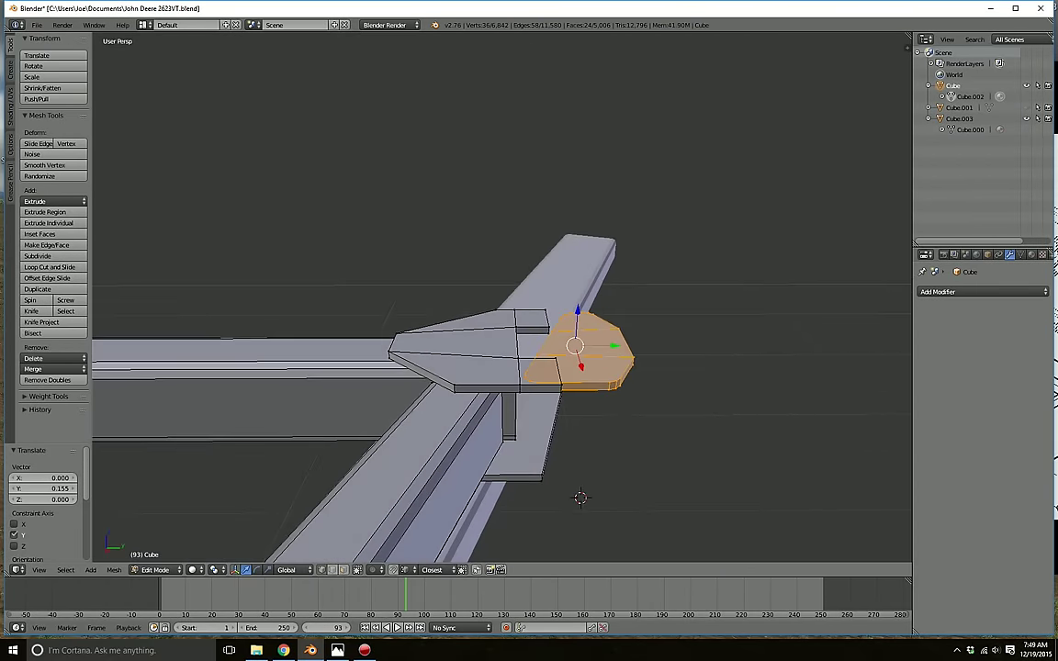
left_click(284, 651)
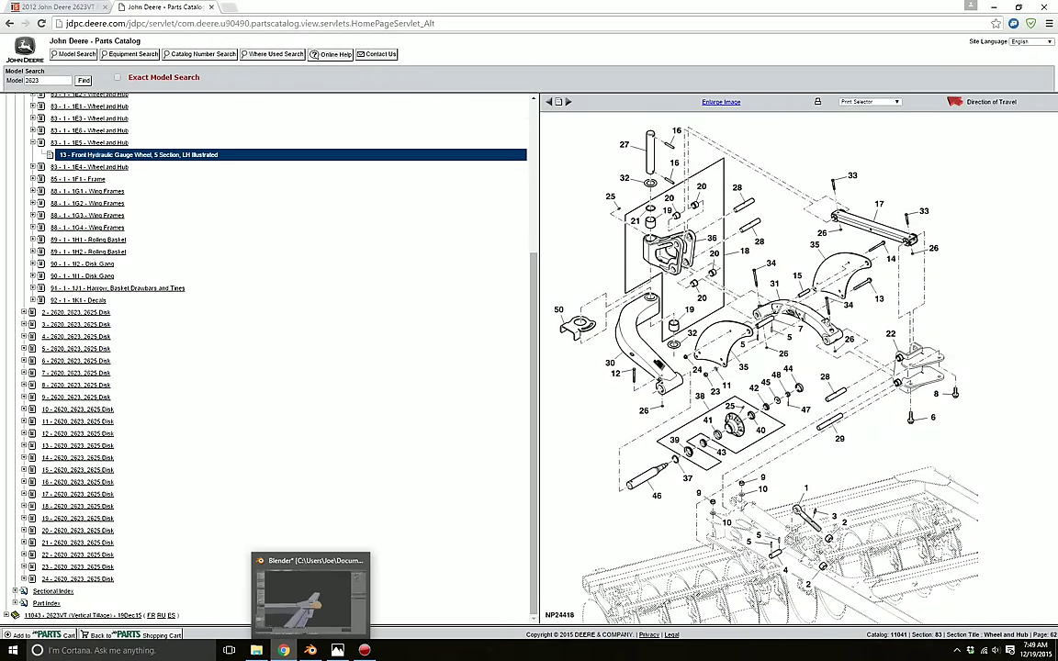
- Return to Blender, move the rounded plate -0.042 along Y, and lower it 0.055 along Z
left_click(310, 650)
left_click_drag(590, 324, 570, 343)
left_click(569, 344)
middle_click_drag(572, 342, 568, 303)
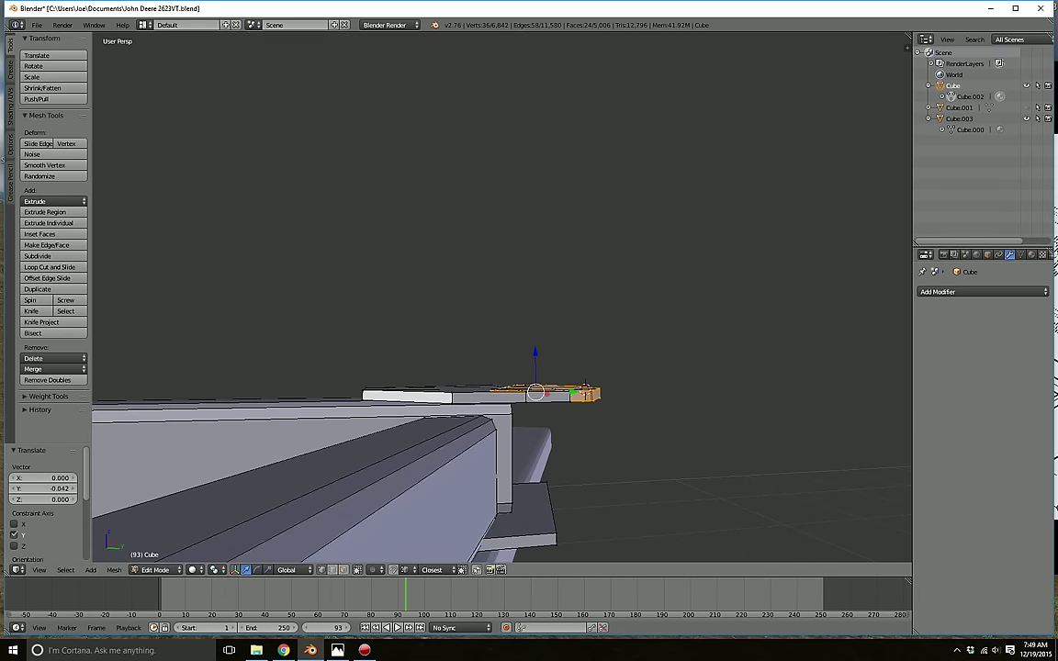
left_click_drag(534, 352, 535, 399)
middle_click_drag(542, 400, 553, 445)
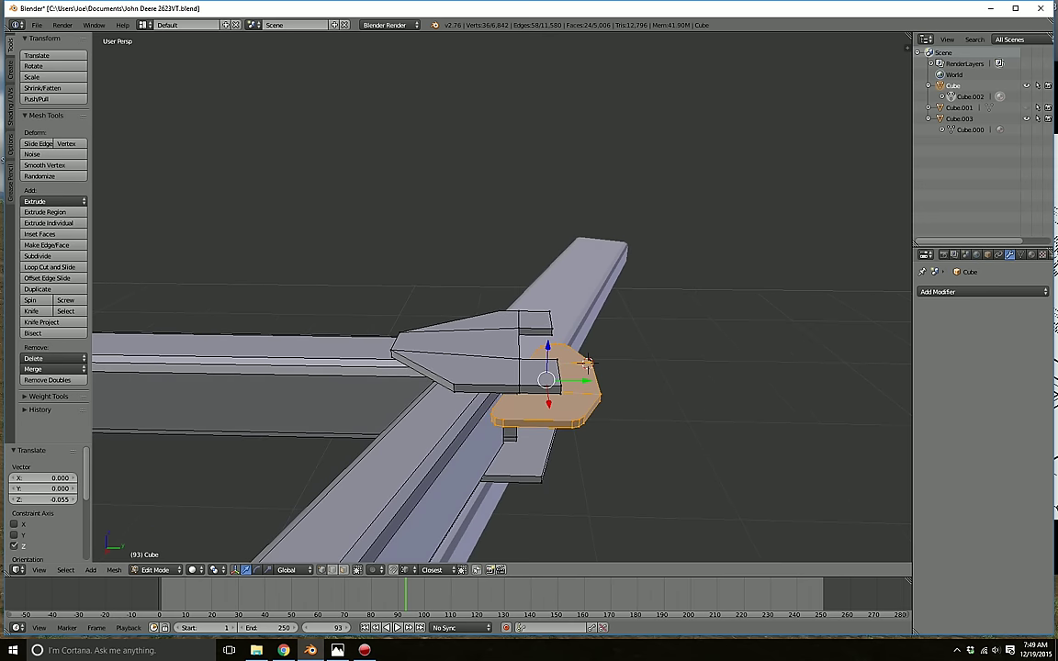
left_click_drag(584, 380, 585, 380)
middle_click_drag(585, 380, 531, 345)
- Select the linked wing beam, limit the selection to its bracket-end face, and move that end -0.026 along Y
key("a")
key("l")
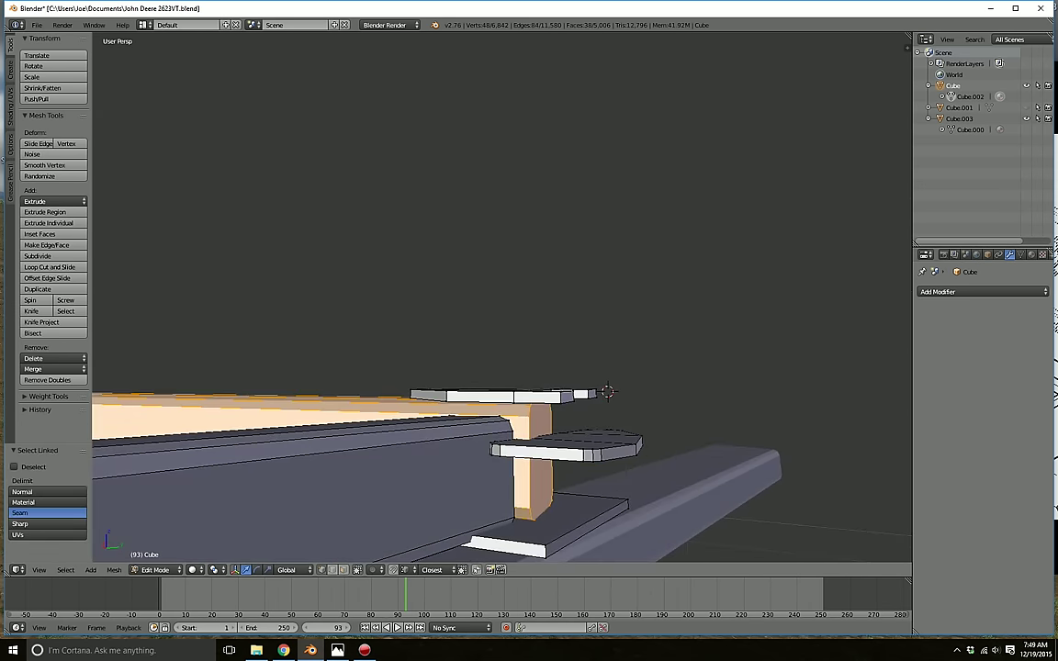
scroll(533, 413, "down", 4)
middle_click_drag(532, 414, 599, 477)
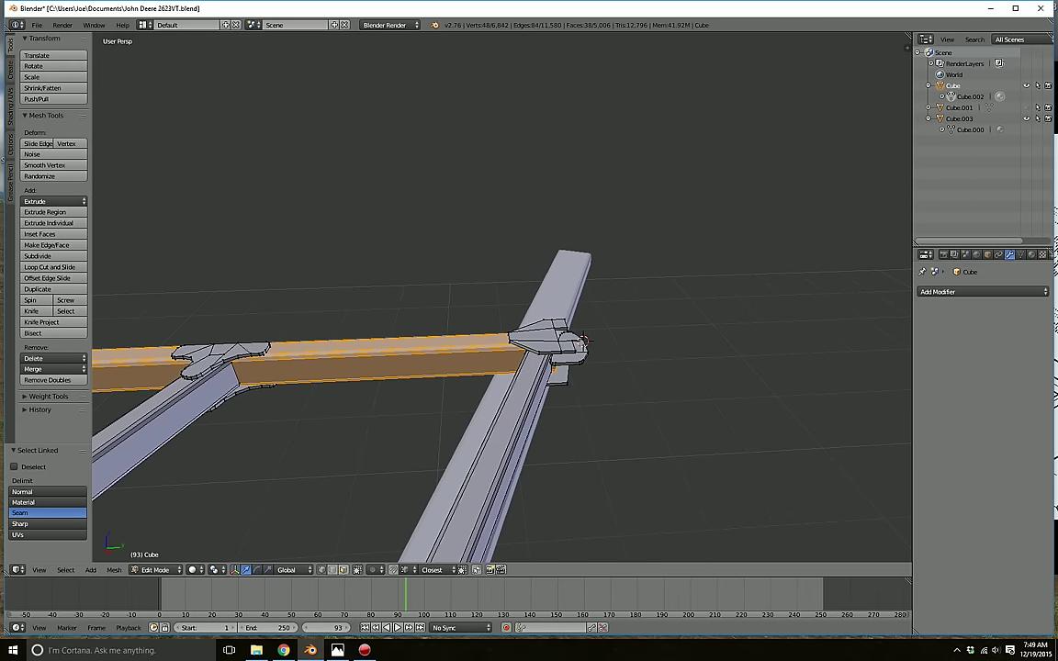
scroll(298, 340, "down", 11)
key("c")
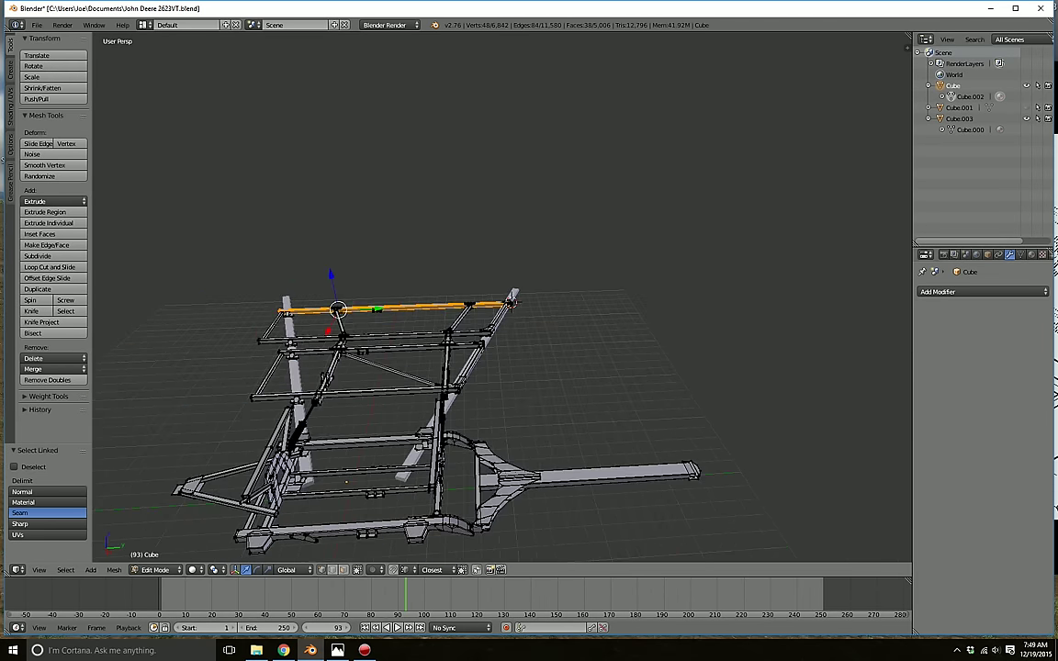
left_click(357, 570)
key("c")
middle_click(286, 312)
right_click(286, 312)
scroll(285, 312, "up", 10)
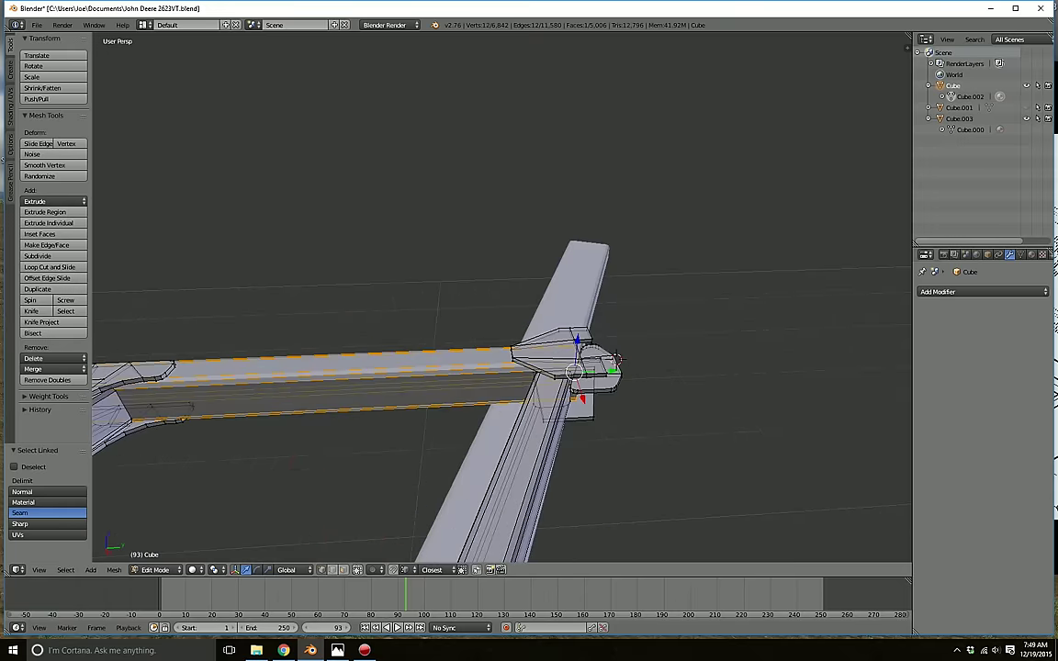
scroll(551, 386, "up", 1)
middle_click_drag(551, 386, 543, 378)
left_click_drag(632, 395, 624, 396)
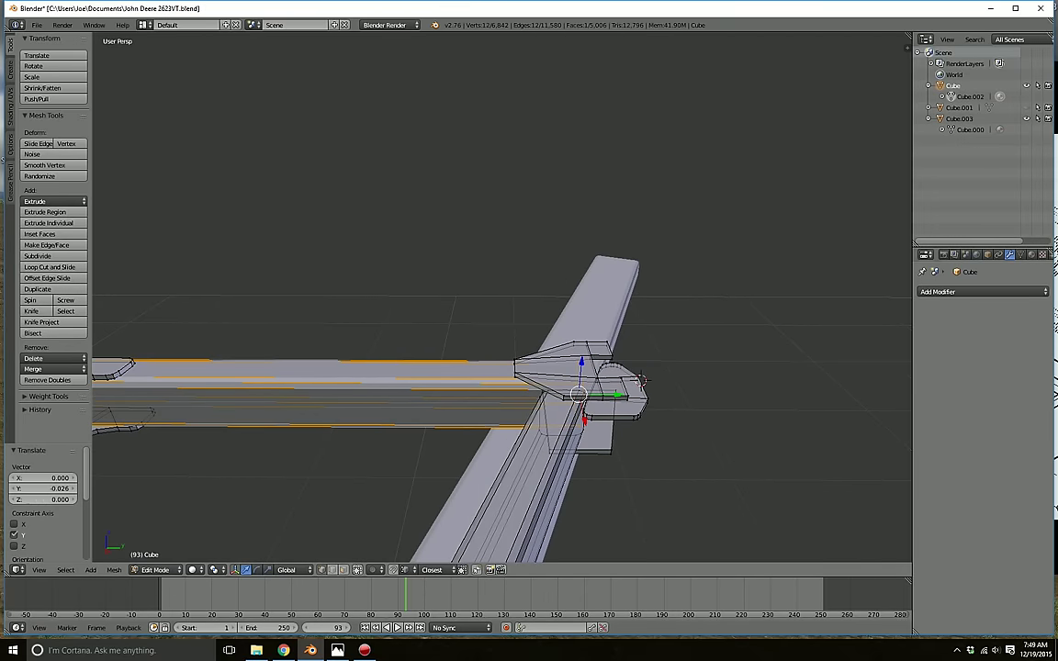
- Reselect the linked beam, exclude its far end from the selection, and nudge the bracket-end face slightly along Y
key("a")
key("l")
left_click(356, 570)
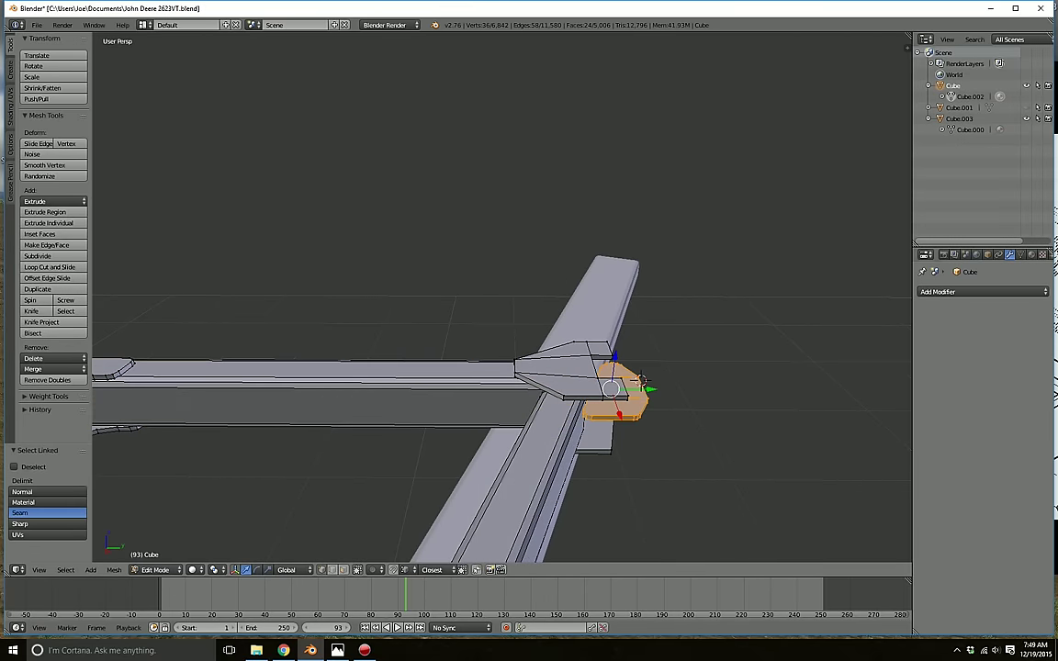
middle_click_drag(533, 395, 333, 409)
key("a")
key("l")
scroll(588, 432, "down", 7)
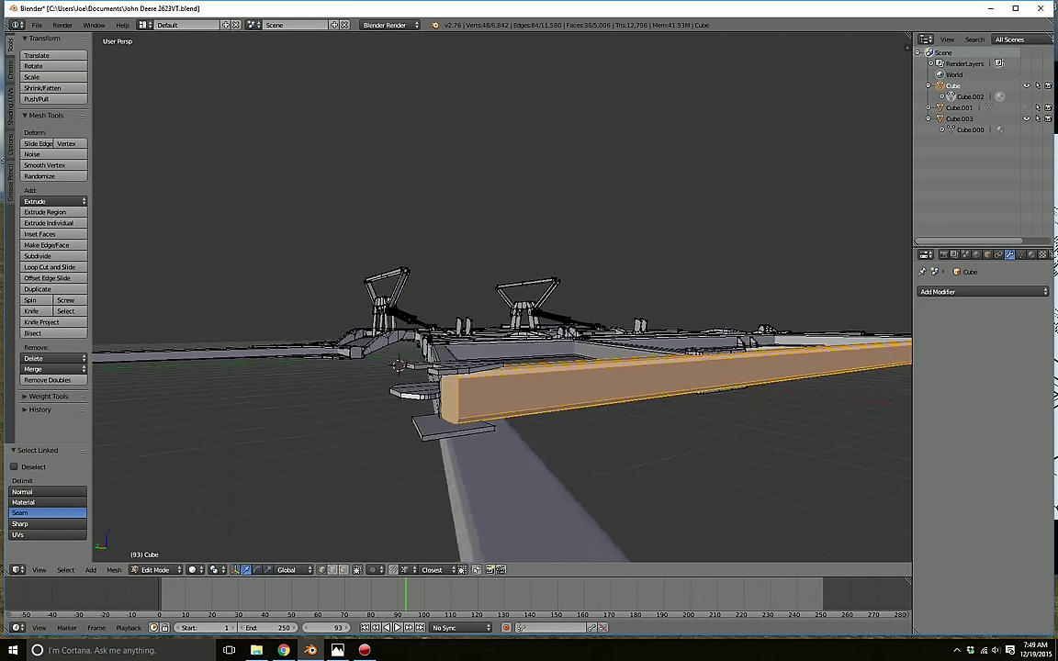
left_click(357, 570)
scroll(587, 414, "down", 3)
middle_click_drag(588, 413, 591, 420)
key("c")
middle_click(784, 298)
right_click(784, 298)
scroll(735, 321, "up", 5)
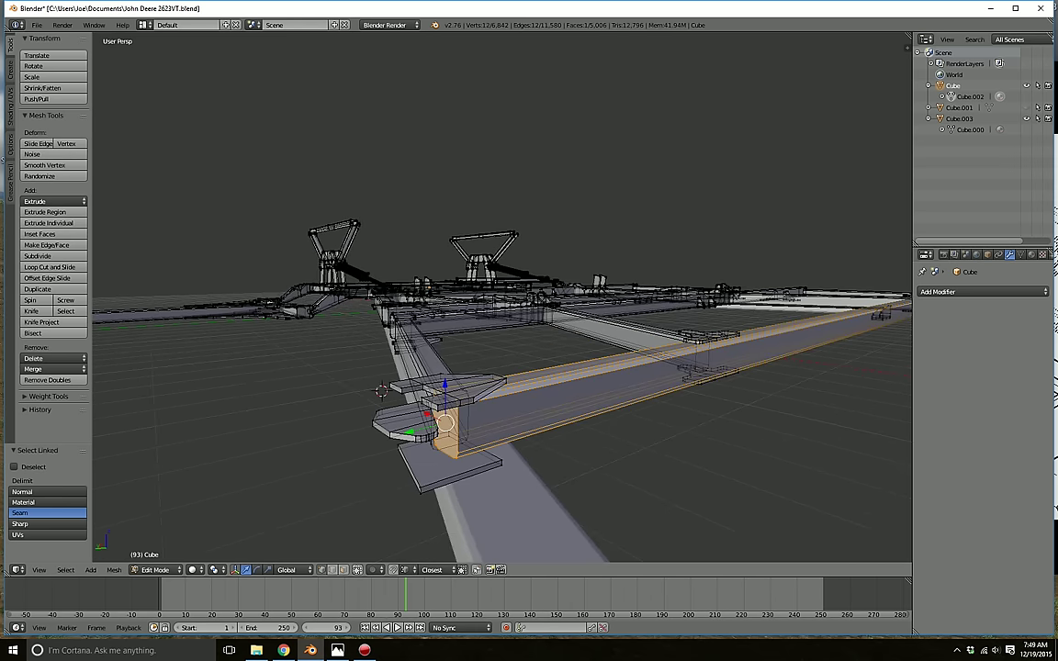
left_click(356, 570)
middle_click_drag(386, 478, 358, 460)
left_click_drag(376, 441, 378, 441)
- Select the whole rounded plate and raise it about 0.036 along Z
key("a")
middle_click_drag(379, 441, 419, 466)
key("l")
key("g")
key("z")
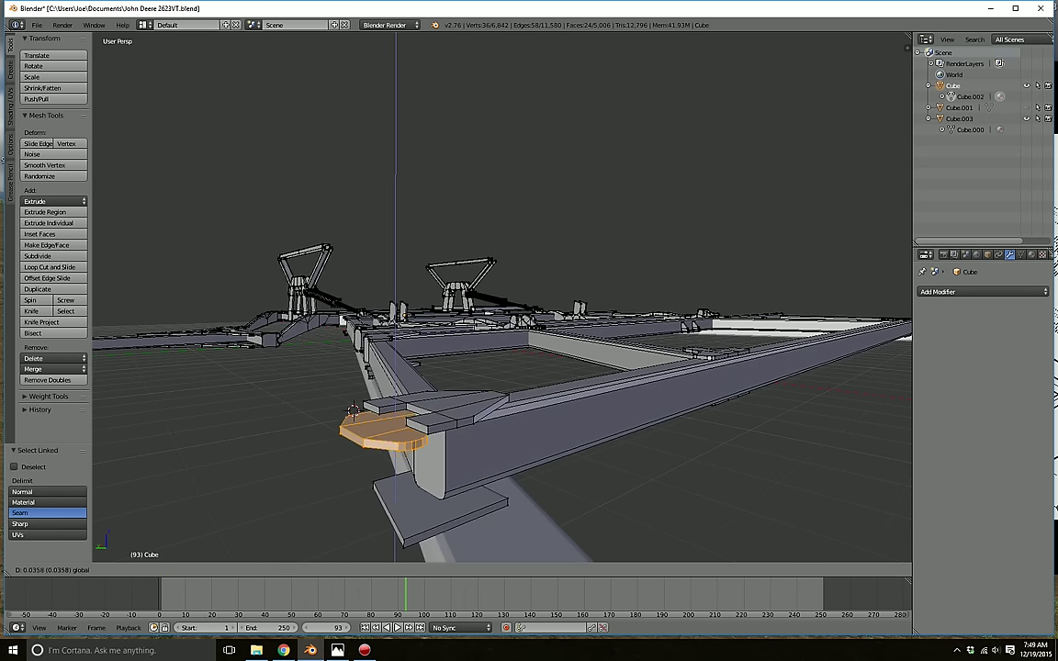
left_click_drag(395, 385, 395, 385)
- Duplicate the rounded plate in place and lower the copy along Z to just above the rectangular bottom plate
key("shift+d")
key("Return")
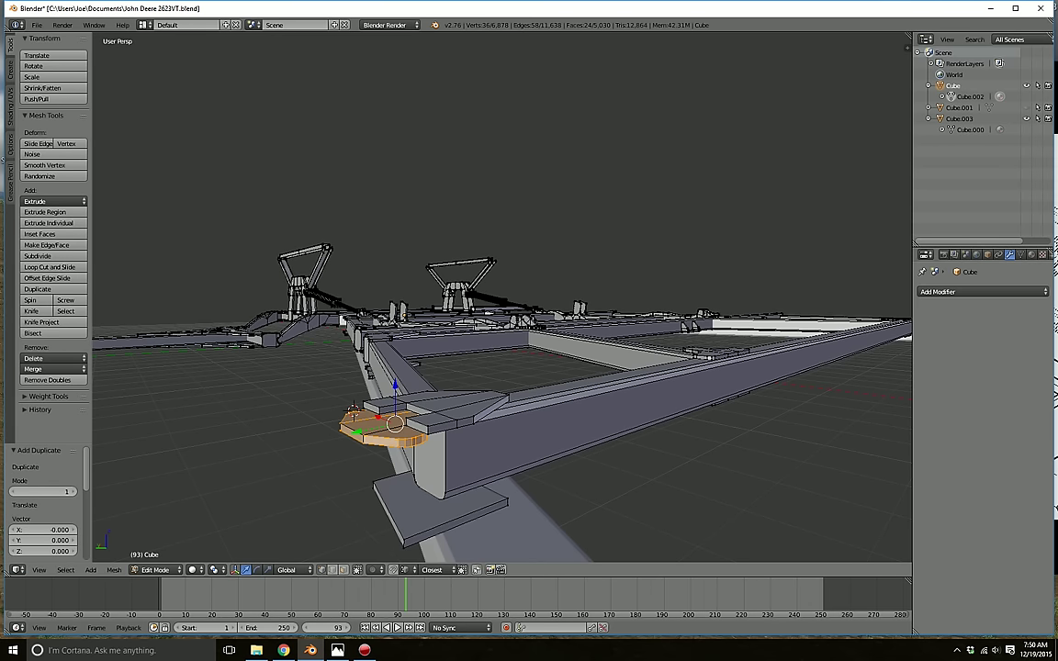
left_click_drag(395, 385, 395, 468)
left_click_drag(394, 468, 395, 459)
key("a")
middle_click_drag(395, 460, 856, 471)
middle_click_drag(430, 346, 419, 355)
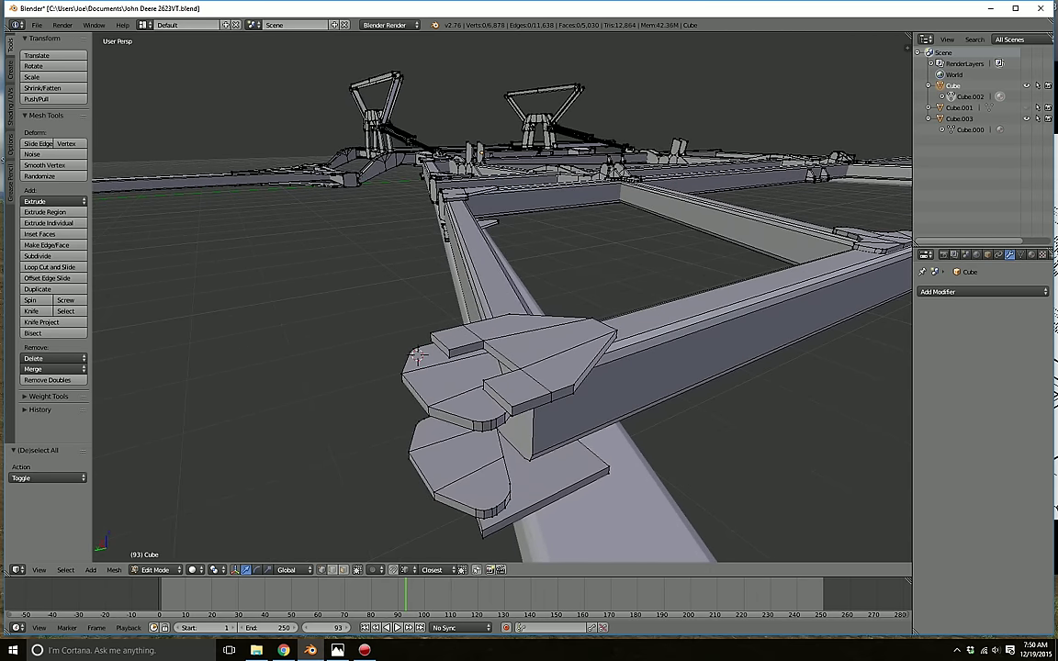
middle_click_drag(551, 349, 501, 368)
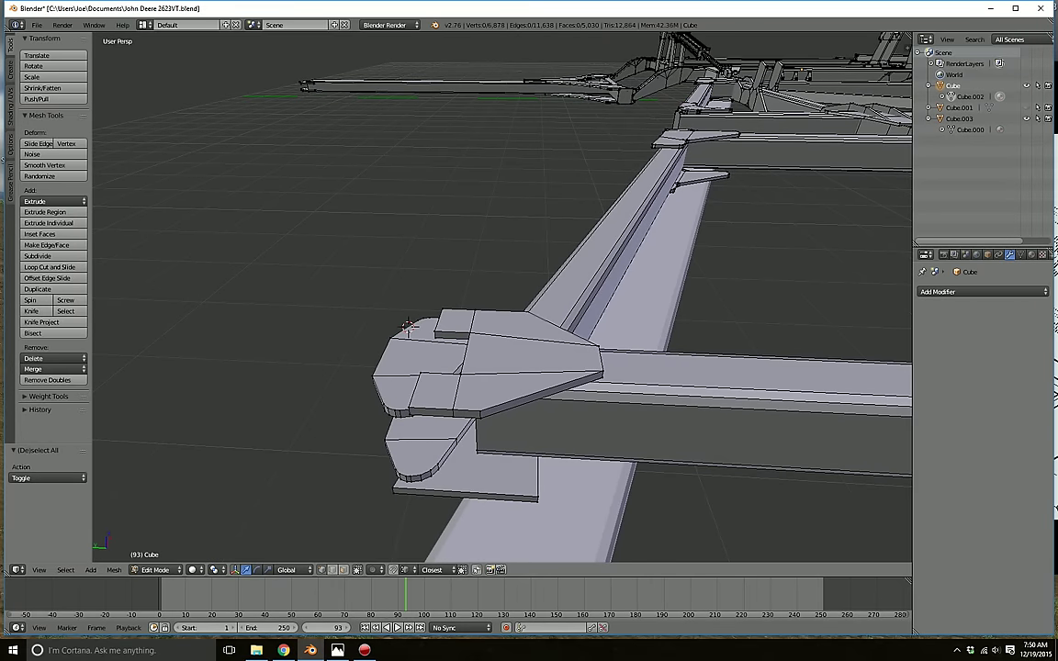
middle_click_drag(407, 326, 422, 325)
- Select the whole rectangular bottom plate and move it -0.064 along Y toward the beam
left_click(531, 470)
right_click(531, 470)
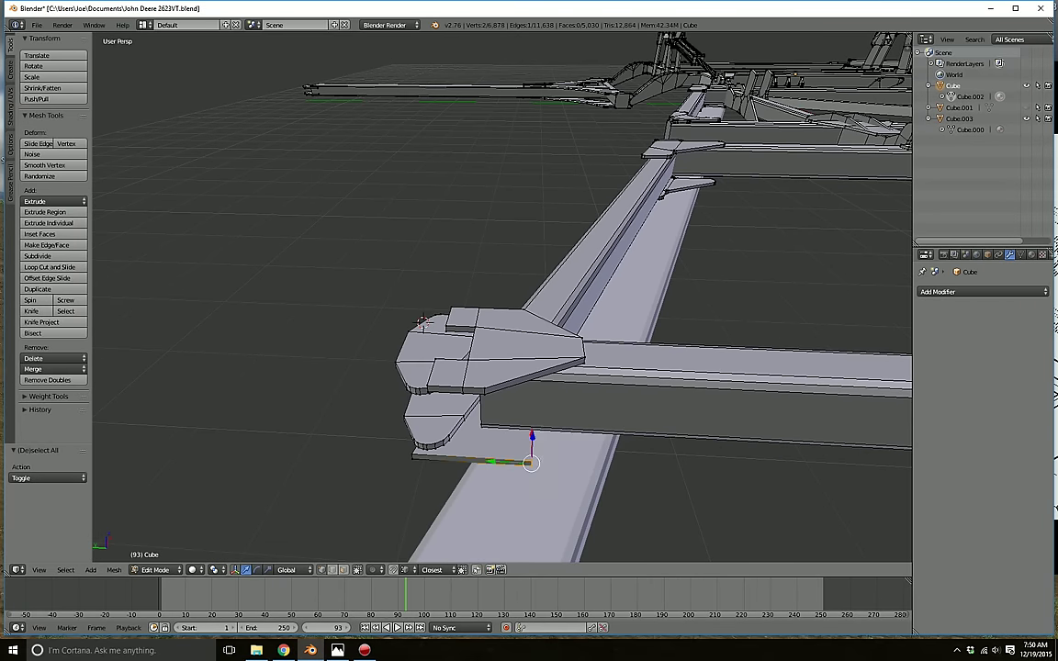
middle_click_drag(531, 471, 298, 427)
middle_click_drag(579, 329, 612, 346)
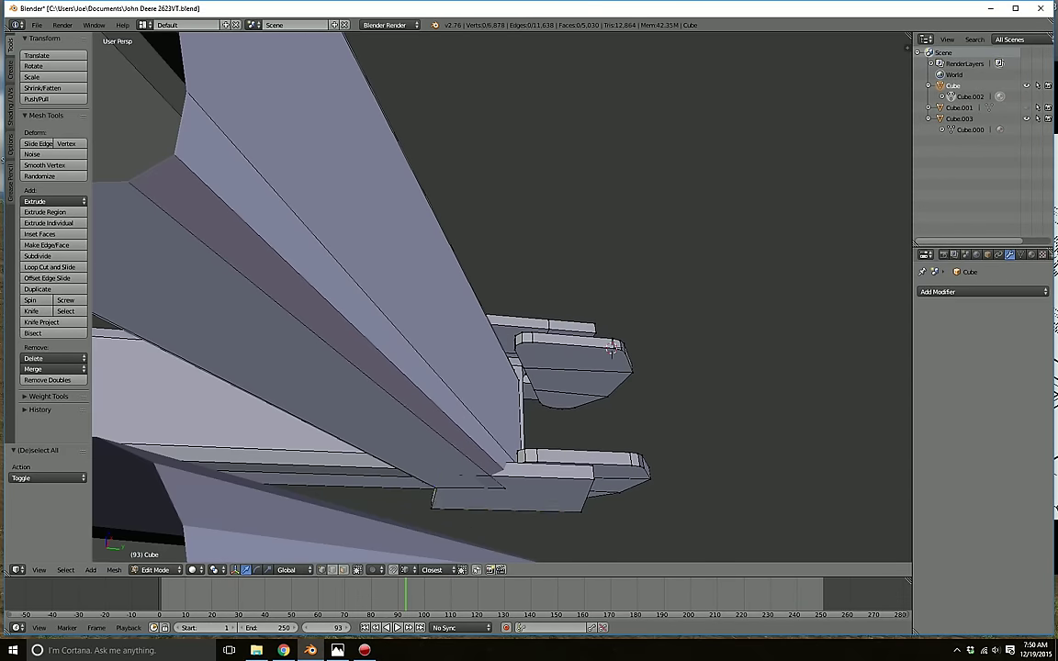
key("l")
middle_click_drag(514, 491, 748, 538)
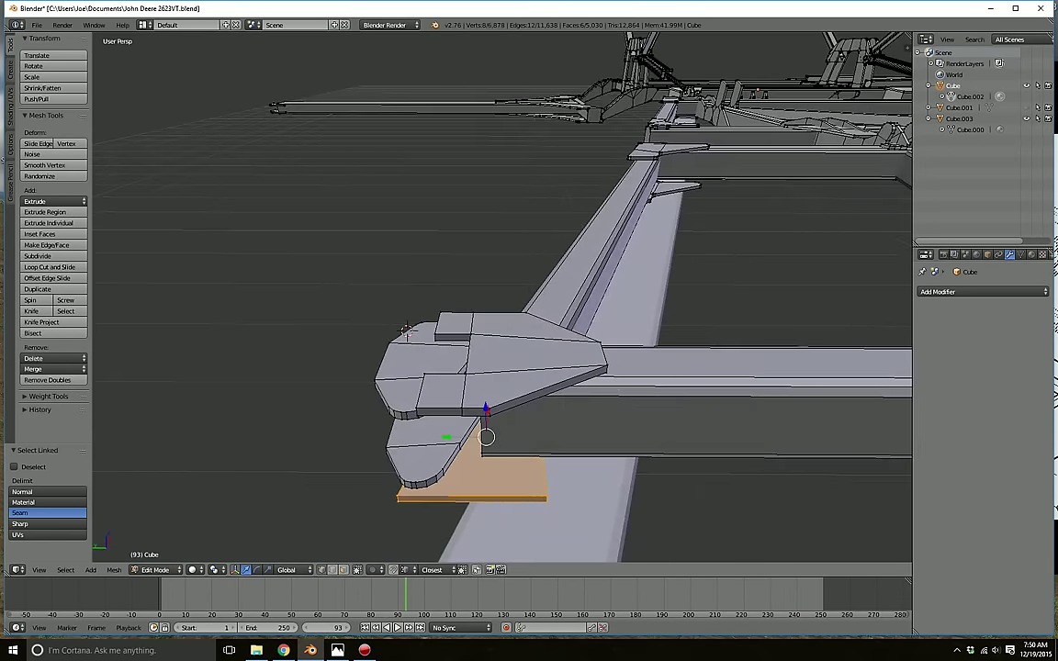
left_click_drag(447, 437, 492, 437)
- Limit the selection to the bottom plate's outer end face and extend it outward along Y, finishing with a 0.010 adjustment
left_click(357, 570)
key("c")
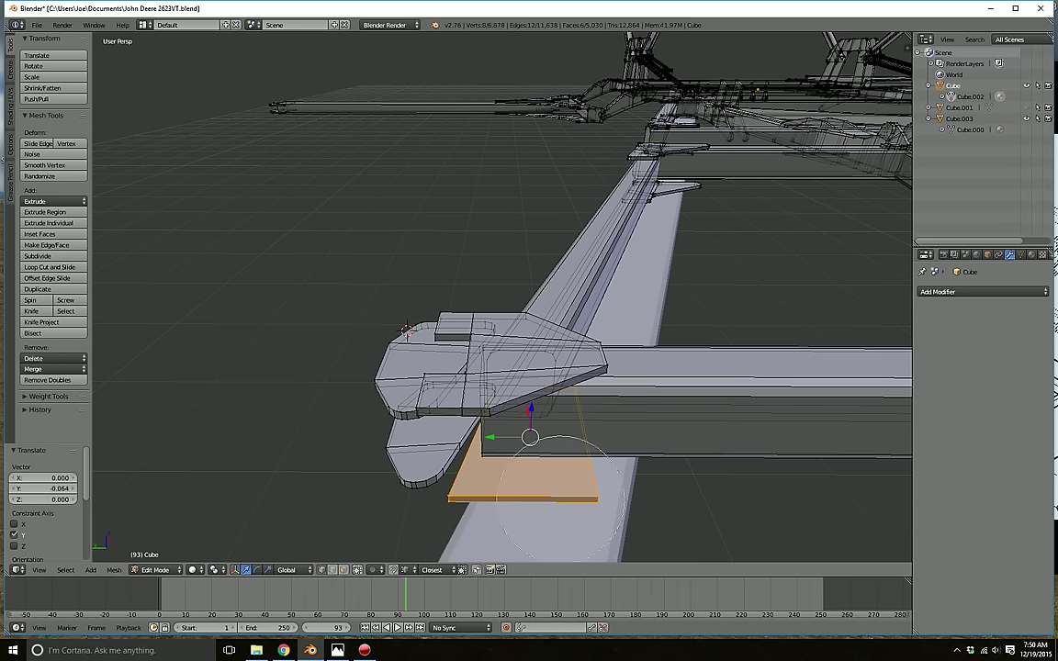
middle_click(610, 476)
middle_click(555, 404)
right_click(555, 404)
scroll(441, 450, "up", 1)
left_click_drag(432, 462, 400, 462)
left_click_drag(401, 463, 381, 463)
scroll(441, 496, "down", 1)
- Try to bevel the bottom plate's two outer corner edges with three segments and an offset of about 0.033
middle_click_drag(458, 540, 484, 537, "shift")
key("c")
right_click(490, 538)
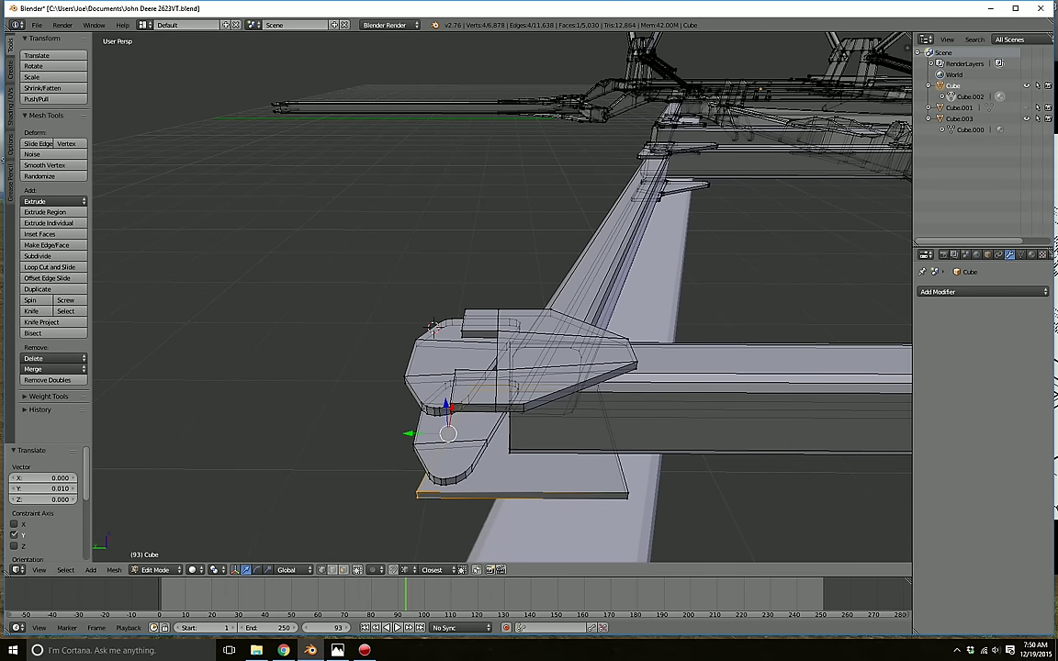
left_click(333, 570)
key("c")
scroll(510, 505, "up", 10)
middle_click(440, 441)
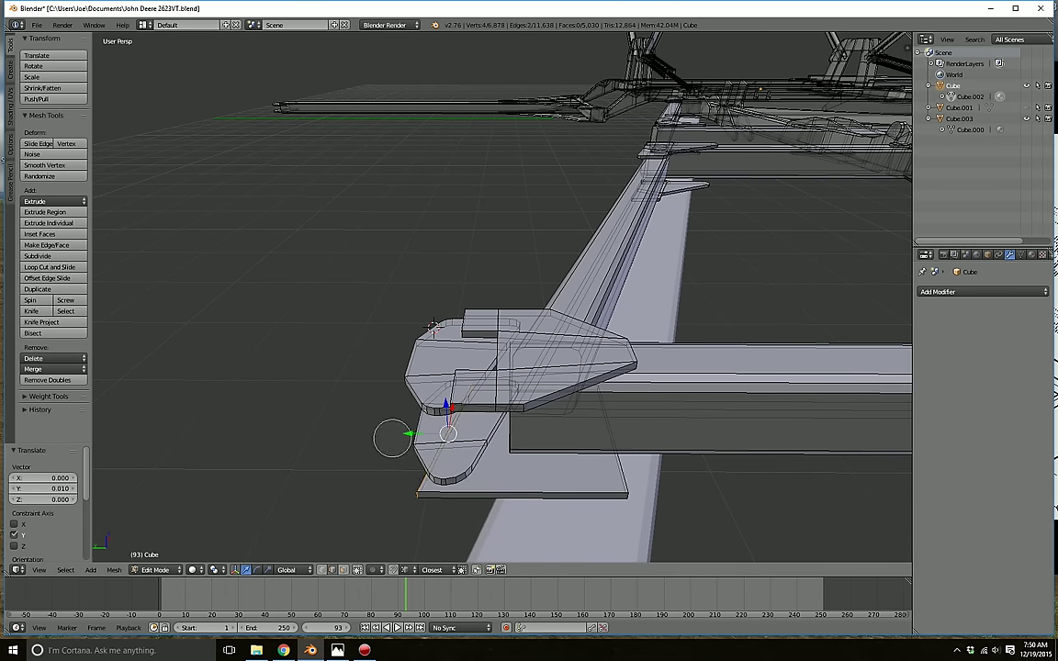
right_click(352, 395)
key("ctrl+b")
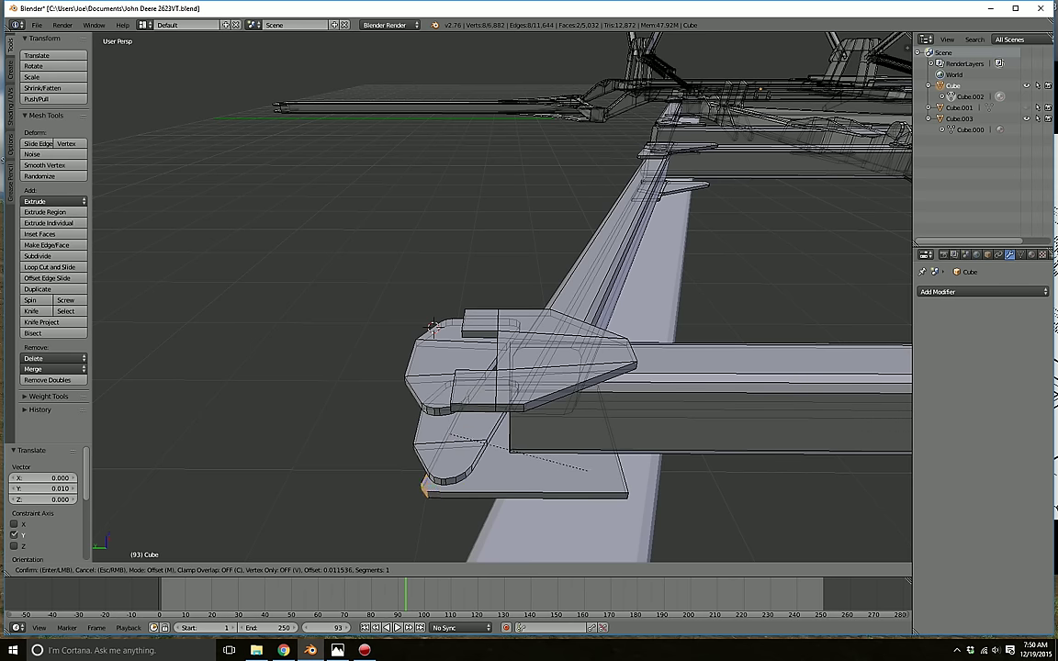
scroll(438, 488, "up", 1)
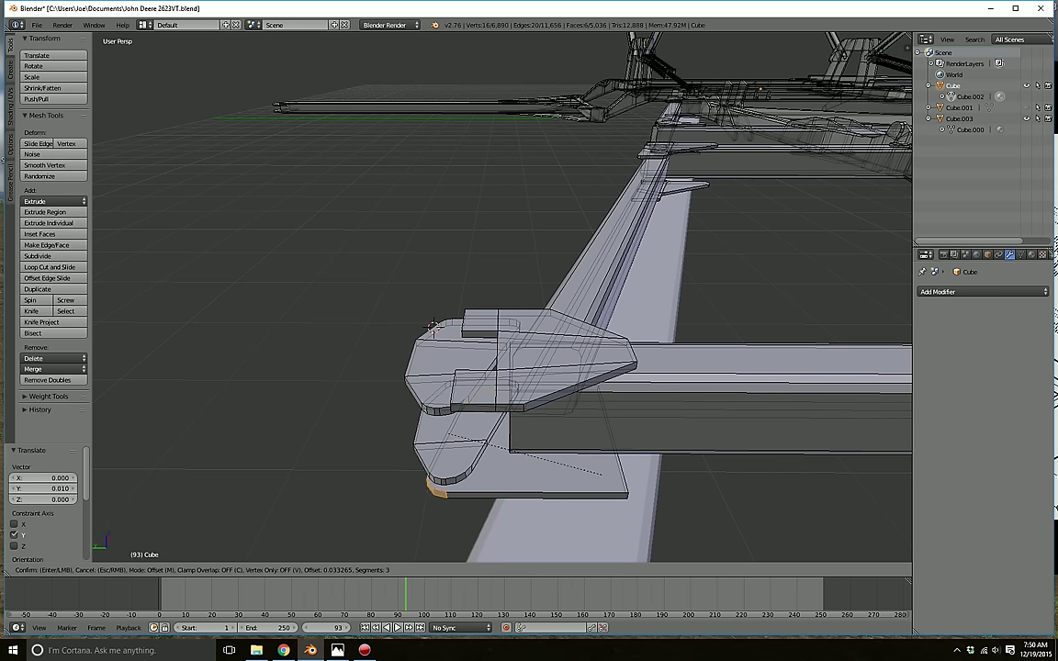
left_click(602, 475)
key("ctrl+z")
key("a")
middle_click_drag(601, 475, 643, 475)
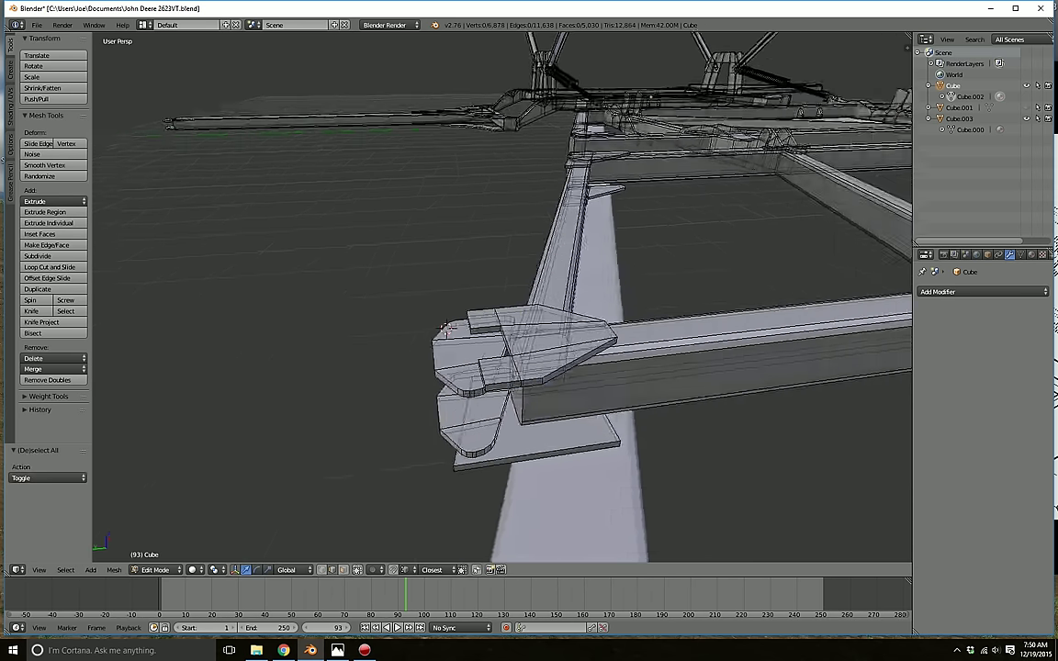
mouse_move(469, 476)
middle_mouse_down()
mouse_move(531, 494)
mouse_move(511, 440)
middle_mouse_up()
key("c")
scroll(524, 486, "up", 2)
left_click(523, 482)
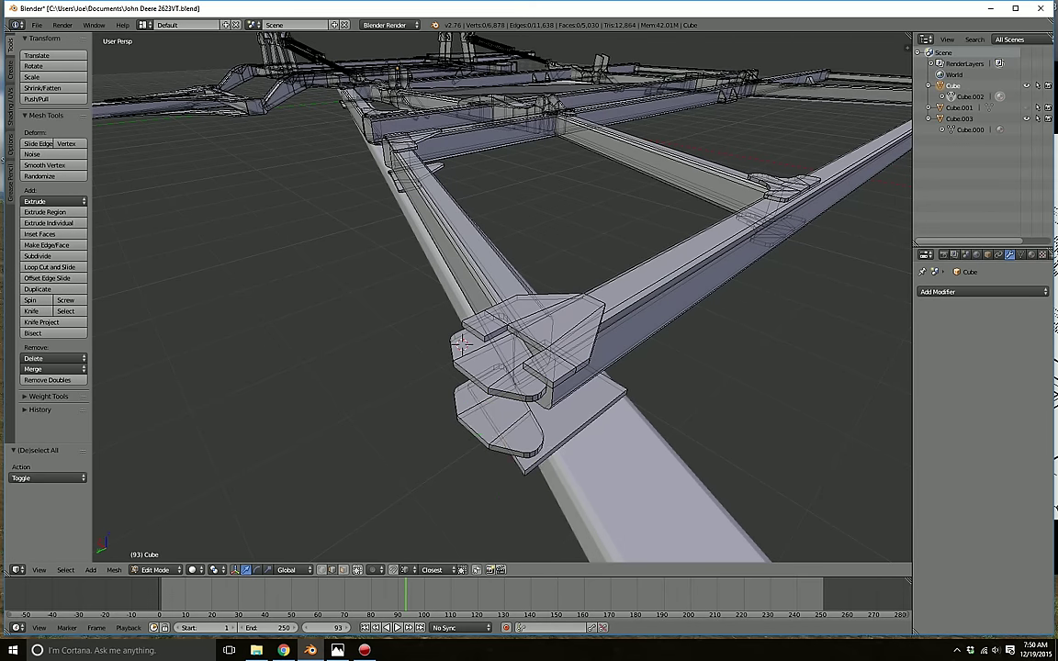
left_click(357, 571)
- Select the bottom plate's side face along the side beam and extend it 0.159 along X
middle_click_drag(386, 496, 491, 461)
middle_click_drag(450, 386, 432, 377)
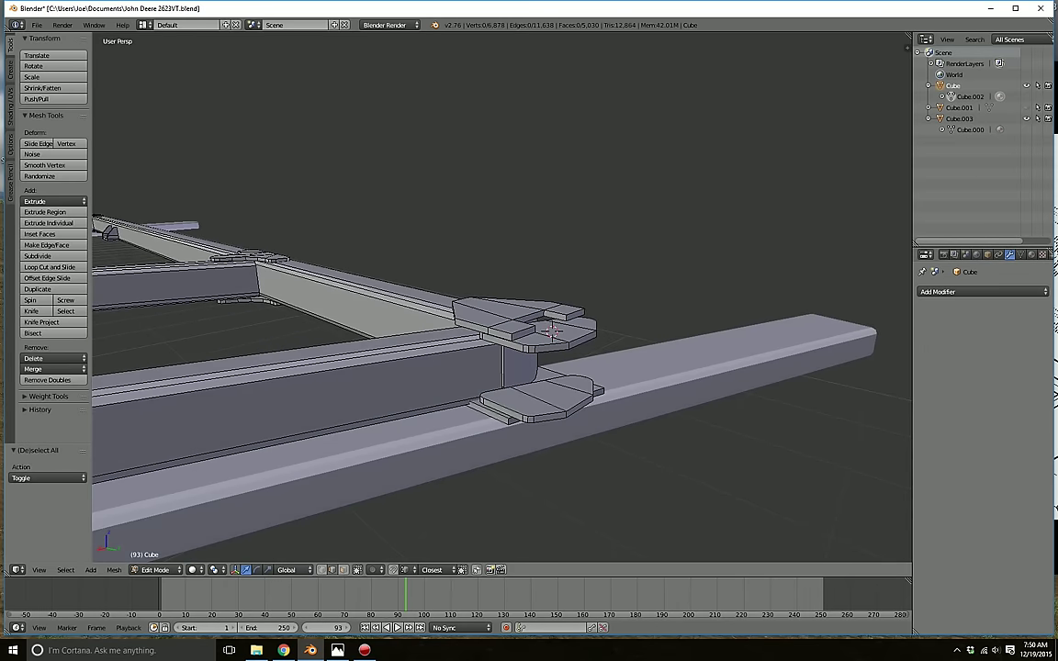
key("l")
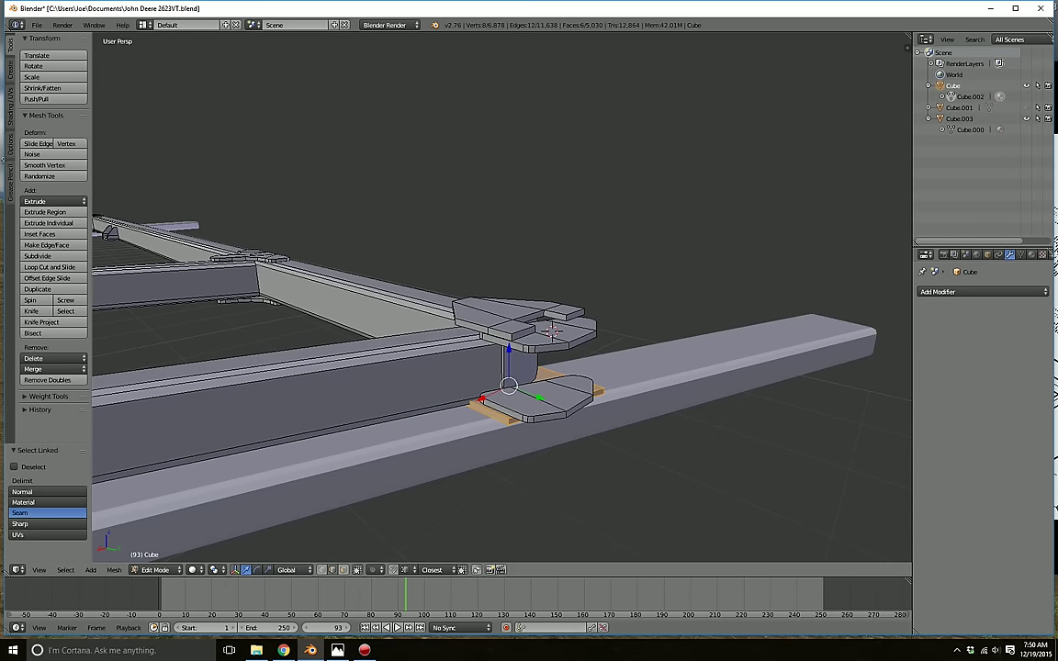
left_click(358, 570)
mouse_move(620, 372)
middle_mouse_down()
mouse_move(560, 404)
mouse_move(582, 360)
middle_mouse_up()
scroll(565, 406, "down", 1)
key("c")
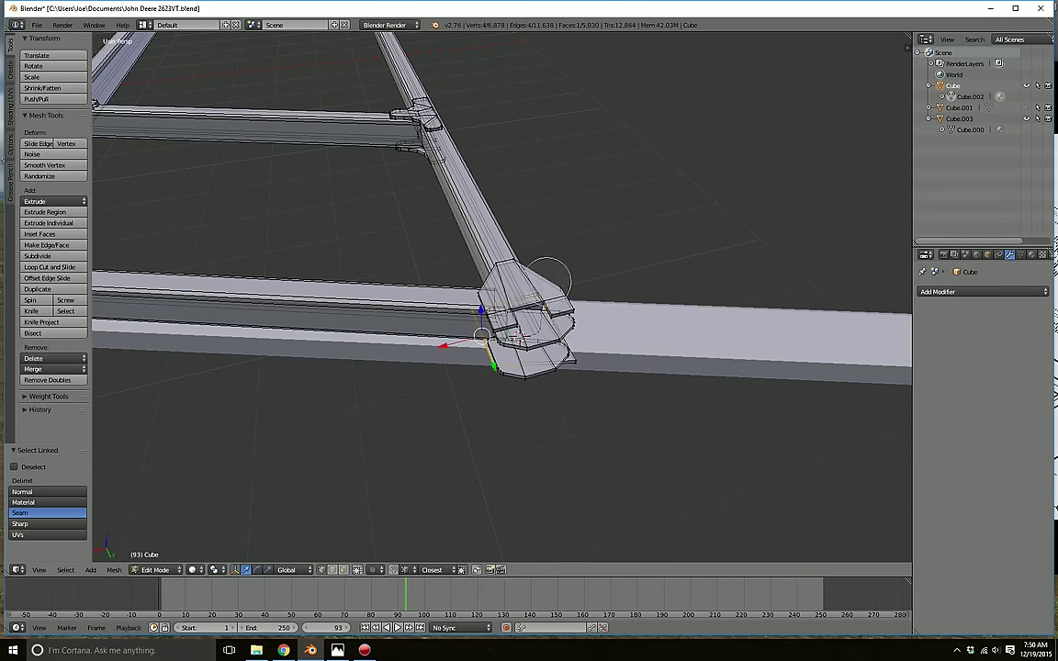
right_click(548, 279)
middle_click_drag(496, 367, 556, 391)
scroll(542, 386, "up", 1)
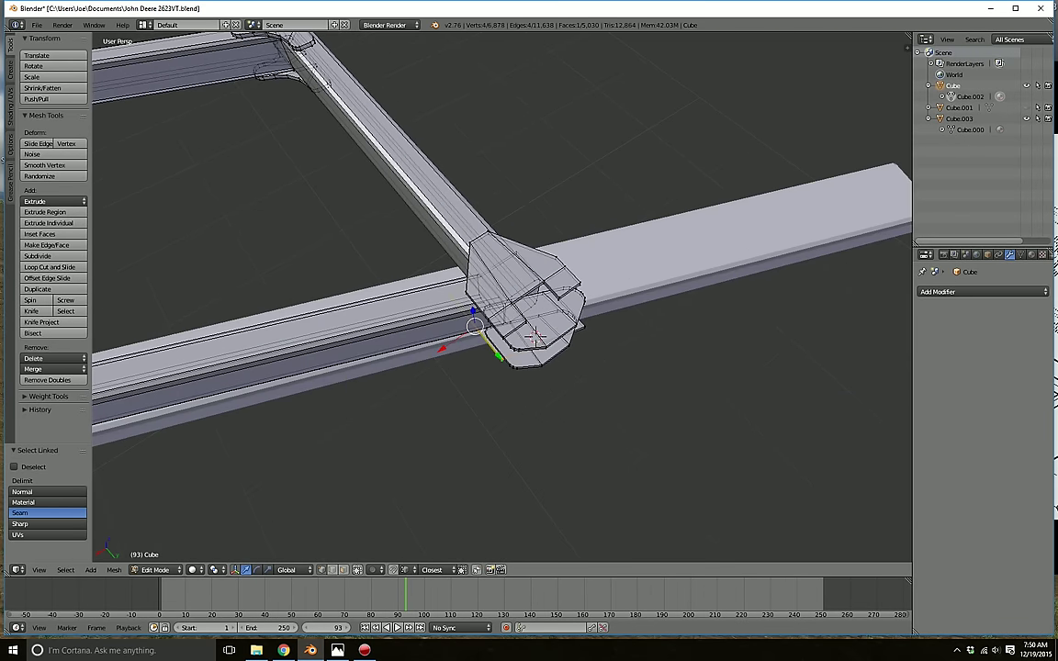
left_click_drag(442, 352, 386, 389)
middle_click_drag(395, 389, 501, 394)
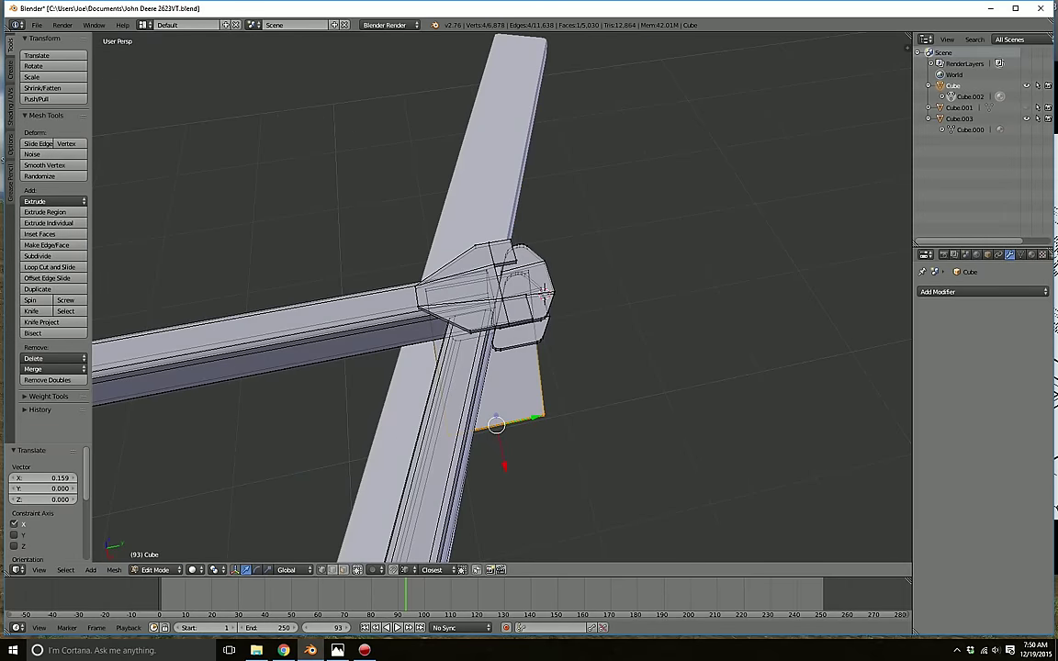
- Move the extended face of the bottom plate -0.095 along Y and exclude its outer corner from the selection
left_click_drag(543, 418, 501, 427)
left_click(494, 442)
key("c")
middle_click(510, 434)
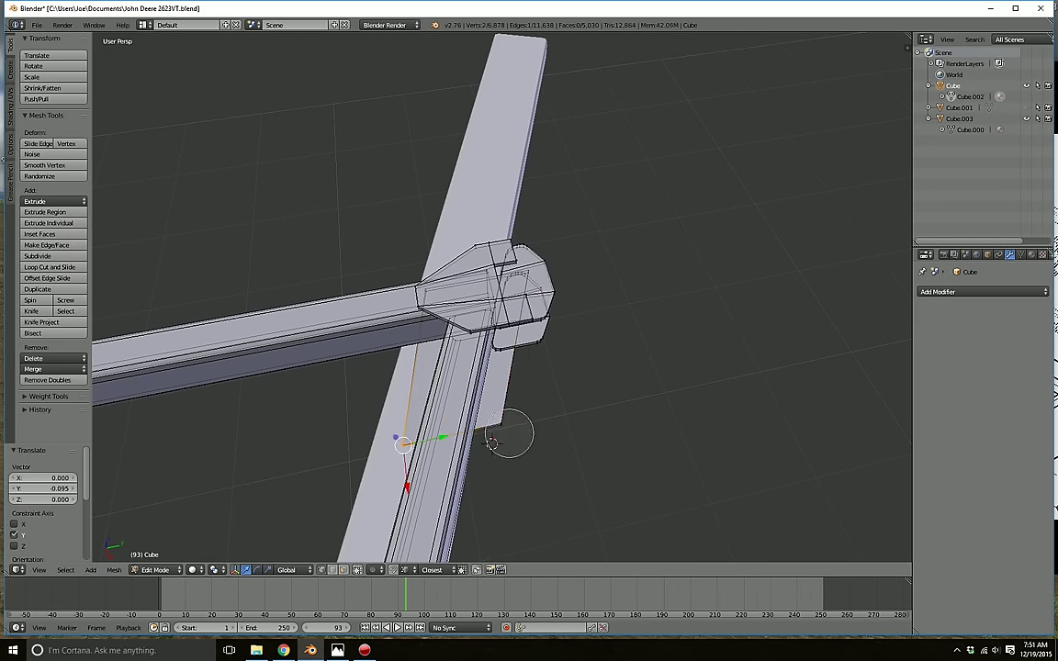
right_click(510, 435)
- Select the bottom plate's inner corner edge opposite the extended face and move it 0.044 along Y
middle_click_drag(510, 434, 562, 437)
key("a")
key("c")
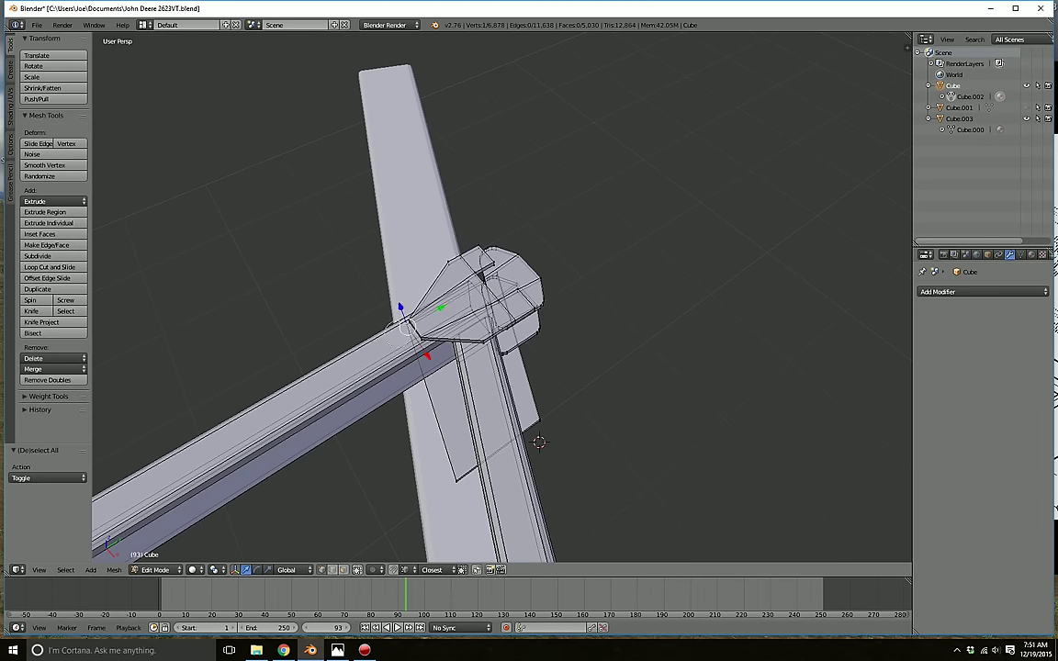
key("g")
key("y")
key("Return")
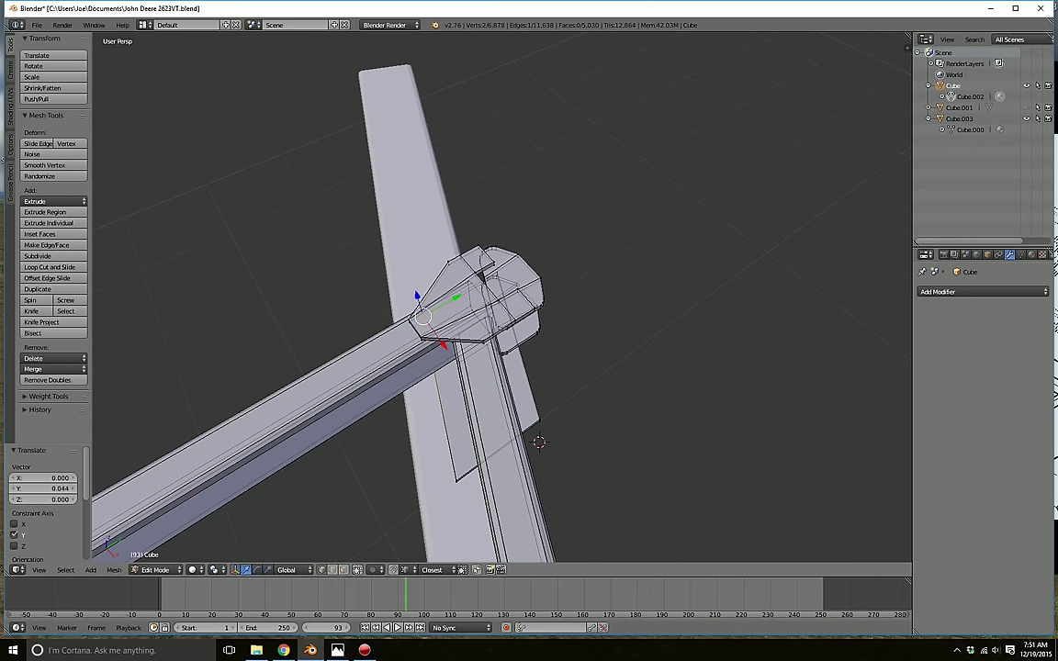
key("a")
- Select both rounded plates, move them outward along Y clear of the beam end, and compare them with the gauge wheel diagram in the parts catalog
middle_click_drag(551, 427, 519, 339)
key("l")
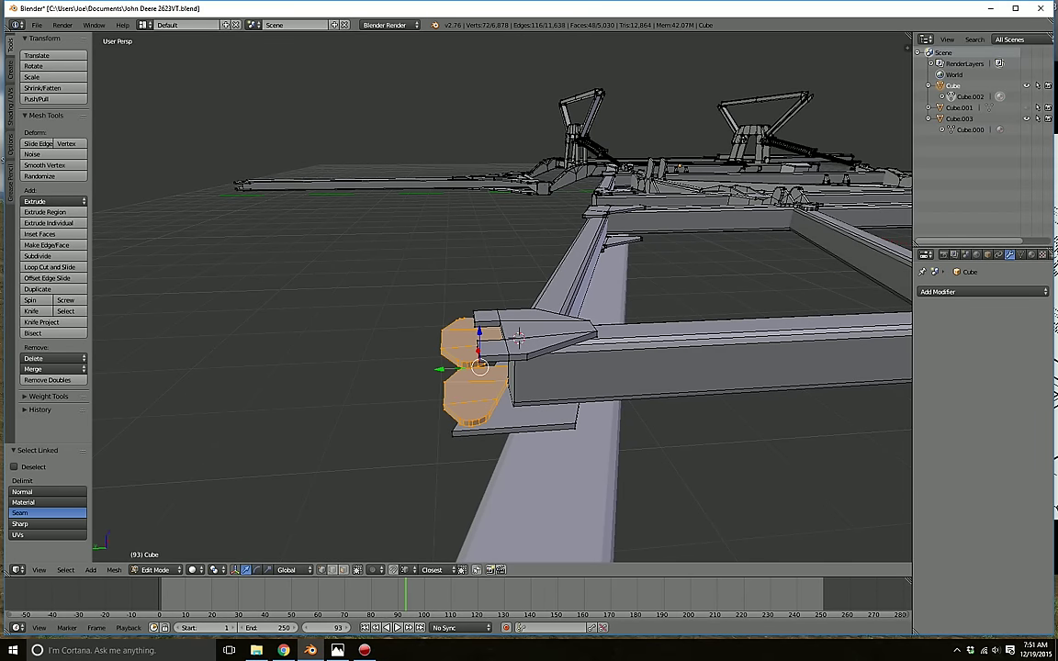
left_click_drag(439, 369, 341, 372)
key("a")
middle_click_drag(349, 317, 451, 359)
left_click(283, 651)
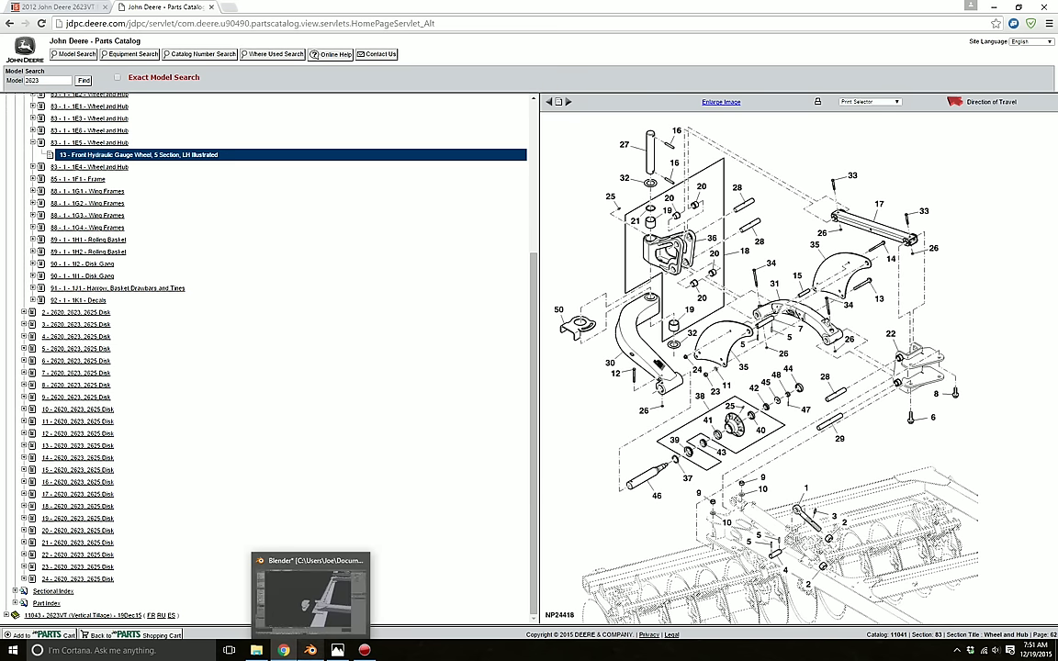
left_click(311, 650)
middle_click_drag(478, 395, 643, 336)
scroll(502, 298, "up", 1)
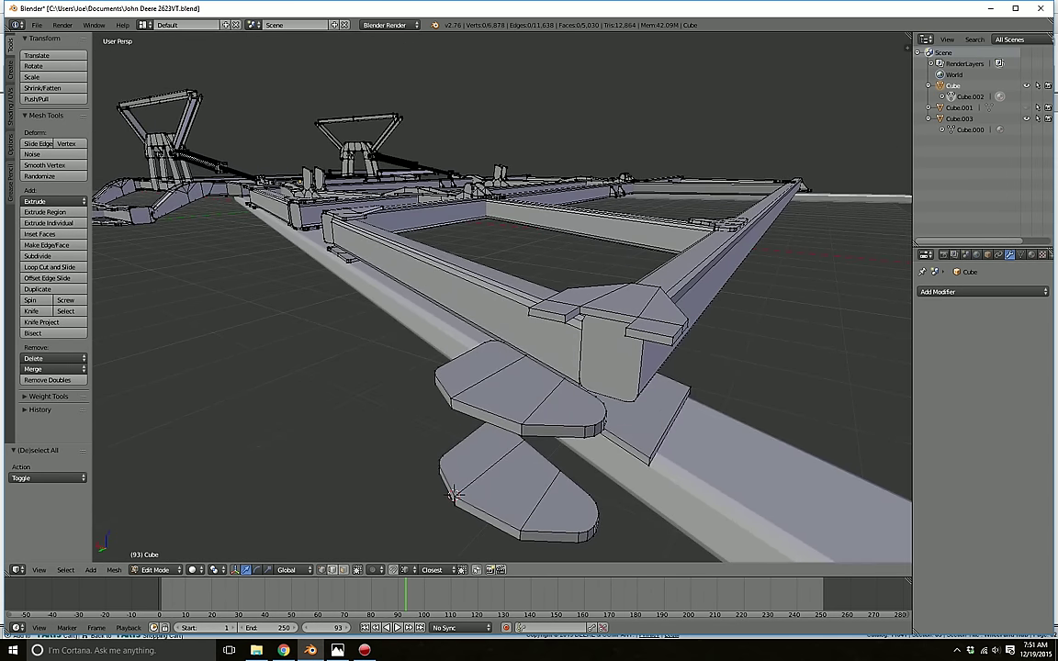
- Duplicate the upper rounded plate's long side face, offset it 0.021 along Y, and extrude it outward into a separate flat block
left_click(343, 571)
right_click(485, 420)
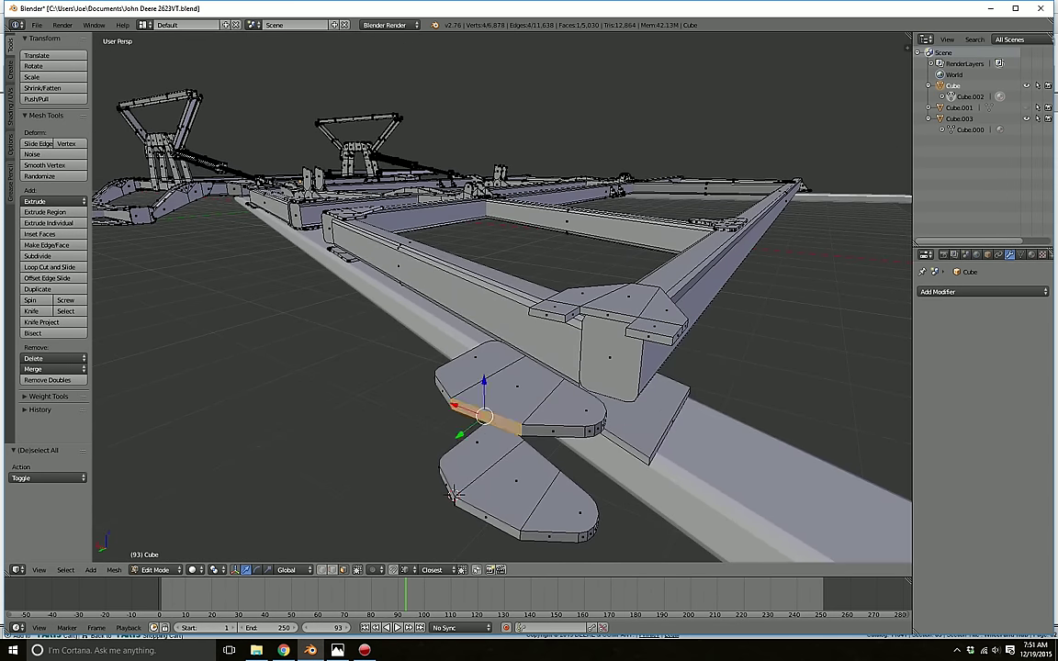
key("shift+d")
key("Return")
key("e")
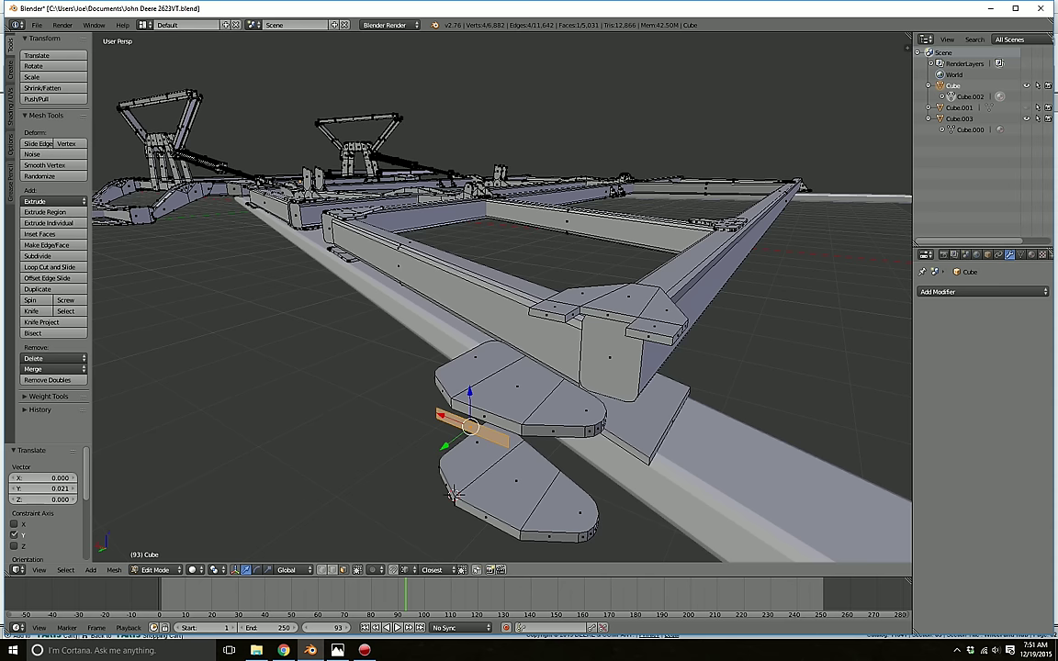
left_click(450, 493)
key("a")
- Select the whole new block and rotate it 90° about Y and 90° about Z to stand it upright
key("l")
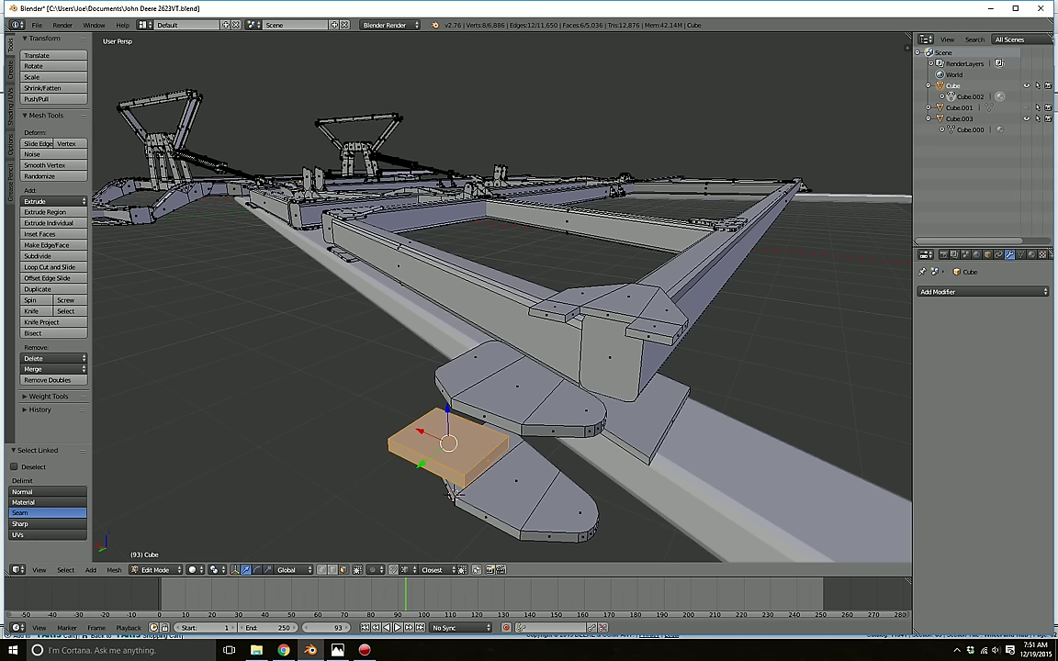
left_click(257, 570)
left_click_drag(451, 404, 470, 410)
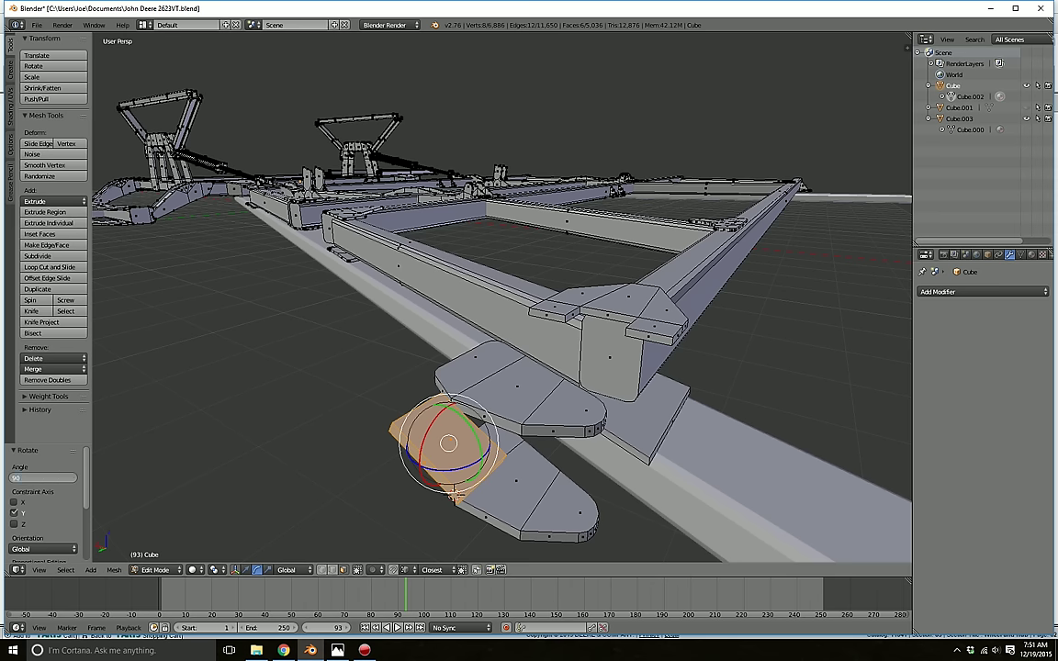
key("Return")
left_click_drag(452, 470, 430, 465)
left_click(43, 478)
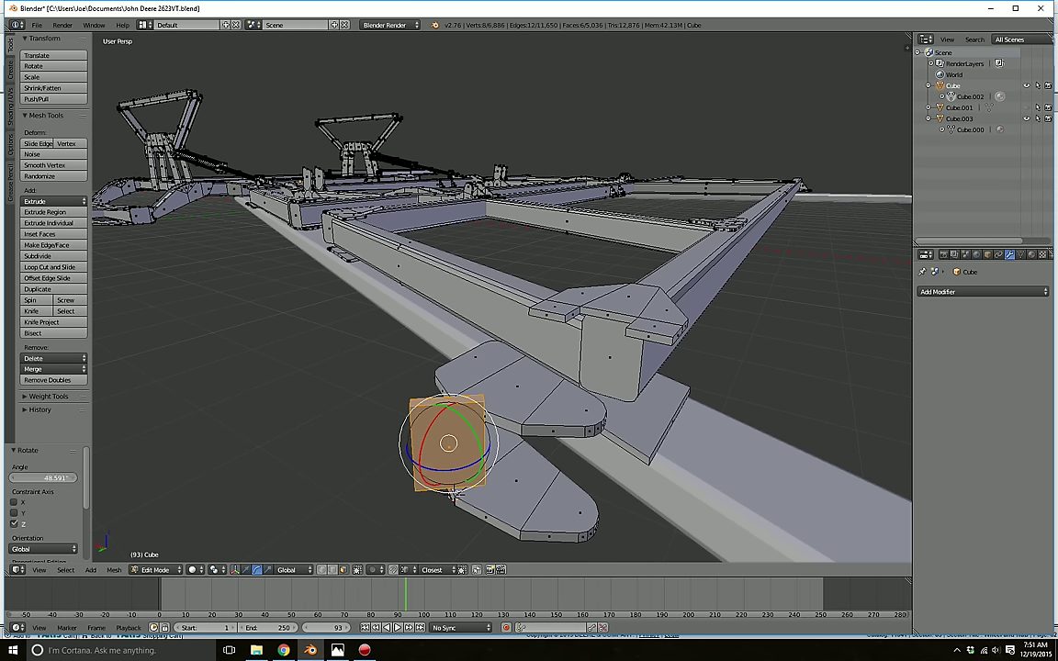
key("Return")
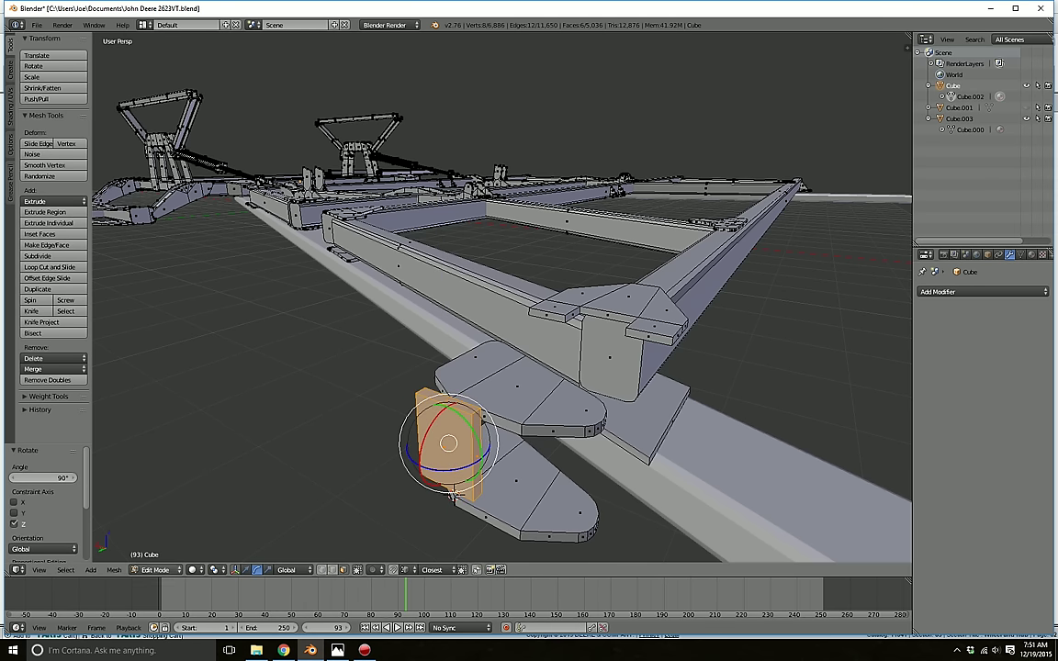
- Move the upright block -0.051 along Y against the rounded plates and lower it slightly along Z
left_click(246, 570)
middle_click_drag(404, 478, 366, 489)
left_click_drag(378, 461, 424, 435)
middle_click_drag(425, 436, 524, 391)
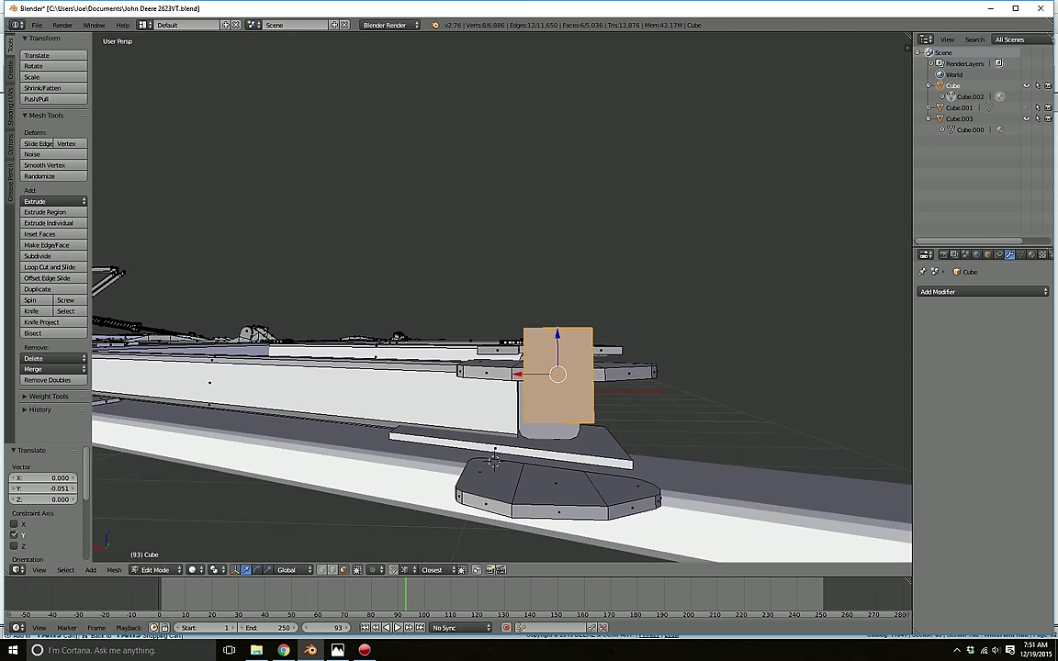
left_click_drag(558, 339, 557, 371)
left_click_drag(557, 369, 558, 352)
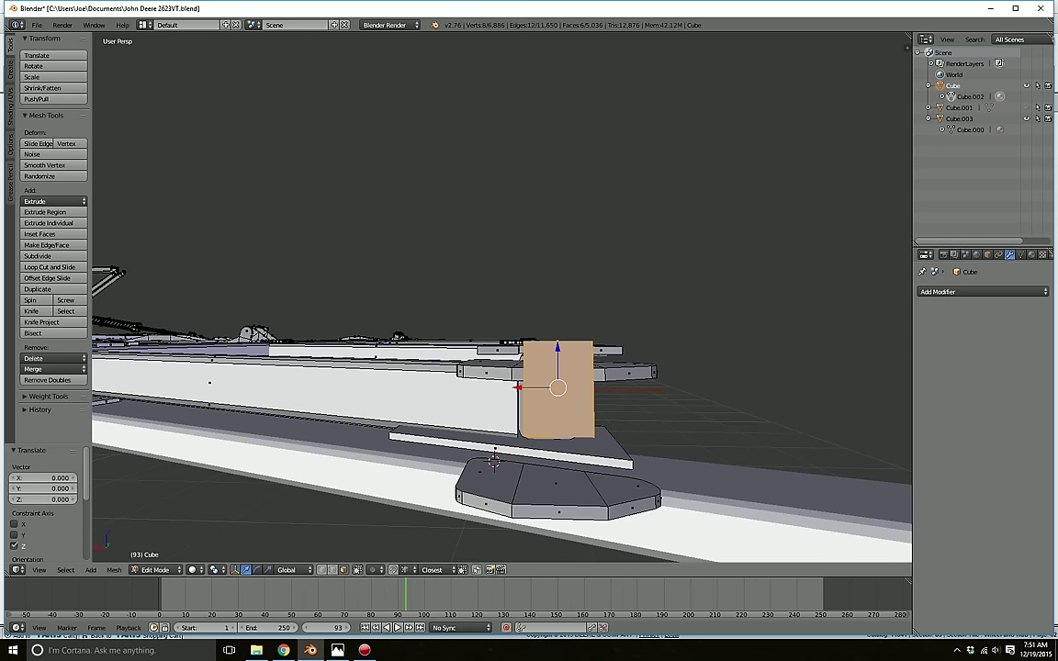
- Select the upright block's bottom face and move it down along Z to the level of the lower rounded plate
middle_click_drag(558, 352, 607, 296)
key("a")
right_click(622, 378)
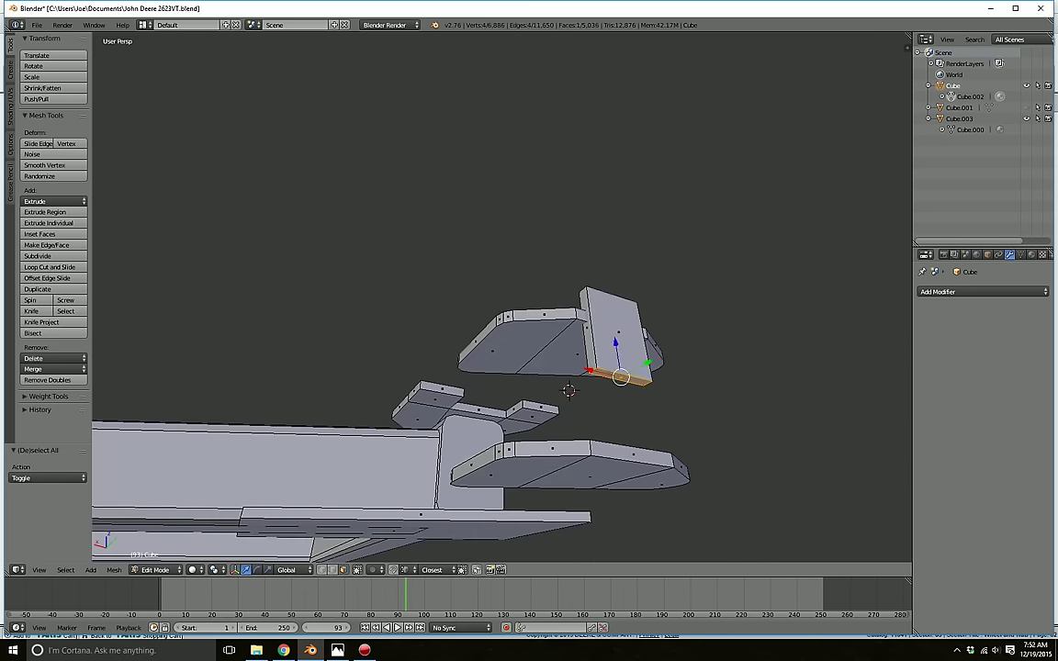
left_click_drag(617, 345, 629, 444)
key("a")
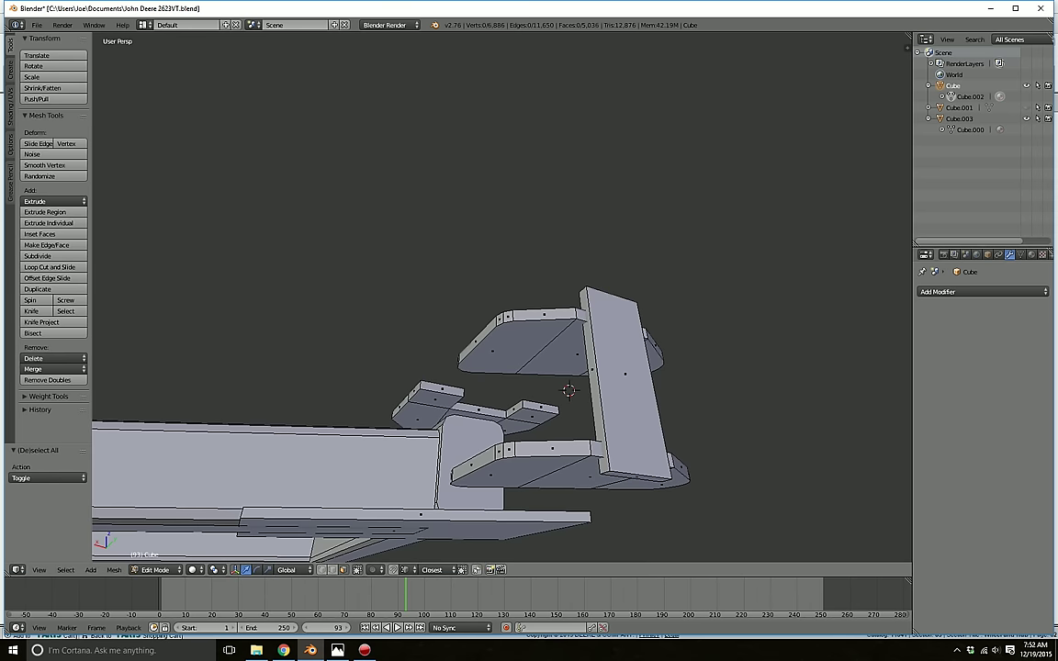
- Select the whole upright plate and scale it wider along X across the ends of the rounded plates
key("l")
middle_click_drag(630, 418, 593, 470)
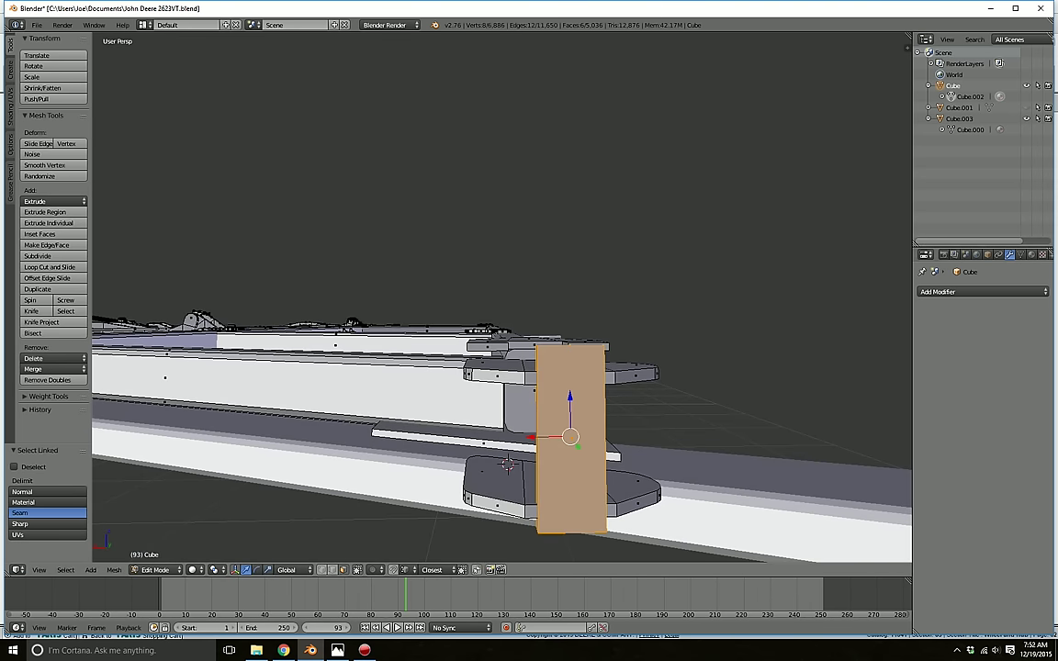
key("s")
key("x")
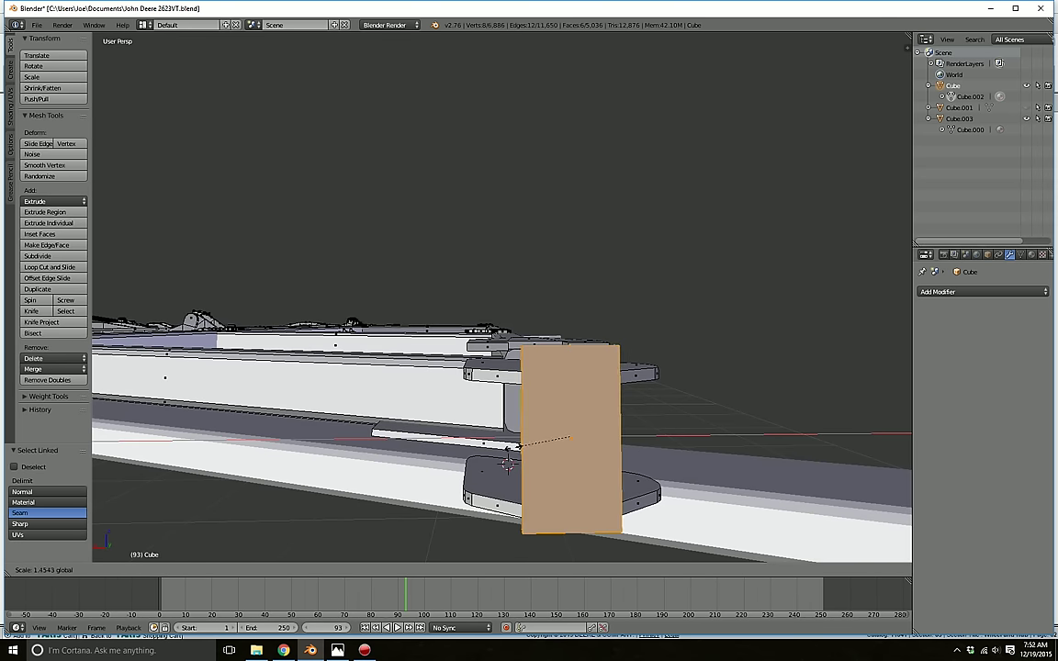
left_click(506, 451)
left_click_drag(529, 437, 526, 439)
key("a")
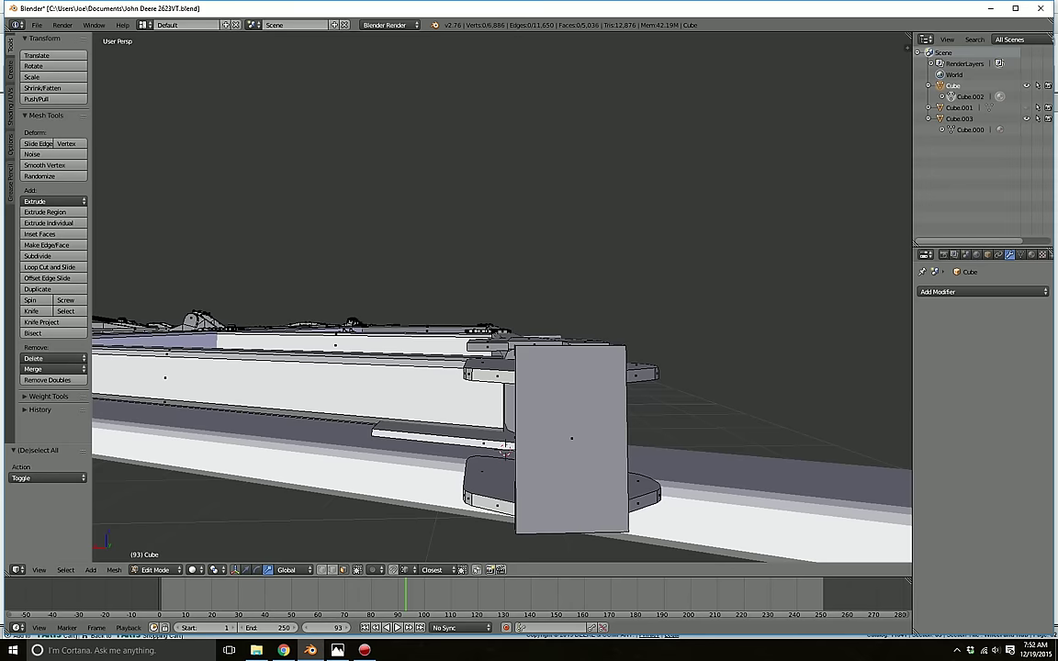
- Add two vertical loop cuts to the upright plate and scale them apart about 2.1 times along X toward its side edges
middle_click_drag(525, 439, 585, 475)
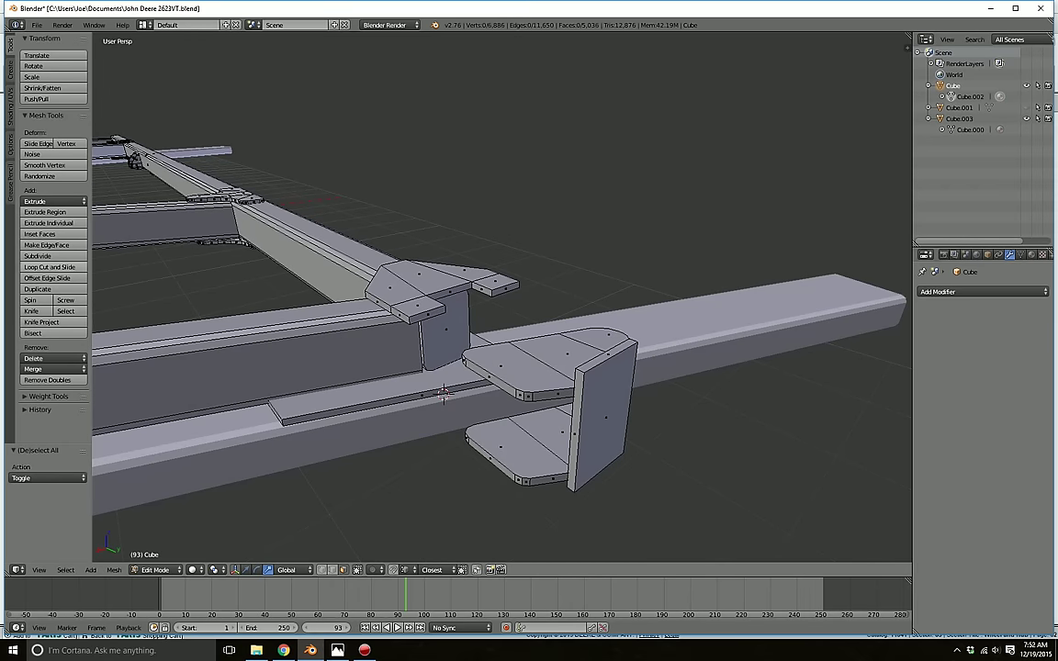
key("ctrl+r")
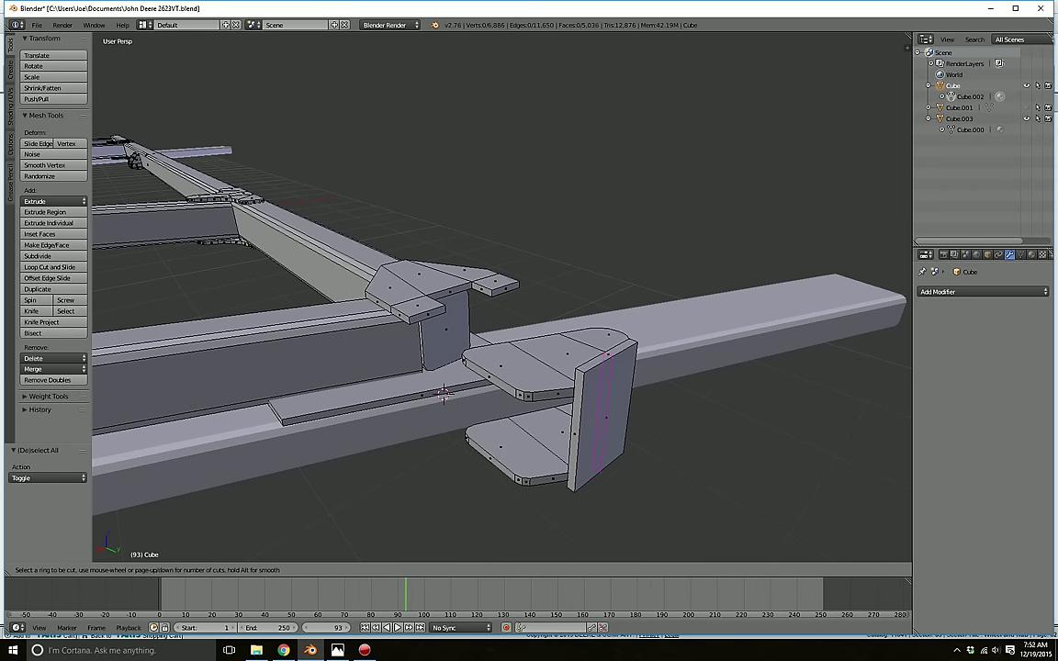
left_click(595, 471)
right_click(597, 469)
middle_click_drag(595, 466, 519, 456)
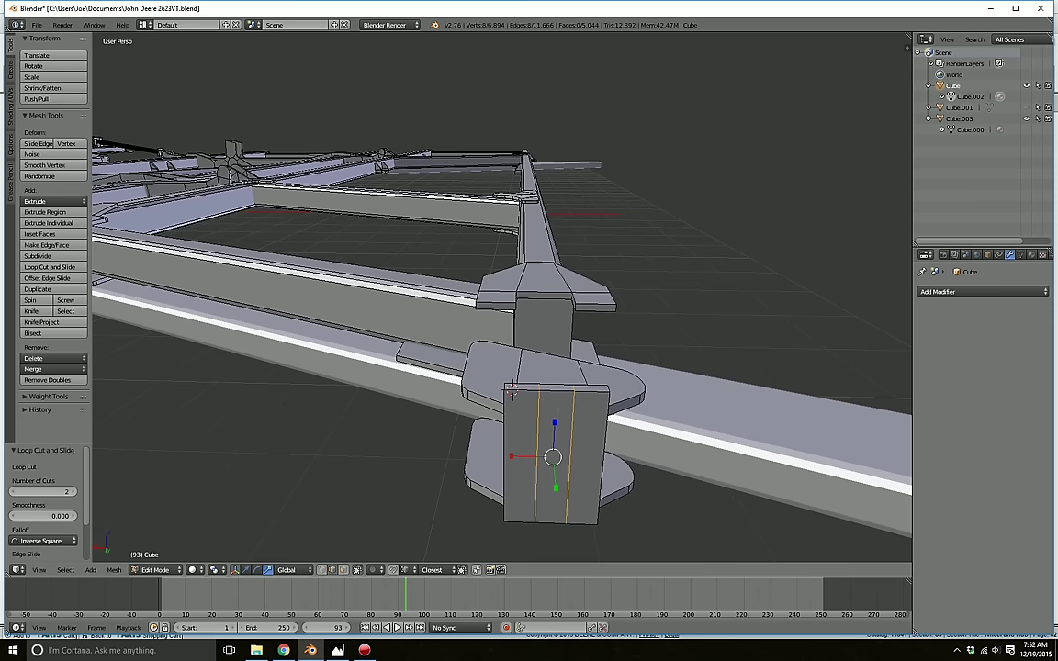
left_click_drag(513, 456, 496, 458)
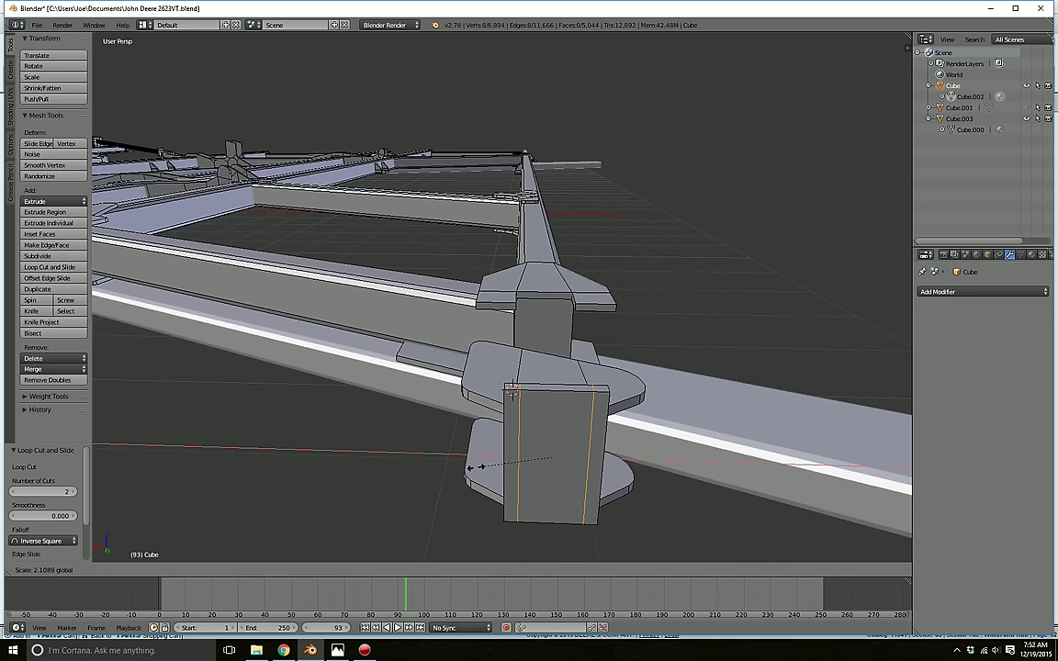
left_click(475, 468)
key("a")
- Extrude the upright plate's two narrow outer strips 0.064 along Y into flanges, and check the gauge wheel diagram in the parts catalog
left_click(343, 569)
right_click(511, 460)
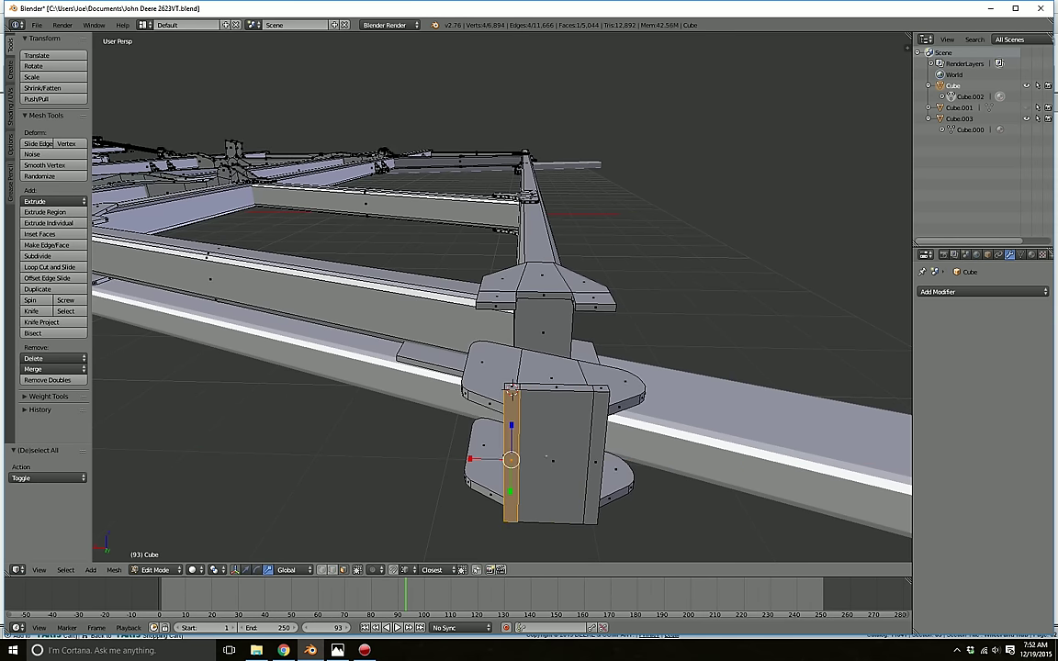
right_click(596, 459, "shift")
middle_click_drag(596, 459, 735, 479)
key("e")
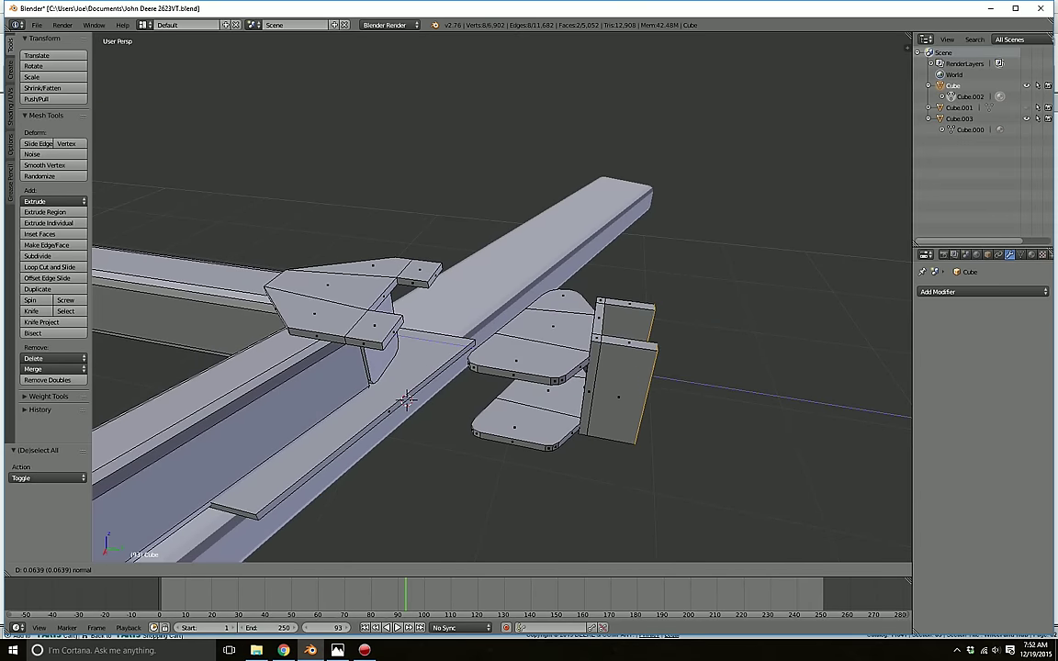
left_click(783, 485)
left_click(284, 650)
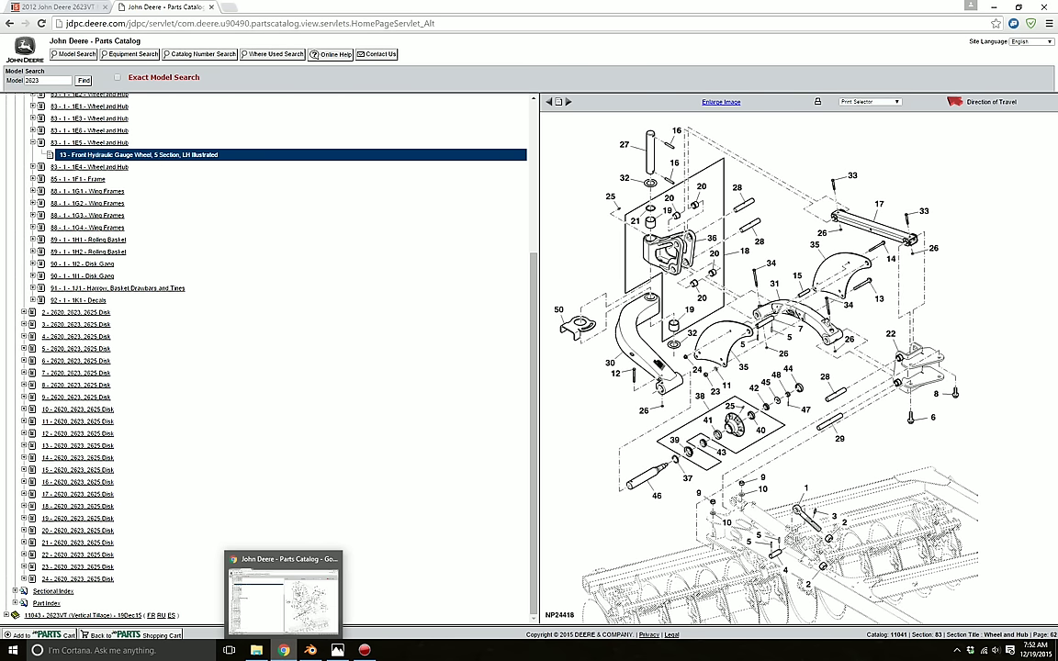
left_click(310, 650)
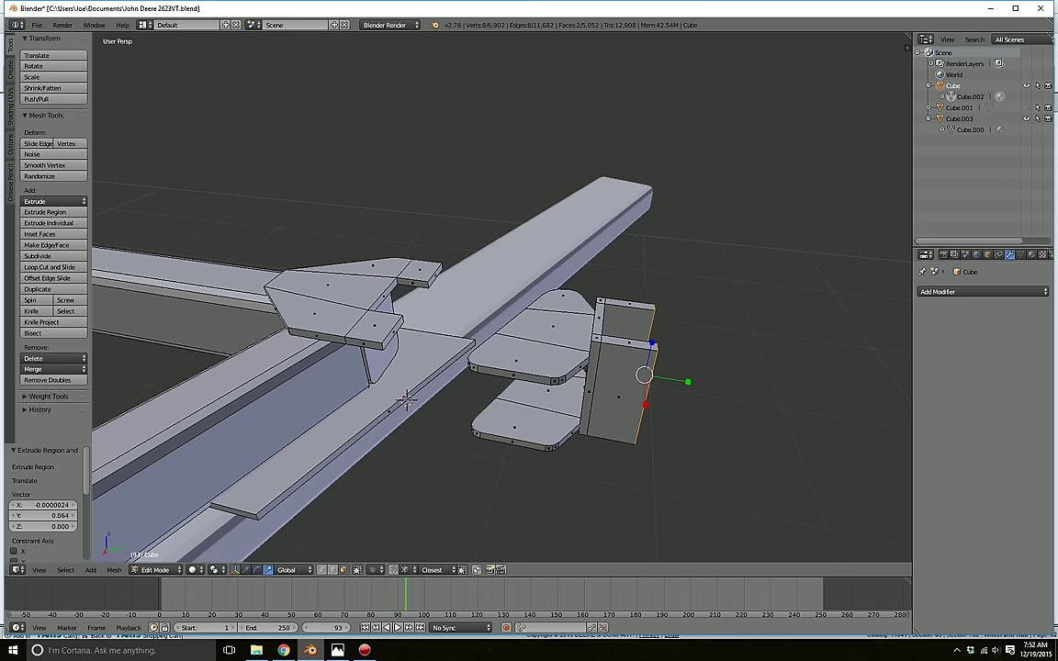
- Select the bottom outer edges of both flanges and move them outward along Y so the flanges widen toward the bottom
middle_click_drag(405, 501, 317, 452)
key("a")
left_click(332, 570)
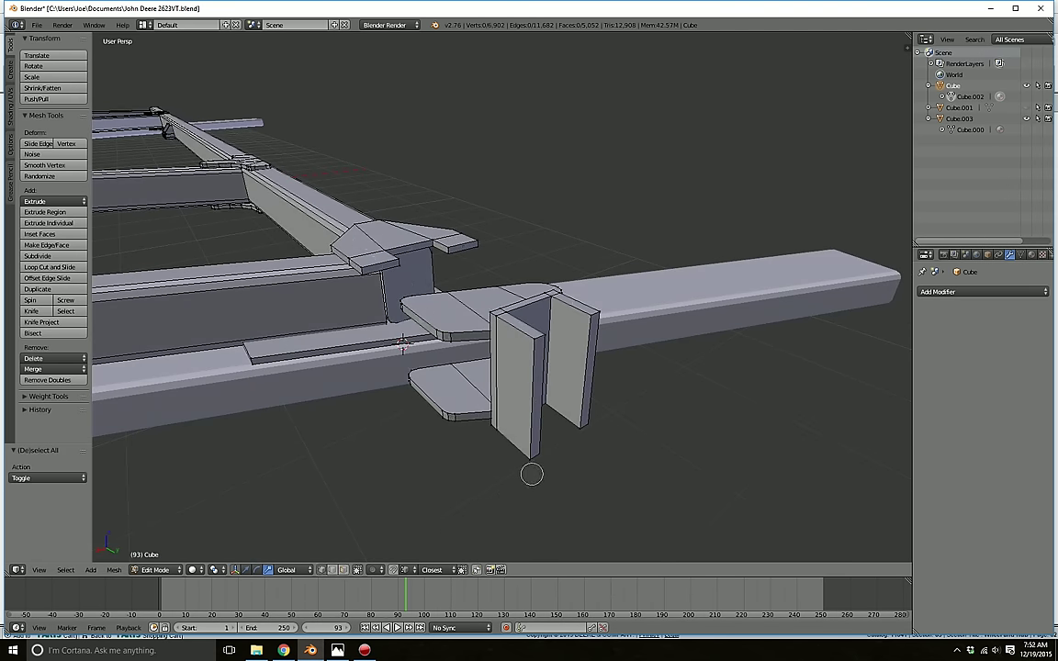
mouse_move(532, 470)
left_mouse_down()
mouse_move(591, 430)
mouse_move(610, 480)
left_mouse_up()
key("a")
middle_click_drag(610, 480, 669, 454)
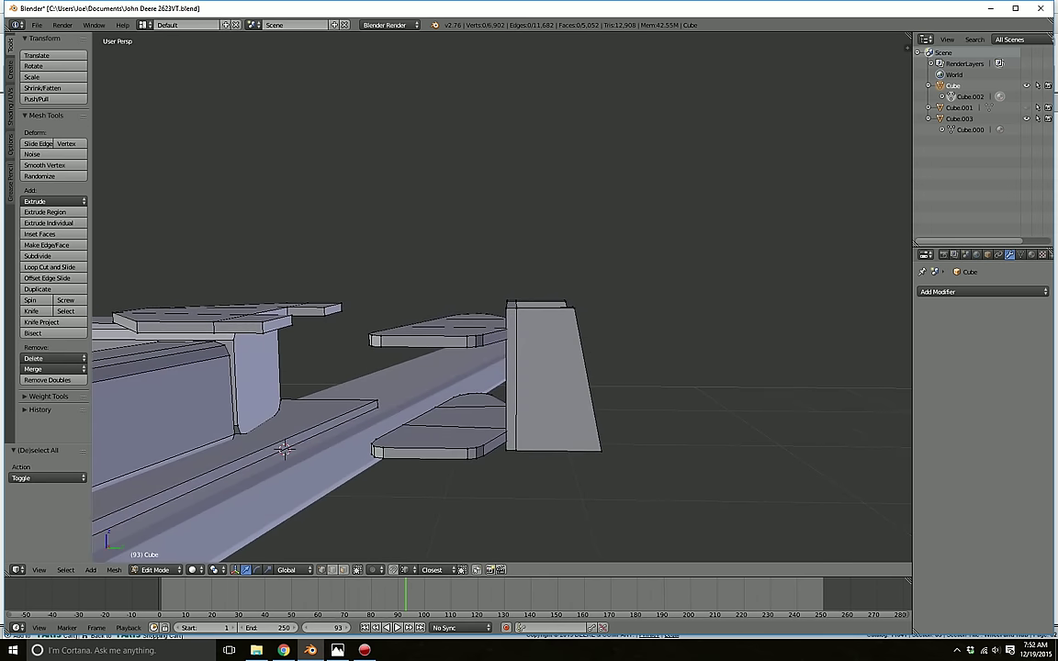
- Bevel the channel bracket's four vertical inner and outer corner edges by about 0.01 with three segments
middle_click_drag(284, 449, 331, 377)
middle_click_drag(551, 349, 589, 318)
scroll(528, 382, "up", 4)
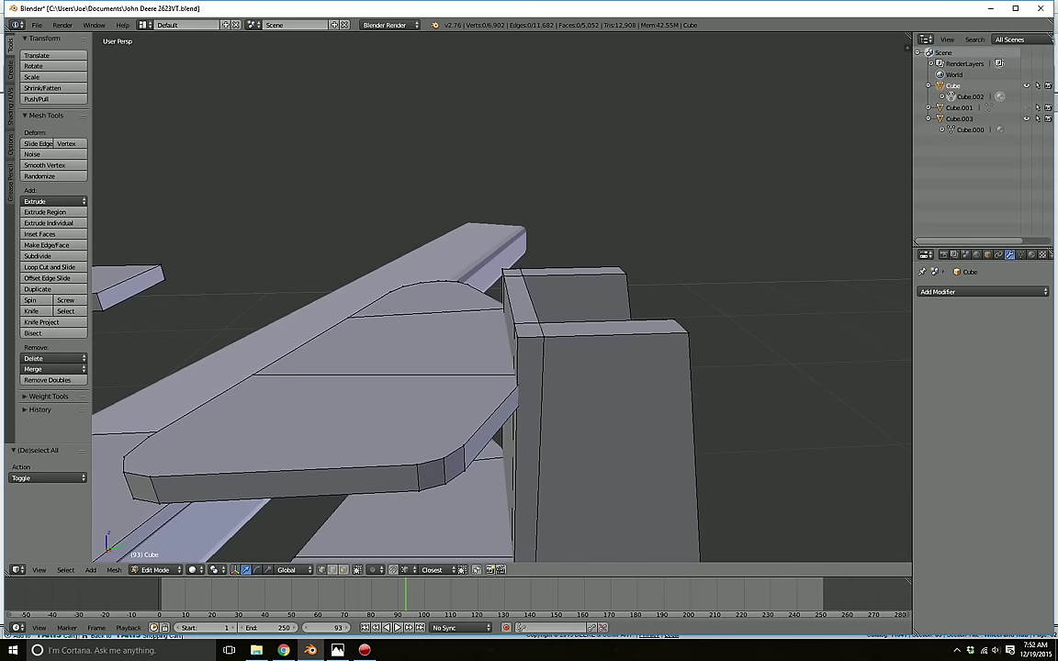
middle_click_drag(514, 513, 377, 531)
left_click(523, 517)
right_click(523, 517)
key("c")
left_click(470, 440)
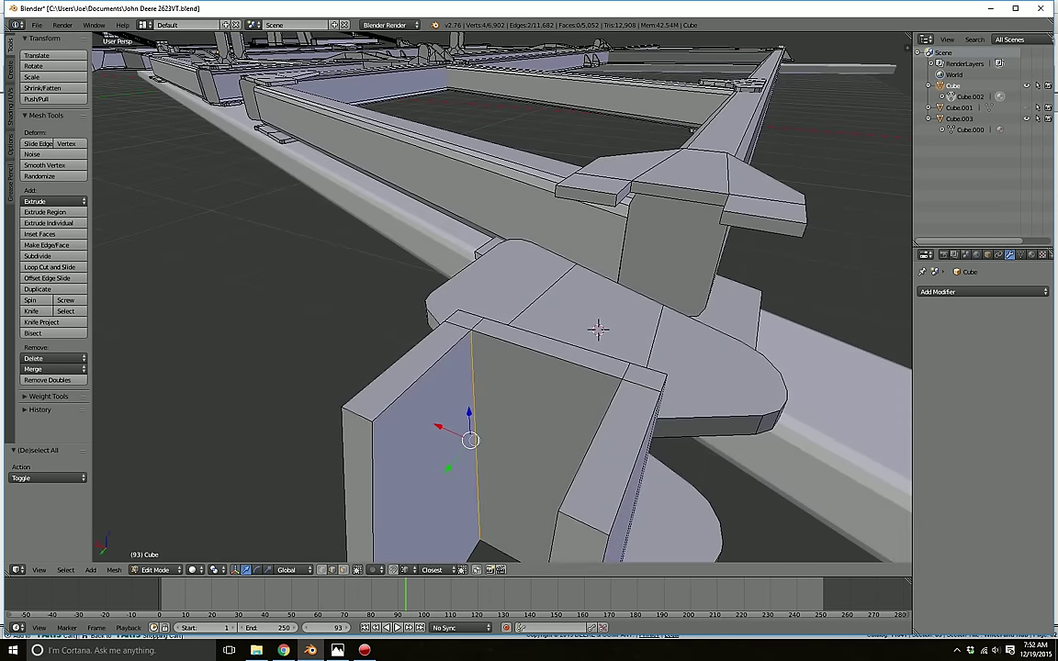
right_click(474, 440)
key("c")
middle_click_drag(474, 440, 344, 358)
left_click(619, 399)
right_click(620, 399)
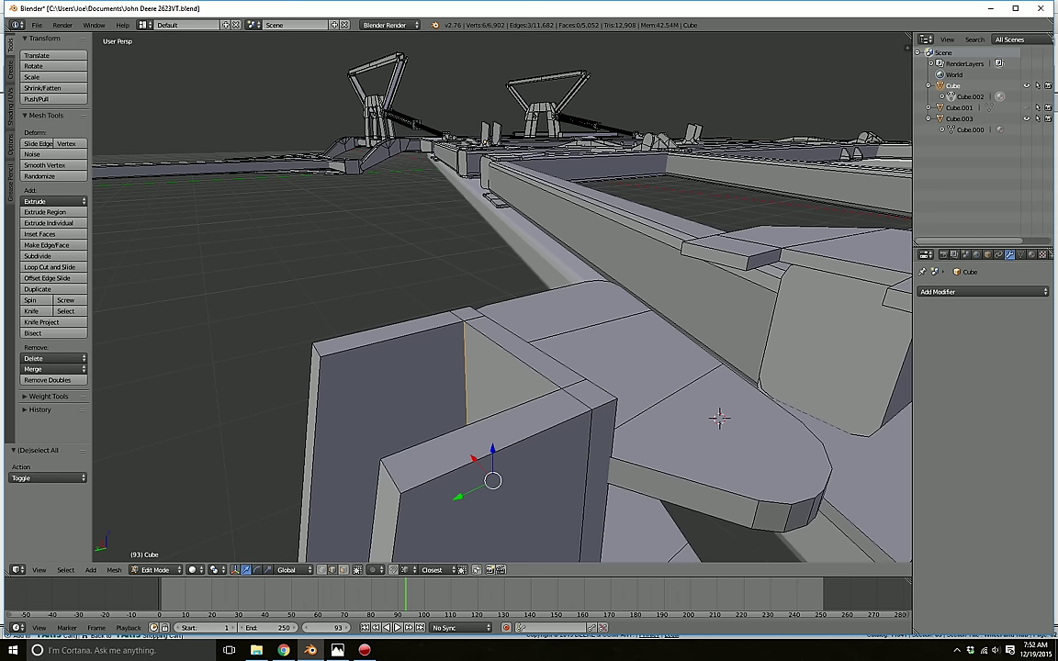
left_click(617, 416)
right_click(617, 416)
scroll(617, 416, "down", 2)
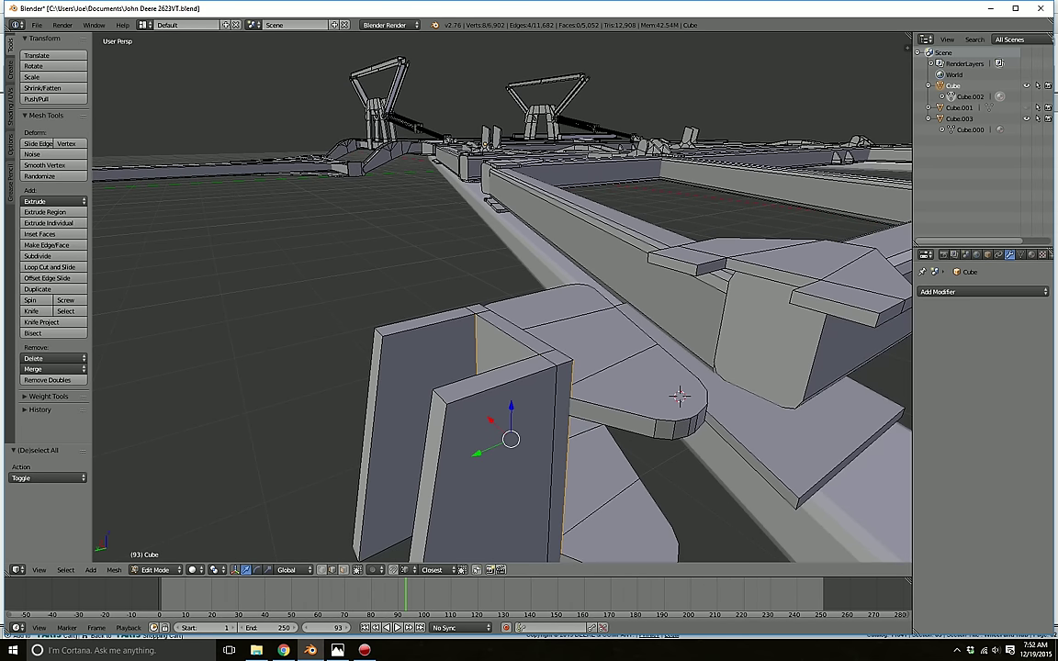
key("ctrl+b")
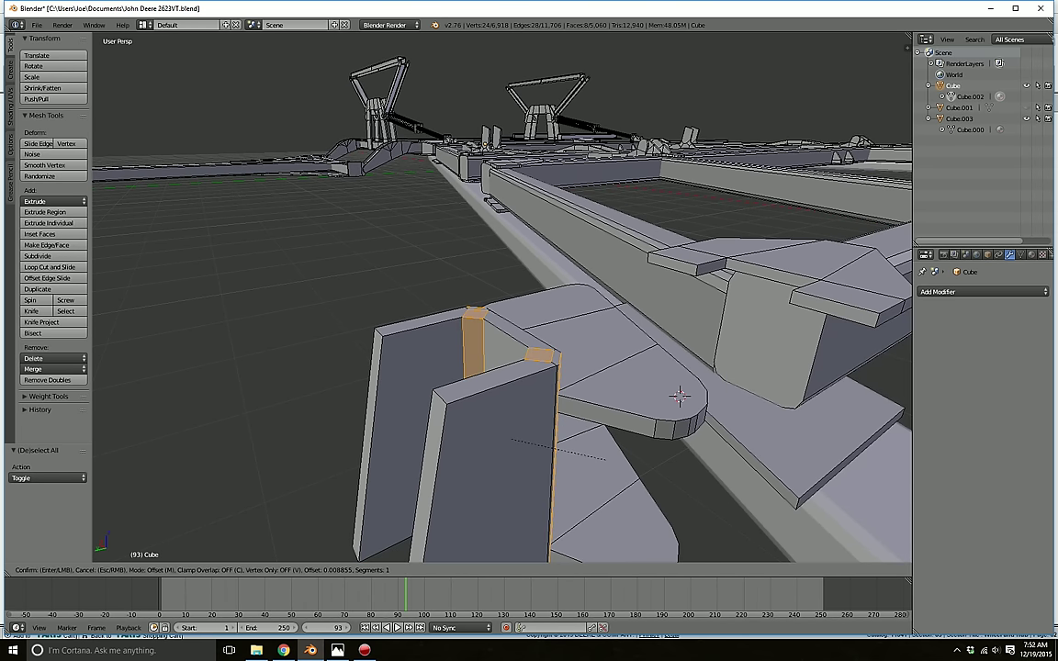
scroll(679, 396, "up", 1)
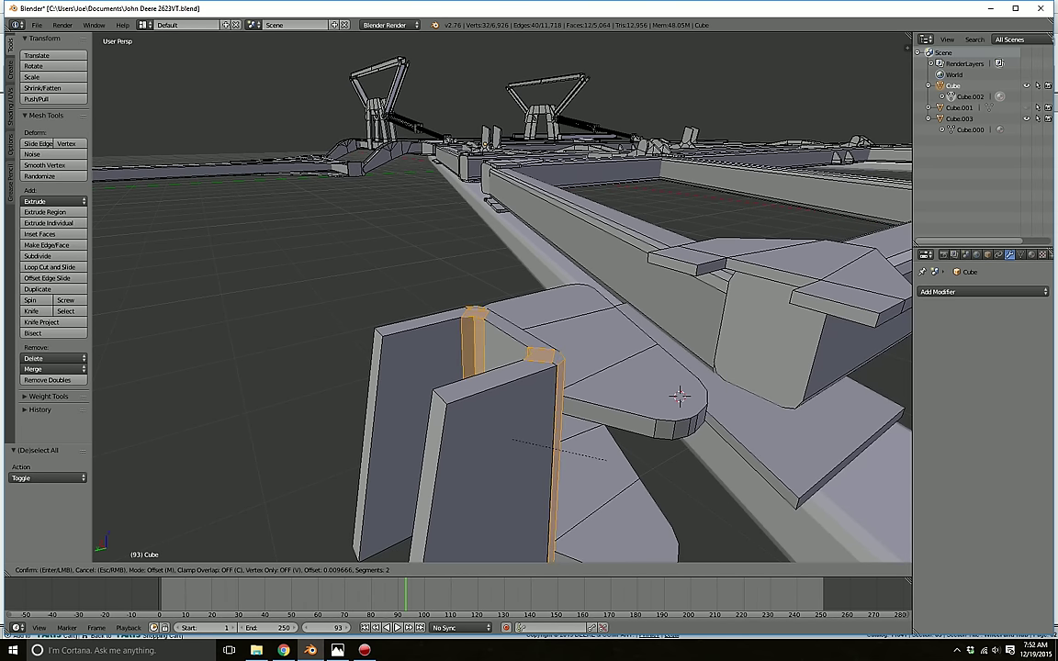
scroll(680, 396, "up", 1)
left_click(608, 460)
key("a")
- Select the four outer corner edges at the upper and lower tips of both flanges
middle_click_drag(540, 400, 608, 405)
right_click(457, 383, "shift")
scroll(460, 386, "down", 1)
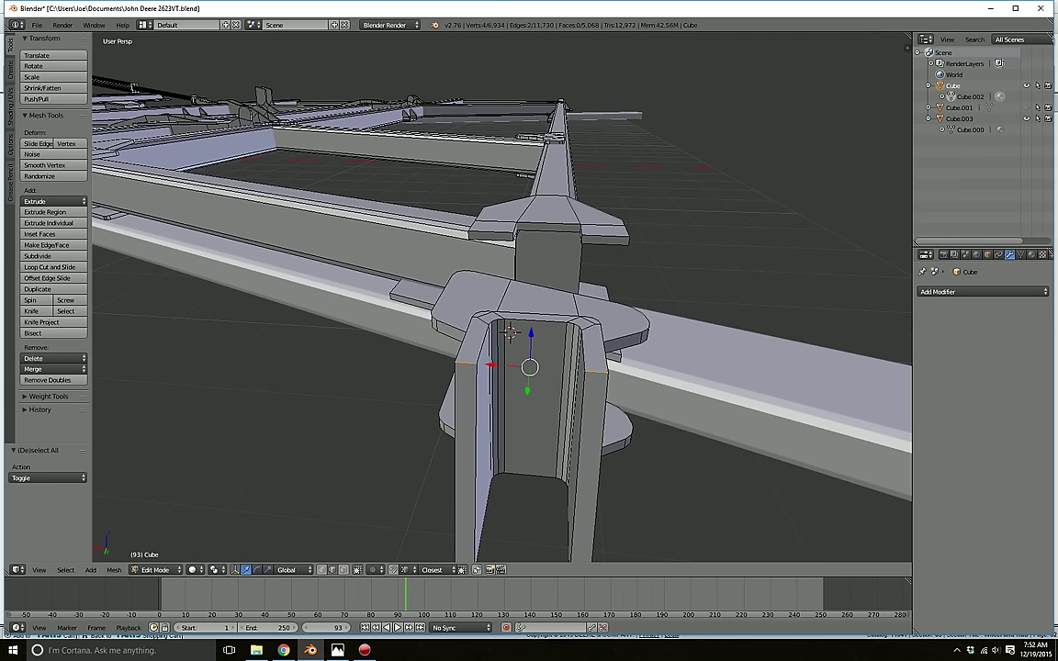
middle_click_drag(462, 389, 521, 359)
right_click(522, 540, "shift")
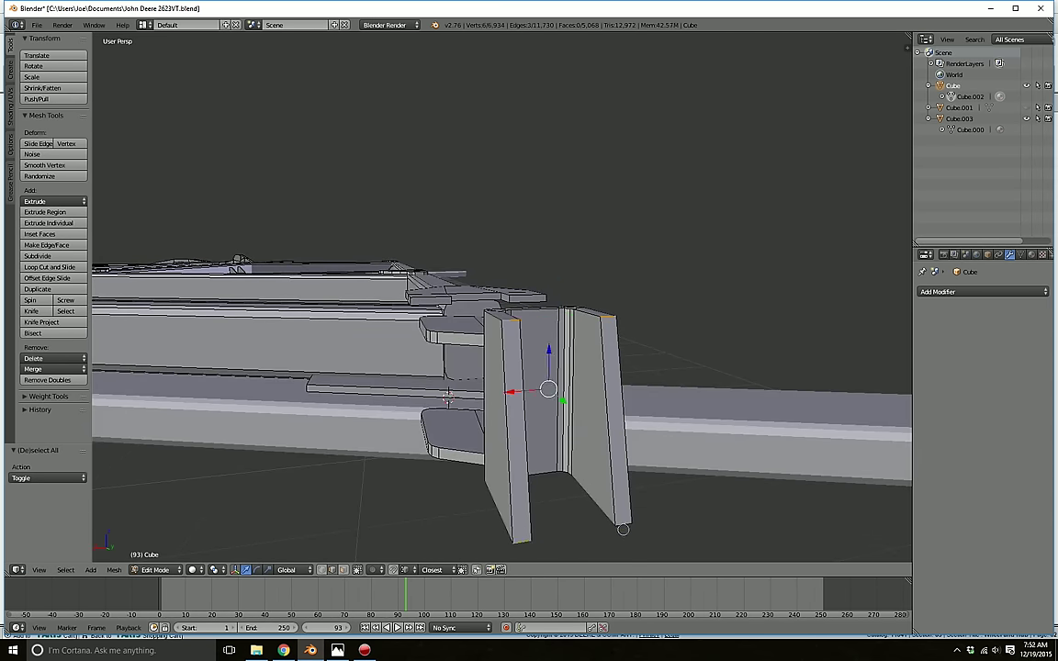
right_click(624, 530, "shift")
scroll(624, 530, "down", 1)
- Try to bevel the selected flange tip edges by 0.019 with a single segment, and undo the bevel
key("ctrl+b")
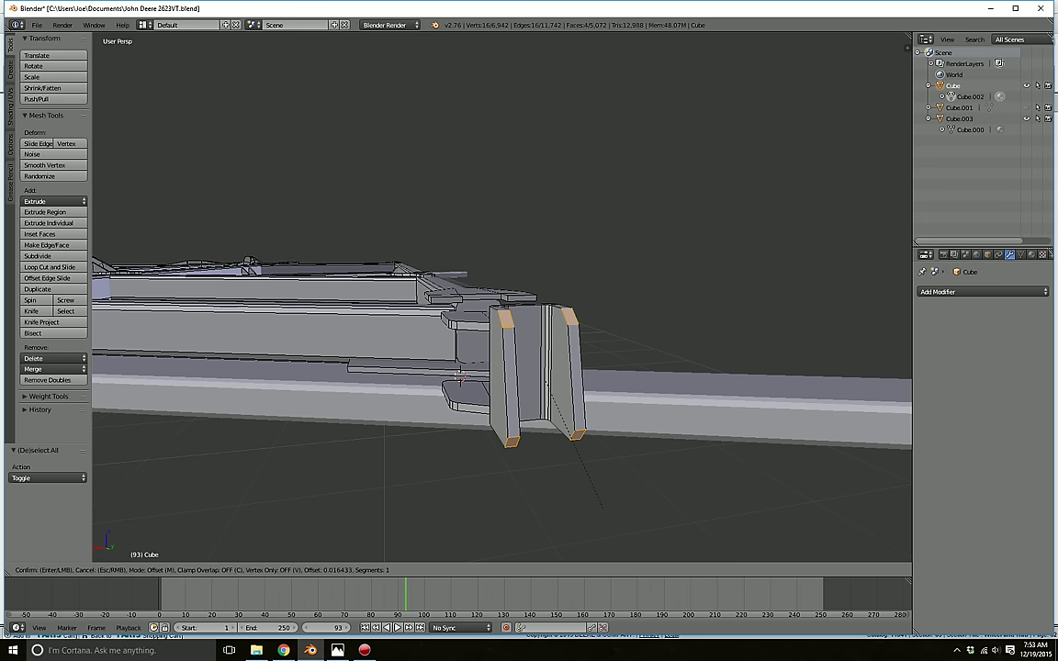
left_click(603, 512)
middle_click_drag(603, 511, 742, 507)
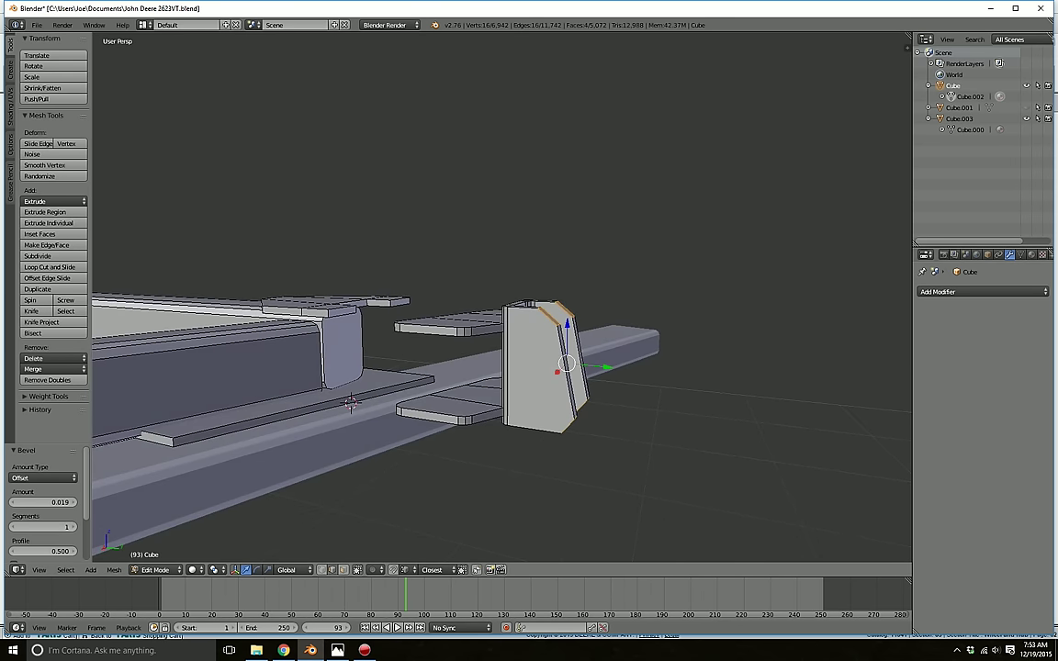
key("ctrl+z")
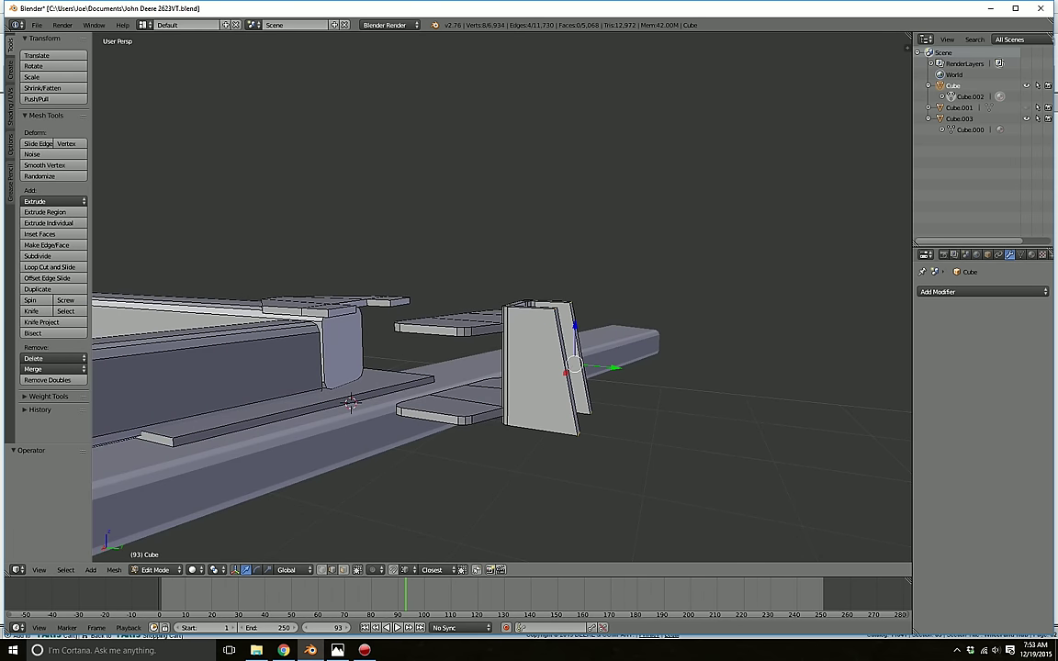
- Bevel the four selected flange tip edges of the channel bracket with three segments to round the upper and lower corners
key("ctrl+b")
scroll(667, 513, "up", 2)
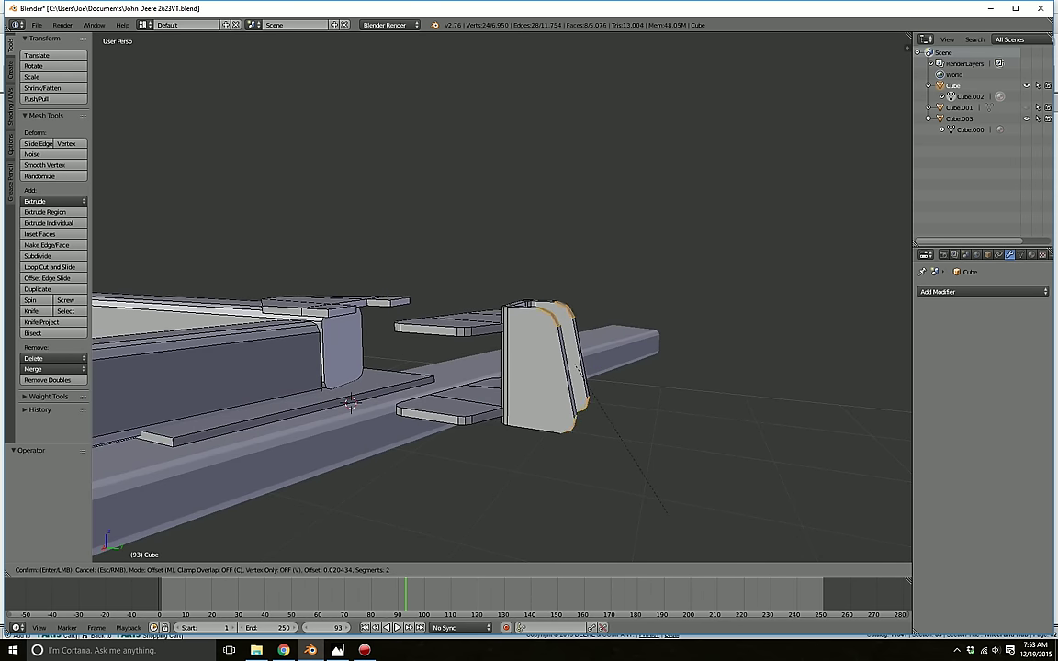
scroll(667, 516, "down", 1)
scroll(667, 514, "up", 1)
left_click(673, 521)
key("a")
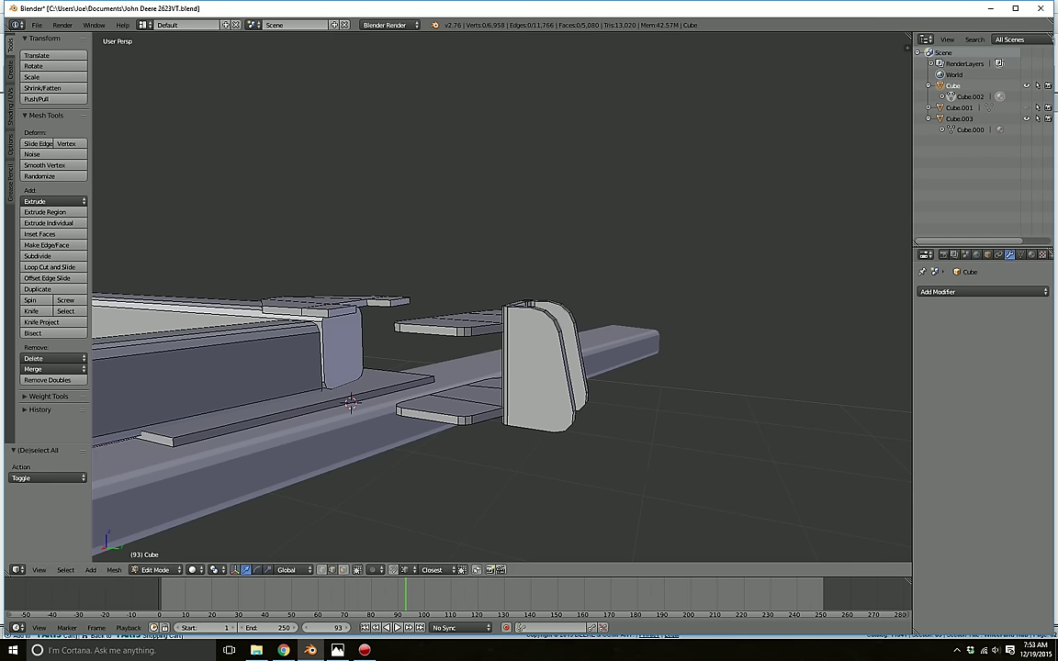
- Select the whole channel bracket and nudge it along Y by -0.011 and back by 0.007 to seat it against the rounded plates
middle_click_drag(673, 518, 560, 564)
key("l")
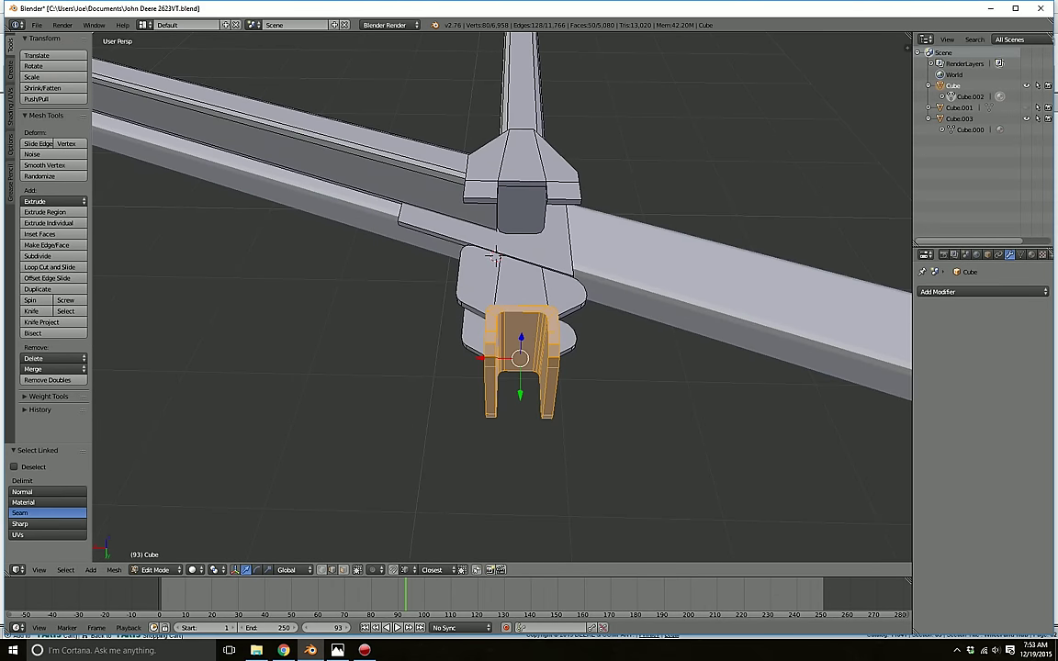
middle_click_drag(553, 367, 435, 355)
mouse_move(436, 354)
left_mouse_down()
mouse_move(455, 355)
mouse_move(444, 354)
left_mouse_up()
middle_click_drag(444, 354, 465, 401)
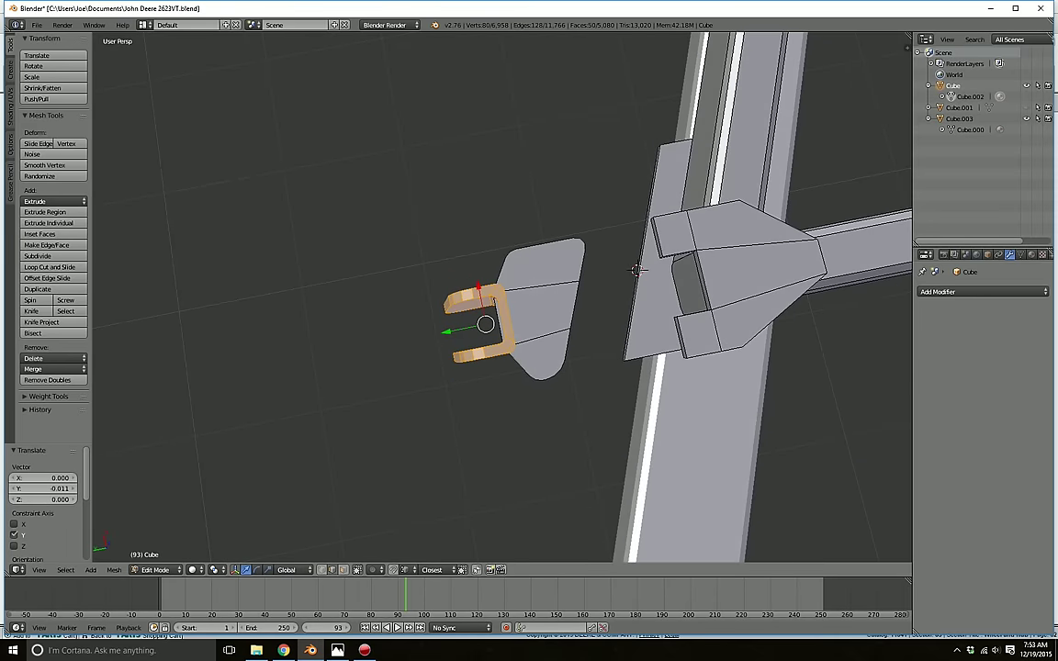
left_click_drag(449, 332, 442, 333)
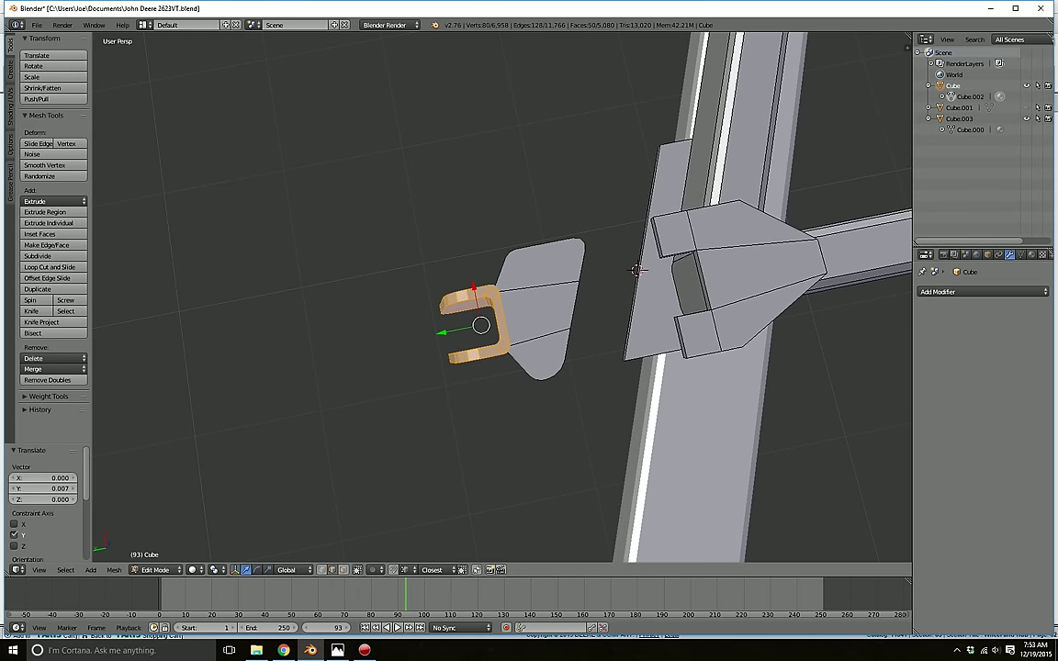
- Select the channel bracket with both rounded plates and move them toward the wing beam end along Y by -0.178 and a further -0.007
key("a")
key("l")
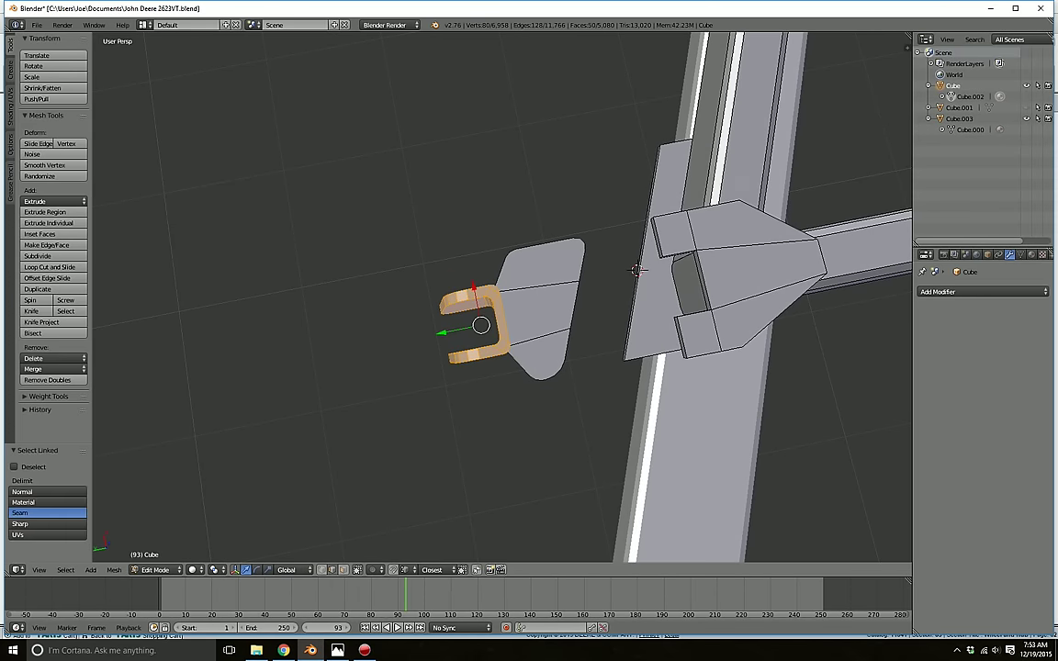
scroll(448, 329, "up", 5)
middle_click_drag(449, 329, 474, 288)
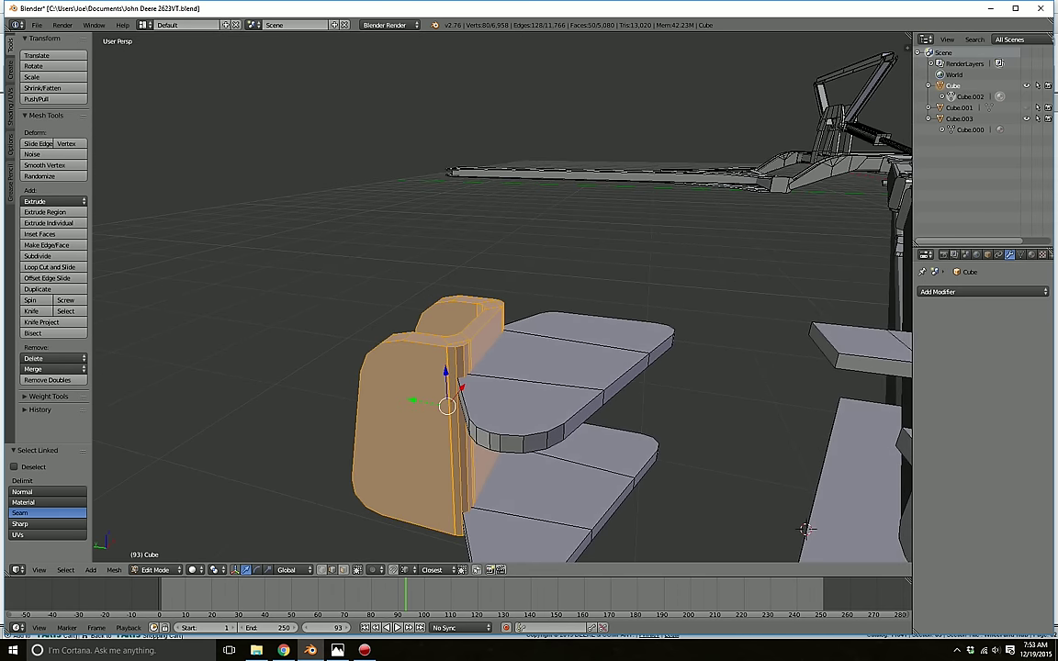
key("l")
key("l")
scroll(542, 469, "down", 3)
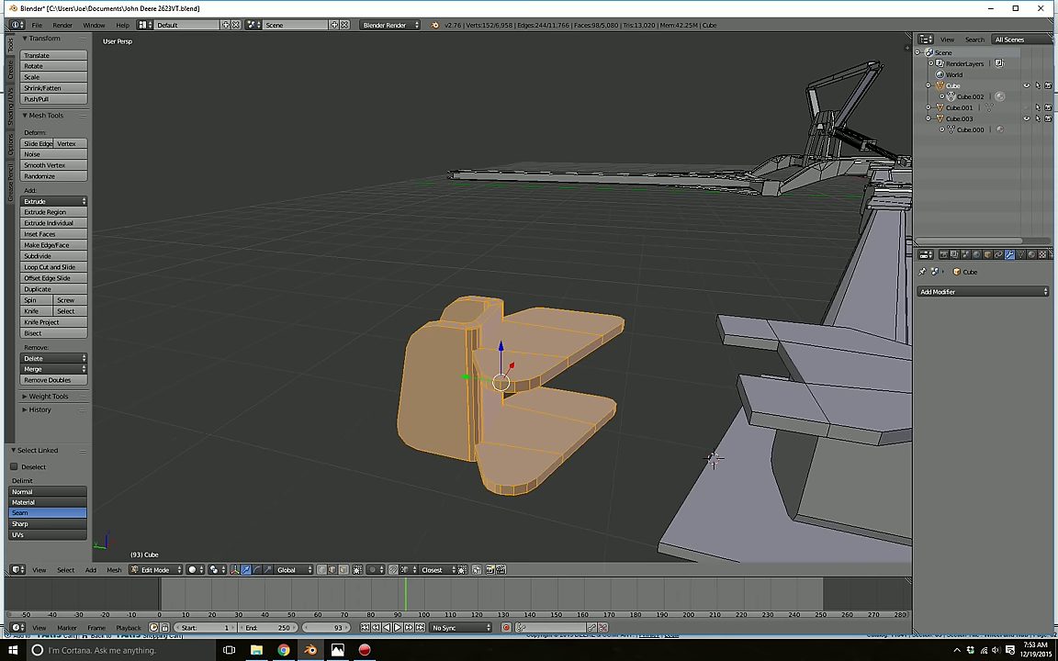
left_click_drag(469, 364, 599, 386)
left_click(588, 425)
middle_click_drag(588, 425, 602, 410)
key("g")
key("y")
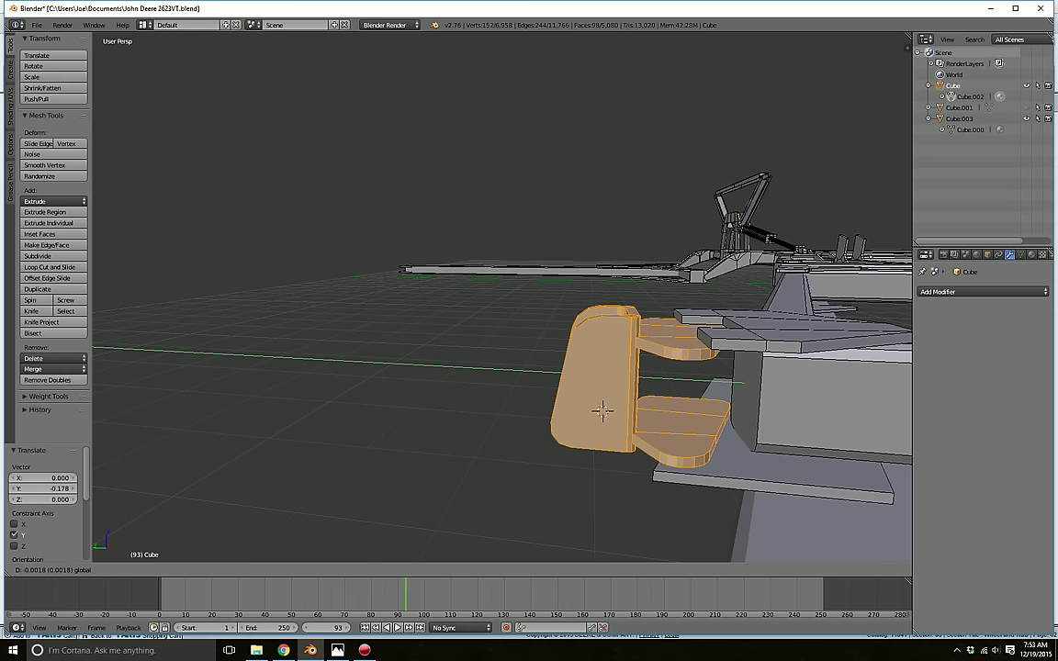
left_click_drag(608, 373, 613, 374)
middle_click_drag(613, 374, 742, 435)
middle_click_drag(556, 288, 607, 311)
scroll(588, 391, "down", 2)
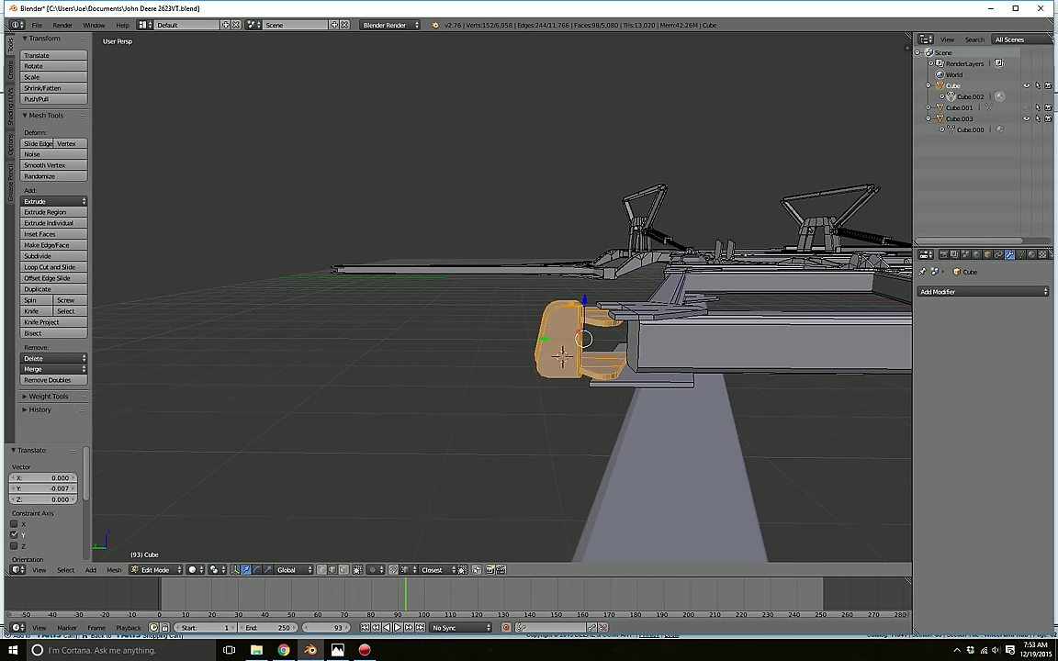
key("a")
- Select the entire notched gusset plate on top of the beam end and move it 0.038 along Y toward the bracket
middle_click_drag(562, 356, 505, 421)
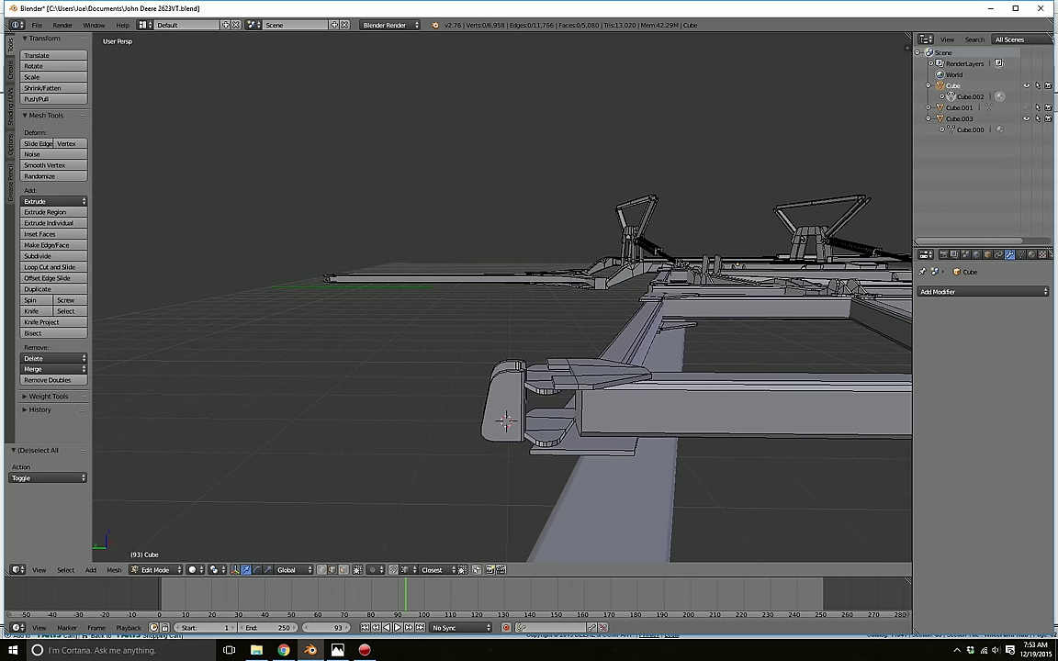
key("l")
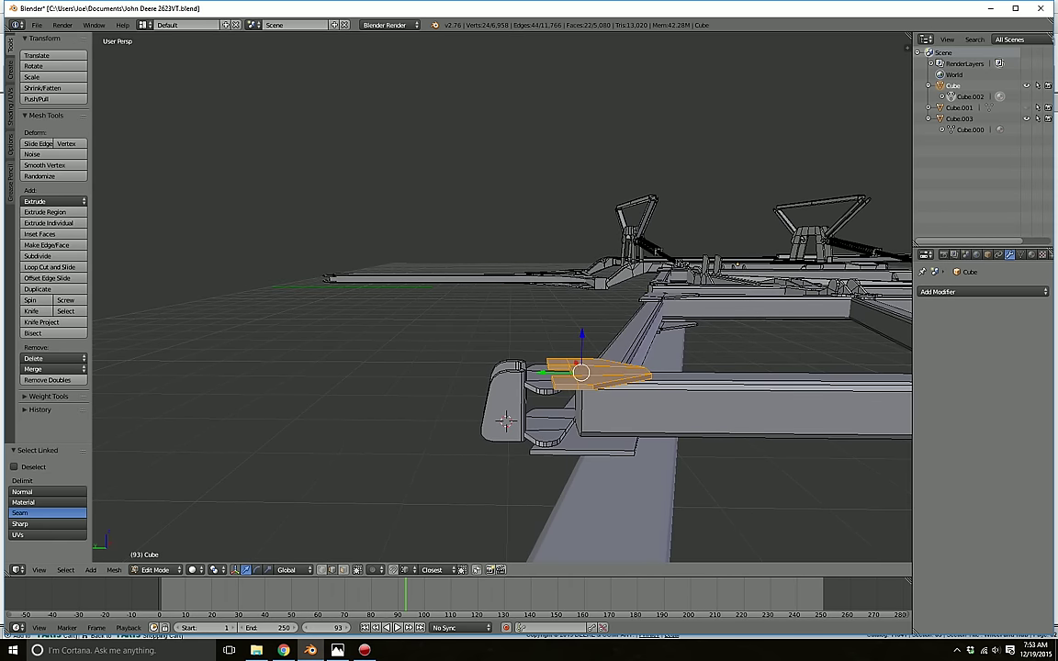
left_click_drag(542, 372, 525, 372)
middle_click_drag(525, 372, 295, 413)
middle_click_drag(296, 413, 354, 459, "shift")
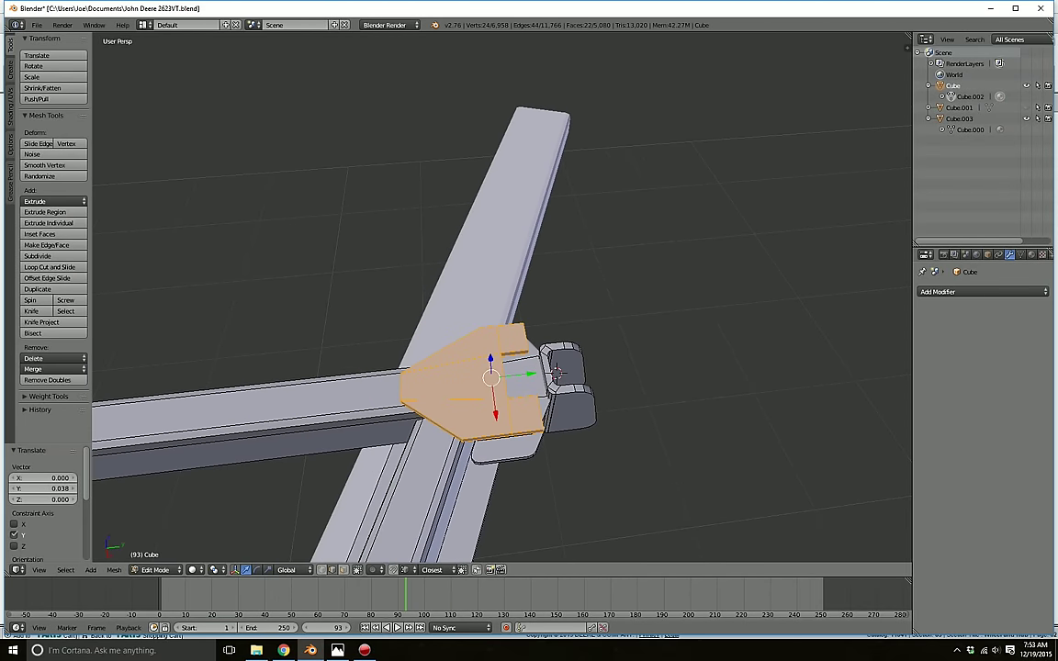
- Select the gusset plate's tapered inner-end vertices through the mesh and move them about -0.07 along Y to lengthen the plate over the beam
left_click(321, 571)
left_click(356, 571)
key("c")
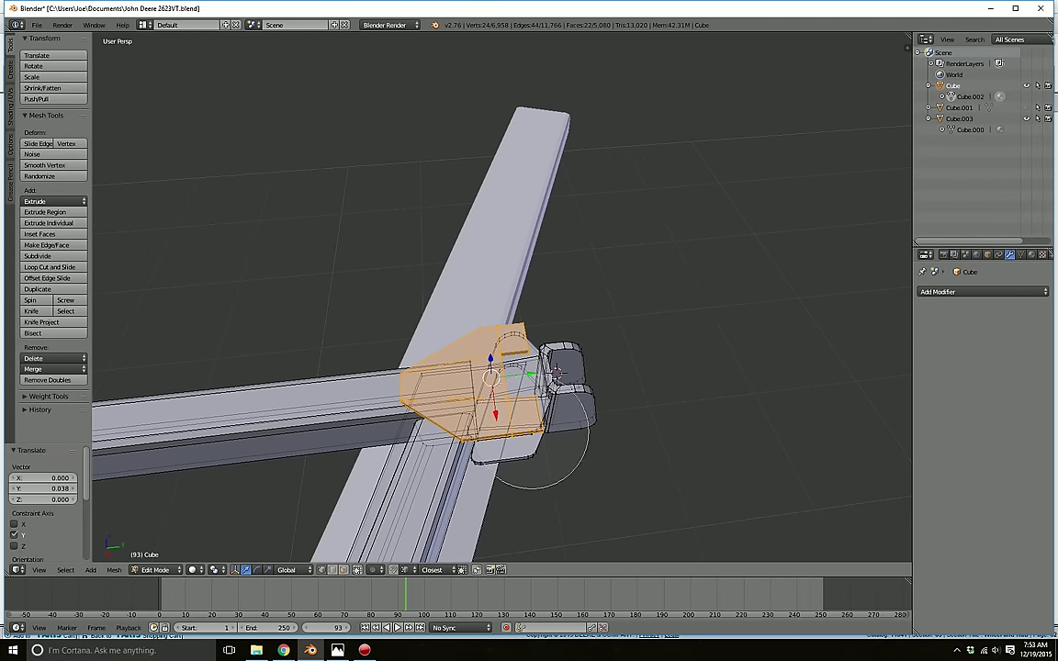
mouse_move(526, 416)
middle_mouse_down()
mouse_move(547, 400)
mouse_move(514, 347)
middle_mouse_up()
key("Escape")
key("g")
key("y")
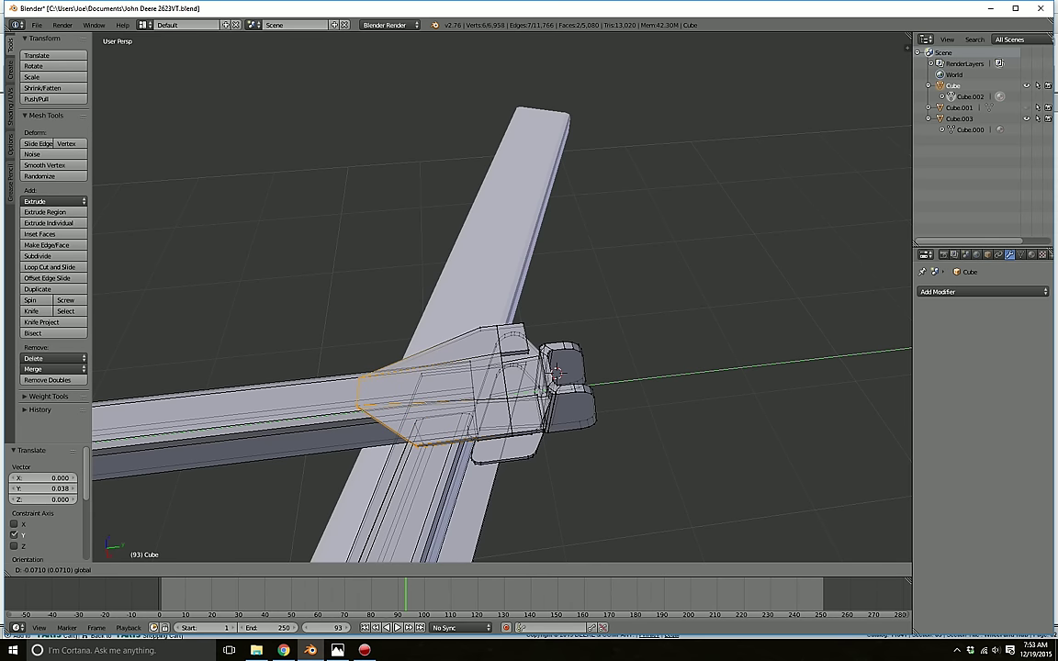
key("Return")
key("a")
- Inspect the bracket assembly from several sides and compare it with the front hydraulic gauge wheel diagram in the browser's parts catalog, returning to Blender
middle_click_drag(459, 367, 578, 326)
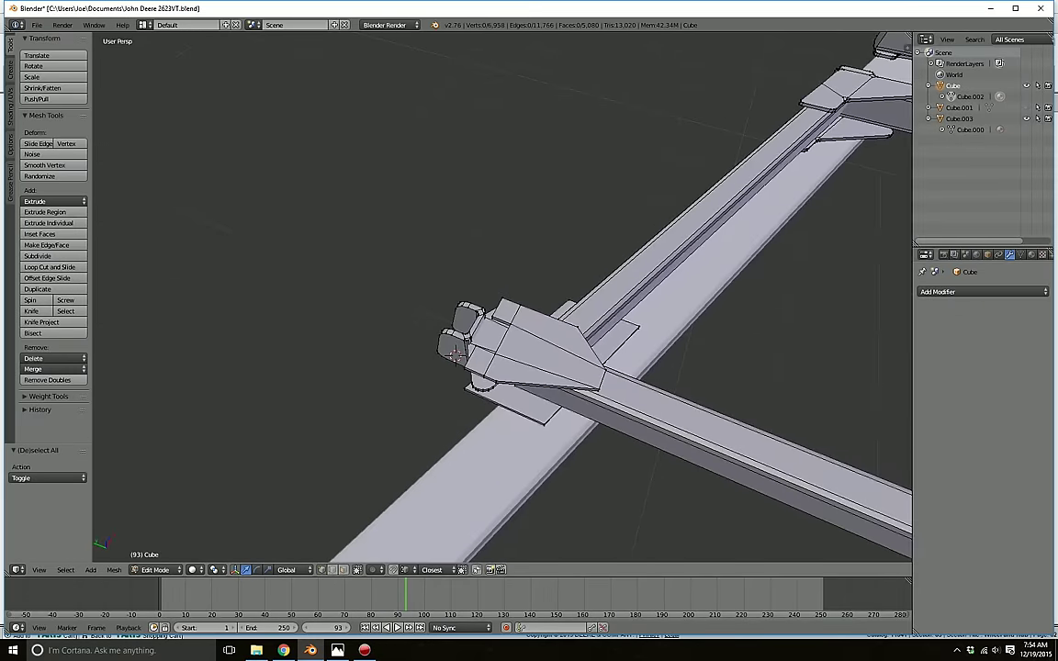
scroll(502, 299, "up", 1)
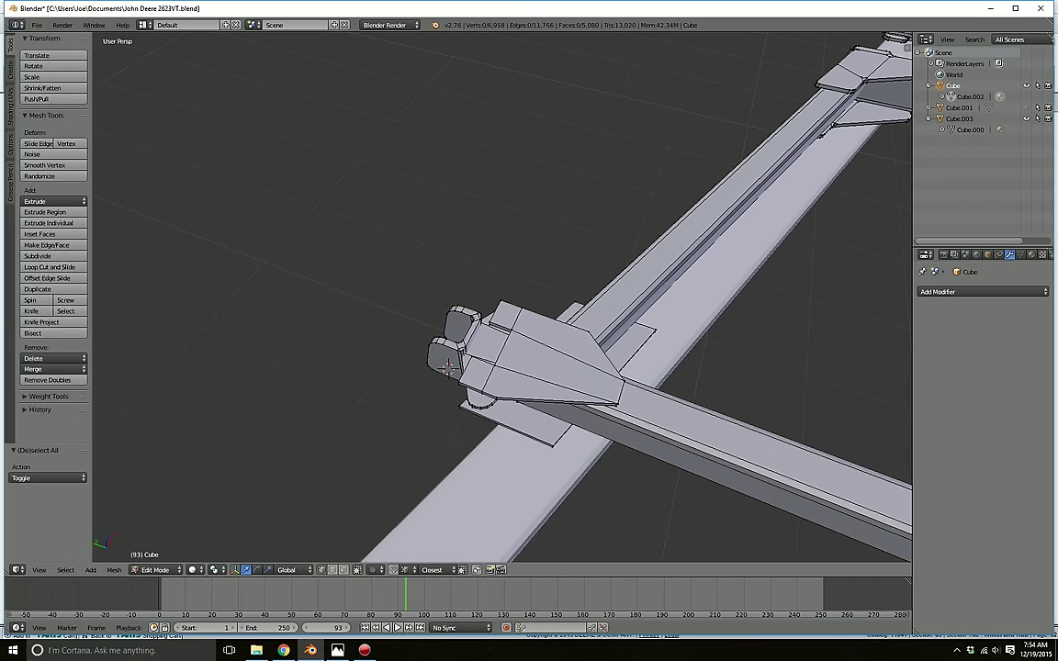
scroll(503, 299, "down", 1)
middle_click_drag(781, 276, 542, 198)
scroll(503, 299, "down", 3)
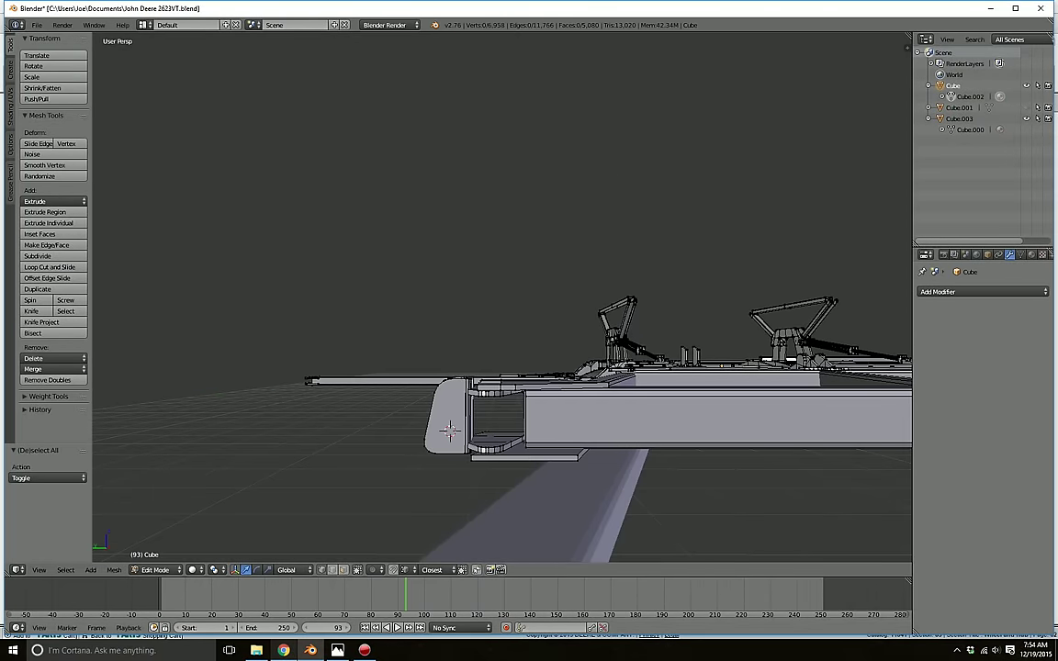
left_click(283, 651)
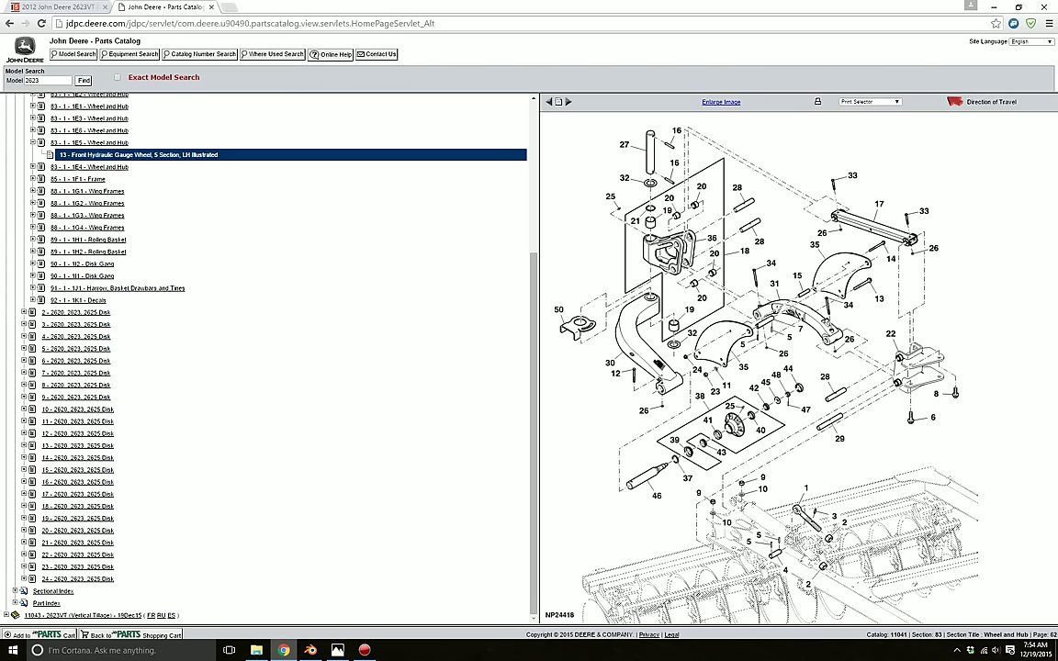
mouse_move(310, 650)
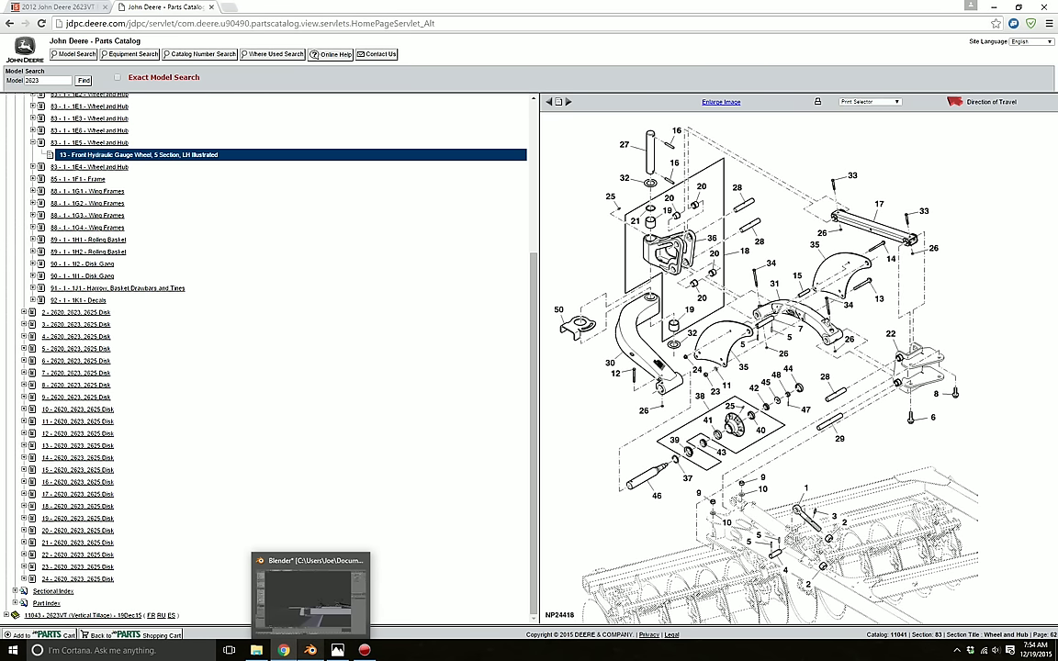
left_click(311, 651)
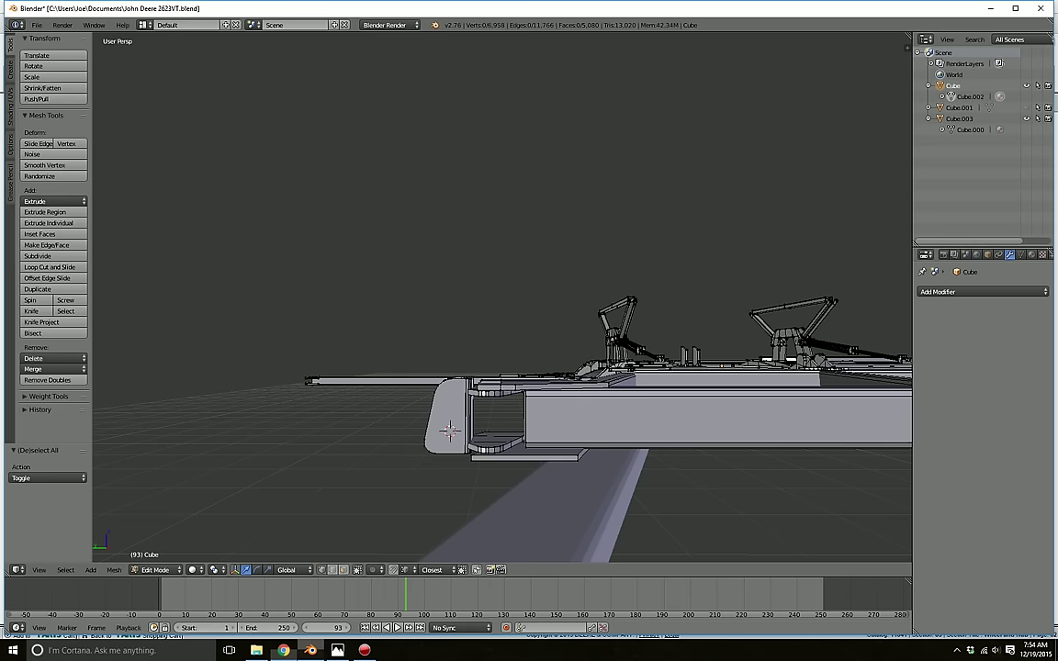
- Enlarge the whole channel bracket uniformly, finishing with a scale of 1.103, and shift it 0.010 along Y
middle_click_drag(502, 303, 478, 371)
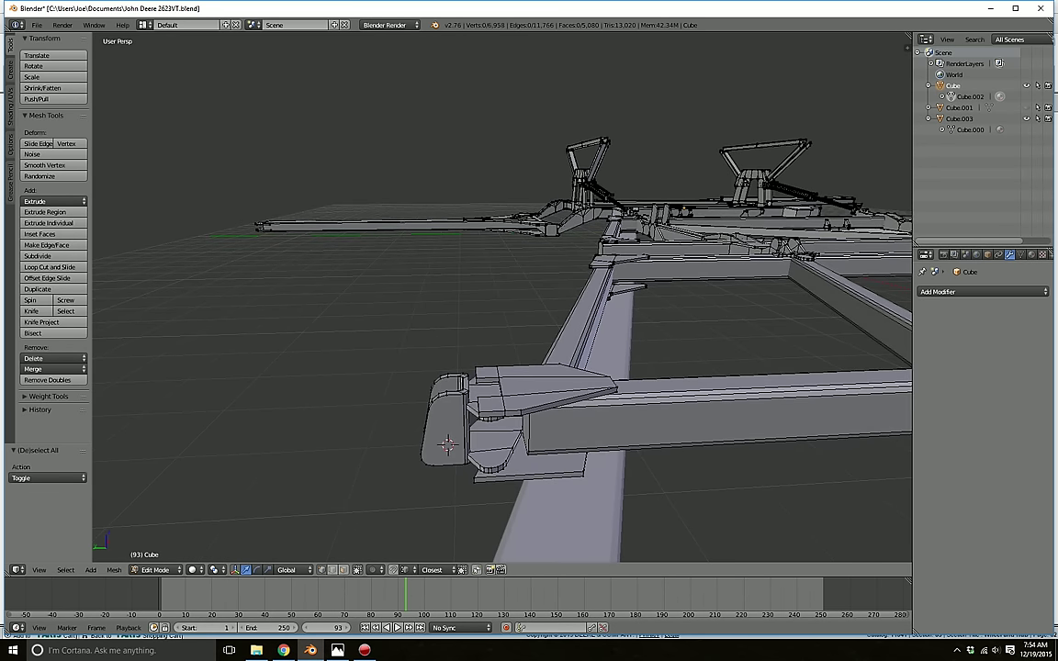
key("l")
middle_click_drag(433, 452, 622, 506)
key("s")
left_click(560, 512)
key("s")
left_click(567, 501)
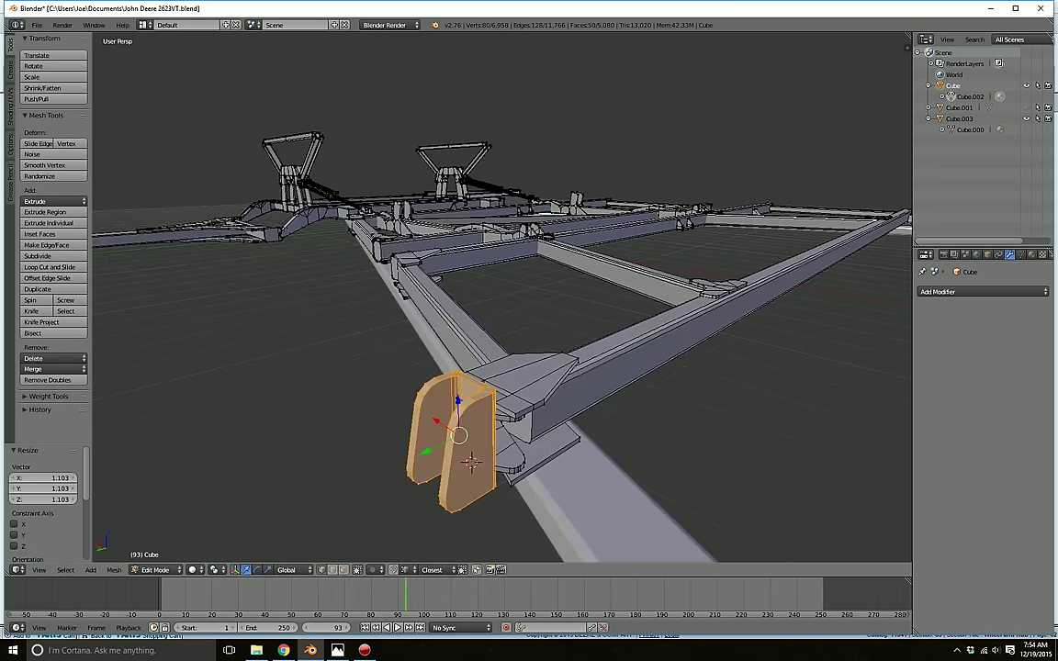
left_click_drag(427, 449, 421, 453)
middle_click_drag(421, 452, 486, 427)
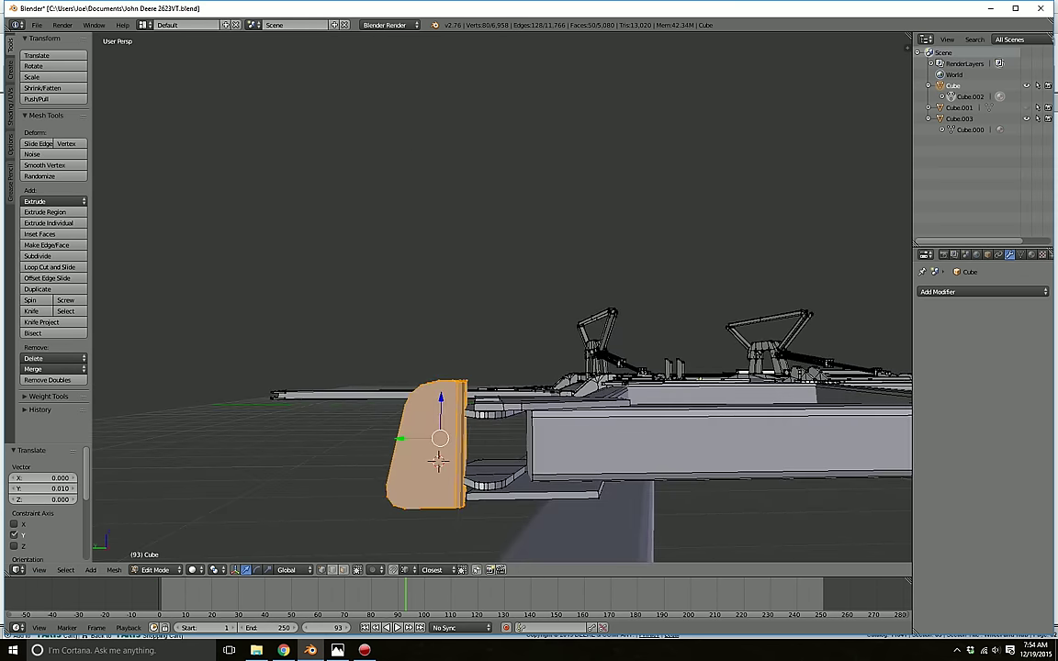
- Scale the channel bracket to 0.819 along Z and readjust its Y position against the rounded plates, starting with a -0.006 shift
key("s")
key("z")
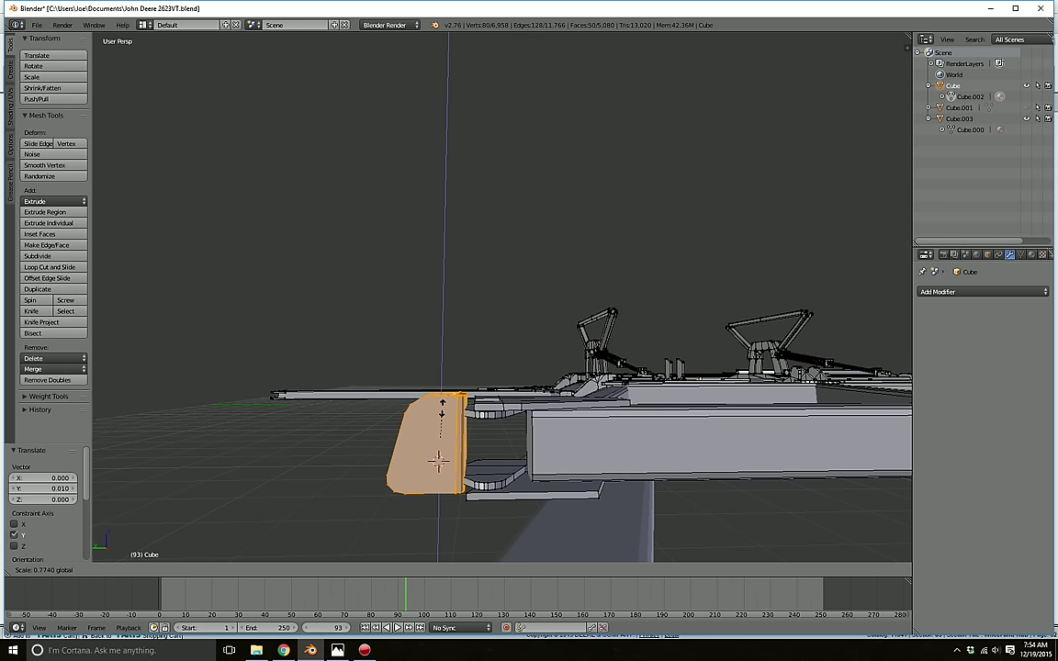
left_click_drag(442, 408, 442, 406)
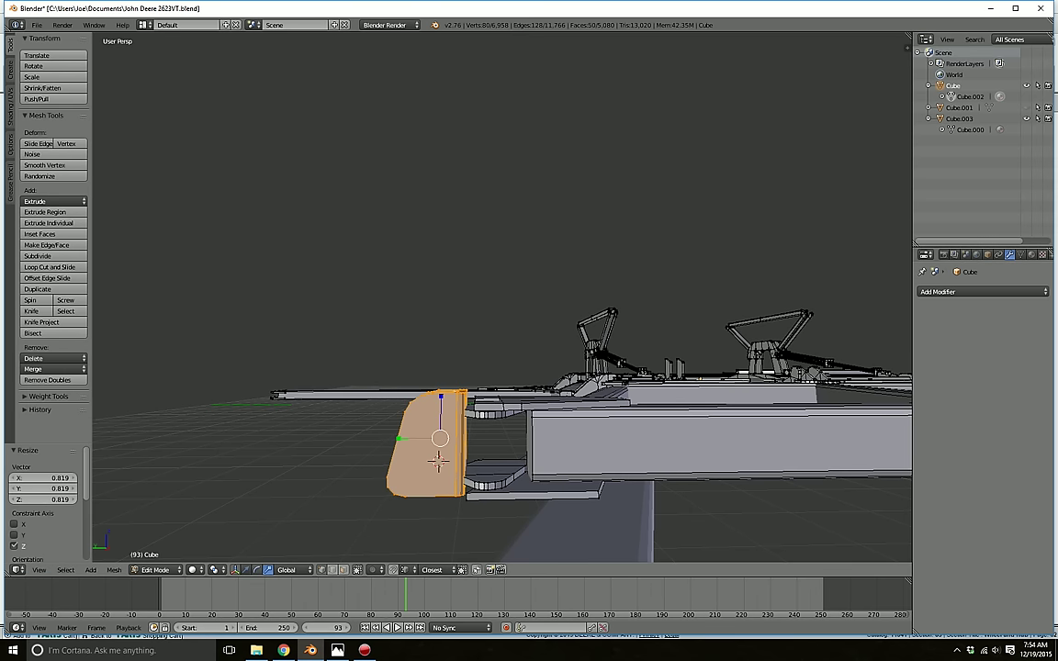
middle_click_drag(443, 406, 456, 364, "shift")
left_click_drag(415, 398, 418, 398)
middle_click_drag(420, 399, 577, 439)
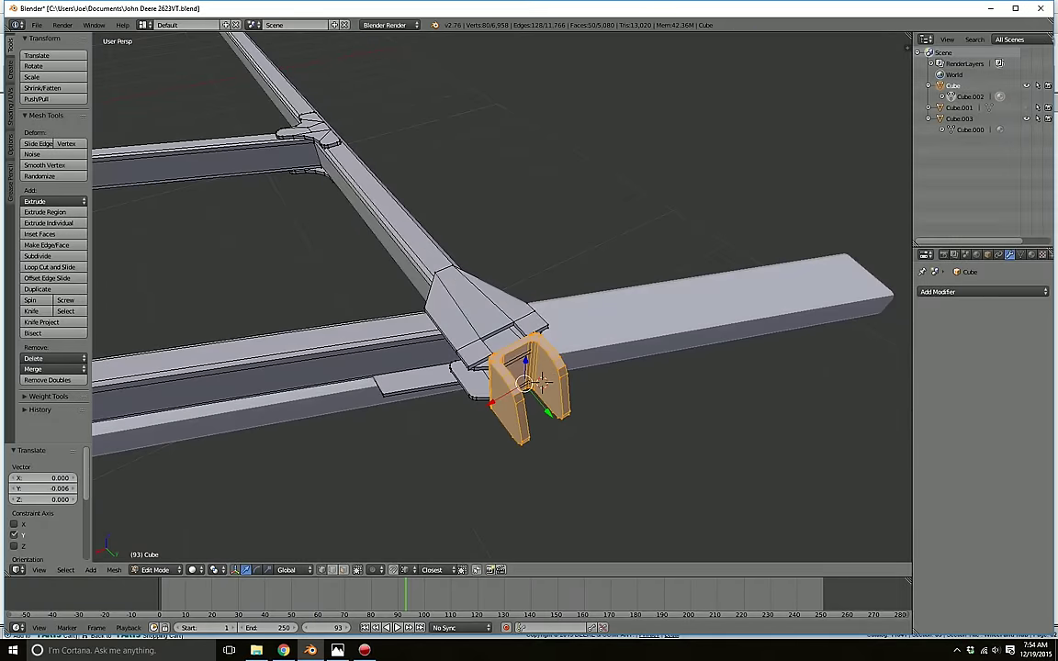
left_click_drag(550, 411, 557, 419)
mouse_move(556, 419)
middle_mouse_down()
mouse_move(689, 346)
mouse_move(544, 413)
middle_mouse_up()
key("a")
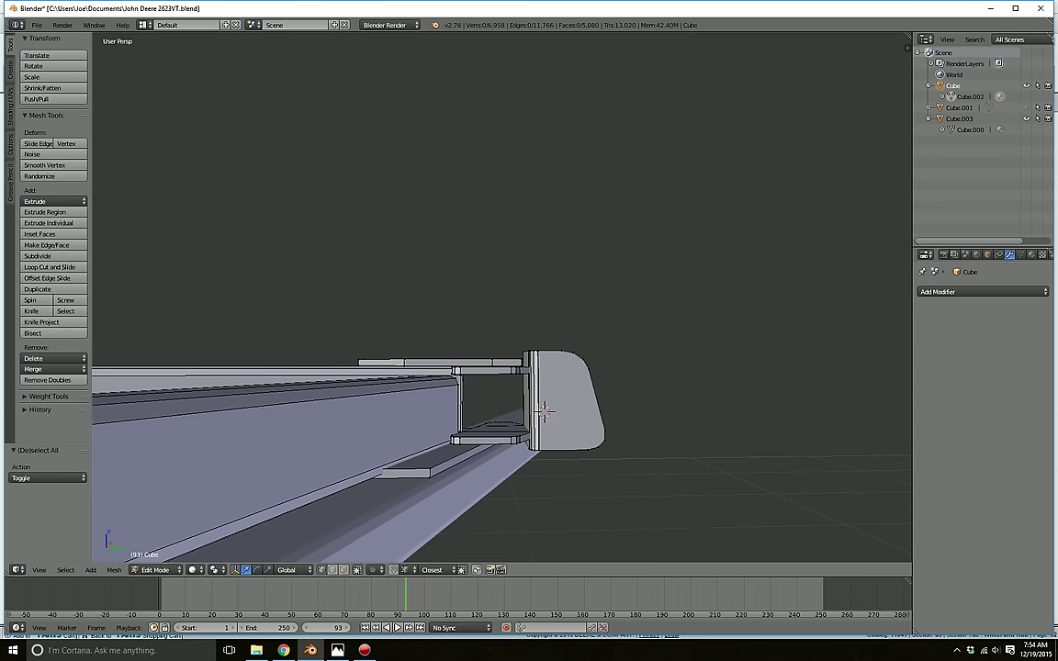
- Select the facing surfaces of the upper and lower rounded plates and scale them along Z to adjust the plates' thickness
middle_click_drag(545, 412, 395, 413)
scroll(503, 367, "down", 3)
mouse_move(502, 368)
middle_mouse_down()
mouse_move(458, 395)
mouse_move(490, 433)
mouse_move(496, 378)
middle_mouse_up()
scroll(457, 395, "up", 3)
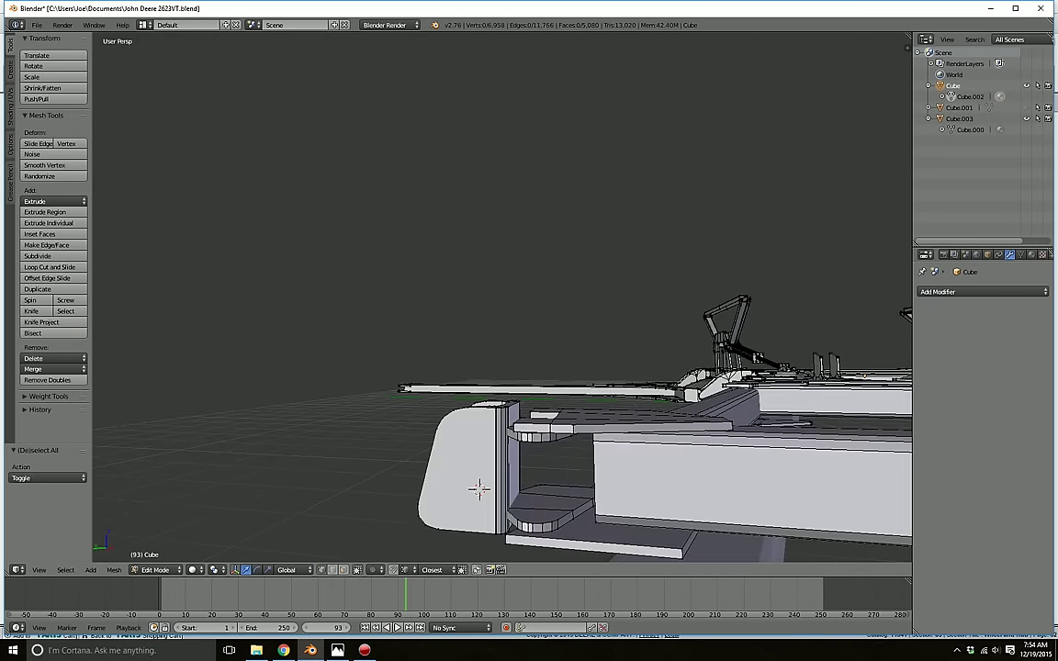
scroll(496, 378, "up", 2)
left_click(344, 570)
middle_click_drag(450, 505, 469, 464, "shift")
right_click(553, 462)
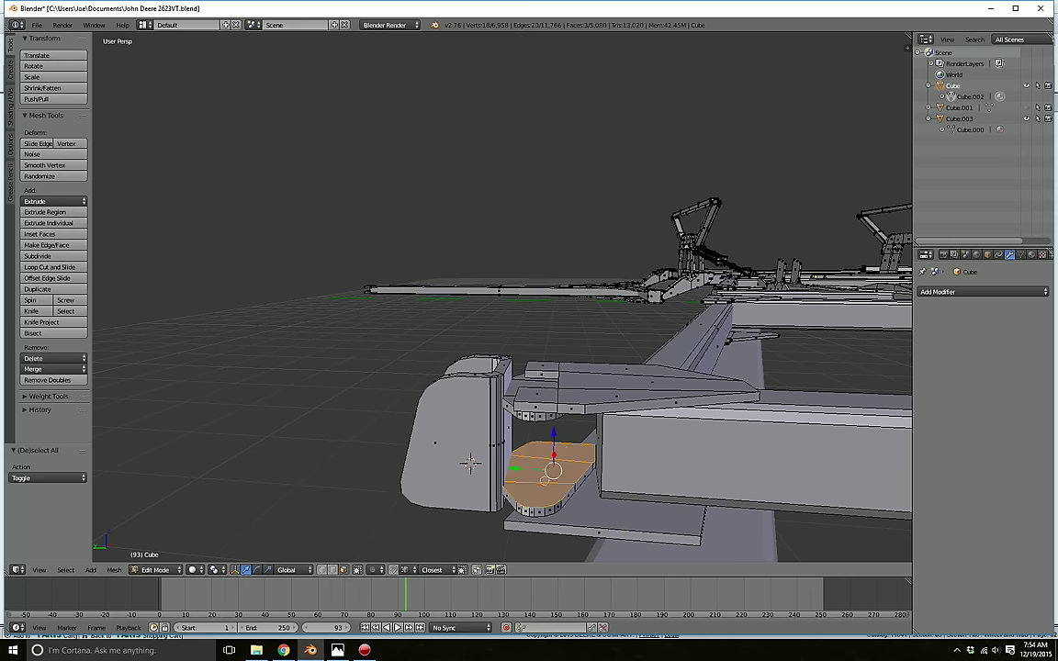
middle_click_drag(544, 481, 548, 454)
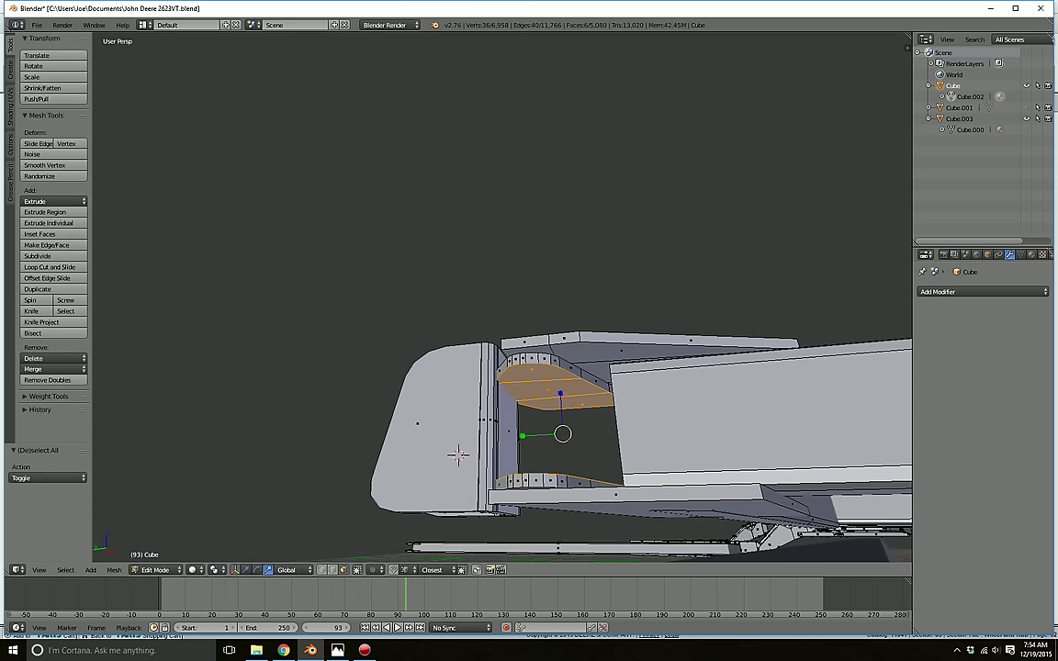
key("s")
key("z")
left_click(560, 404)
key("a")
middle_click_drag(559, 404, 592, 459)
middle_click_drag(562, 308, 492, 356)
scroll(562, 325, "down", 2)
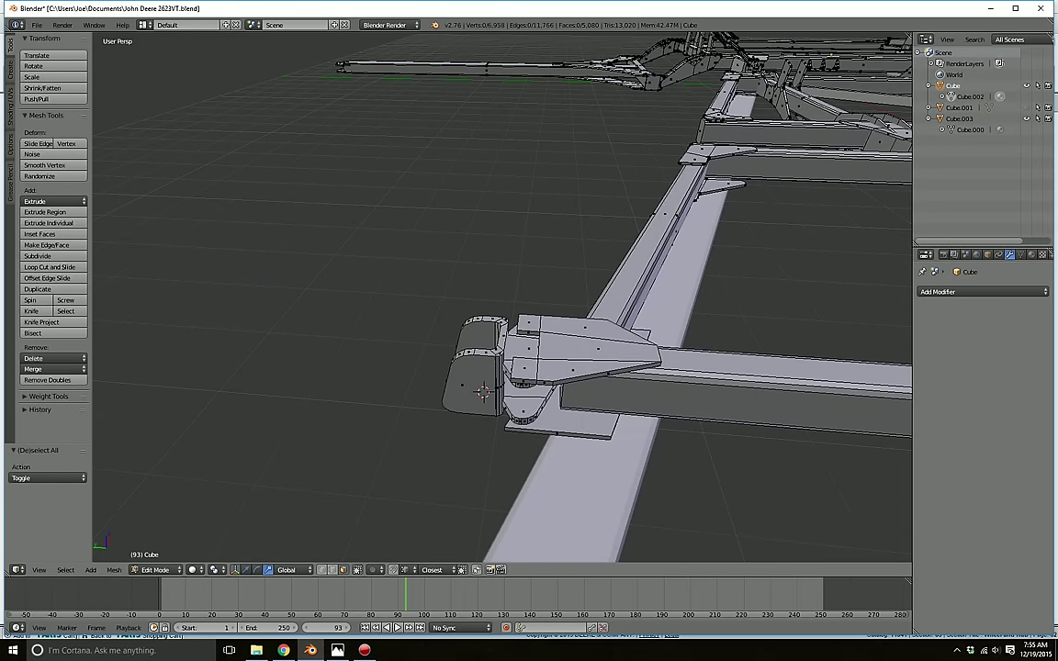
- Select the whole channel bracket and move it -0.015 along Y toward the rounded plates
key("l")
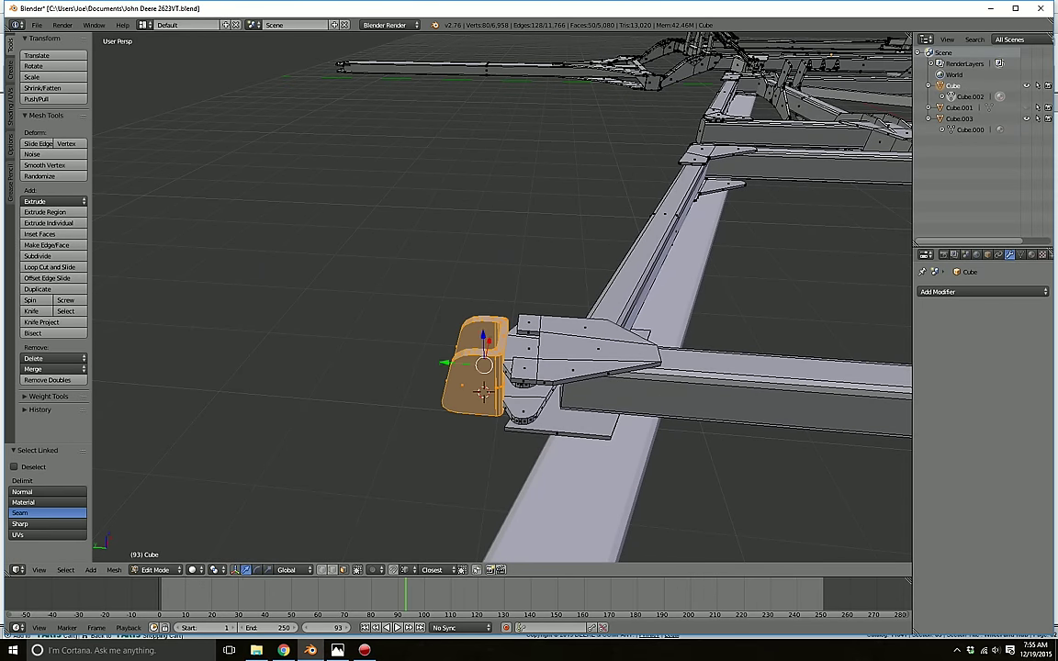
key("g")
key("x")
left_click(484, 392)
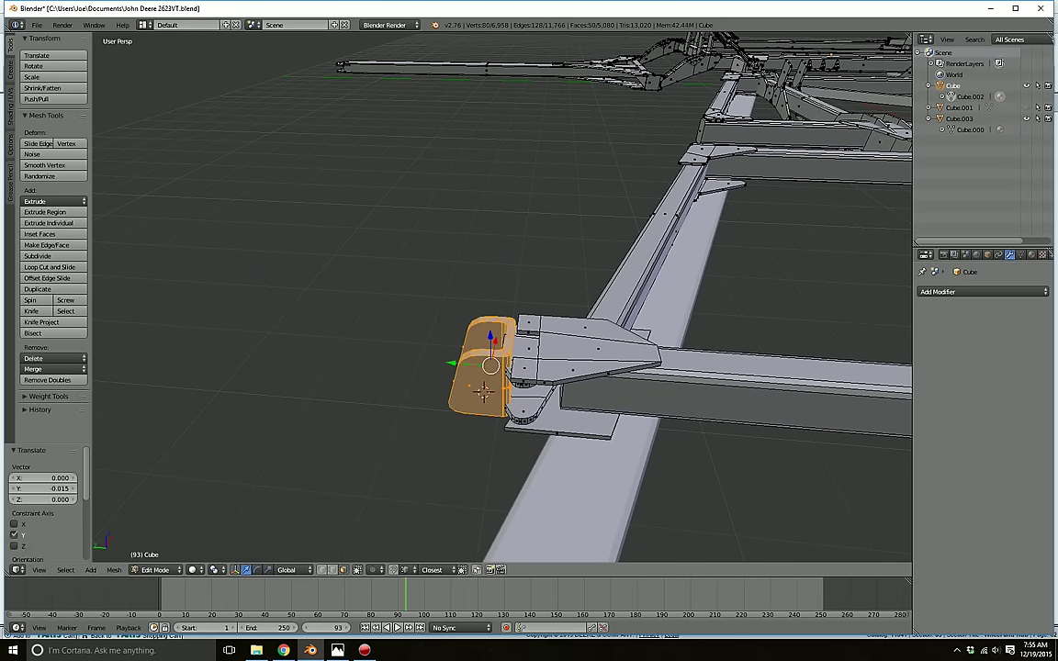
key("a")
middle_click_drag(484, 393, 413, 395)
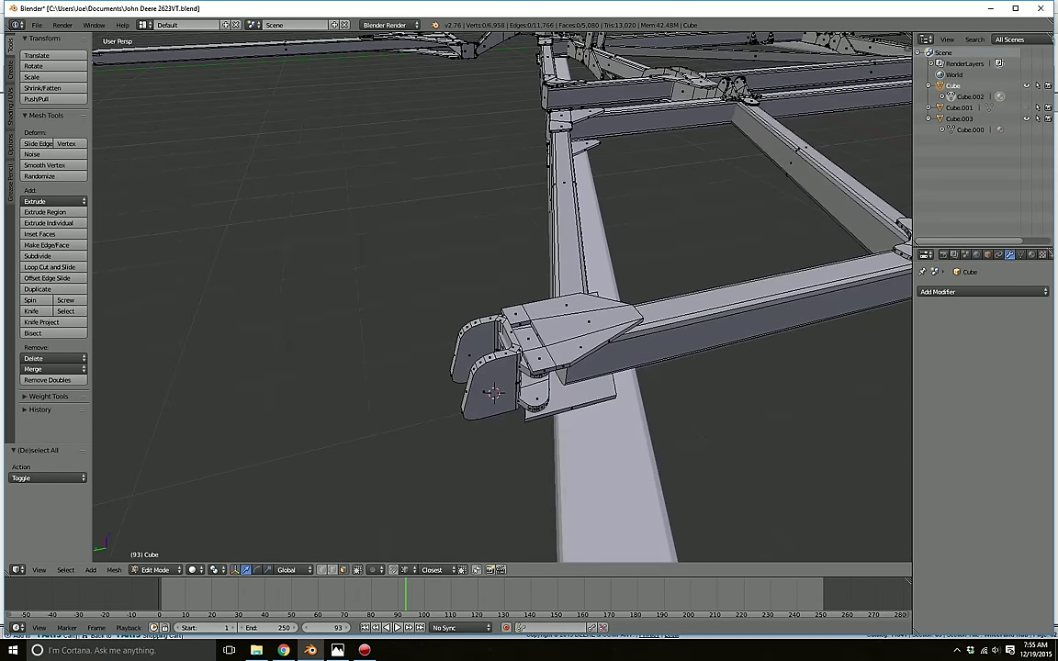
- Examine the gauge wheel bracket from several sides and the Front Hydraulic Gauge Wheel diagram in the John Deere parts catalog, returning to Blender
middle_click_drag(494, 393, 486, 372)
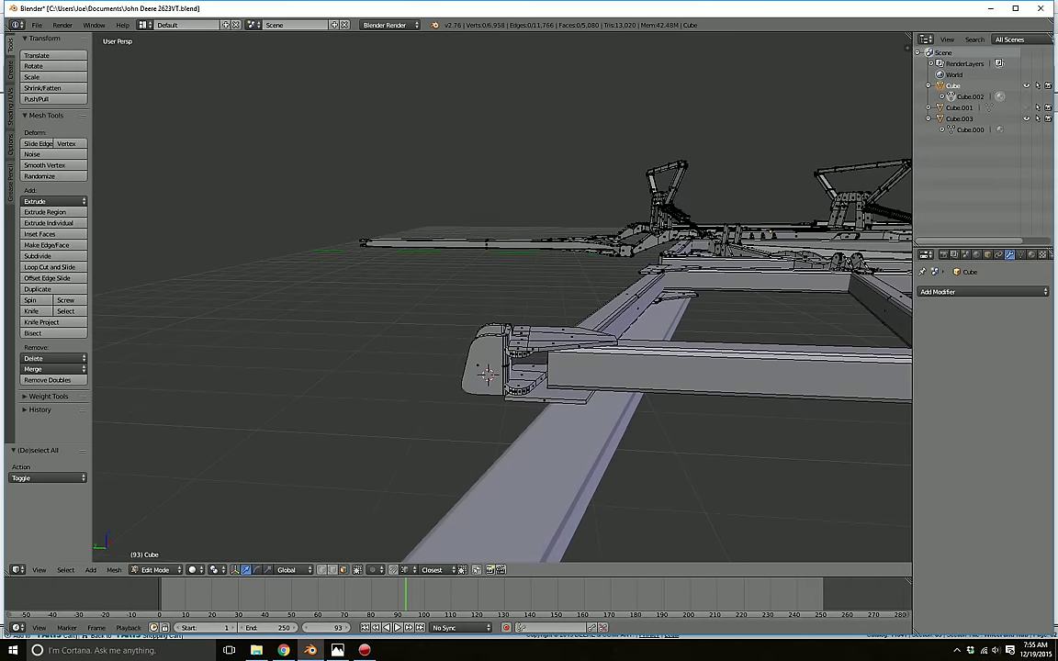
middle_click_drag(487, 373, 688, 373)
scroll(490, 353, "down", 5)
scroll(441, 363, "down", 4)
middle_click_drag(441, 362, 845, 377)
scroll(886, 378, "up", 4)
left_click(283, 651)
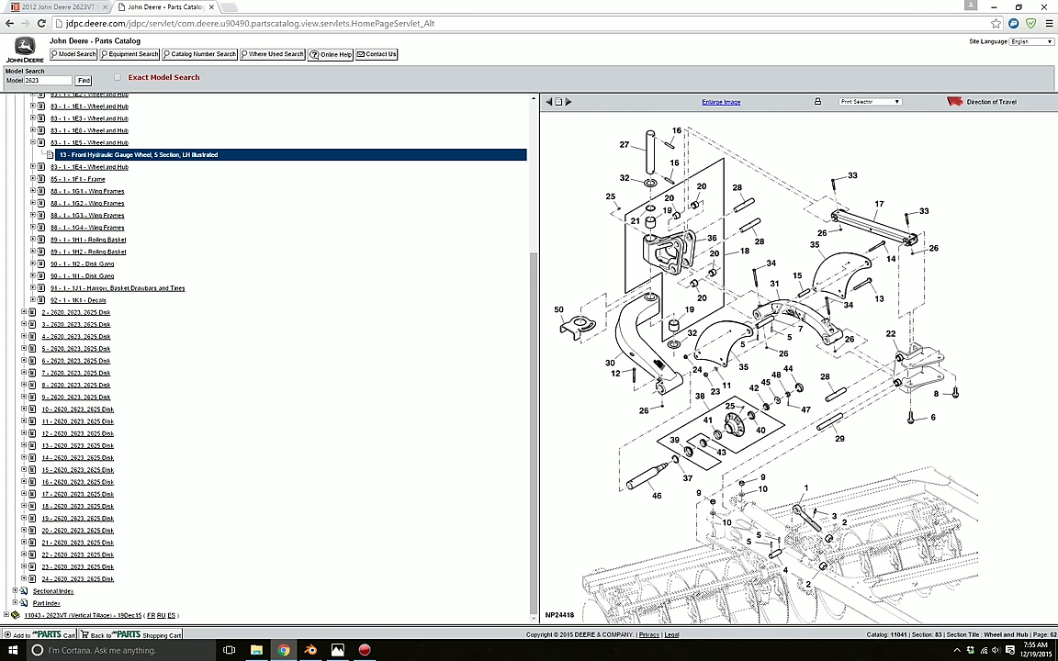
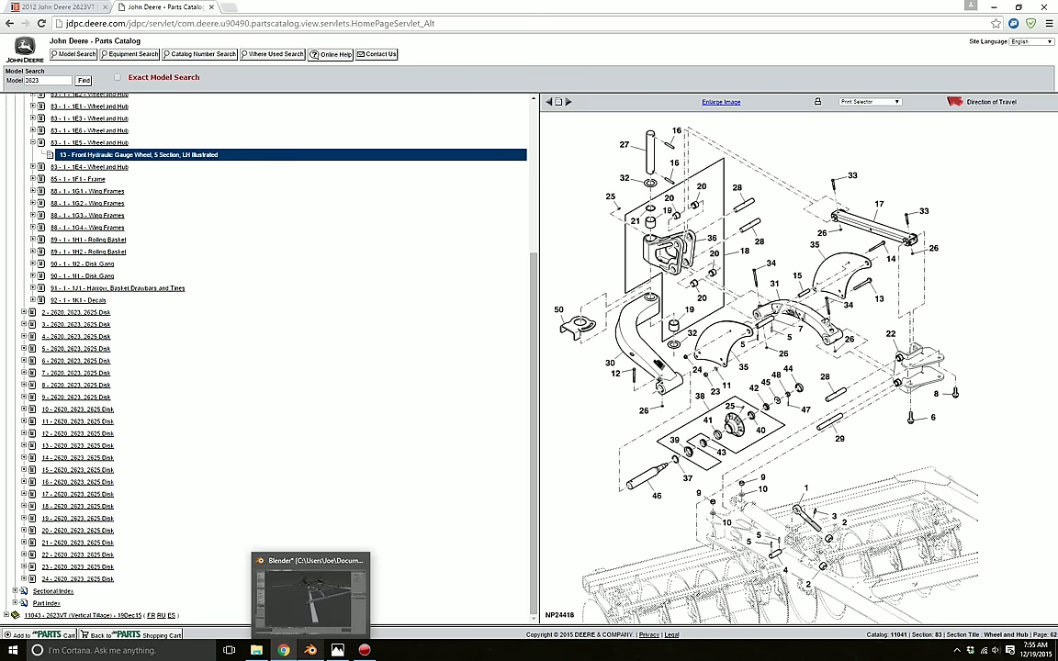
left_click(310, 649)
middle_click_drag(515, 303, 705, 259)
scroll(496, 335, "up", 4)
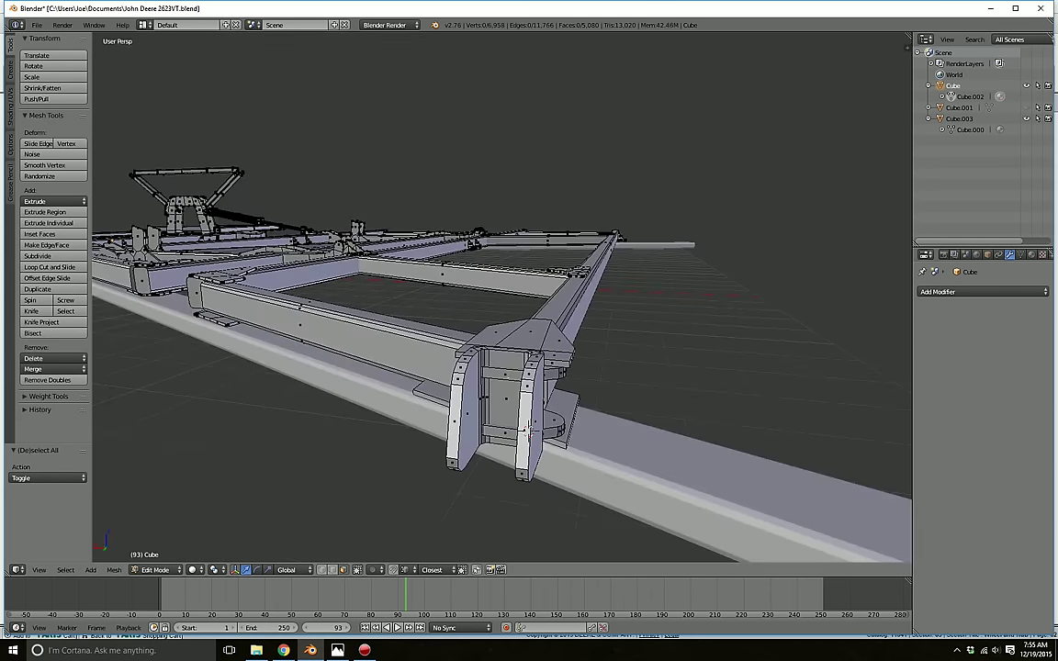
- Duplicate the tall upright face inside the channel bracket and move the copy 0.366 along Y, clear of the bracket
right_click(505, 375)
middle_click_drag(505, 375, 414, 400)
key("a")
right_click(506, 399)
key("shift+d")
left_click(506, 399)
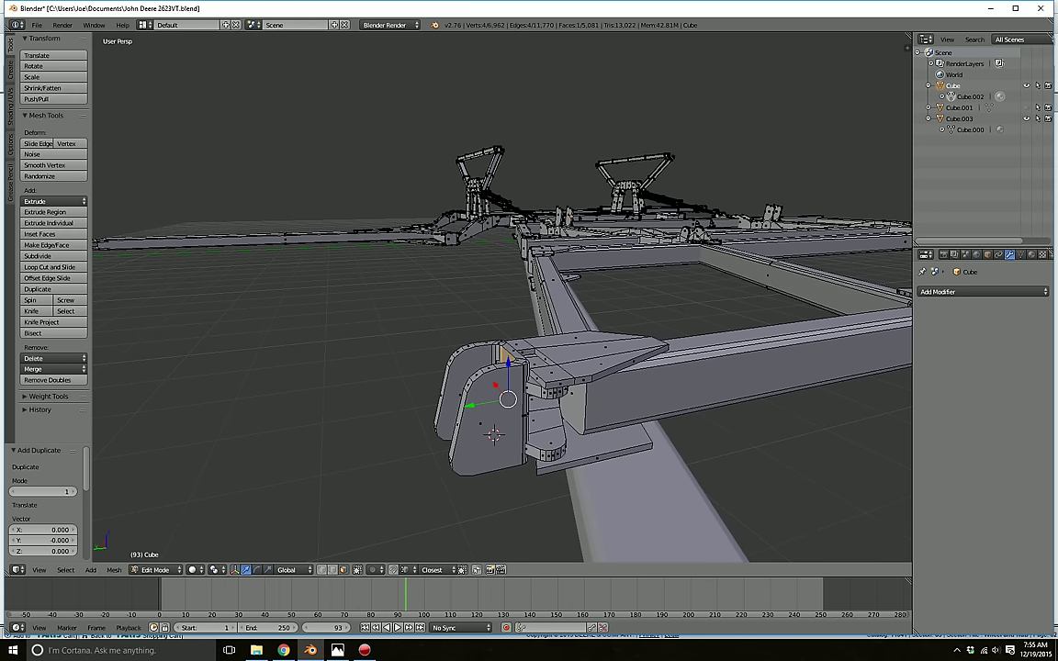
left_click_drag(472, 404, 244, 443)
middle_click_drag(244, 443, 266, 436)
- Extrude the copied face outward 0.038 and again 0.043 along Y, and narrow its end face along X into a taper
key("e")
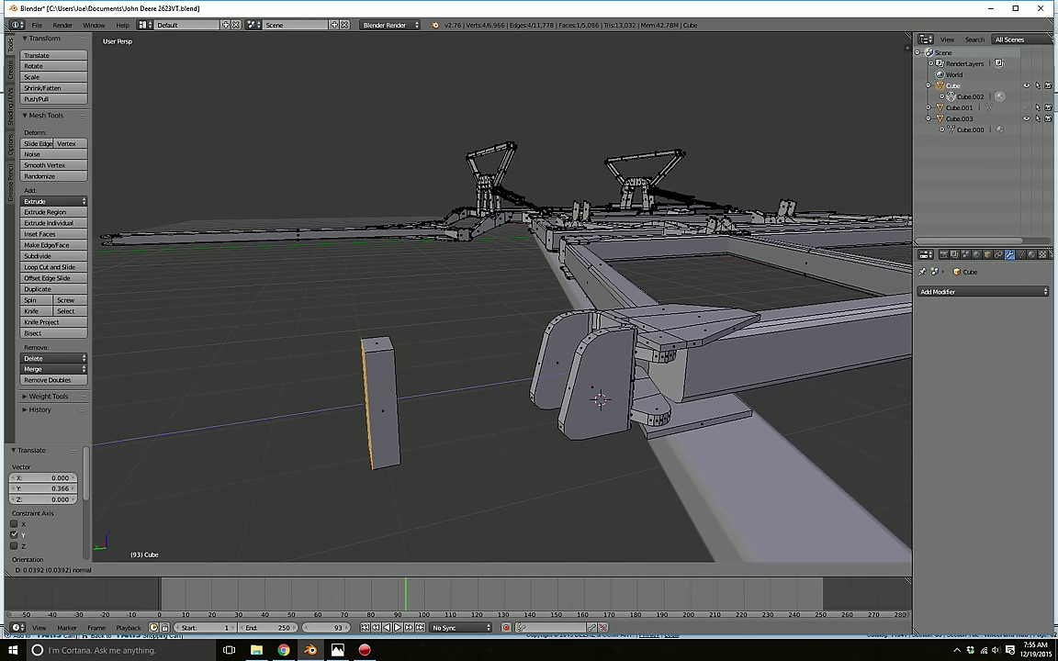
left_click(357, 406)
key("e")
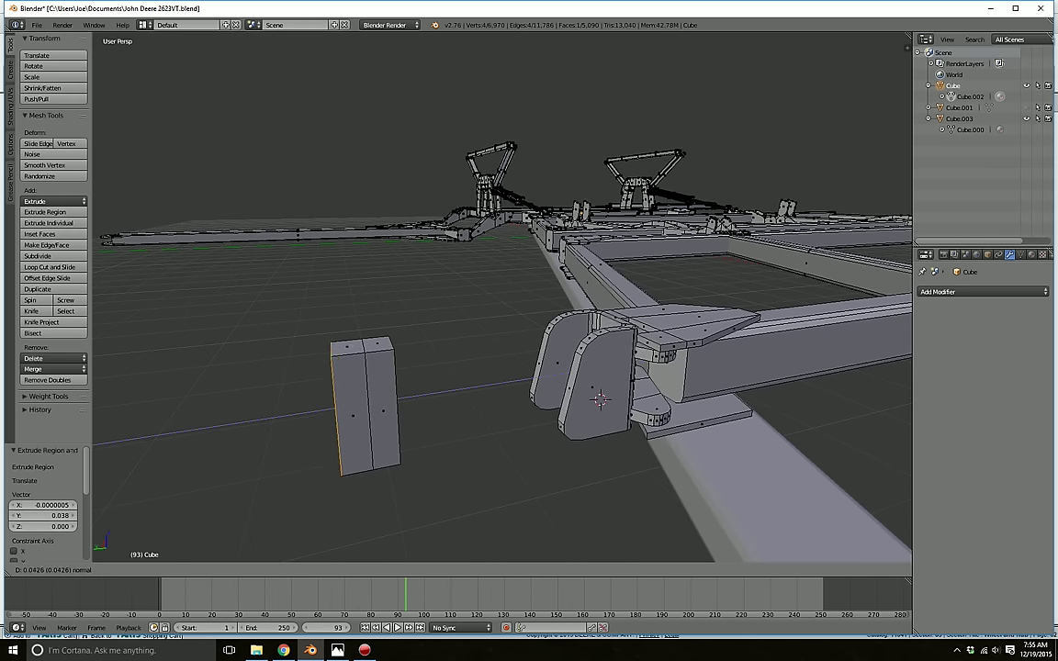
left_click(335, 410)
middle_click_drag(335, 409, 421, 430)
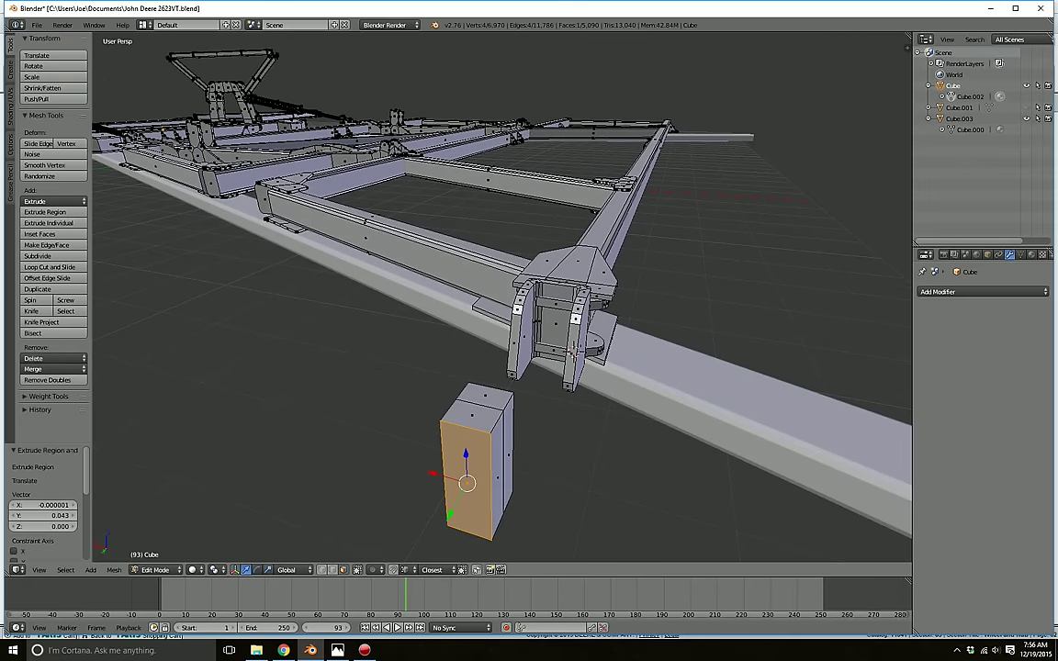
key("s")
key("x")
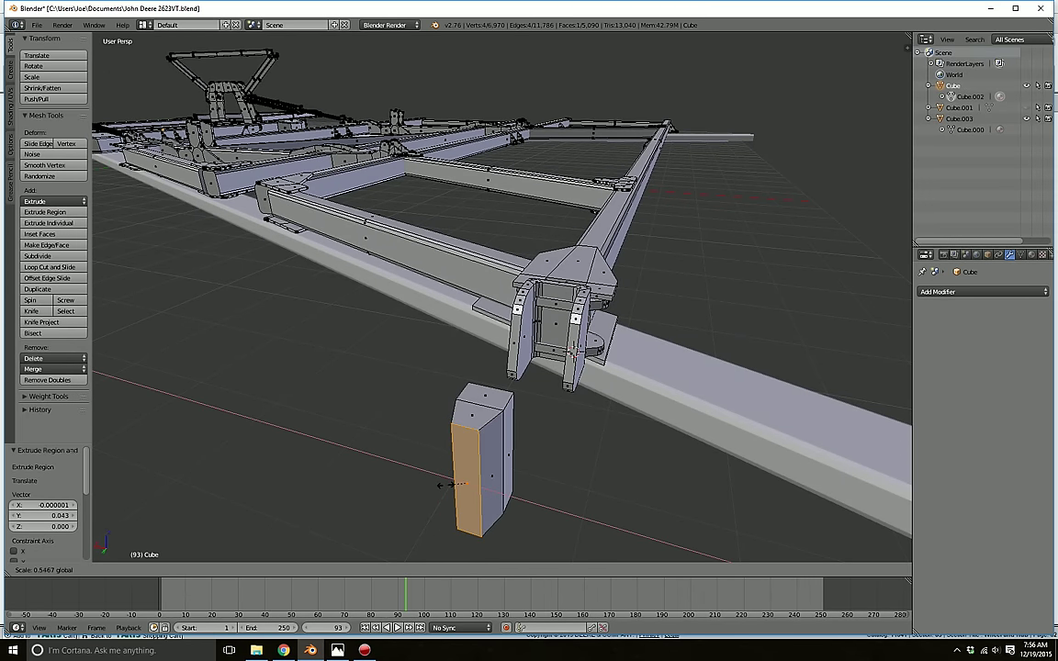
left_click(445, 485)
- Select the whole tapered block and move it farther away from the bracket along Y
key("a")
middle_click_drag(445, 485, 364, 416)
scroll(364, 416, "down", 5)
key("l")
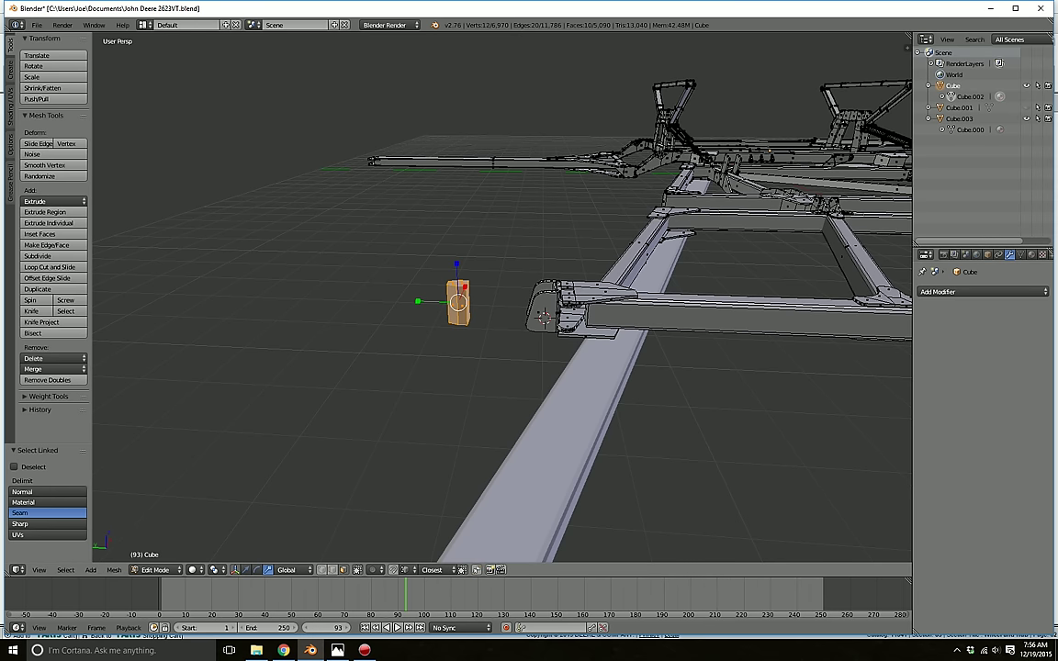
key("g")
key("y")
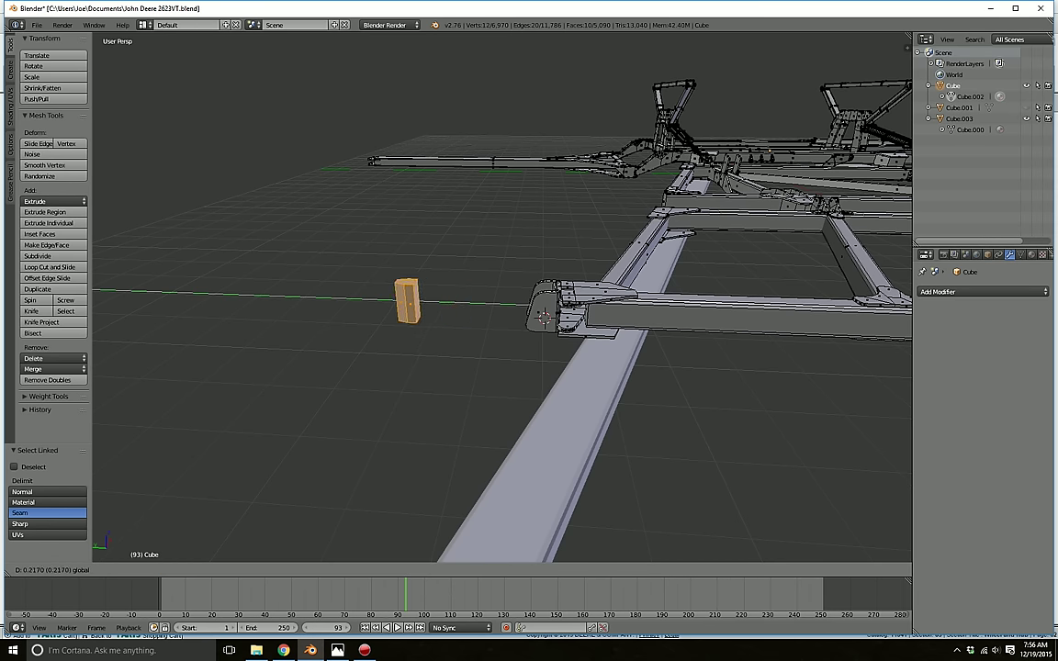
left_click(368, 271)
key("a")
- Duplicate the narrow lower face between the bracket's side plates and move the copy 0.215 outward along Y
scroll(502, 297, "up", 1)
middle_click_drag(503, 298, 547, 367)
scroll(502, 297, "up", 3)
middle_click_drag(503, 298, 441, 349)
middle_click_drag(441, 349, 517, 334)
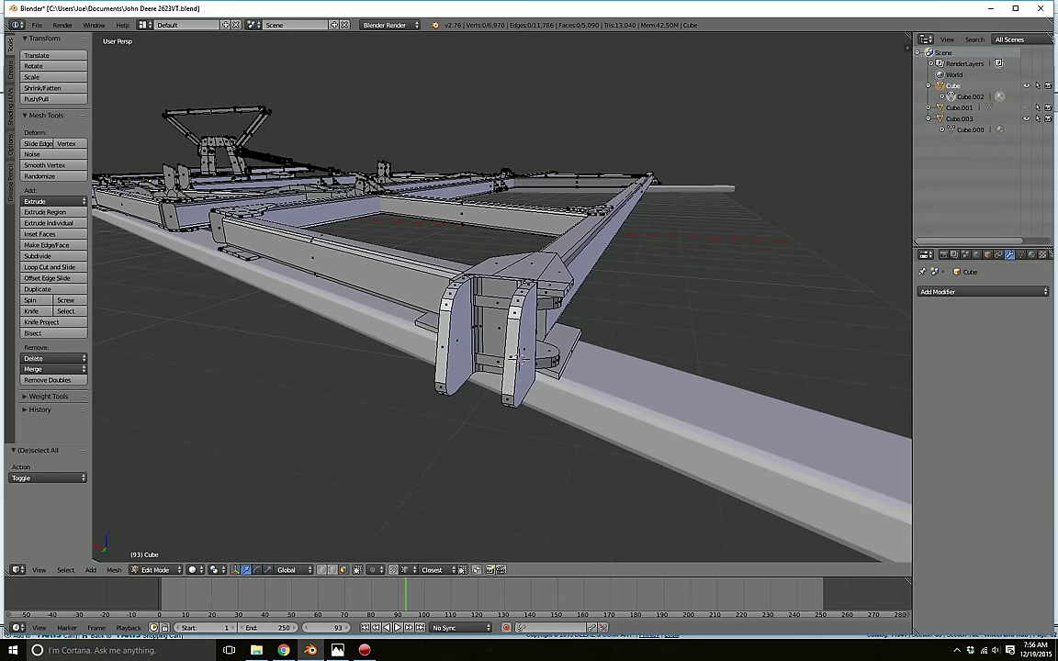
right_click(492, 361)
key("shift+d")
left_click(492, 361)
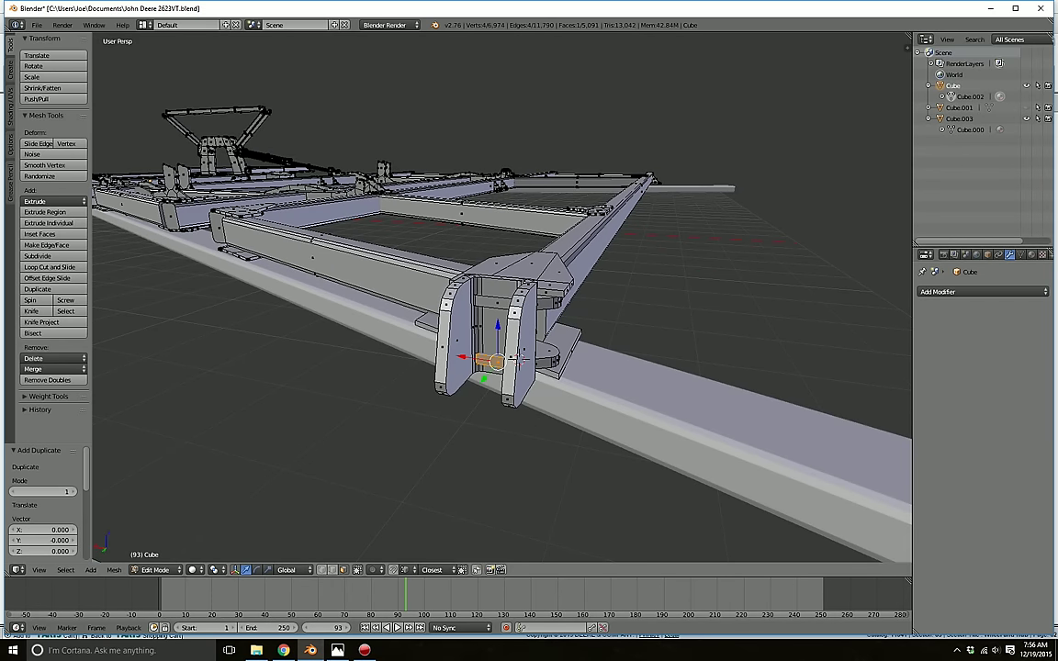
left_click_drag(484, 378, 430, 450)
- Extrude the copied narrow face outward into a flat block and rotate the whole block 90° about Y
key("e")
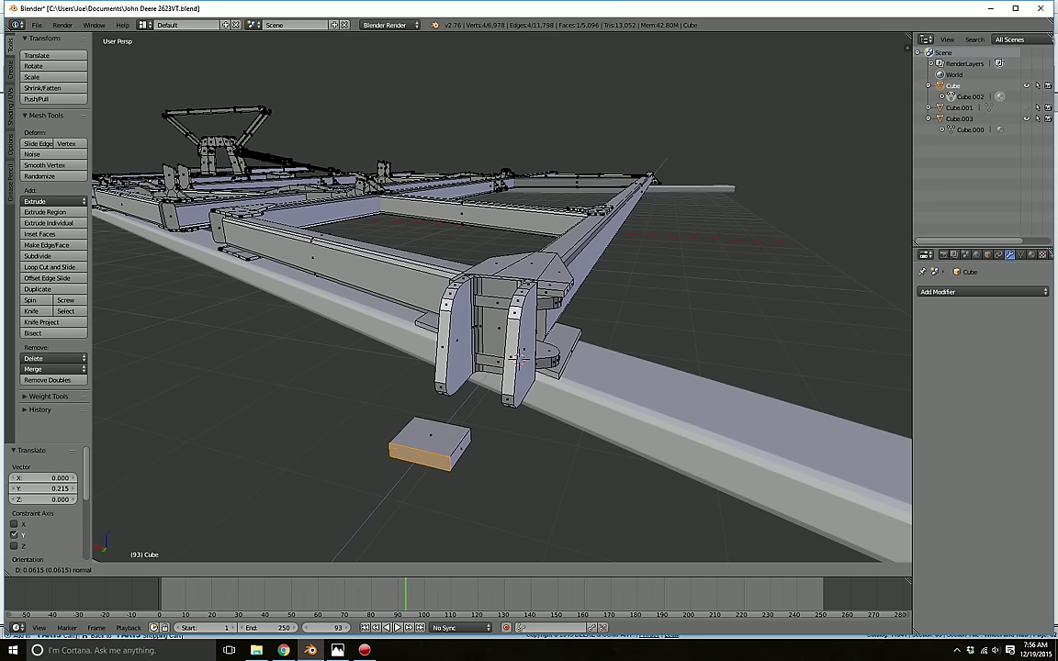
left_click(404, 474)
key("a")
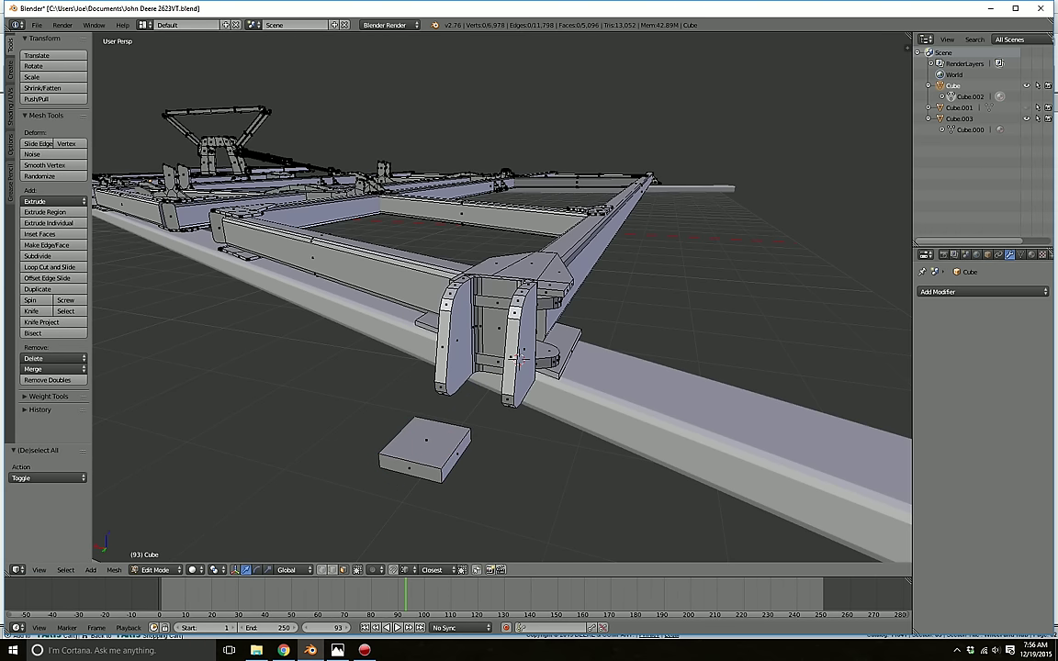
key("l")
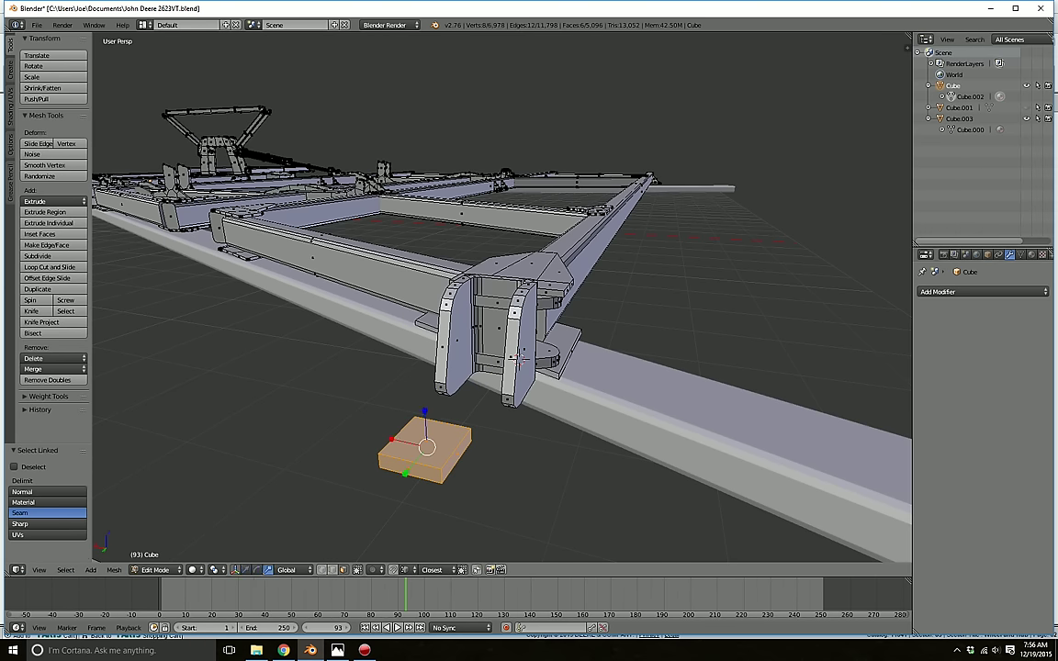
left_click(257, 571)
left_click_drag(458, 433, 420, 416)
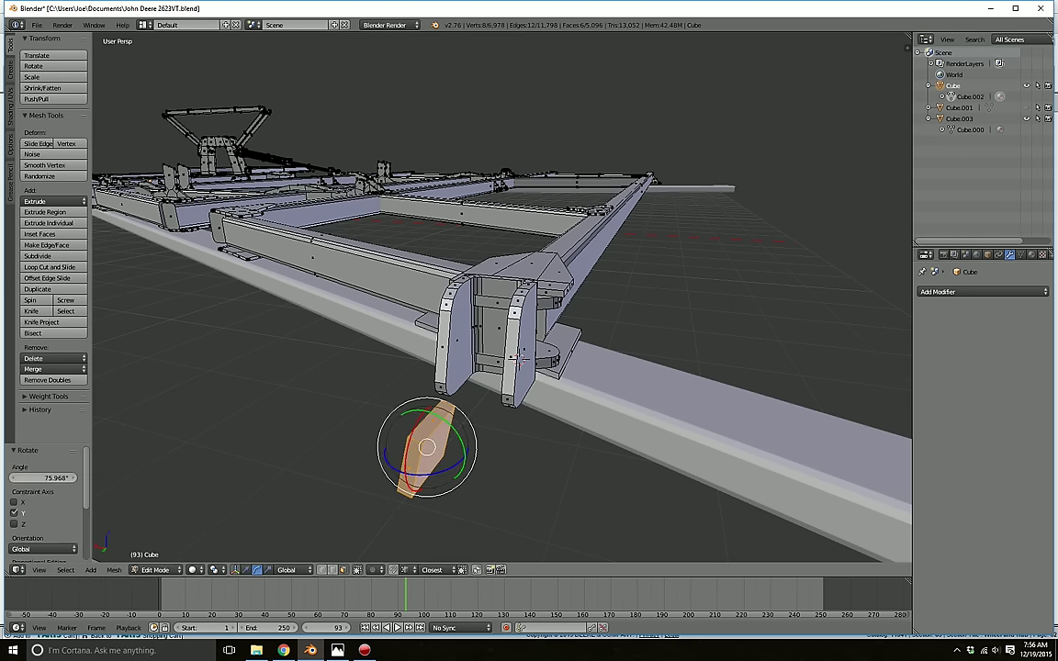
left_click(42, 478)
key("Return")
left_click(246, 570)
- Move the rotated flat block 0.289 along Y up to the tapered block
middle_click_drag(386, 460, 276, 450)
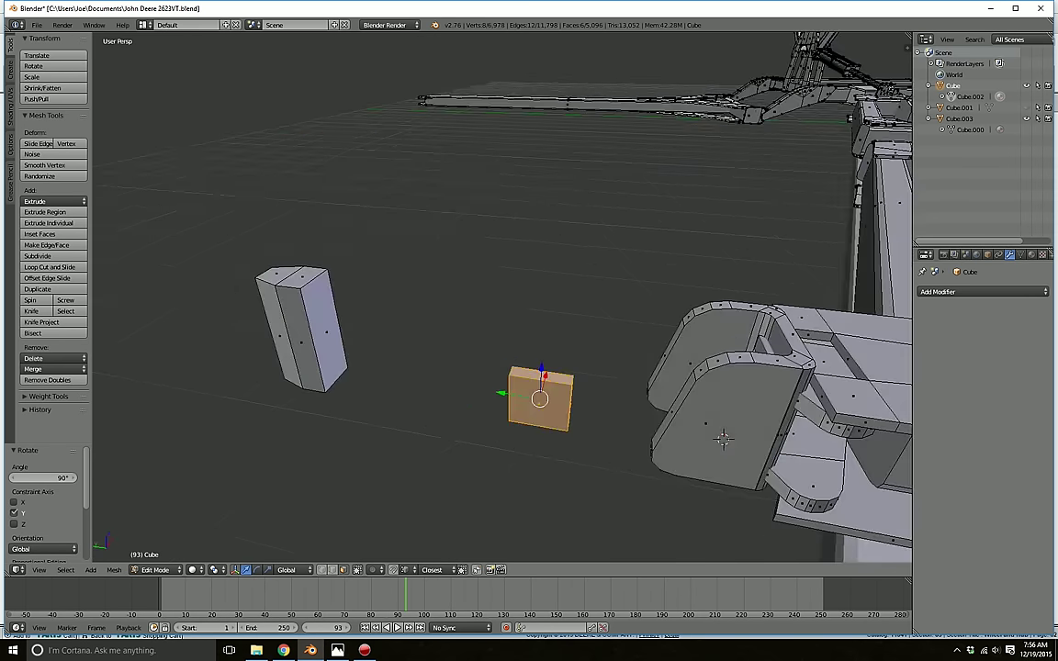
scroll(503, 297, "down", 2)
left_click_drag(494, 372, 349, 350)
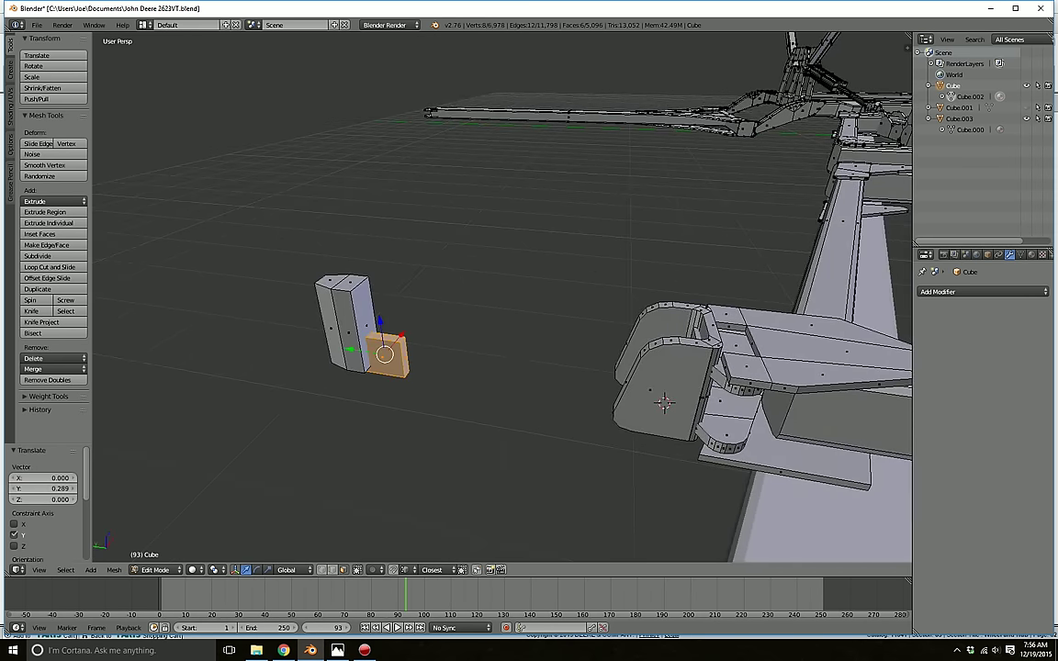
- Check the gauge wheel diagram in the parts catalog, and back in Blender shift the flat block -0.079 along Y and scale it 1.642 along Z
left_click(284, 651)
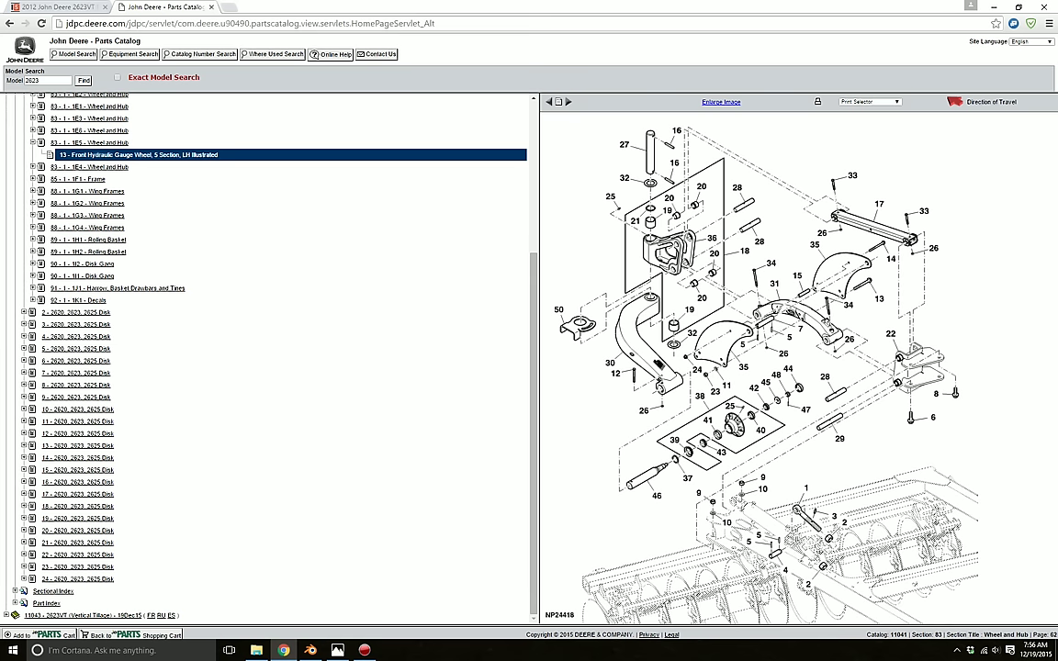
mouse_move(284, 650)
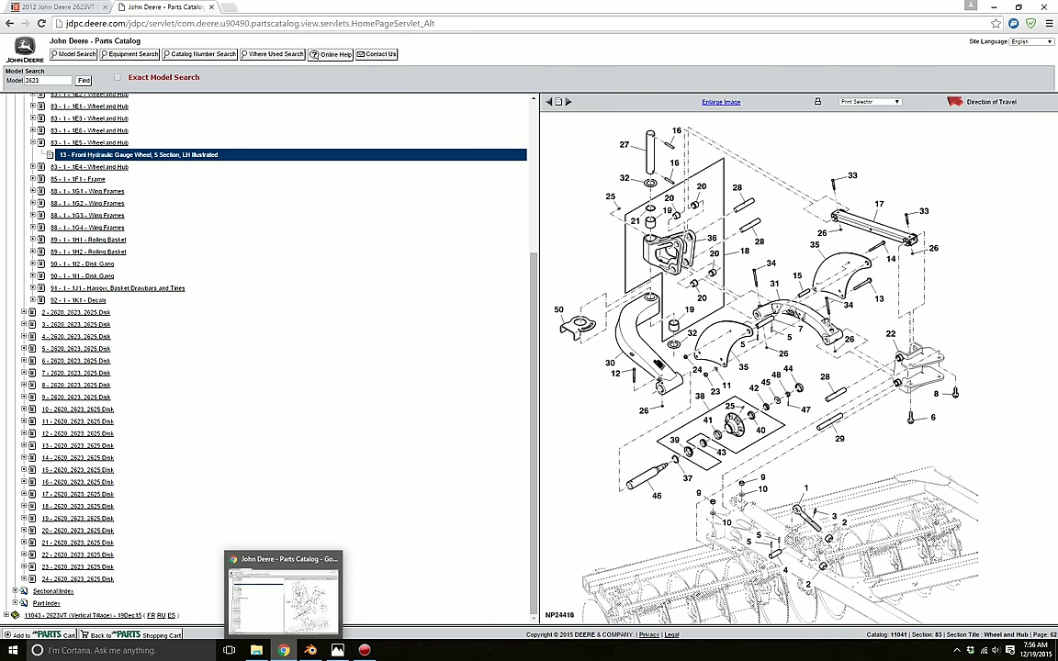
left_click(310, 650)
middle_click_drag(413, 431, 404, 402)
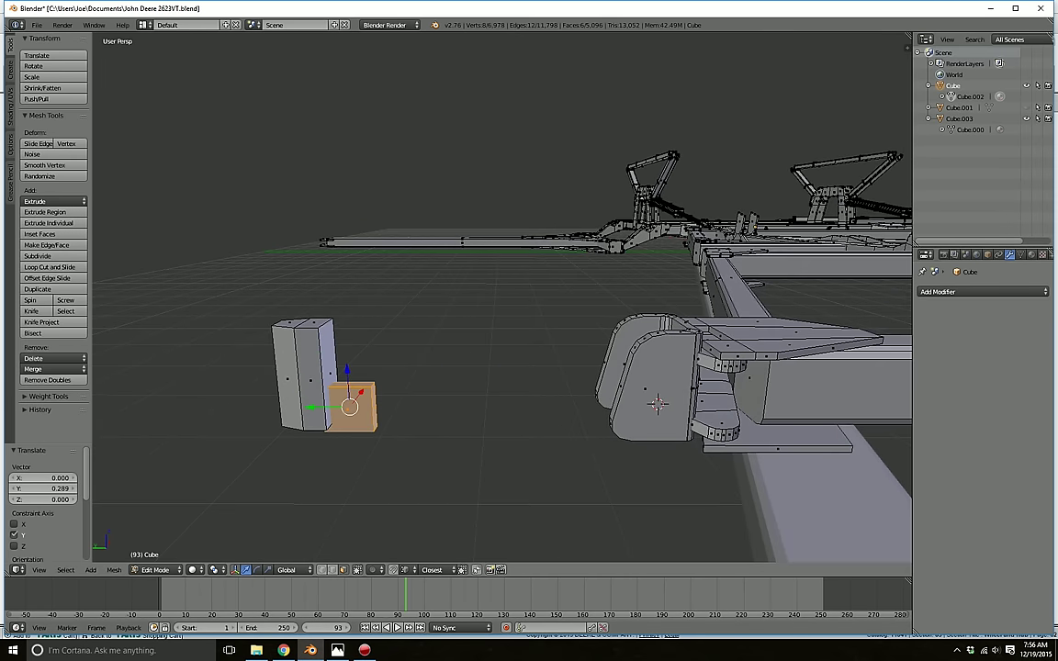
left_click_drag(312, 407, 357, 407)
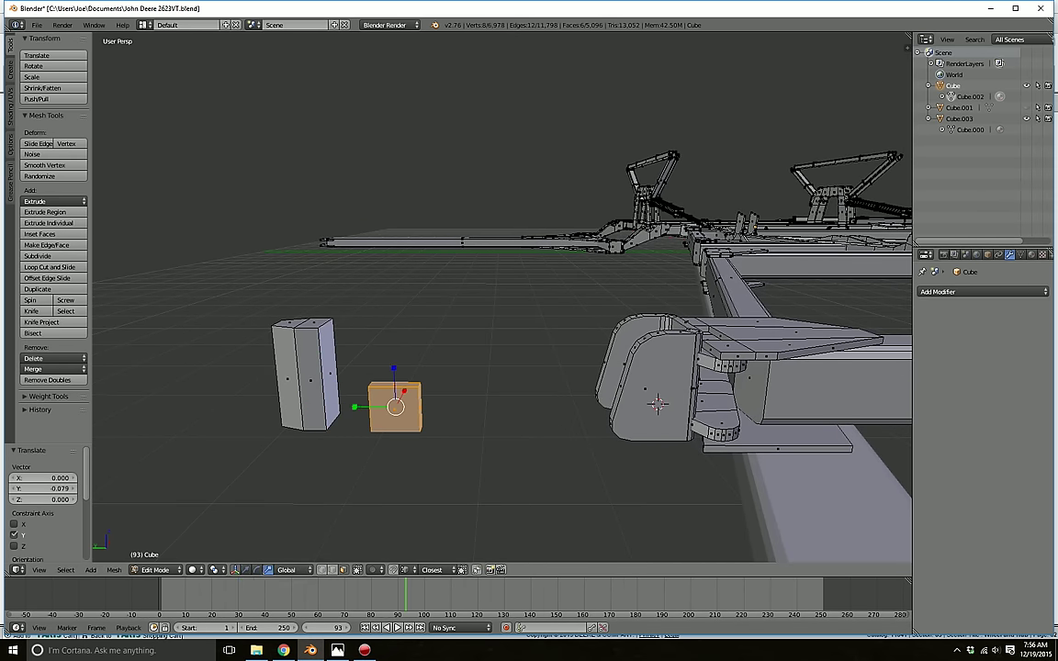
key("s")
key("z")
left_click(400, 345)
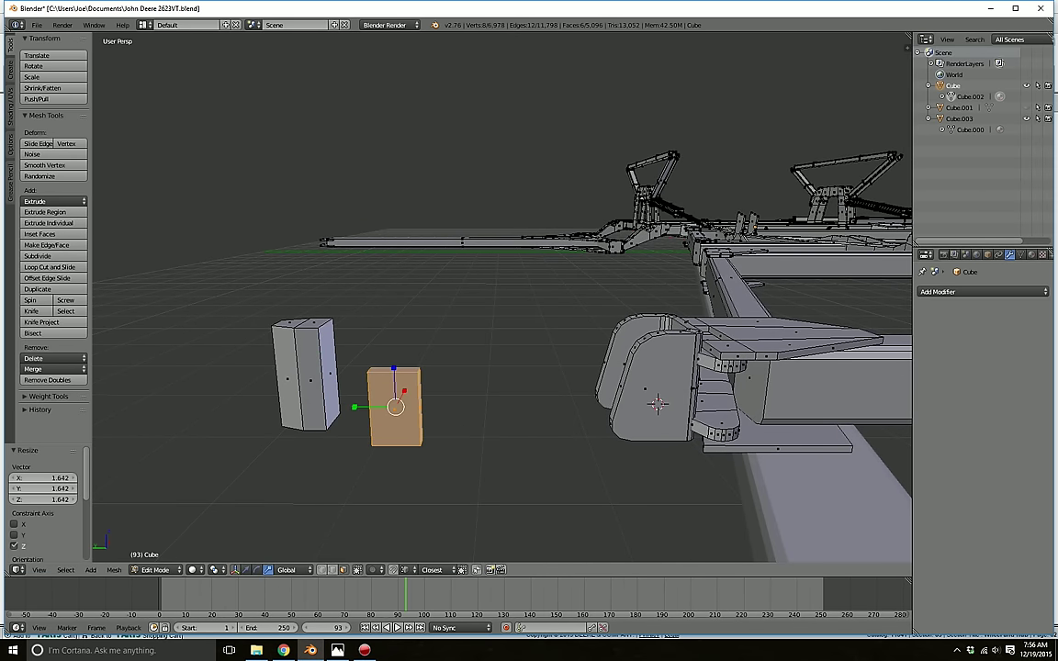
- Select the whole heightened flat block and move it 0.067 along Y against the tapered block
key("a")
key("l")
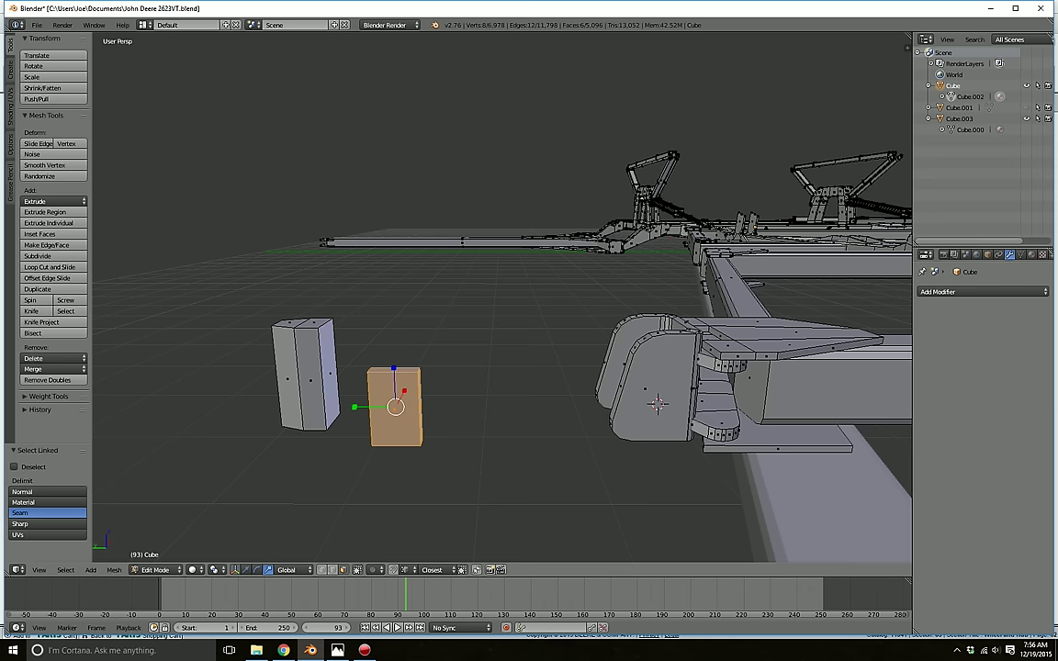
middle_click_drag(221, 515, 231, 483)
left_click_drag(332, 448, 278, 449)
middle_click_drag(278, 450, 299, 472)
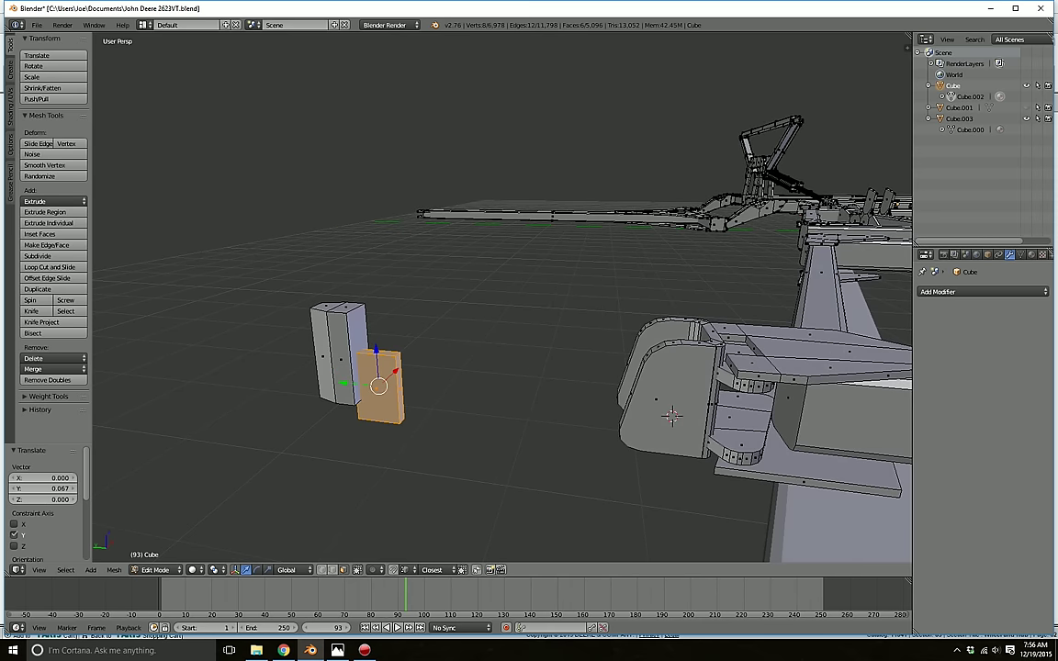
- Move the flat block -0.398 along Y to the bracket, align it with a side plate along X, and return it to the tapered block
left_click_drag(376, 350, 567, 381)
middle_click_drag(567, 381, 685, 434)
key("g")
key("x")
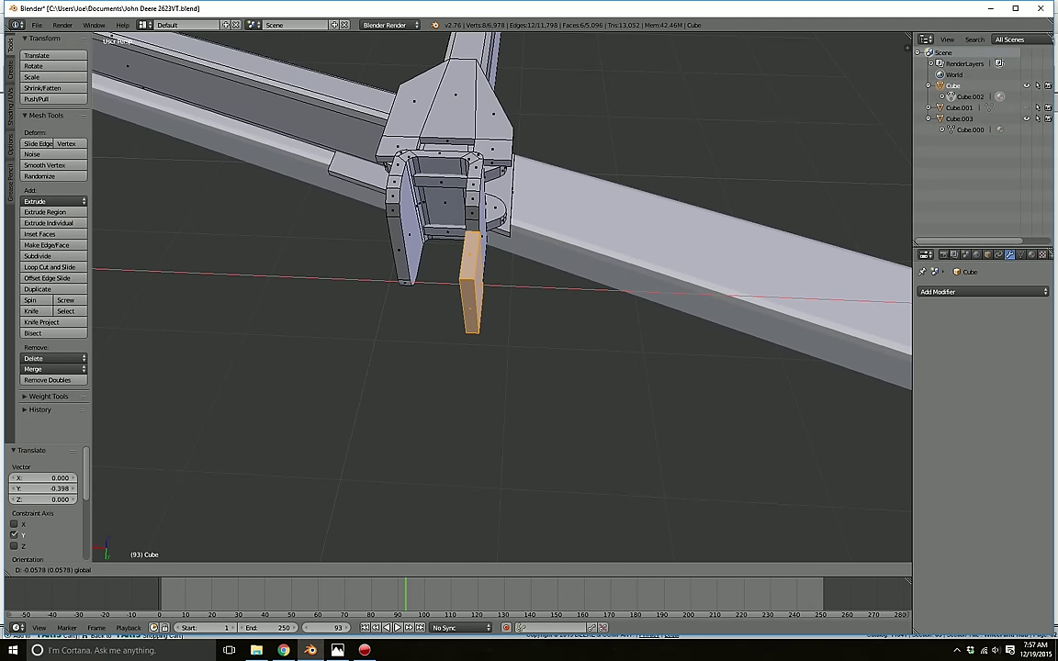
middle_click_drag(450, 285, 326, 210)
left_click_drag(558, 293, 266, 354)
left_click(279, 380)
middle_click_drag(278, 380, 352, 378)
- Select the flat block's end face toward the bracket, recheck the parts catalog diagram, and extend the face along Y to lengthen the plate
key("a")
scroll(459, 354, "up", 1)
right_click(484, 356)
middle_click_drag(484, 356, 521, 348)
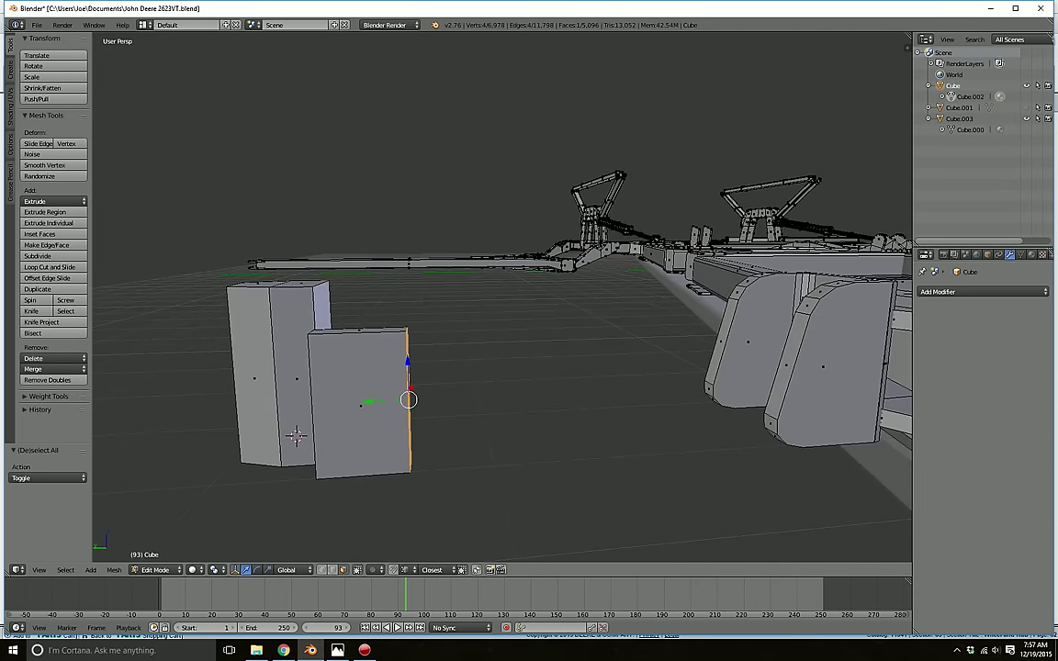
left_click(284, 650)
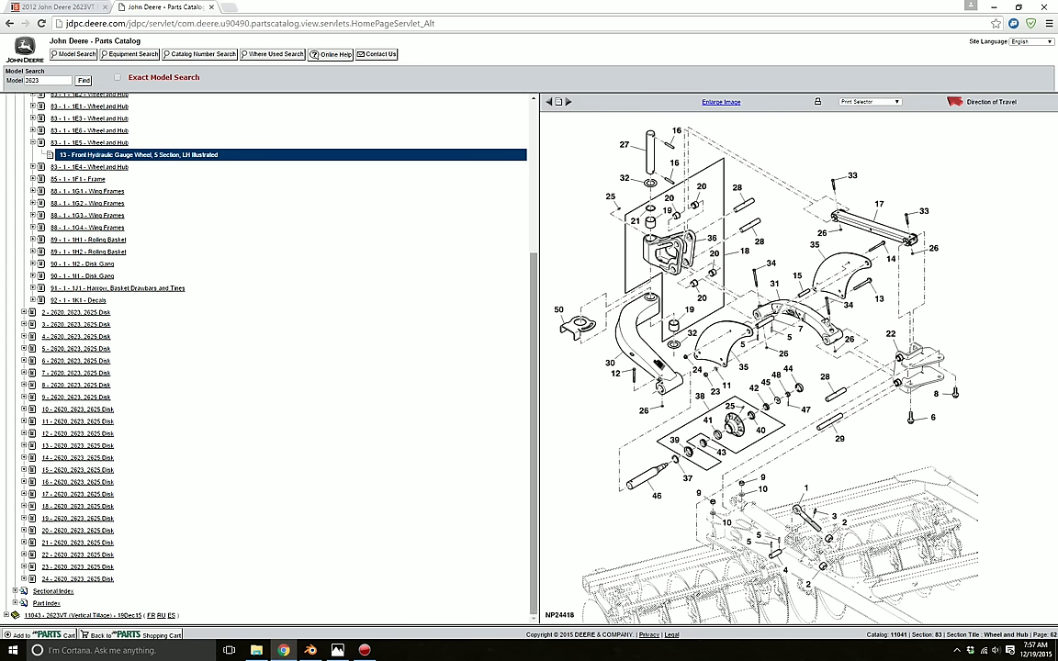
left_click(311, 650)
left_click_drag(368, 402, 491, 396)
middle_click_drag(491, 397, 432, 412)
key("a")
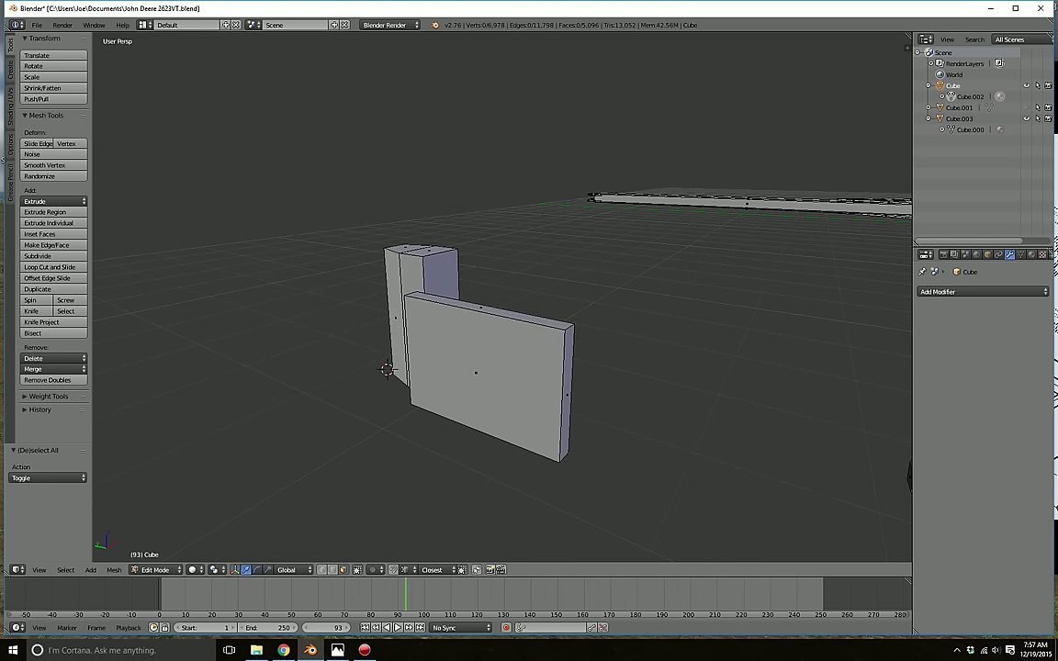
- Raise the upper edge at the plate's bracket-facing end along Z so its top slopes
left_click(566, 330)
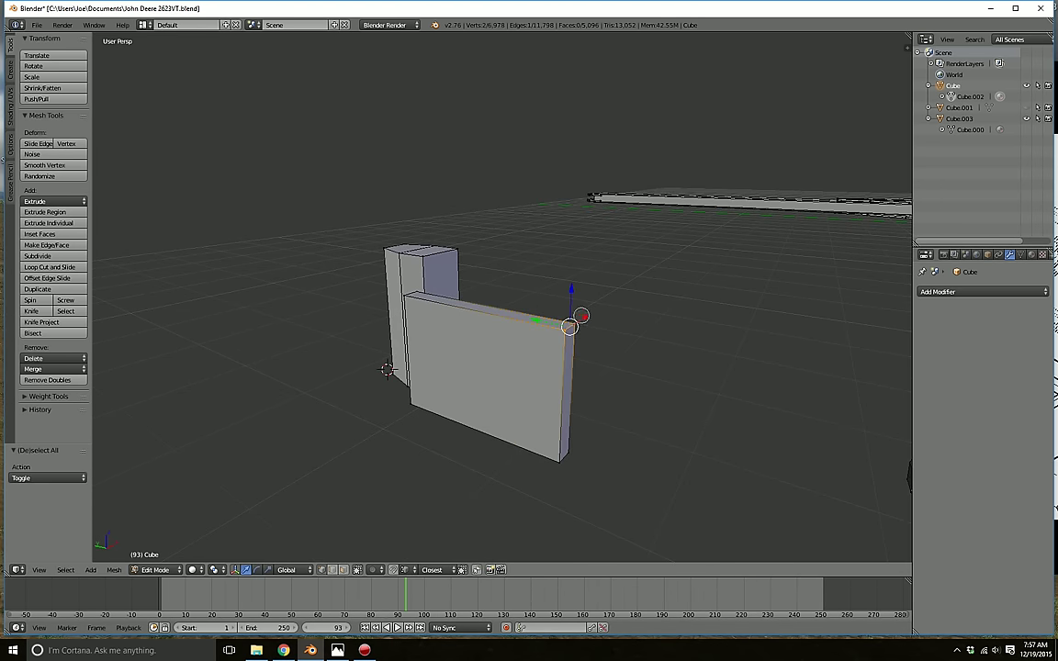
right_click(578, 311)
left_click_drag(571, 302, 572, 237)
- Select the whole sloped plate and move it -0.378 along Y over the bracket's side plate and -0.004 along Z
key("a")
scroll(572, 238, "down", 3)
middle_click_drag(572, 238, 611, 210)
key("l")
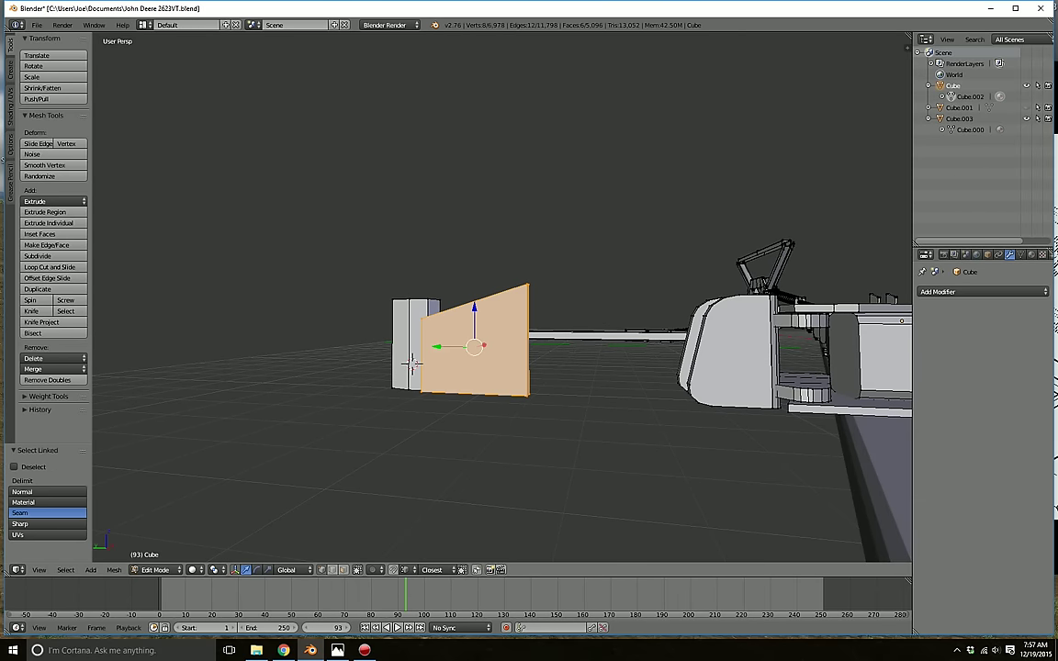
left_click_drag(437, 347, 655, 350)
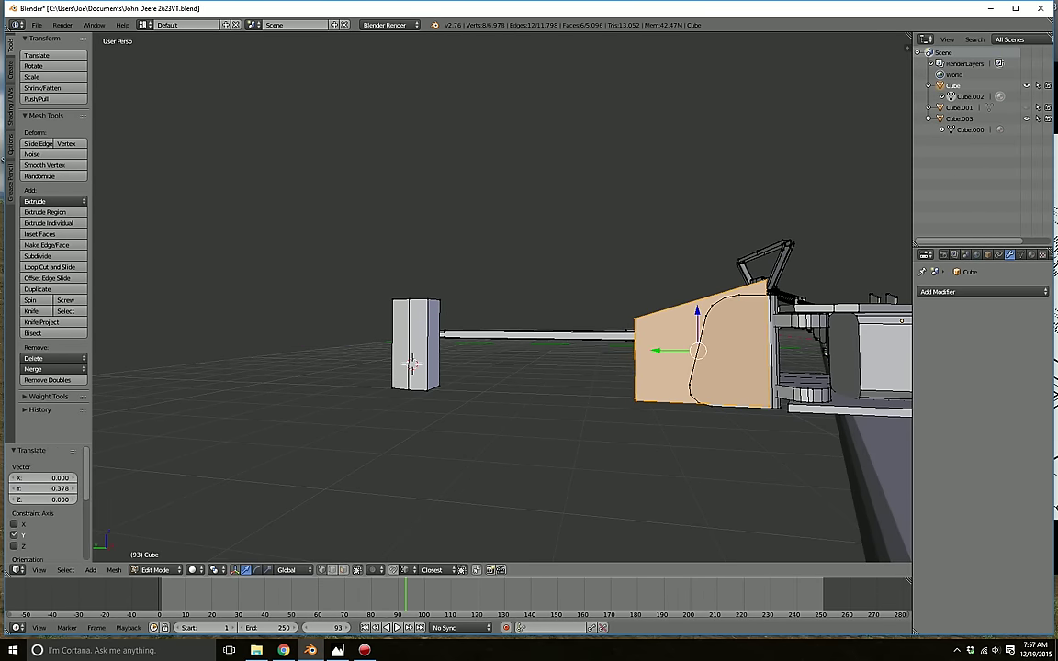
key("g")
key("z")
key("Return")
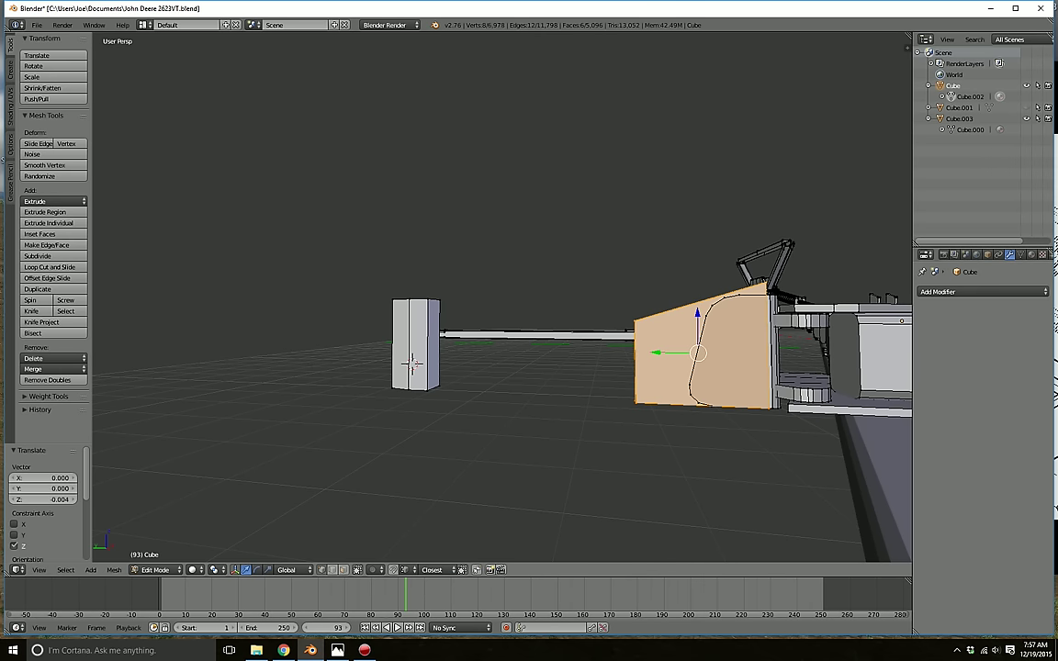
- Reselect the whole sloped plate and move it along Y away from the bracket, back beside the tapered block
left_click(356, 571)
key("c")
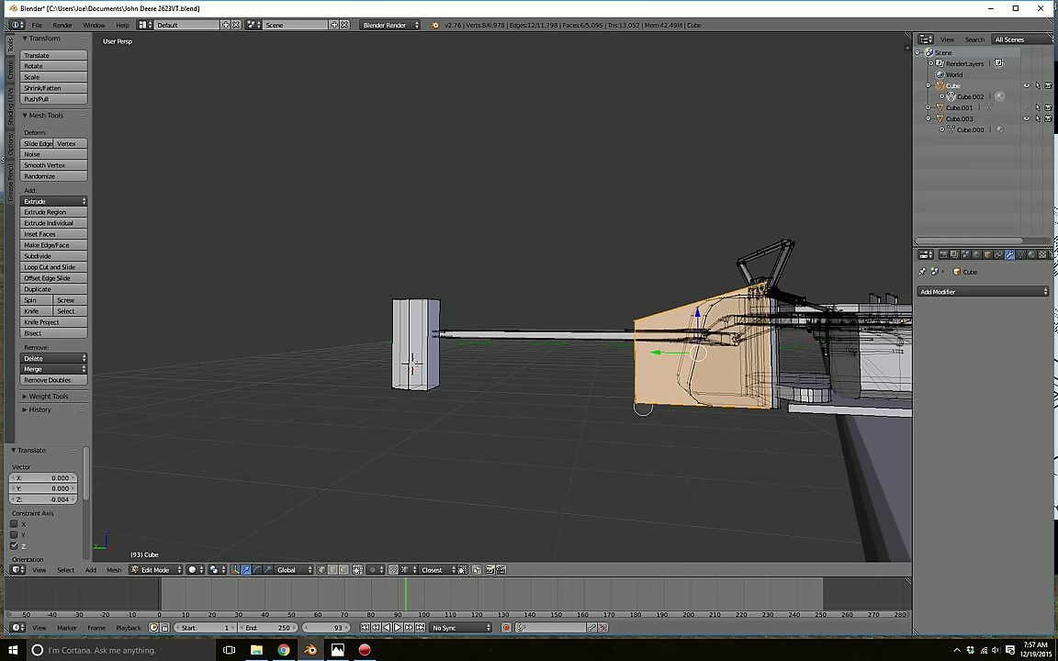
middle_click_drag(612, 406, 758, 403)
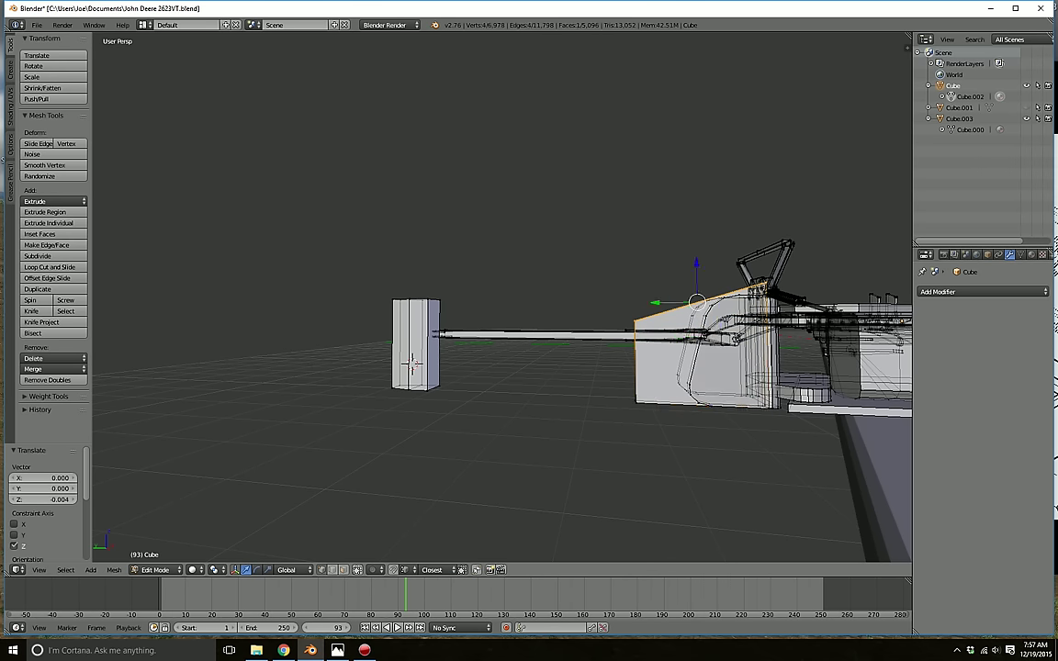
key("a")
key("l")
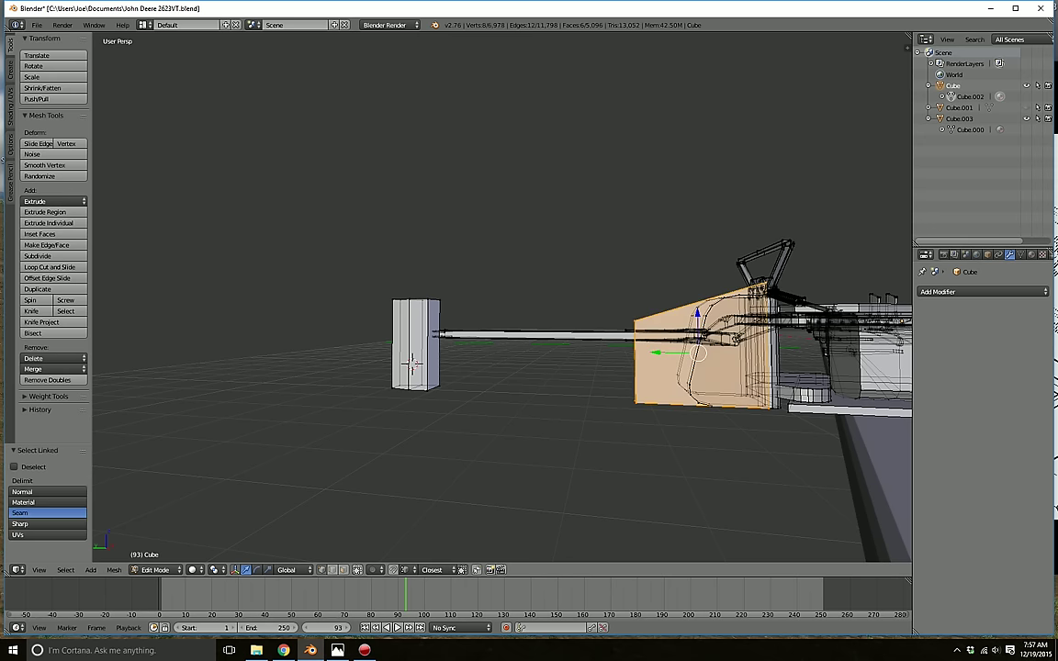
left_click_drag(656, 353, 442, 349)
- Select the whole tapered block and nudge its height along Z relative to the sloped plate
key("a")
key("l")
middle_click_drag(412, 345, 432, 325)
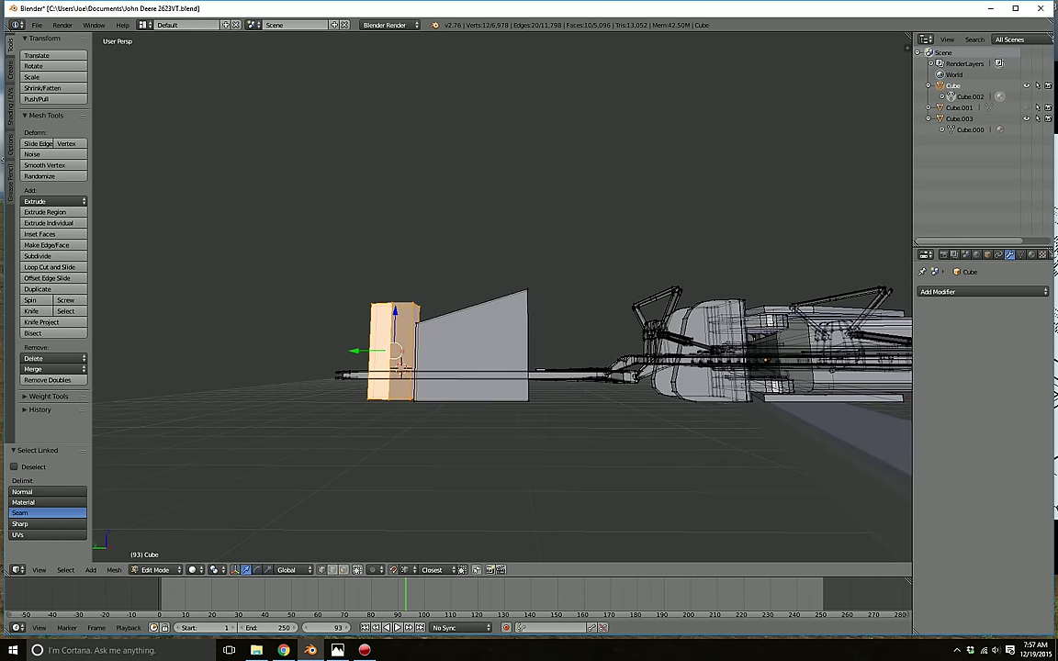
mouse_move(395, 313)
left_mouse_down()
mouse_move(396, 373)
mouse_move(395, 313)
left_mouse_up()
middle_click_drag(395, 317, 312, 419)
scroll(292, 428, "up", 4)
- Select the whole tapered block again and scale it along X
key("a")
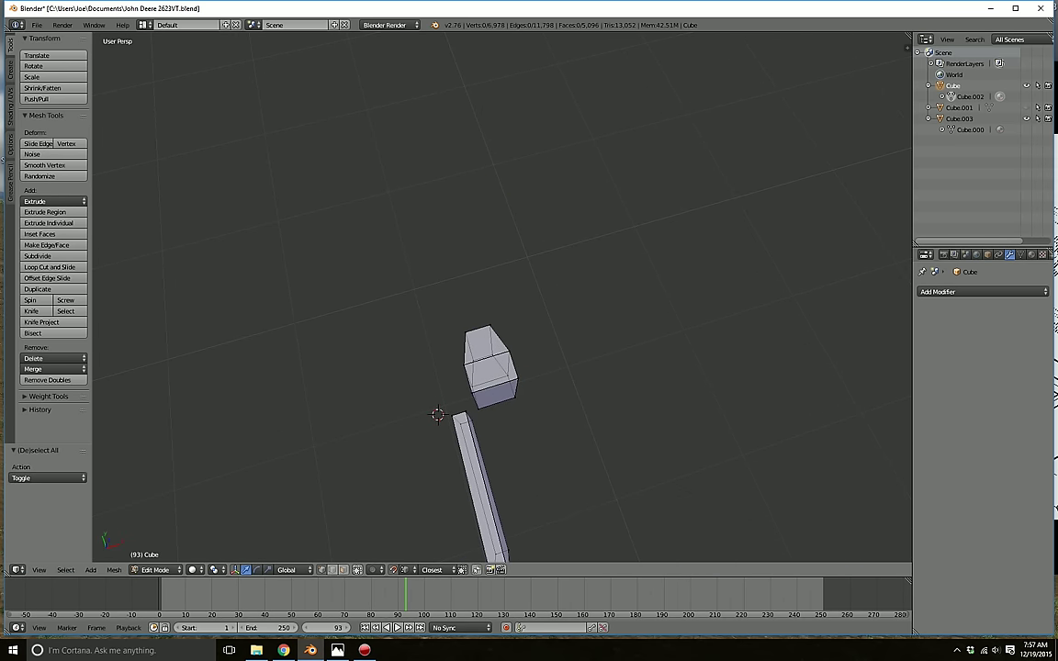
key("l")
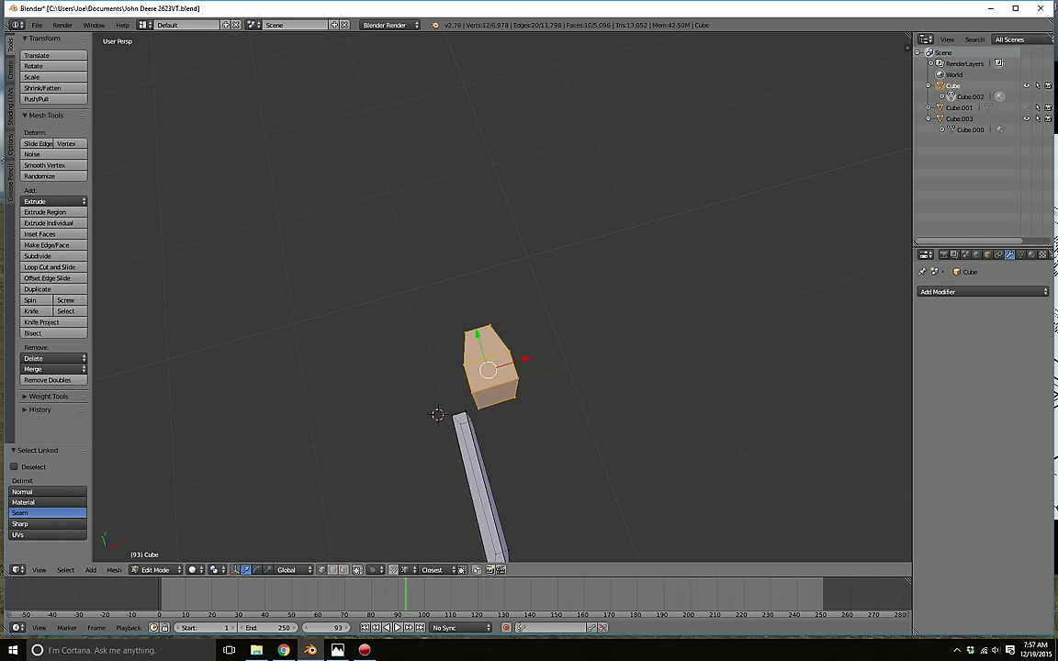
left_click(267, 570)
middle_click_drag(358, 460, 388, 456, "shift")
key("s")
key("x")
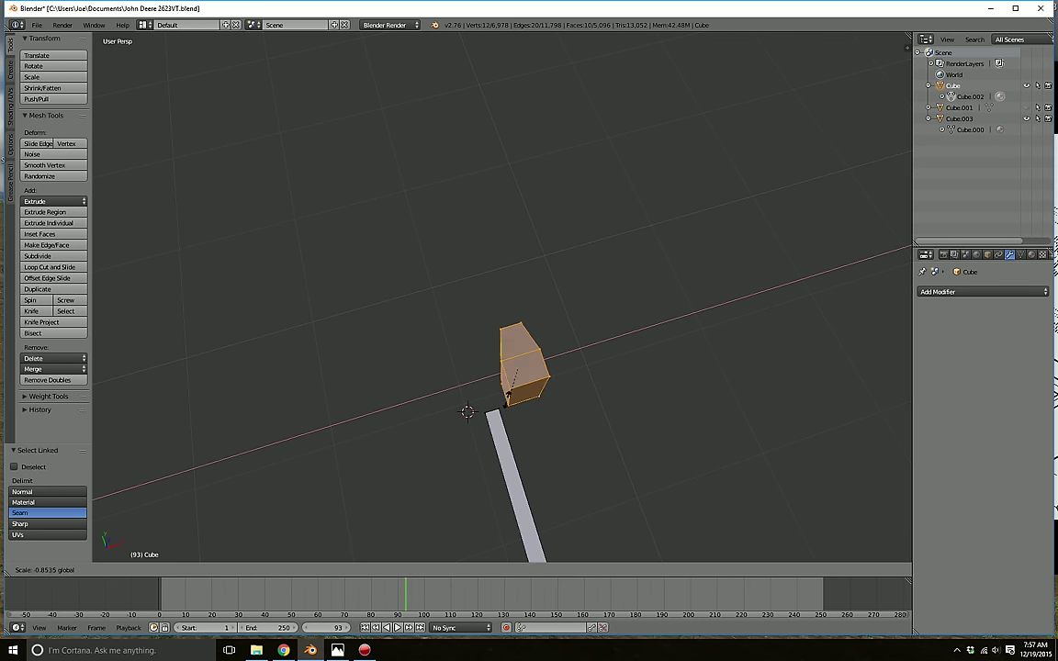
left_click(490, 415)
key("a")
- Select the tapered block's flat rear face and move it -0.015 along Y to meet the sloped plate's end
middle_click_drag(490, 414, 592, 358)
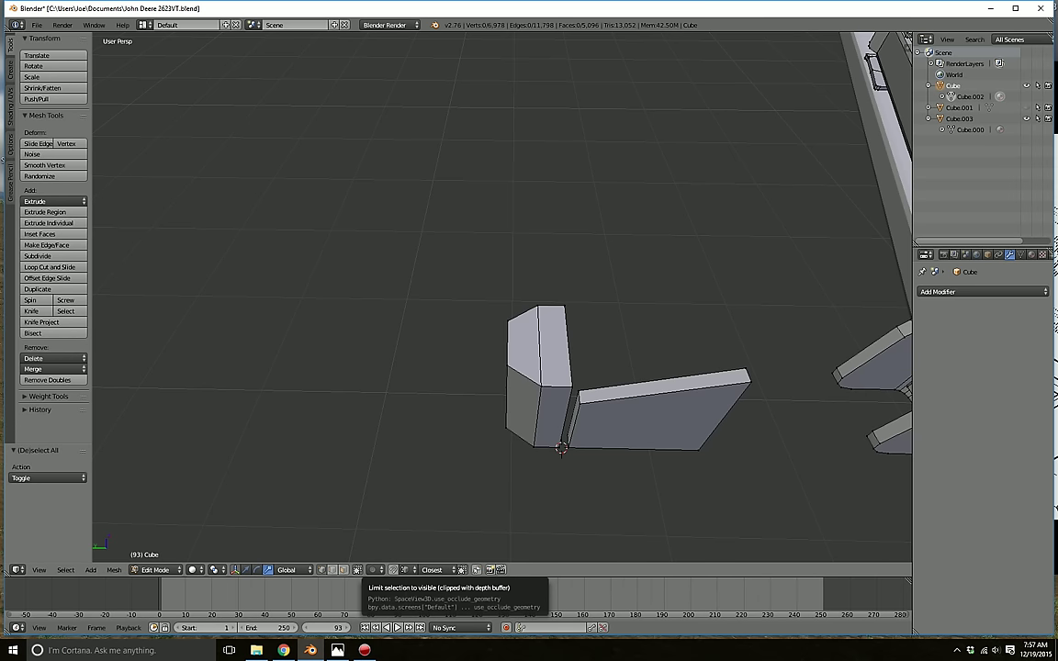
left_click(357, 571)
key("c")
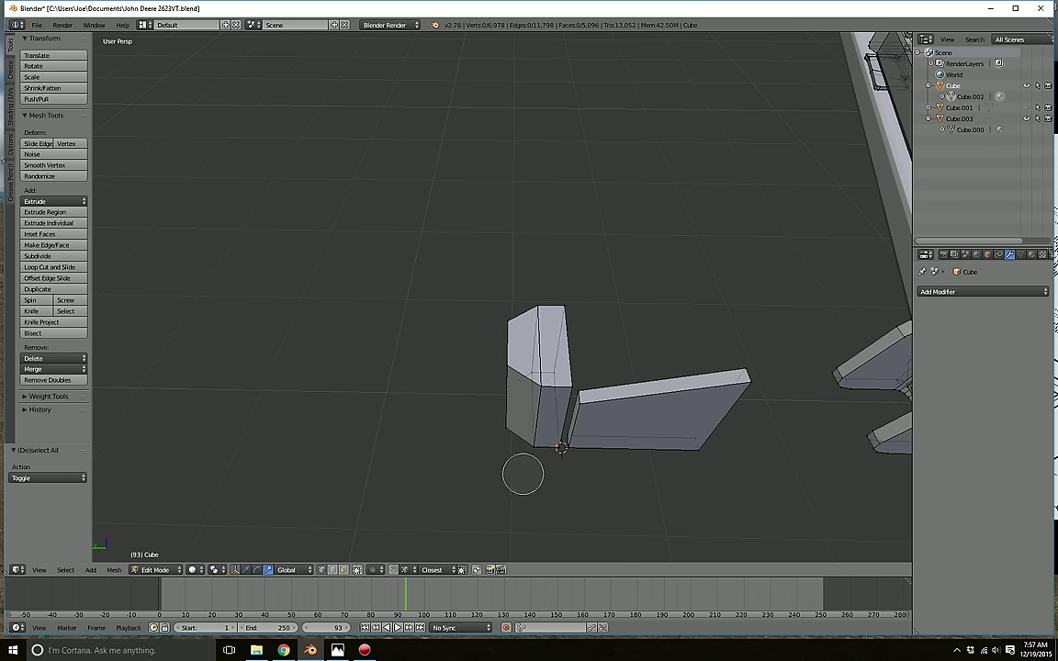
right_click(592, 467)
scroll(592, 466, "up", 1)
mouse_move(593, 467)
middle_mouse_down()
mouse_move(512, 474)
mouse_move(504, 451)
mouse_move(529, 314)
mouse_move(550, 390)
mouse_move(523, 494)
middle_mouse_up()
key("l")
key("c")
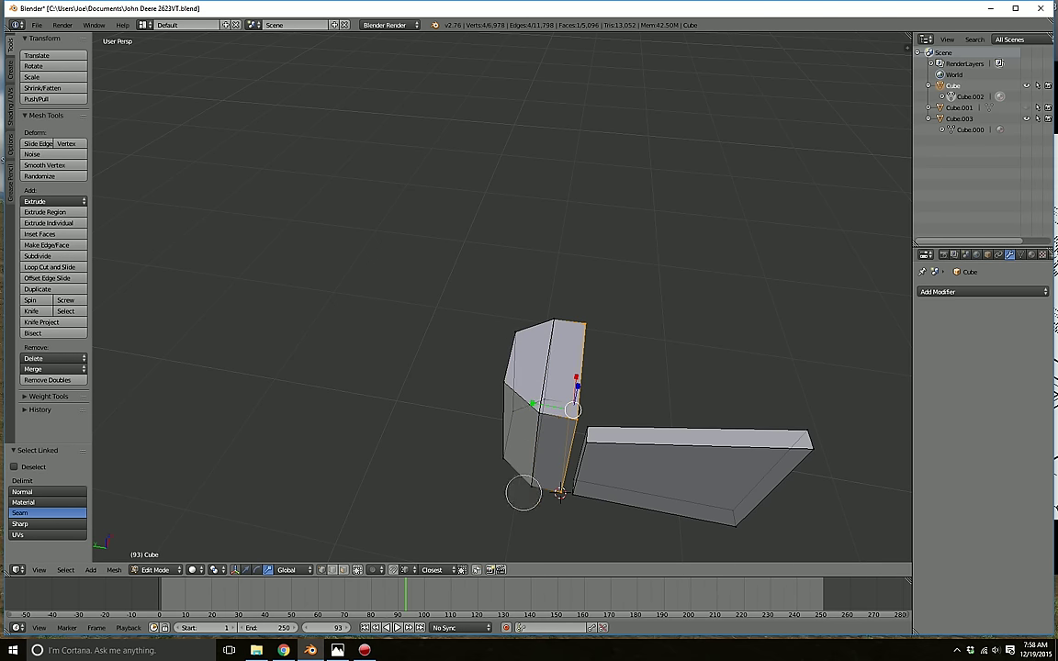
right_click(523, 493)
left_click(246, 570)
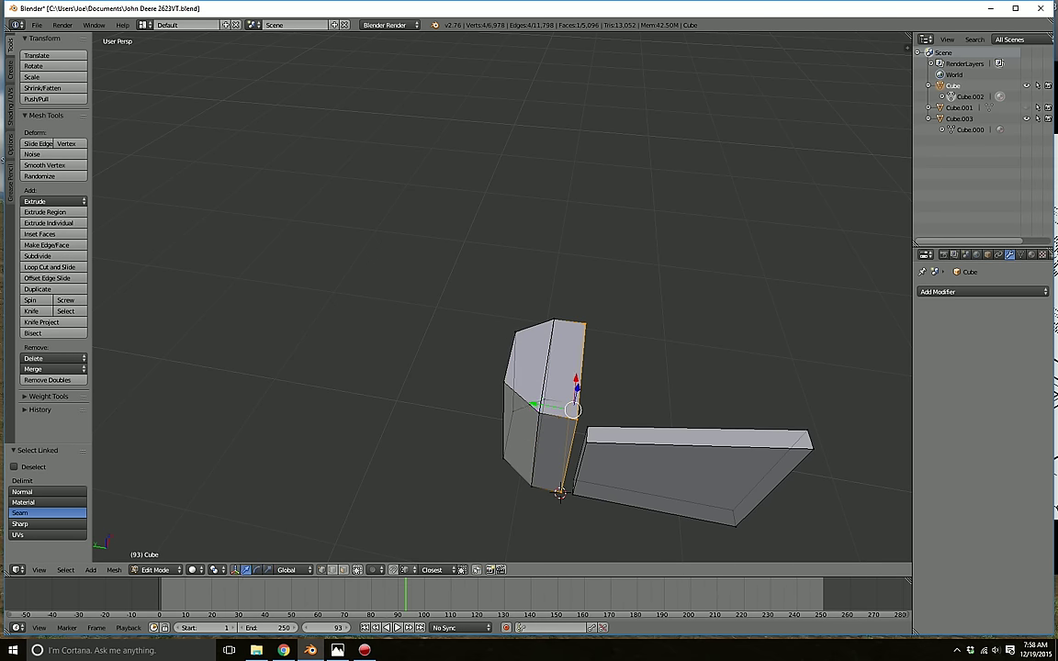
left_click_drag(535, 404, 547, 406)
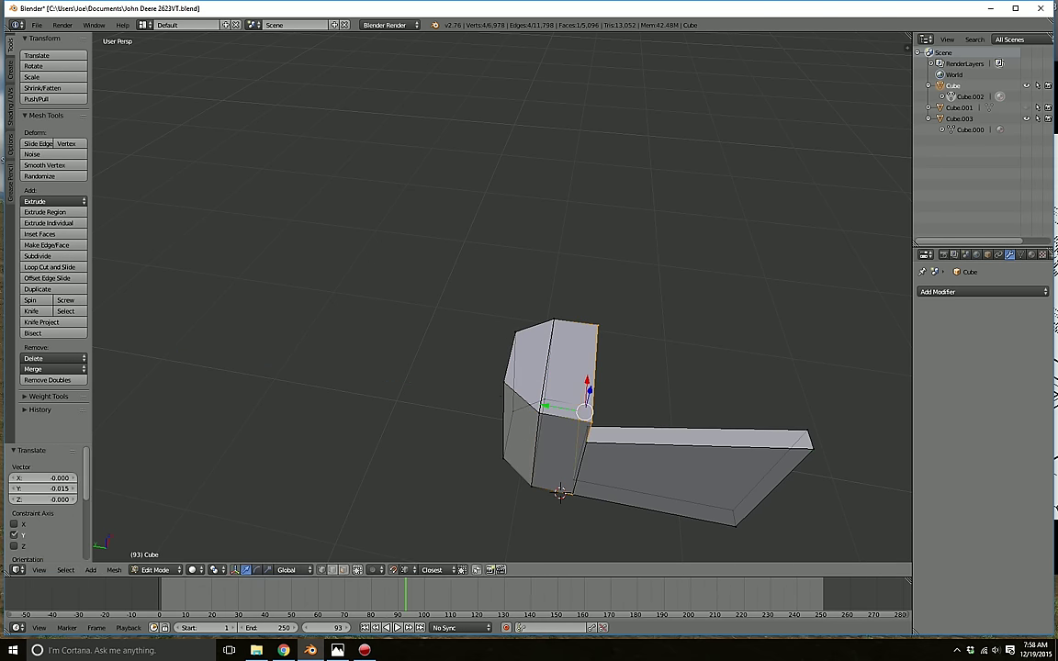
- Select the tapered block's top vertices and lower them along Z to match the sloped plate's adjoining upper edge
key("a")
middle_click_drag(548, 405, 557, 369)
key("l")
scroll(557, 369, "down", 3)
key("c")
middle_click_drag(592, 482, 513, 469)
right_click(487, 480)
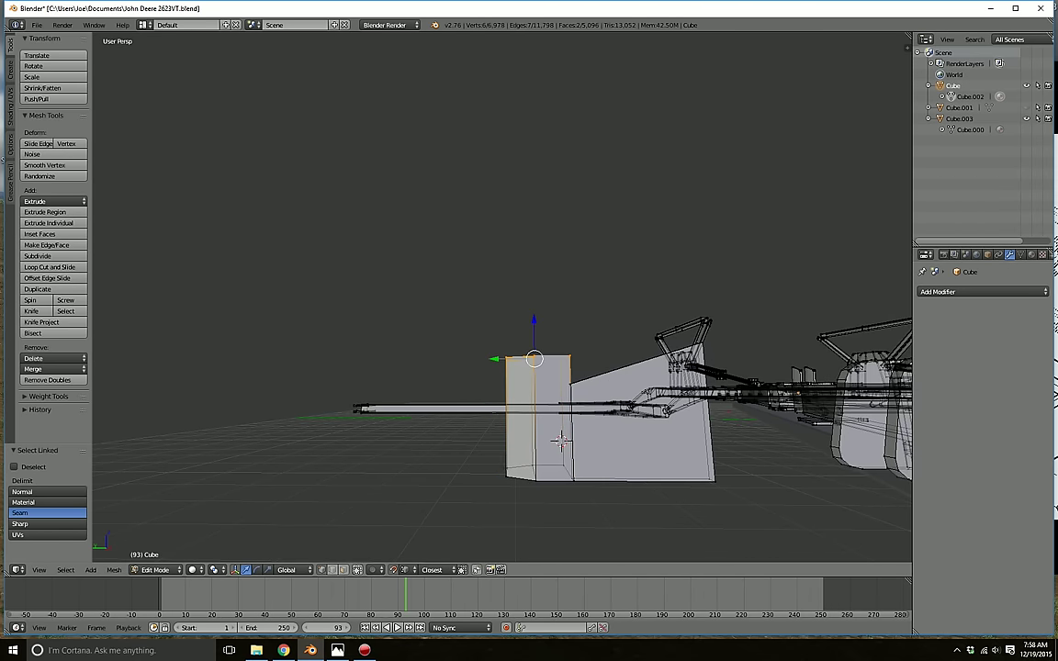
left_click_drag(535, 321, 535, 348)
key("a")
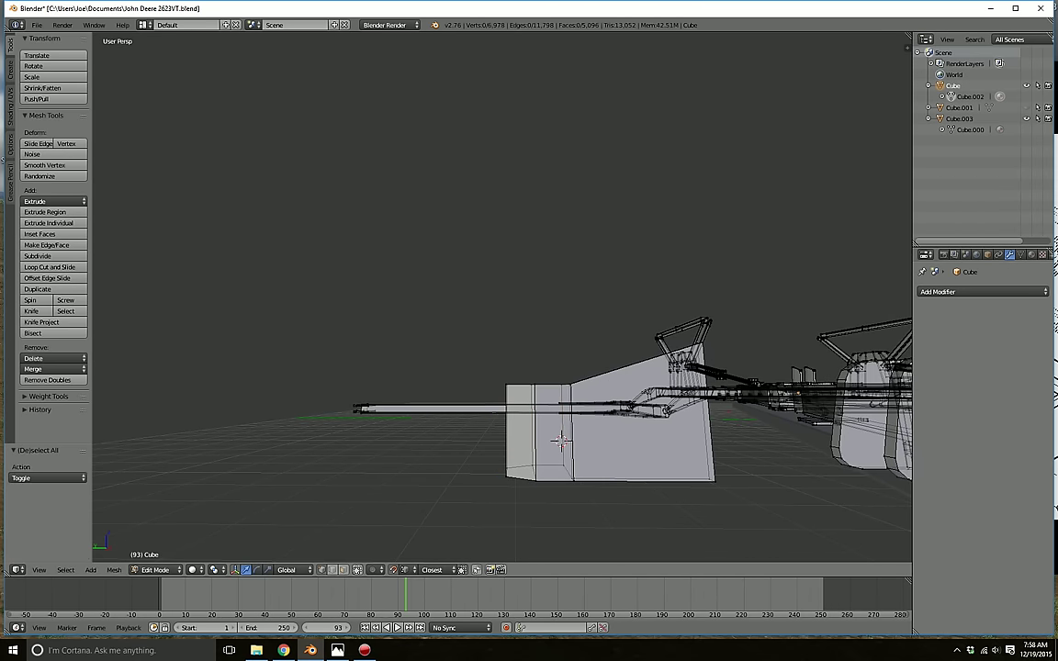
- Select the tapered block's bottom vertices and adjust them slightly along Z to line up with the plate's lower edge
key("l")
key("c")
mouse_move(591, 381)
middle_mouse_down()
mouse_move(564, 374)
mouse_move(503, 395)
middle_mouse_up()
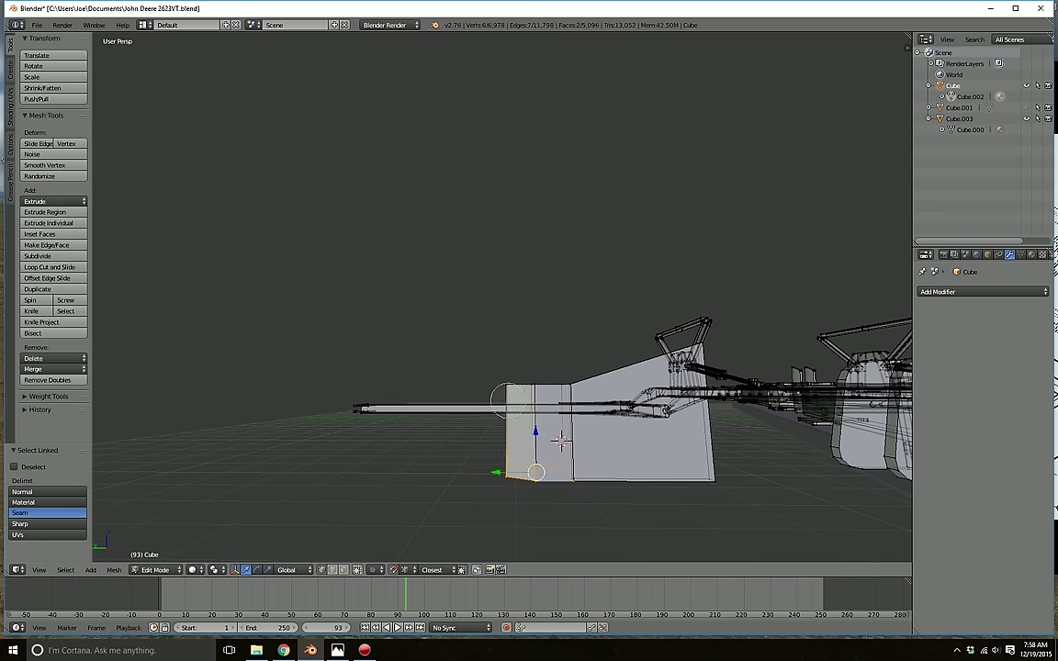
right_click(506, 399)
mouse_move(536, 433)
left_mouse_down()
mouse_move(536, 460)
mouse_move(535, 434)
left_mouse_up()
key("a")
- Select the edge loop where the block's taper begins and move it about 0.006 along Y
mouse_move(535, 434)
middle_mouse_down()
mouse_move(523, 462)
mouse_move(409, 531)
mouse_move(519, 551)
middle_mouse_up()
key("c")
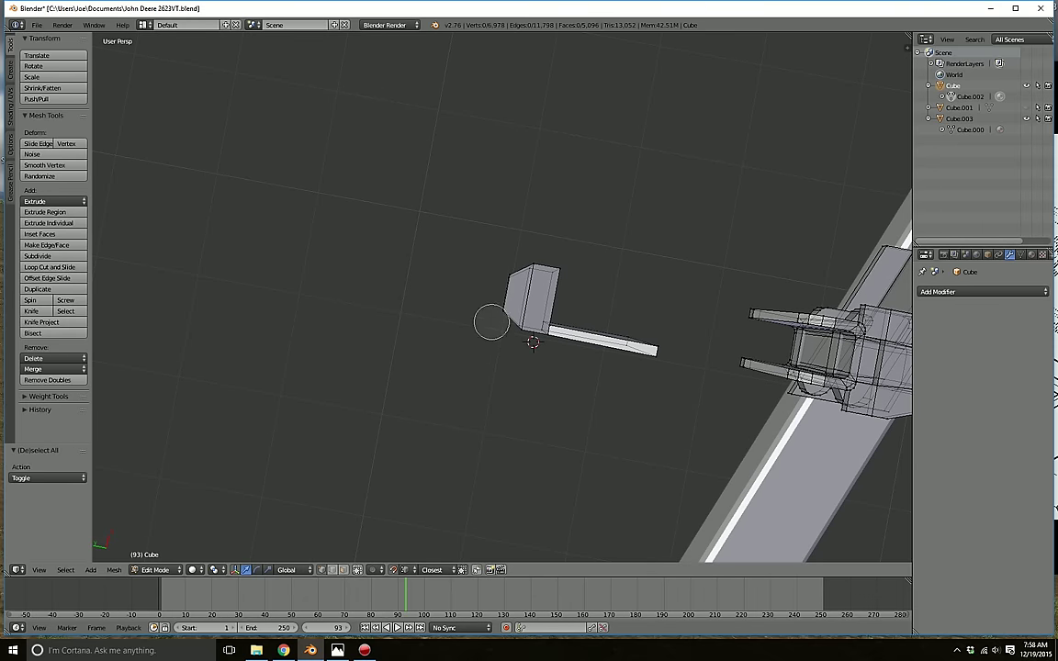
mouse_move(496, 314)
left_mouse_down()
mouse_move(502, 273)
mouse_move(453, 284)
left_mouse_up()
right_click(453, 246)
mouse_move(453, 284)
middle_mouse_down()
mouse_move(345, 287)
mouse_move(336, 272)
mouse_move(337, 283)
mouse_move(325, 275)
middle_mouse_up()
key("a")
key("c")
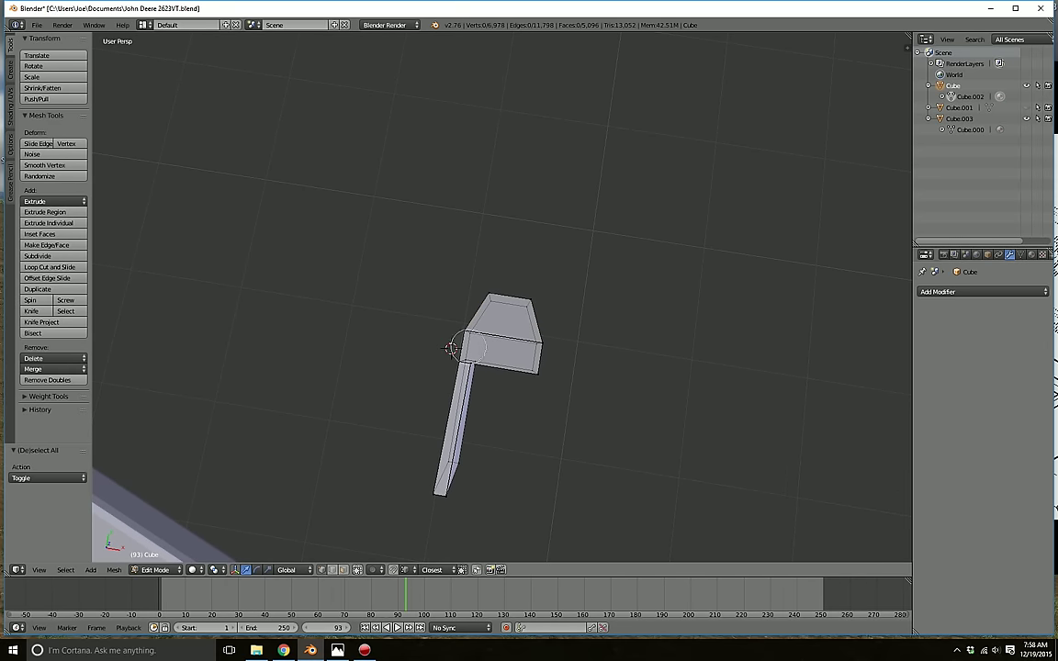
right_click(535, 342)
key("g")
key("y")
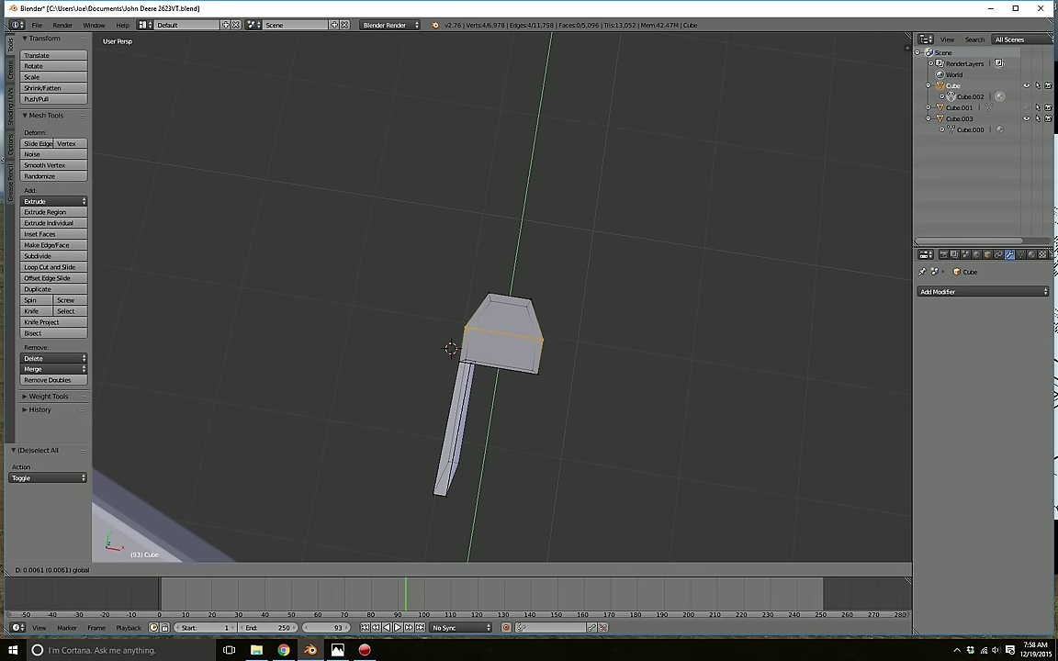
key("Return")
key("a")
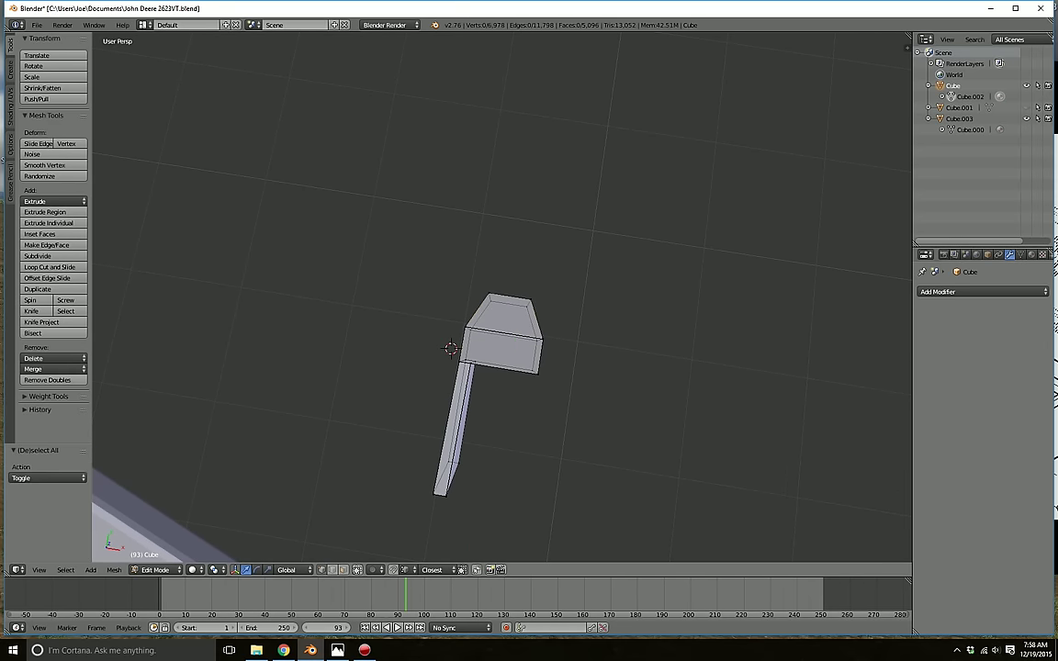
- Duplicate the sloped plate and move the copy along X to the opposite side of the tapered block
key("l")
key("shift+d")
key("Return")
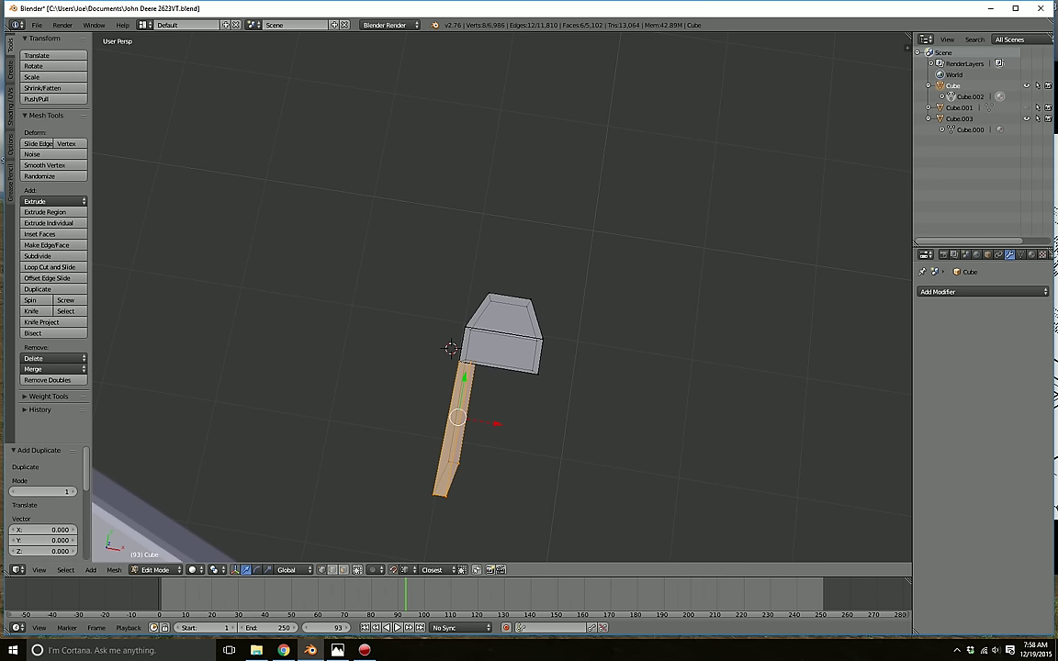
left_click_drag(496, 424, 558, 435)
key("a")
middle_click_drag(558, 434, 675, 340)
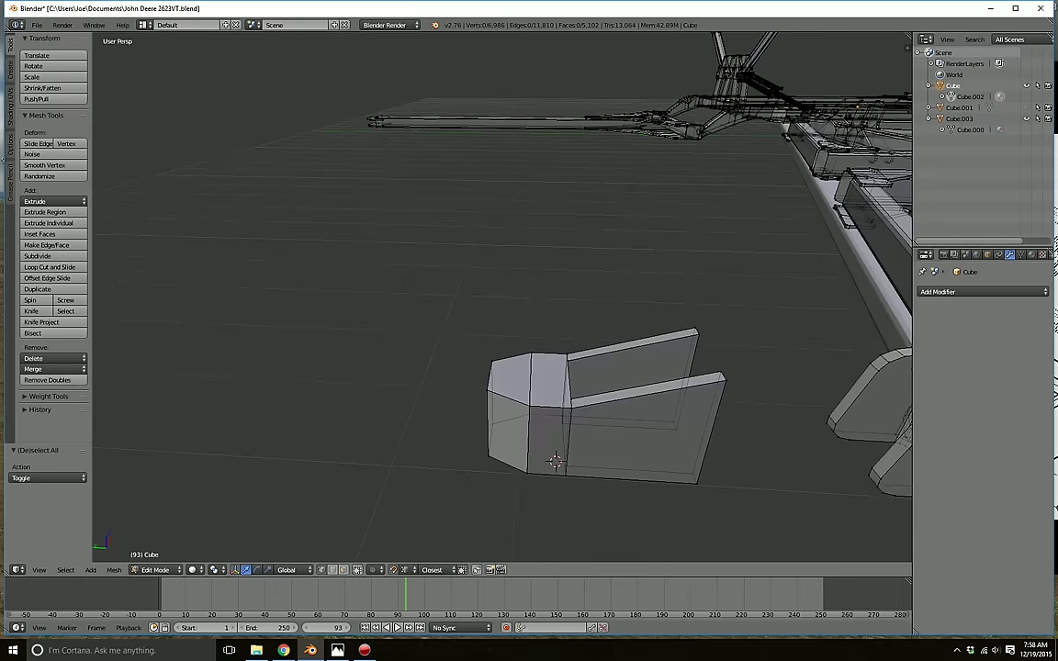
- Recheck the parts catalog diagram and select the corner edges at both plates' bracket-facing ends and the block's tapered end
middle_click_drag(556, 461, 453, 403)
left_click(284, 650)
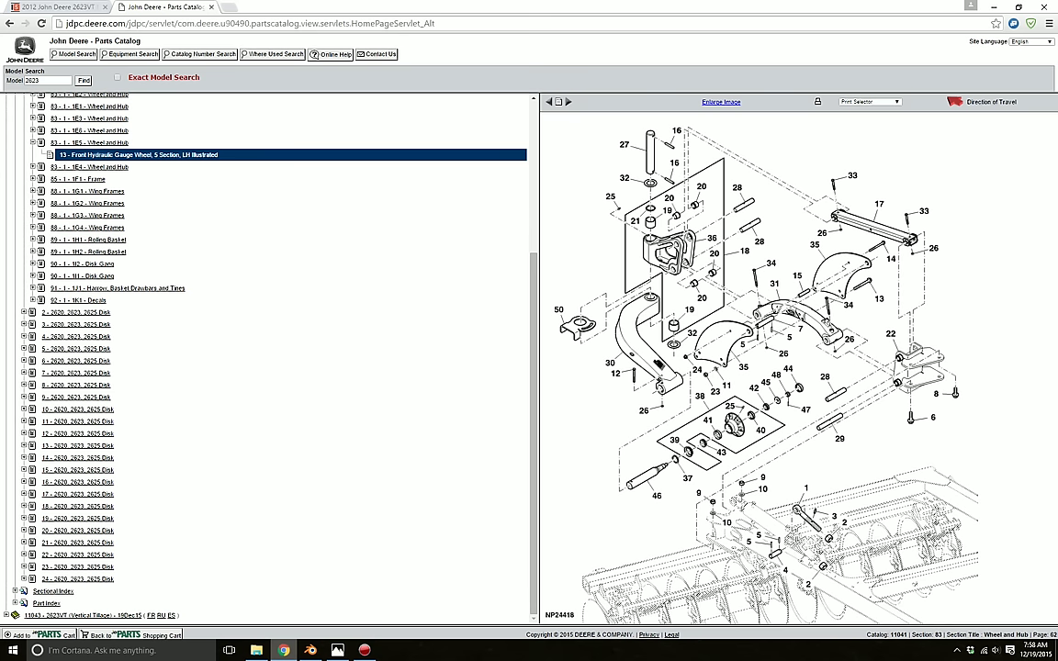
left_click(311, 650)
middle_click_drag(432, 395, 344, 435)
middle_click_drag(512, 323, 634, 436)
right_click(504, 397, "shift")
scroll(417, 479, "down", 2)
left_click(444, 407)
left_click(399, 383)
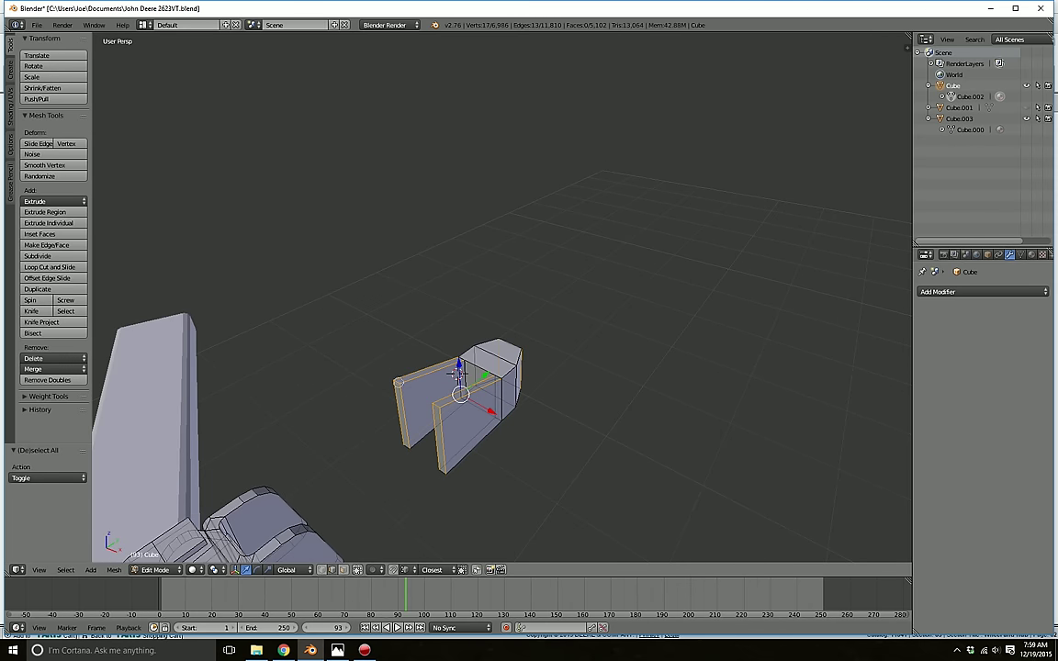
left_click(407, 446)
left_click(446, 472)
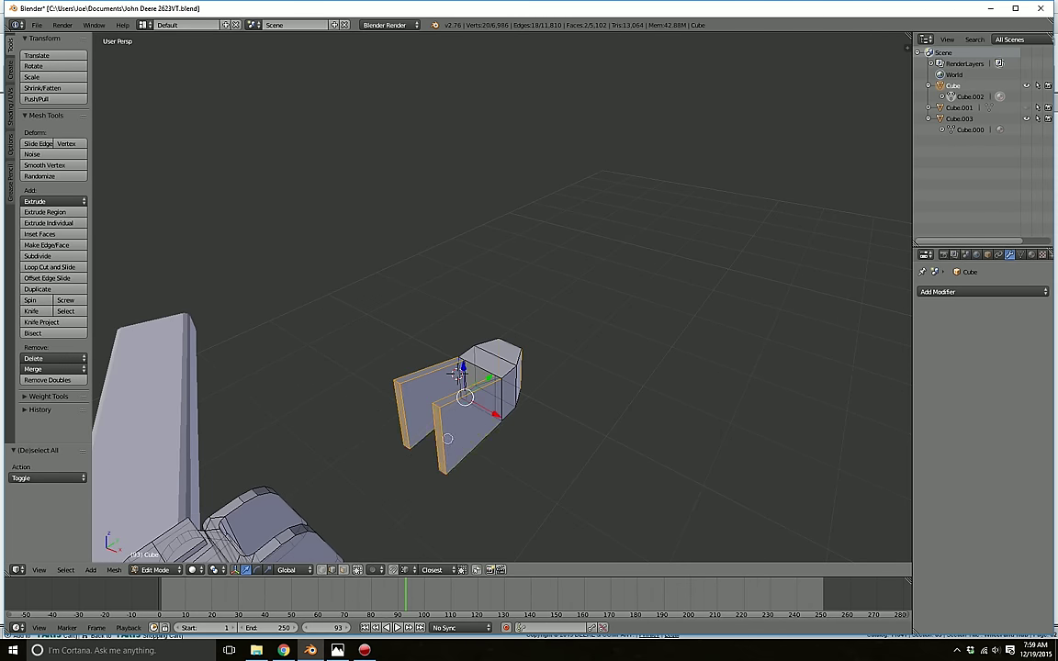
middle_click_drag(448, 439, 430, 430)
mouse_move(430, 359)
middle_mouse_down()
mouse_move(482, 432)
mouse_move(480, 449)
middle_mouse_up()
- Bevel the selected corner edges with three segments and an offset of about 0.028 to round the plate and block ends
key("ctrl+b")
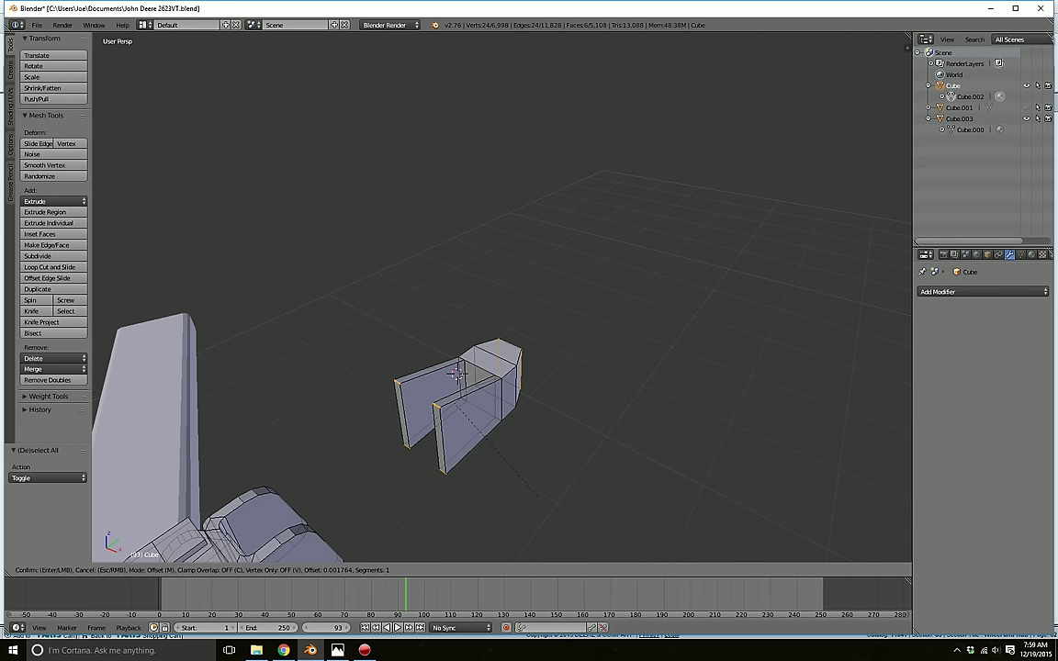
scroll(457, 374, "up", 1)
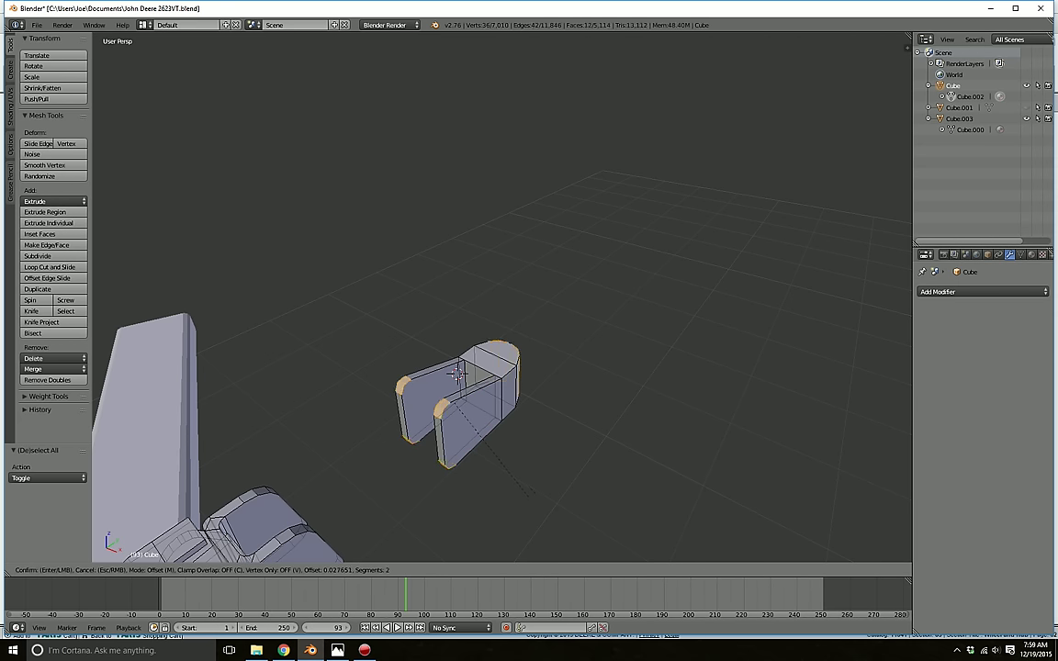
left_click(529, 493)
key("a")
middle_click_drag(529, 493, 691, 477)
scroll(691, 478, "up", 4)
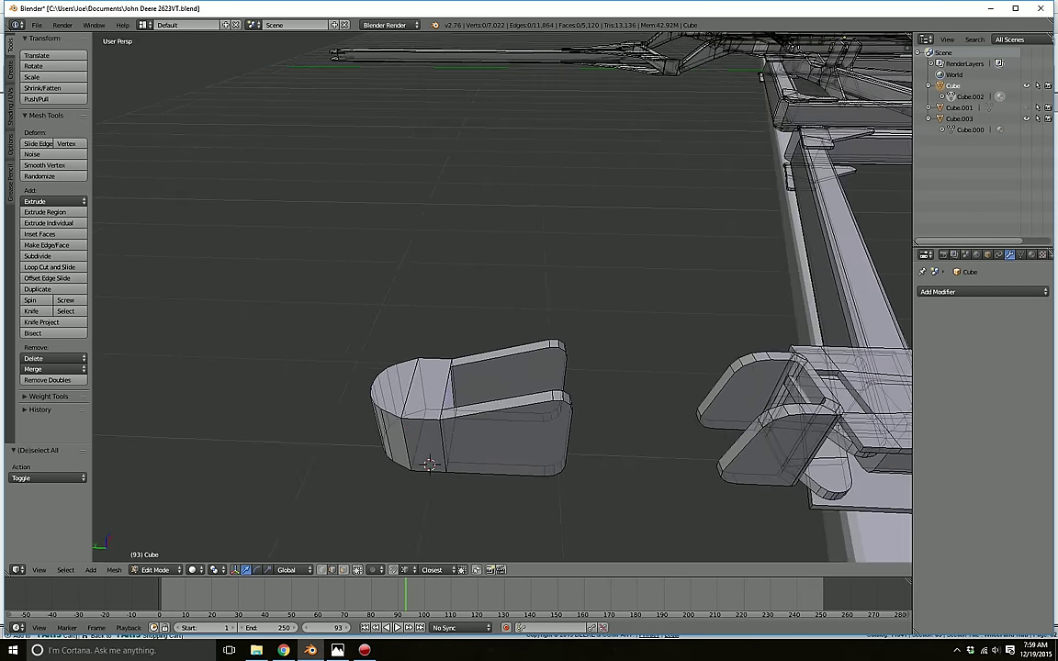
- Duplicate one side plate's sloped top face in place and move the copy inward along X beside the plate
left_click(344, 571)
left_click(357, 571)
middle_click_drag(477, 431, 440, 468)
scroll(488, 431, "up", 1)
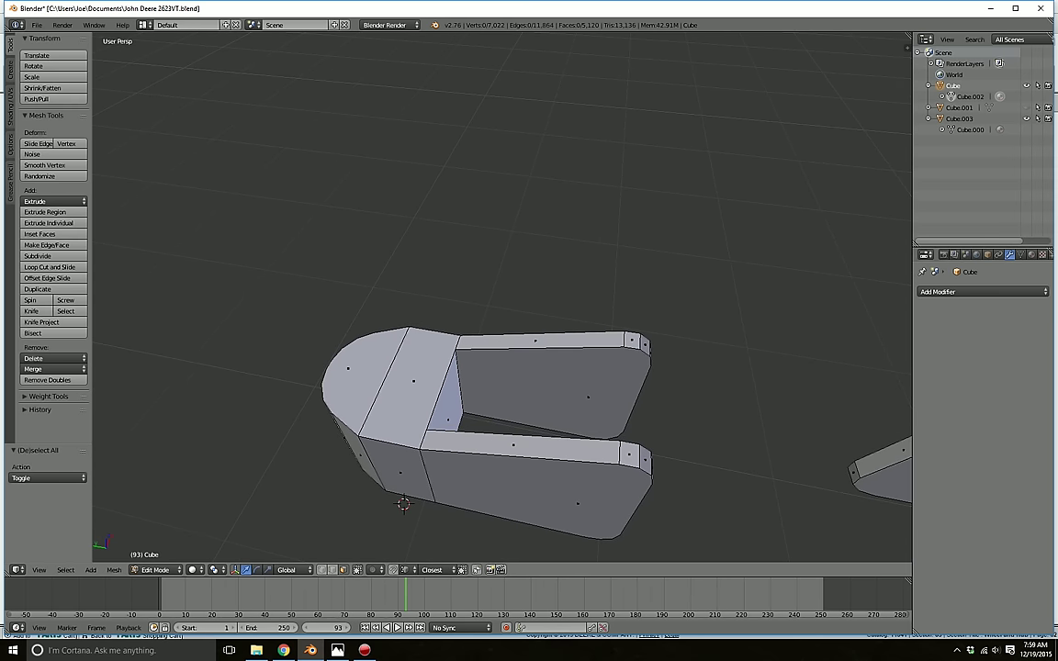
middle_click_drag(562, 418, 508, 449)
right_click(505, 450)
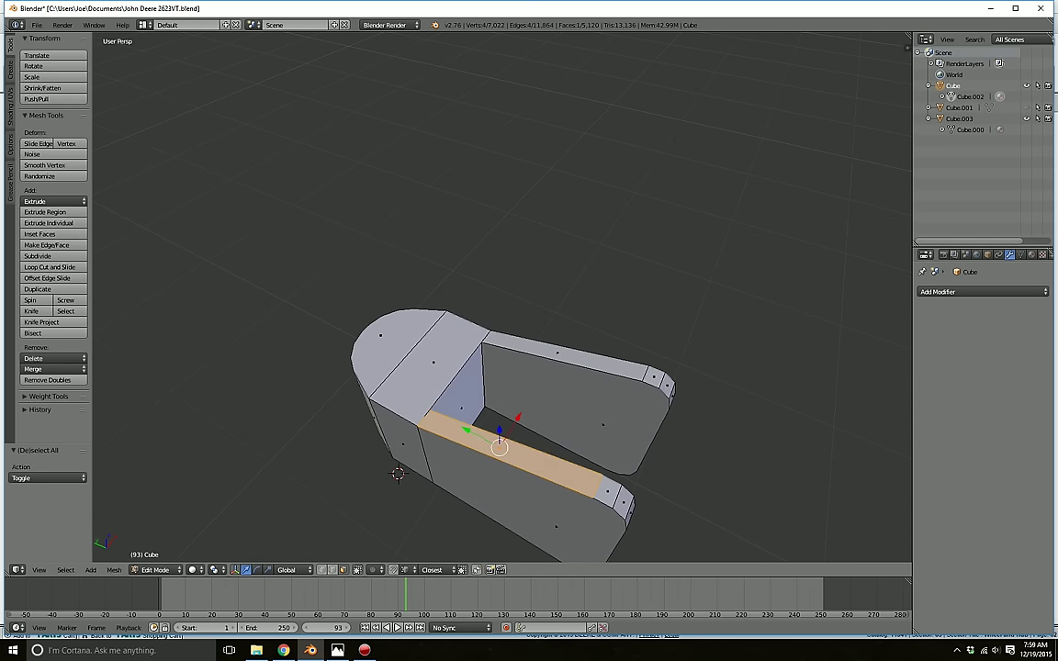
key("shift+d")
key("Escape")
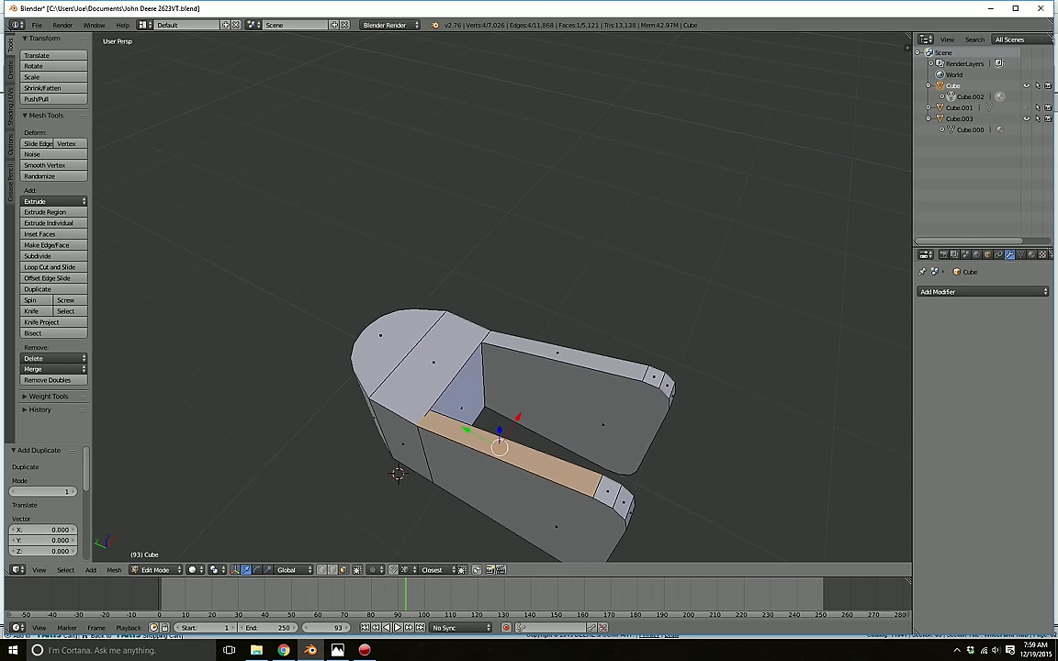
middle_click_drag(505, 445, 428, 459)
left_click_drag(506, 428, 531, 419)
- Extrude the duplicated face about 0.01 along its normal to form a thin strip
middle_click_drag(531, 418, 489, 407)
key("e")
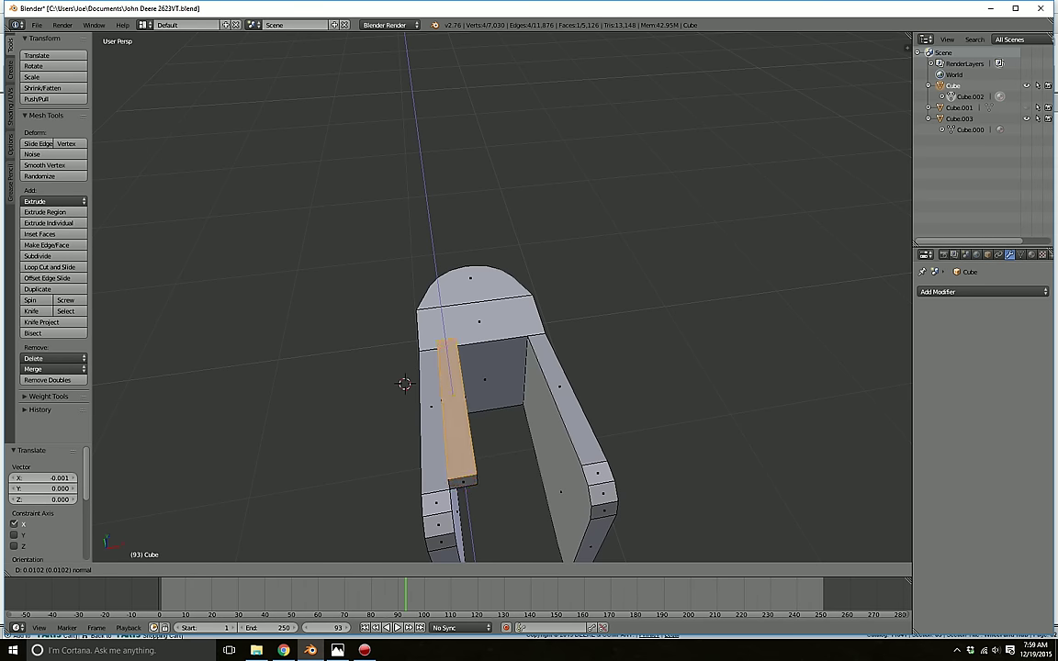
left_click(450, 408)
- Select the whole strip and lower it about 0.016 along Z between the side plates
key("a")
key("l")
middle_click_drag(455, 418, 375, 375)
key("g")
key("z")
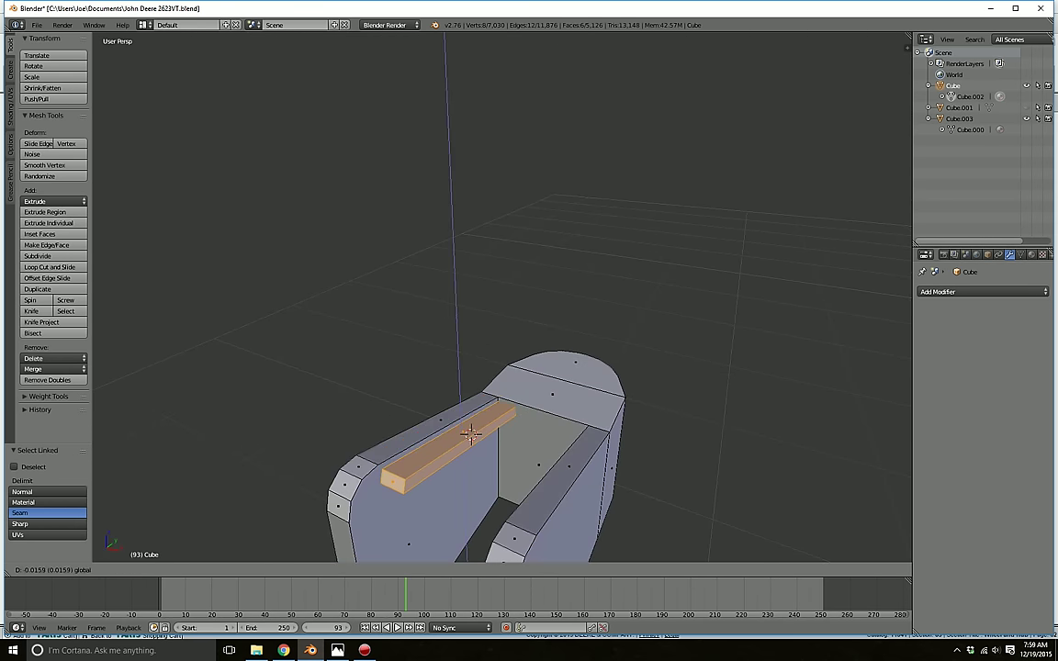
left_click(471, 433)
- Move the strip's bracket-facing end inward along Y to shorten it
key("a")
middle_click_drag(395, 479, 324, 455)
left_click_drag(426, 430, 462, 406)
key("a")
- Select the strip's inner long side face and extend it along X to the opposite side plate as a cross plate
right_click(526, 449)
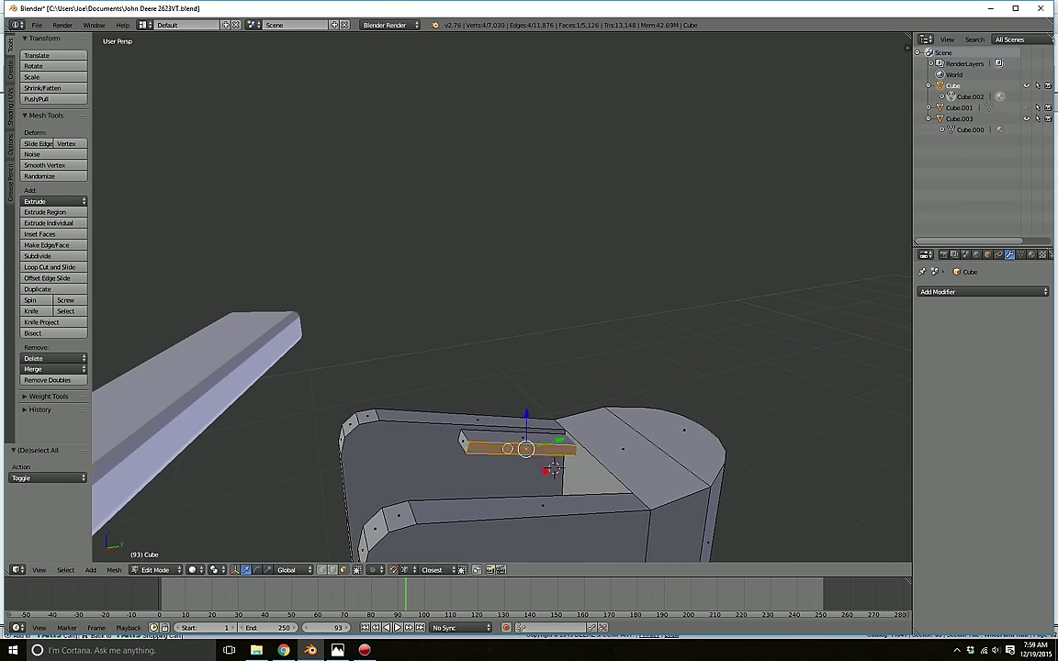
middle_click_drag(526, 449, 767, 511)
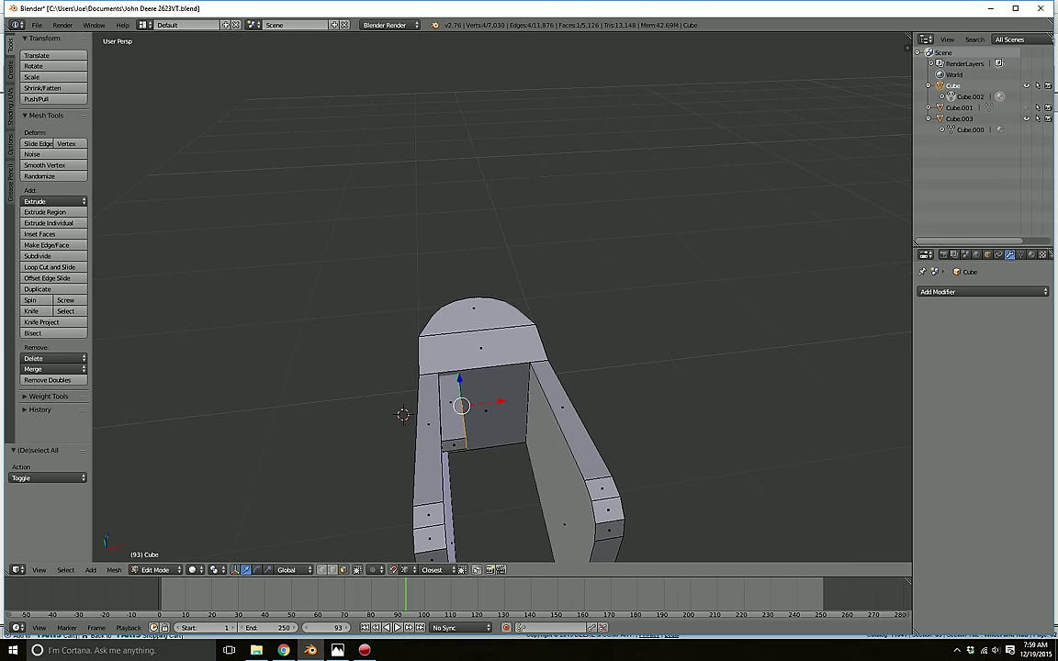
left_click_drag(500, 401, 580, 391)
key("a")
middle_click_drag(579, 390, 423, 404)
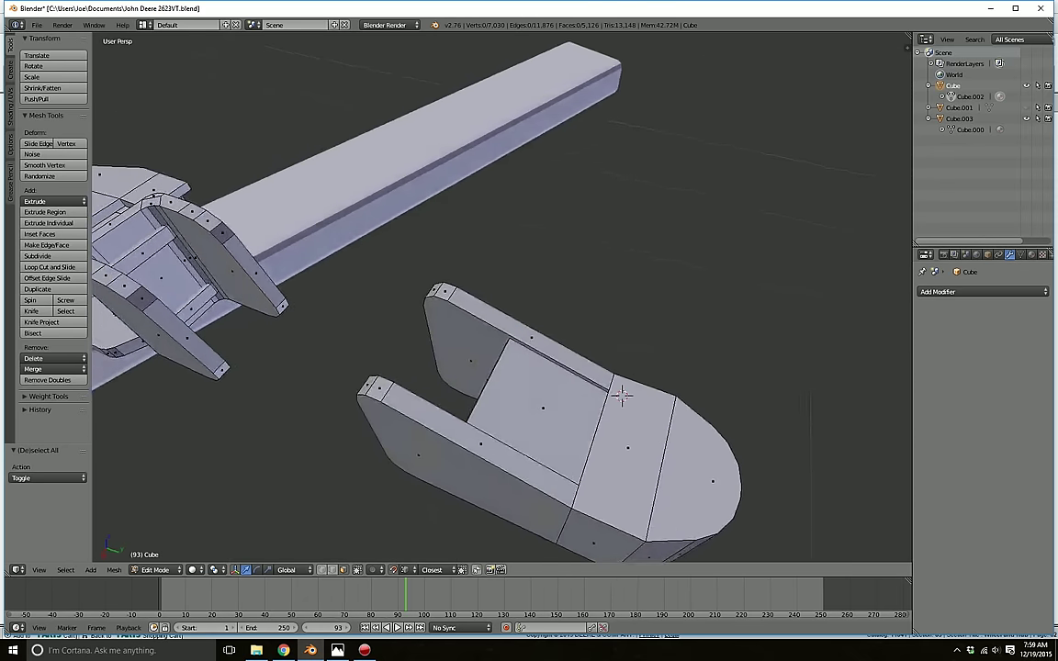
- Duplicate the lower edge face of one side plate in place and extrude it about 0.009 downward into a thin strip
middle_click_drag(622, 395, 377, 512)
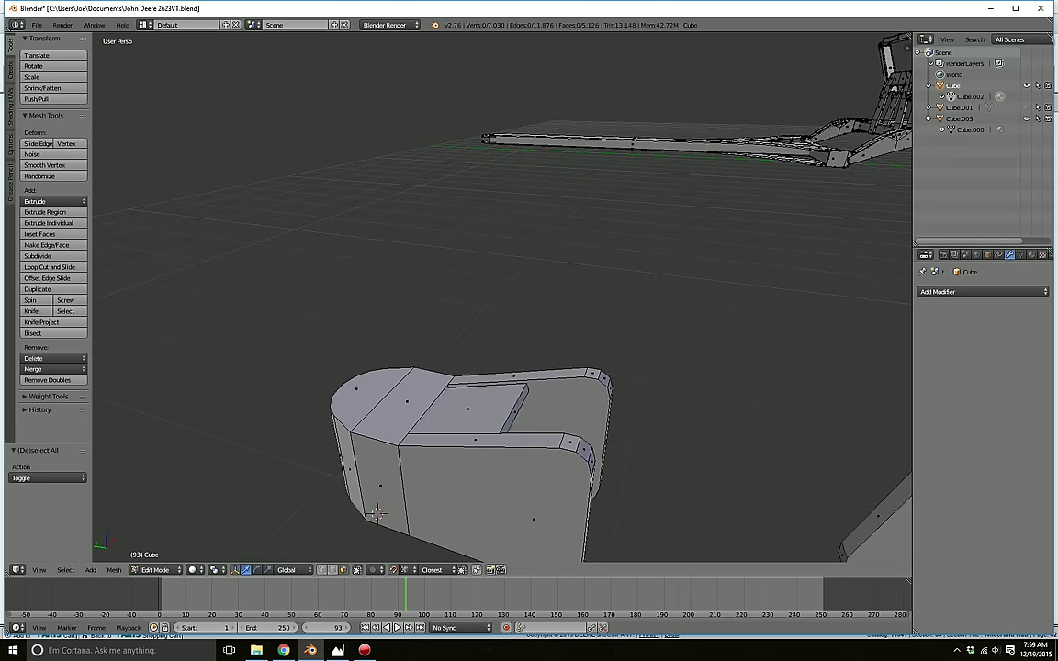
middle_click_drag(477, 441, 532, 312)
scroll(293, 315, "up", 3)
right_click(564, 469)
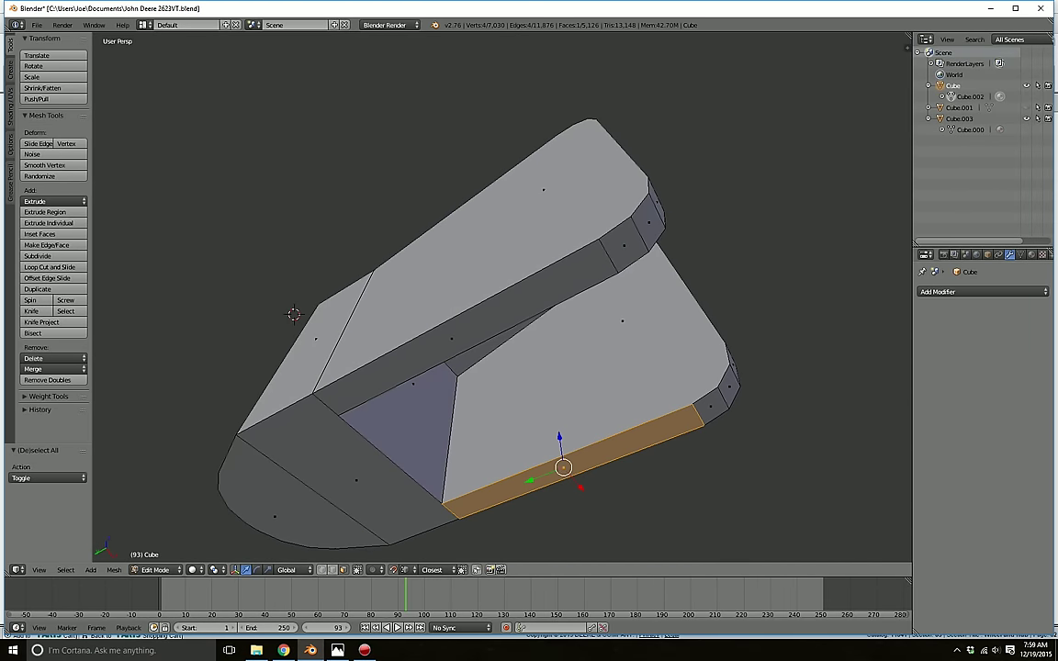
key("shift+d")
left_click(564, 469)
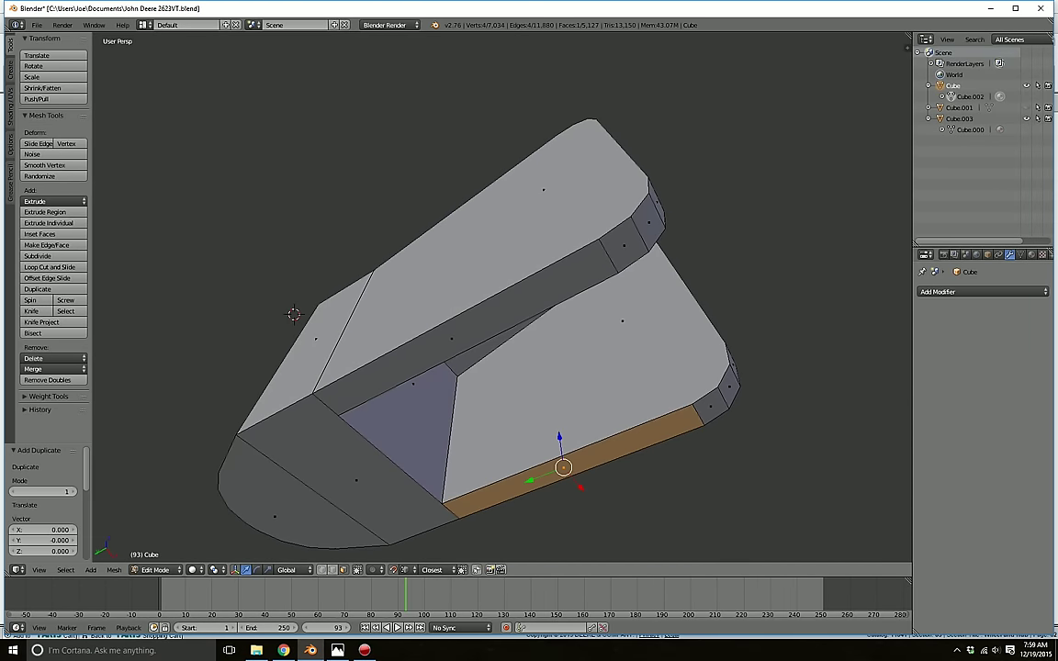
key("e")
left_click(565, 482)
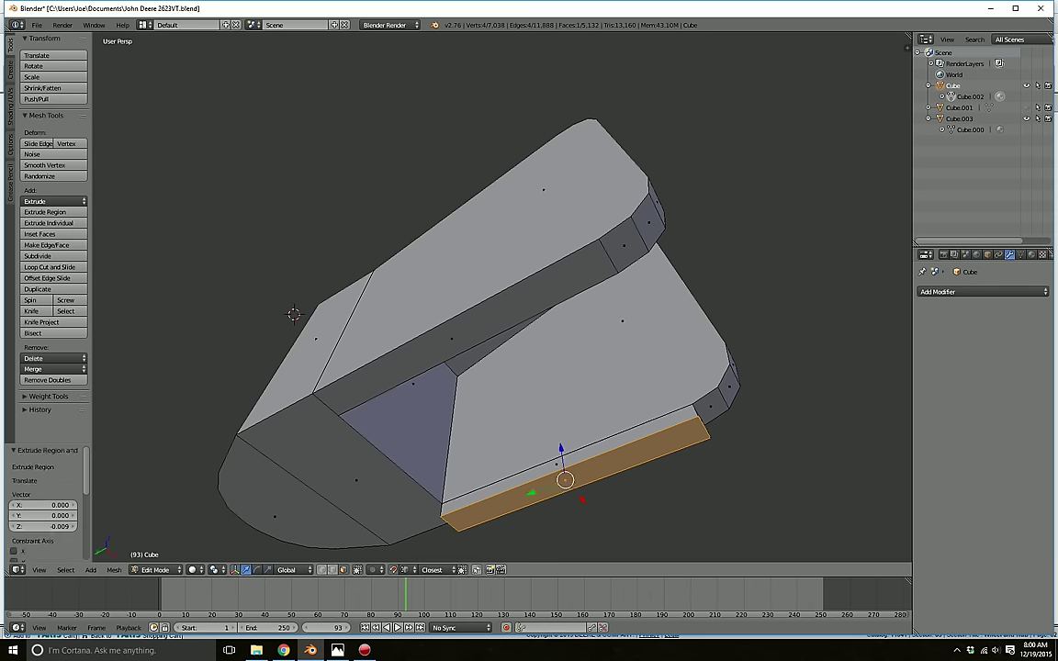
- Select the whole lower strip, raise it along Z, and shift it along X to the side plate's inner side
key("a")
key("l")
key("g")
key("z")
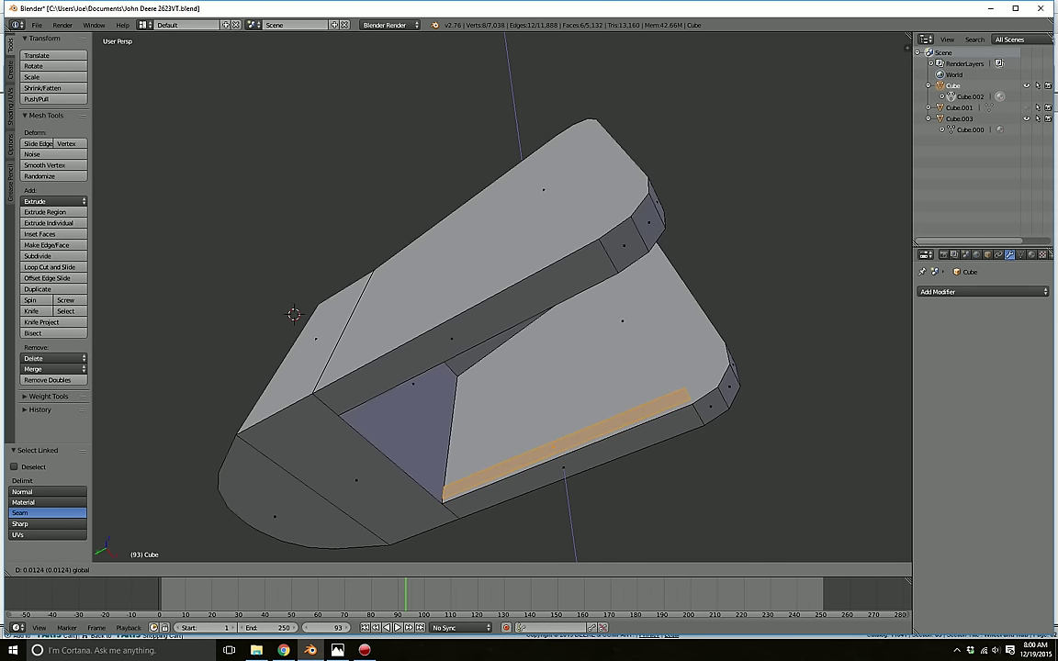
left_click(562, 454)
middle_click_drag(562, 454, 538, 452)
left_click_drag(588, 464, 333, 444)
left_click(332, 443)
key("a")
middle_click_drag(333, 443, 253, 510)
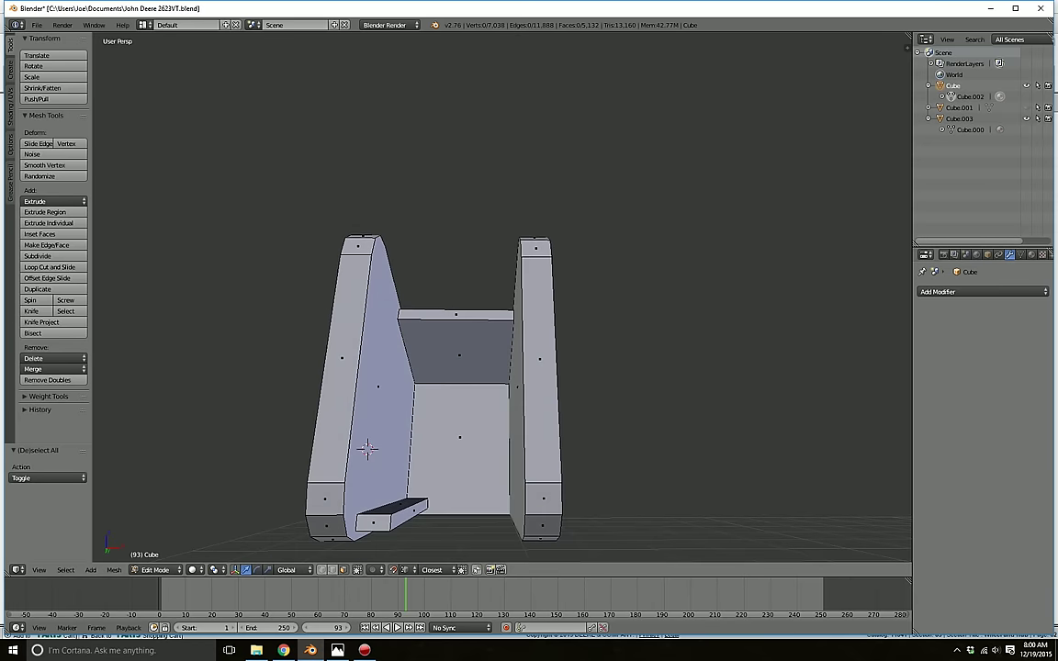
- Move the open-end face of the lower strip about 0.047 inward along Y to shorten it
right_click(373, 522)
key("shift+Tab")
middle_click_drag(375, 514, 393, 574)
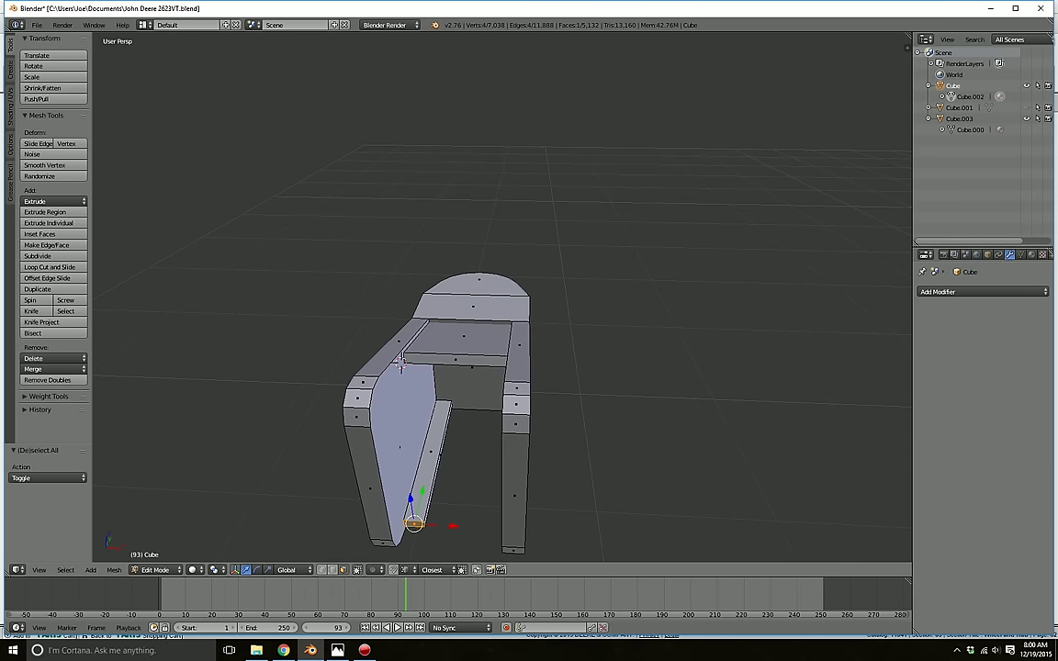
left_click_drag(424, 493, 433, 450)
middle_click_drag(434, 450, 408, 420)
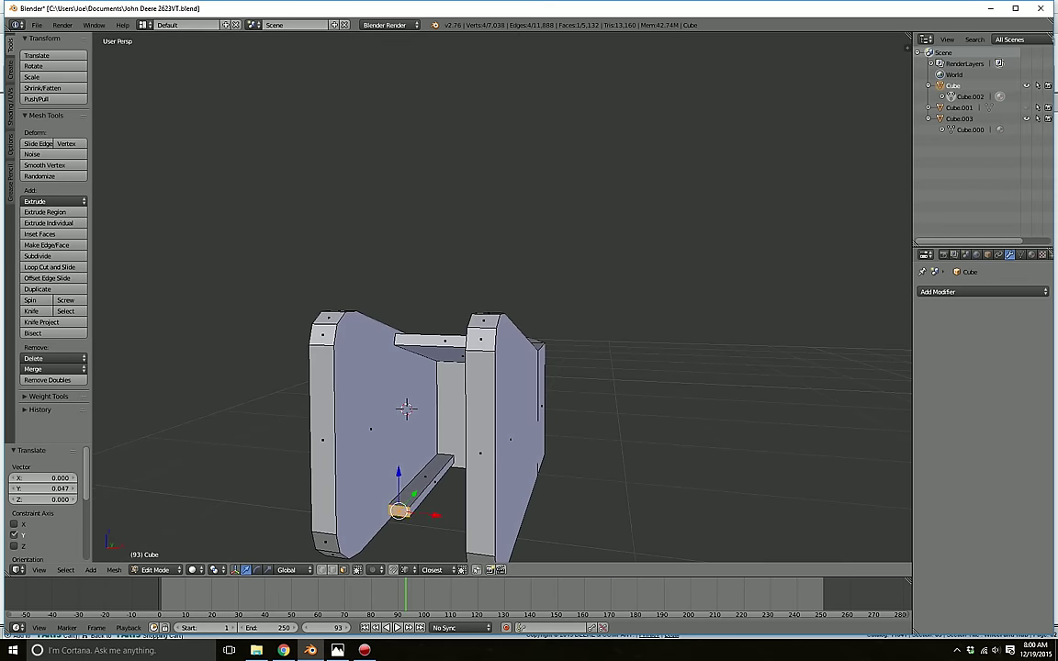
- Extend the lower strip's inner long side face along X to the opposite side plate as a second cross plate
key("a")
right_click(433, 479)
right_click(422, 496)
middle_click_drag(421, 496, 501, 492)
left_click_drag(475, 488, 551, 477)
key("a")
- Select all linked parts of the pivot block and move them about 0.184 along Y, away from the frame bracket
scroll(551, 476, "down", 3)
middle_click_drag(551, 476, 749, 496)
scroll(749, 496, "down", 2)
key("l")
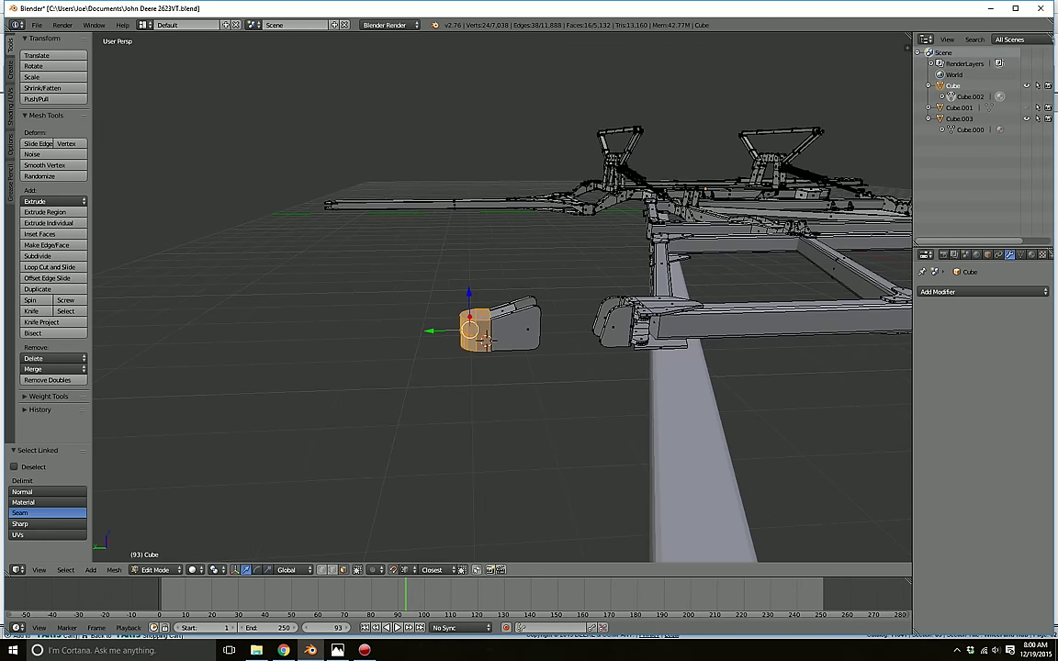
key("l")
key("l")
middle_click_drag(519, 326, 514, 262)
key("l")
middle_click_drag(503, 333, 504, 418)
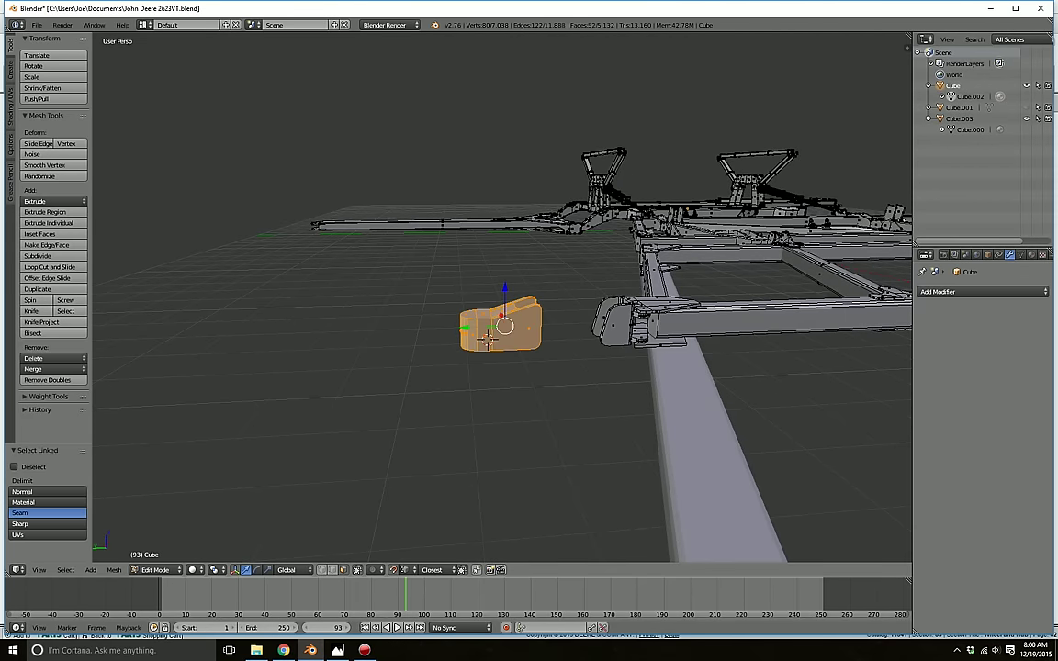
left_click_drag(467, 327, 422, 329)
- Move the whole pivot block about 0.335 farther along Y from the frame and clear the selection
middle_click_drag(422, 329, 510, 418)
scroll(618, 357, "down", 6)
middle_click_drag(506, 306, 484, 302)
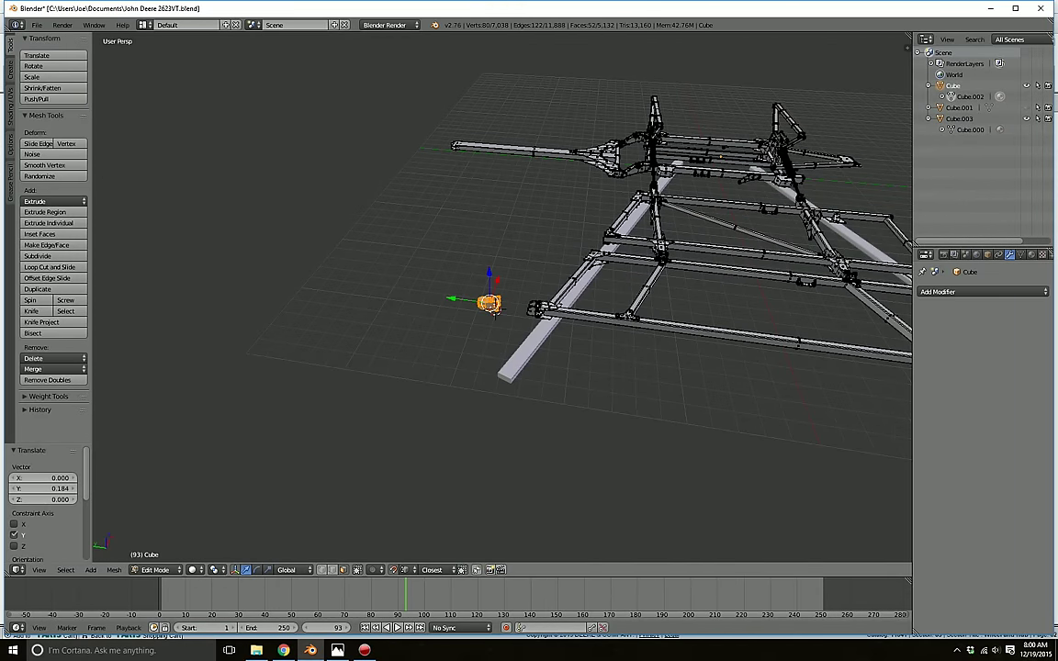
key("g")
left_click_drag(430, 295, 428, 296)
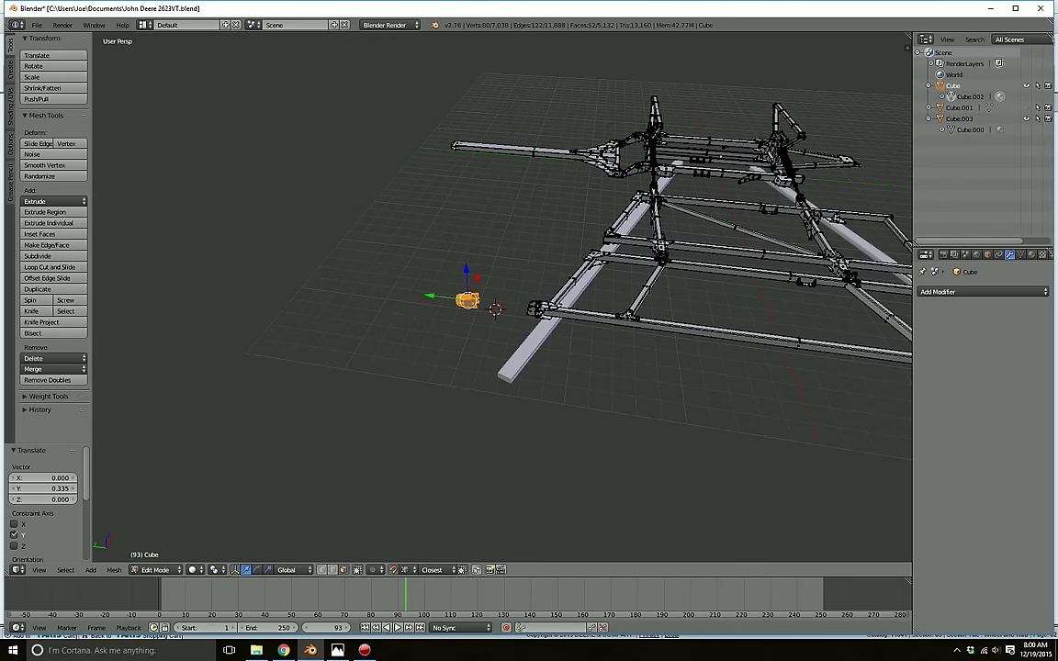
middle_click_drag(428, 296, 397, 313)
key("a")
- Review the whole implement frame together with the offset pivot block from several angles
scroll(684, 285, "up", 4)
scroll(502, 312, "down", 3)
middle_click_drag(385, 322, 854, 358)
scroll(634, 321, "down", 6)
middle_click_drag(496, 312, 615, 317)
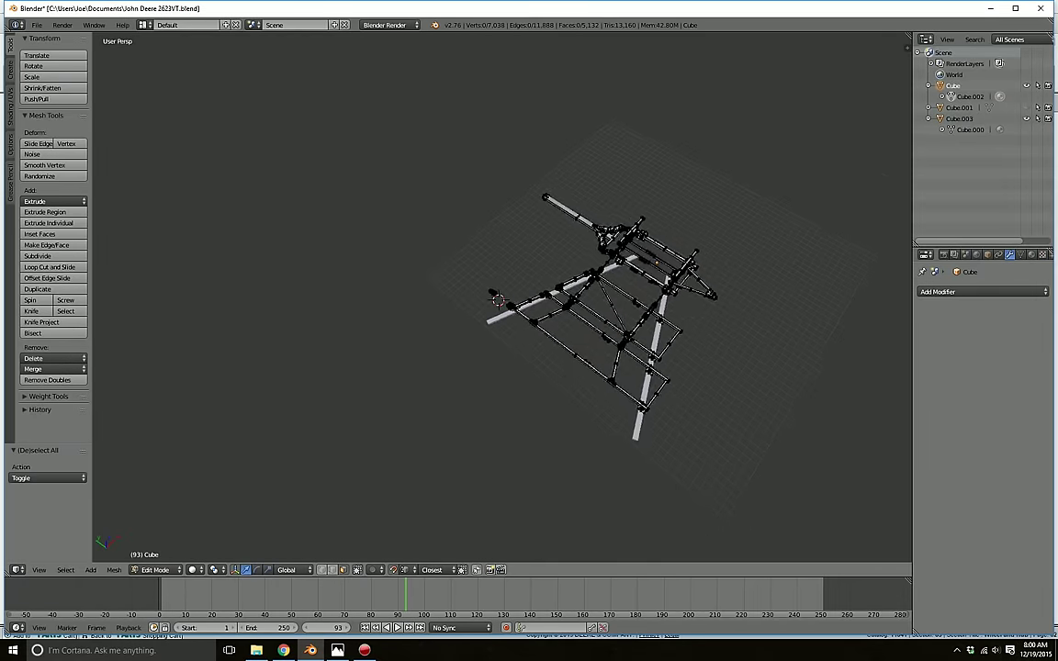
scroll(501, 313, "up", 6)
middle_click_drag(502, 313, 606, 285)
middle_click_drag(515, 294, 470, 315, "shift")
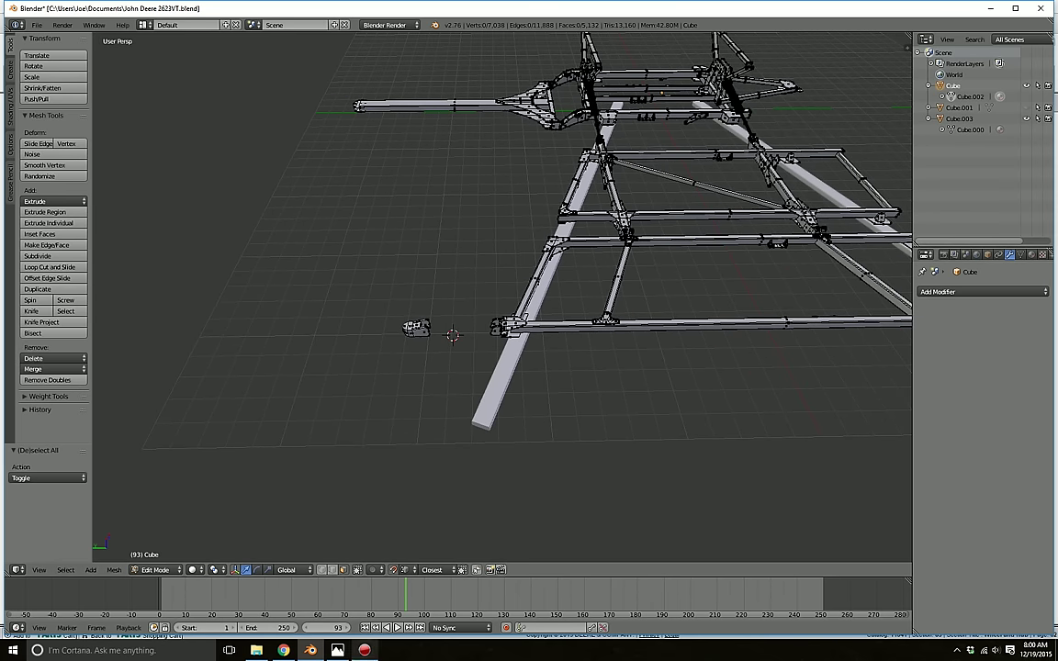
left_click(365, 650)
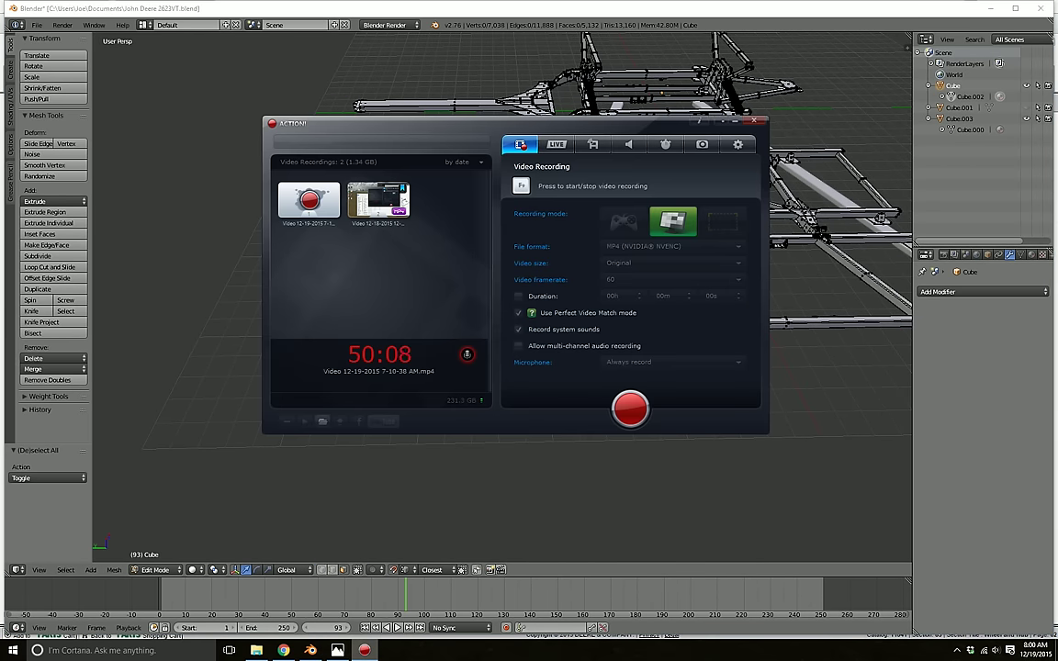
left_click(364, 650)
- Examine the front corner bracket, the detached pivot block and the frame's overall profile from above and from the side
middle_click_drag(496, 321, 585, 346)
scroll(555, 347, "up", 2)
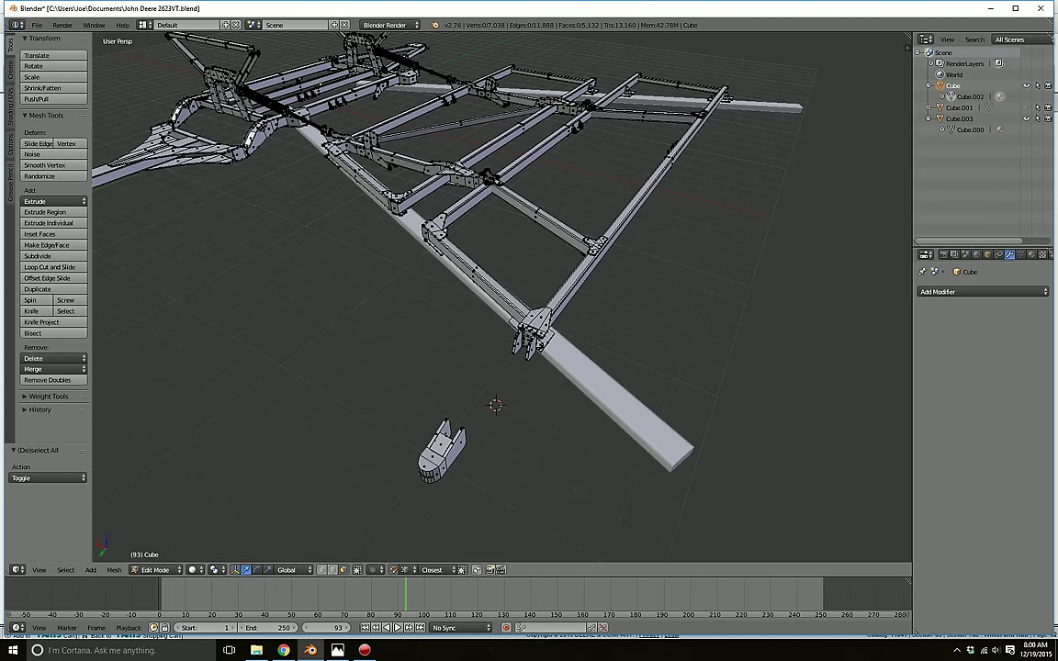
scroll(501, 298, "down", 6)
middle_click_drag(501, 312, 679, 338)
scroll(502, 312, "down", 3)
middle_click_drag(502, 322, 712, 268)
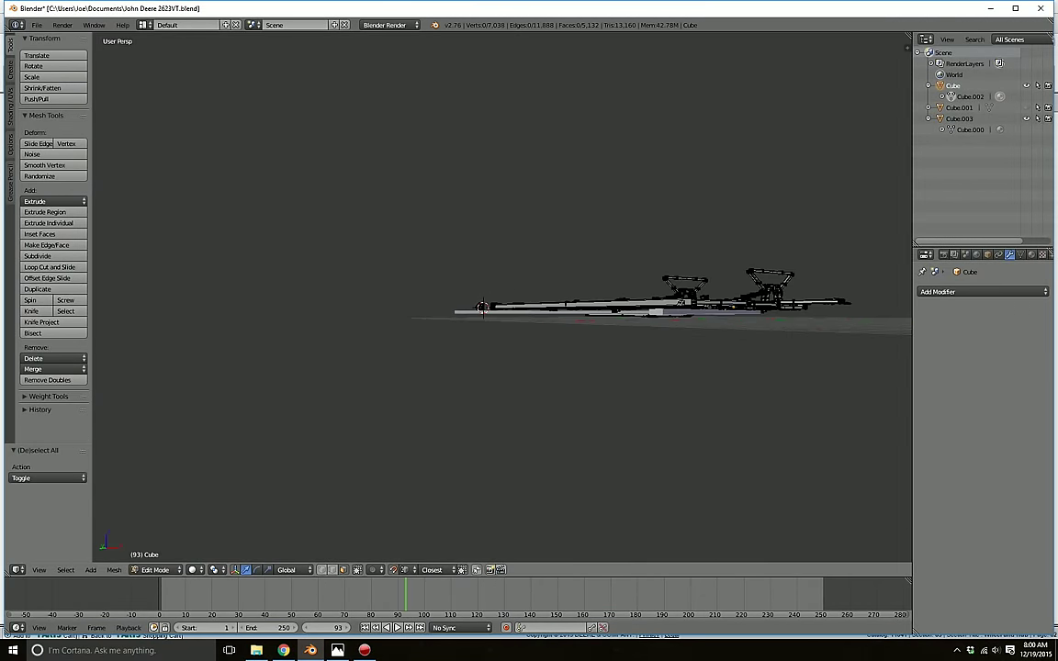
scroll(712, 268, "up", 4)
middle_click_drag(501, 275, 693, 353)
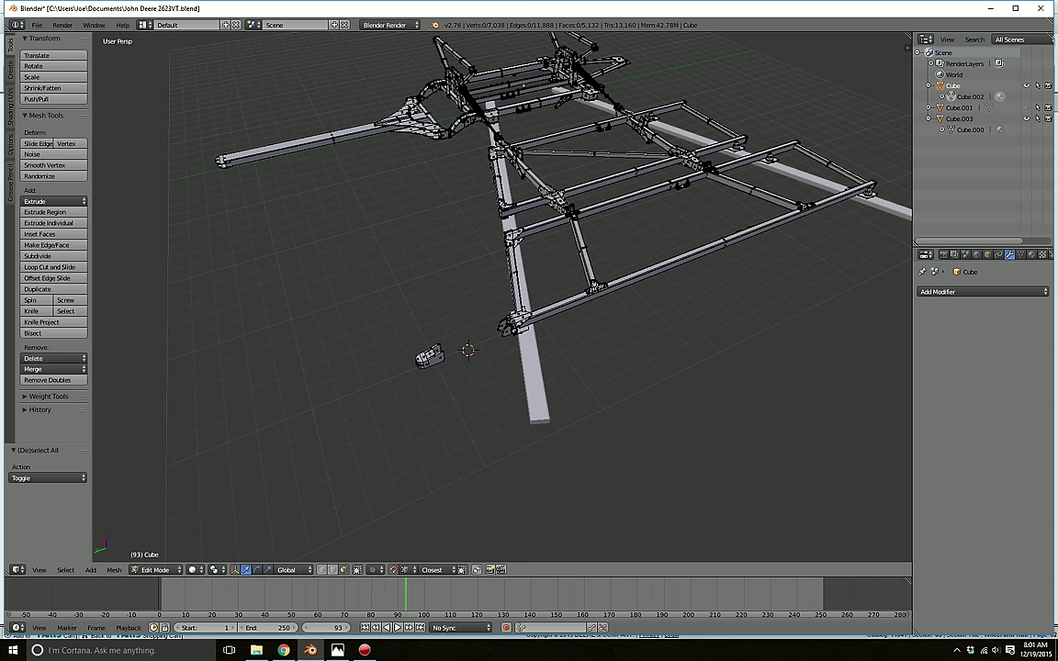
left_click(364, 650)
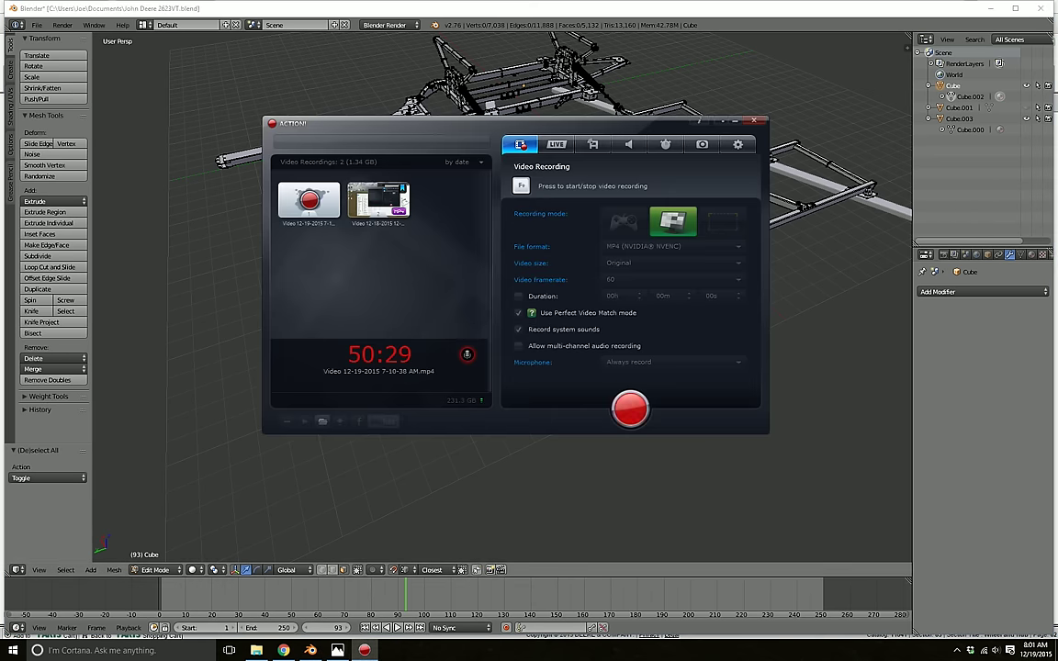